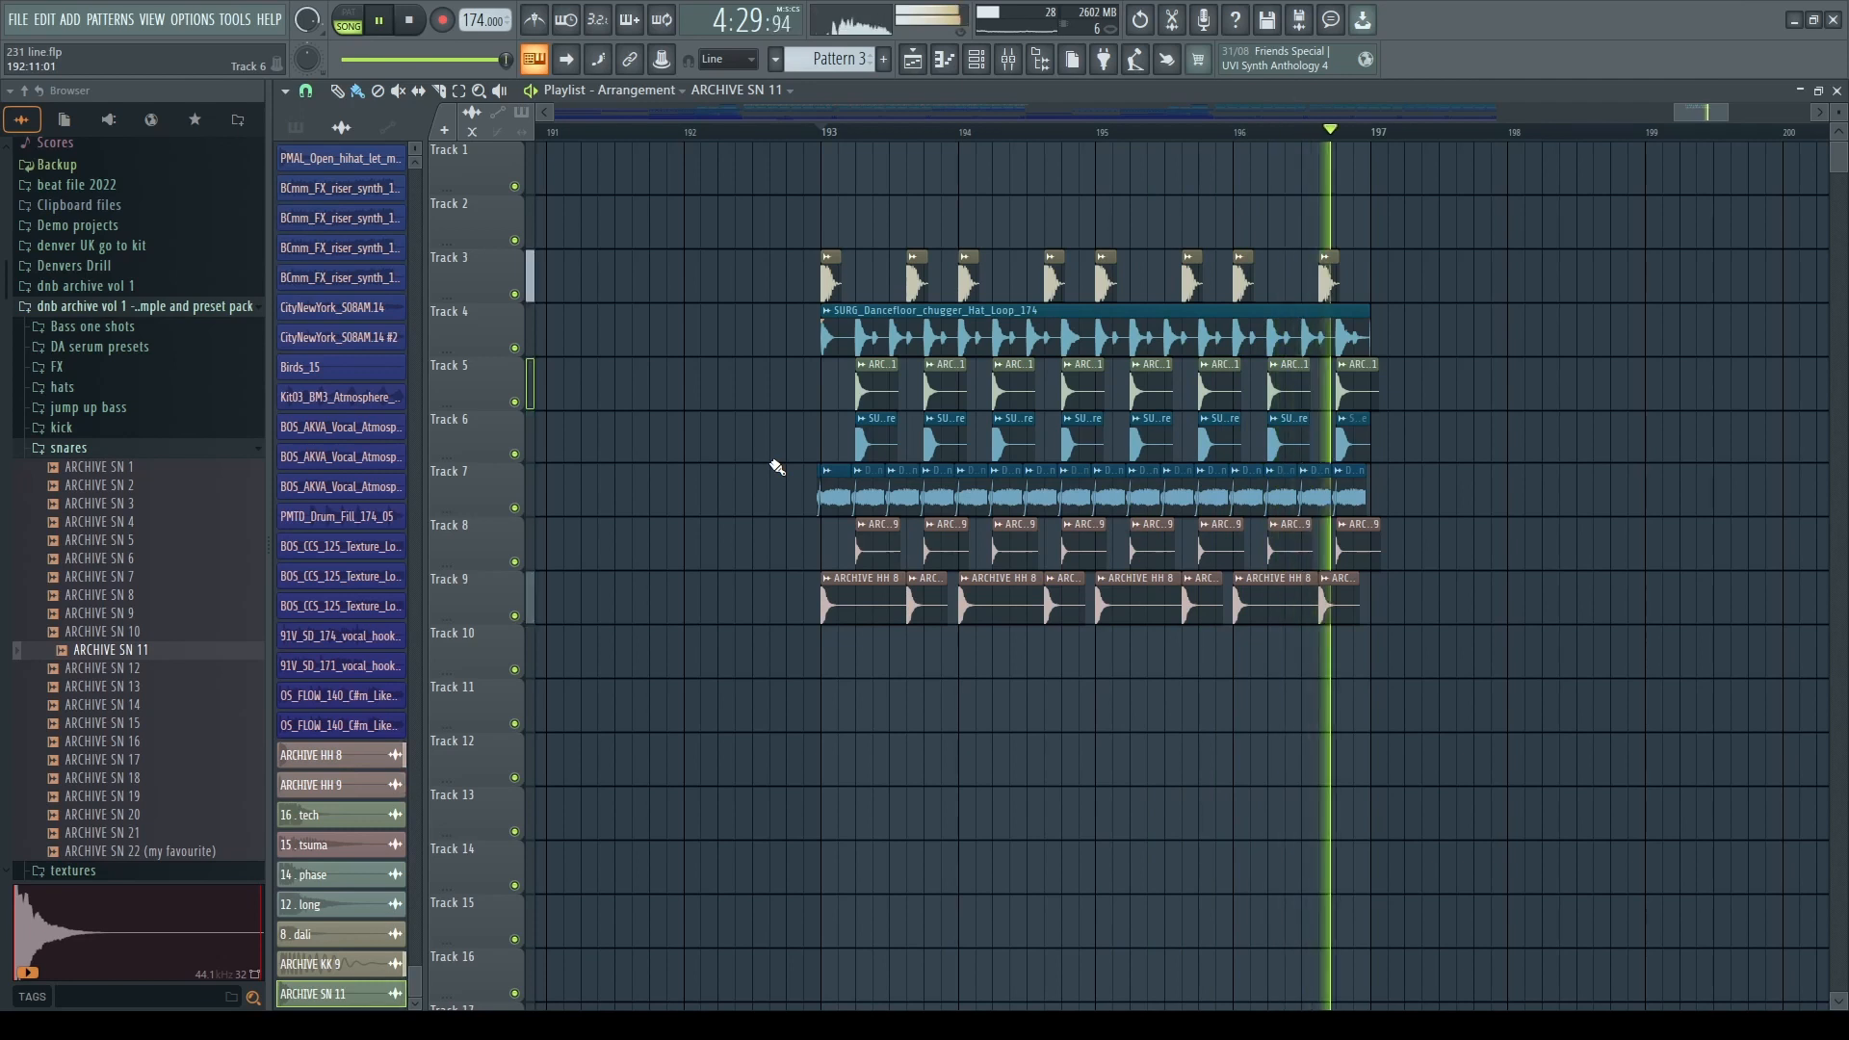
- Play back the layered drum loop starting at bar 193 several times while checking its clips in the playlist
key("space")
scroll(838, 486, "up", 4)
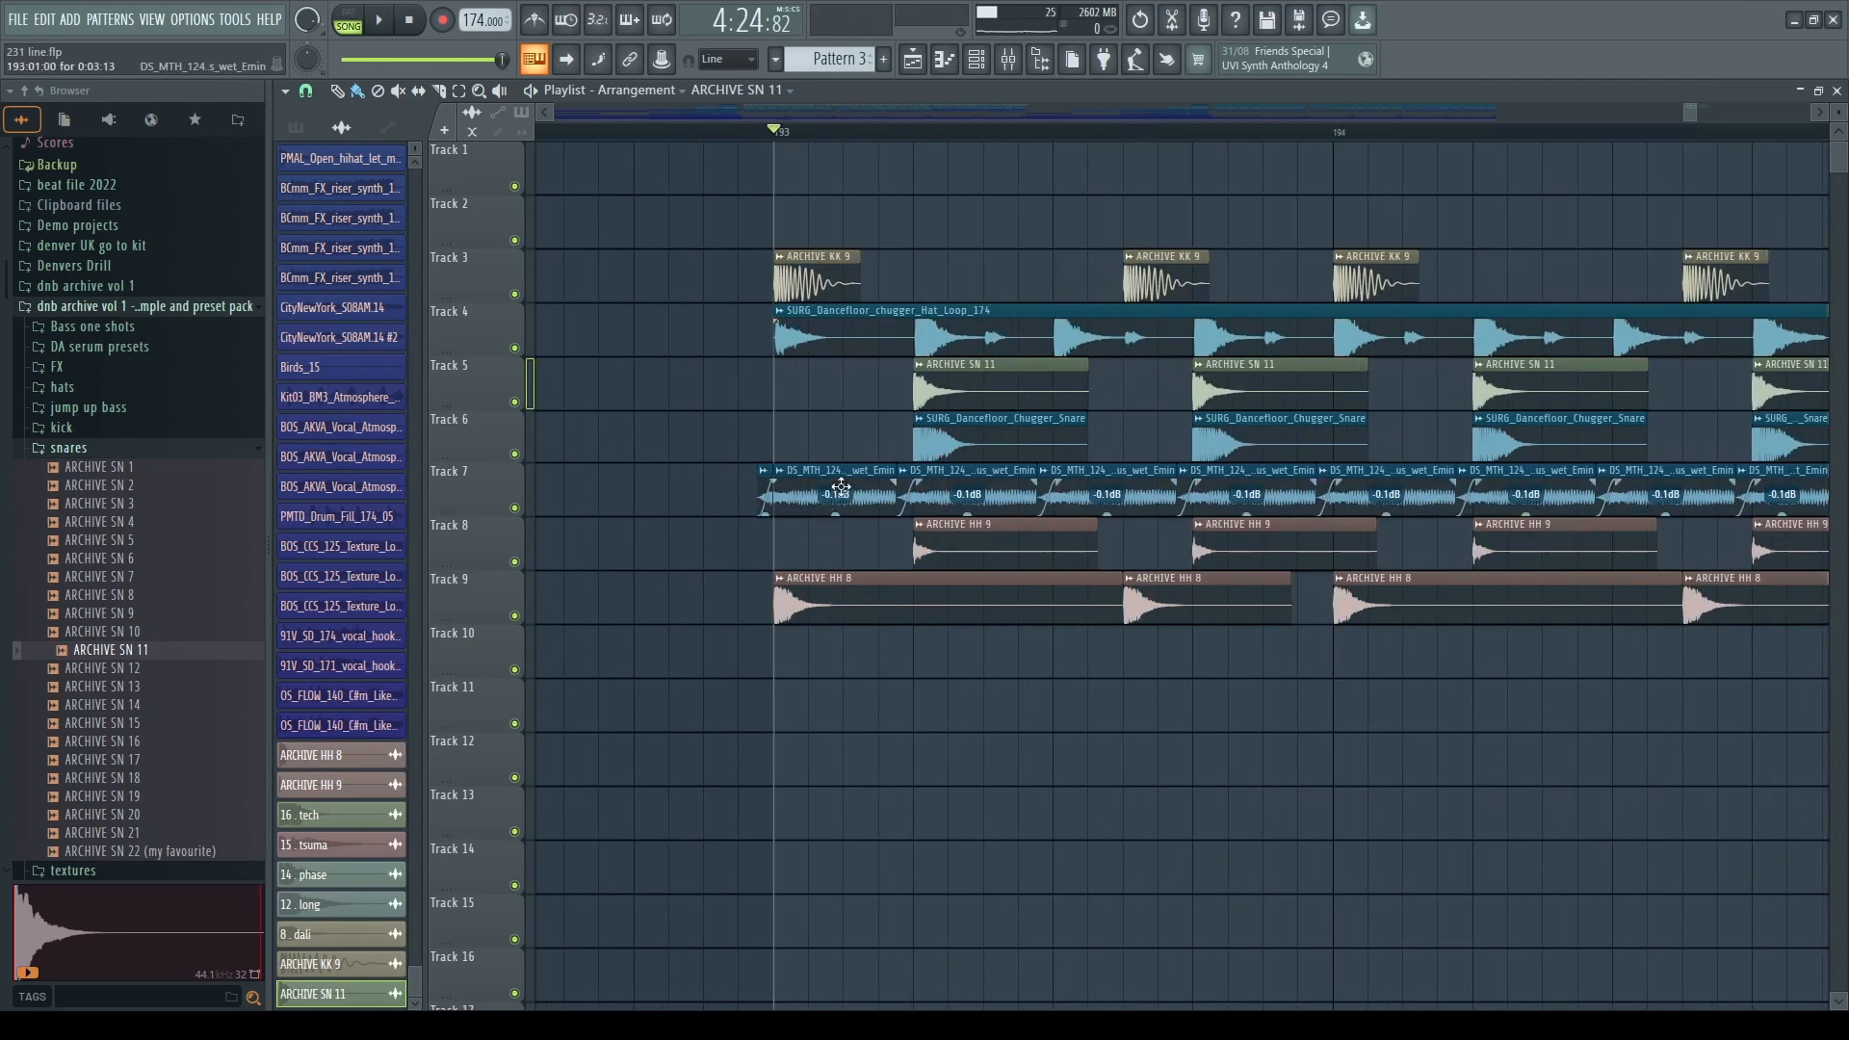
scroll(841, 486, "down", 4)
key("space")
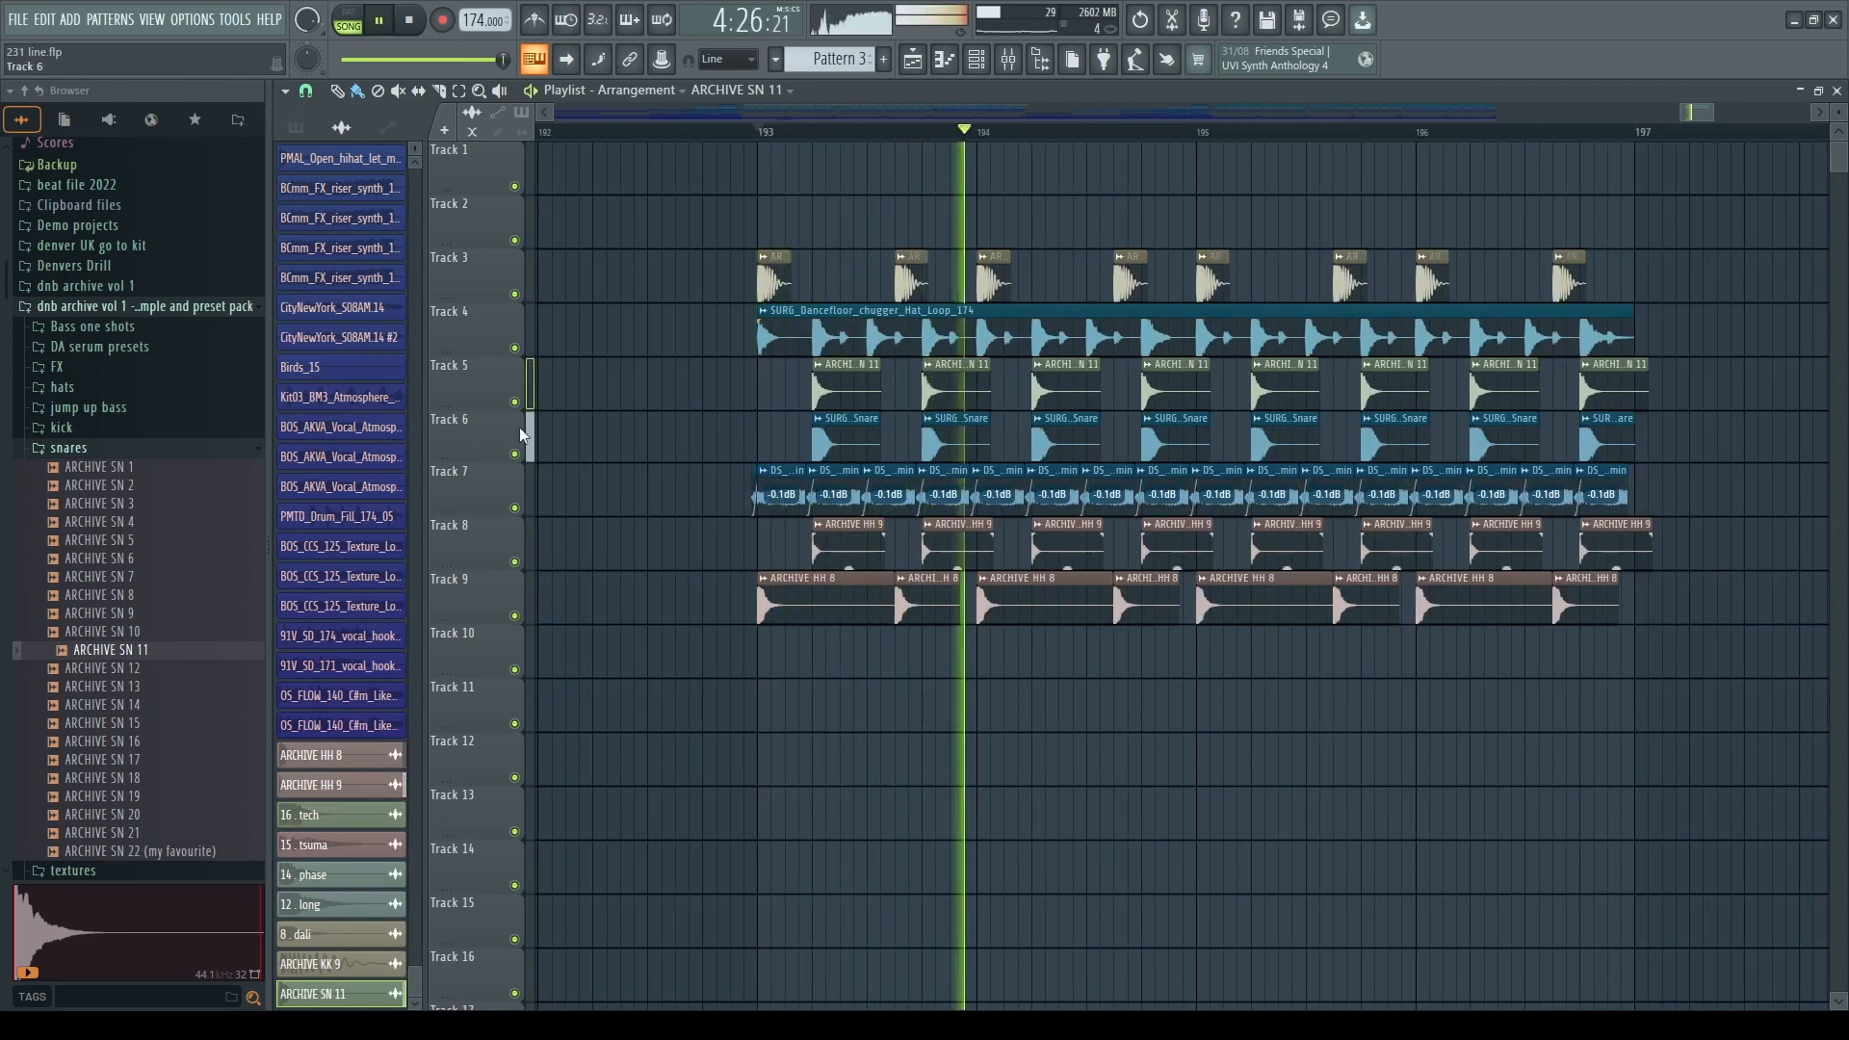
key("space")
scroll(789, 487, "up", 2)
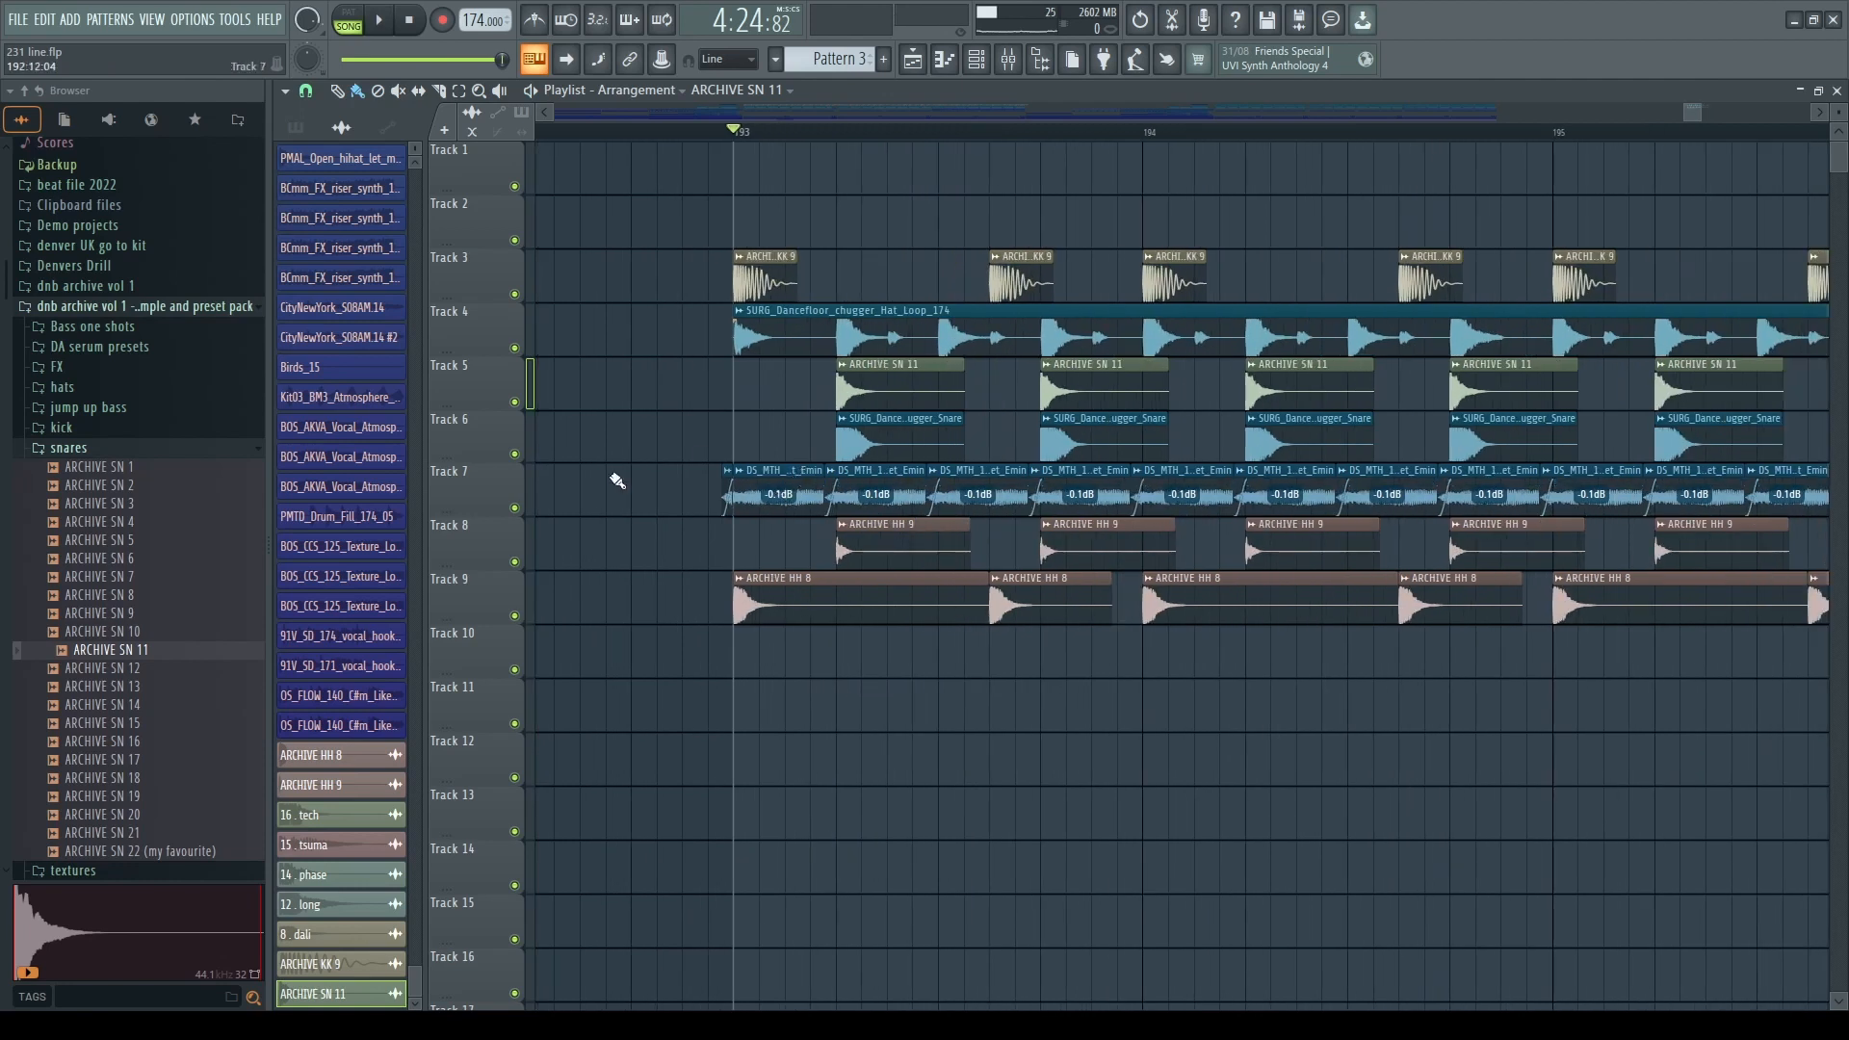
scroll(617, 482, "down", 2)
key("space")
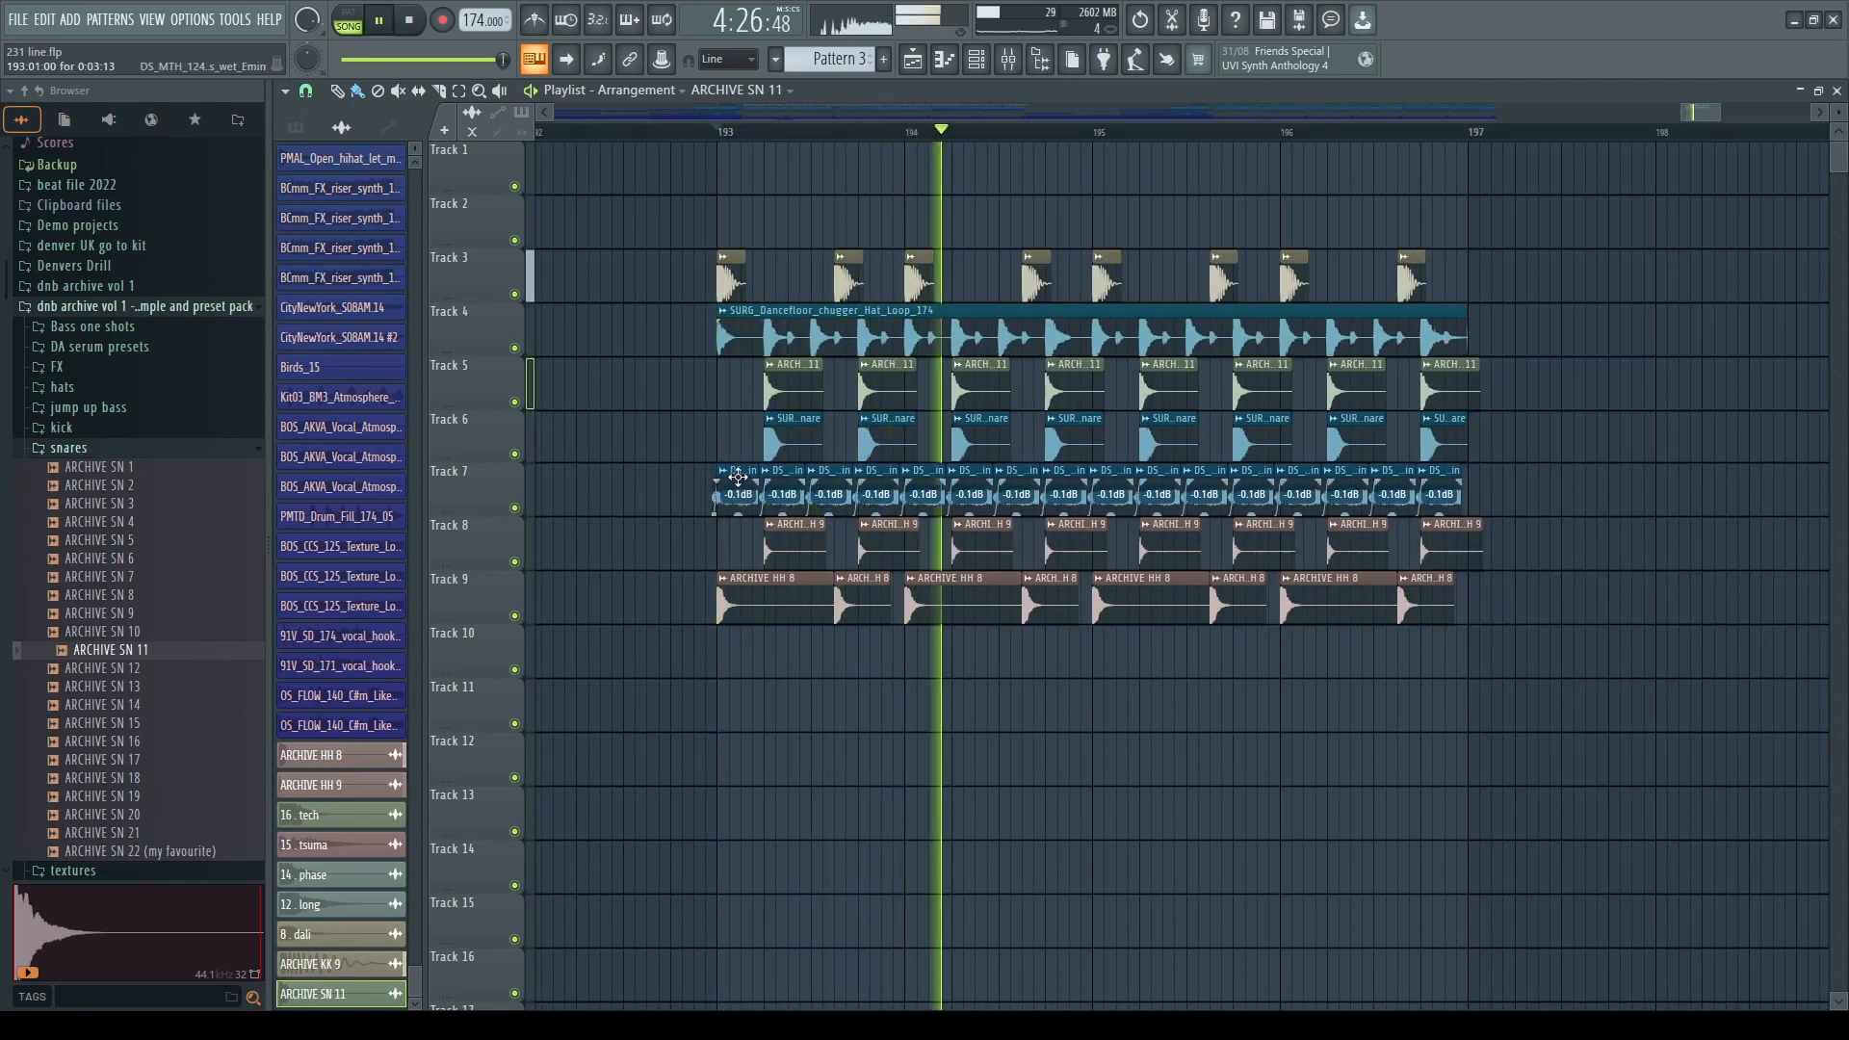
key("space")
scroll(846, 346, "up", 2)
scroll(845, 453, "down", 3)
- Open the first vocal hook clip on Track 7, bring up its melodics mixer track, and audition the loop
left_click(858, 488)
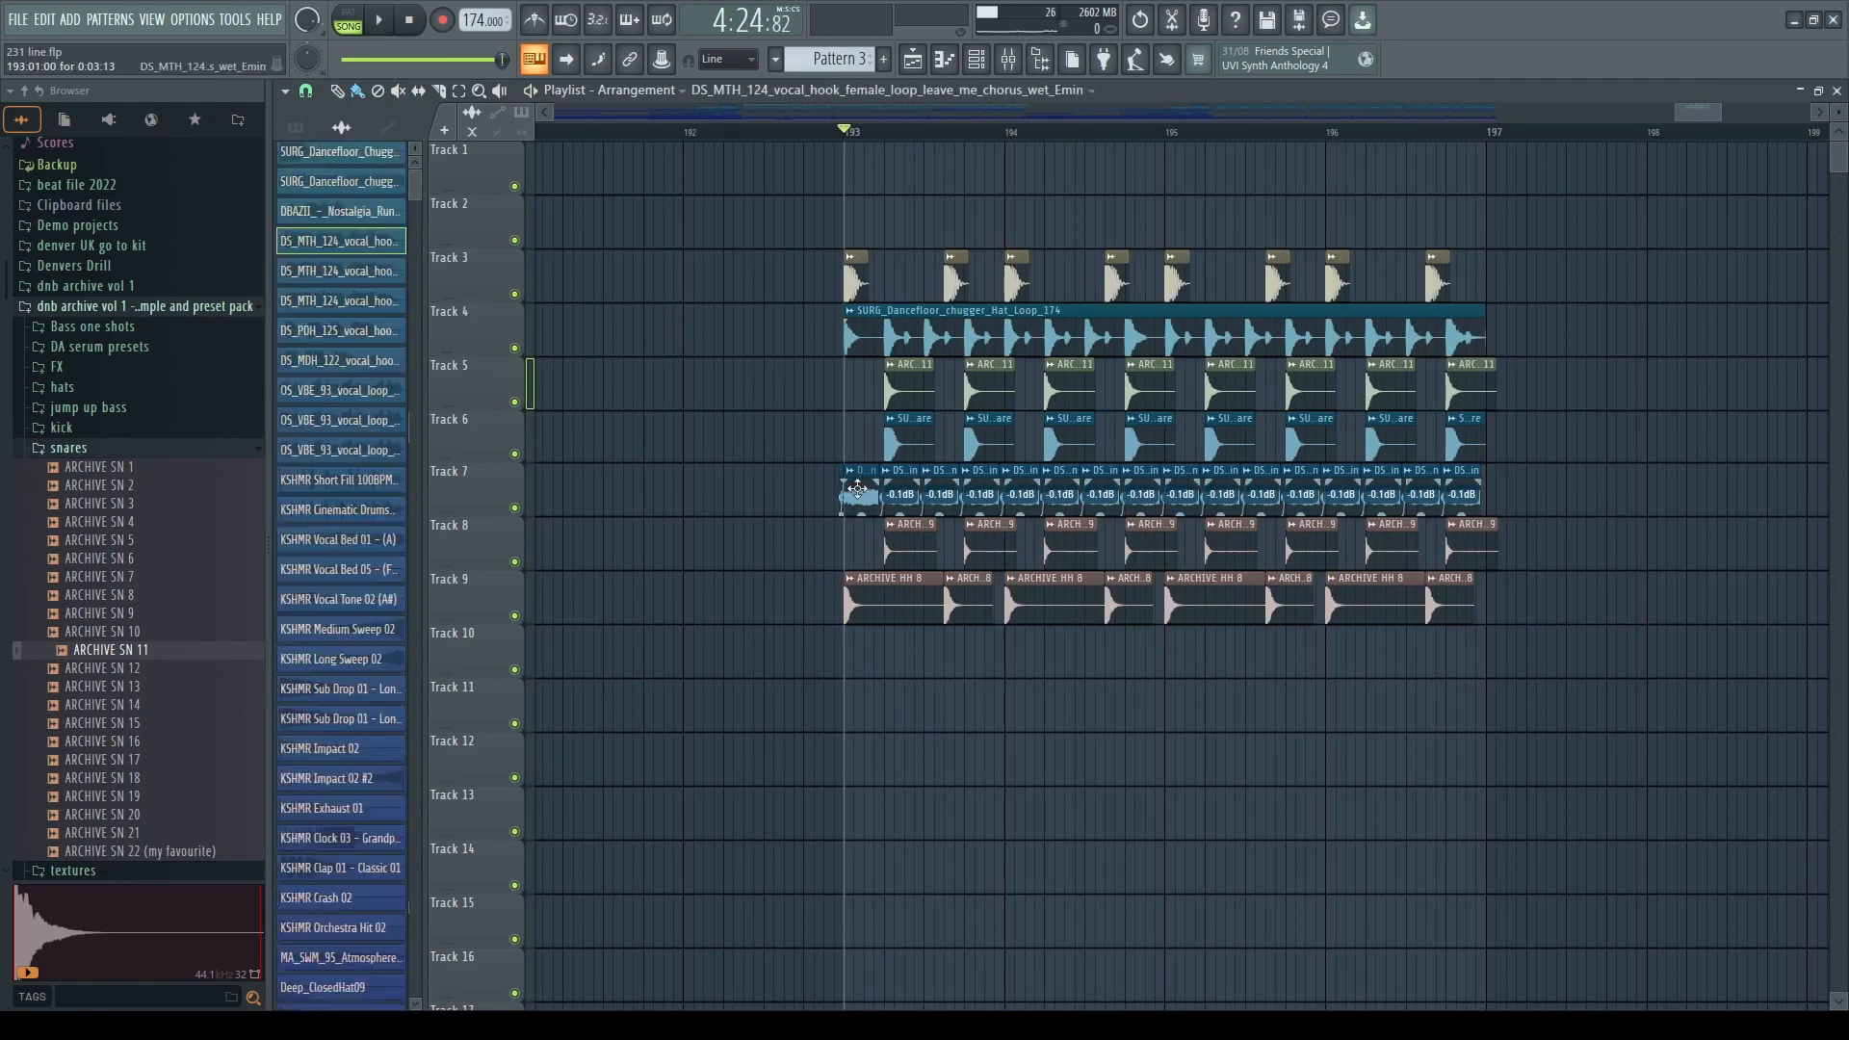
double_click(857, 488)
key("Escape")
left_click(1009, 60)
key("space")
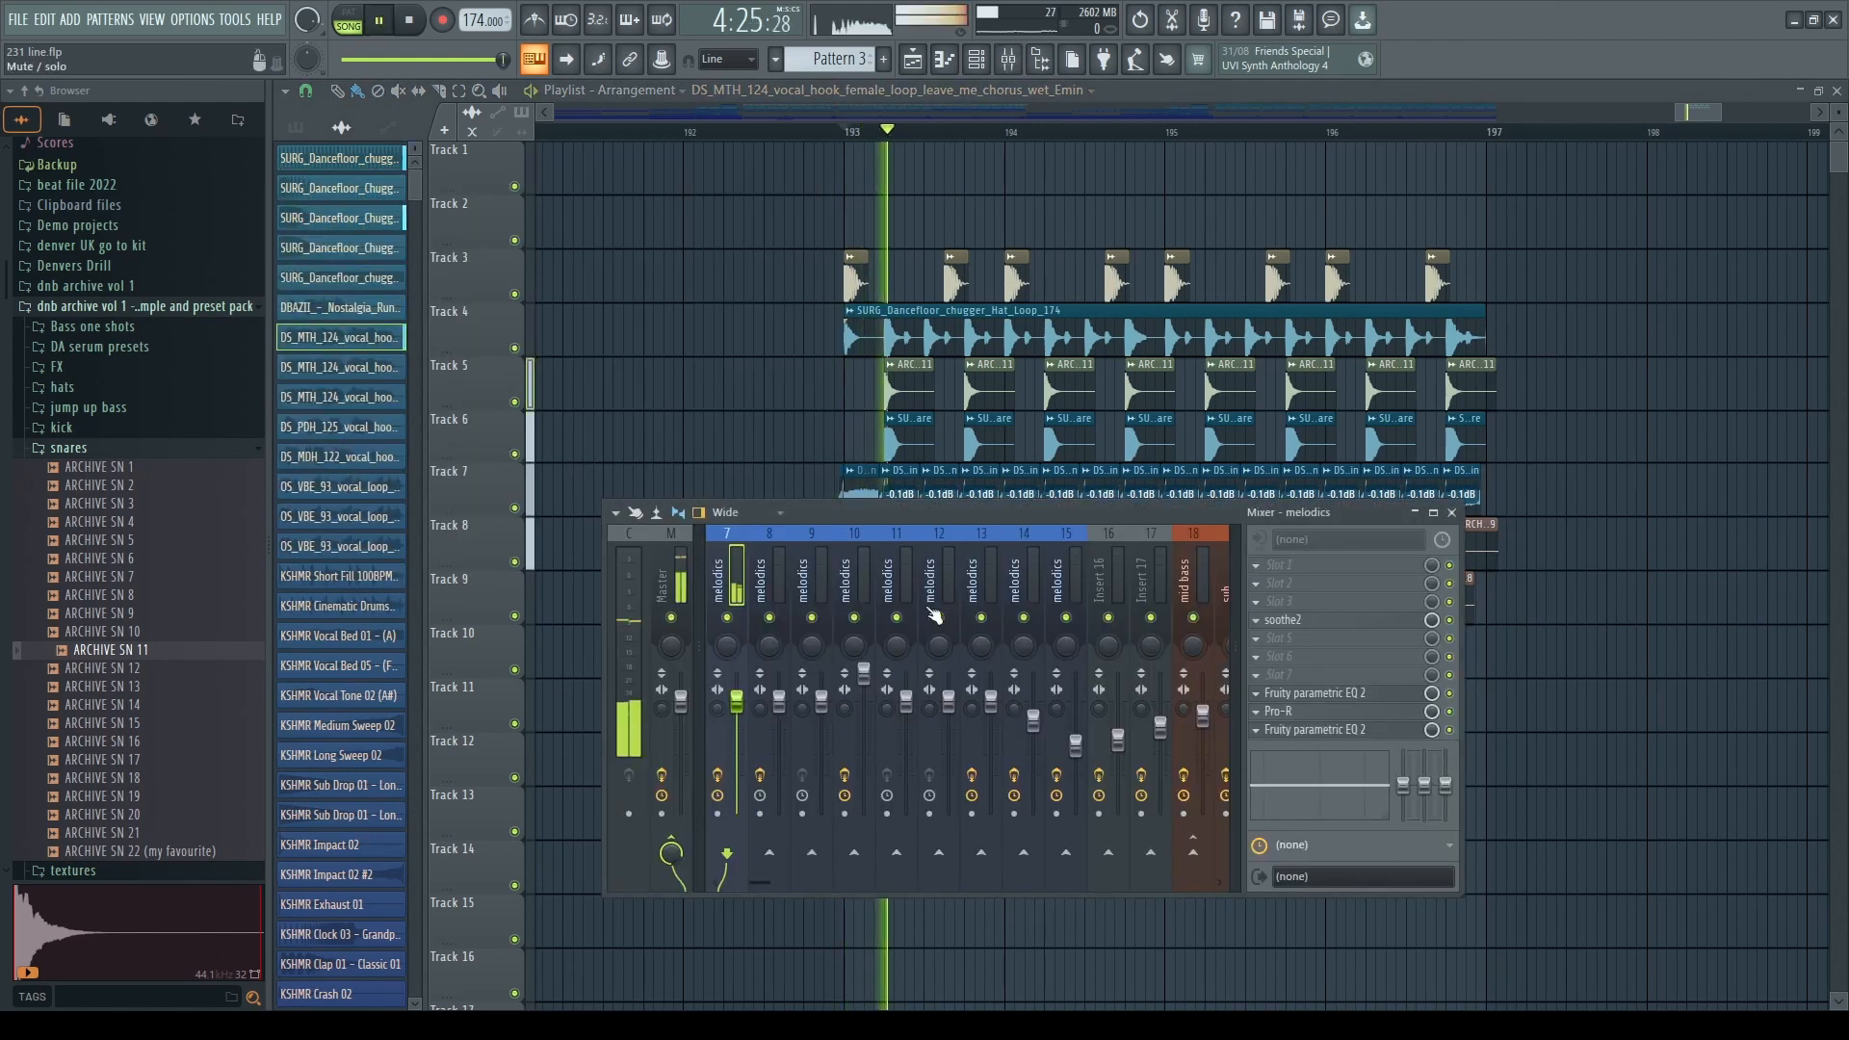
key("space")
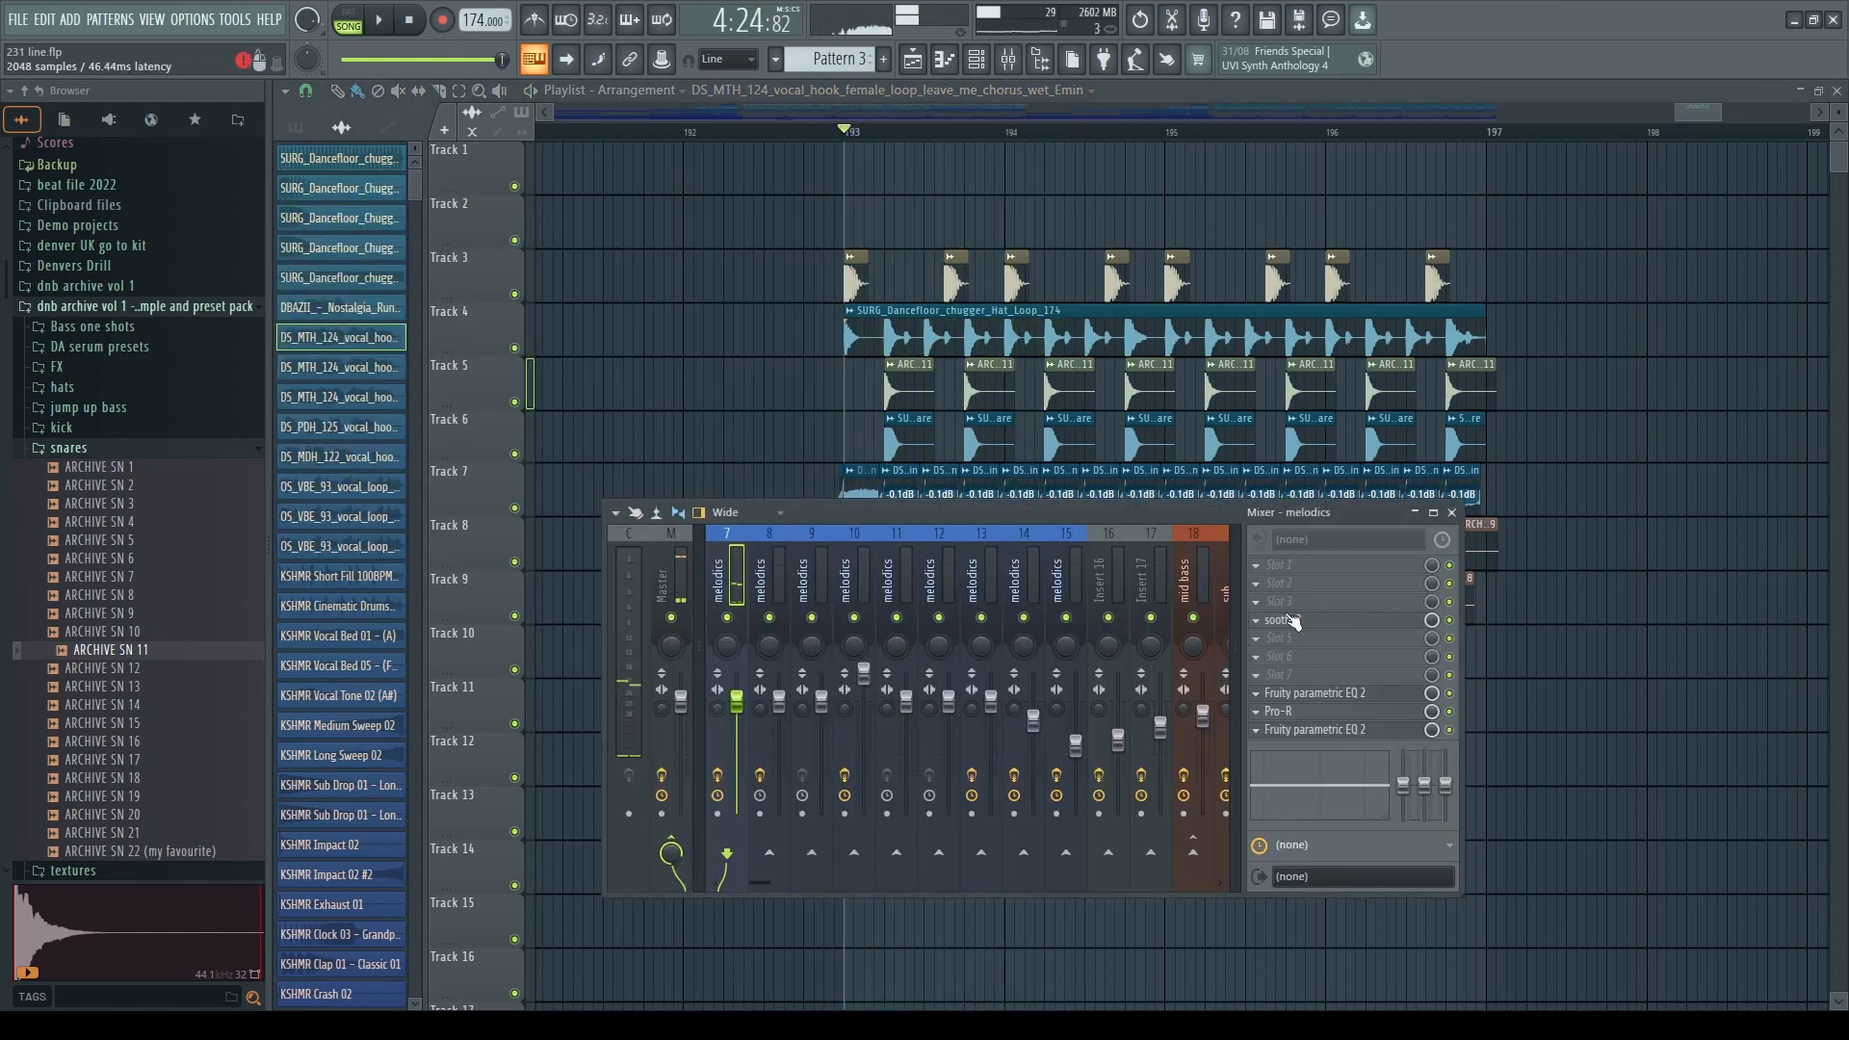
- Examine the soothe2 settings on the melodics mixer track during playback, and close the plugin
left_click(1295, 621)
left_click_drag(826, 252, 1127, 246)
key("space")
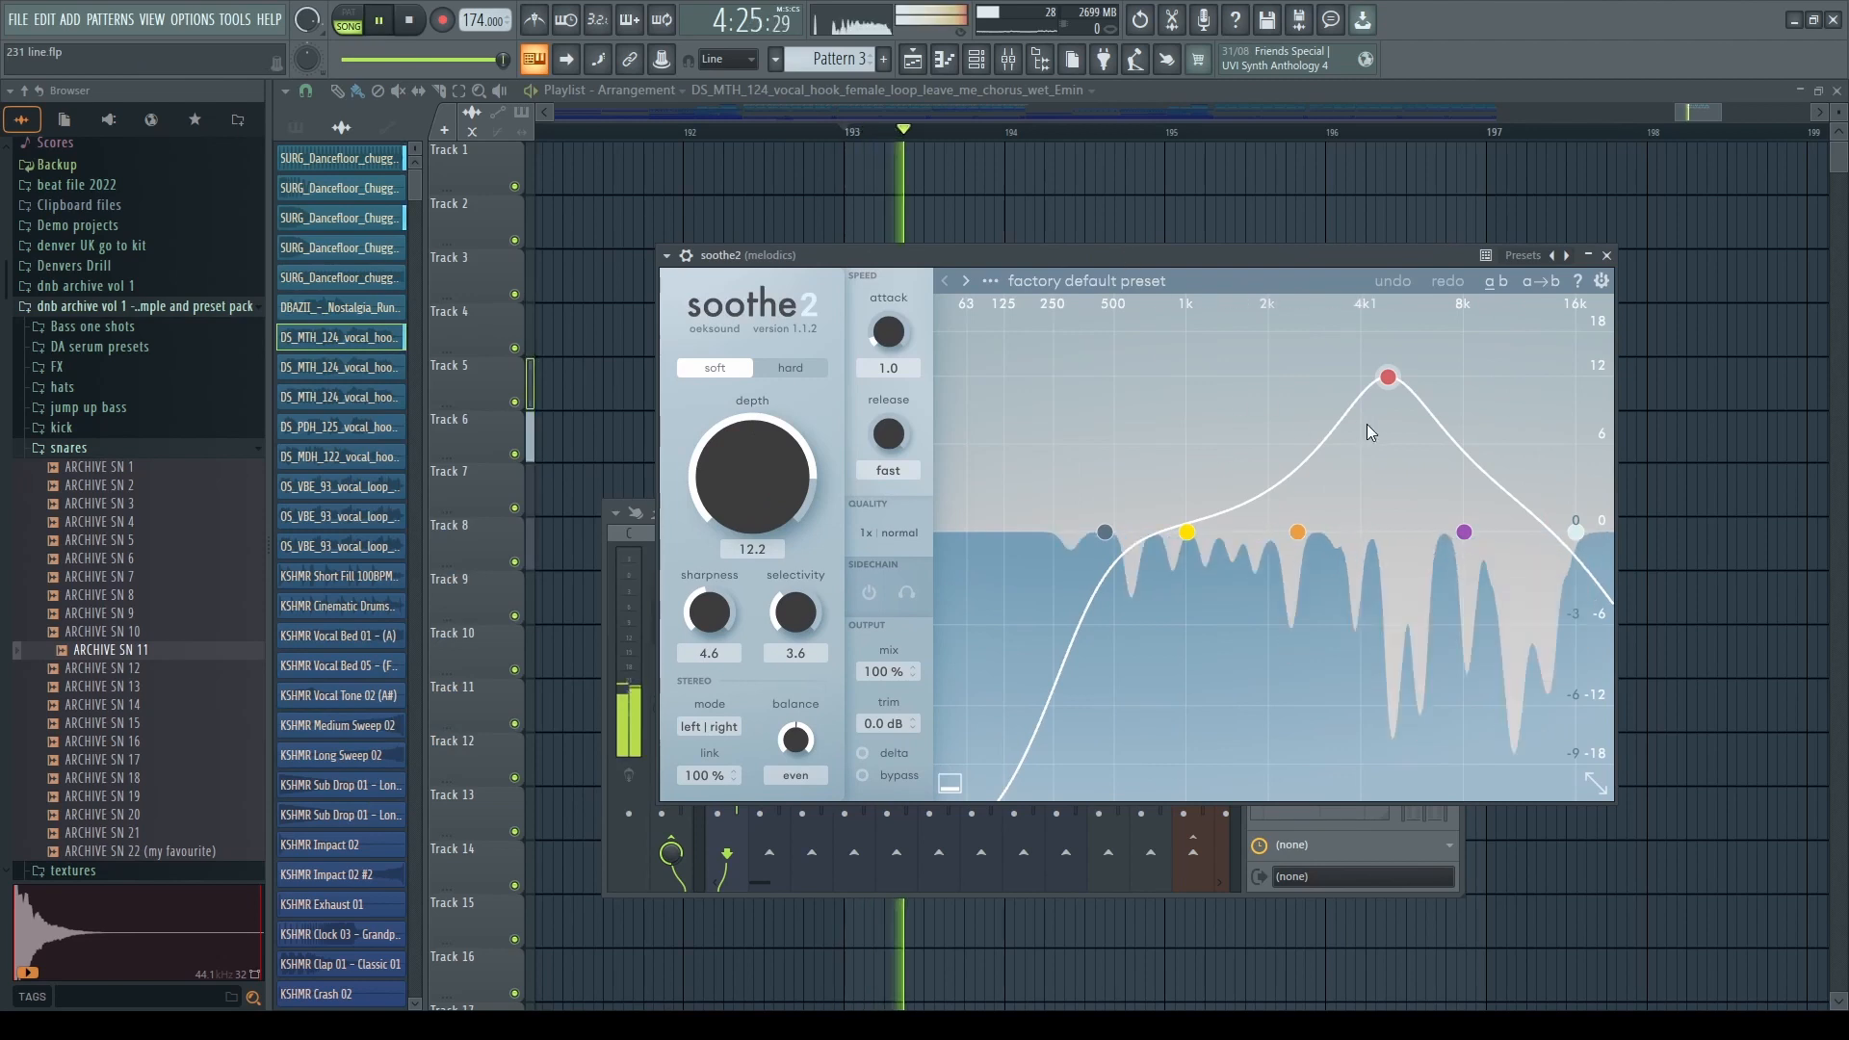
left_click(1606, 255)
- Lower band 6 of the melodics track's first Fruity parametric EQ 2 to about -9 dB, just above 4 kHz
left_click(1361, 695)
key("space")
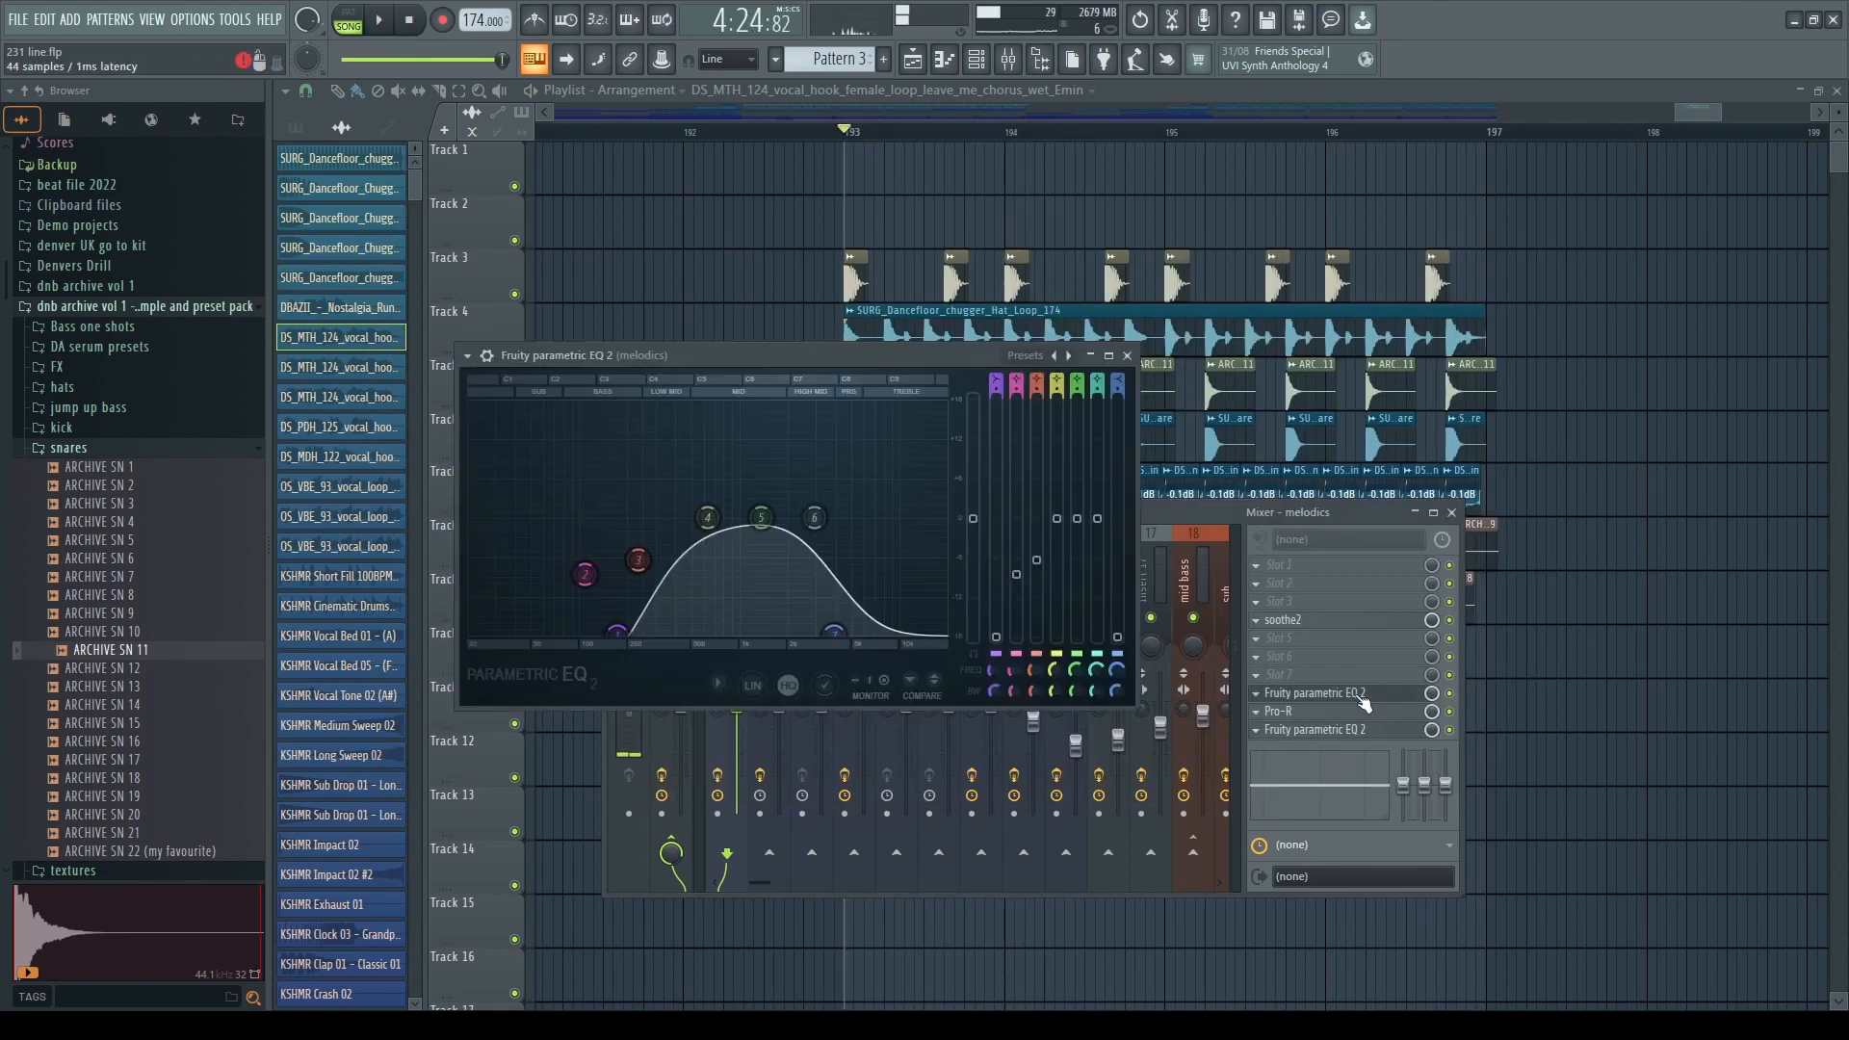
key("space")
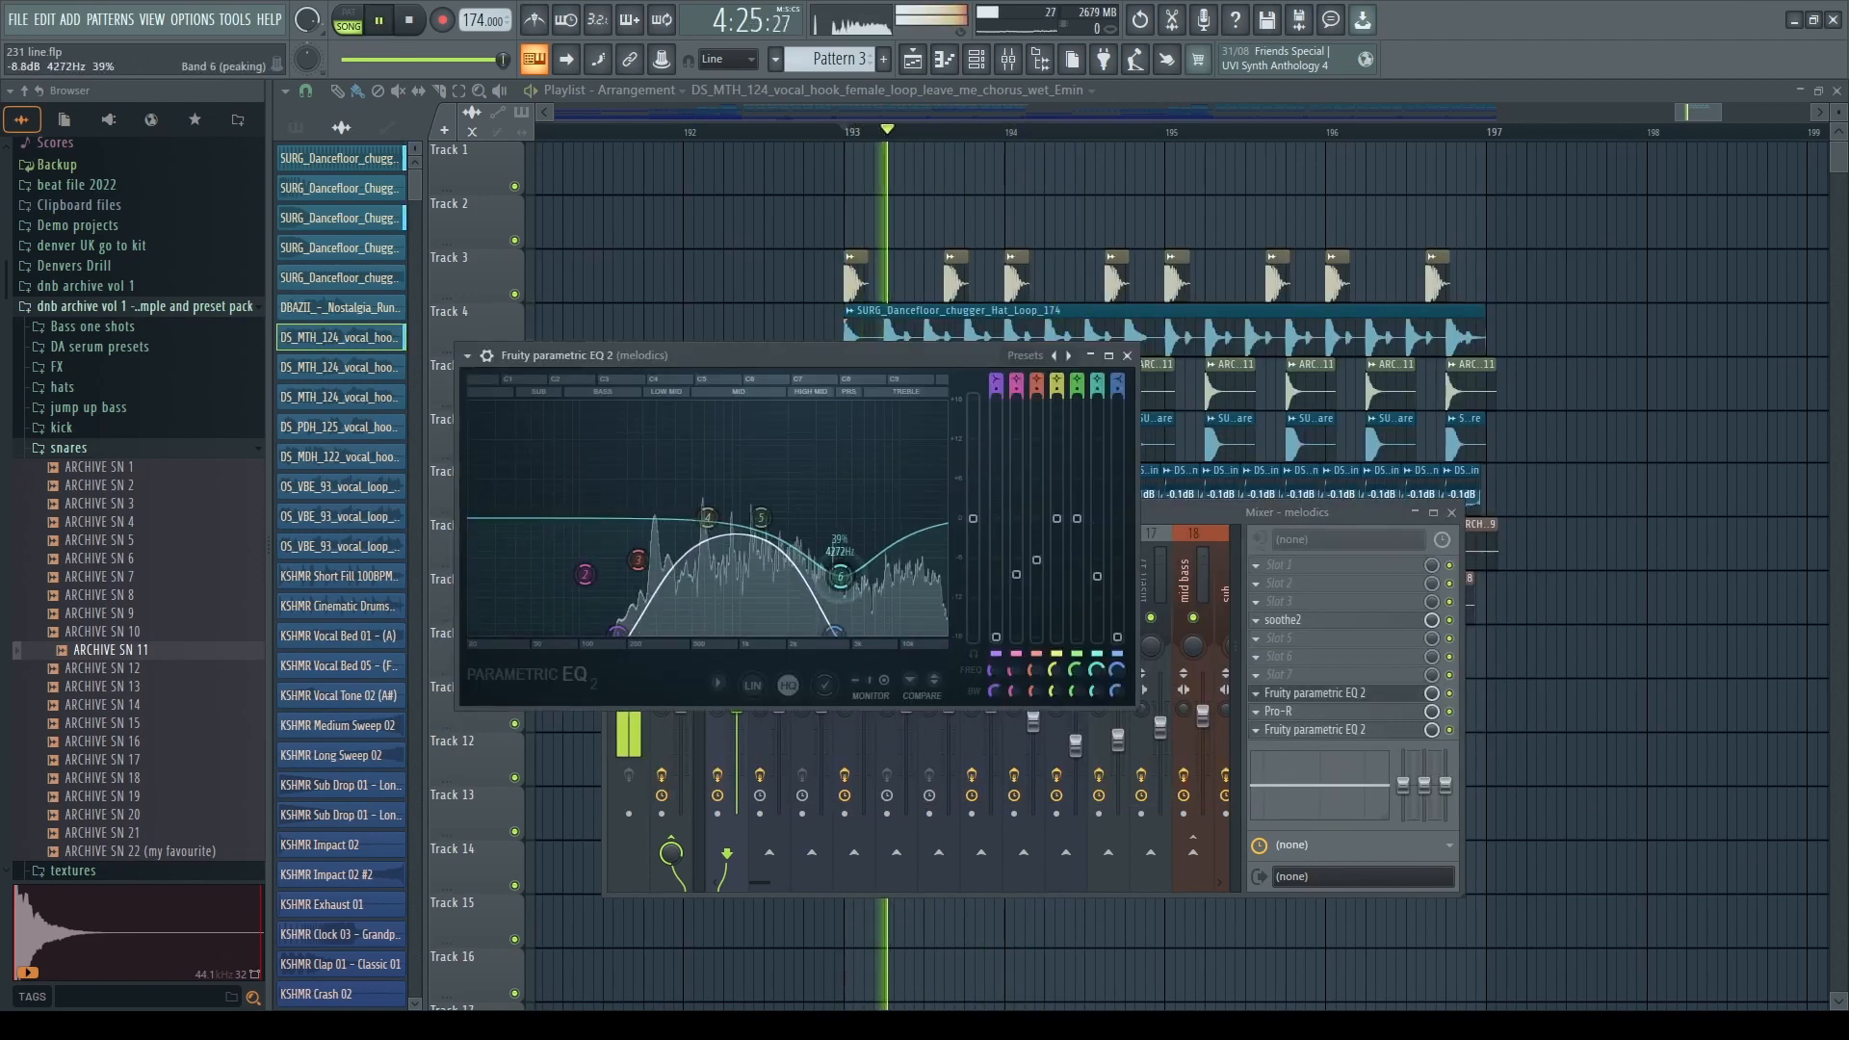
left_click_drag(814, 517, 847, 581)
key("space")
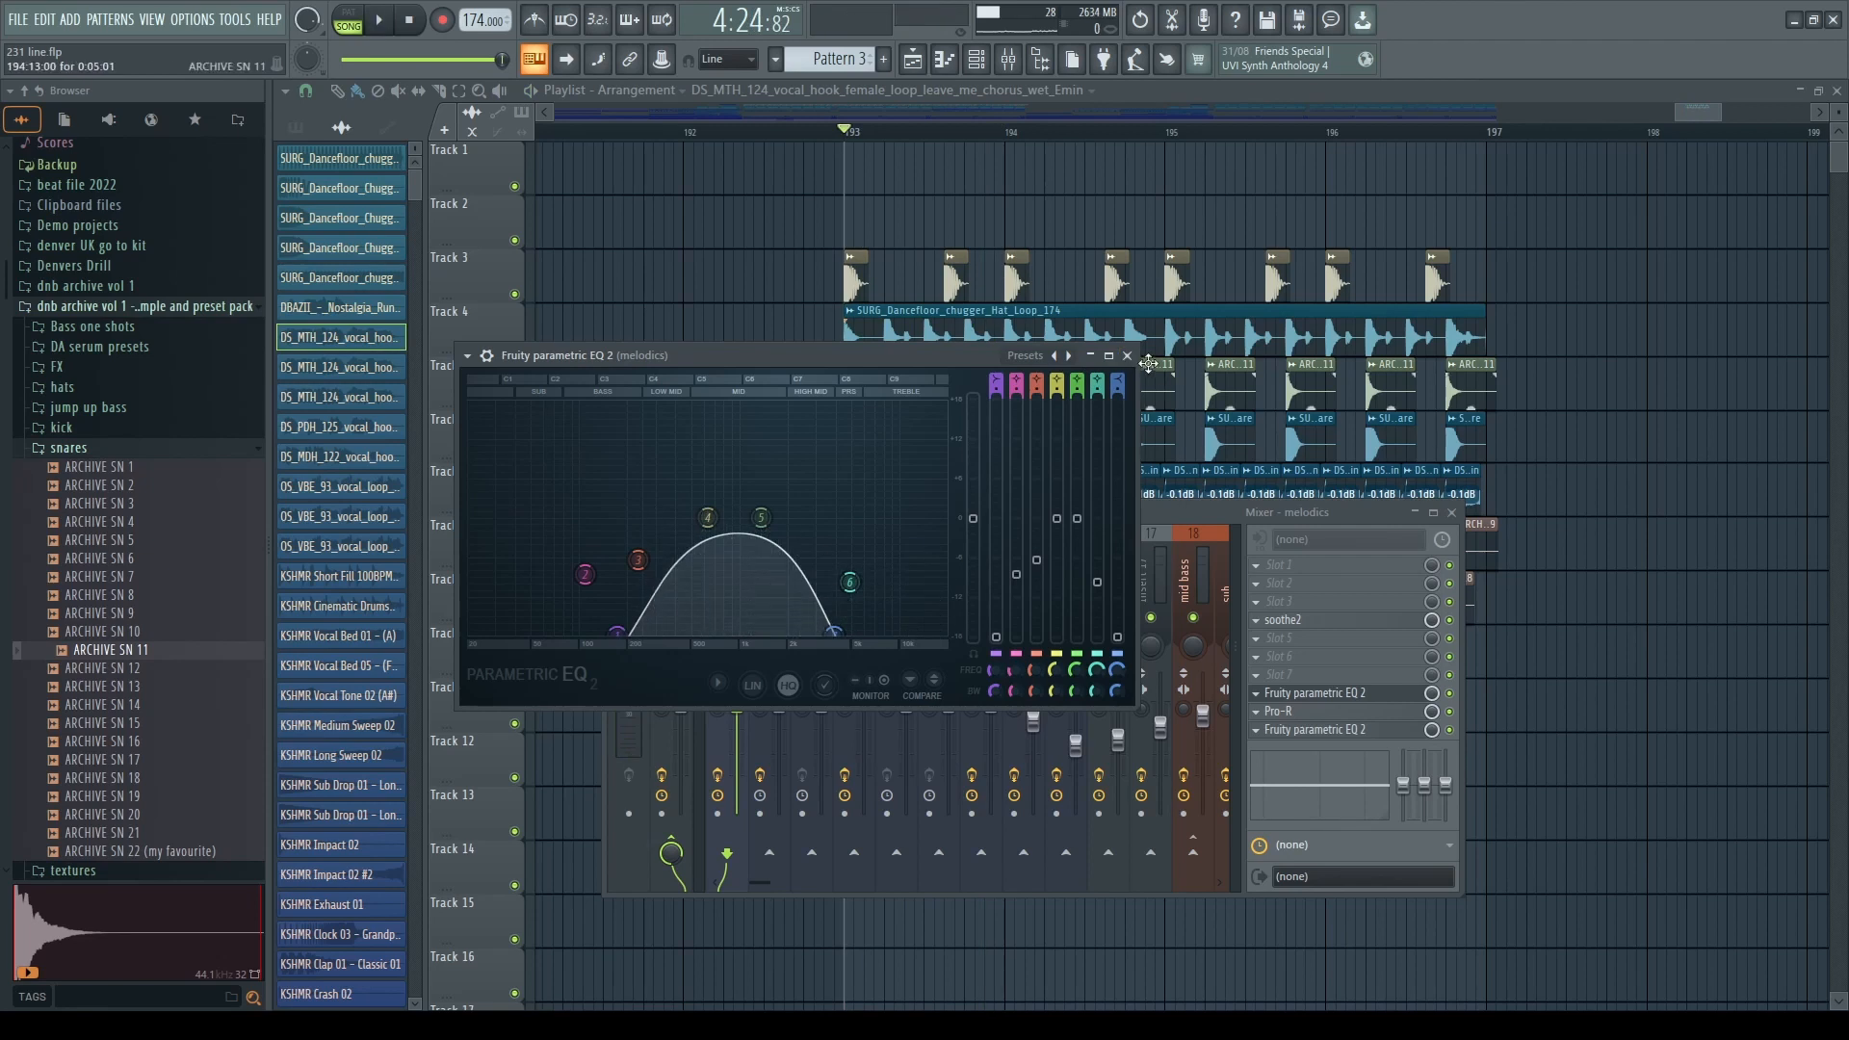
left_click(1128, 358)
- Examine the melodics track's Pro-R reverb and last Fruity parametric EQ 2, auditioning the loop in between
left_click(1313, 711)
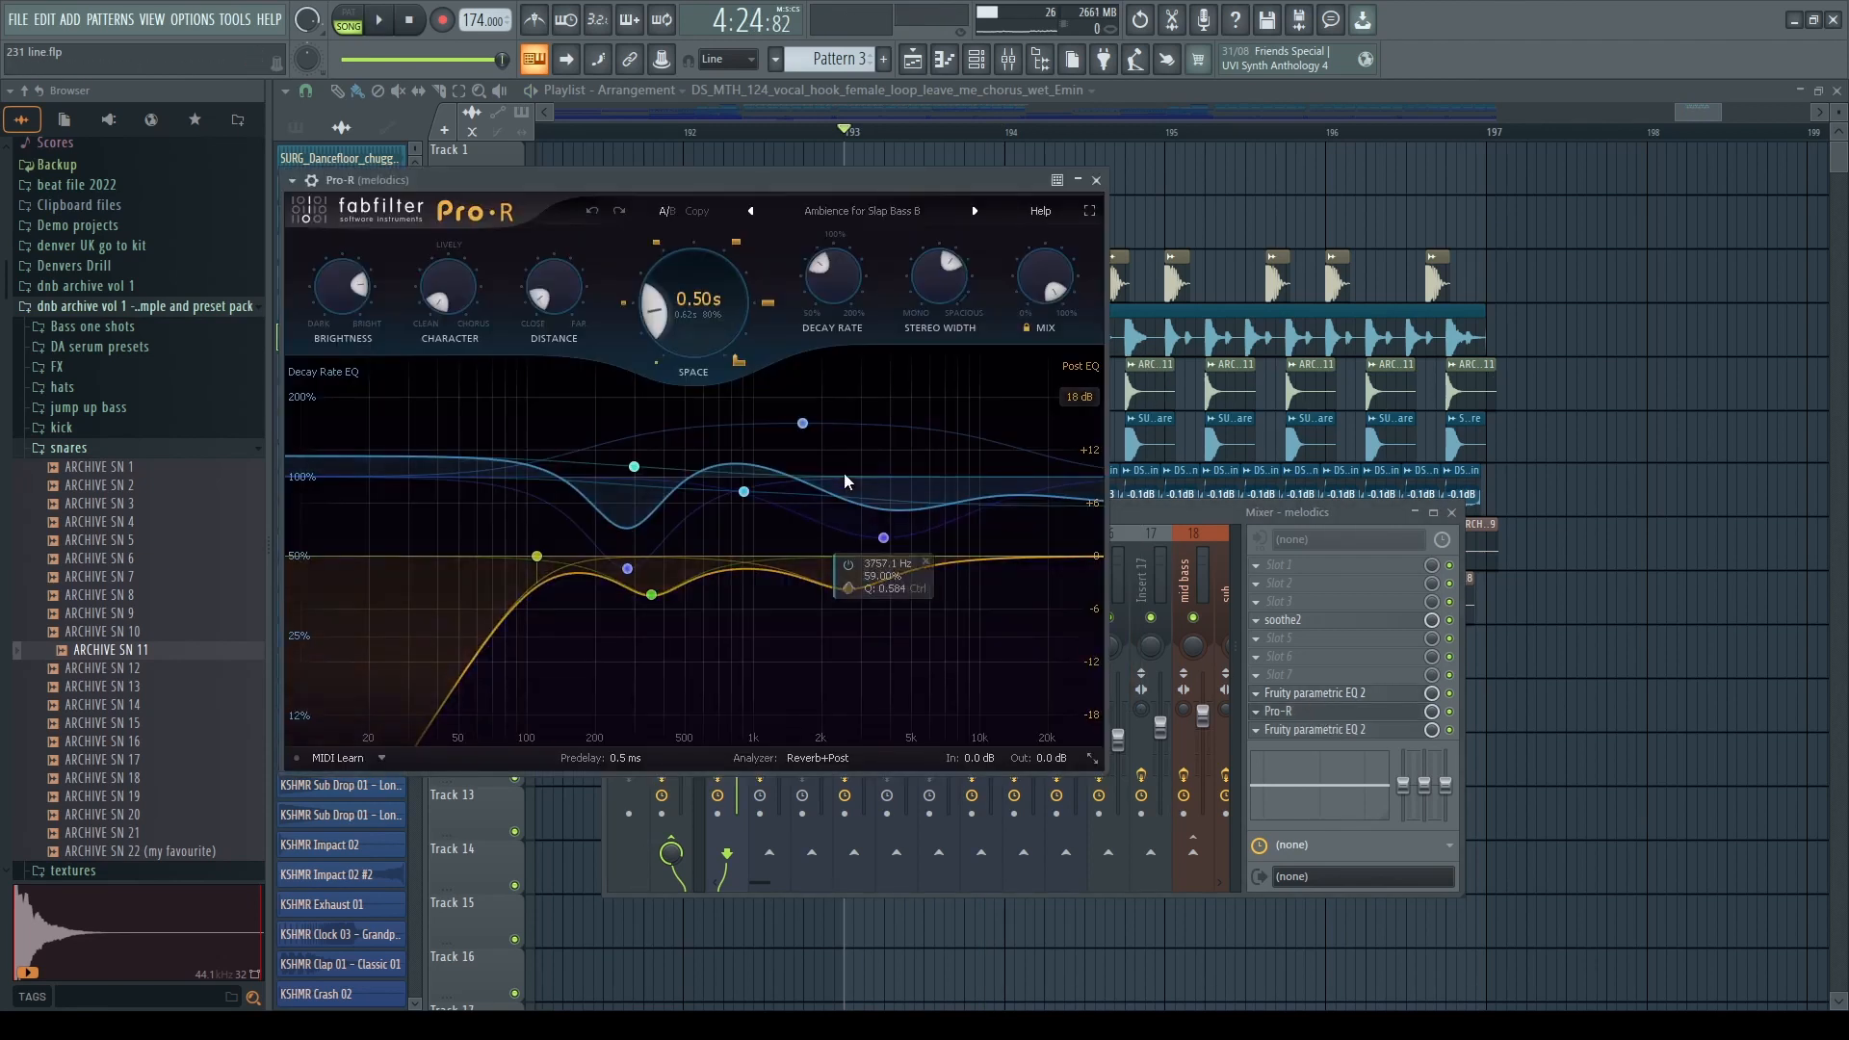
left_click(1097, 181)
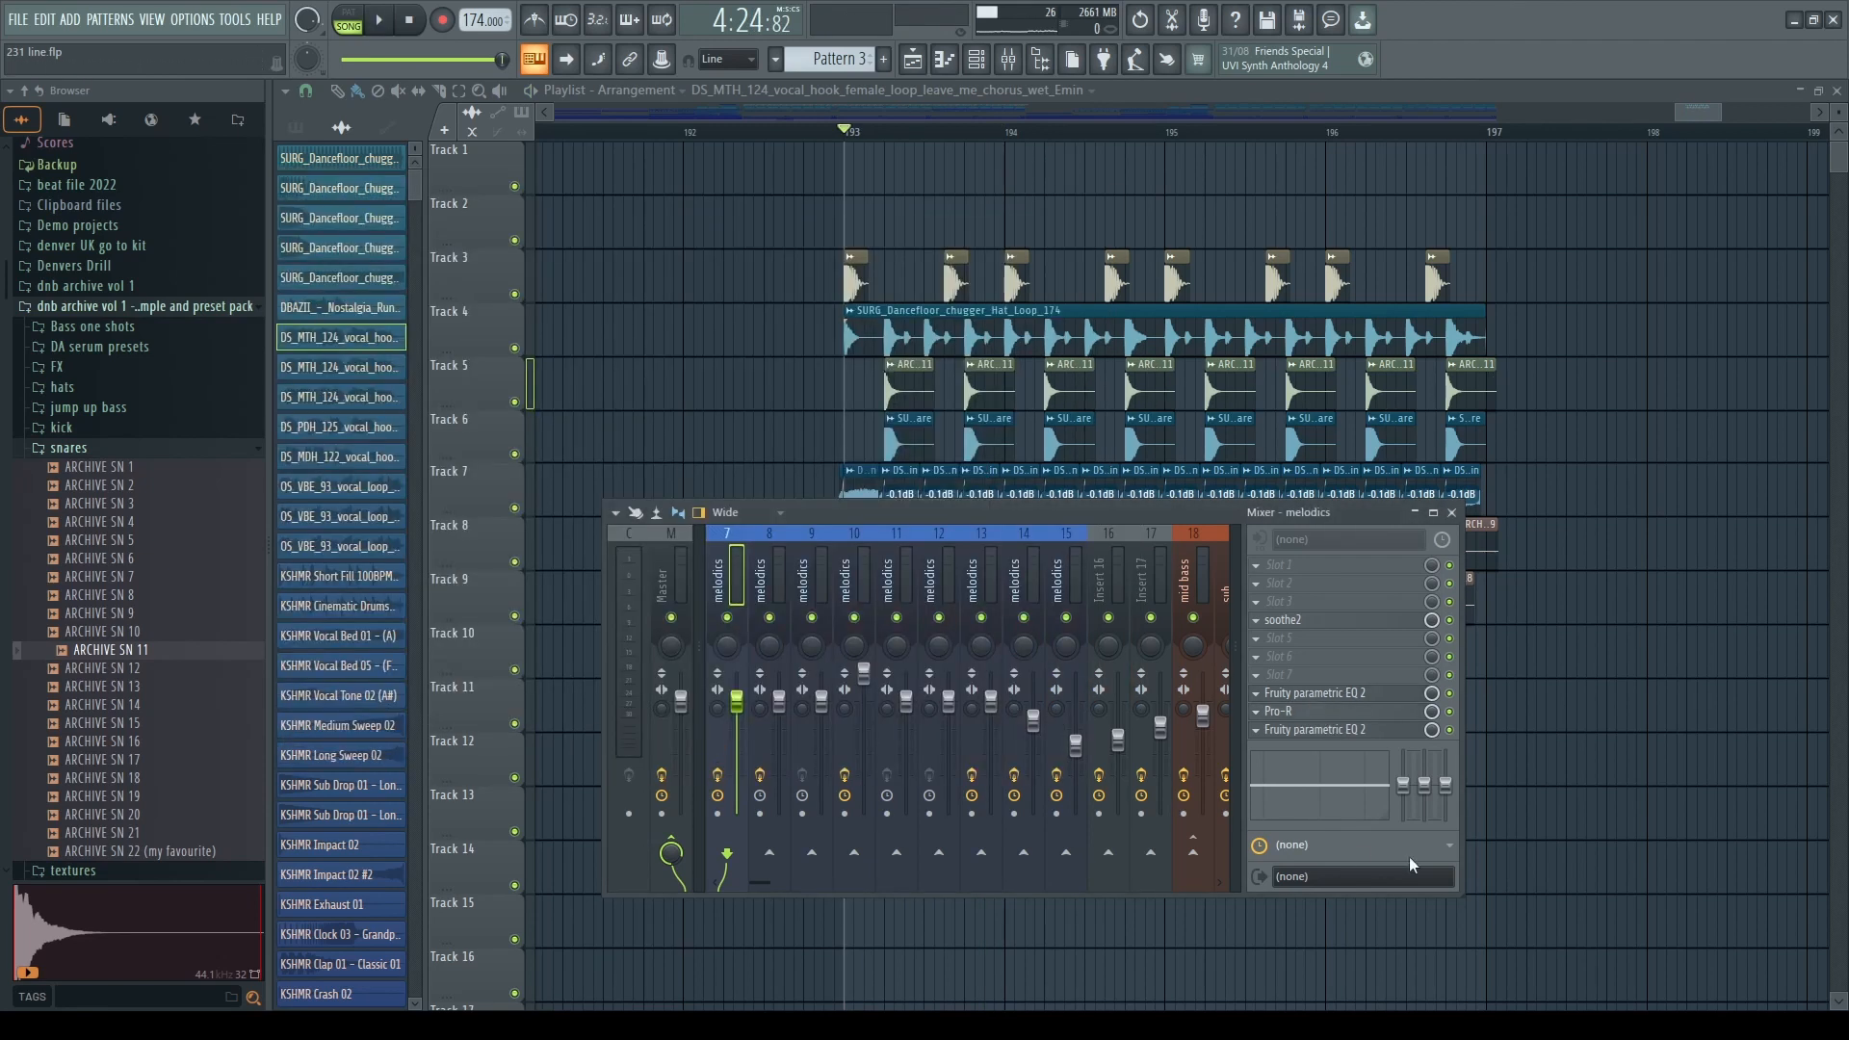
key("space")
key("space")
left_click(1344, 731)
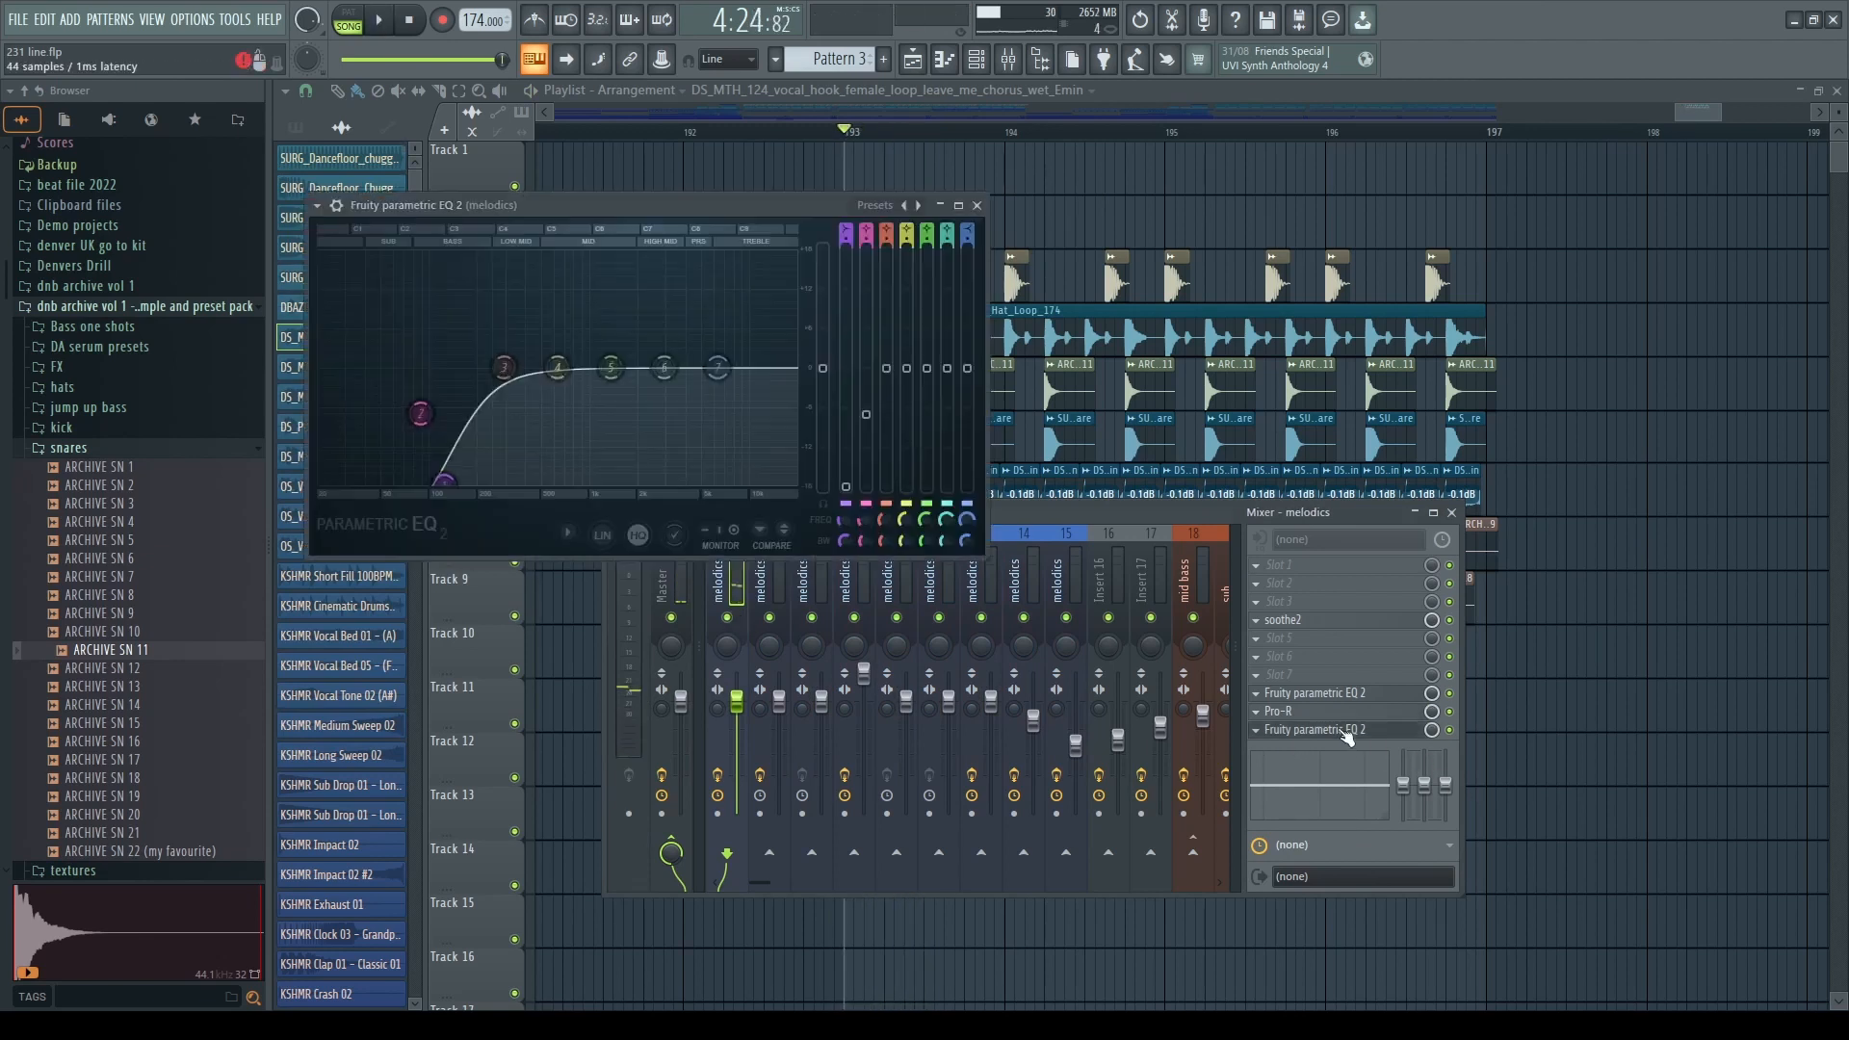
left_click(977, 209)
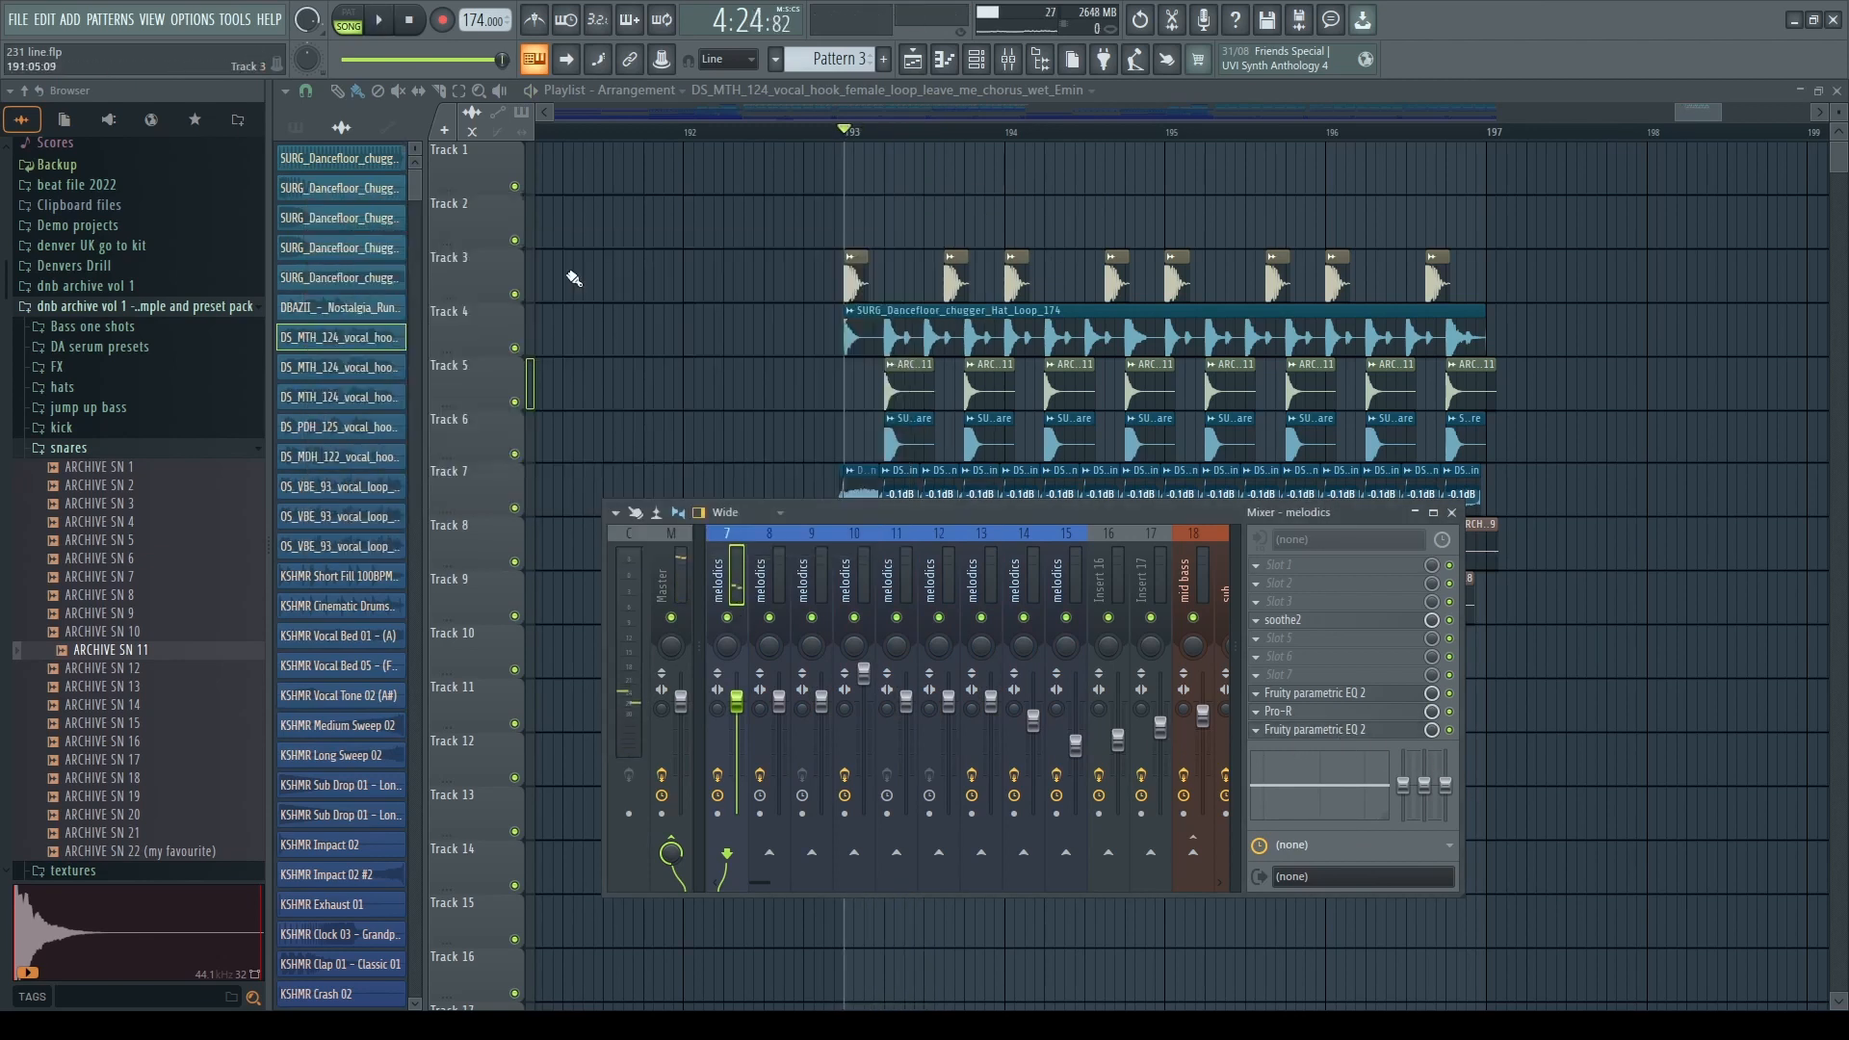
- Hide the mixer and play back the drum loop with the vocal layer from bar 193
key("F9")
scroll(944, 289, "up", 1)
scroll(944, 289, "down", 2)
key("space")
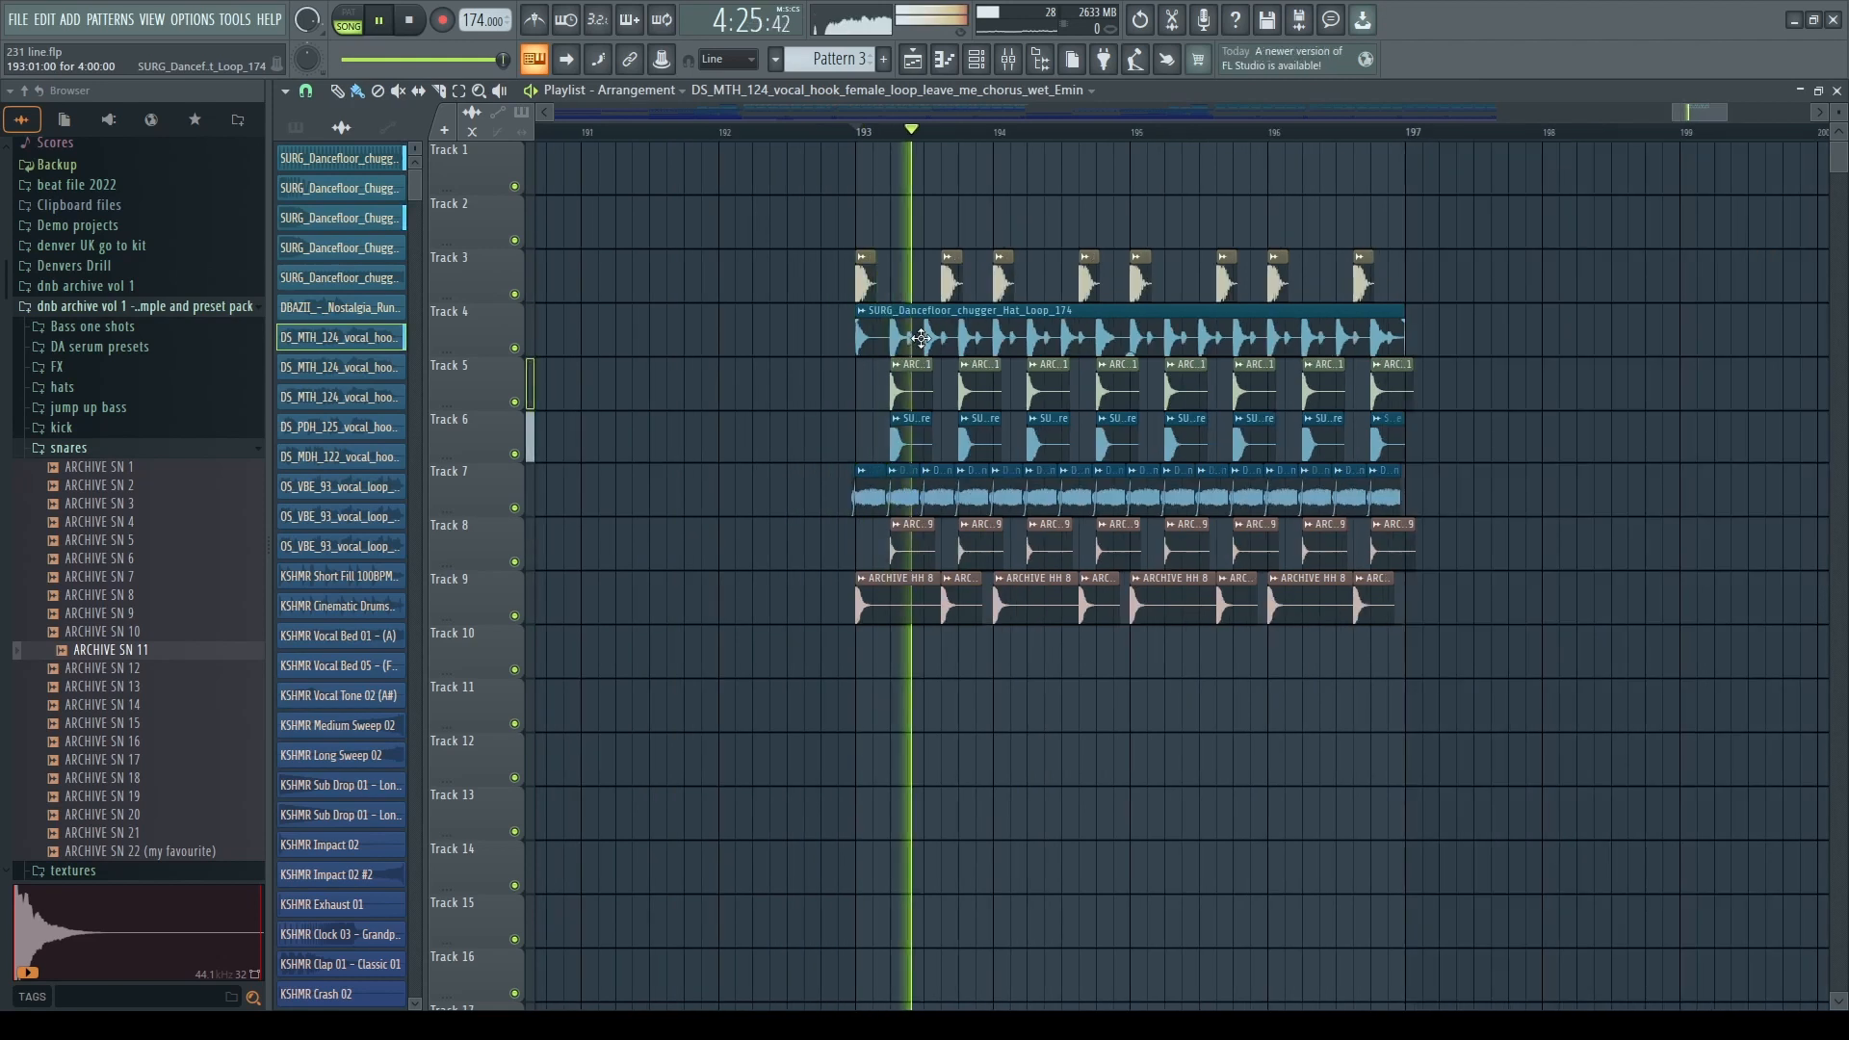
key("space")
scroll(912, 420, "up", 2)
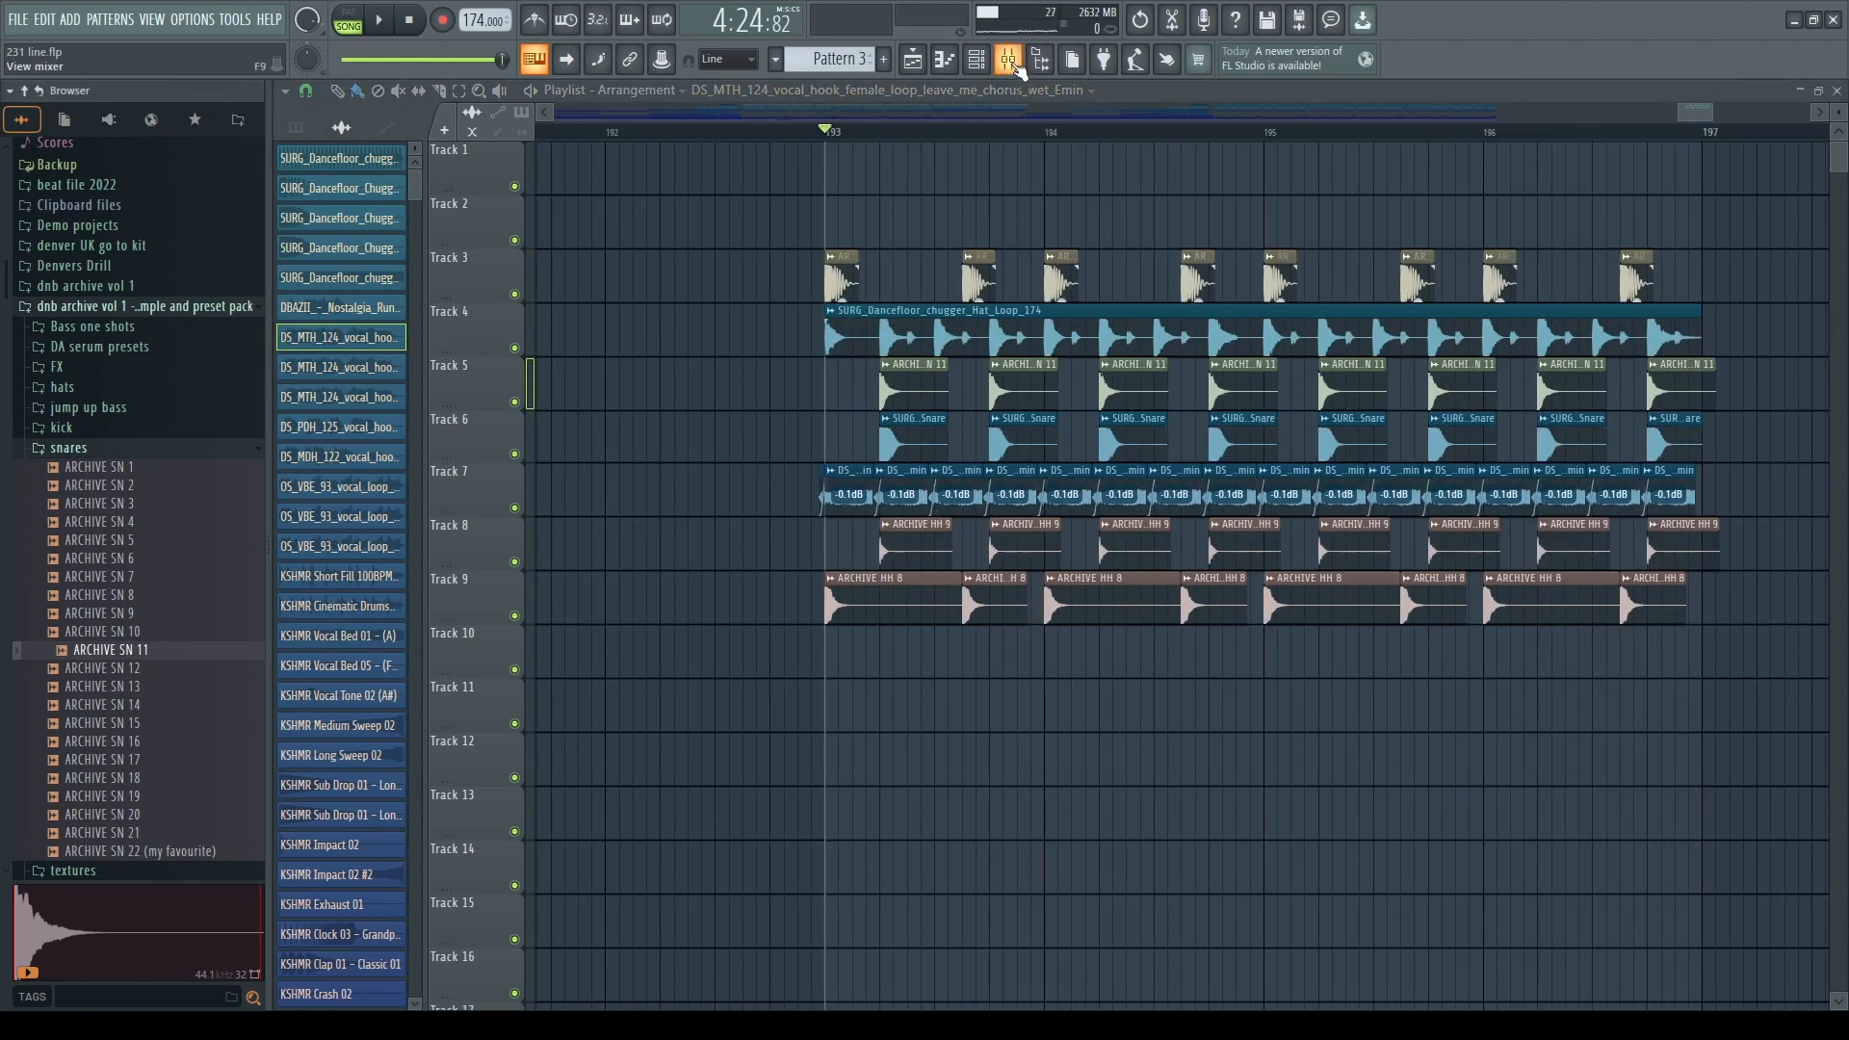
- Show the kick mixer track's Pro-Q 3 equalizer clear of the upper playlist tracks, and start playback
left_click(1014, 64)
left_click_drag(1069, 572, 1016, 589)
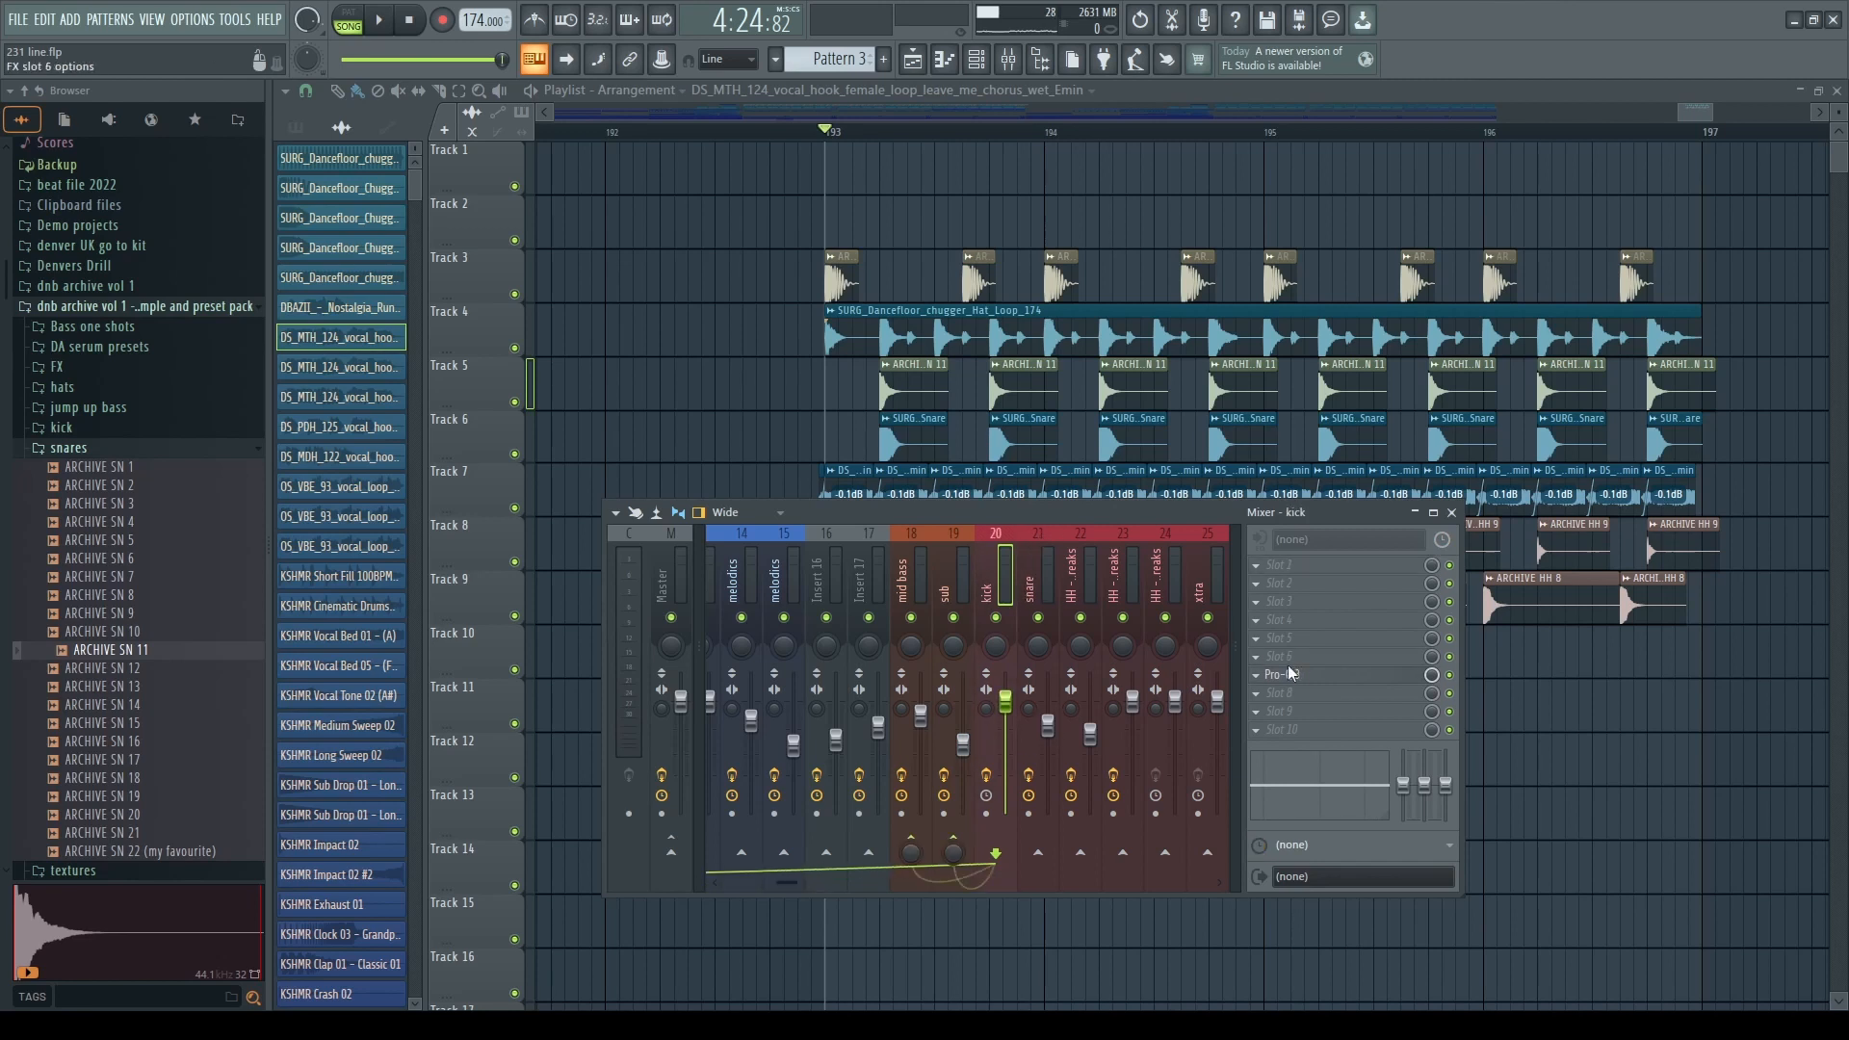
left_click(1314, 677)
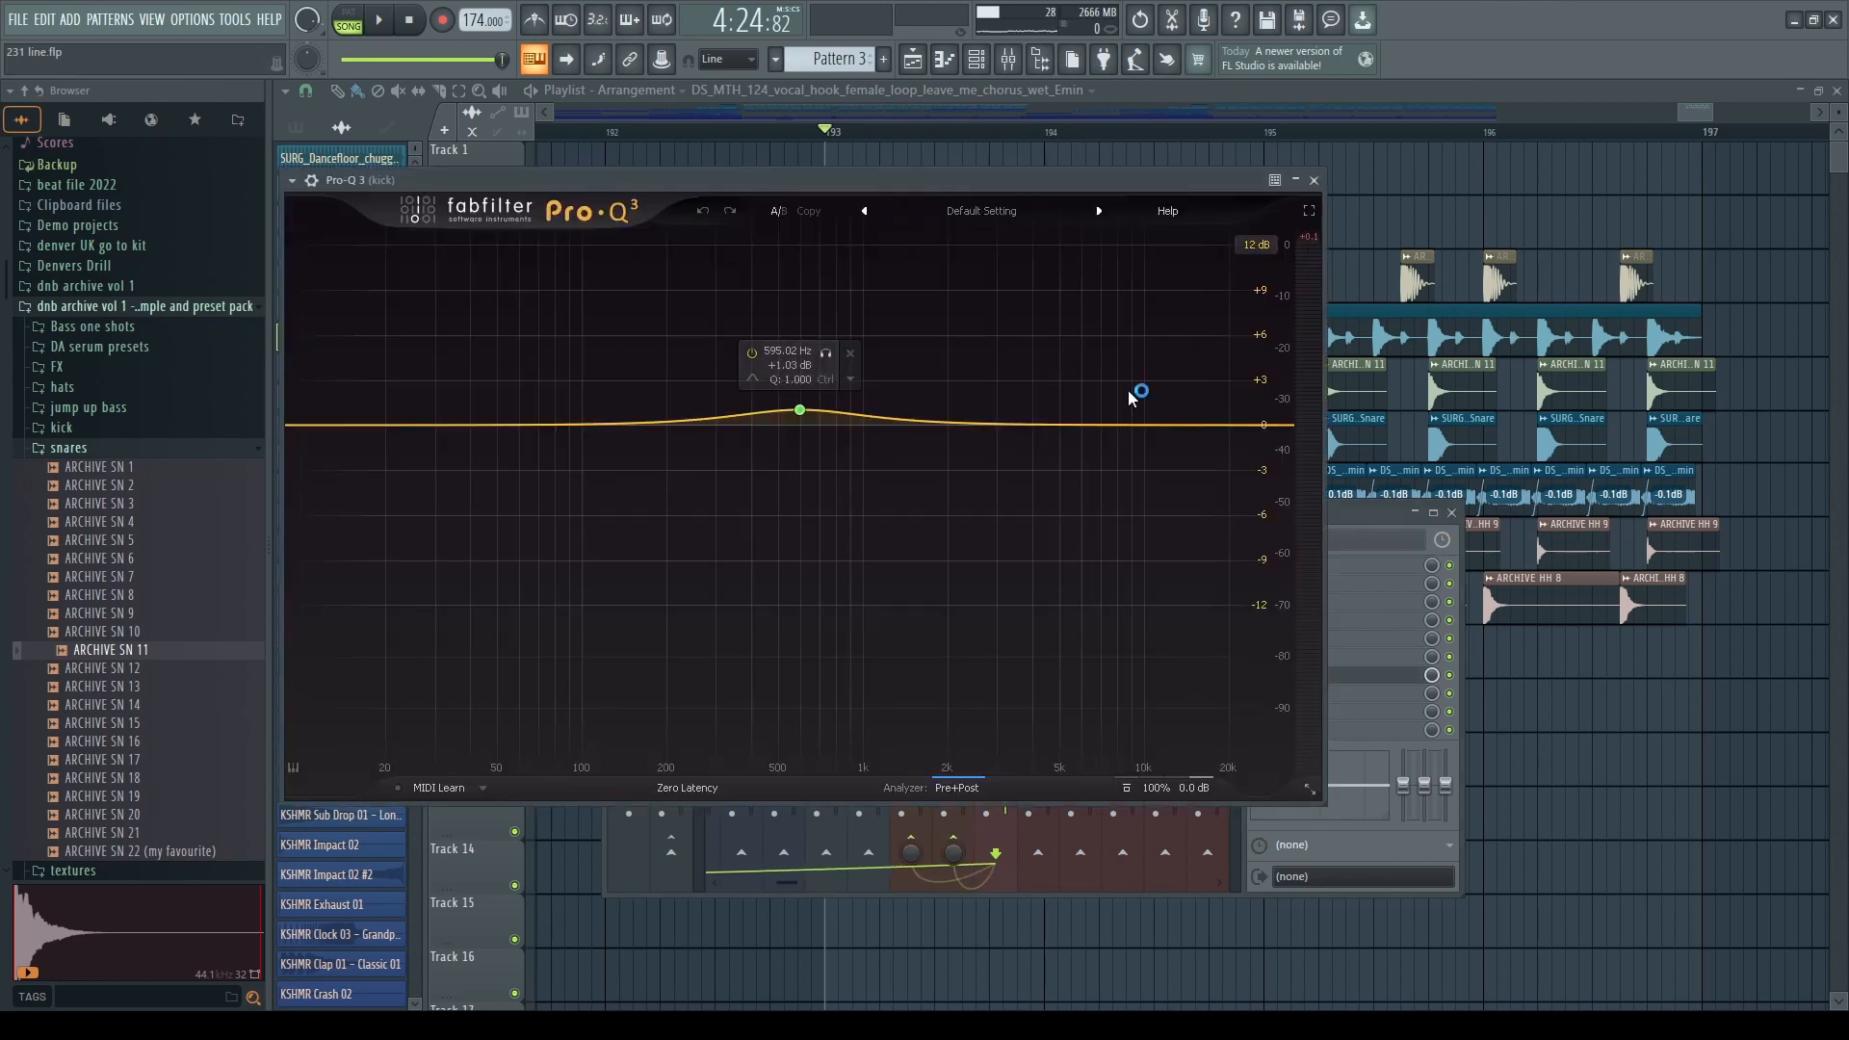
left_click_drag(860, 179, 974, 551)
key("space")
key("space")
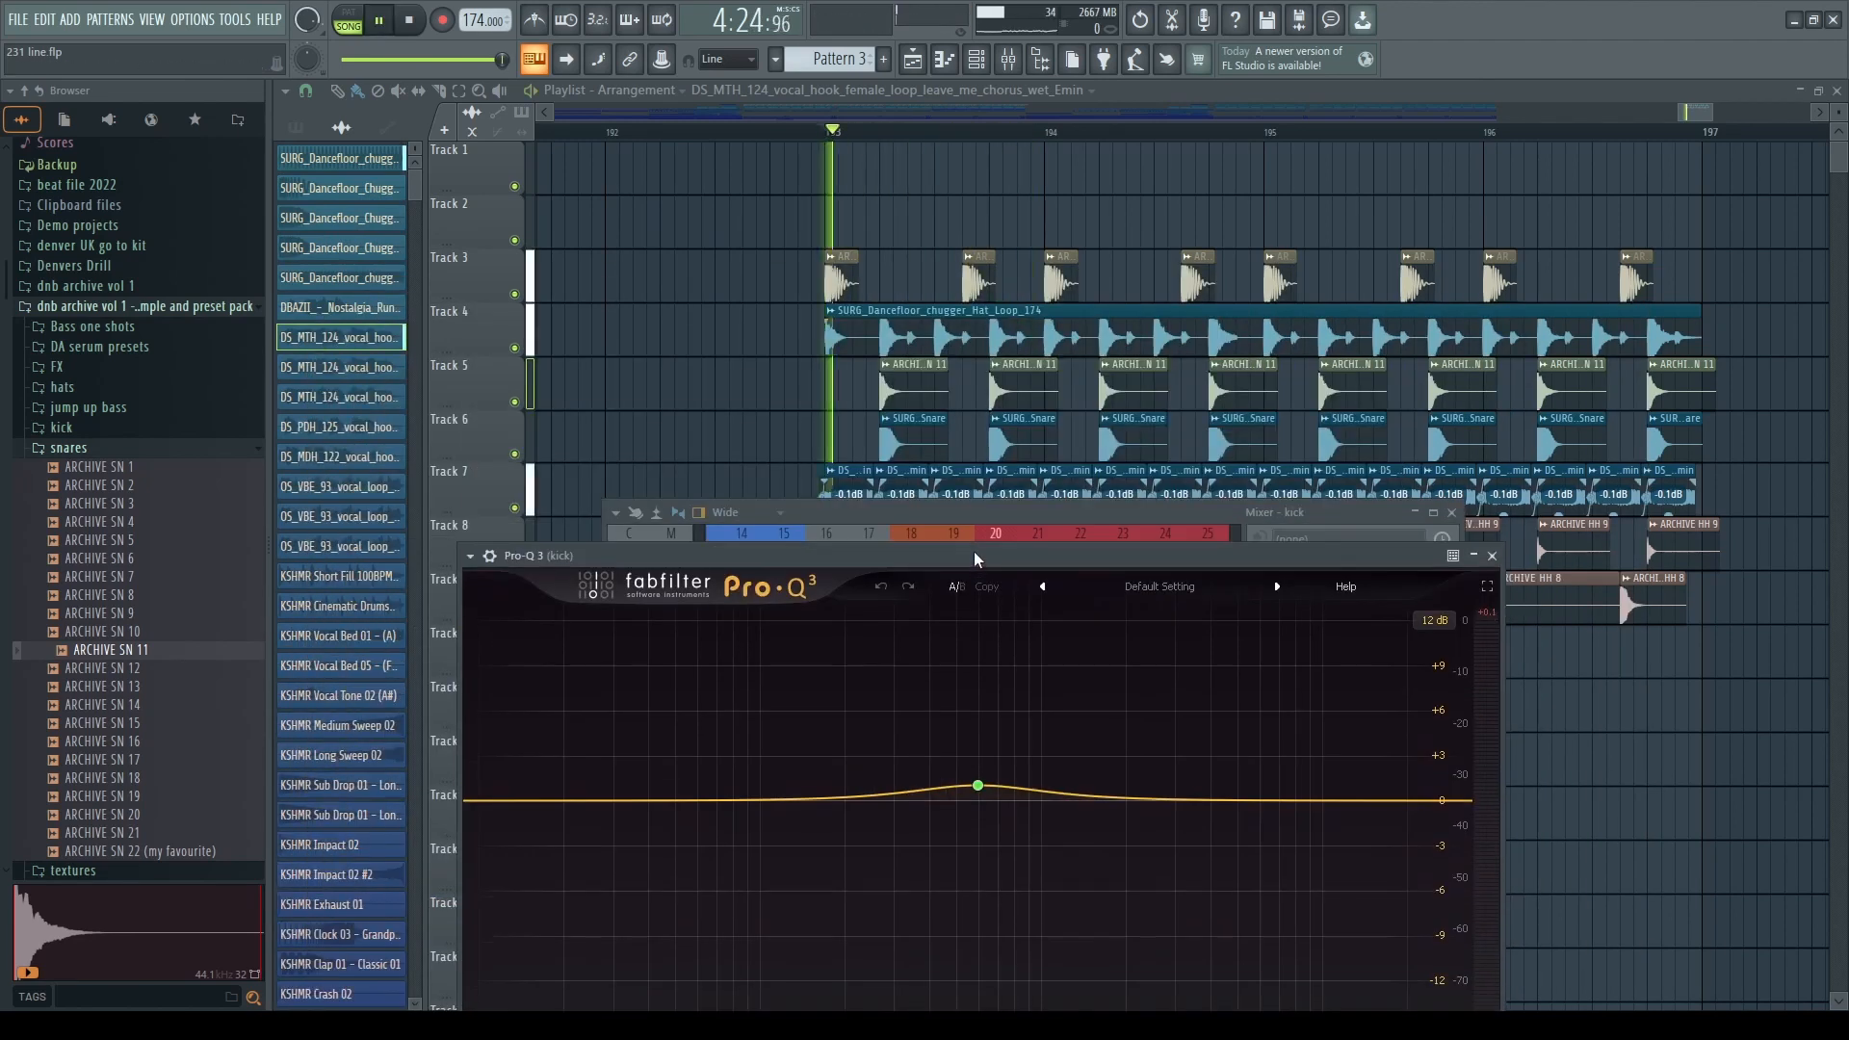
- In Pro-Q 3 on the ARCHIVE KK 9 kick track, set the bell band to about 343 Hz with a +2.3 dB boost
double_click(839, 283)
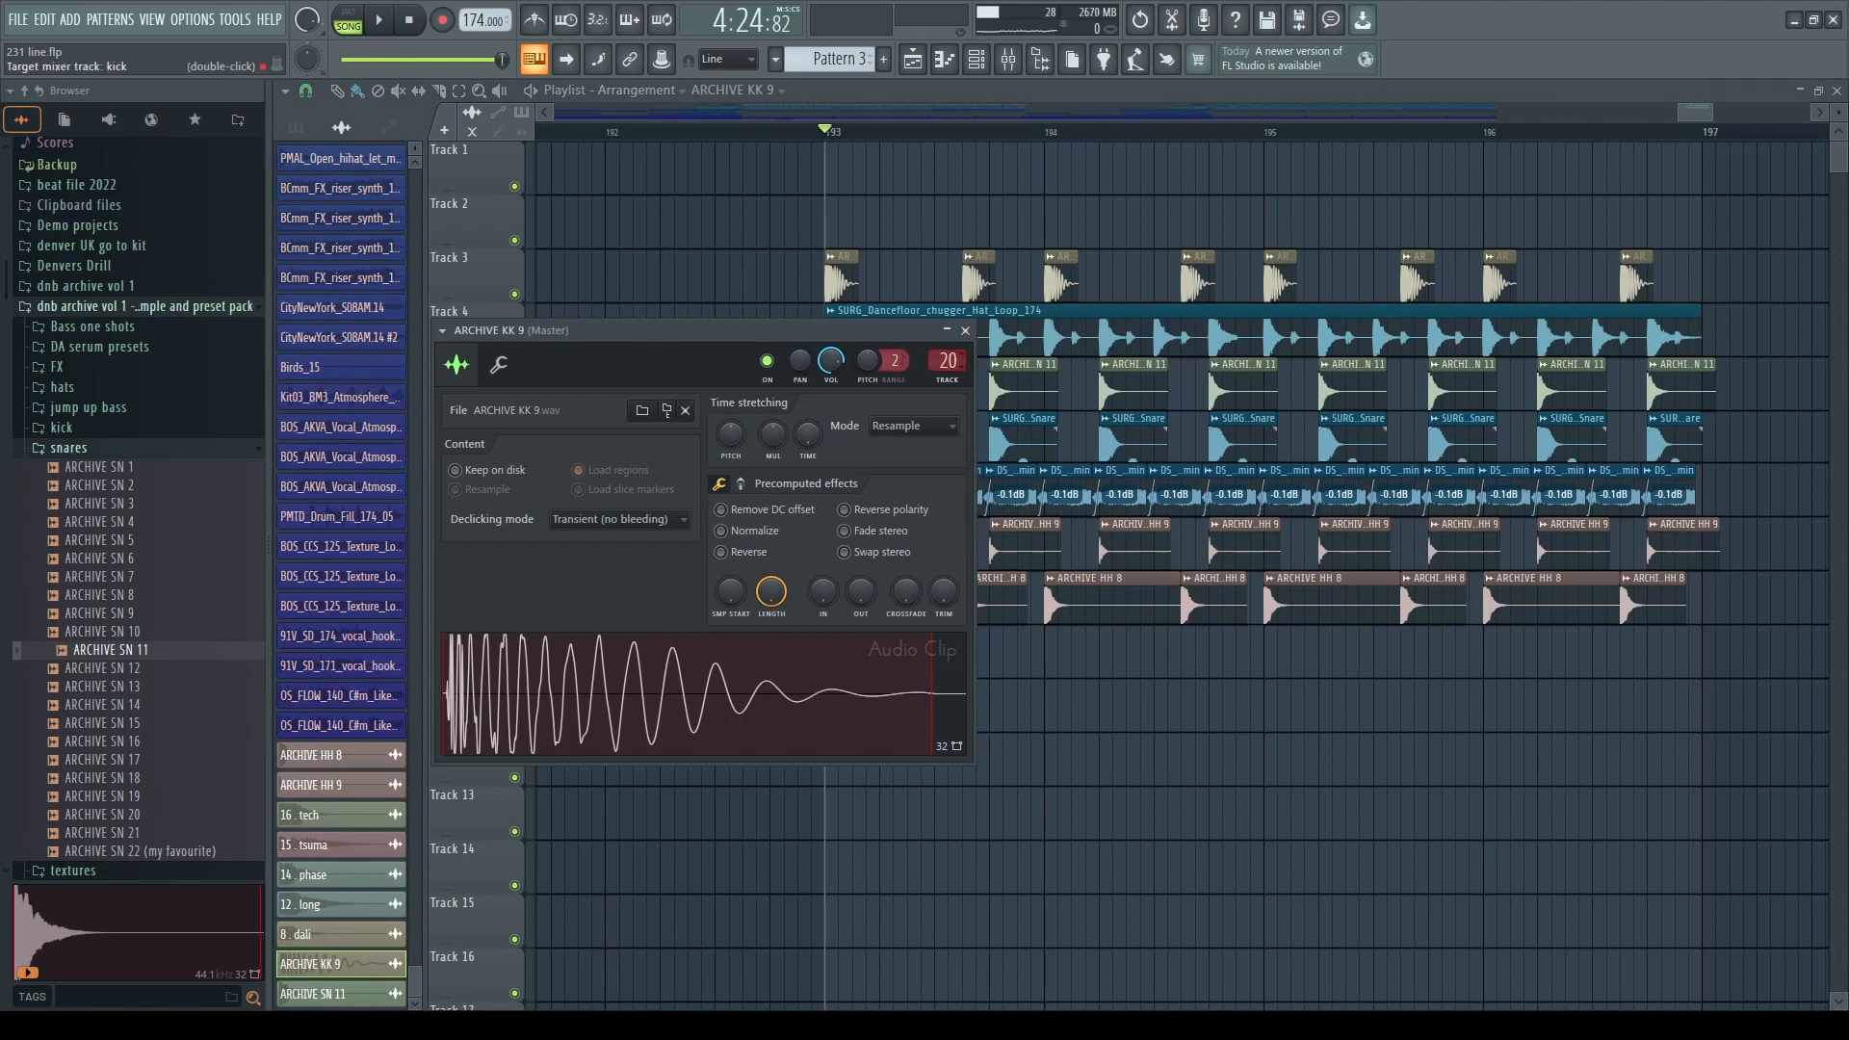
key("F9")
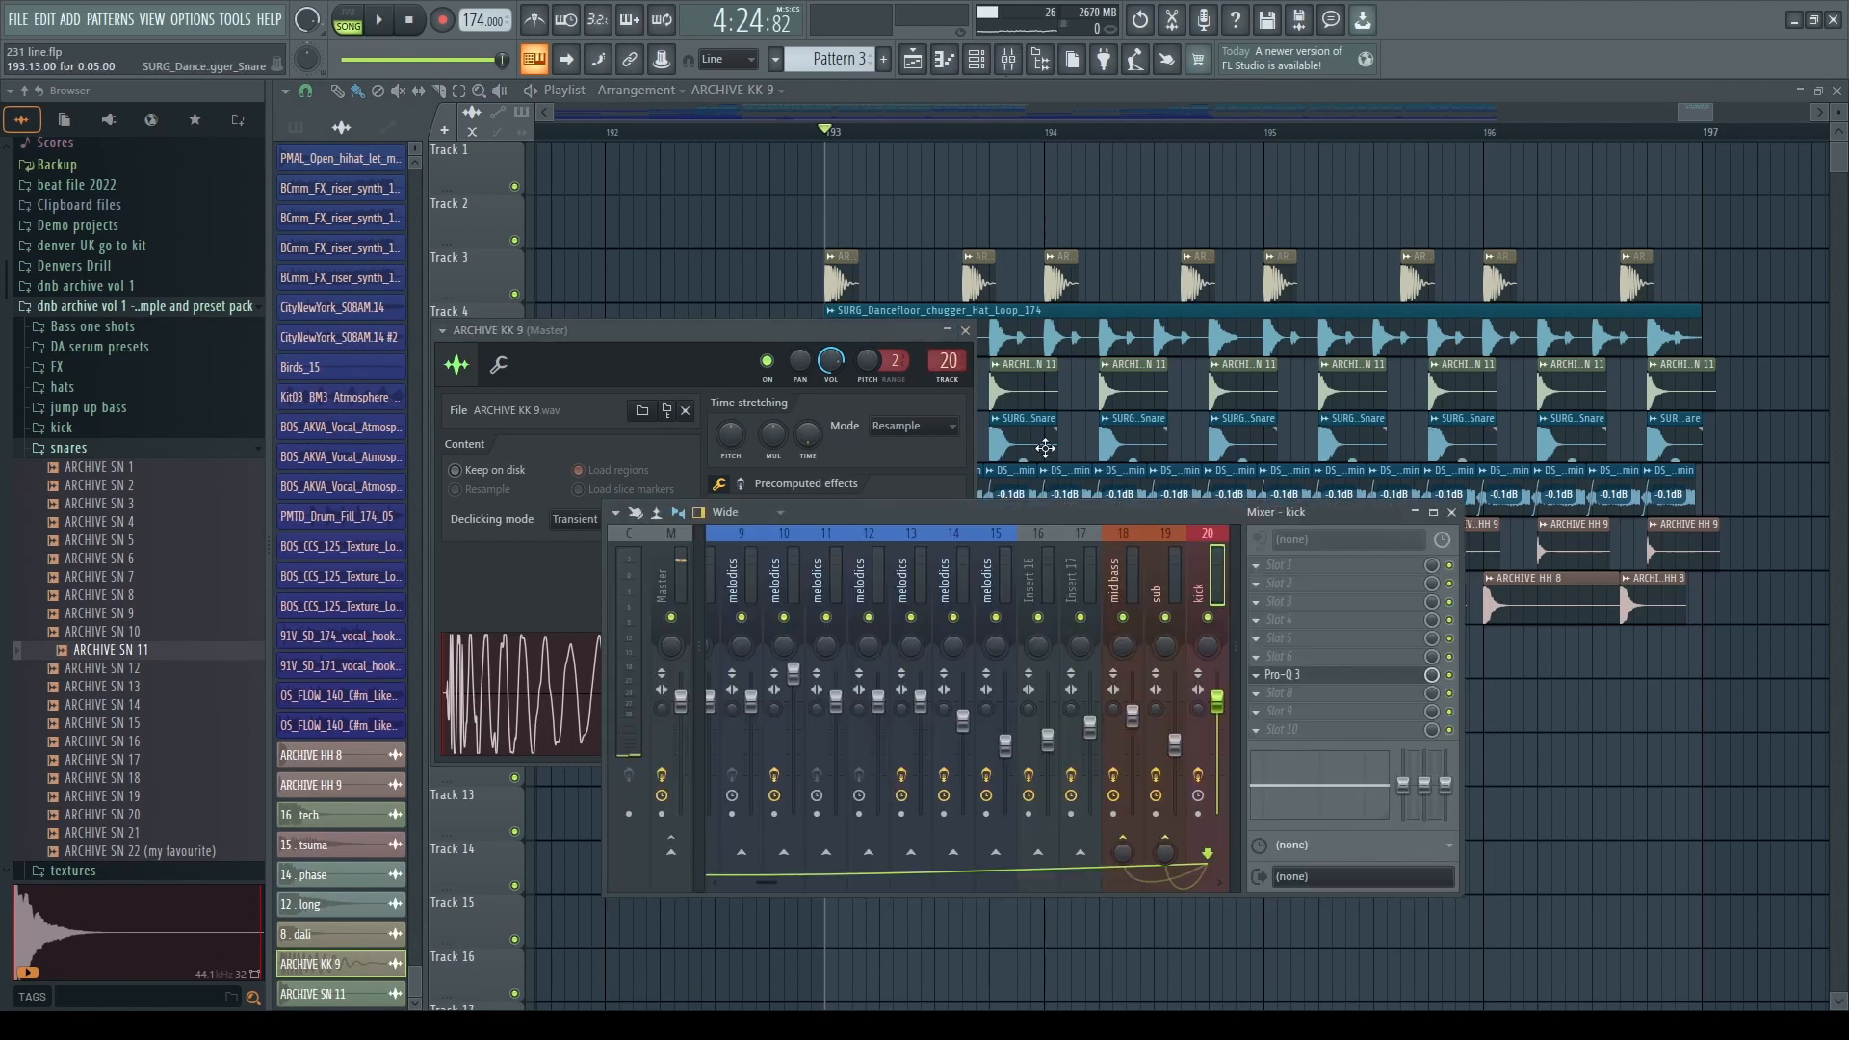
left_click(1291, 674)
left_click_drag(973, 545, 951, 439)
key("space")
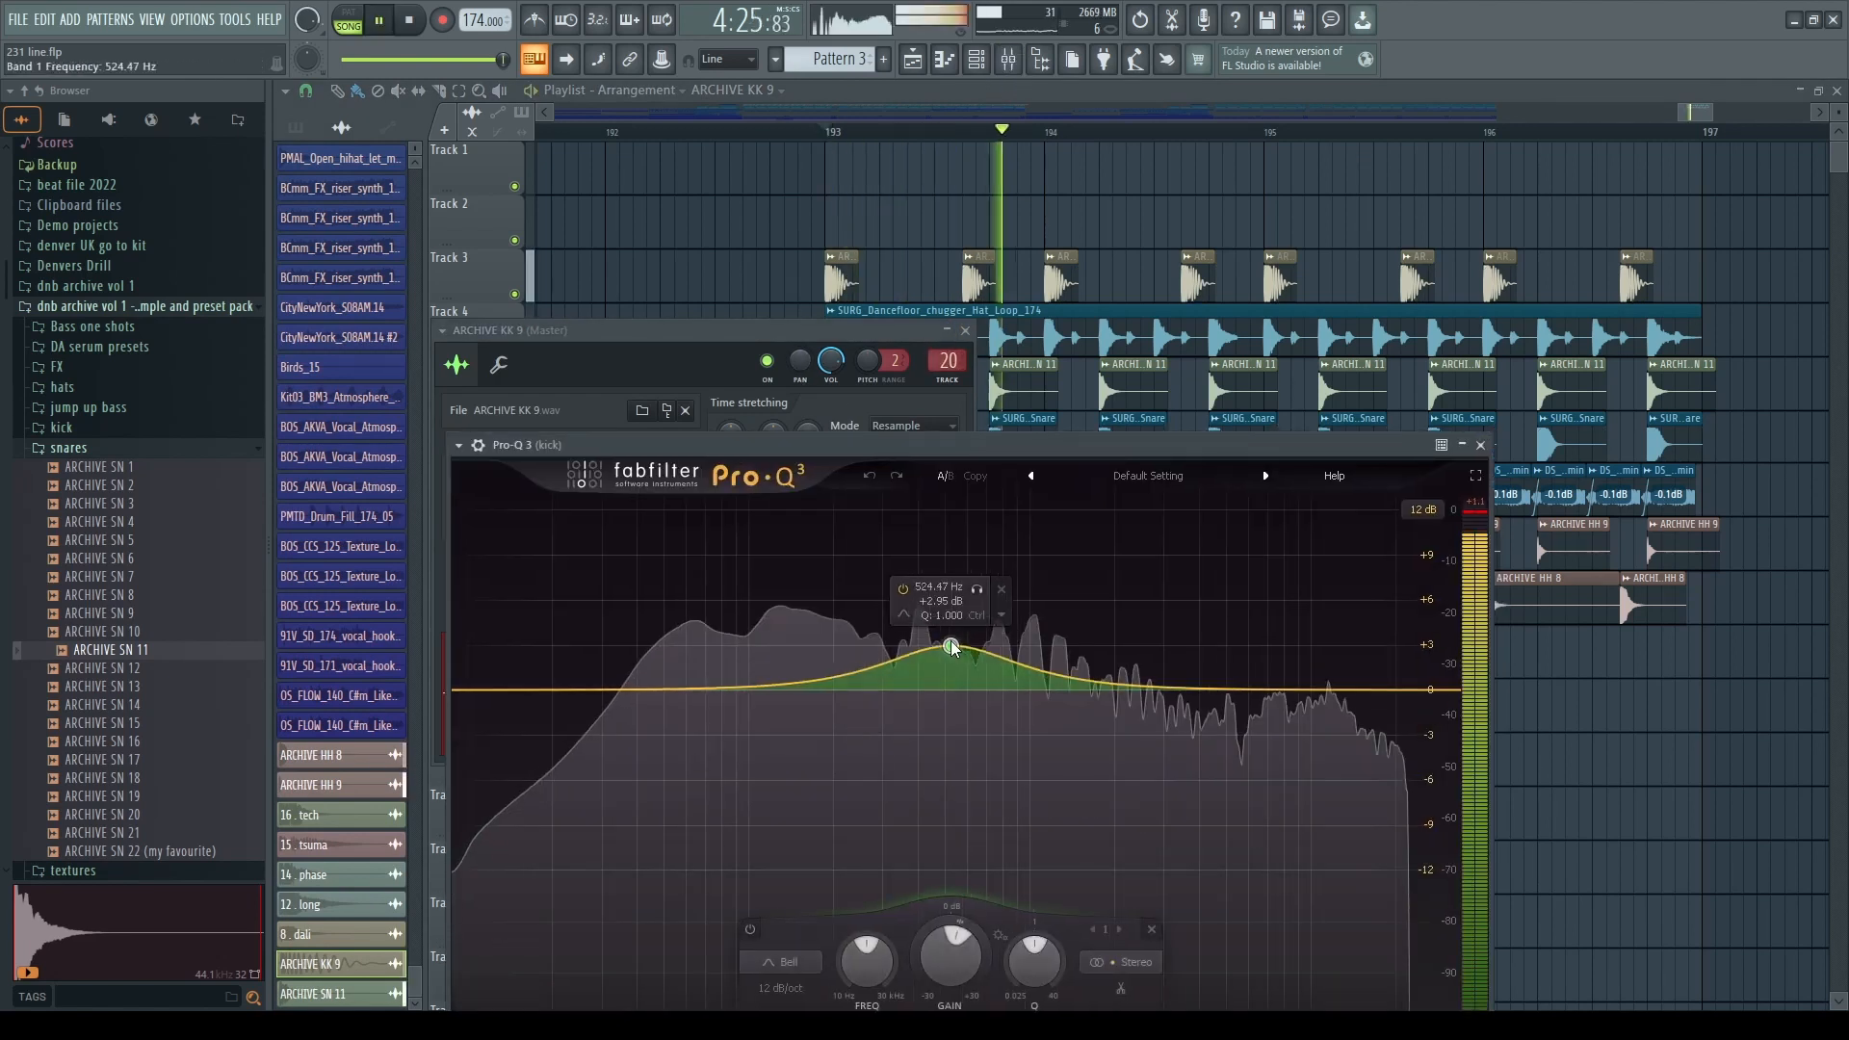
left_click_drag(951, 647, 900, 656)
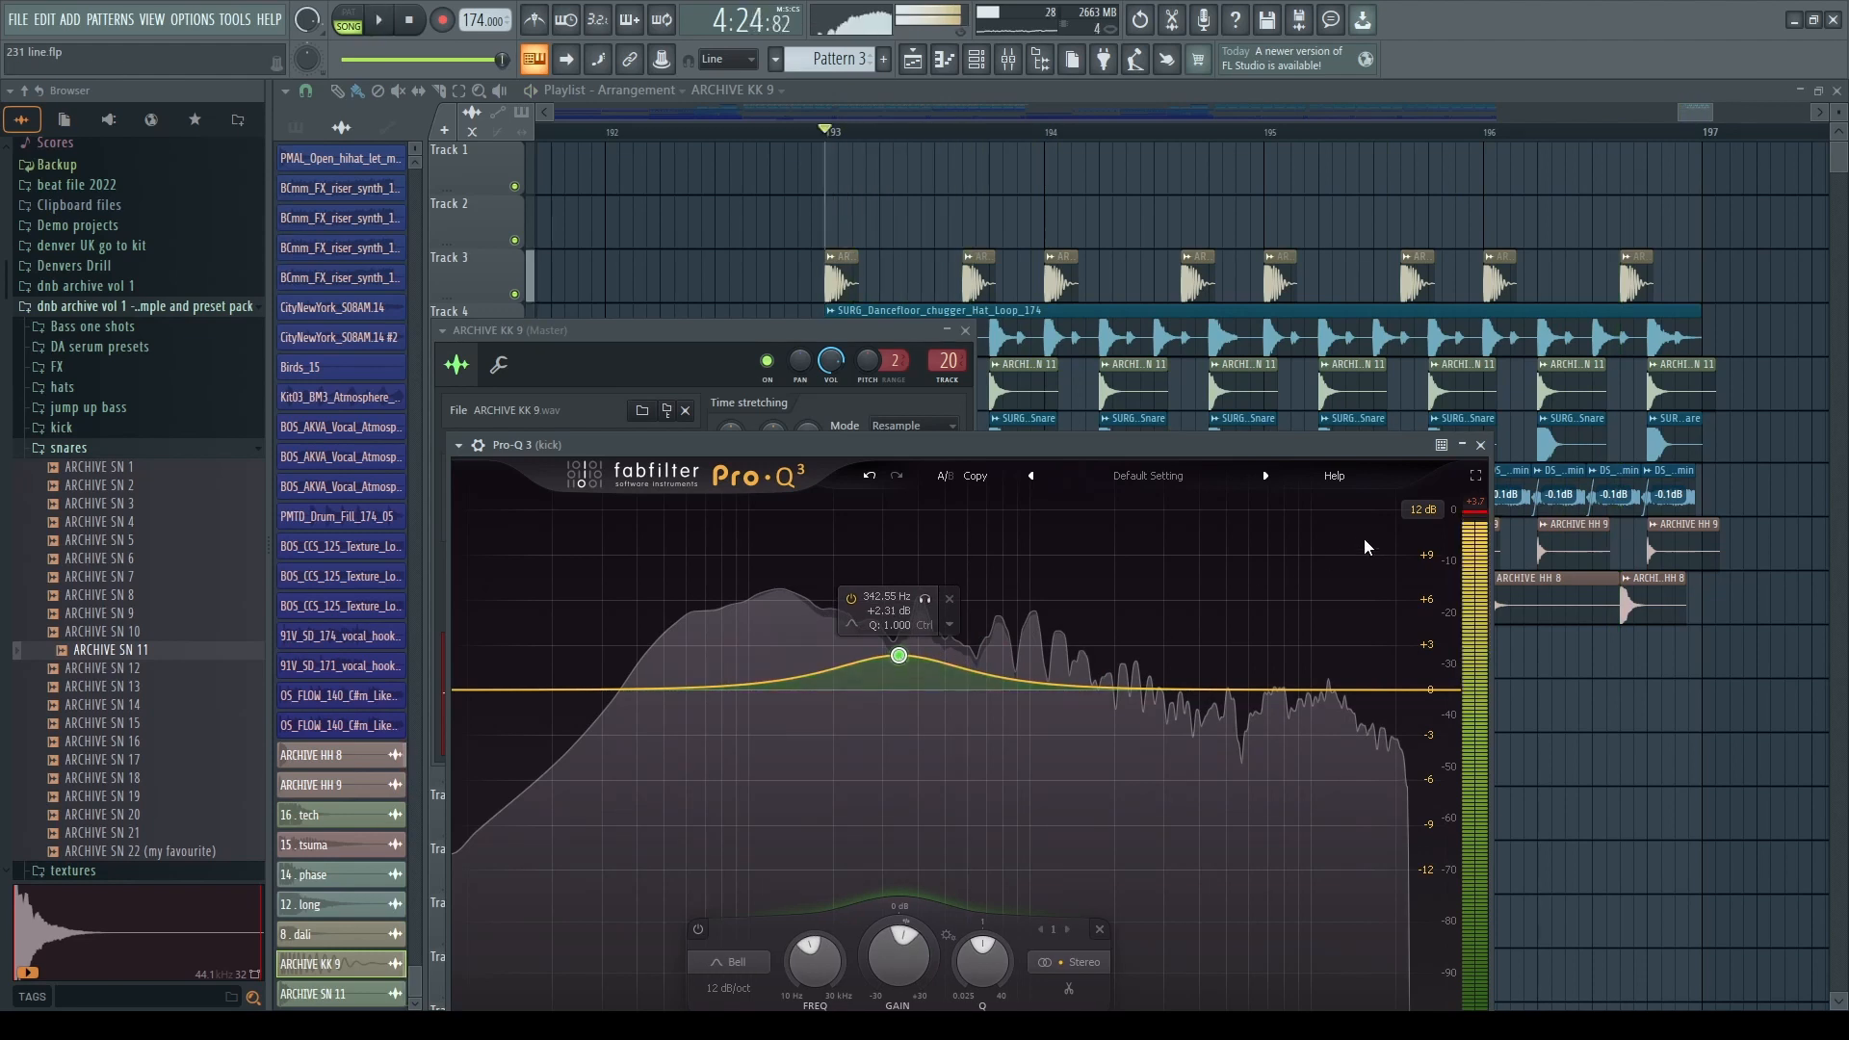
left_click(1483, 445)
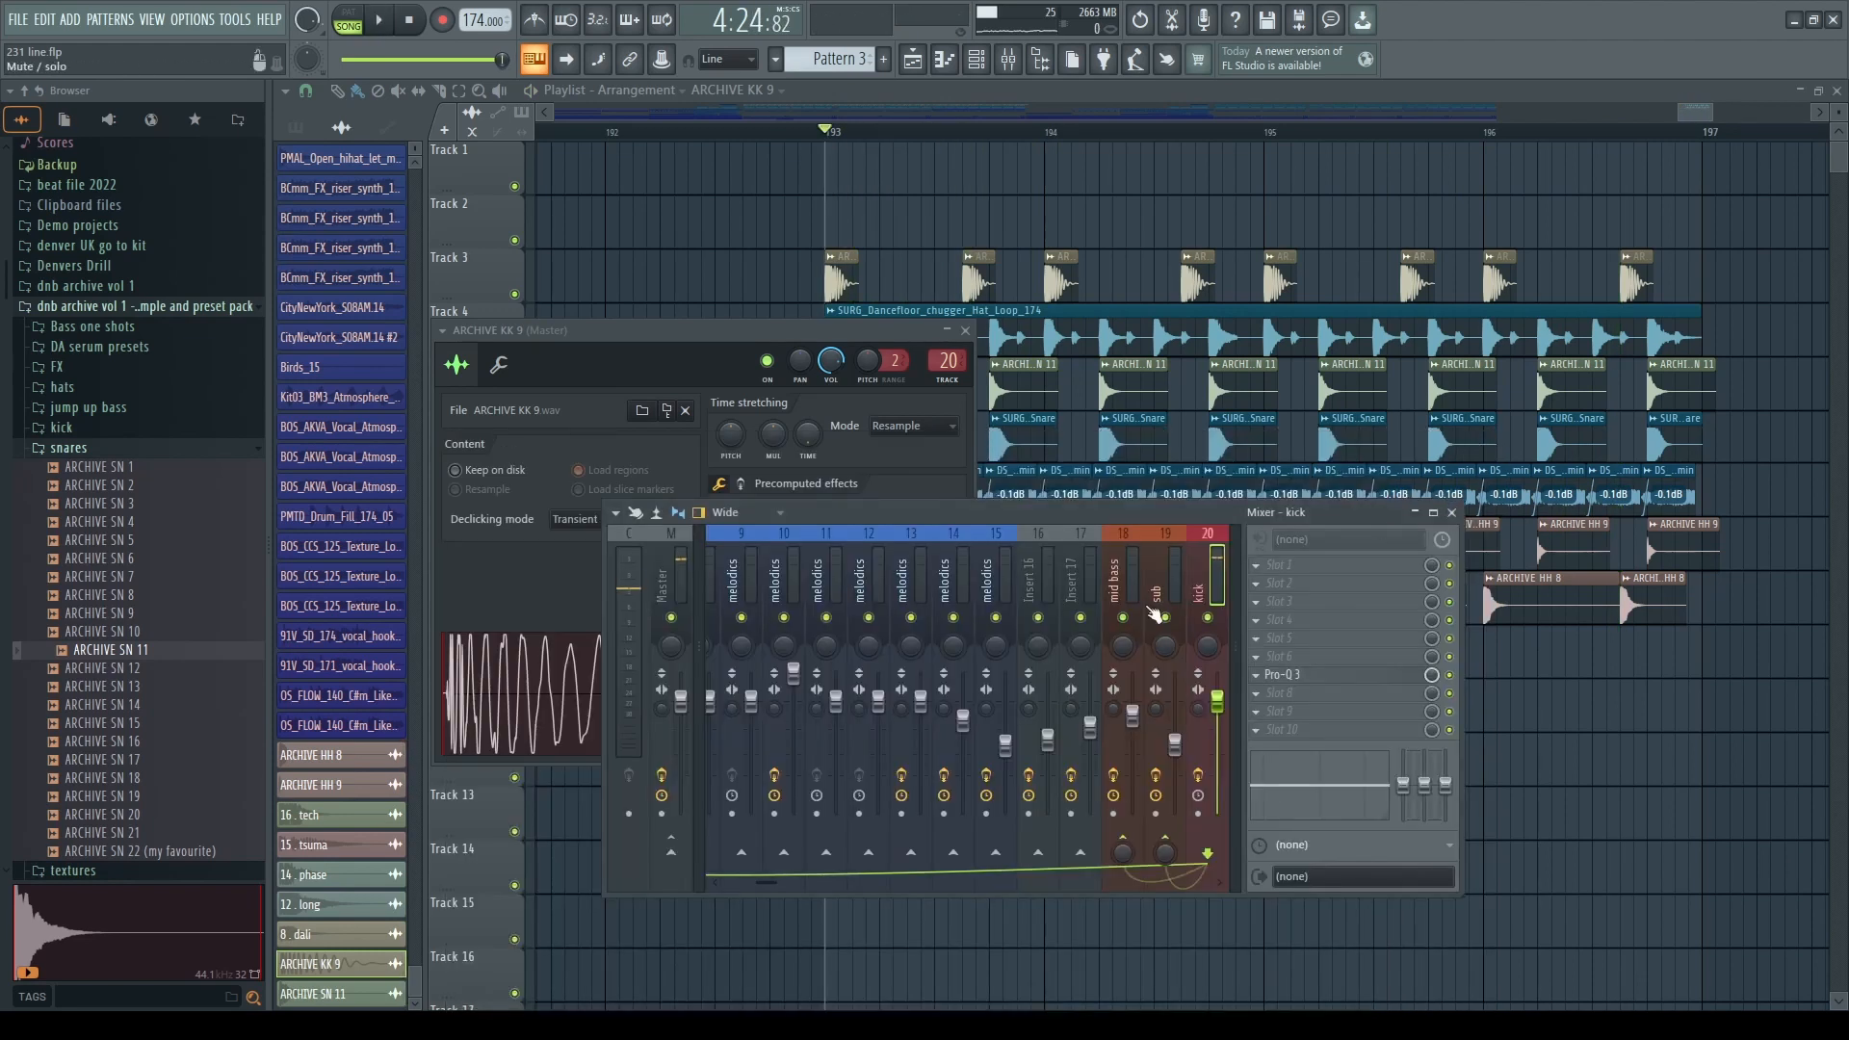
- Examine the Fruity parametric EQ 2 on the snare mixer track during playback
key("Right")
left_click(1348, 568)
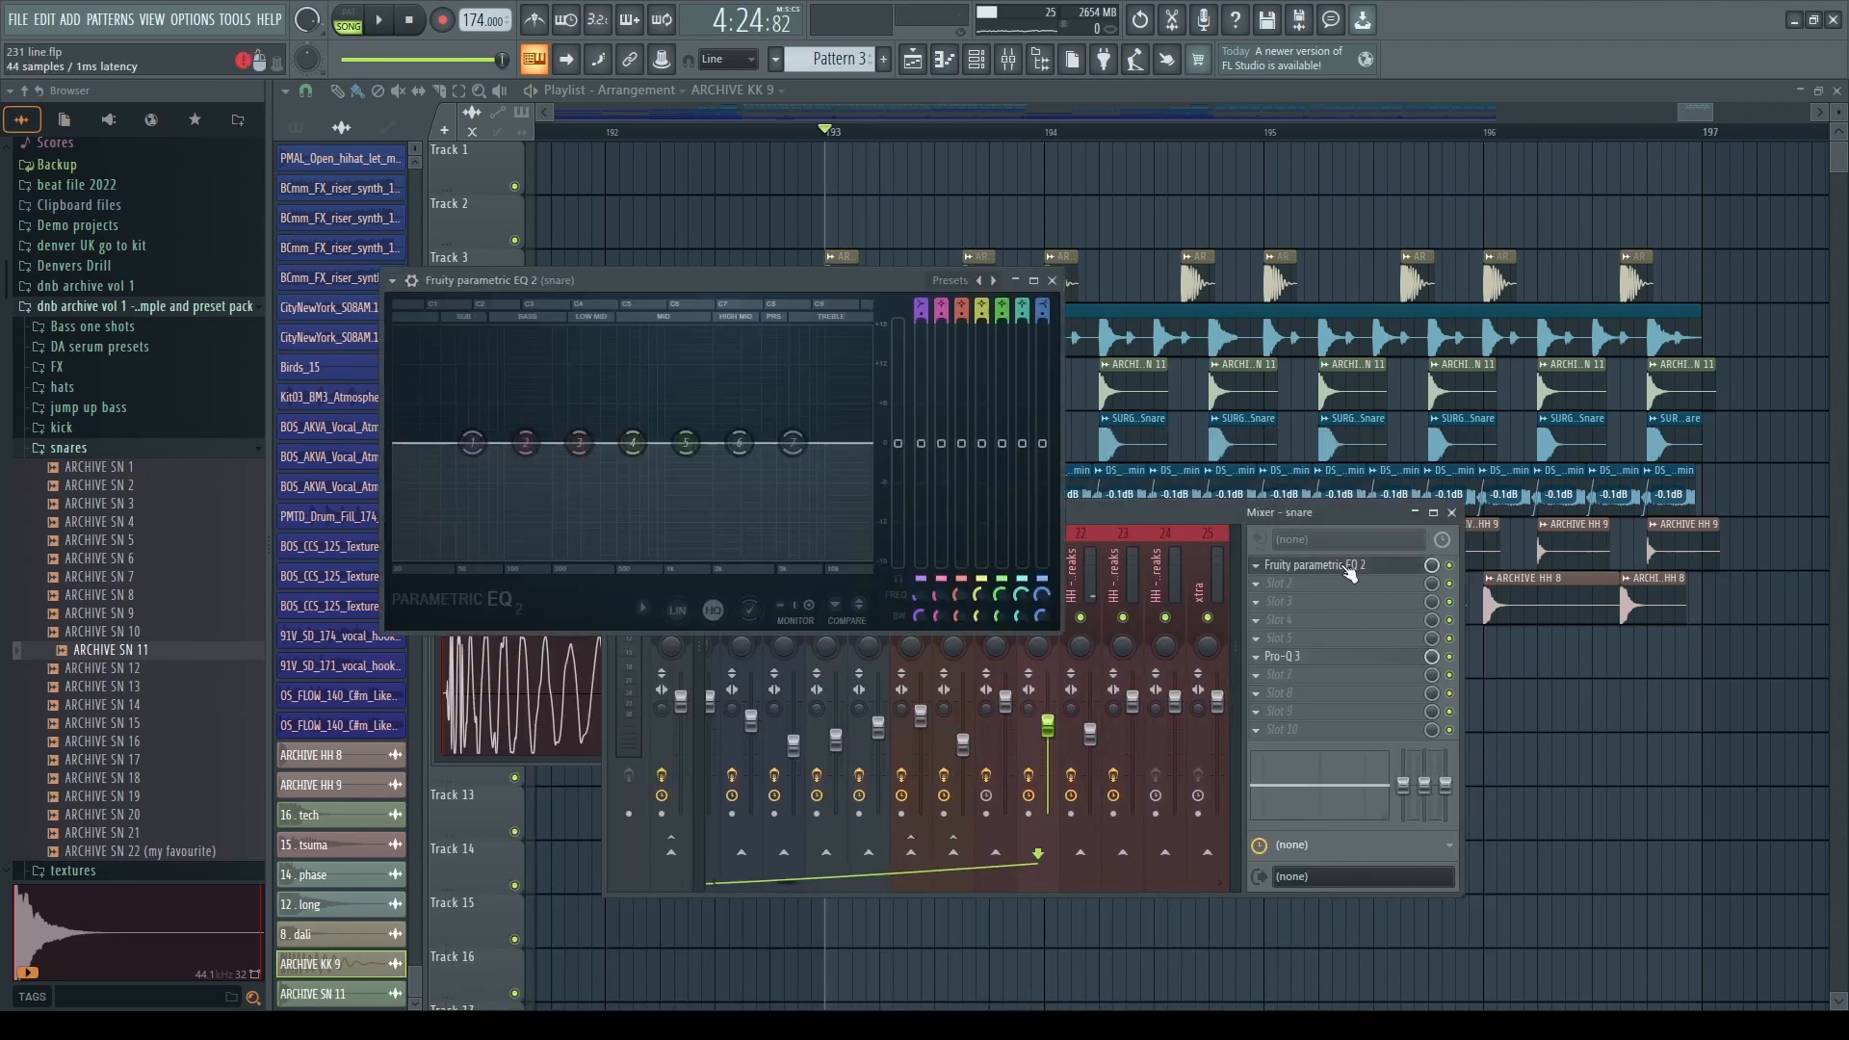
key("space")
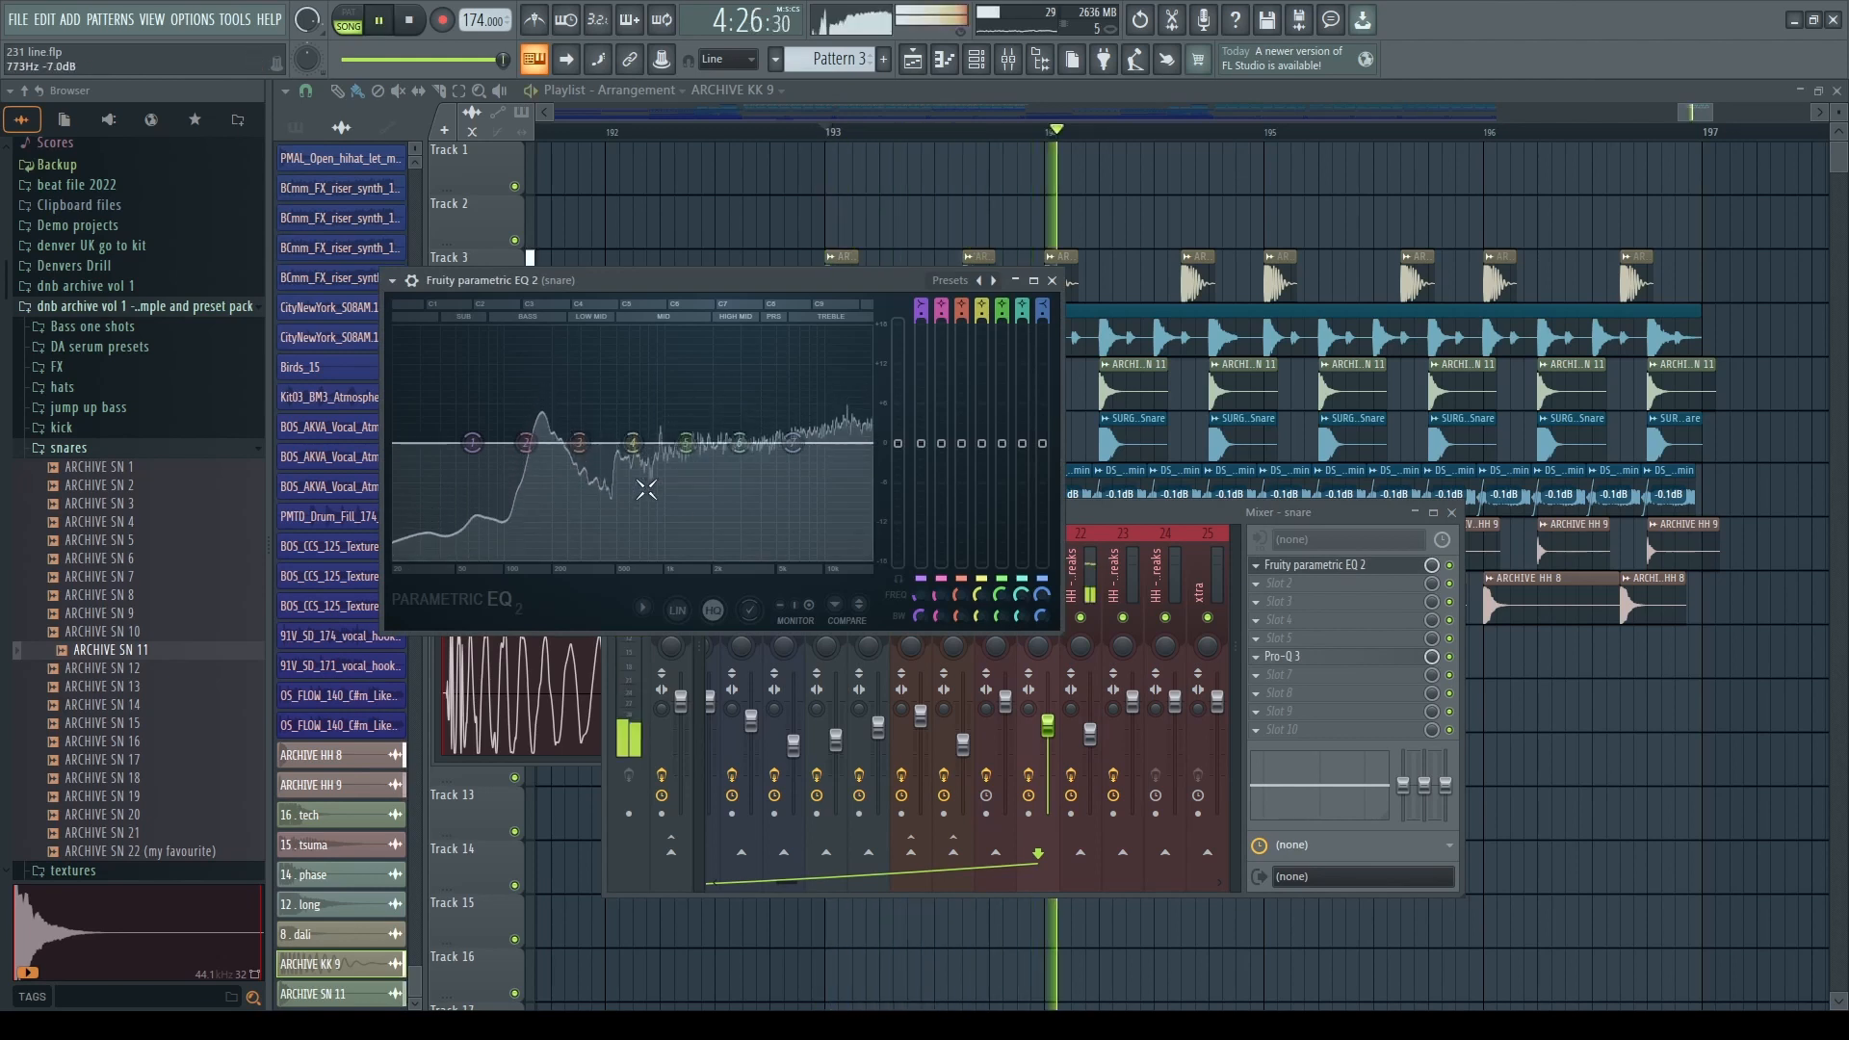
key("space")
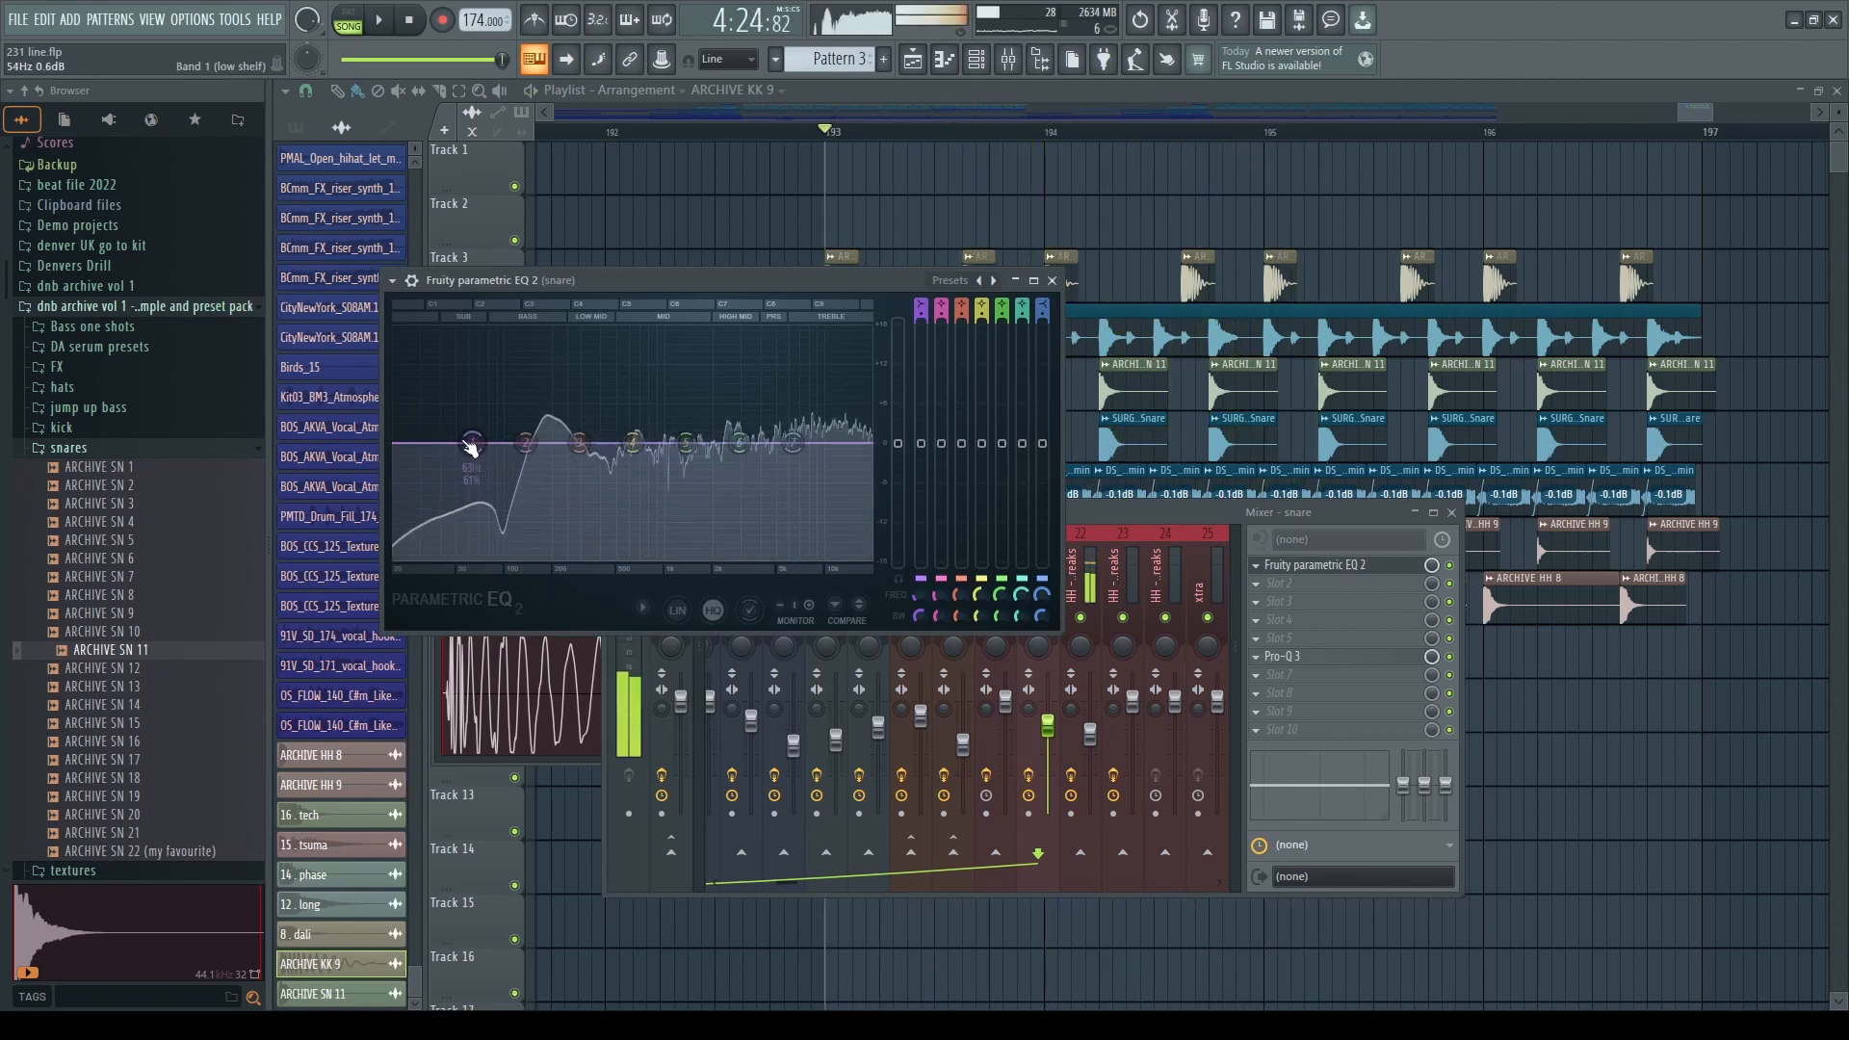
- Open Pro-Q 3 on the snare track and audition its low bell band near 200 Hz in solo
left_click(1319, 660)
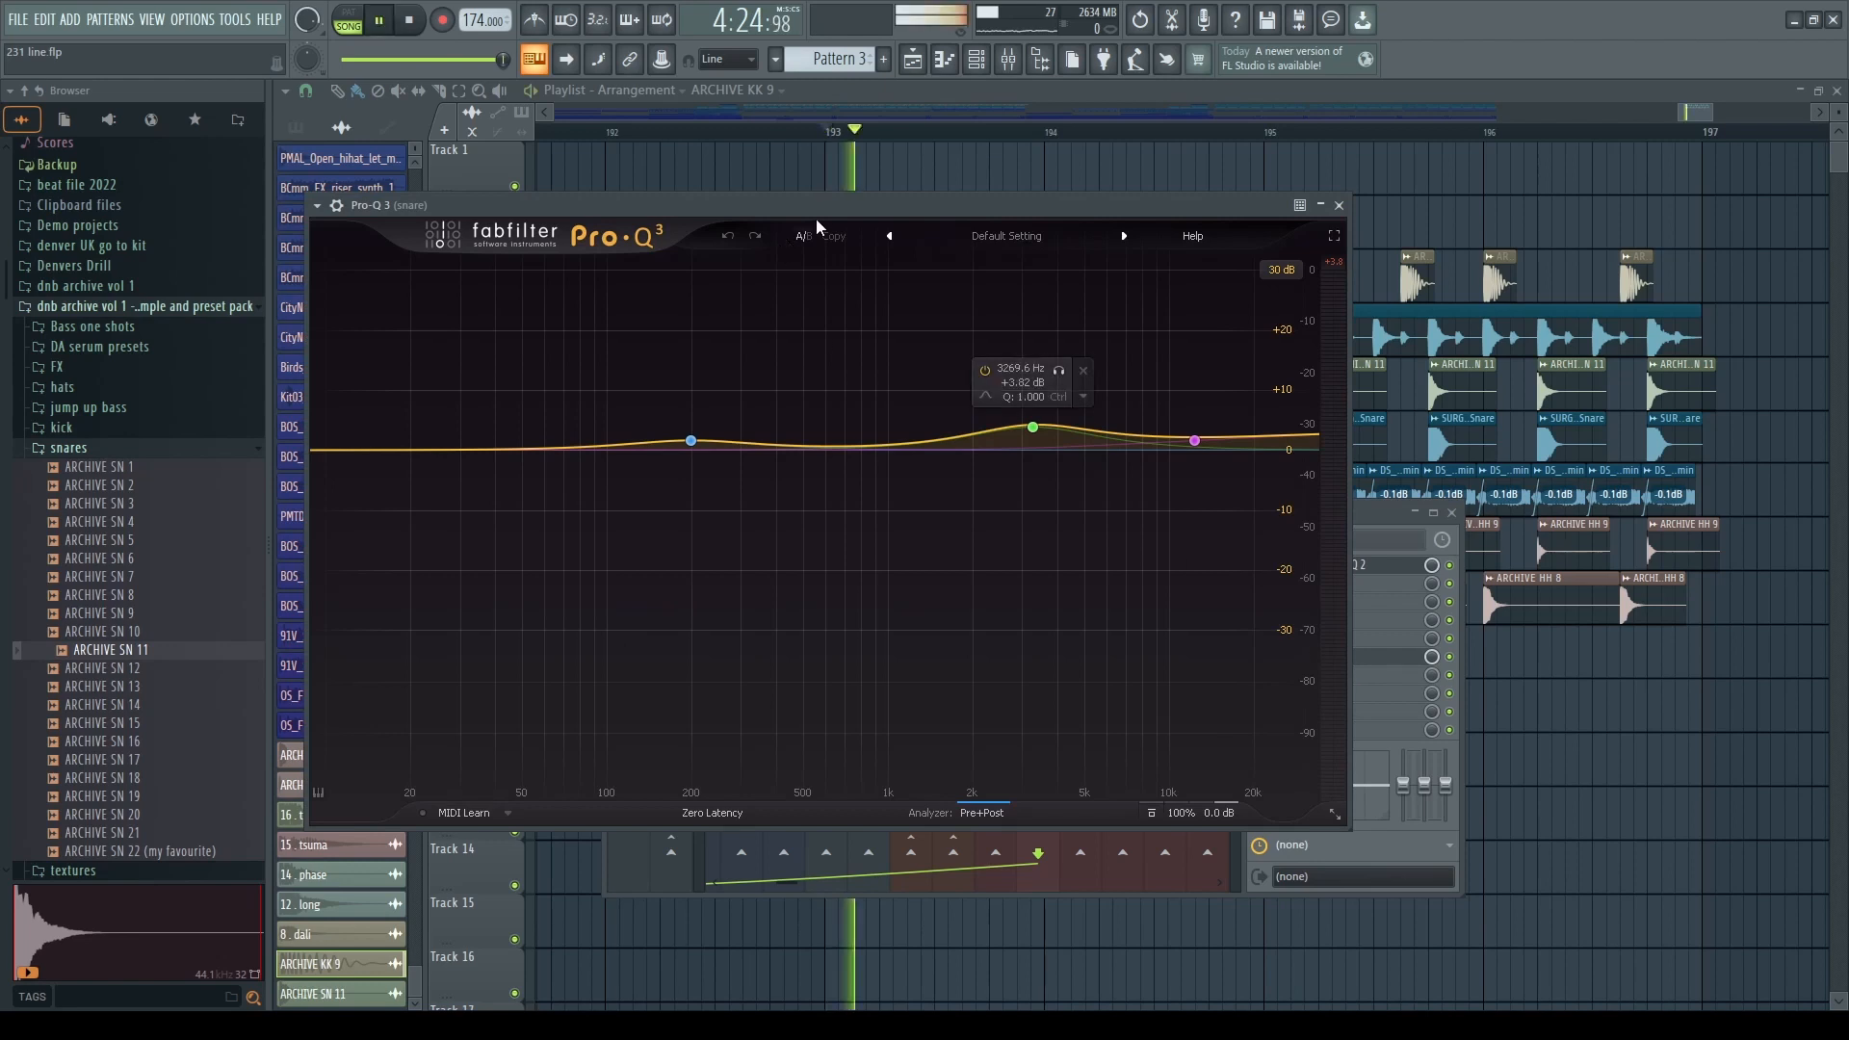
left_click_drag(813, 204, 806, 203)
key("space")
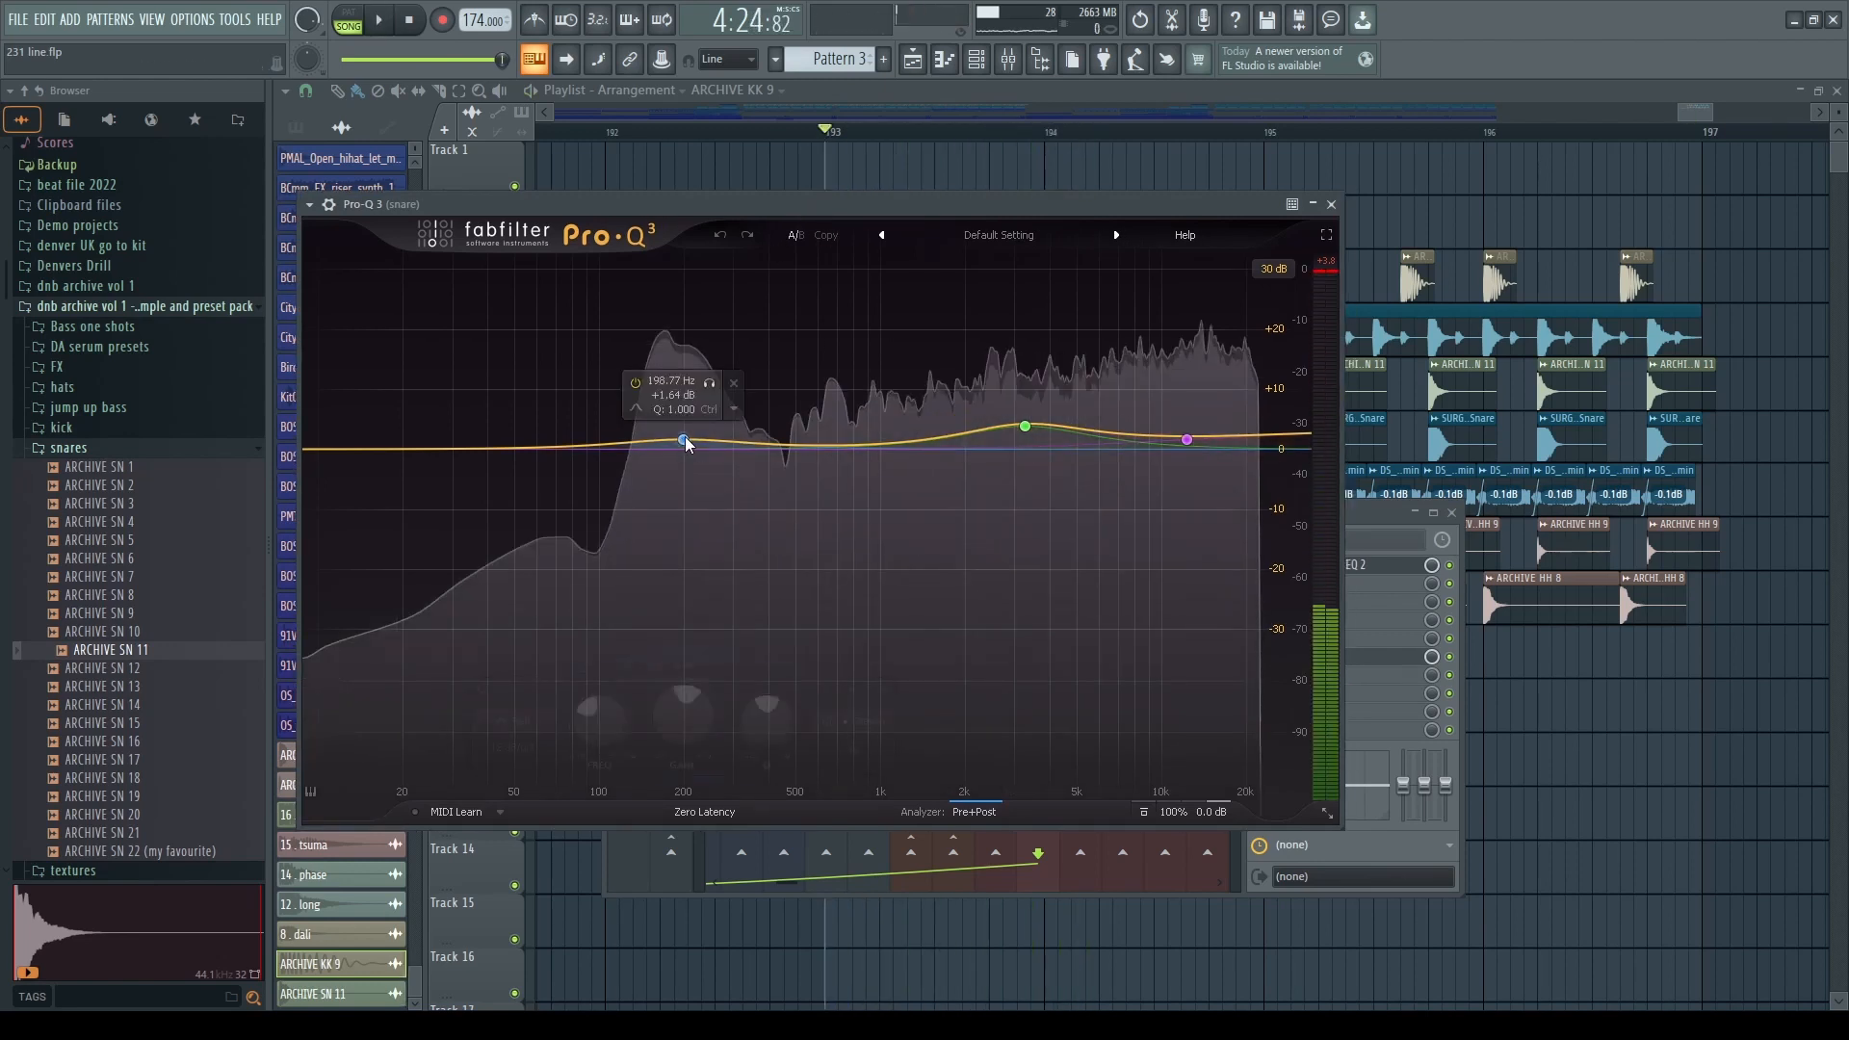
left_click(709, 384)
key("space")
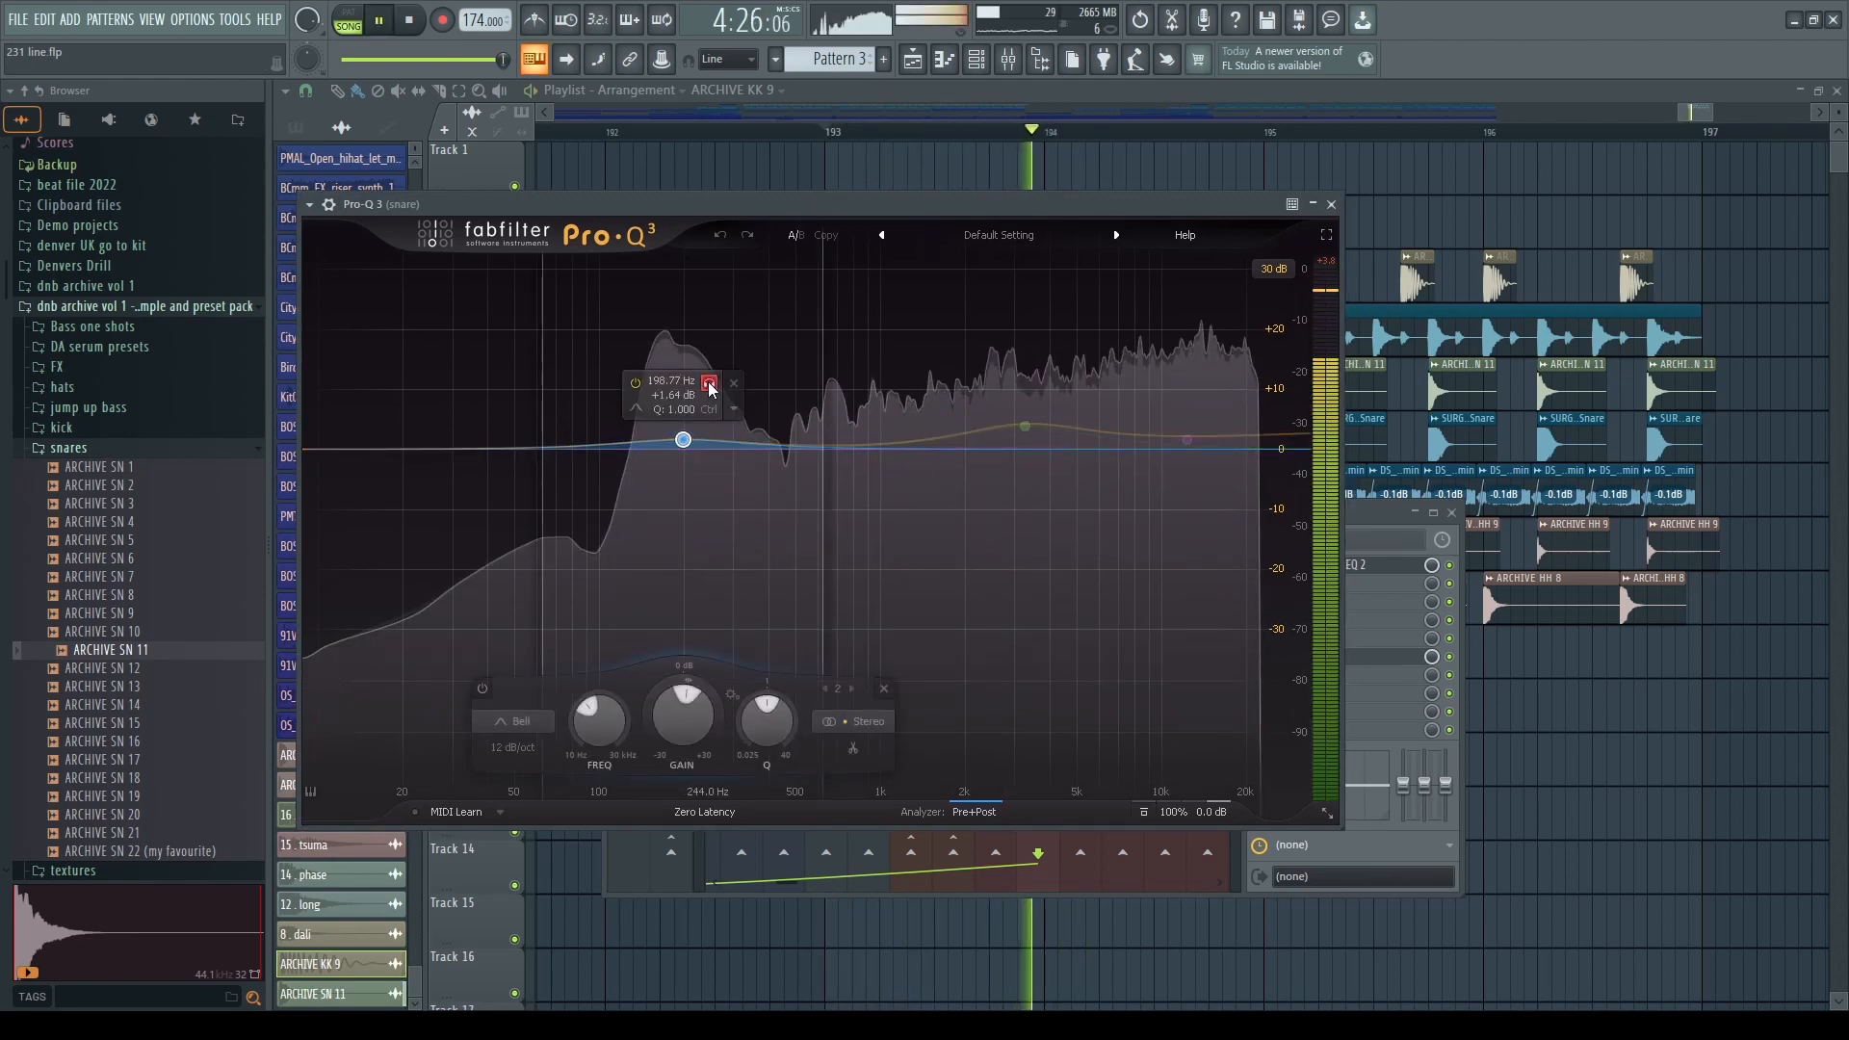
key("space")
- Audition the snare Pro-Q 3 bell band near 3.3 kHz in solo, turn solo off, and close the plugin
left_click(1049, 374)
key("space")
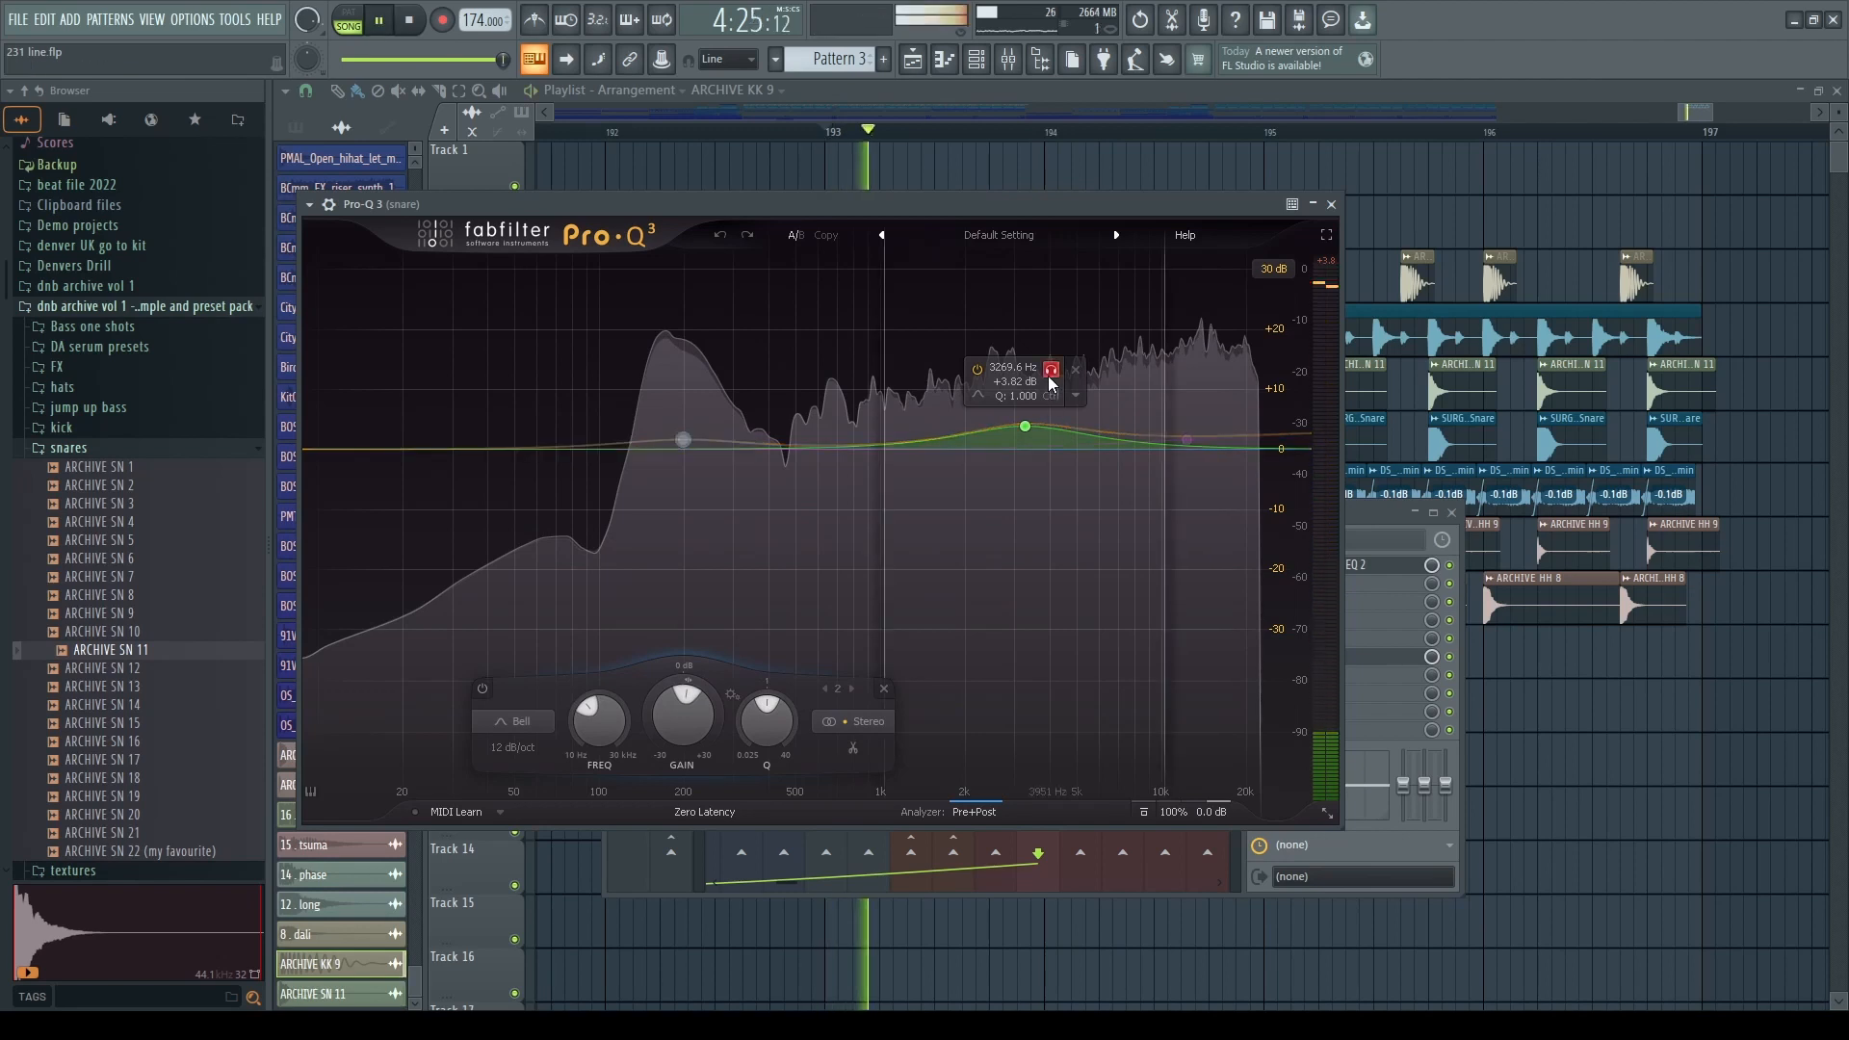
left_click(1048, 376)
key("space")
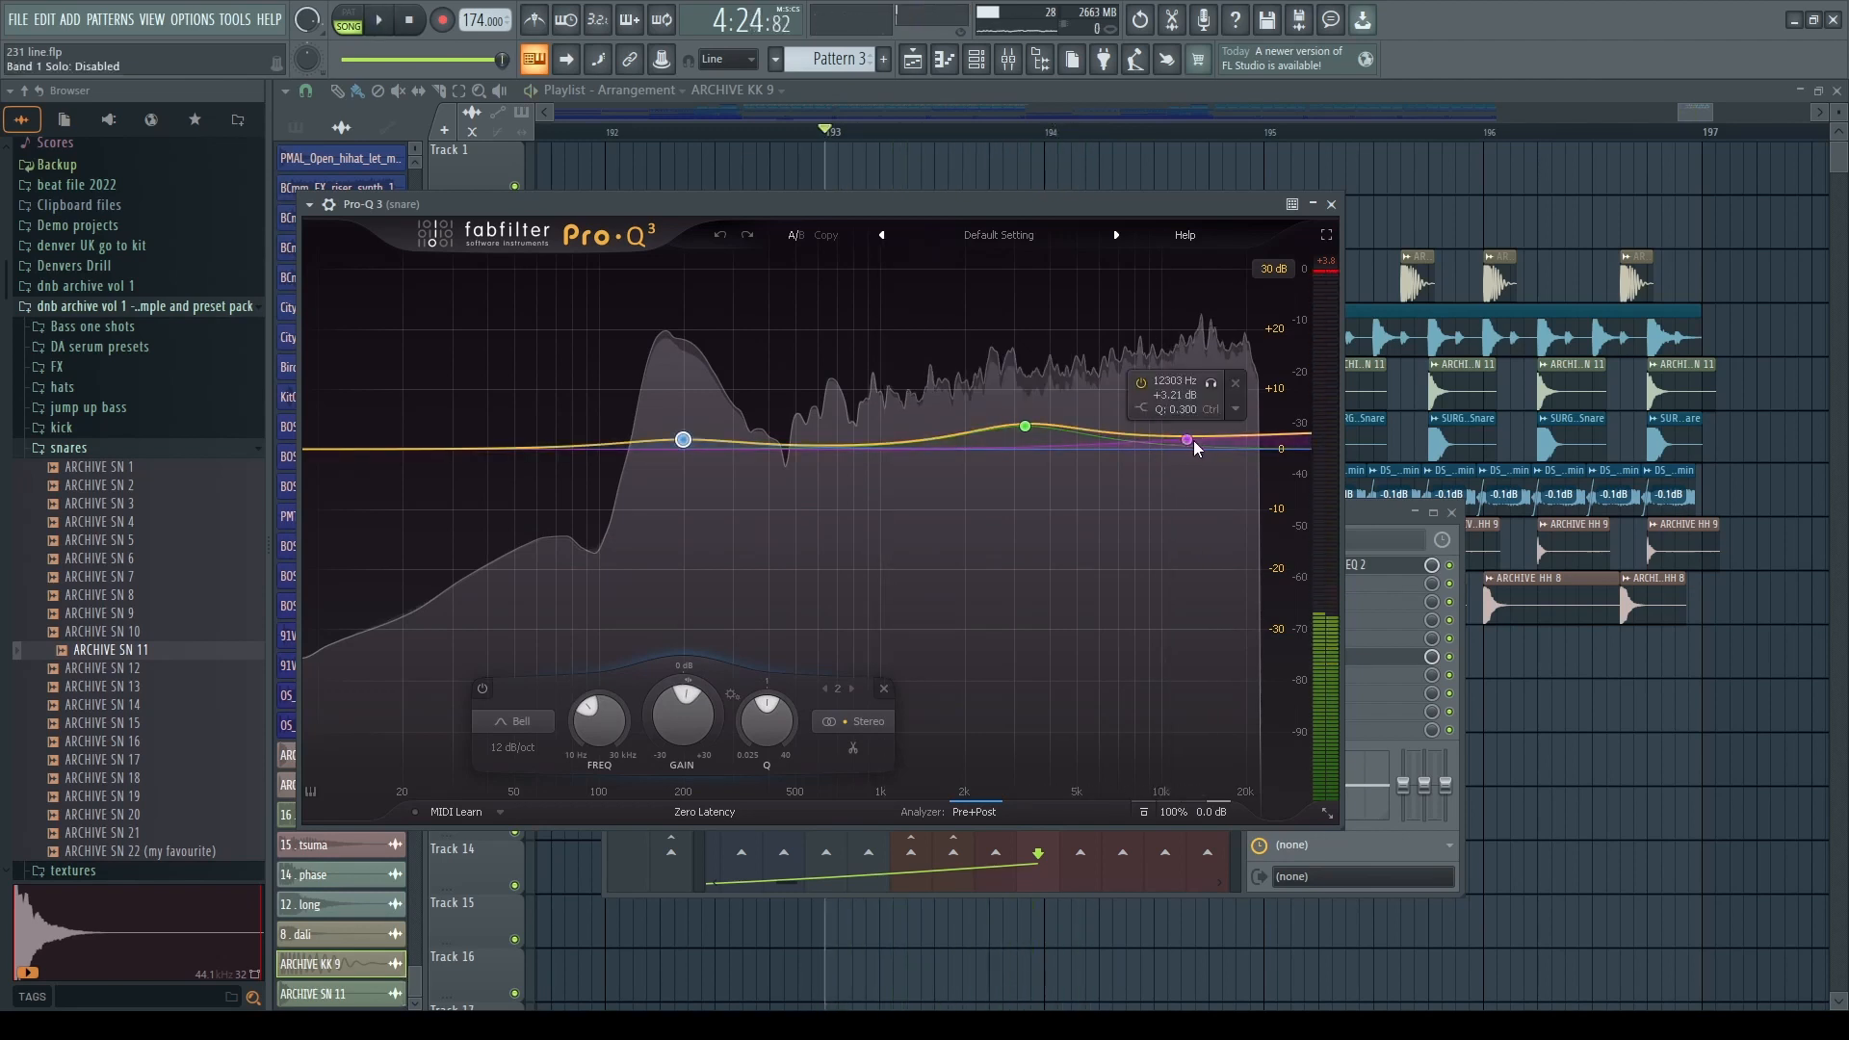
right_click(1539, 756)
- Open the sample settings of the first ARCHIVE HH 8 clip on Track 9 and close them
scroll(927, 637, "up", 3)
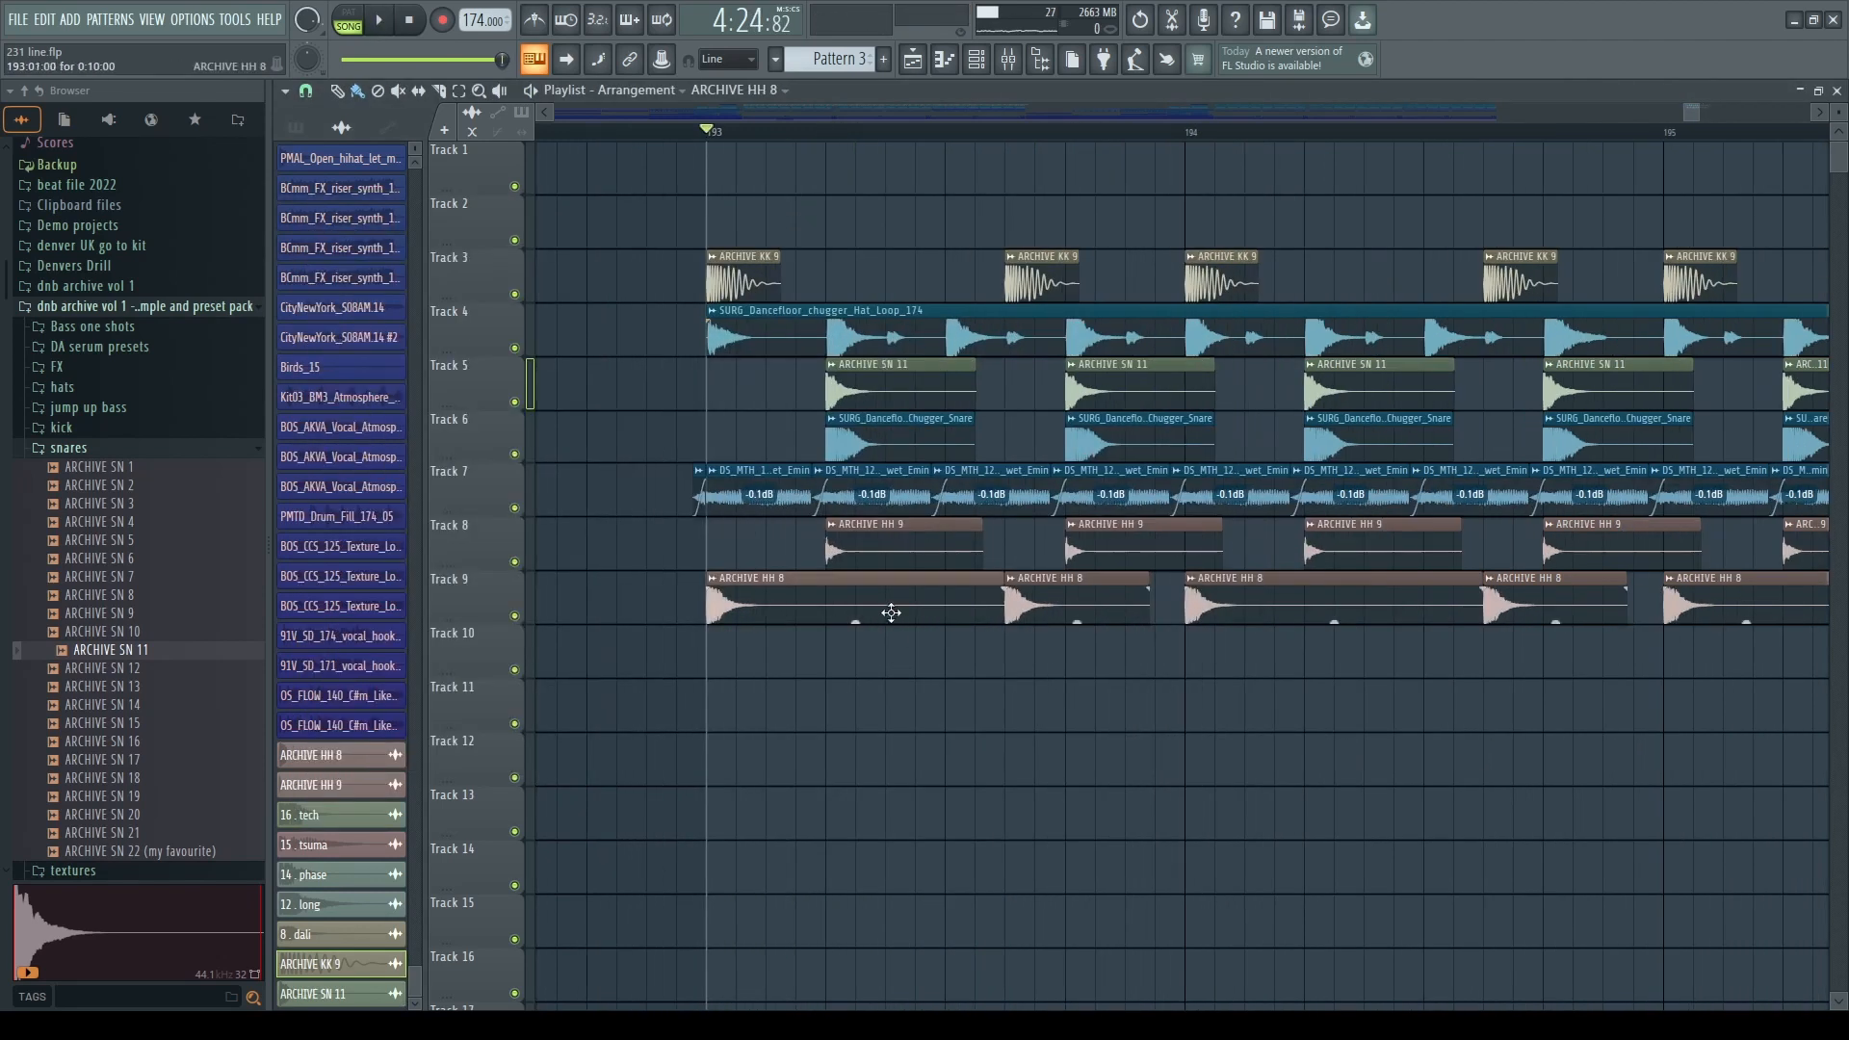
double_click(888, 613)
right_click(1046, 647)
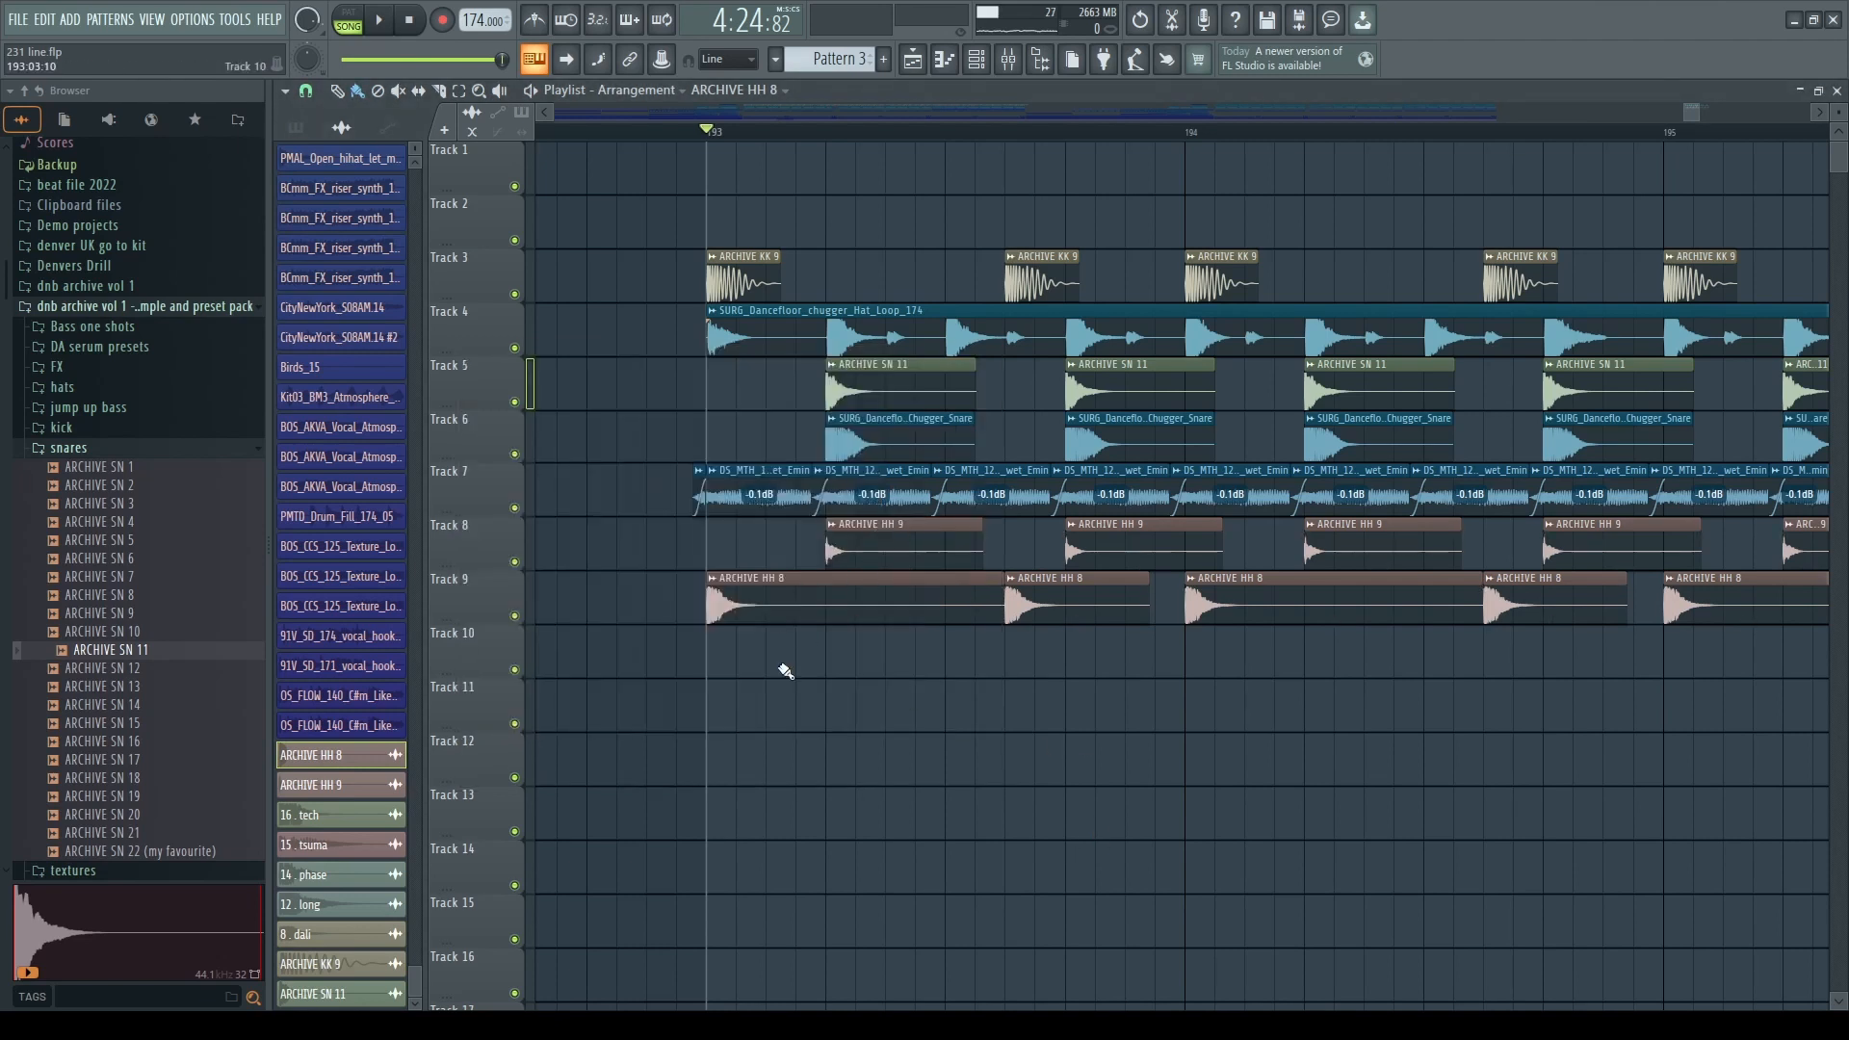
- Solo Track 9, unmute Track 8, and audition the ARCHIVE HH 8 and HH 9 hi-hat layers together
right_click(514, 615)
left_click(514, 563)
key("space")
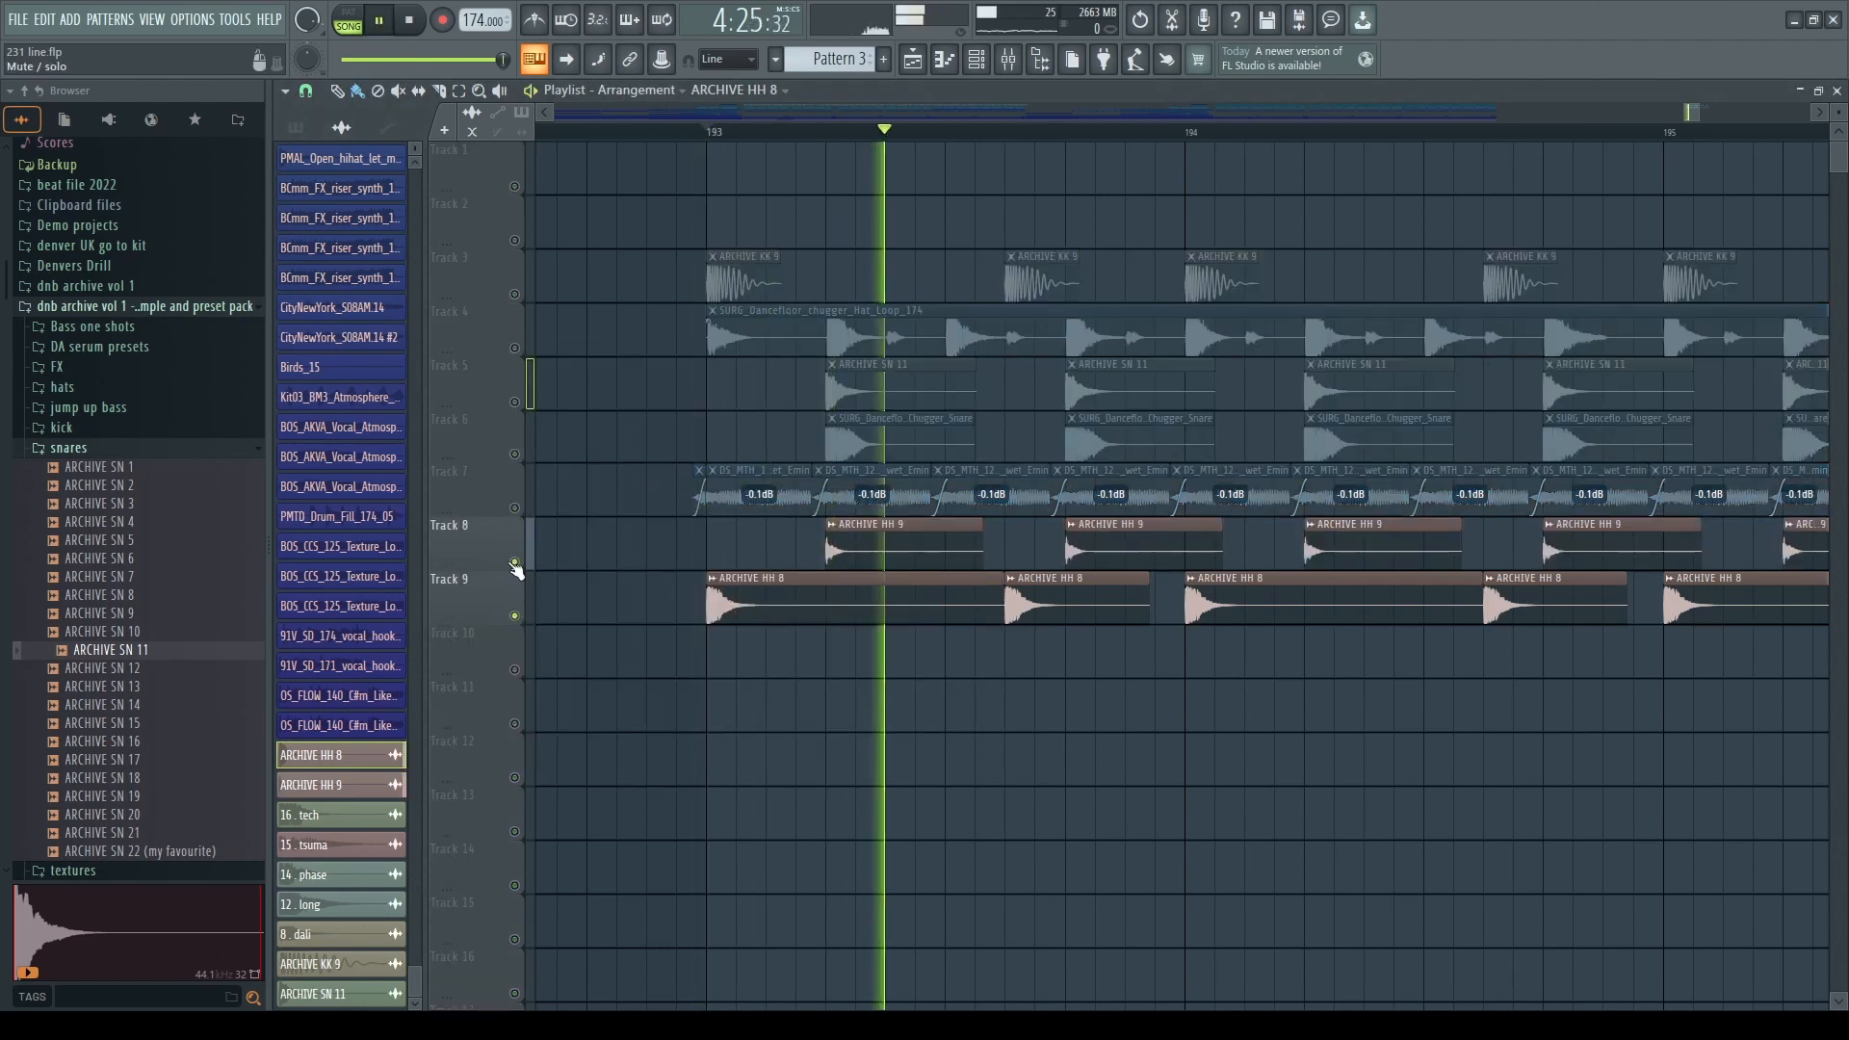
key("space")
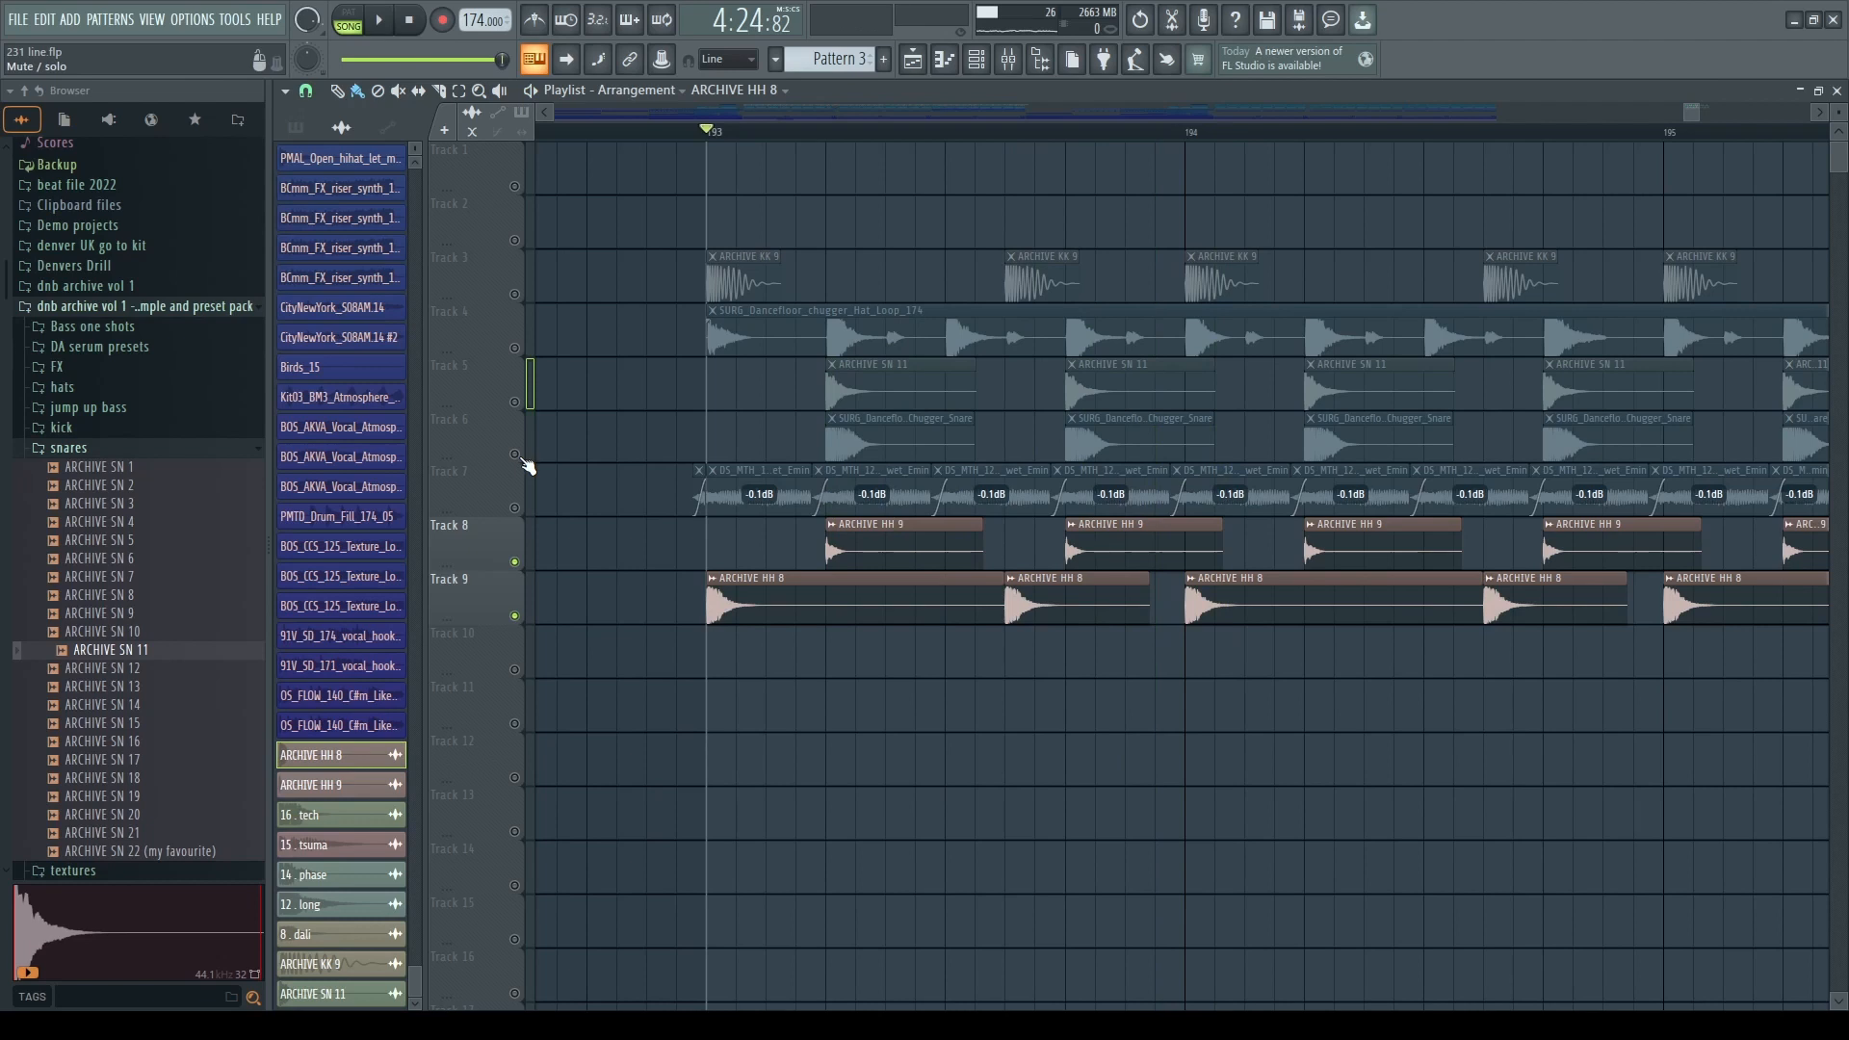
- Unmute Tracks 6, 5 and 3 and audition the kick and snare layers with the hi-hats
left_click(514, 454)
left_click(514, 402)
left_click(514, 294)
key("space")
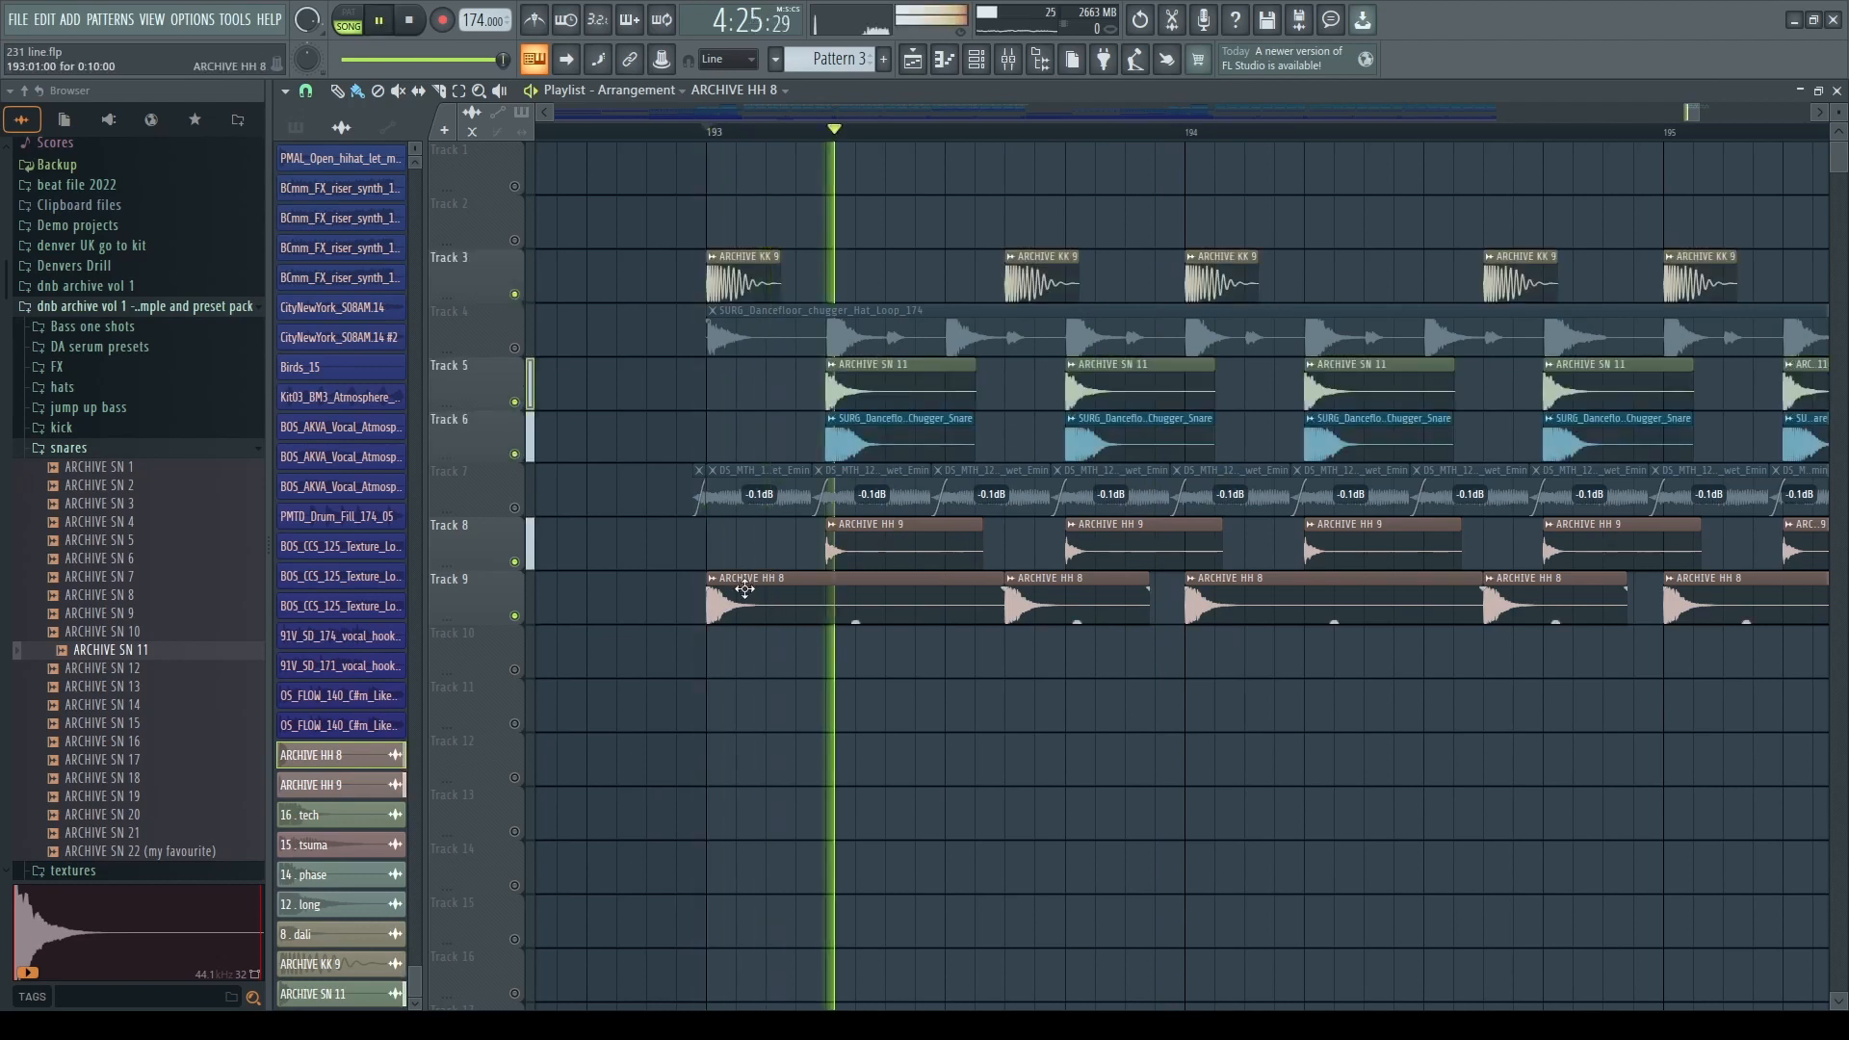
key("space")
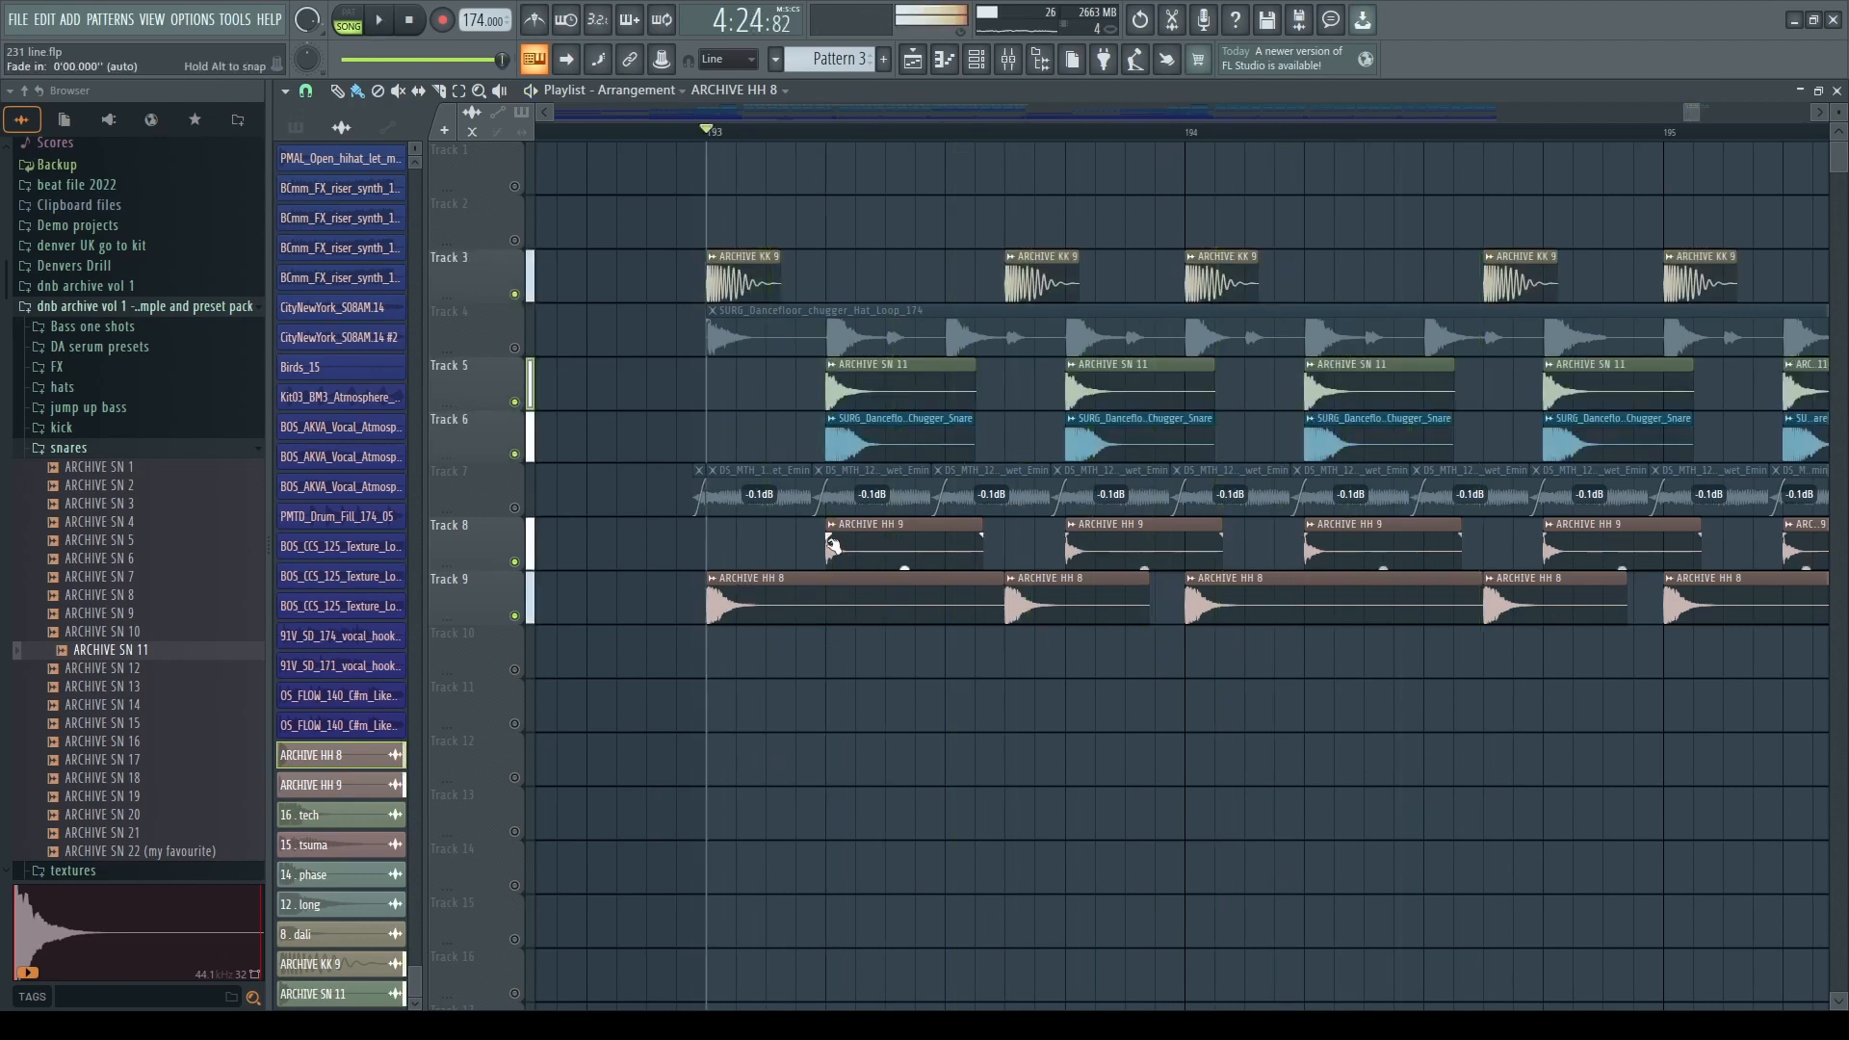
- Unmute Track 4, audition the hat loop with the layered drums, and unmute the remaining tracks
left_click(515, 348)
scroll(675, 370, "down", 3)
key("space")
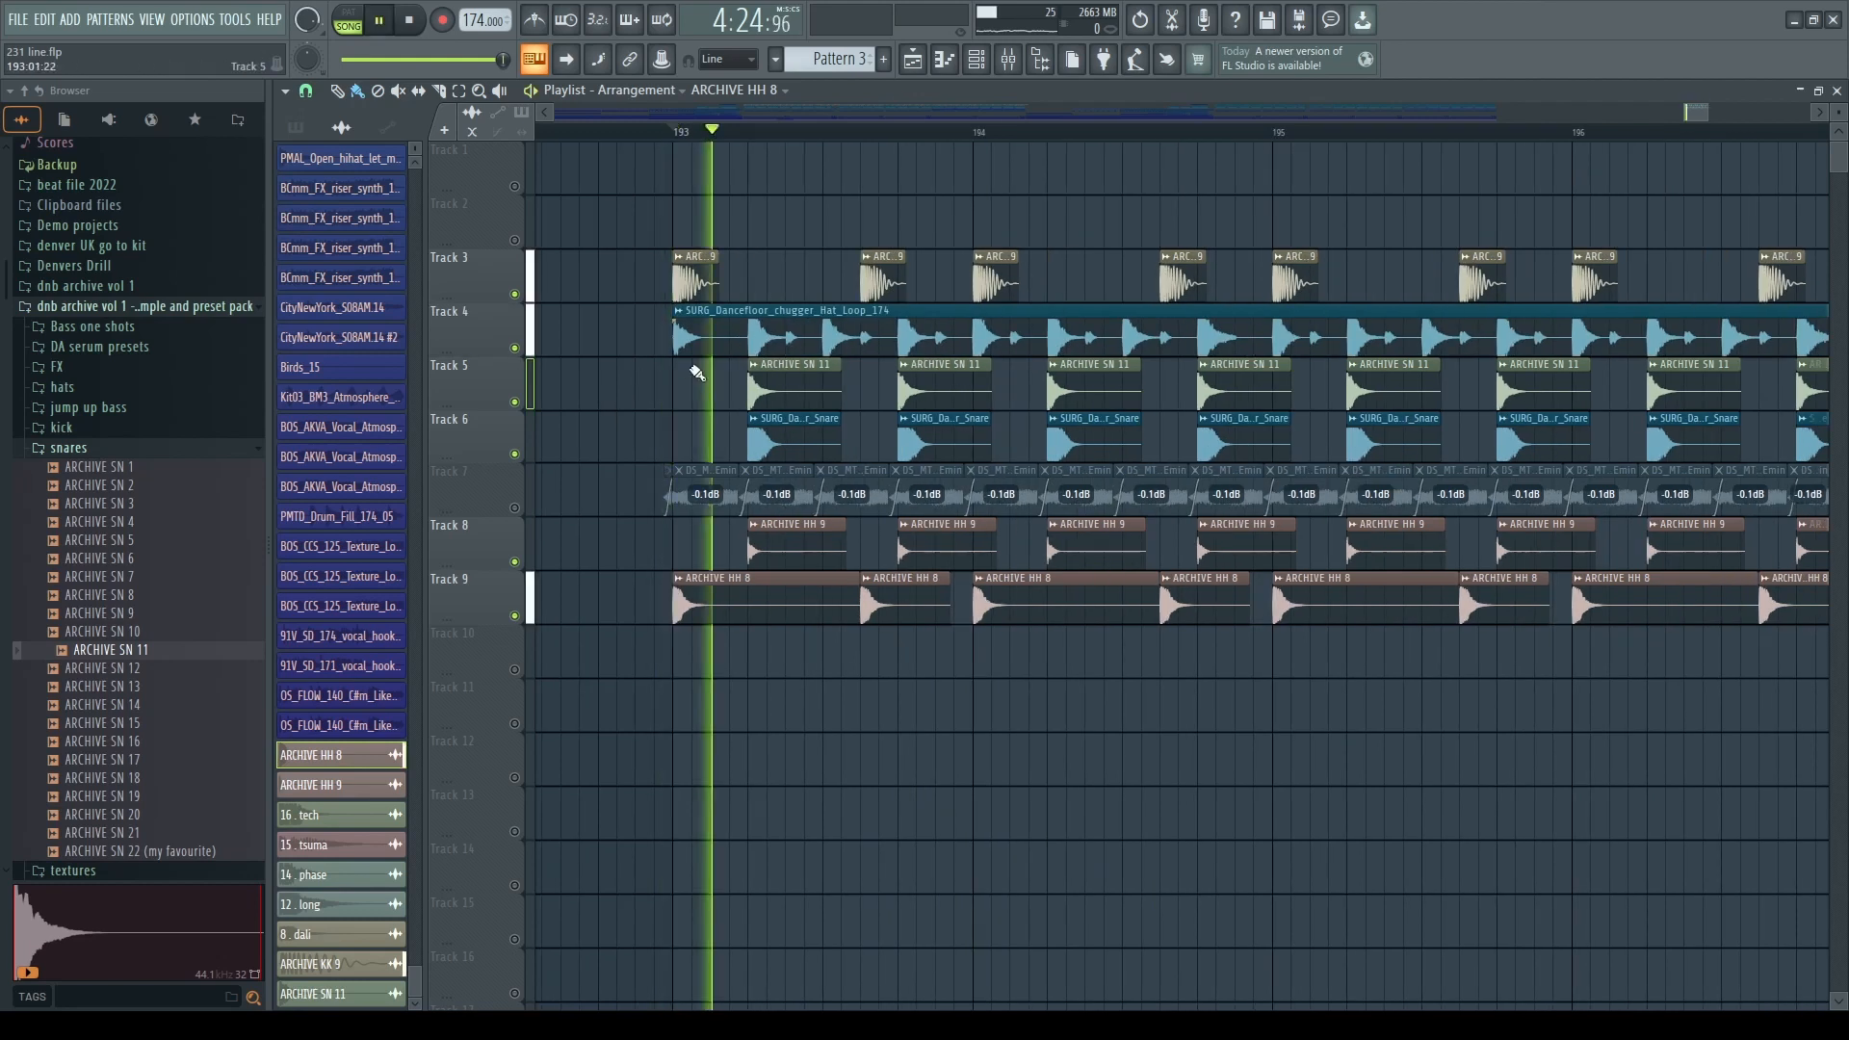
scroll(692, 356, "down", 2)
scroll(674, 337, "up", 1)
key("space")
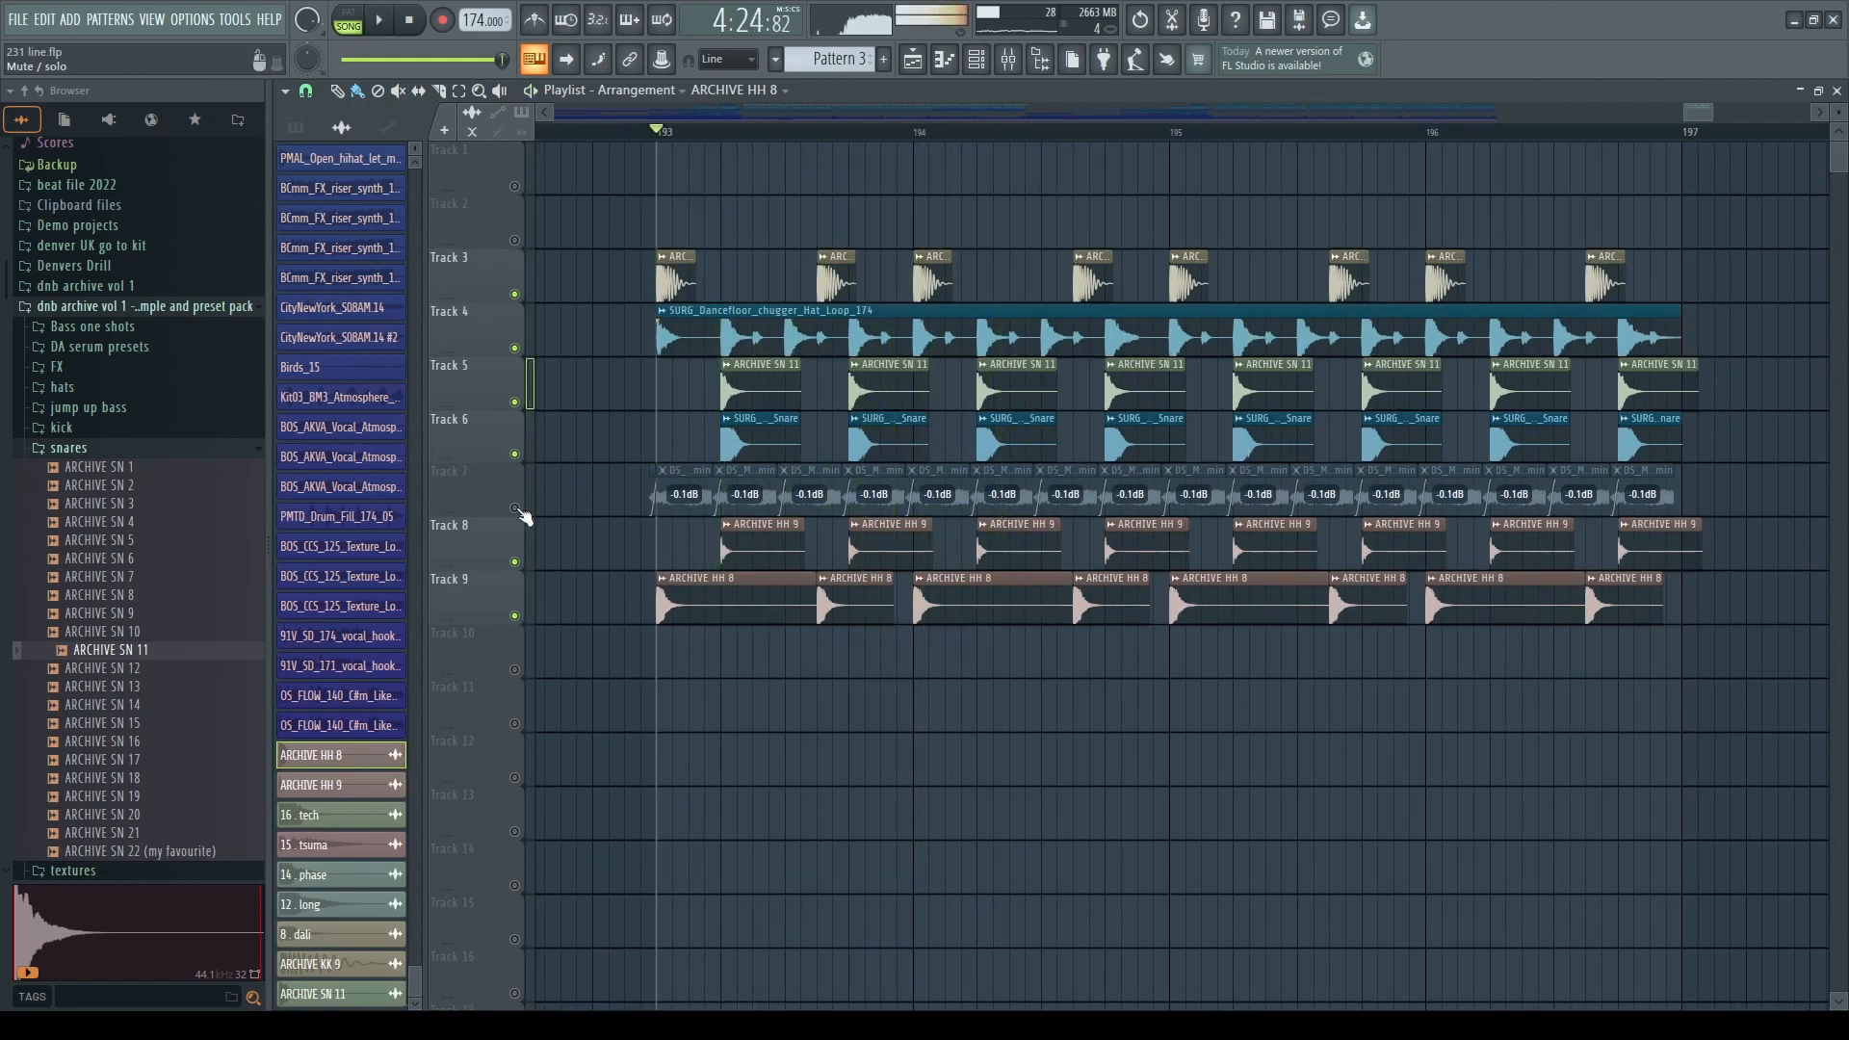
left_click(517, 509)
- Open Pro-Q 3 on the drum buss mixer track and audition its low bell band near 160 Hz in solo
scroll(551, 528, "down", 3)
left_click(1008, 60)
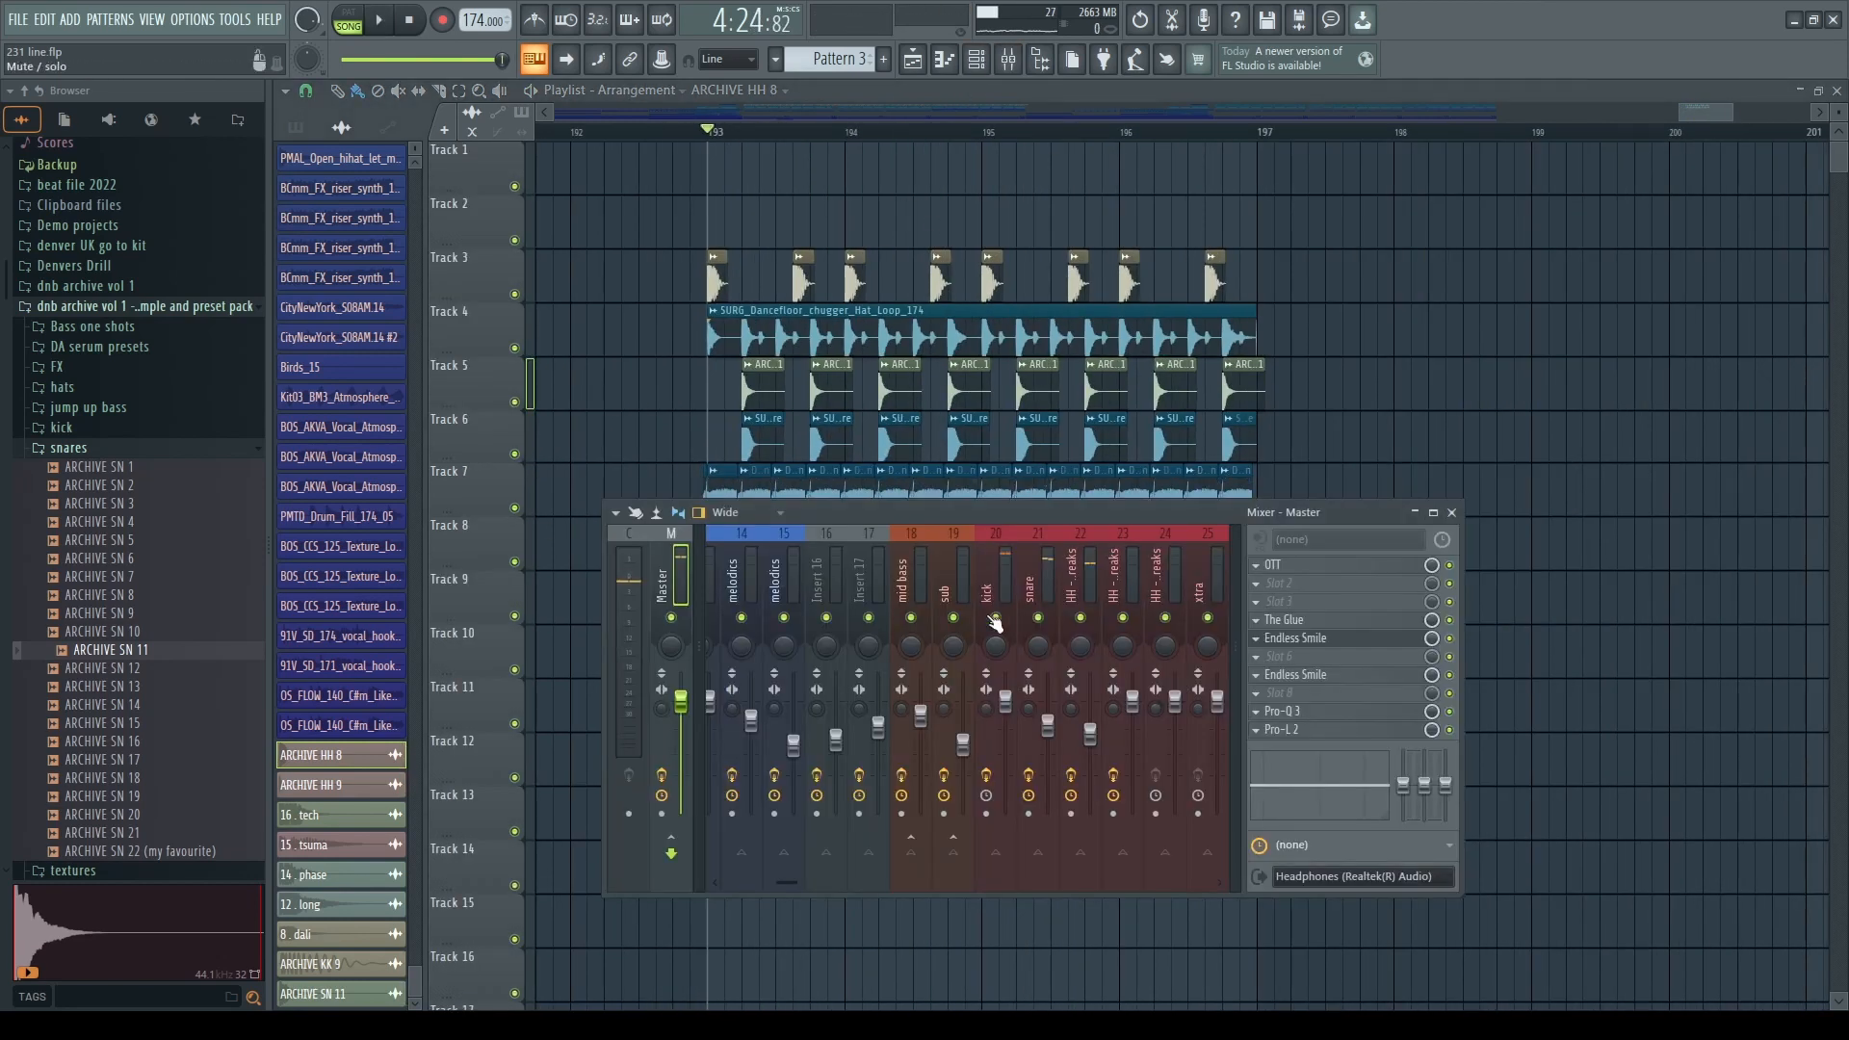
scroll(952, 593, "up", 5)
left_click(856, 613)
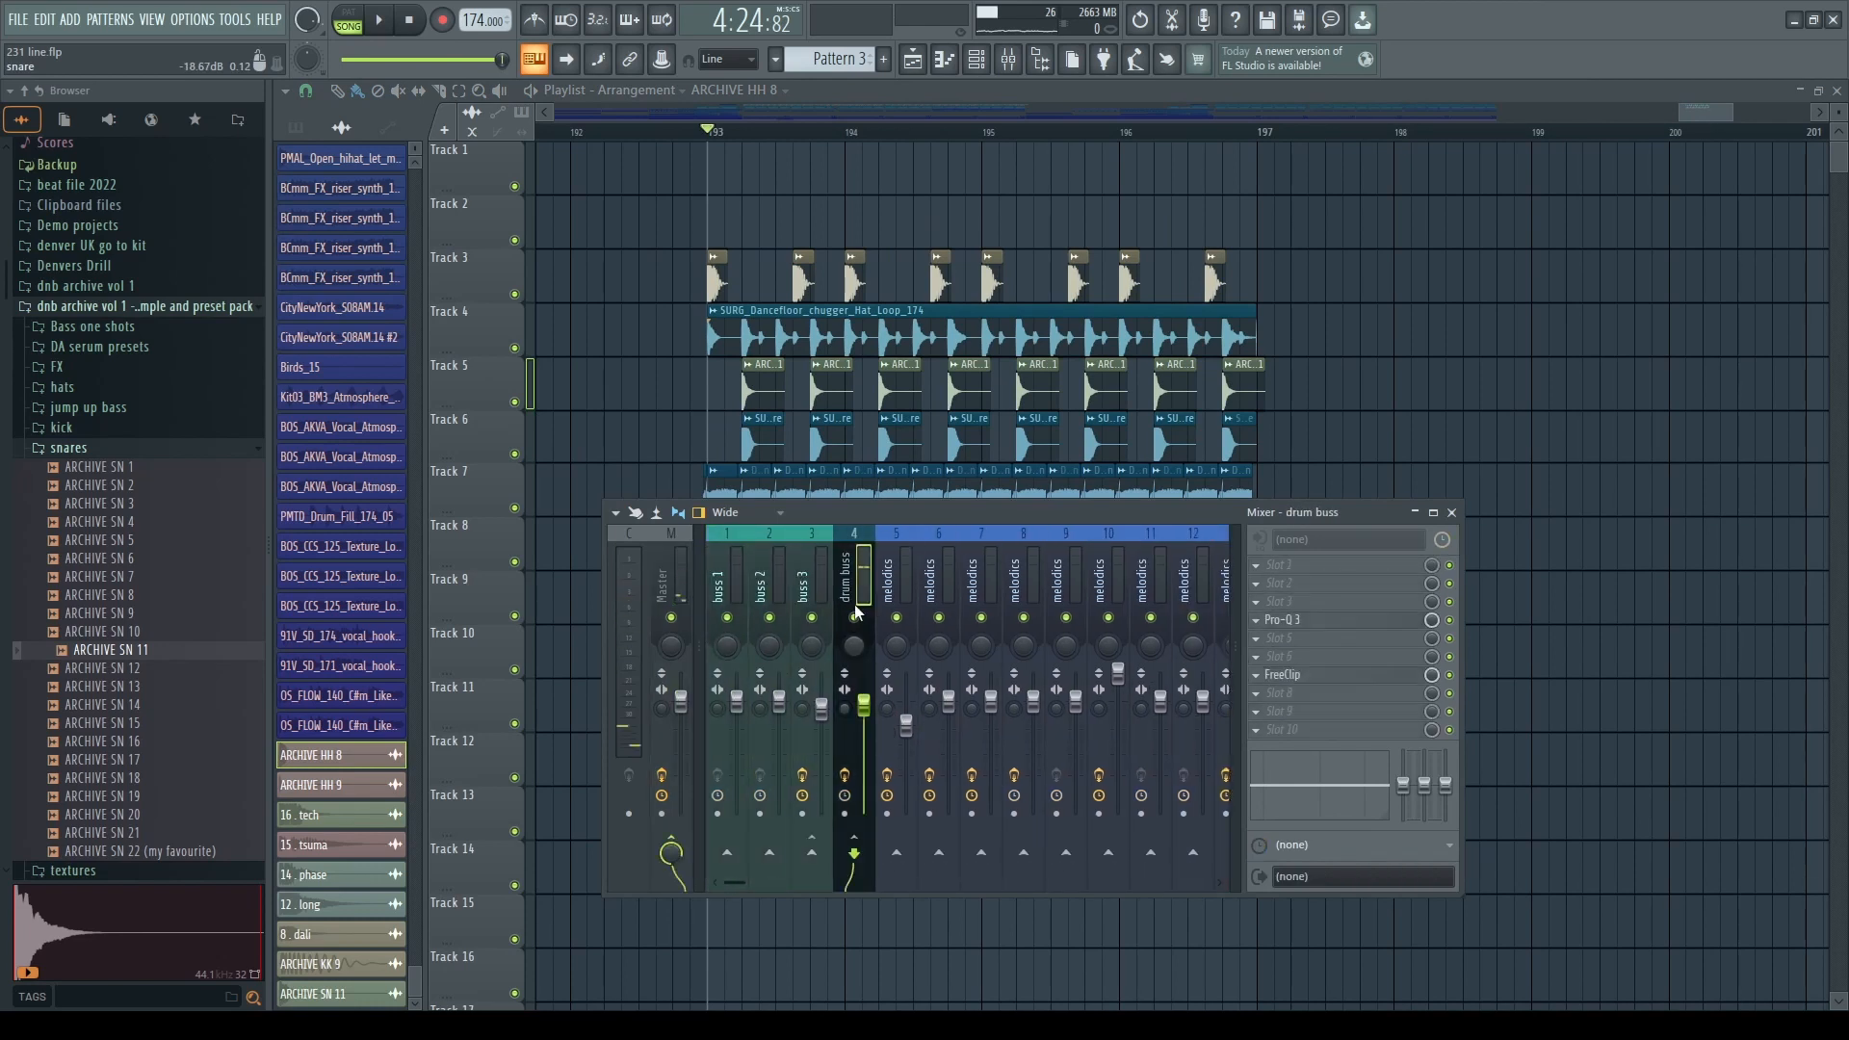
left_click(1327, 622)
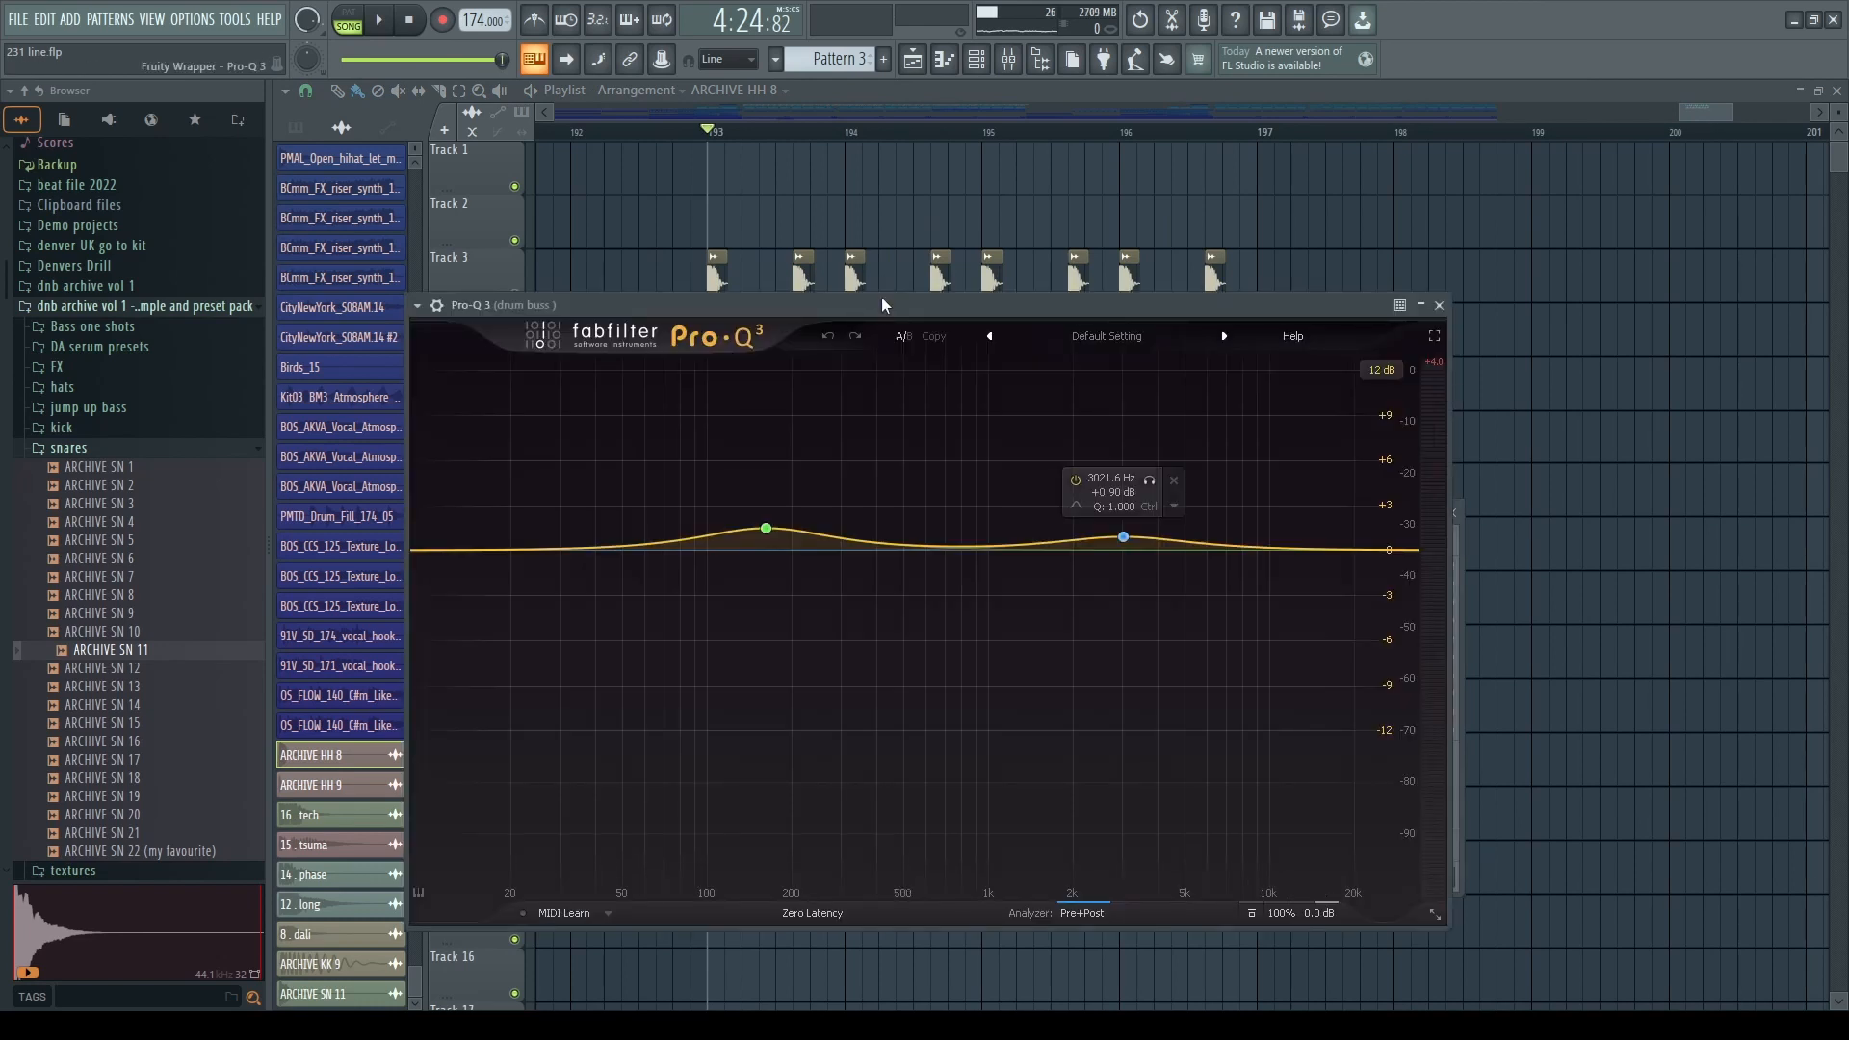
left_click_drag(882, 299, 888, 305)
left_click(798, 480)
key("space")
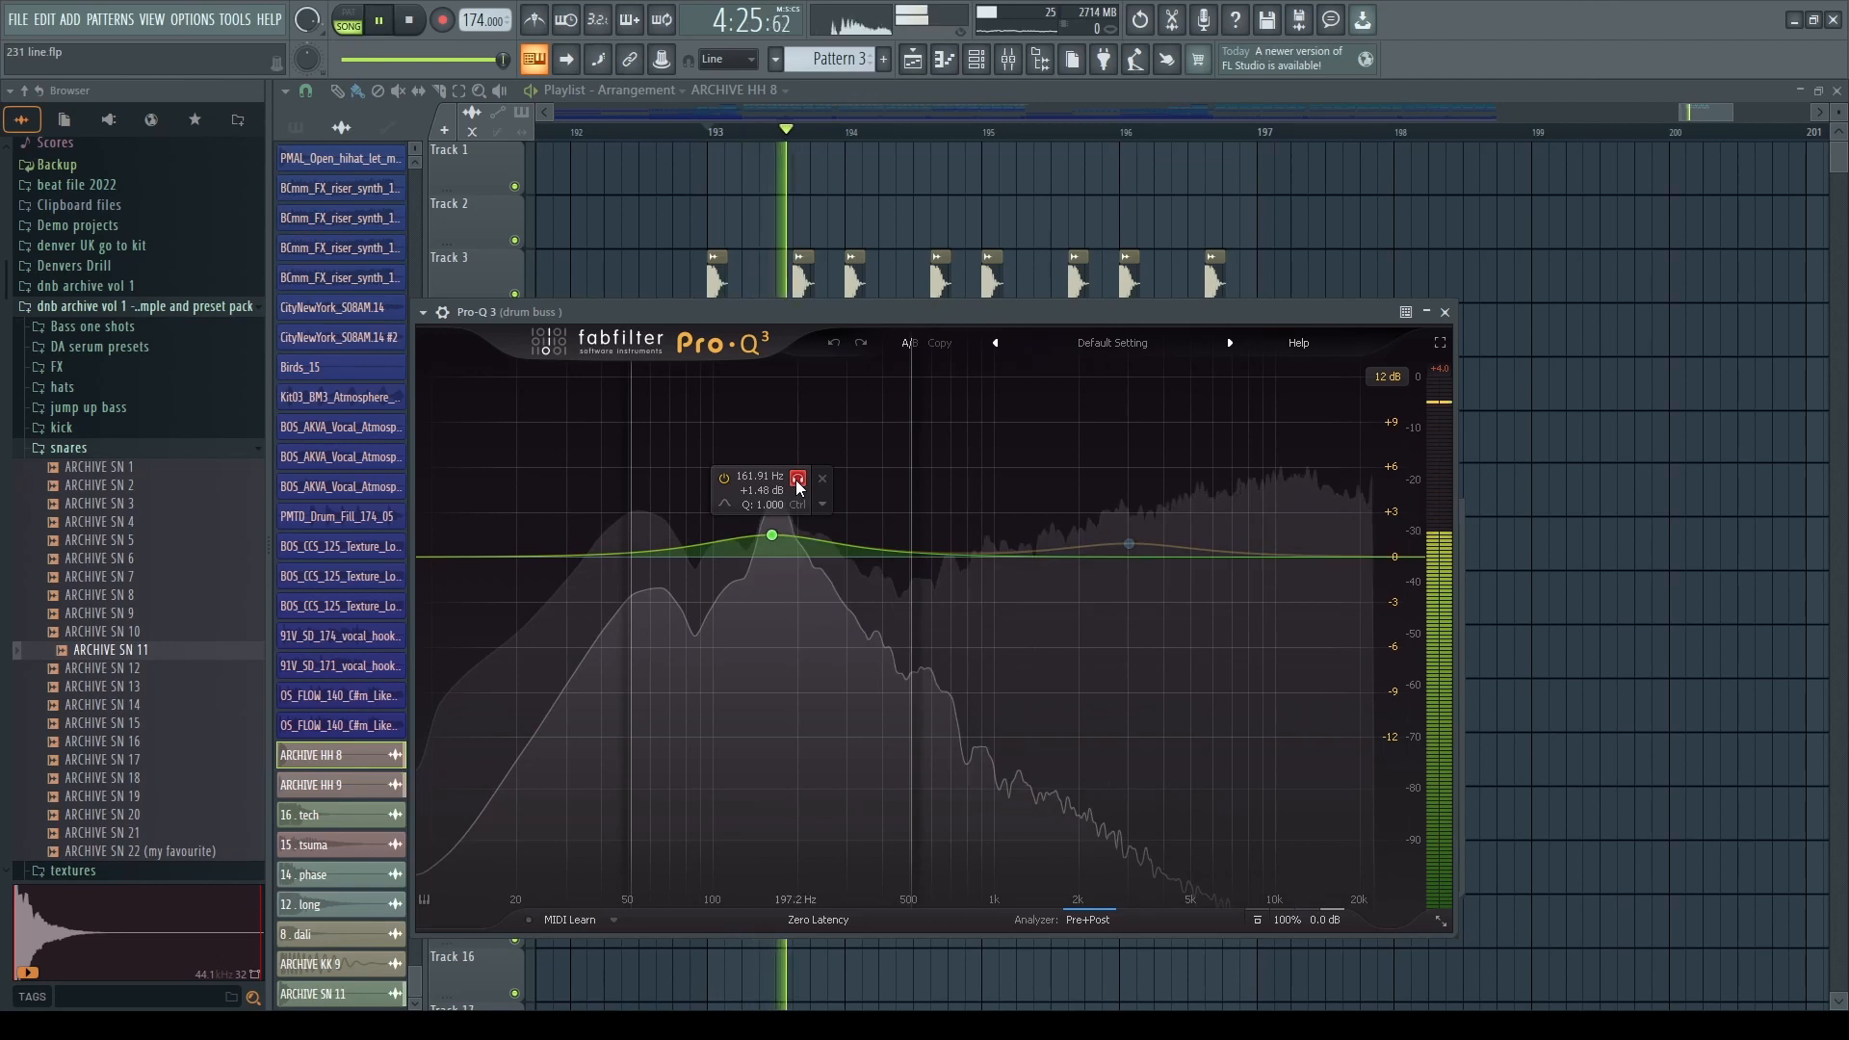
- Audition the drum buss Pro-Q 3 bell band near 3 kHz in solo, close the plugin, and stop playback
left_click(1155, 488)
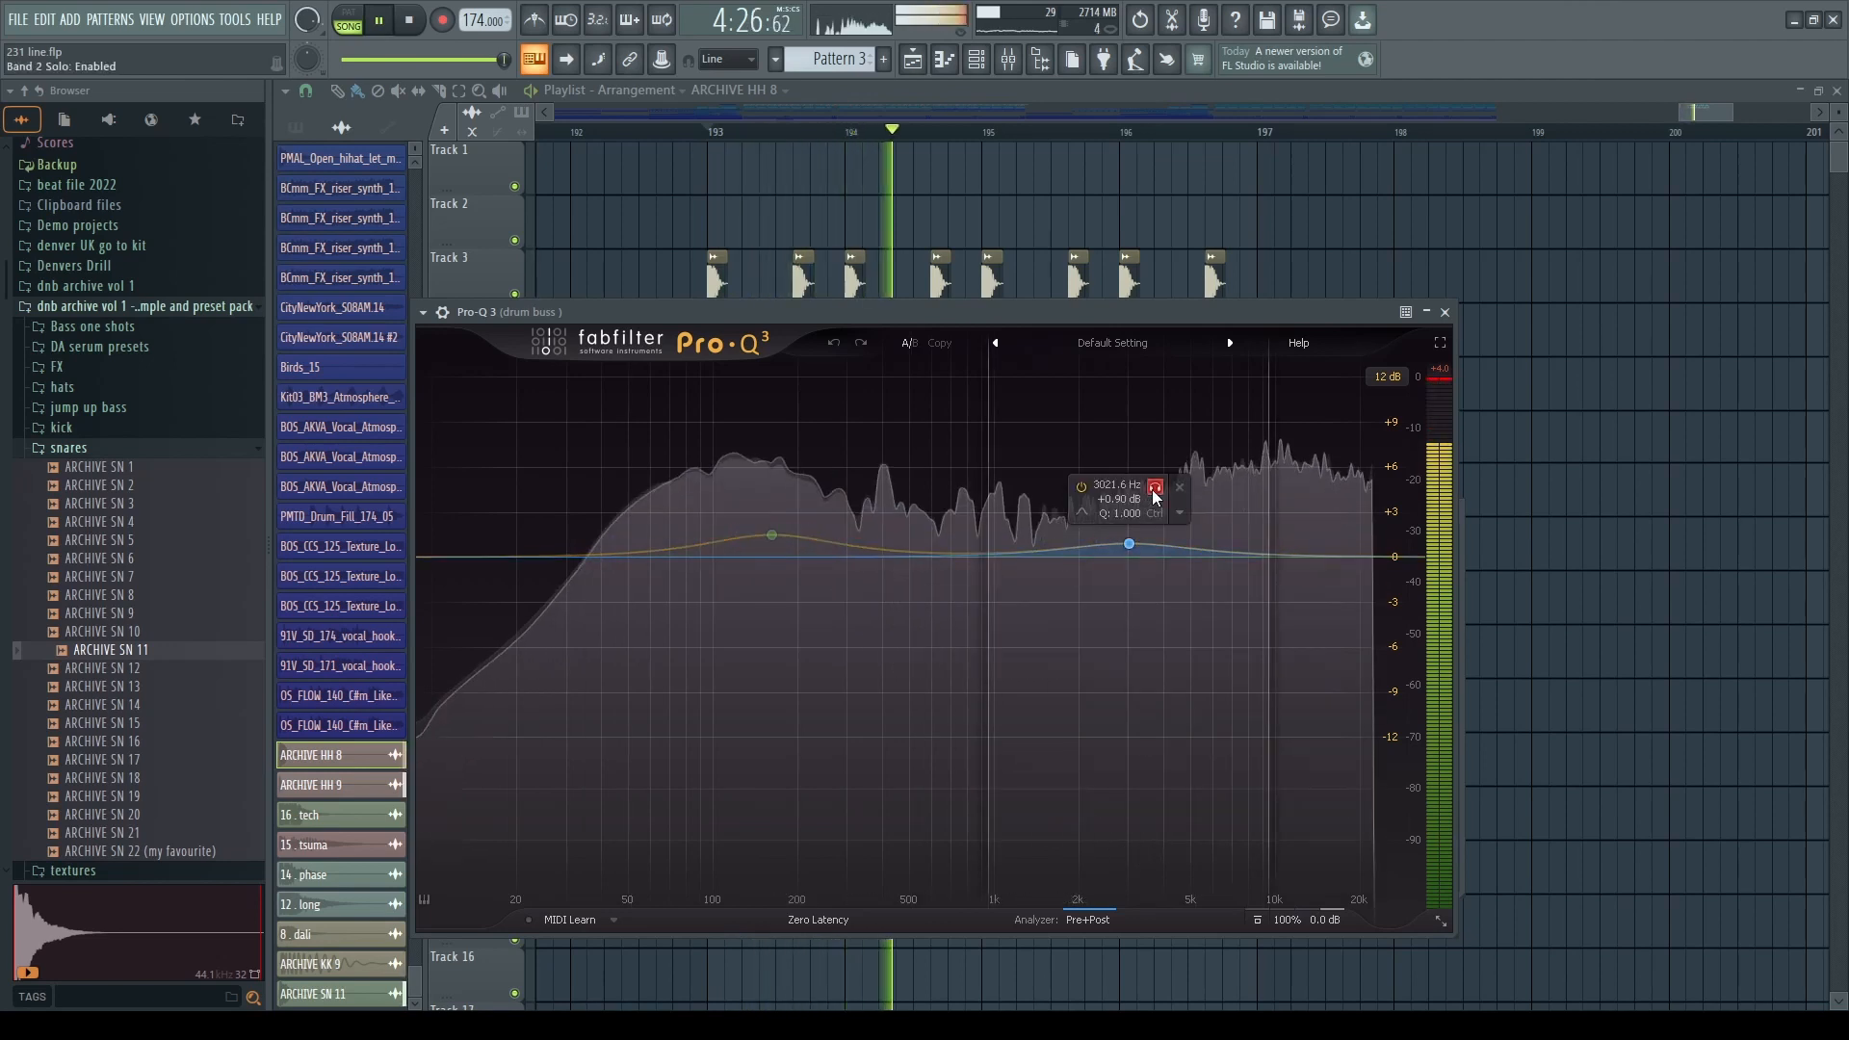
left_click(1446, 312)
key("space")
- Inspect FreeClip on the drum buss, play the full drum loop with all layers, and close the mixer
left_click(1373, 674)
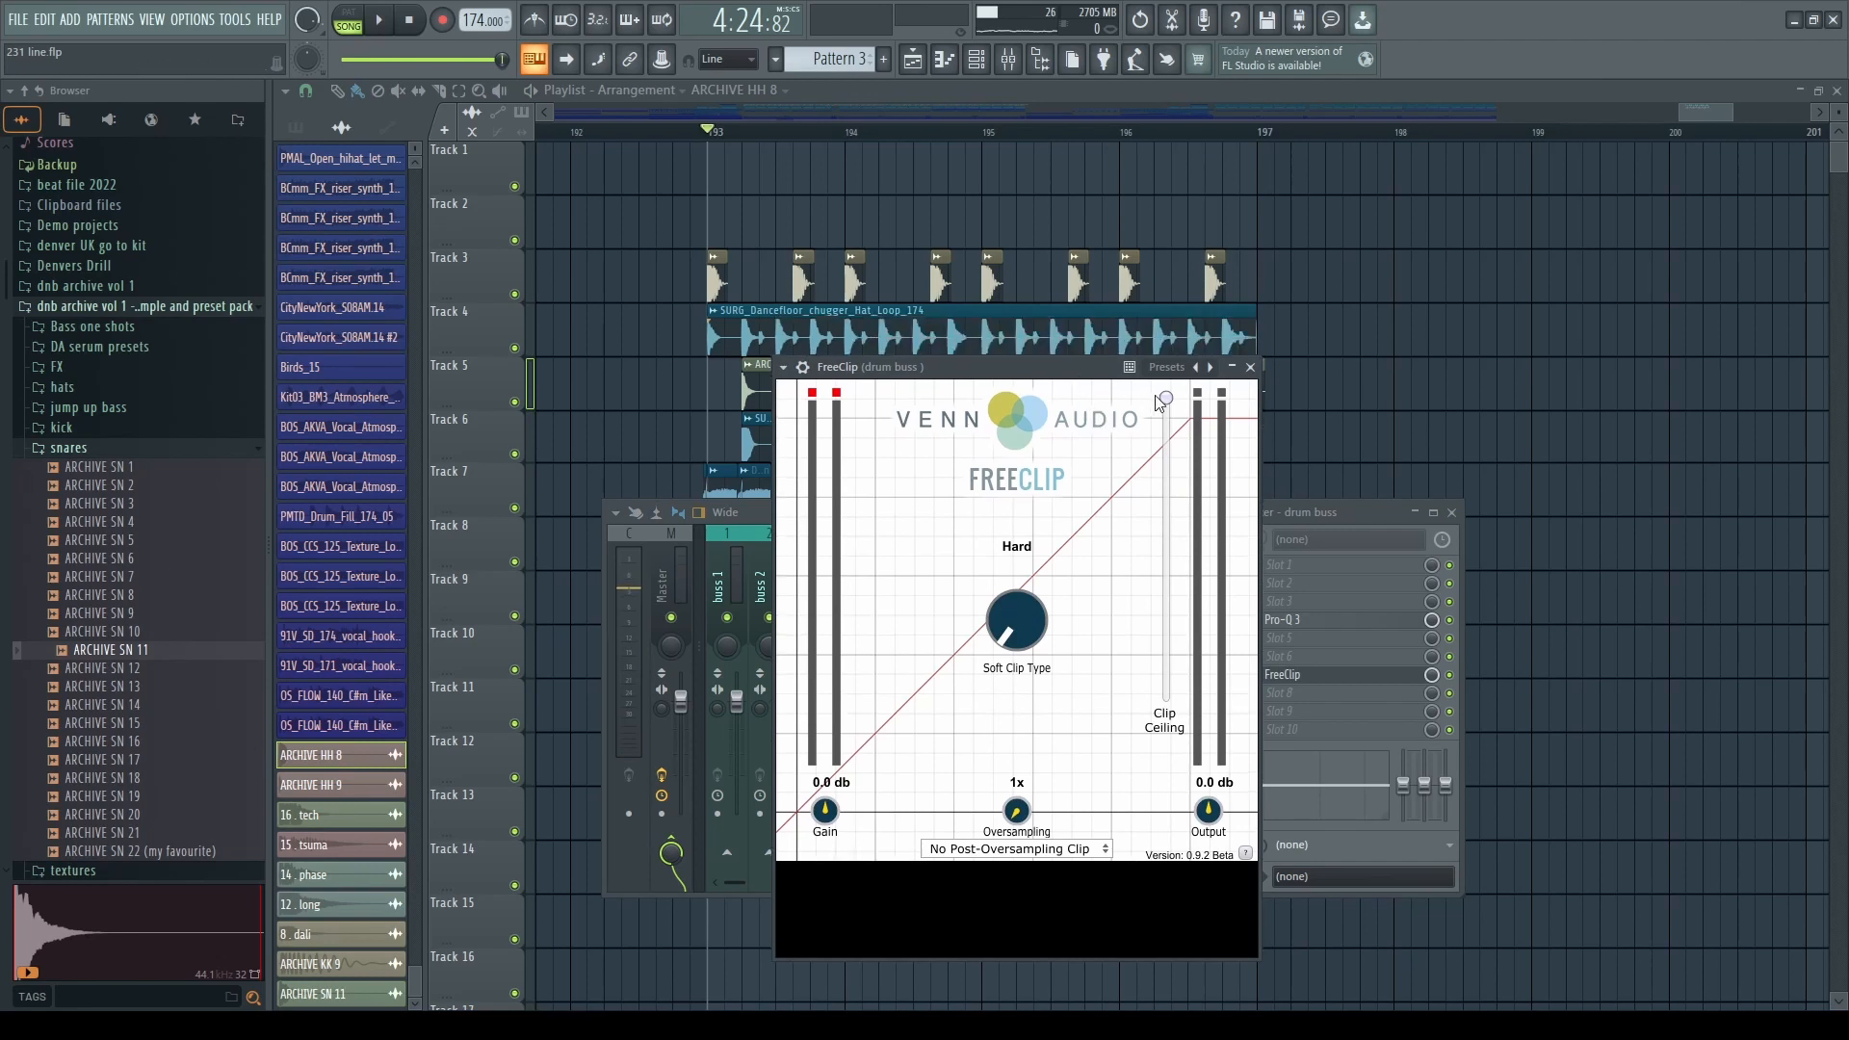
left_click(1251, 367)
key("space")
left_click_drag(881, 514, 1071, 640)
key("space")
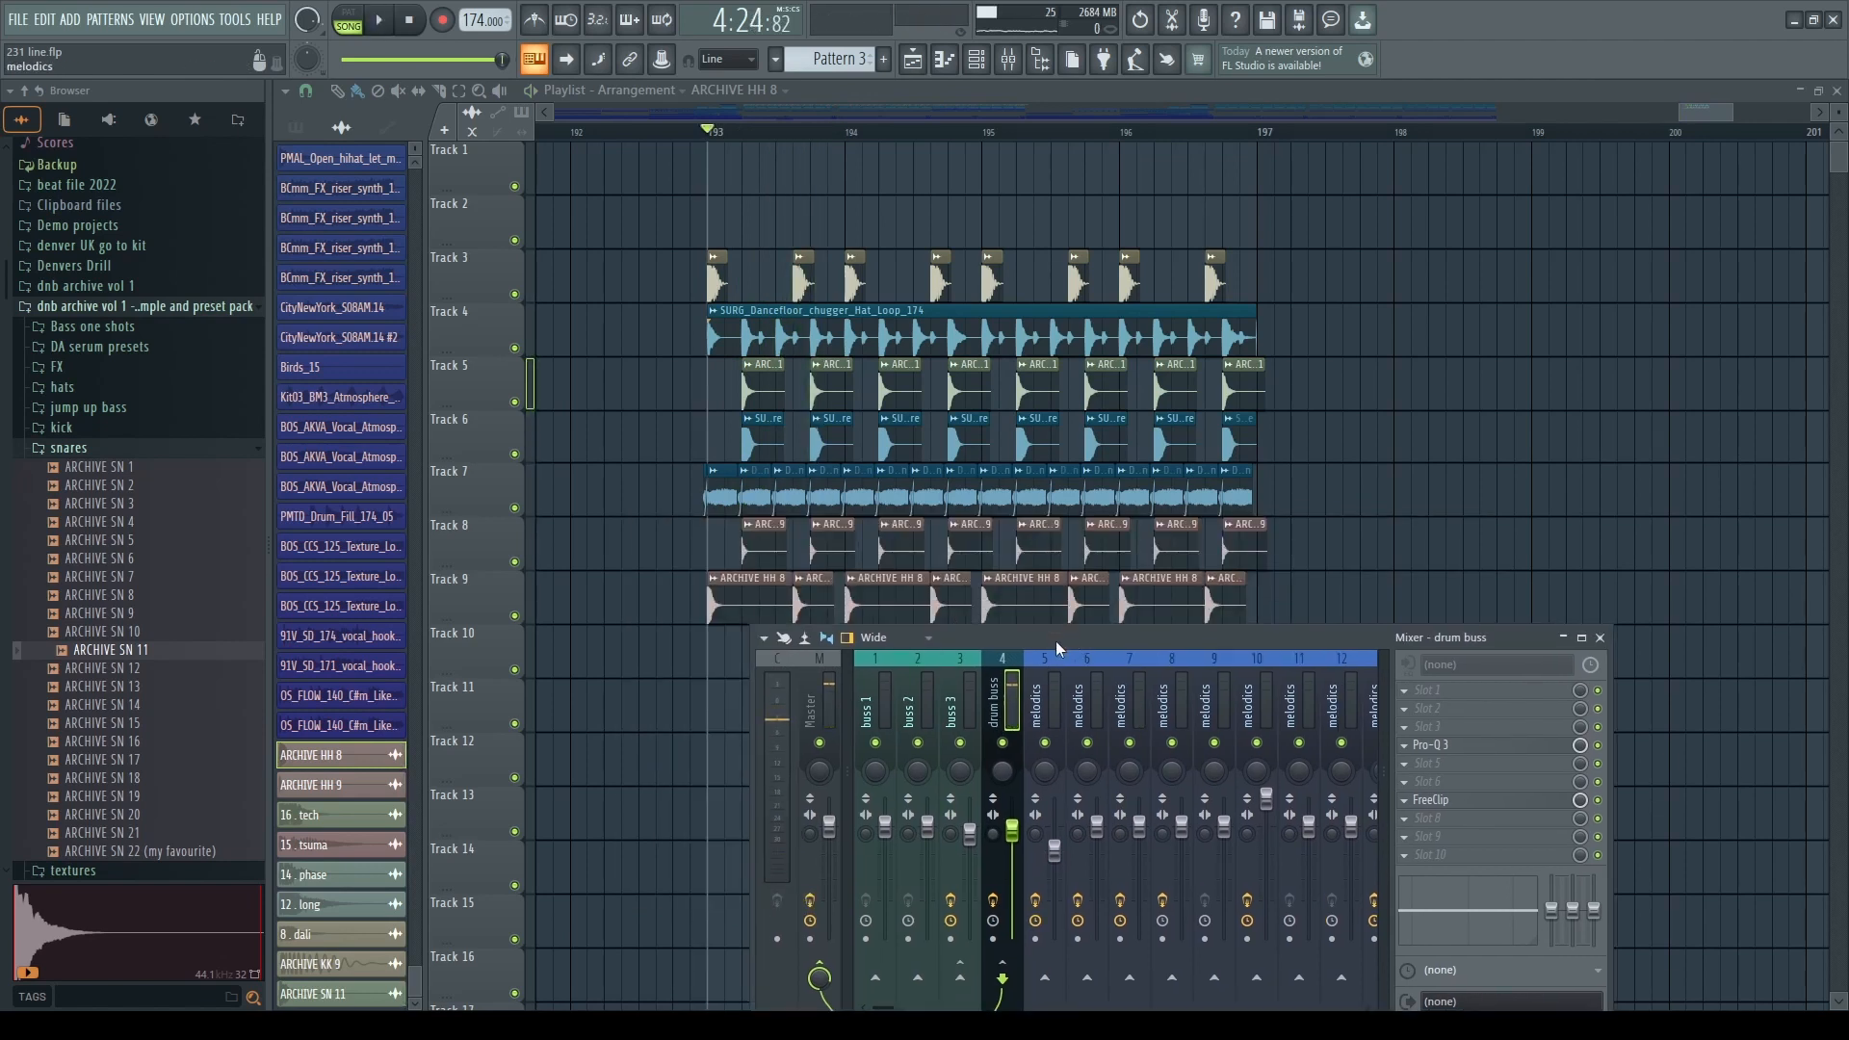
key("F9")
- Look over the playlist layers of the section starting at bar 225, down to Track 37
scroll(1329, 680, "down", 5)
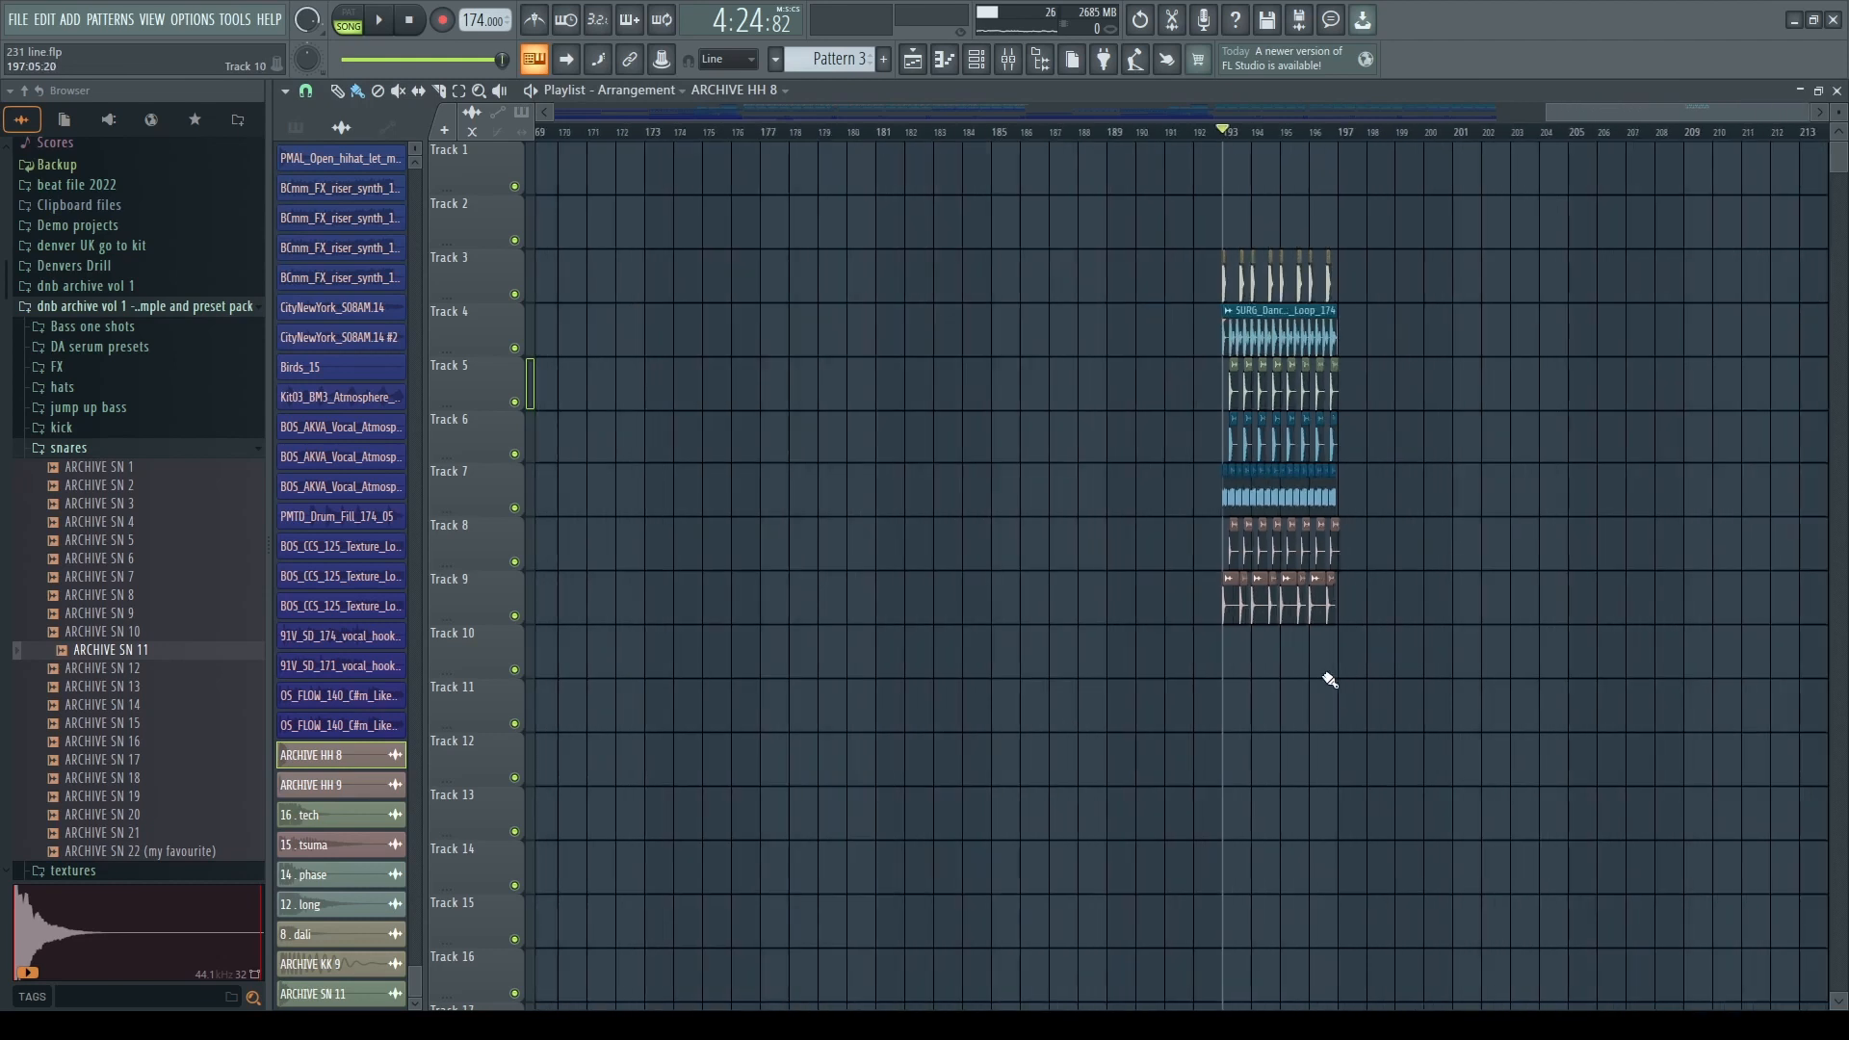
scroll(1329, 680, "up", 3)
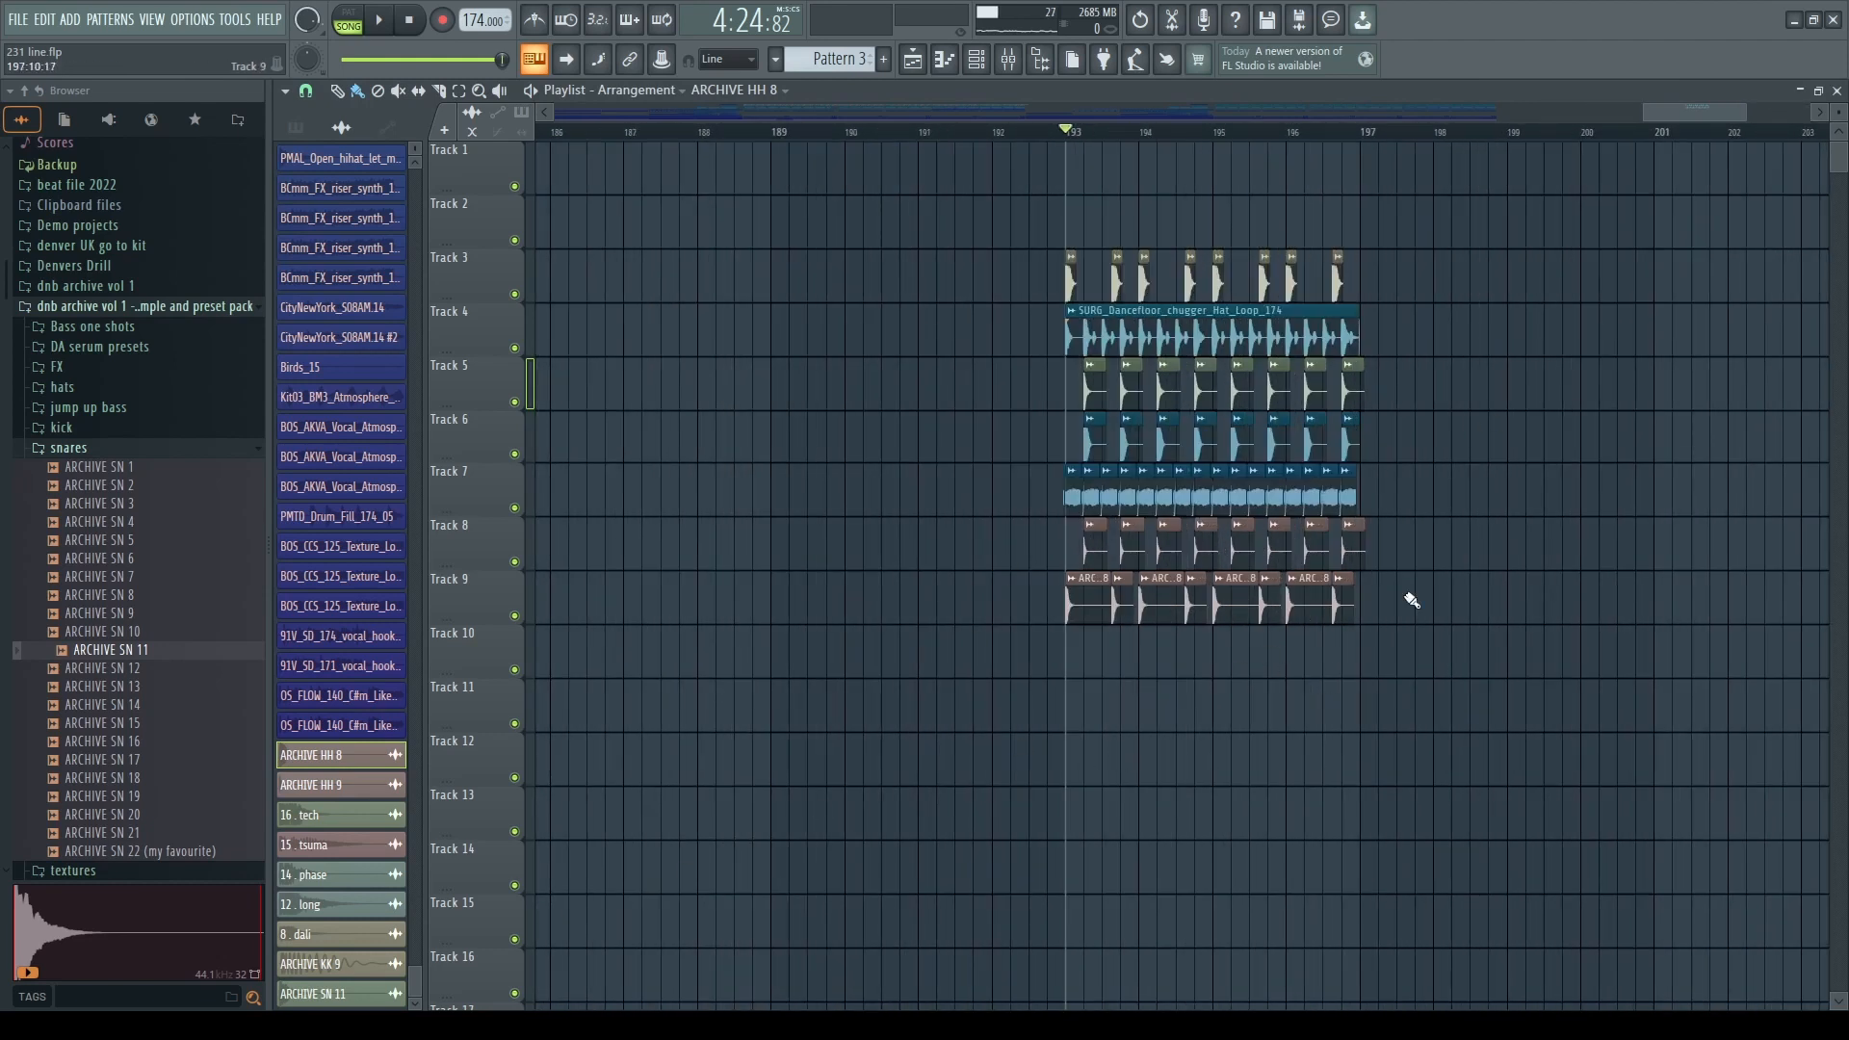
scroll(1411, 600, "up", 1)
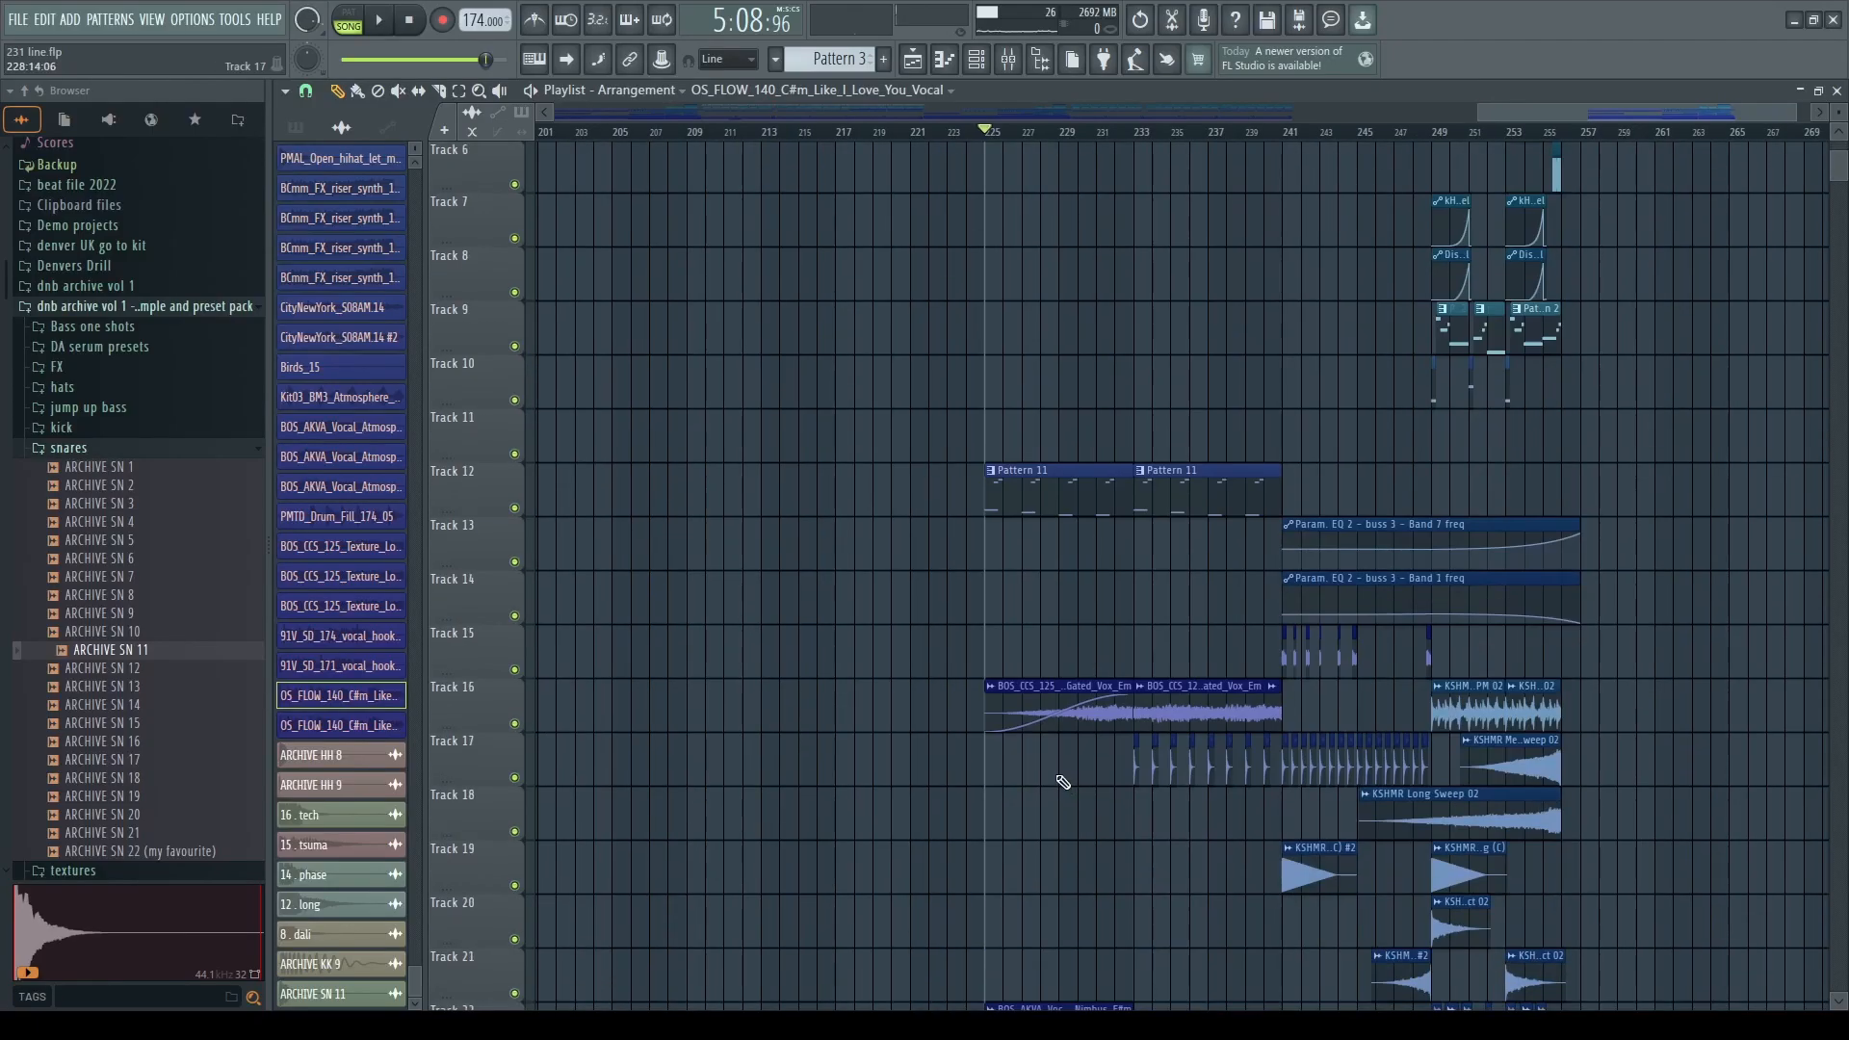
scroll(1063, 782, "down", 2)
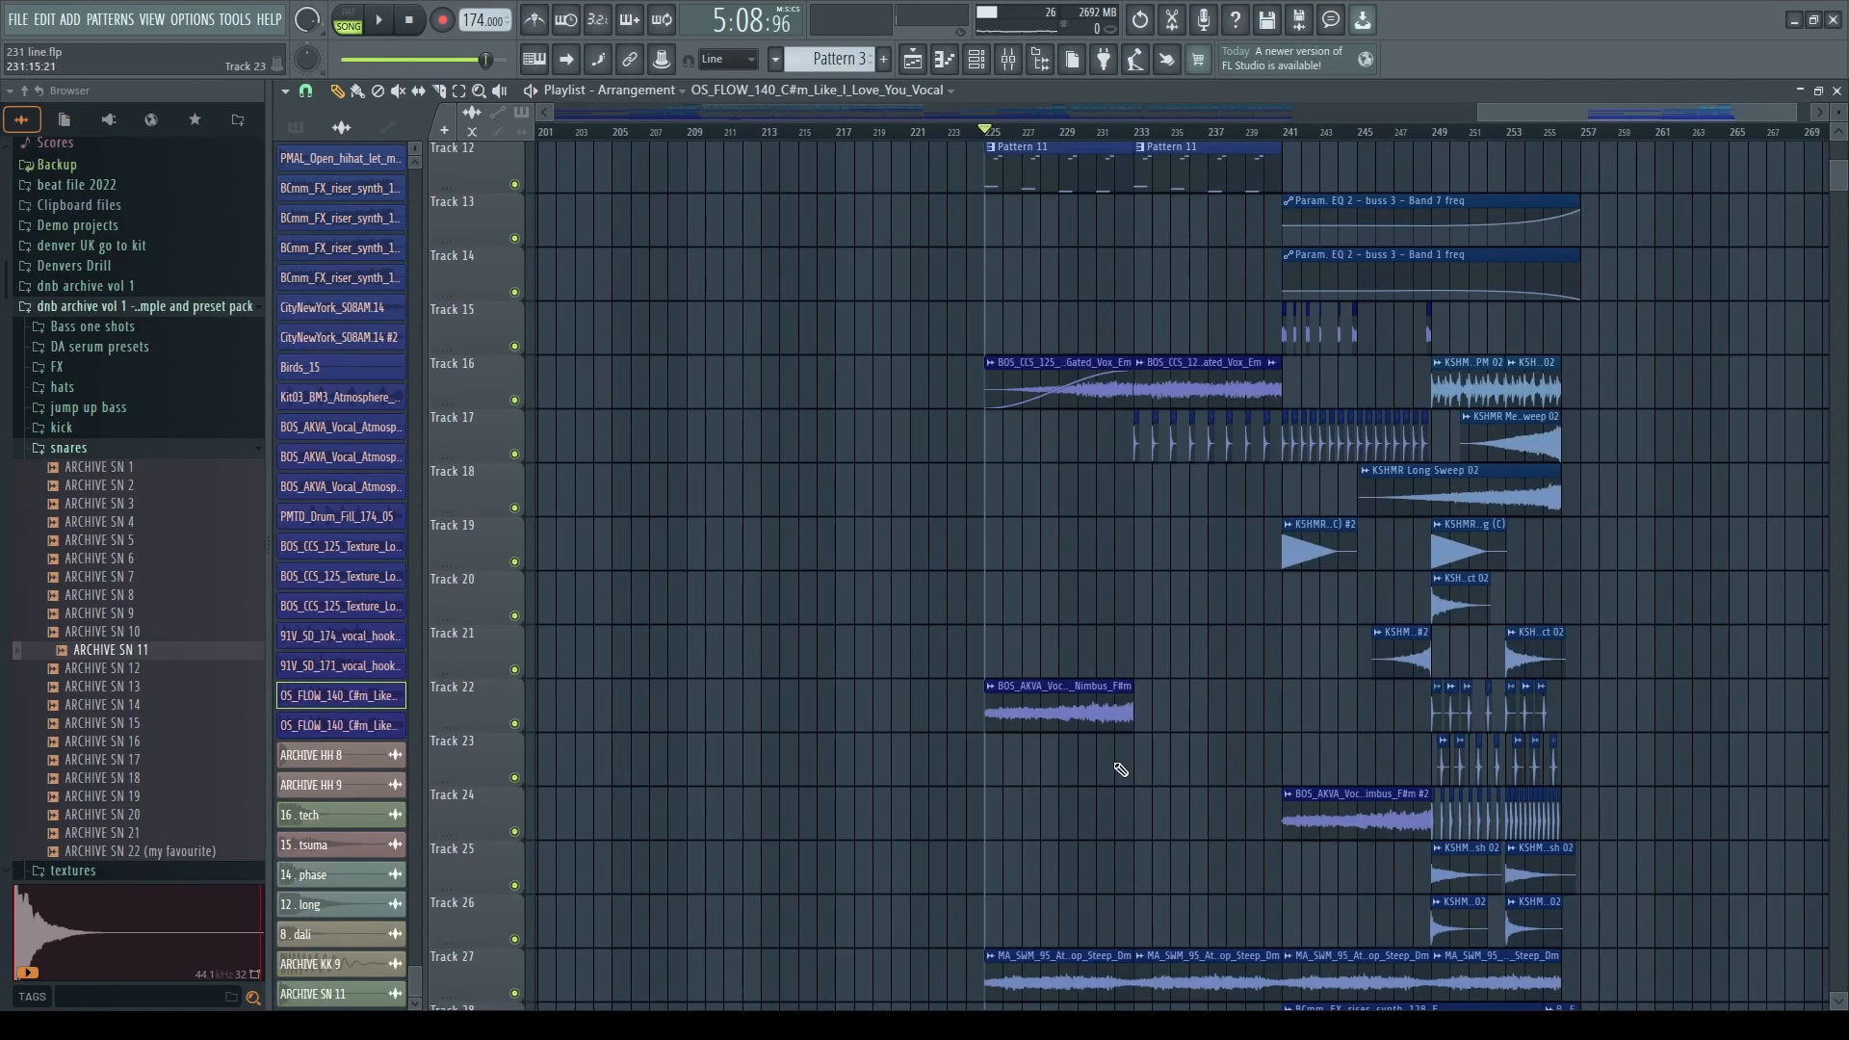
scroll(1574, 772, "down", 5)
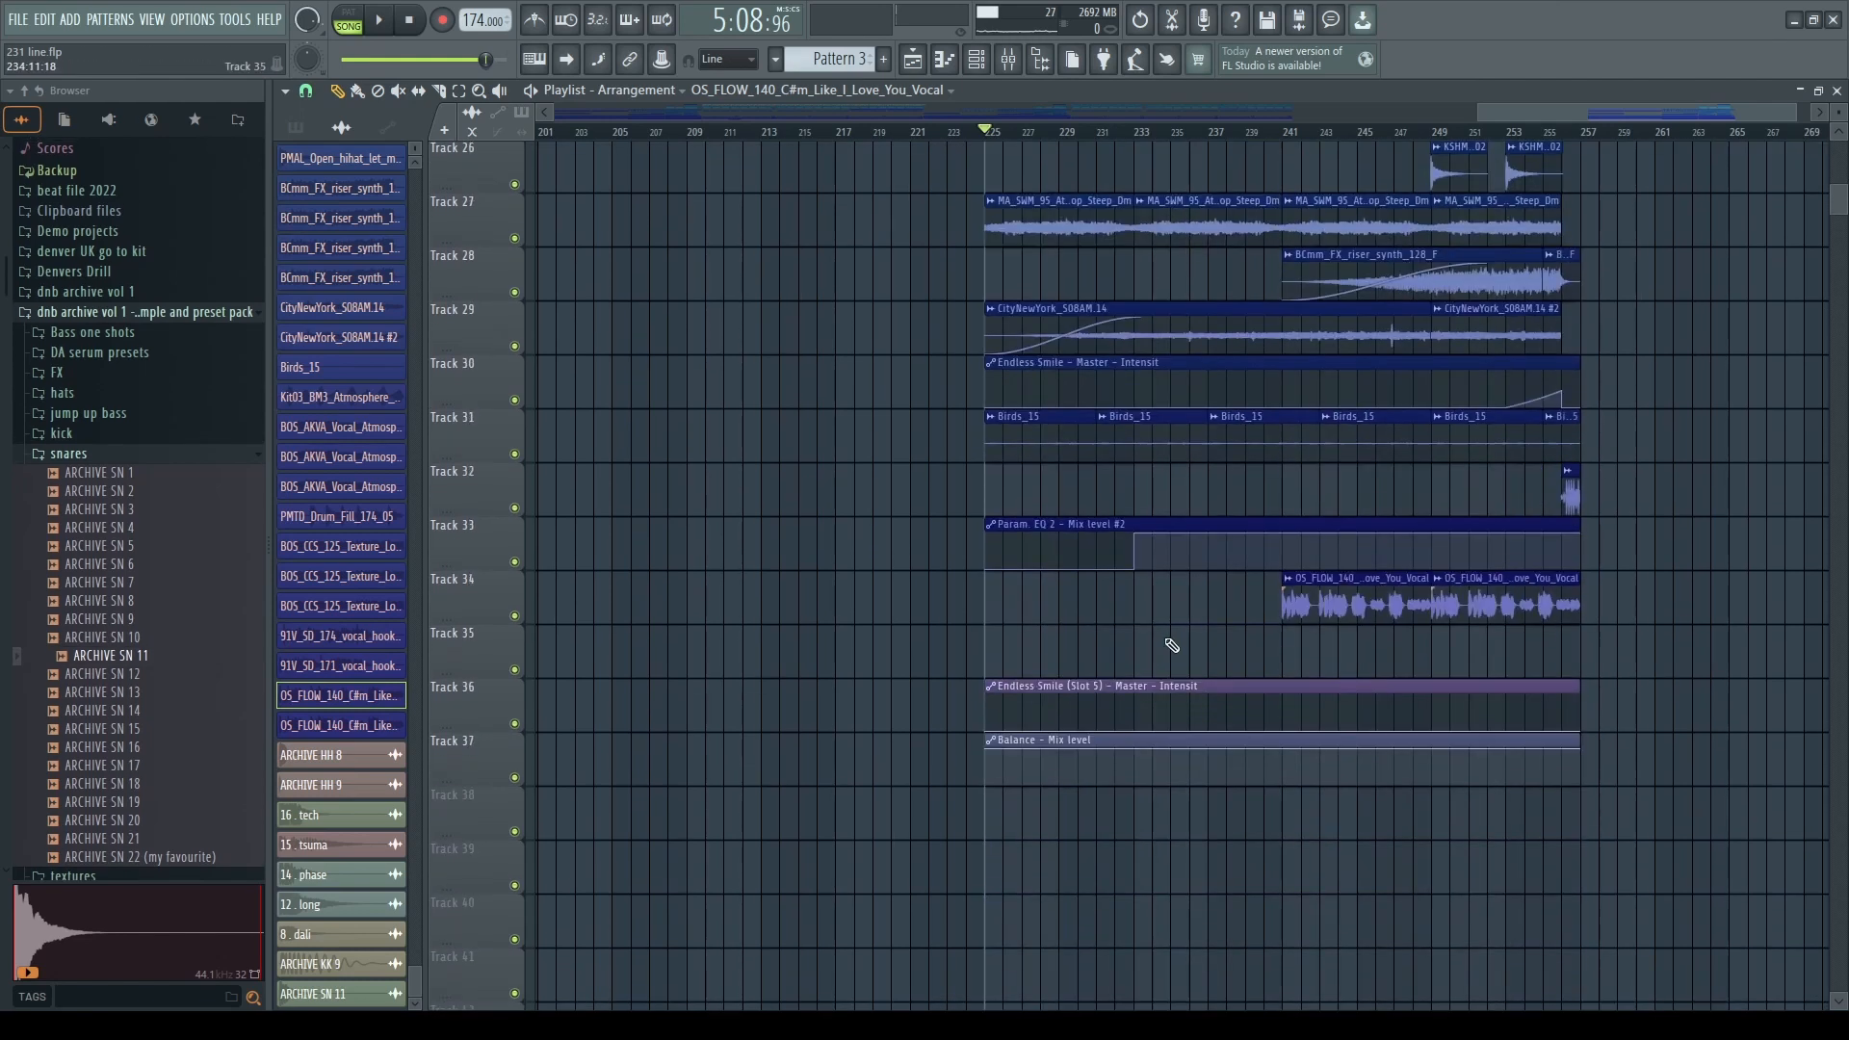
scroll(1291, 462, "up", 4)
scroll(1052, 557, "up", 4)
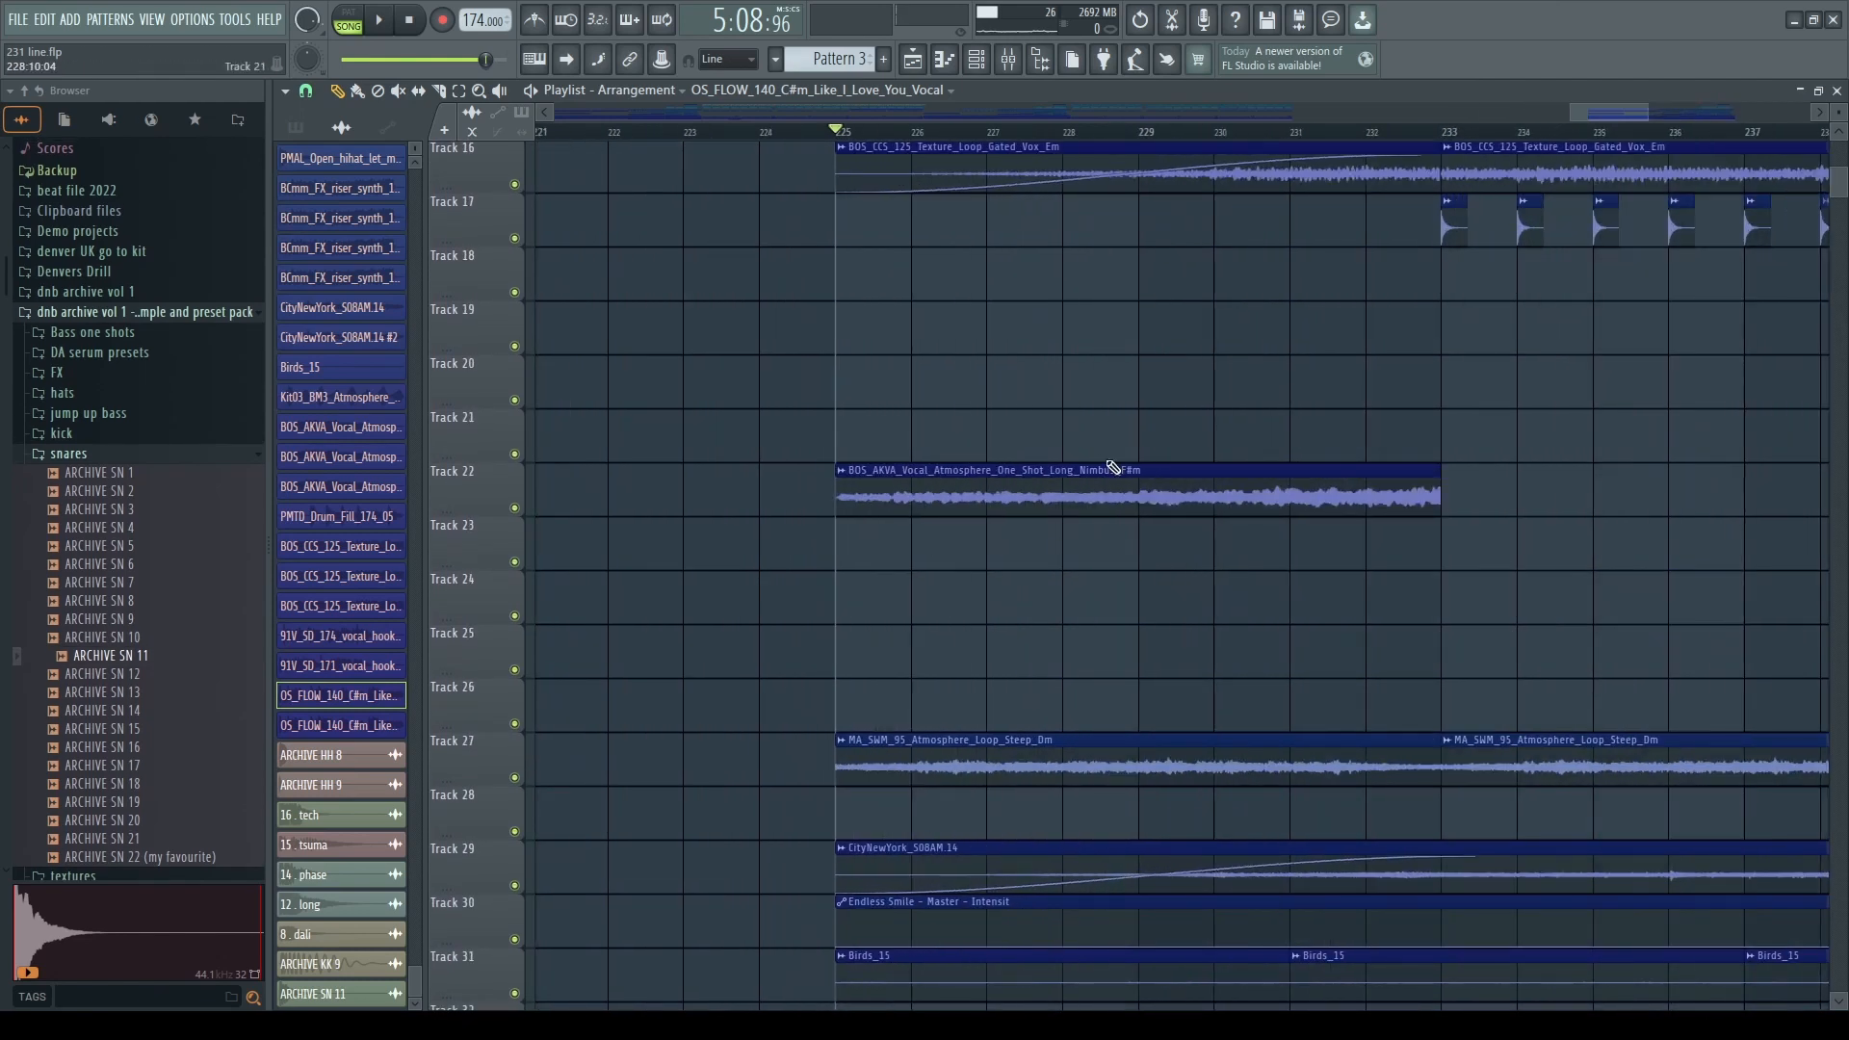
- View the sample settings of the BOS_AKVA vocal atmosphere clip on Track 22 and close them
scroll(1105, 491, "up", 2)
scroll(1103, 493, "down", 3)
double_click(1103, 494)
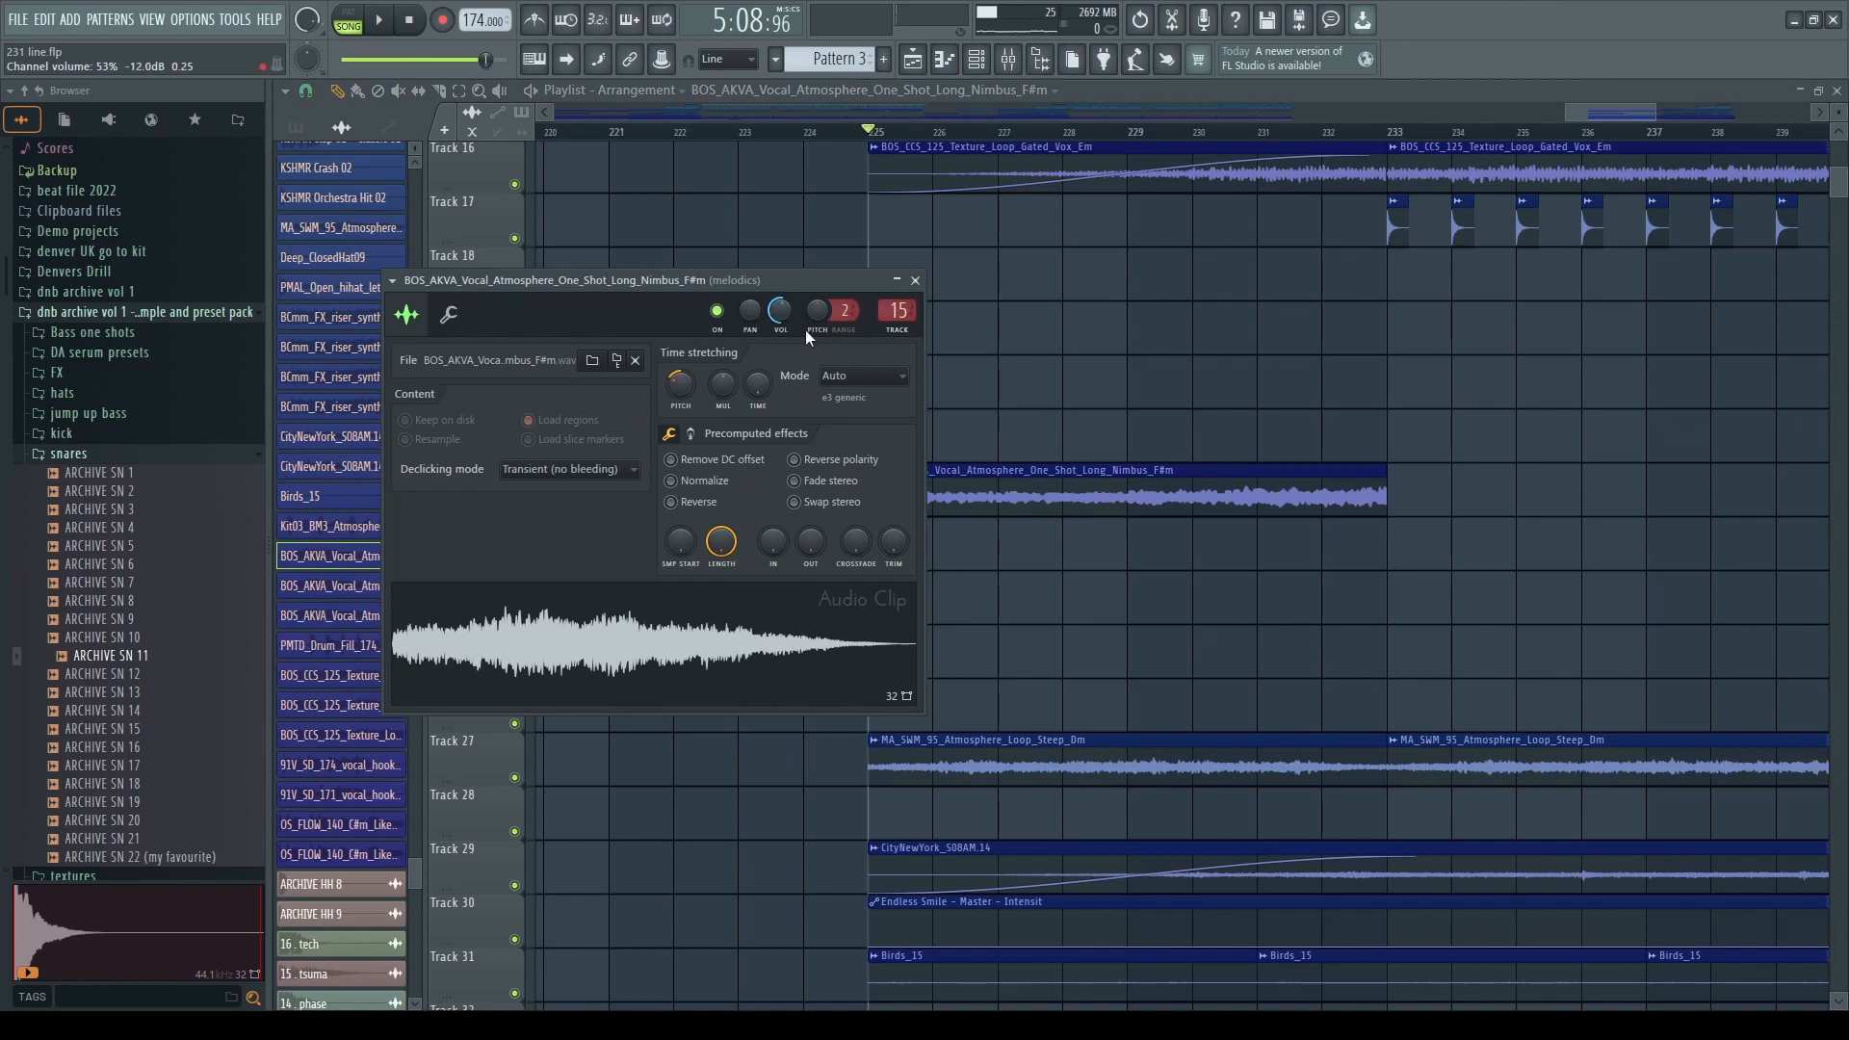
key("Escape")
scroll(1067, 509, "up", 2)
double_click(1008, 682)
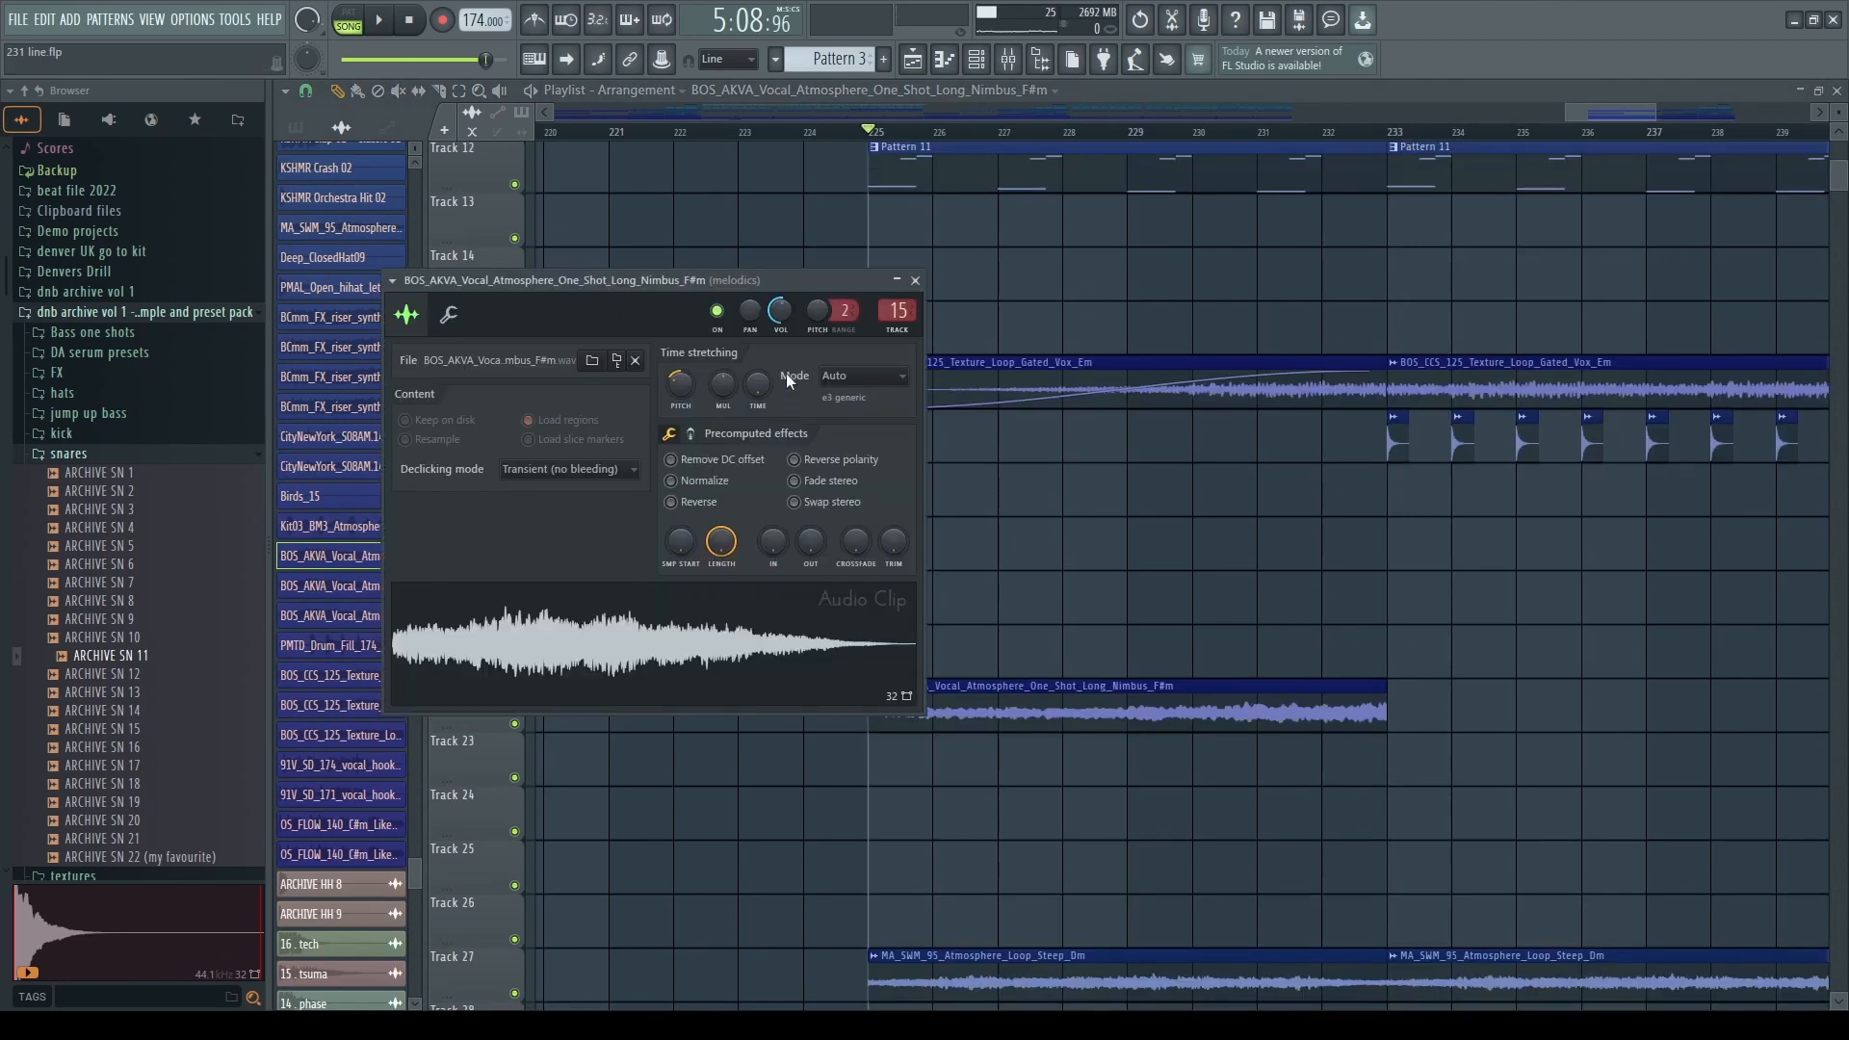
key("Escape")
- Solo Track 22 and audition the vocal atmosphere clip from bar 225
key("space")
key("space")
right_click(517, 726)
key("space")
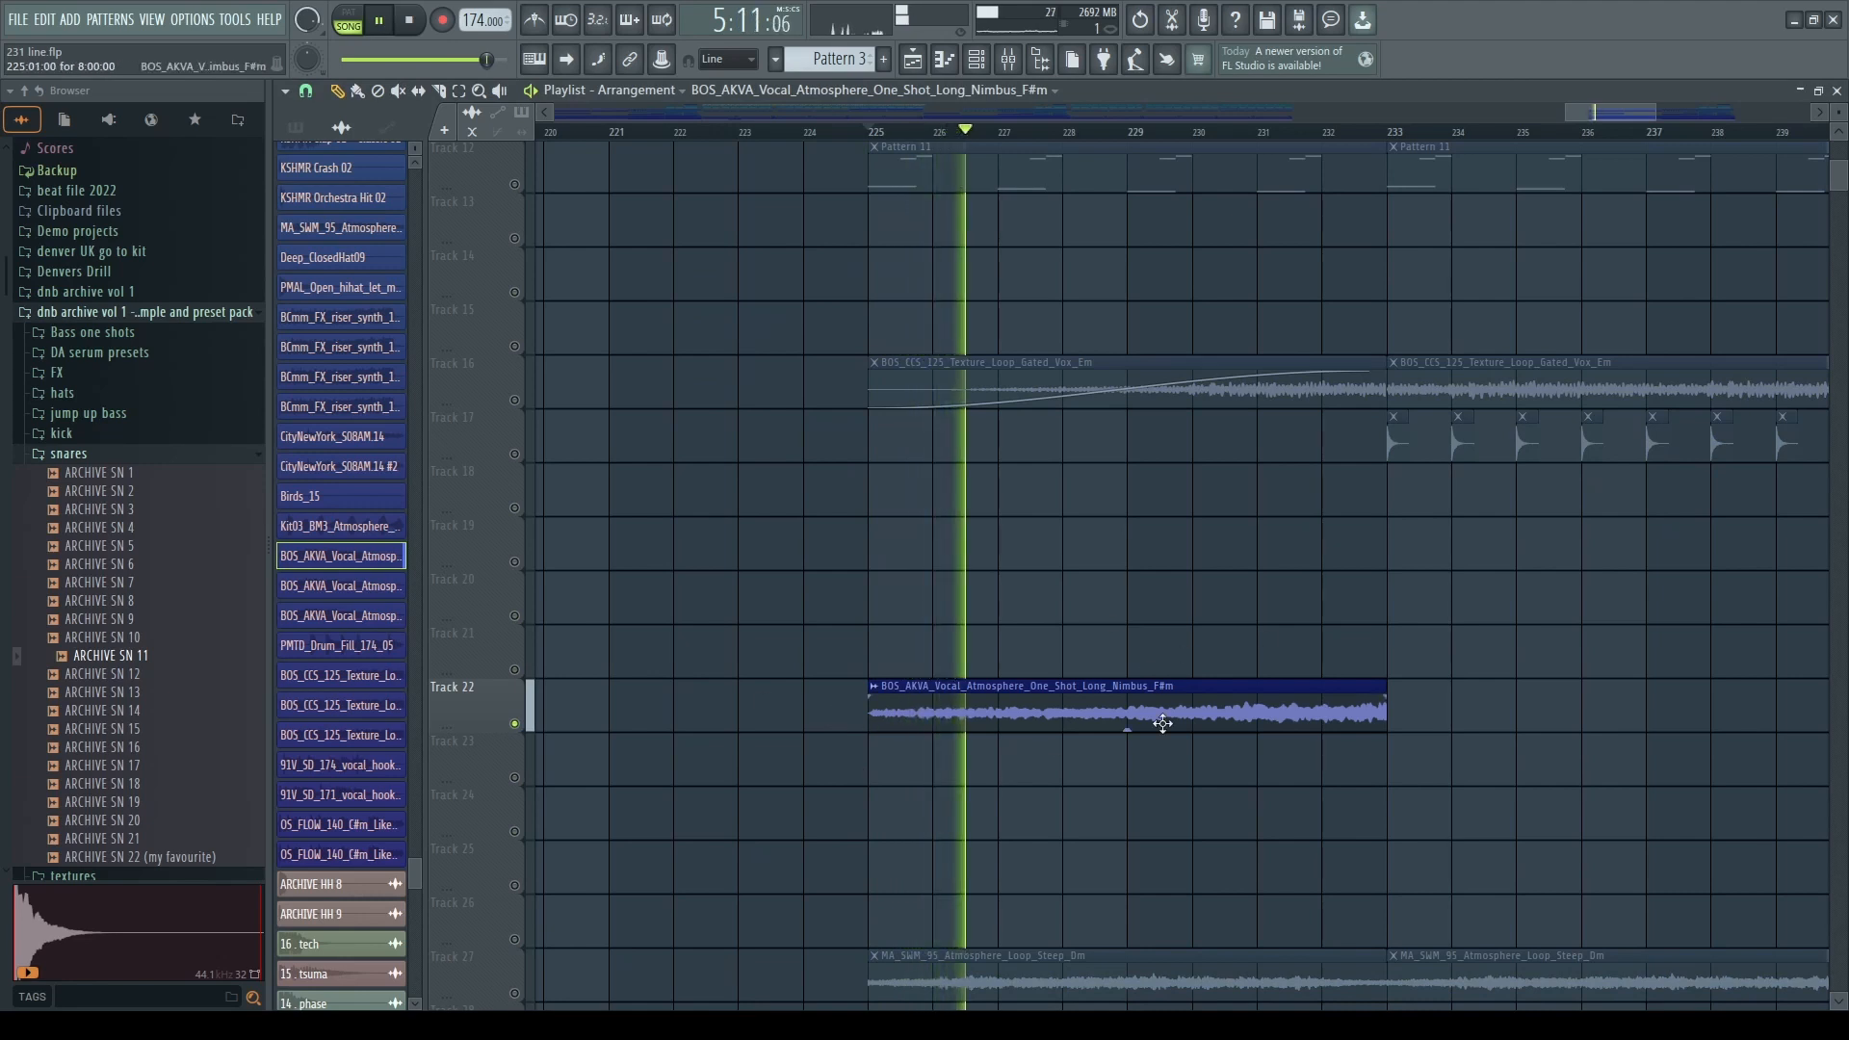
key("space")
- Show the vocal atmosphere clip's melodics mixer track and open its Fruity parametric EQ 2
scroll(469, 535, "up", 1)
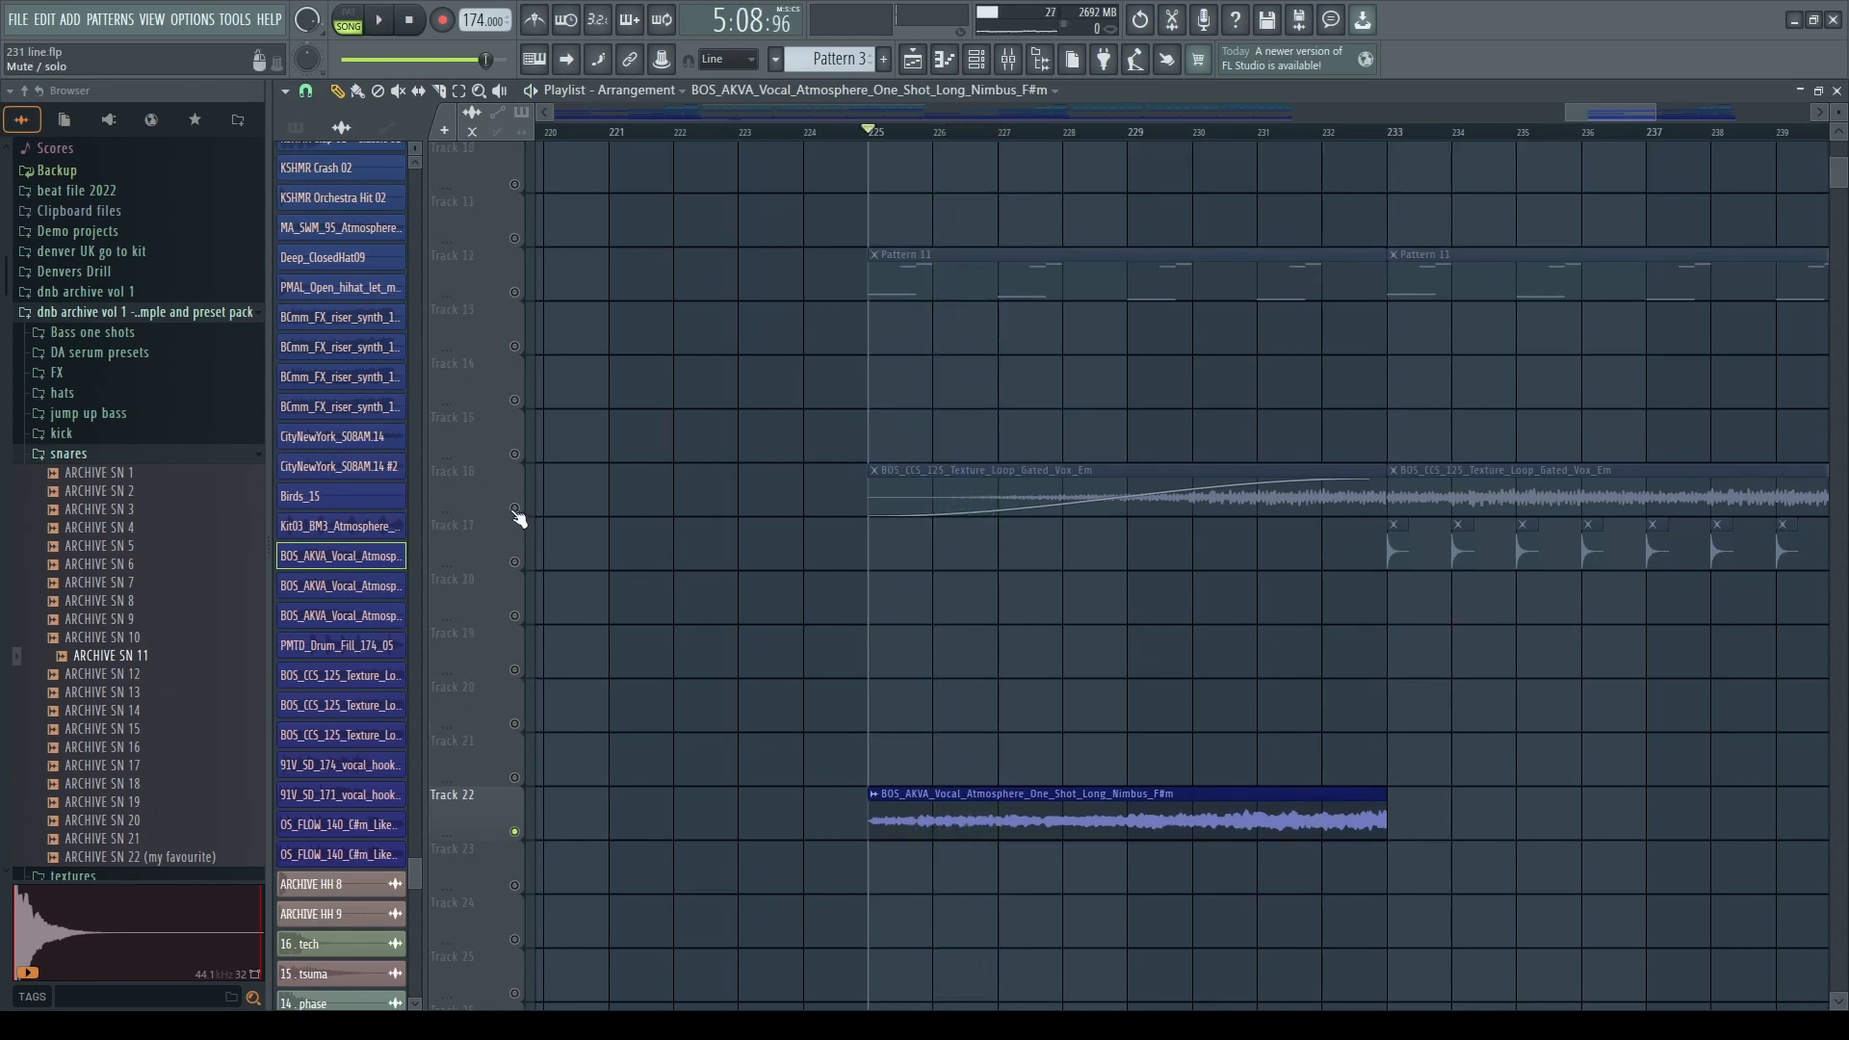
double_click(975, 817)
key("Escape")
left_click(1005, 59)
left_click(1463, 819)
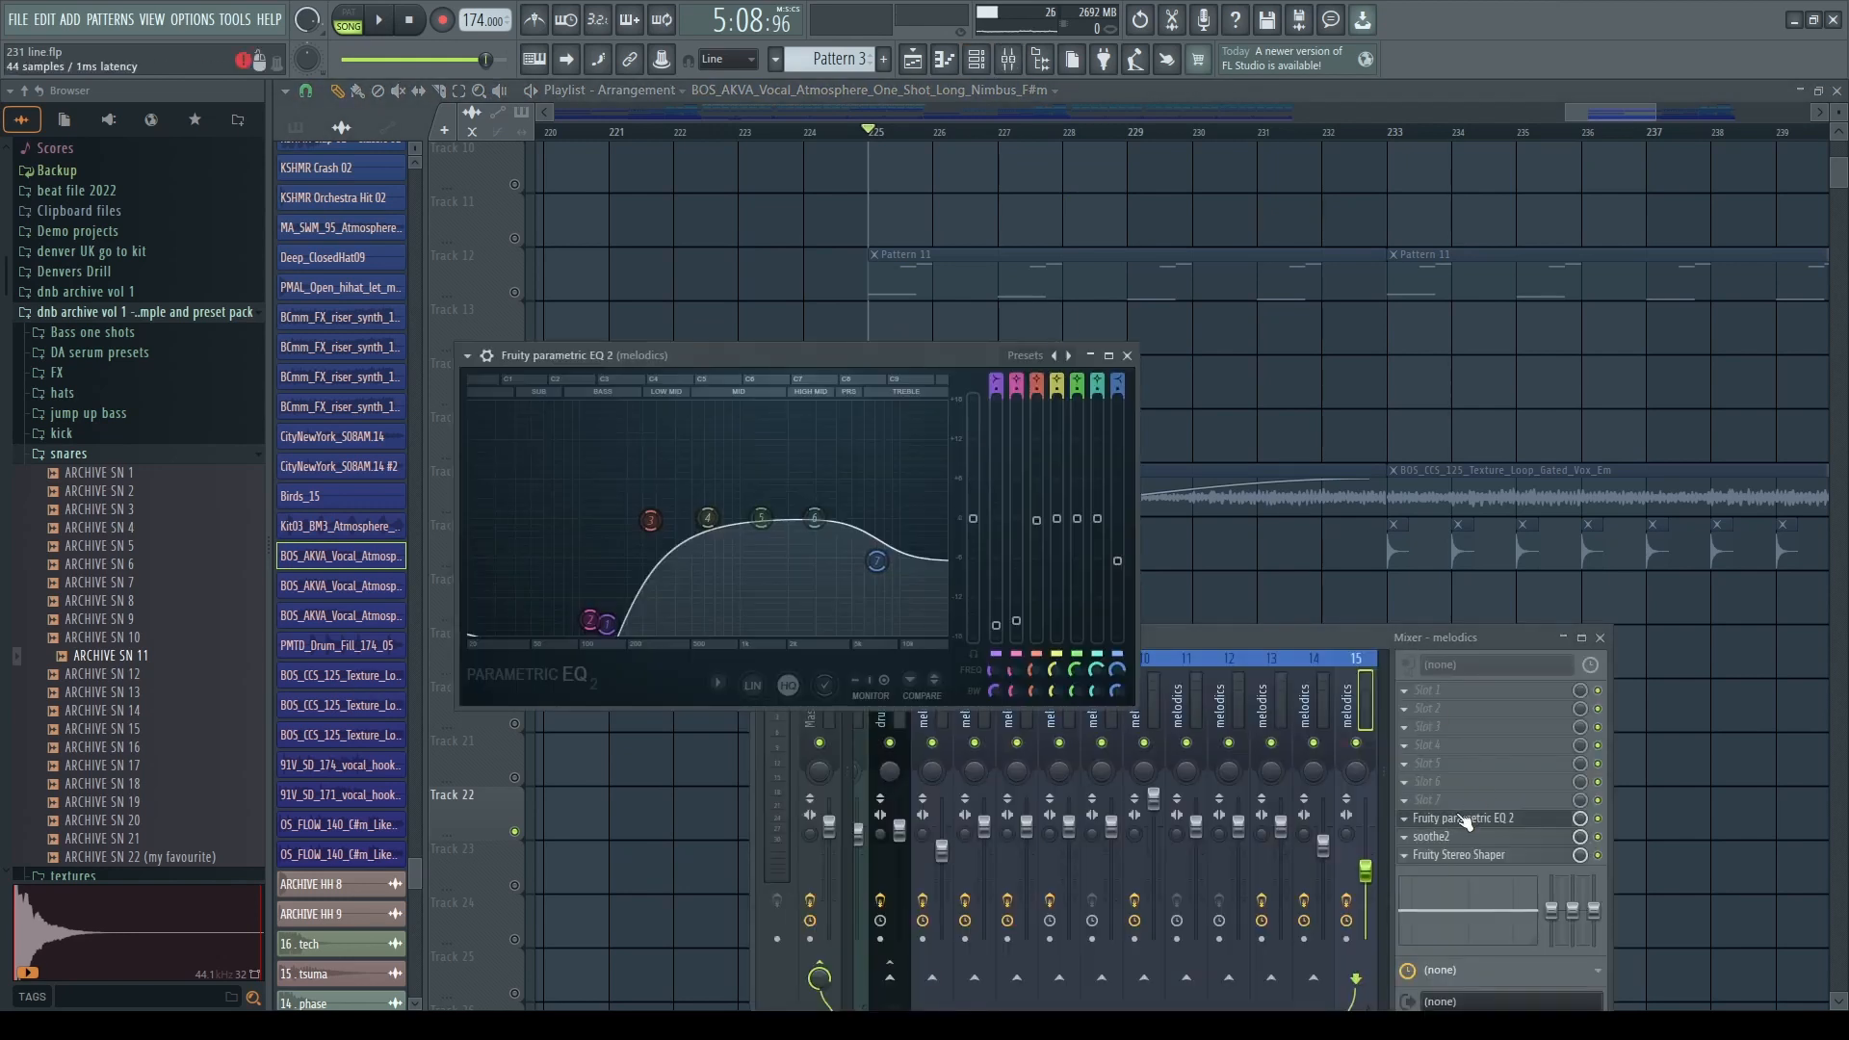
- Inspect soothe2 and Fruity Stereo Shaper on the vocal atmosphere's mixer track, and close the mixer
left_click(1470, 838)
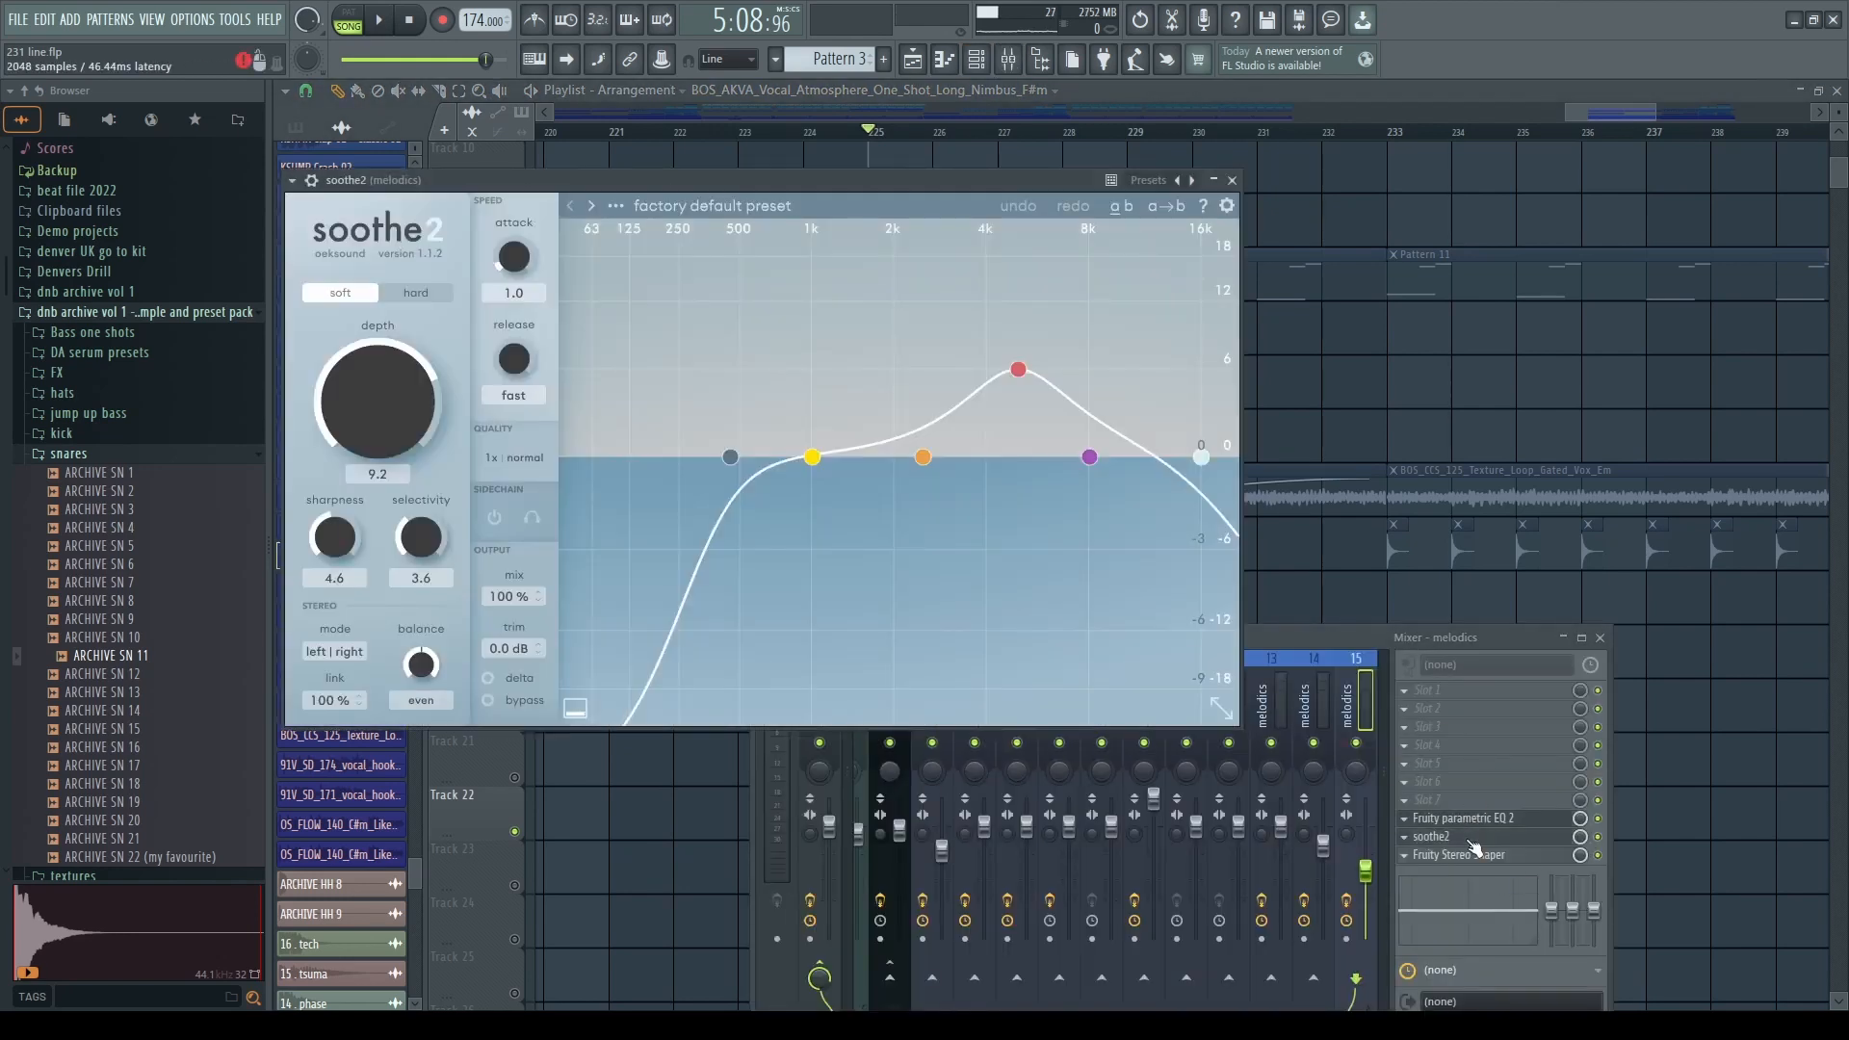
left_click(1469, 840)
left_click(1472, 856)
left_click(1472, 857)
left_click(1645, 701)
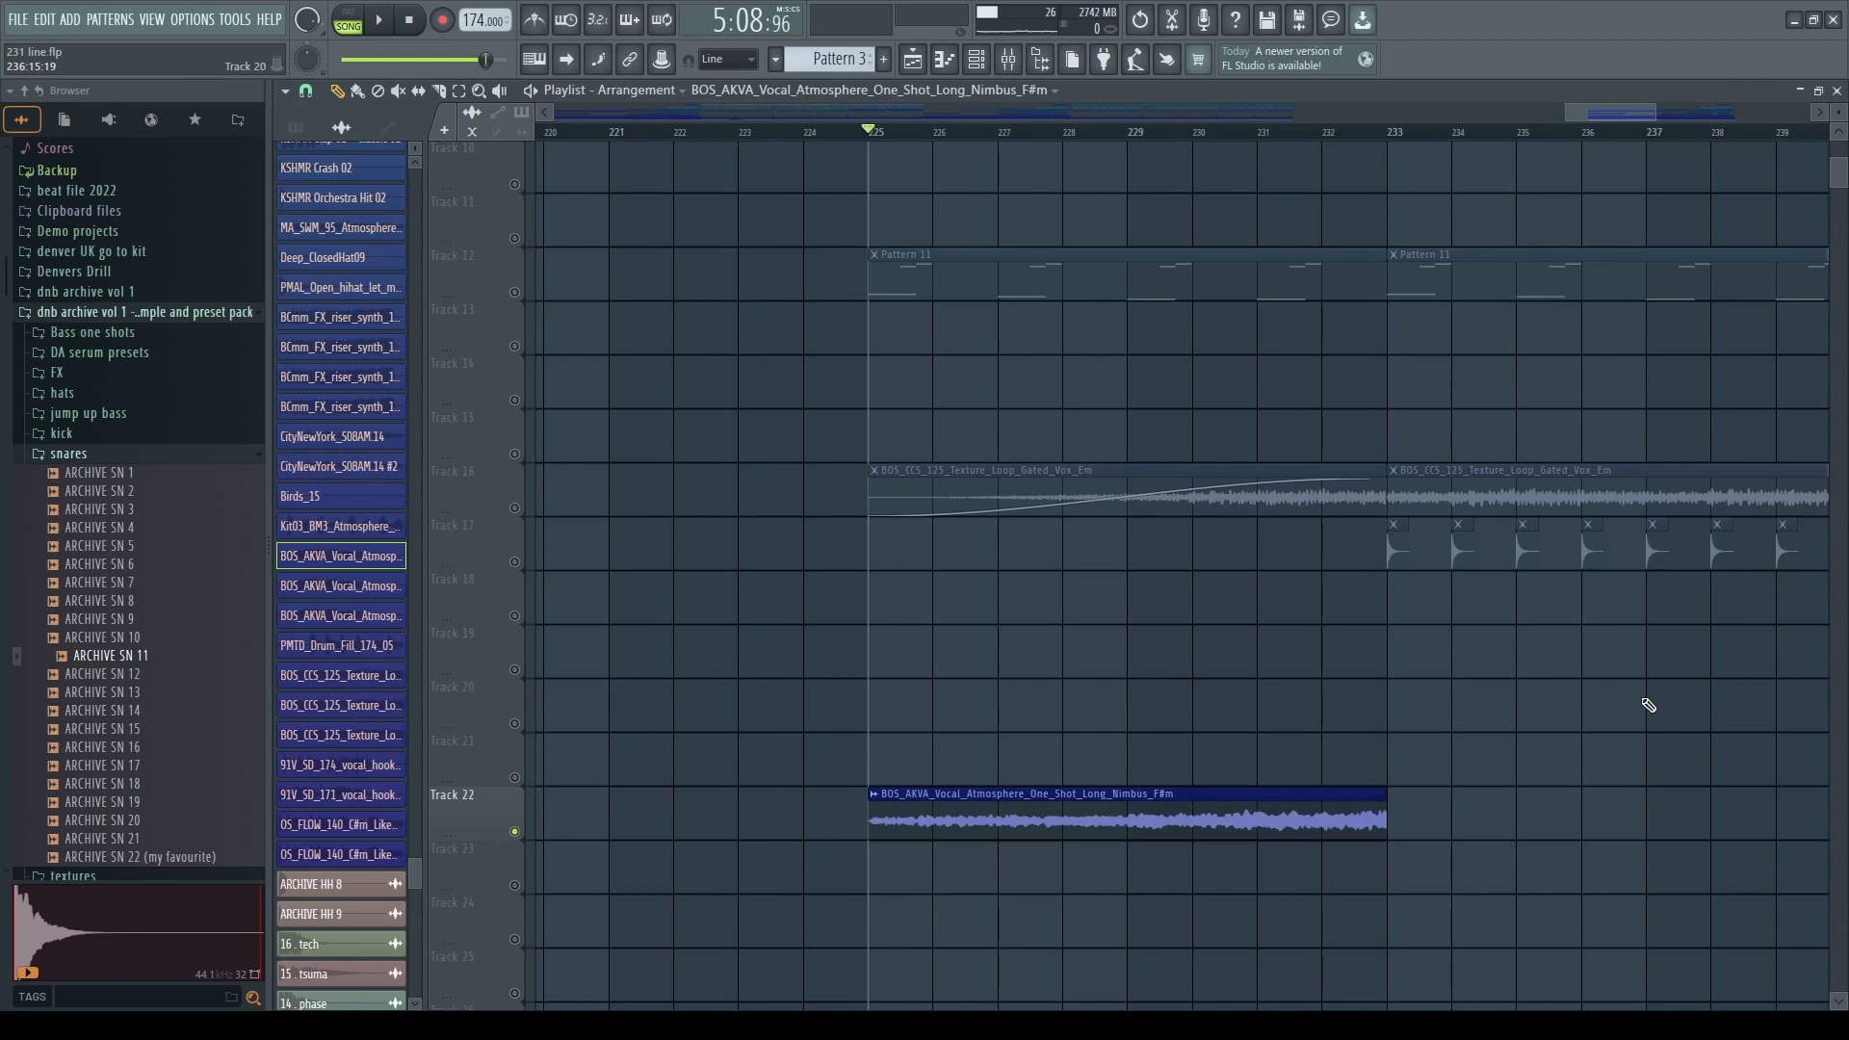
- Unmute Track 16, audition its gated vox loop with the vocal atmosphere, and unmute Tracks 12 and 17
left_click(514, 508)
key("space")
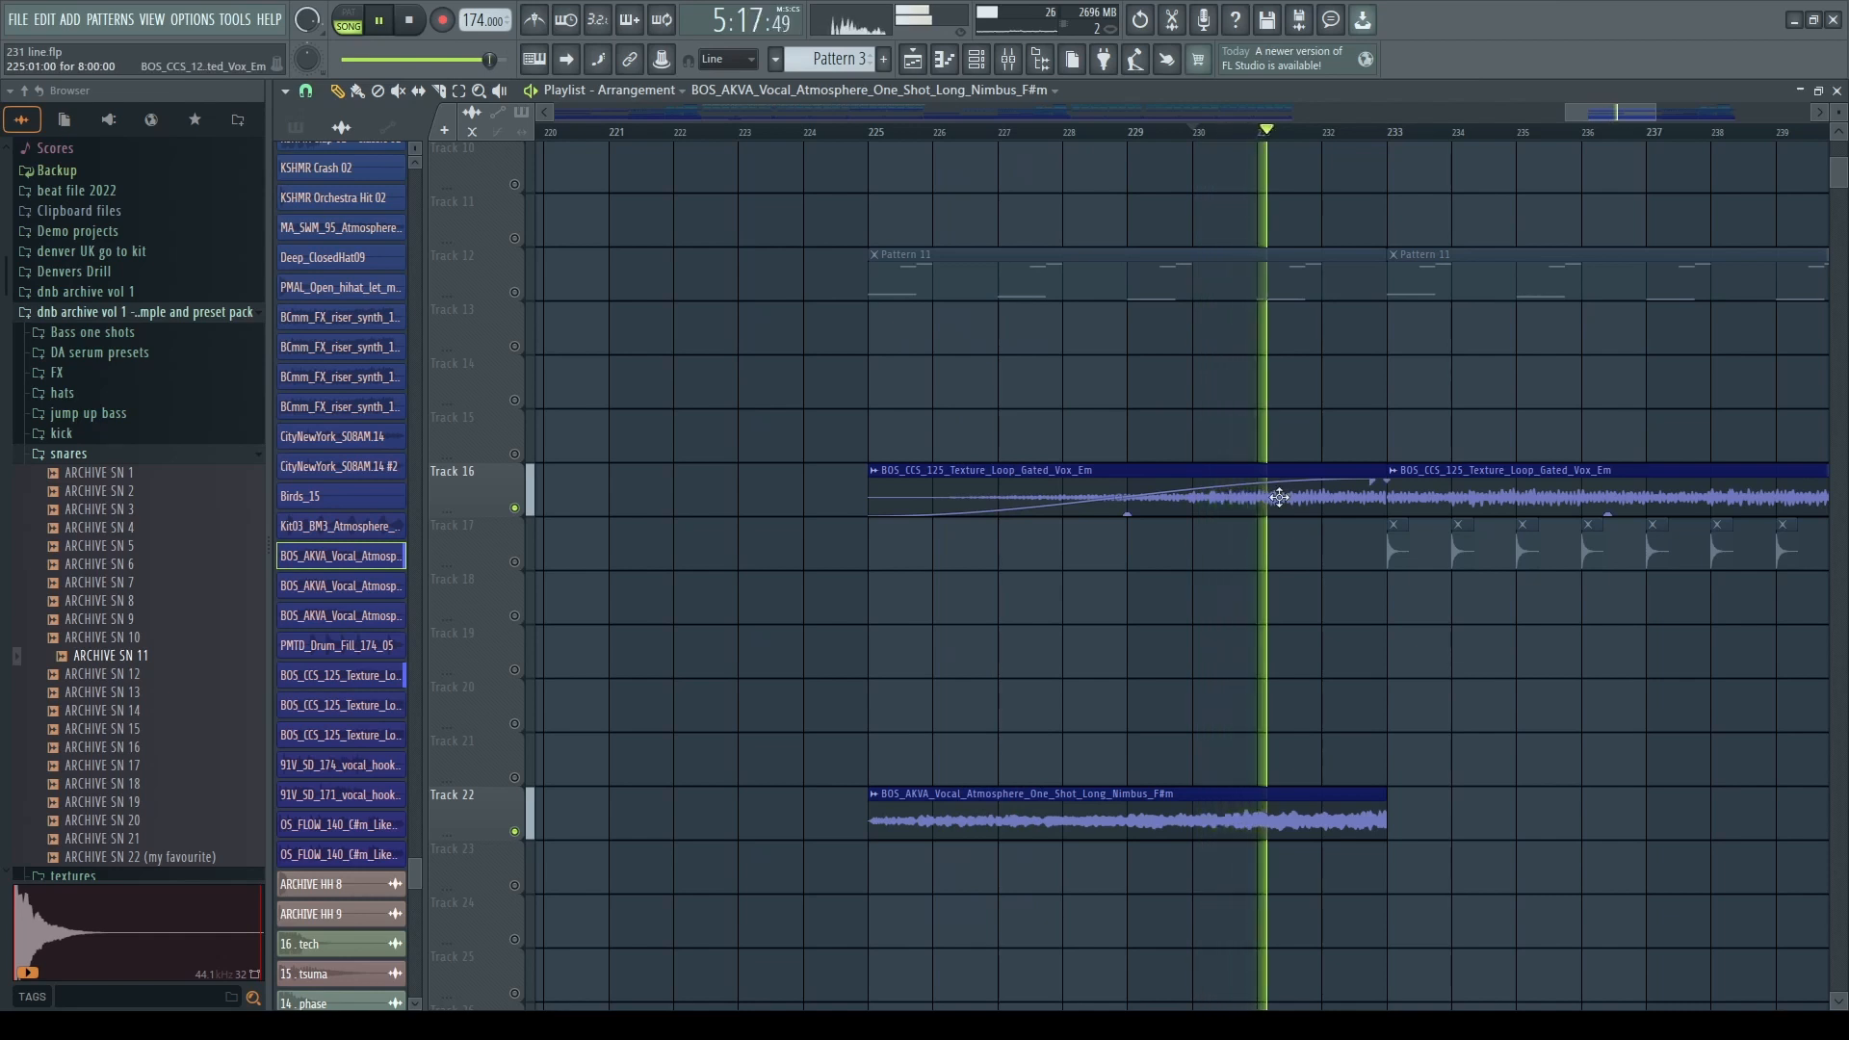
key("space")
left_click(515, 292)
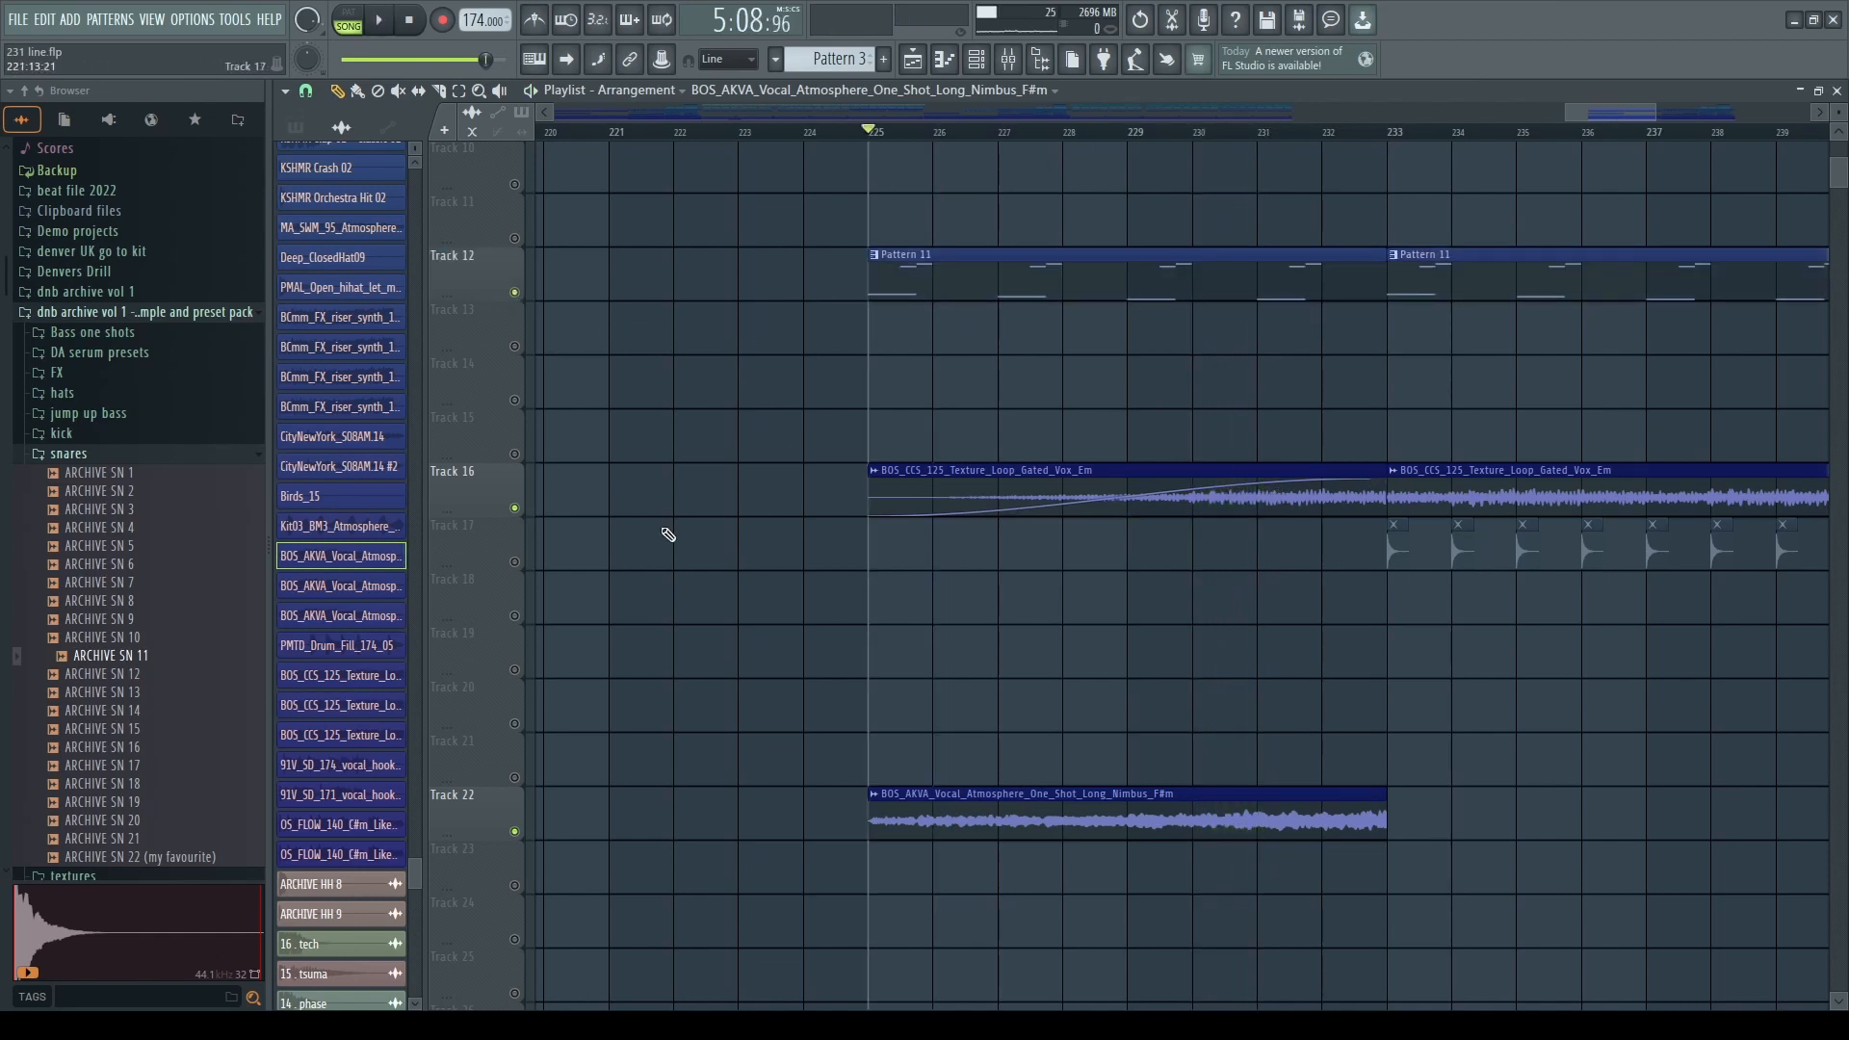
left_click(516, 562)
- Select Pattern 11 from Track 12, start playback, and open its Serum #5 instrument from the channel rack
left_click(973, 285)
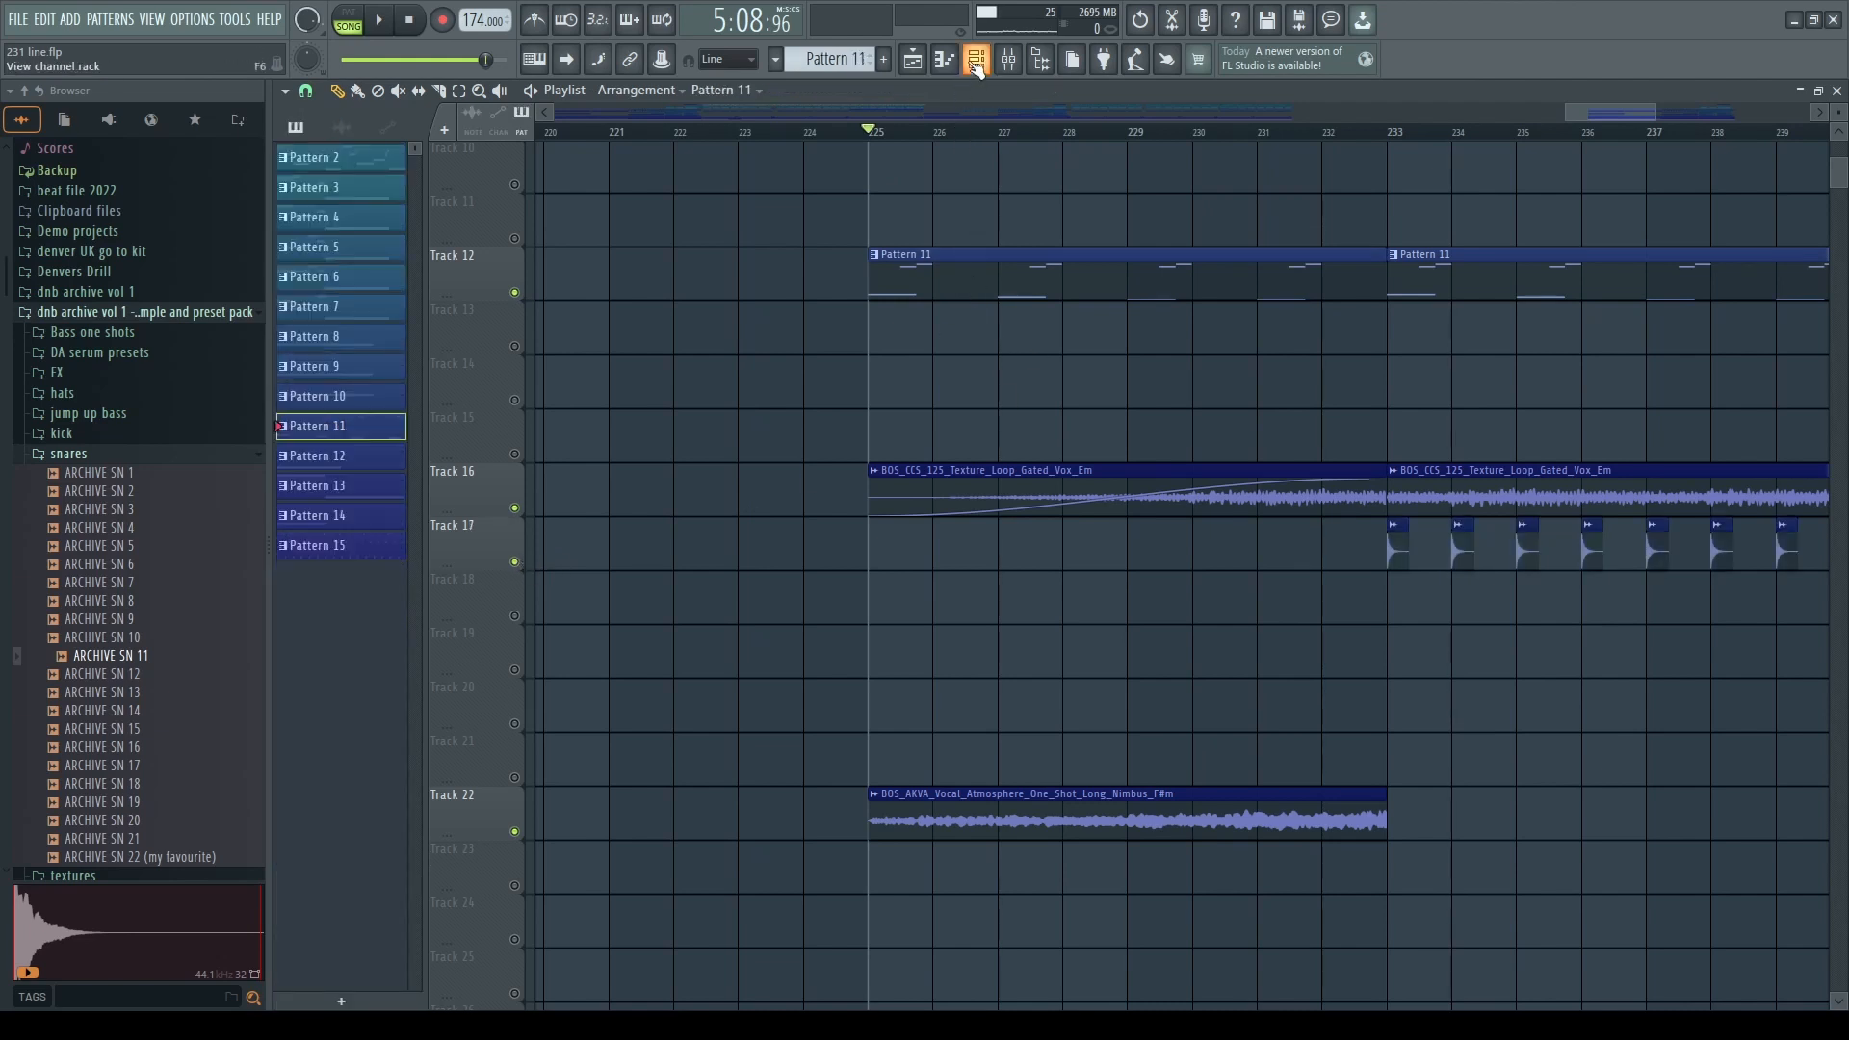
key("F6")
key("space")
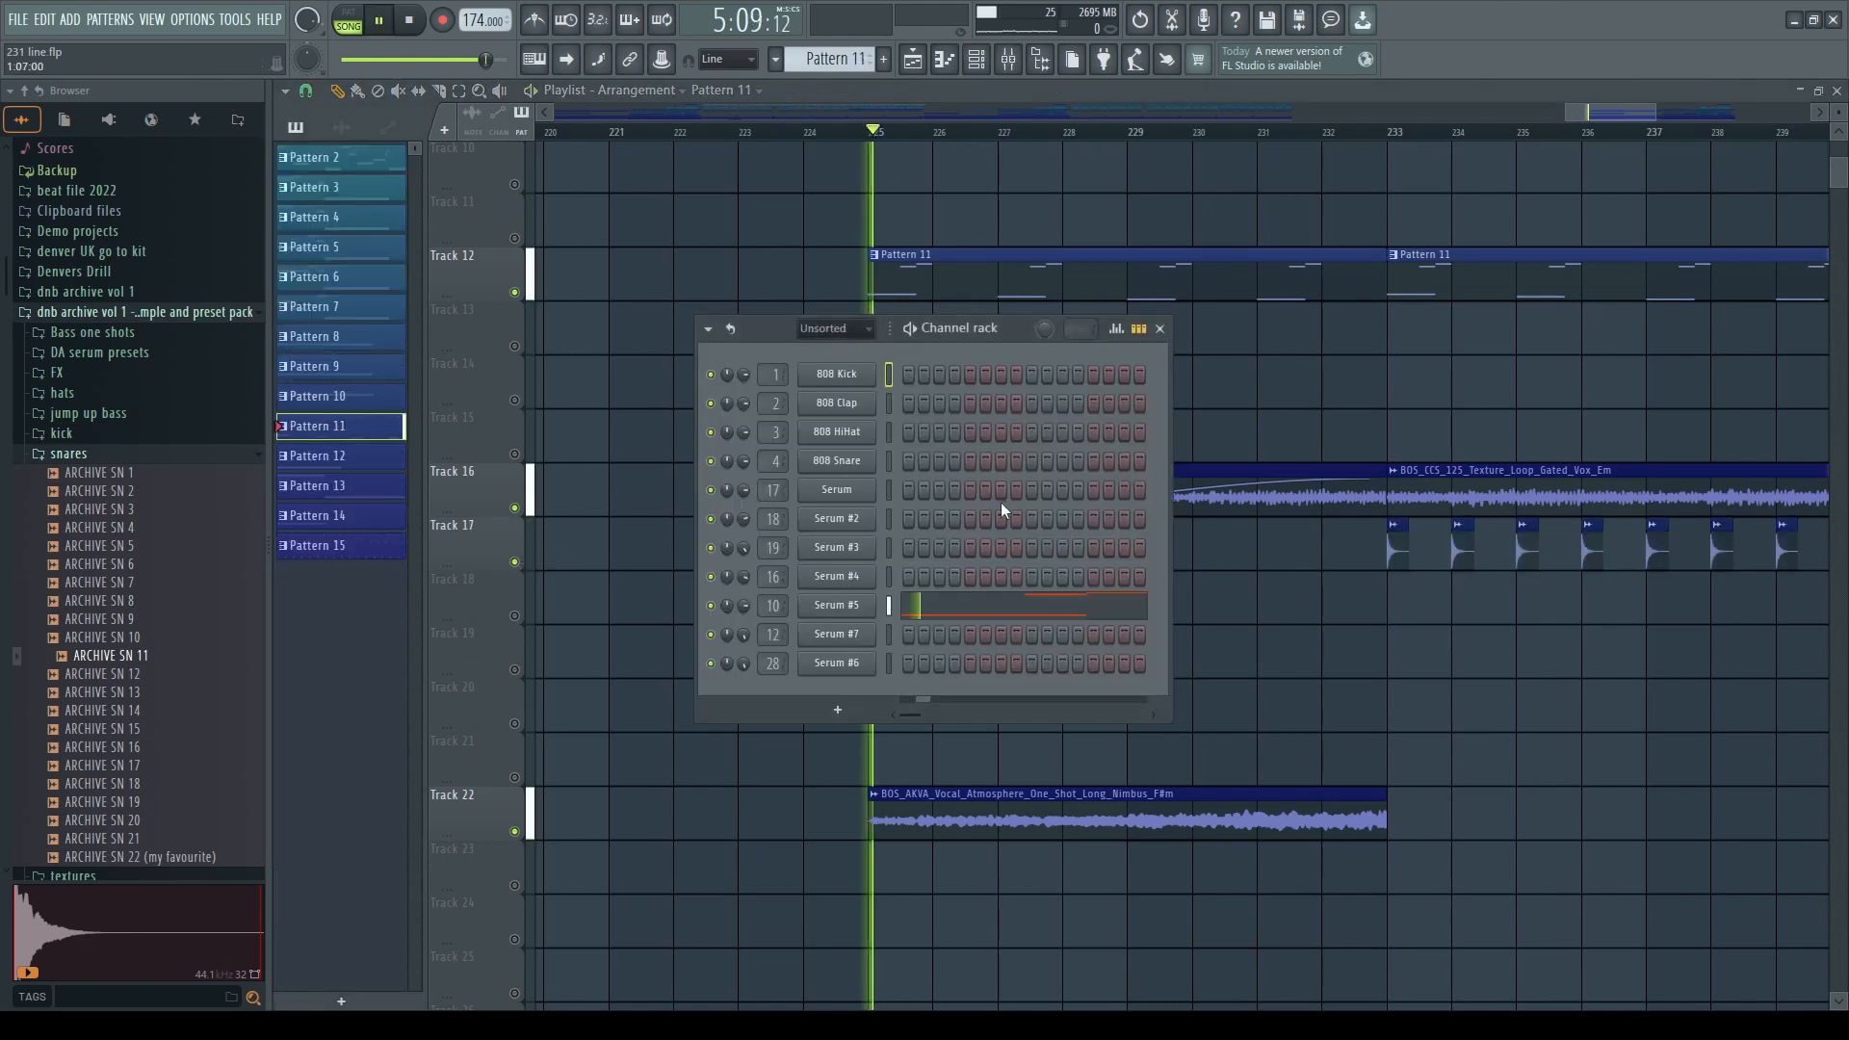
left_click(856, 607)
left_click_drag(591, 229, 965, 290)
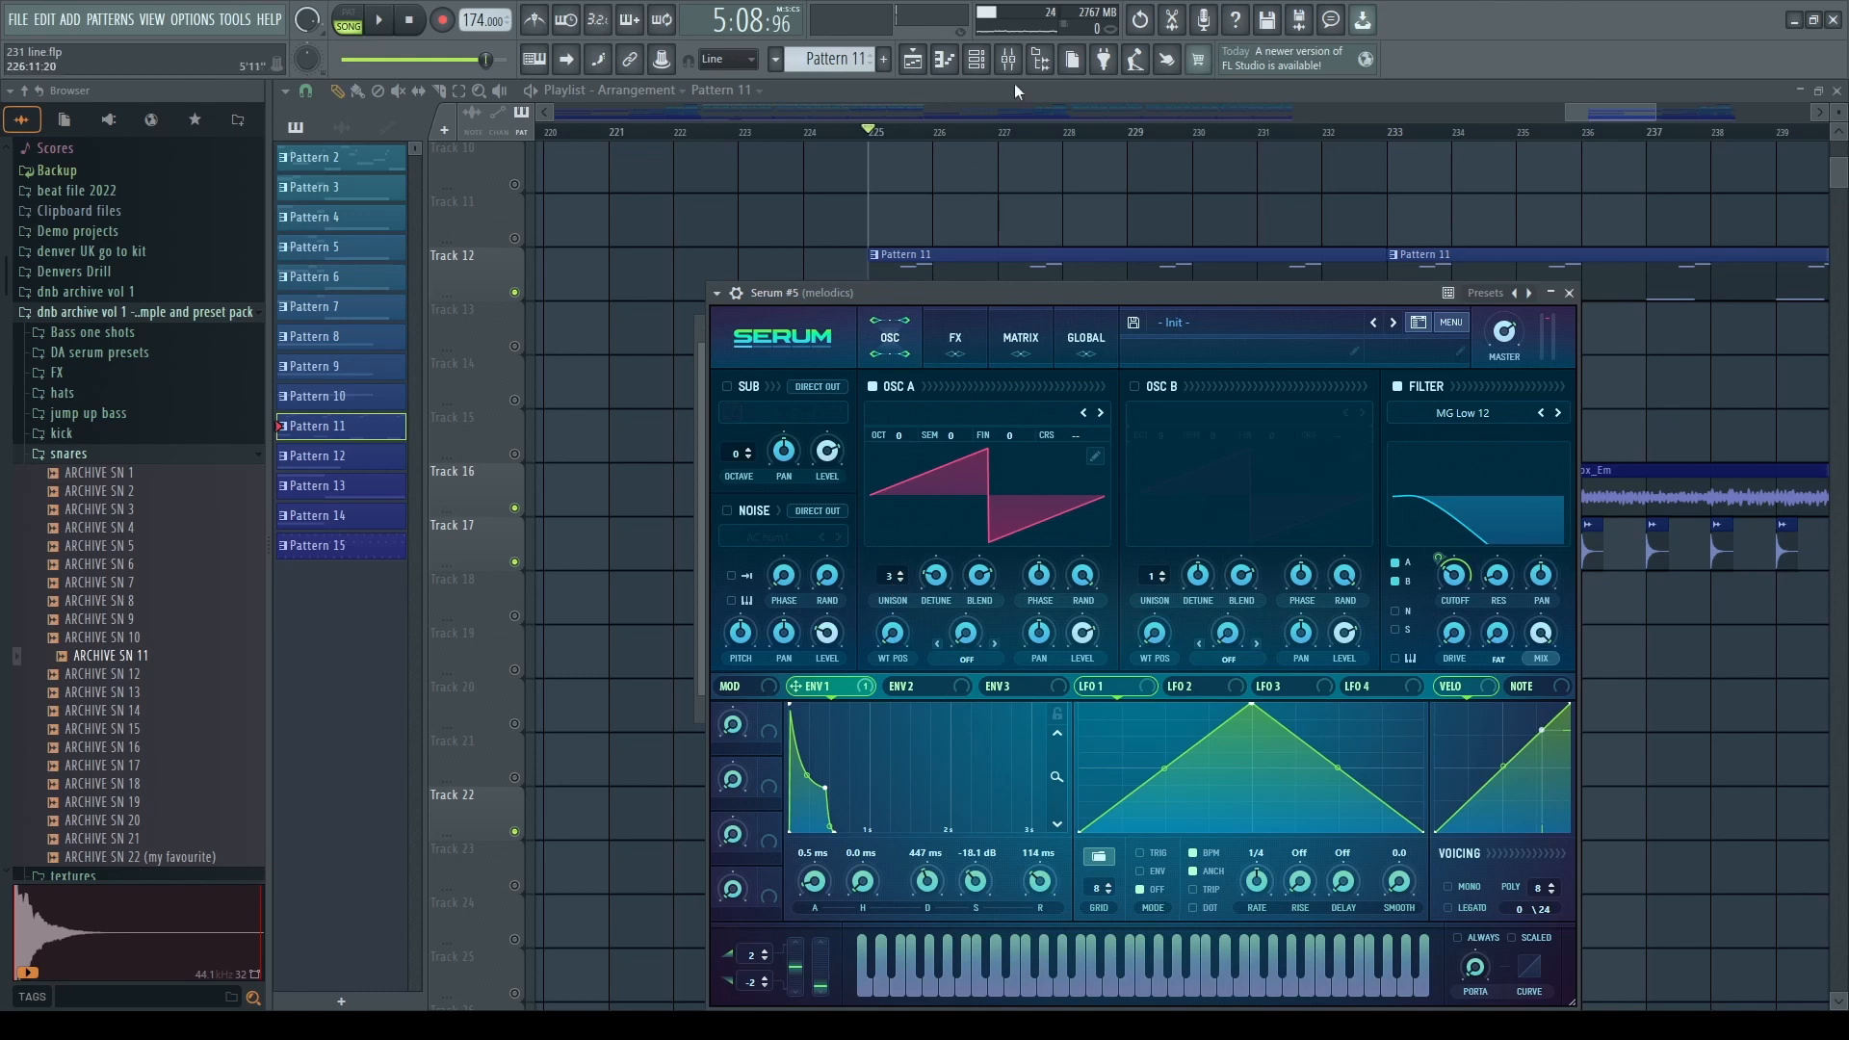
- Inspect Timeless 3 on the Serum #5 mixer track and close the plugin
left_click(1008, 59)
key("space")
left_click(1468, 843)
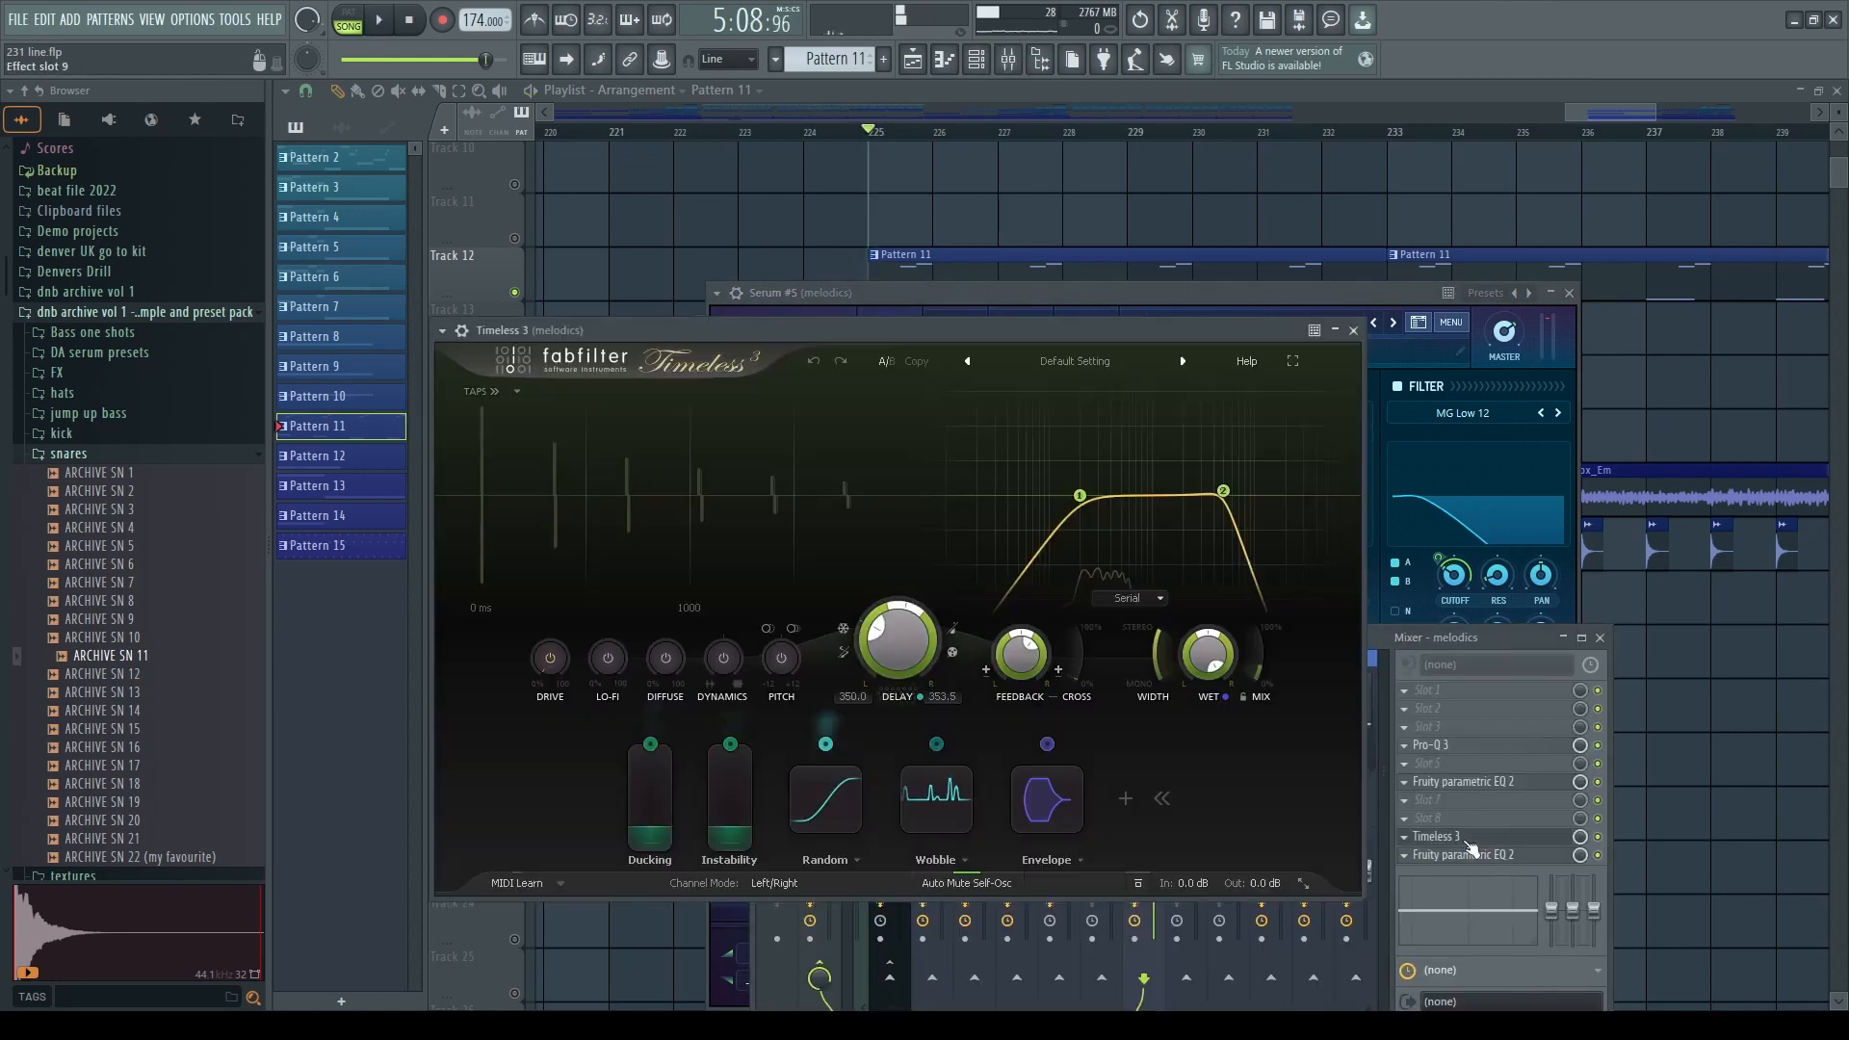
left_click(1471, 838)
- Inspect both Fruity parametric EQ 2 instances on the Serum #5 mixer track, and close the open windows
left_click(1488, 782)
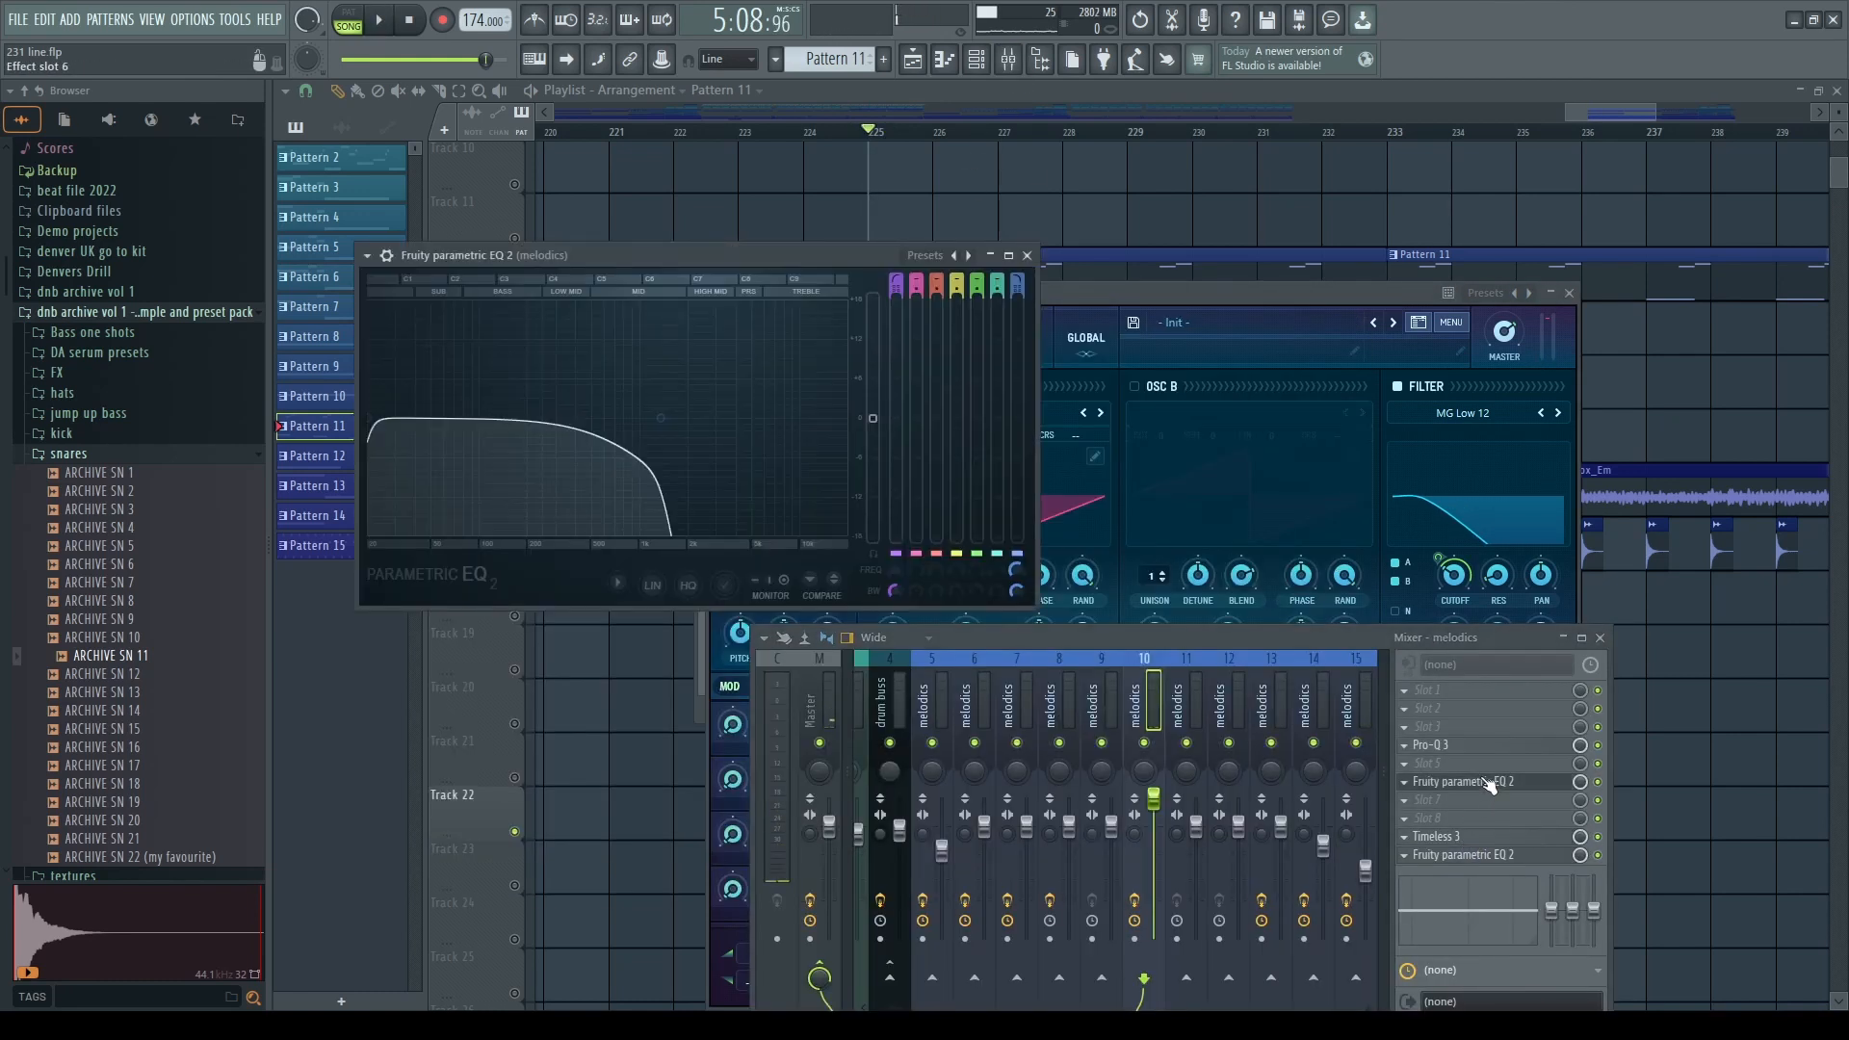
left_click(1490, 784)
left_click(1476, 856)
left_click(1478, 857)
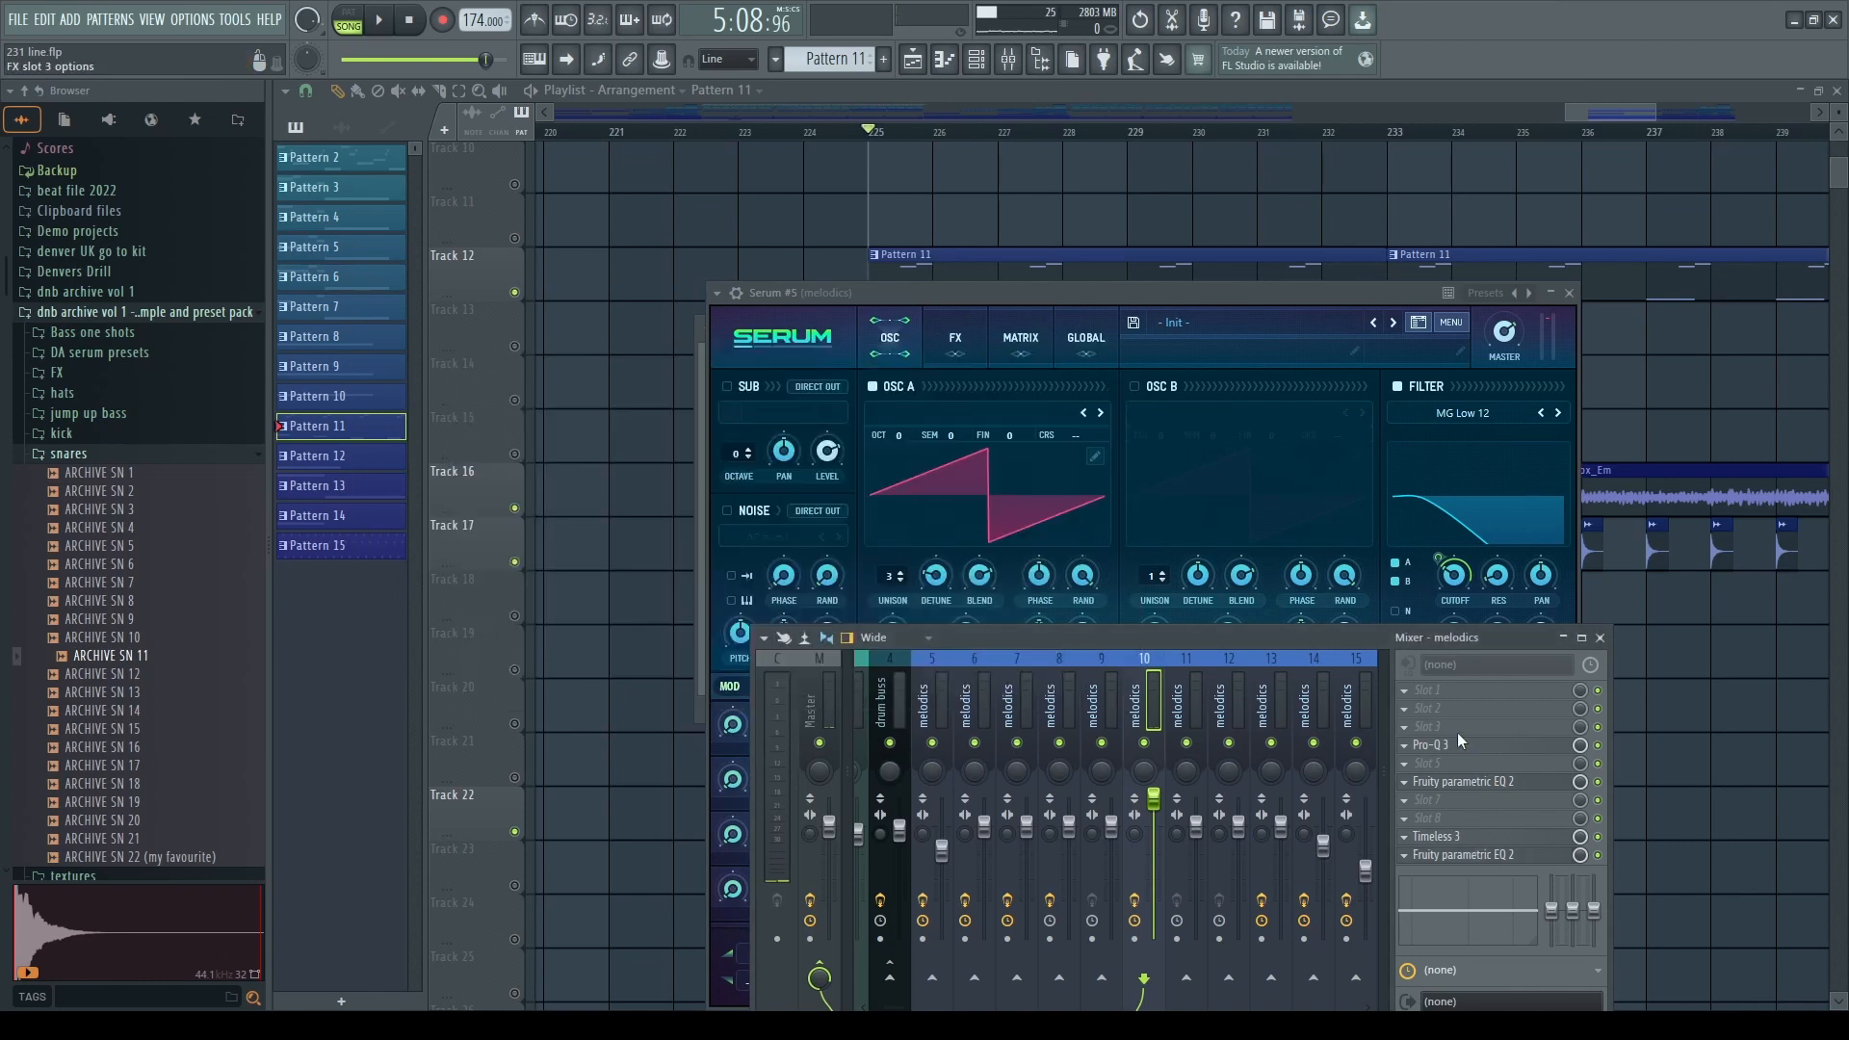
right_click(1705, 710)
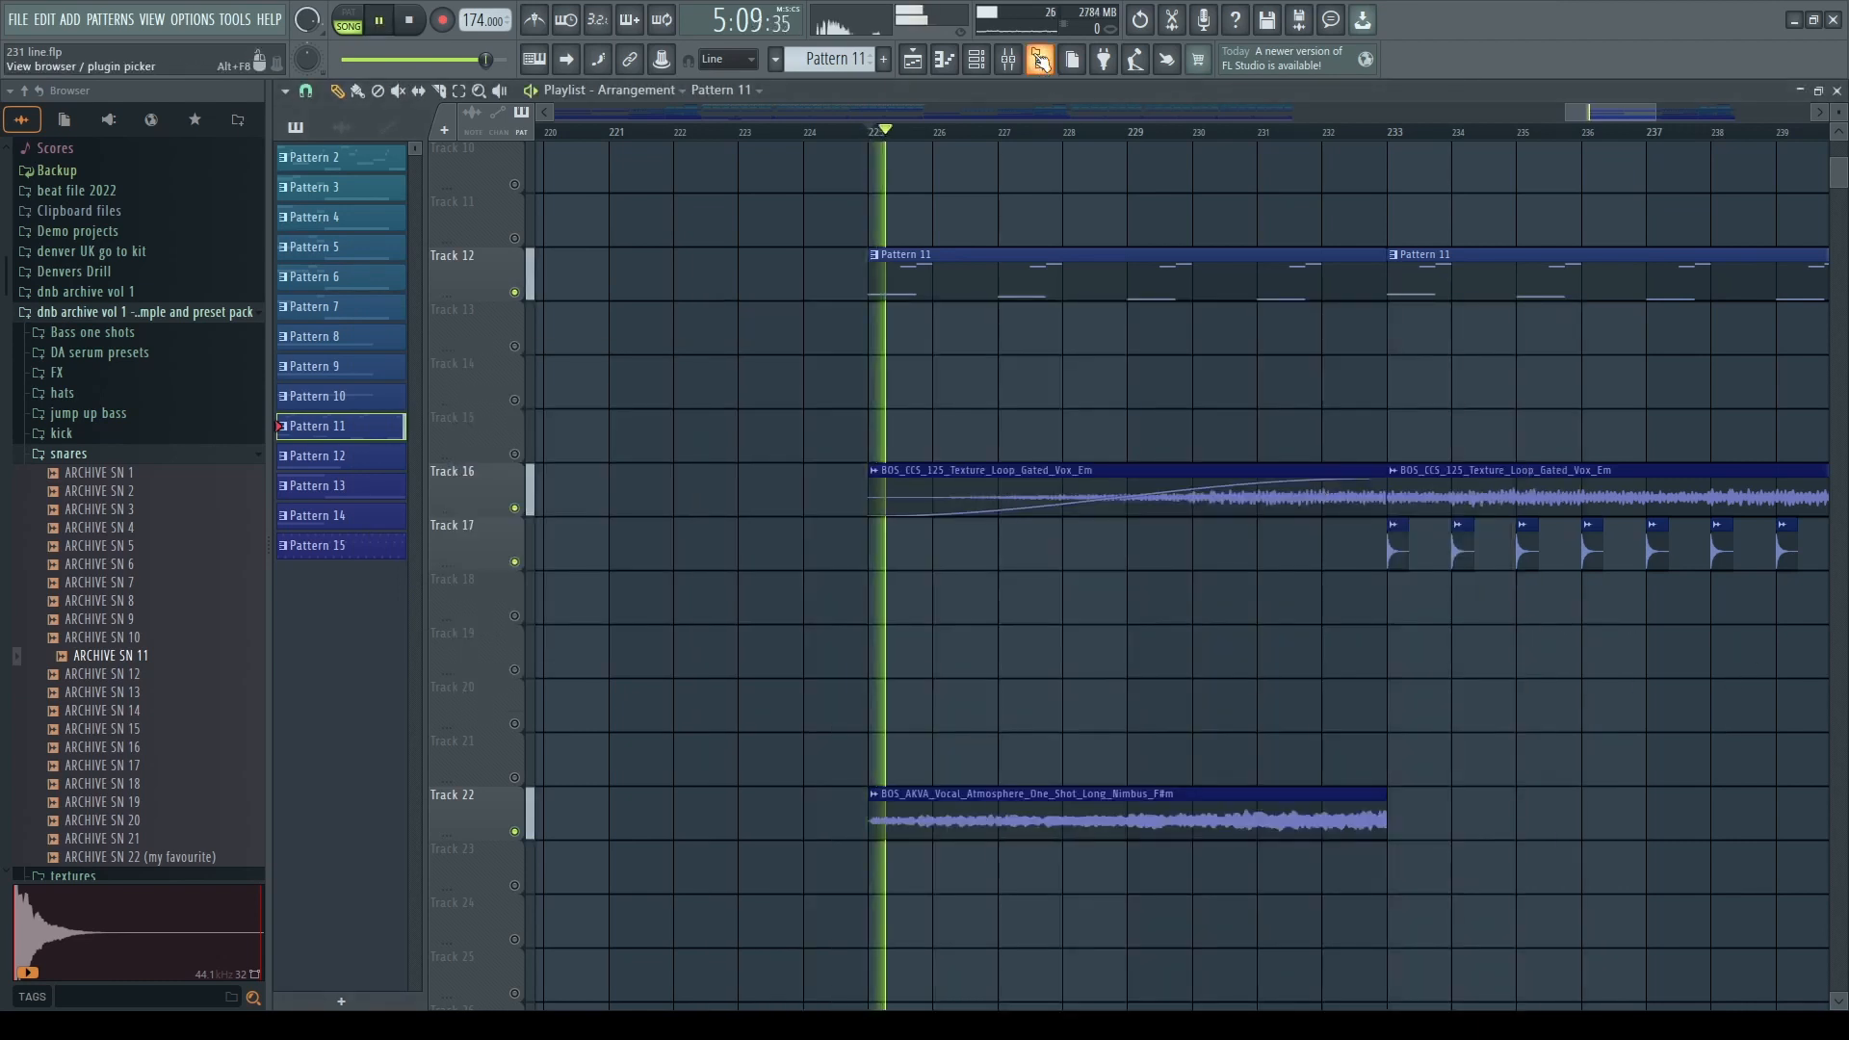
- Close the mixer, unmute Track 27, and play its atmosphere loop together with the other intro layers
key("F9")
right_click(1115, 592)
scroll(1098, 603, "down", 7)
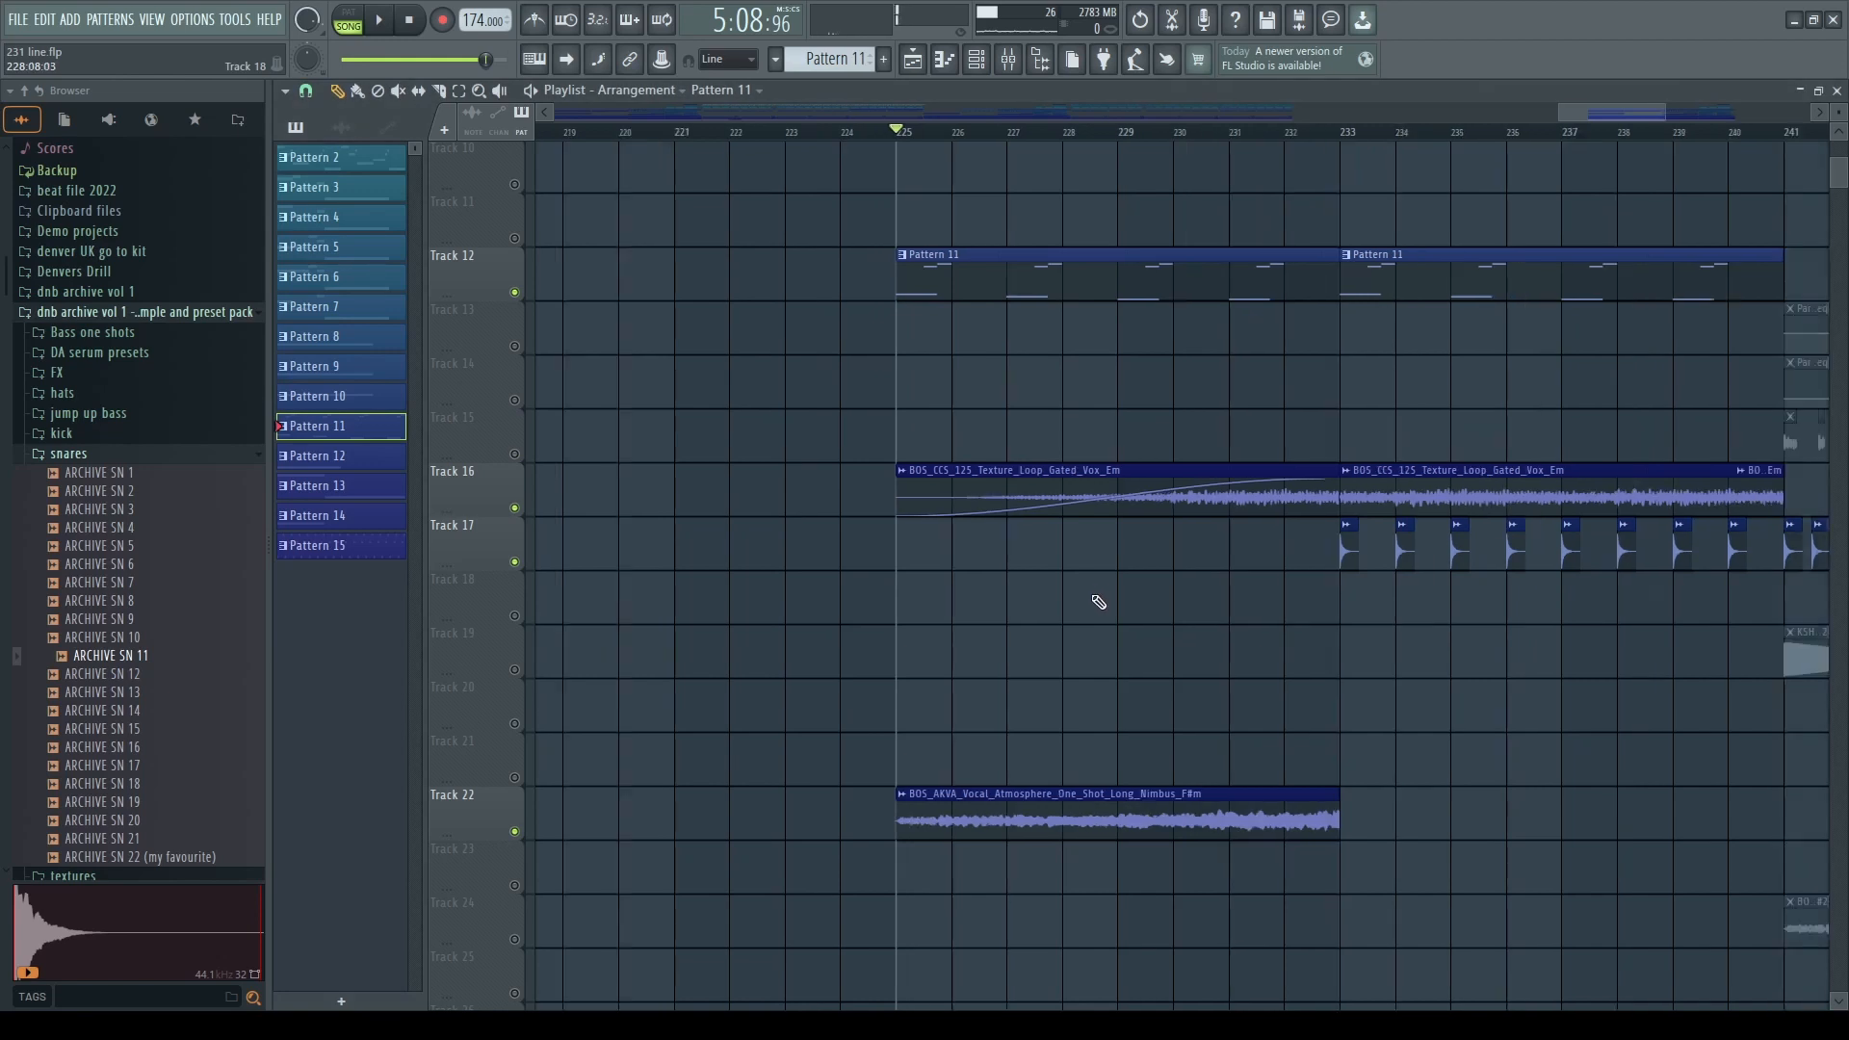
scroll(1098, 603, "down", 6)
scroll(1402, 625, "up", 3)
scroll(1296, 631, "up", 4)
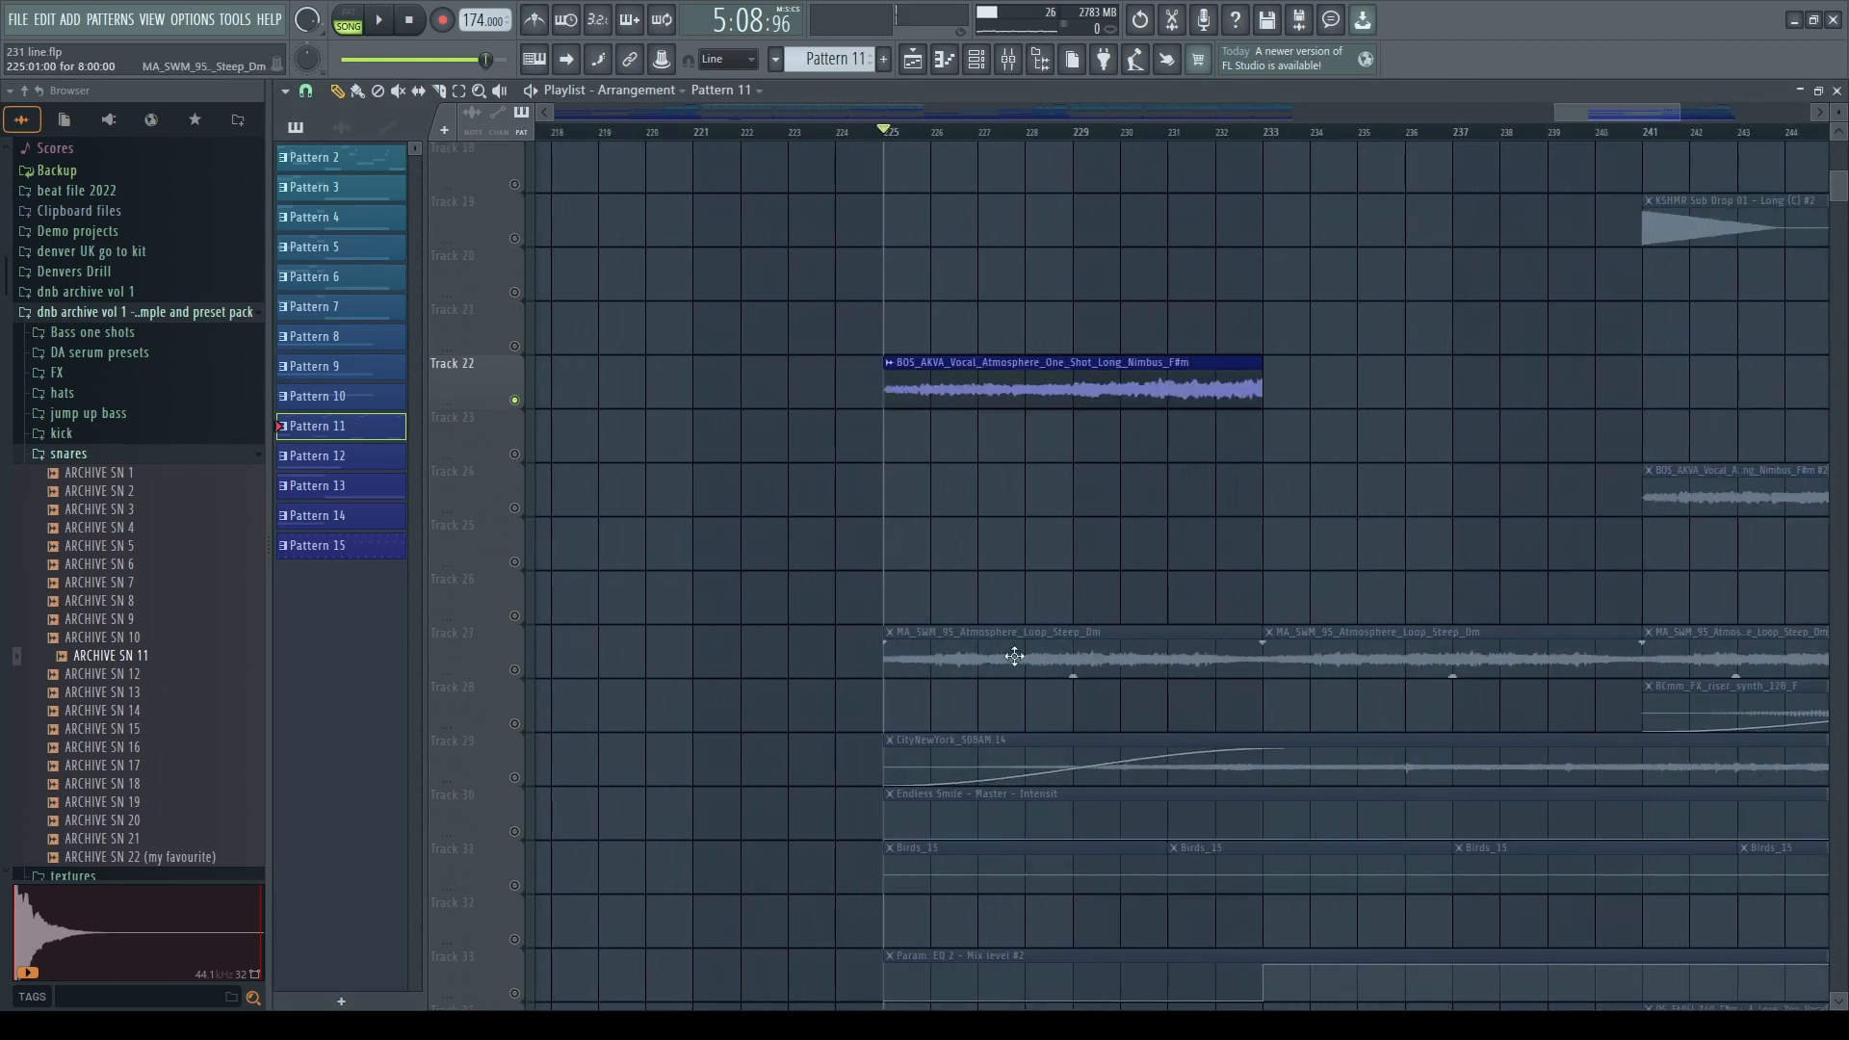
scroll(1016, 660, "down", 3)
left_click(515, 507)
key("space")
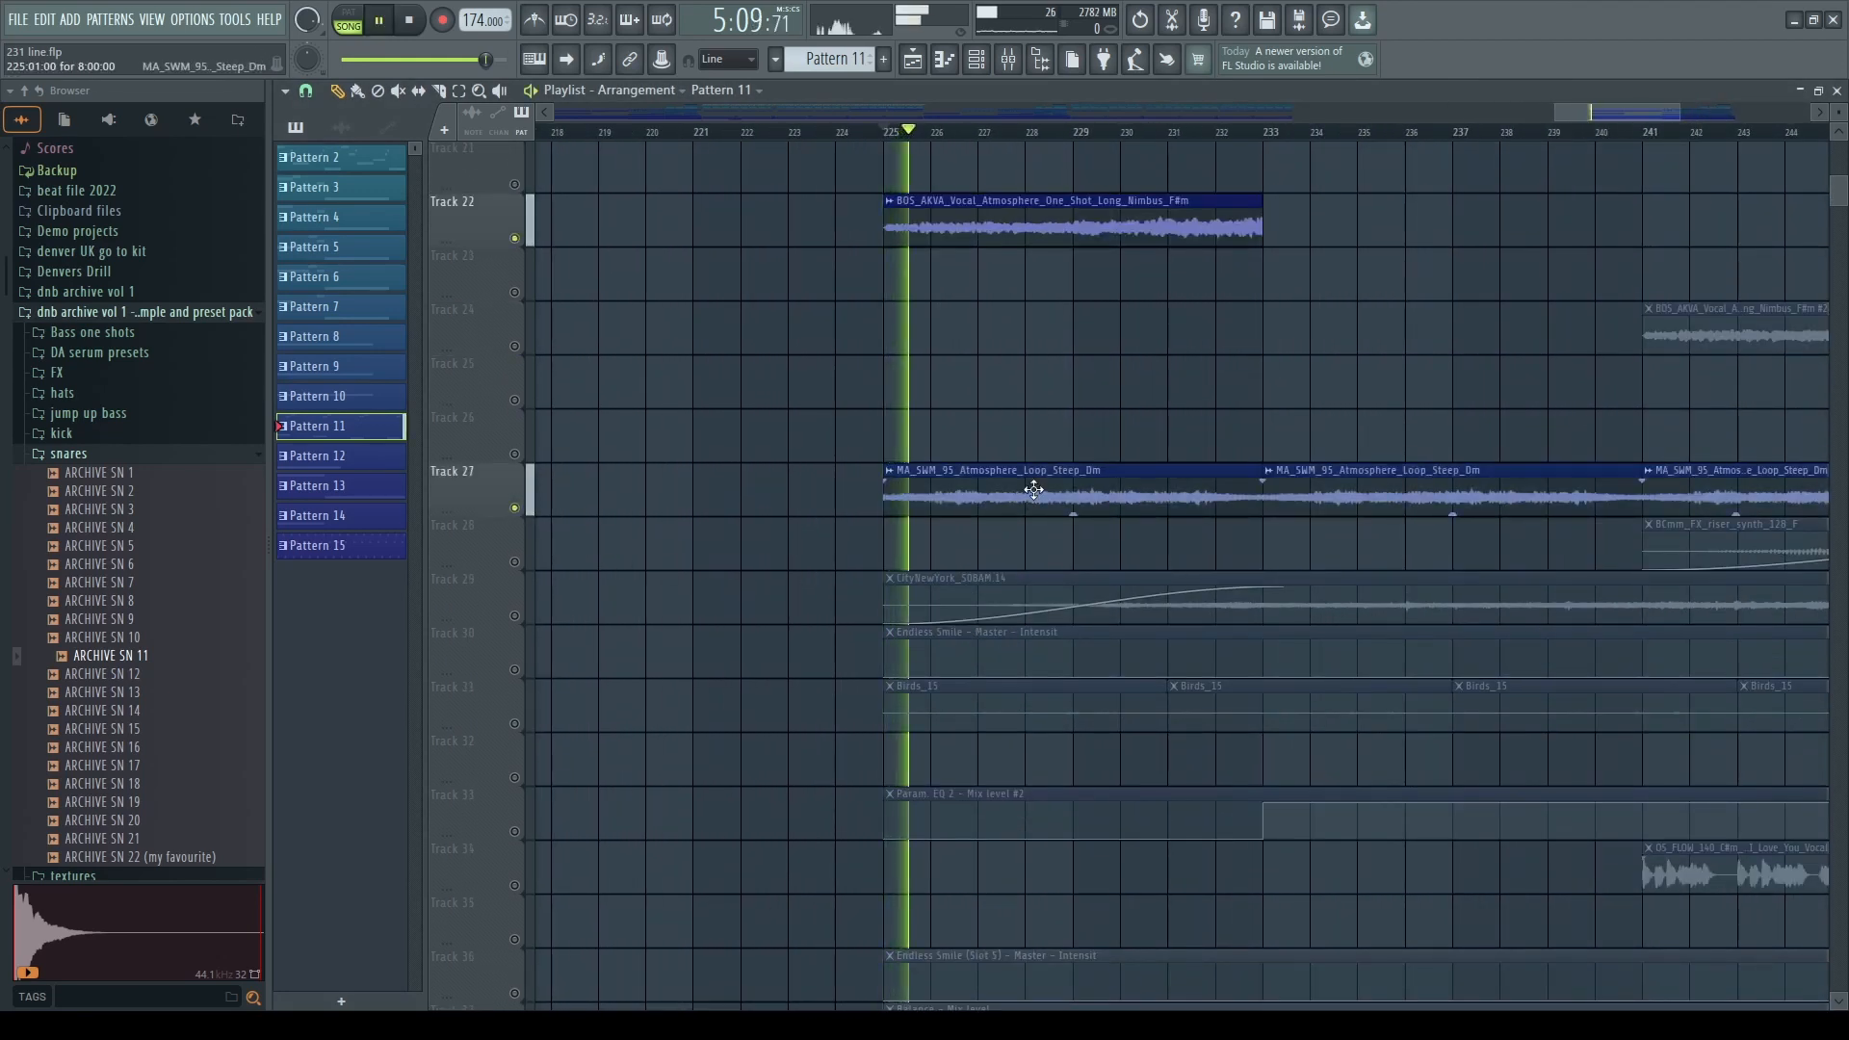
- Inspect the MA_SWM_95_Atmosphere_Loop_Steep_Dm clip's settings, solo Track 27, and bring every track back into the mix
double_click(1032, 489)
key("Escape")
right_click(515, 509)
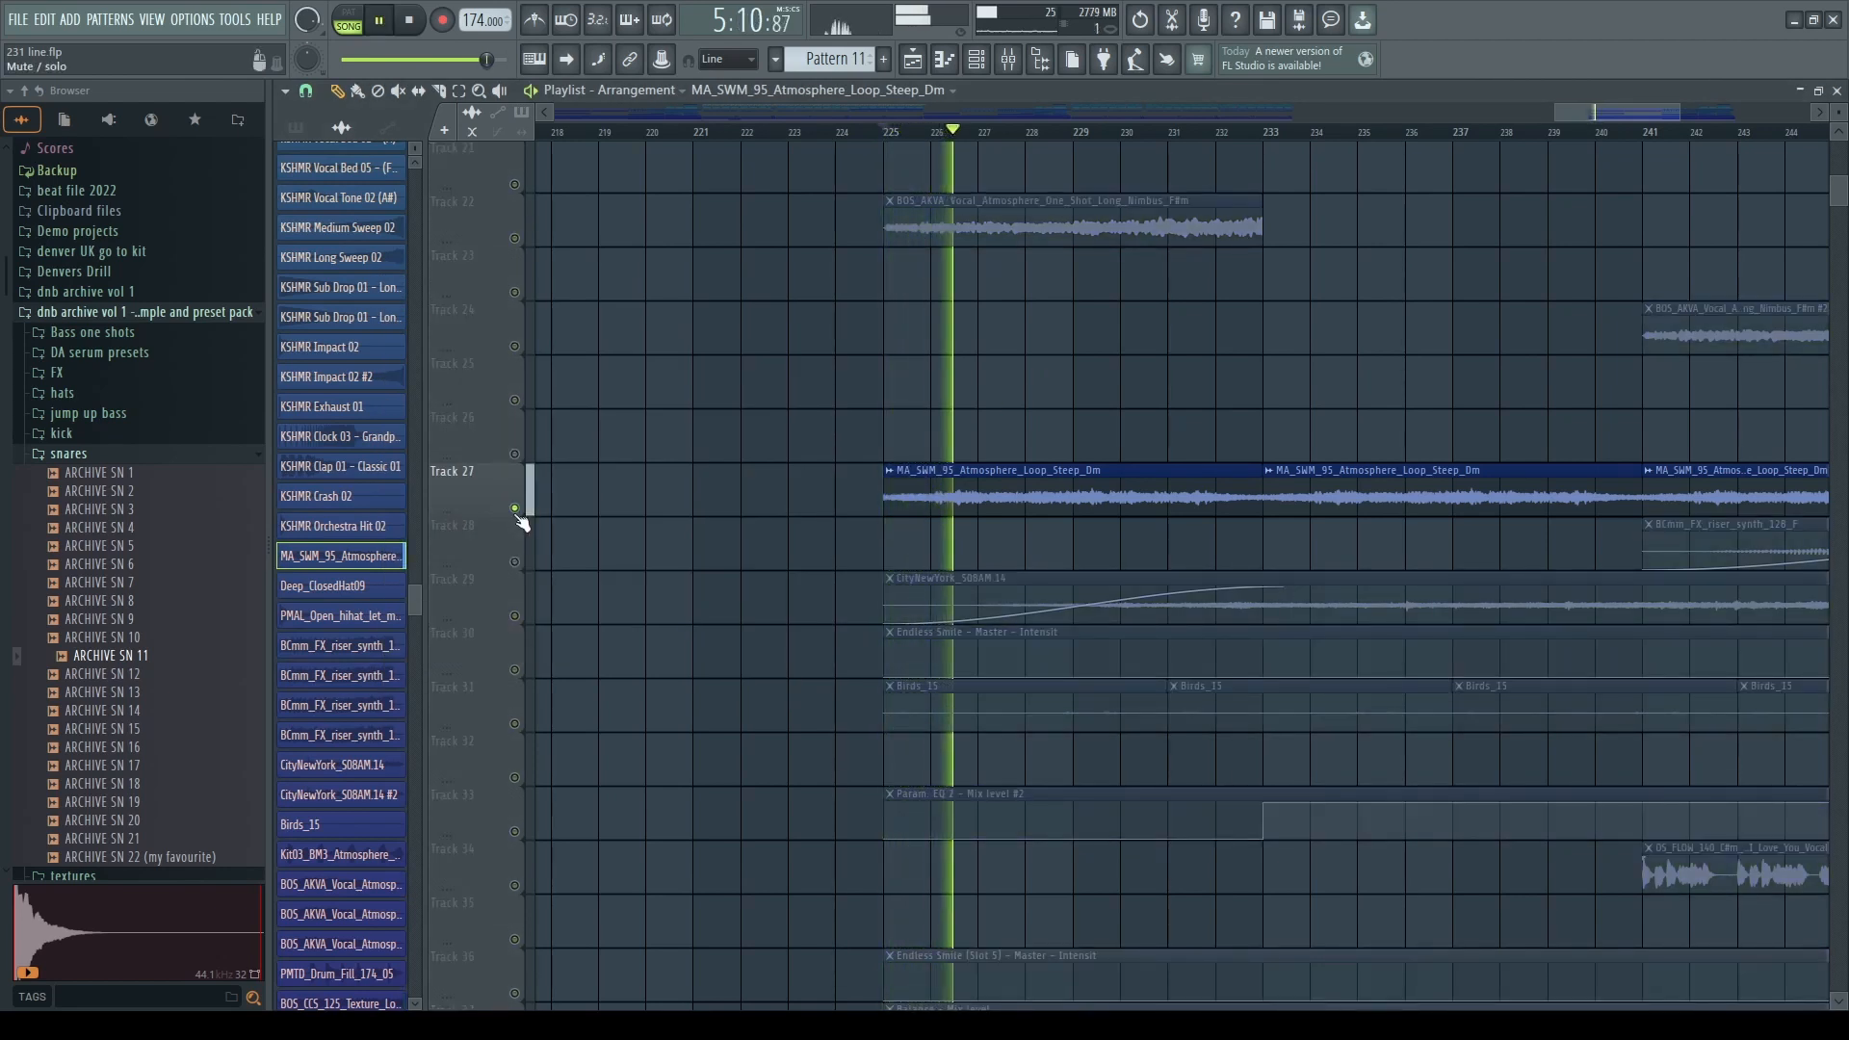
right_click(515, 509)
- Restart playback, inspect the CityNewYork_S08AM.14 audio clip's settings on Track 29, and close them
scroll(836, 639, "down", 2)
scroll(836, 640, "down", 3)
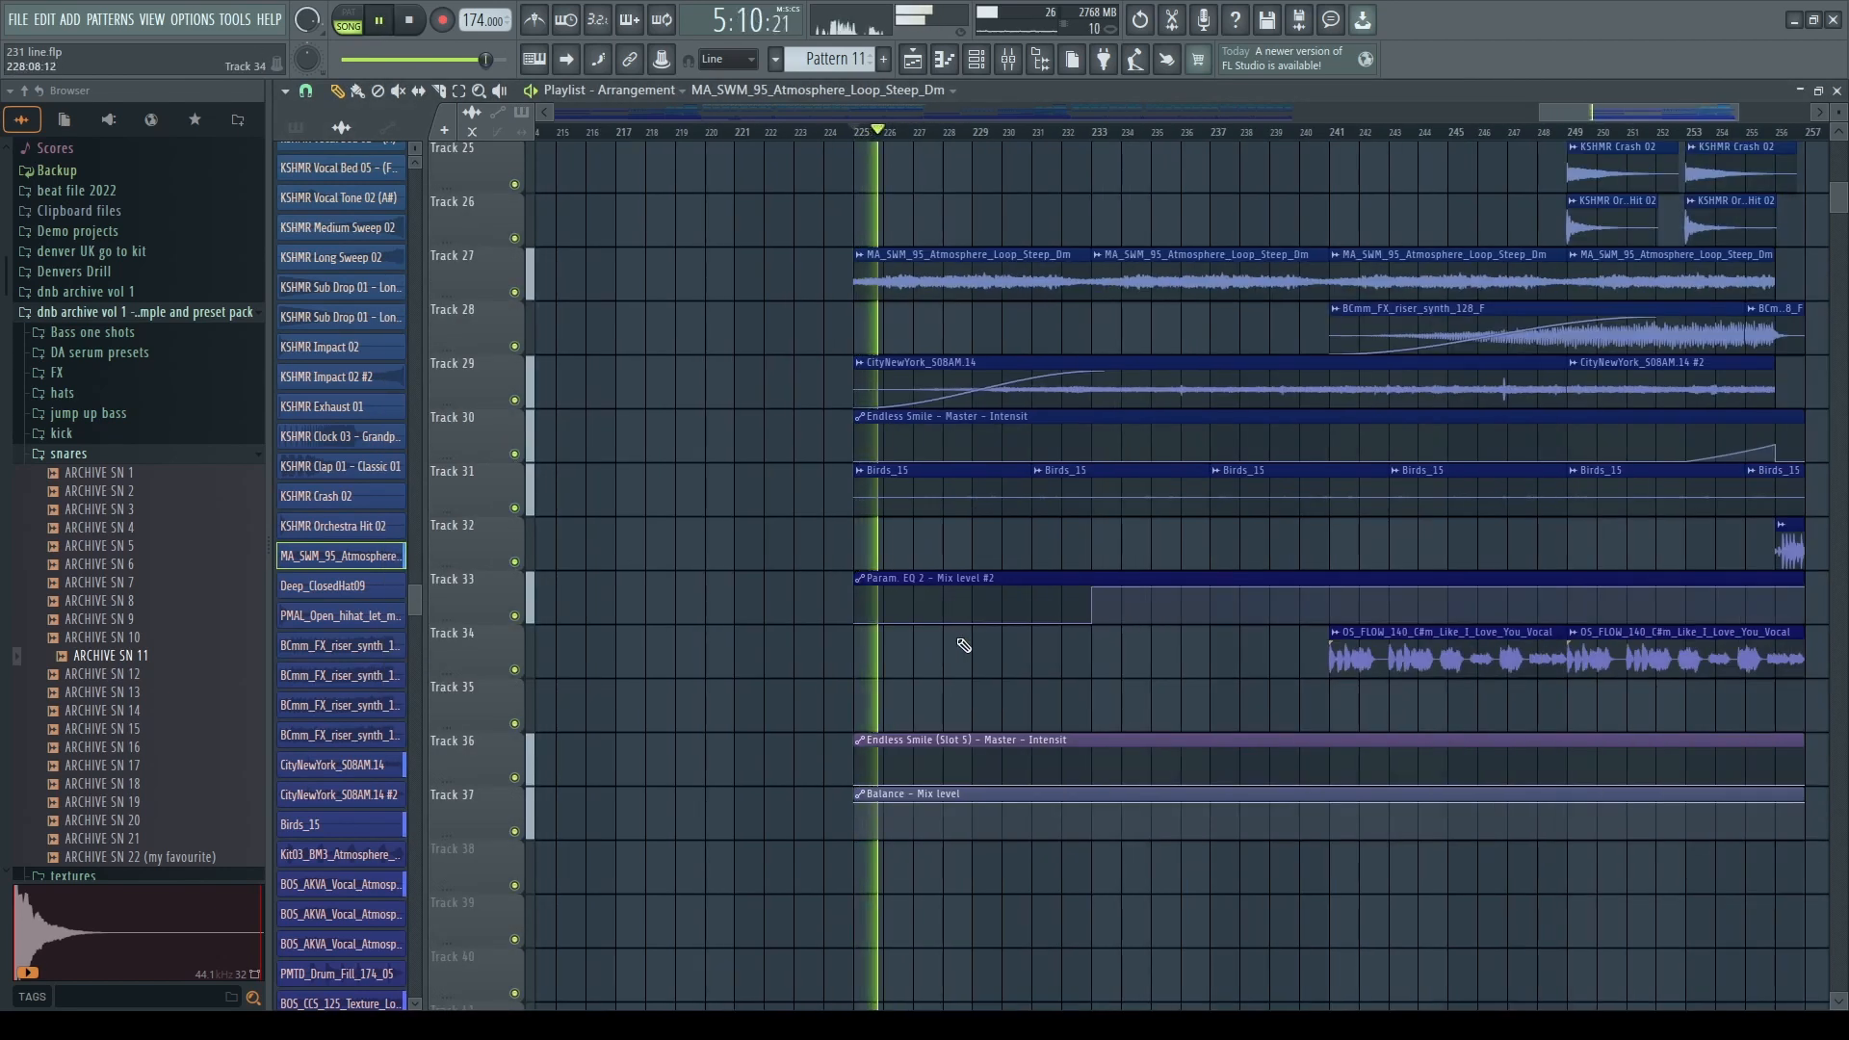
scroll(973, 496, "up", 2)
scroll(885, 636, "down", 1)
key("space")
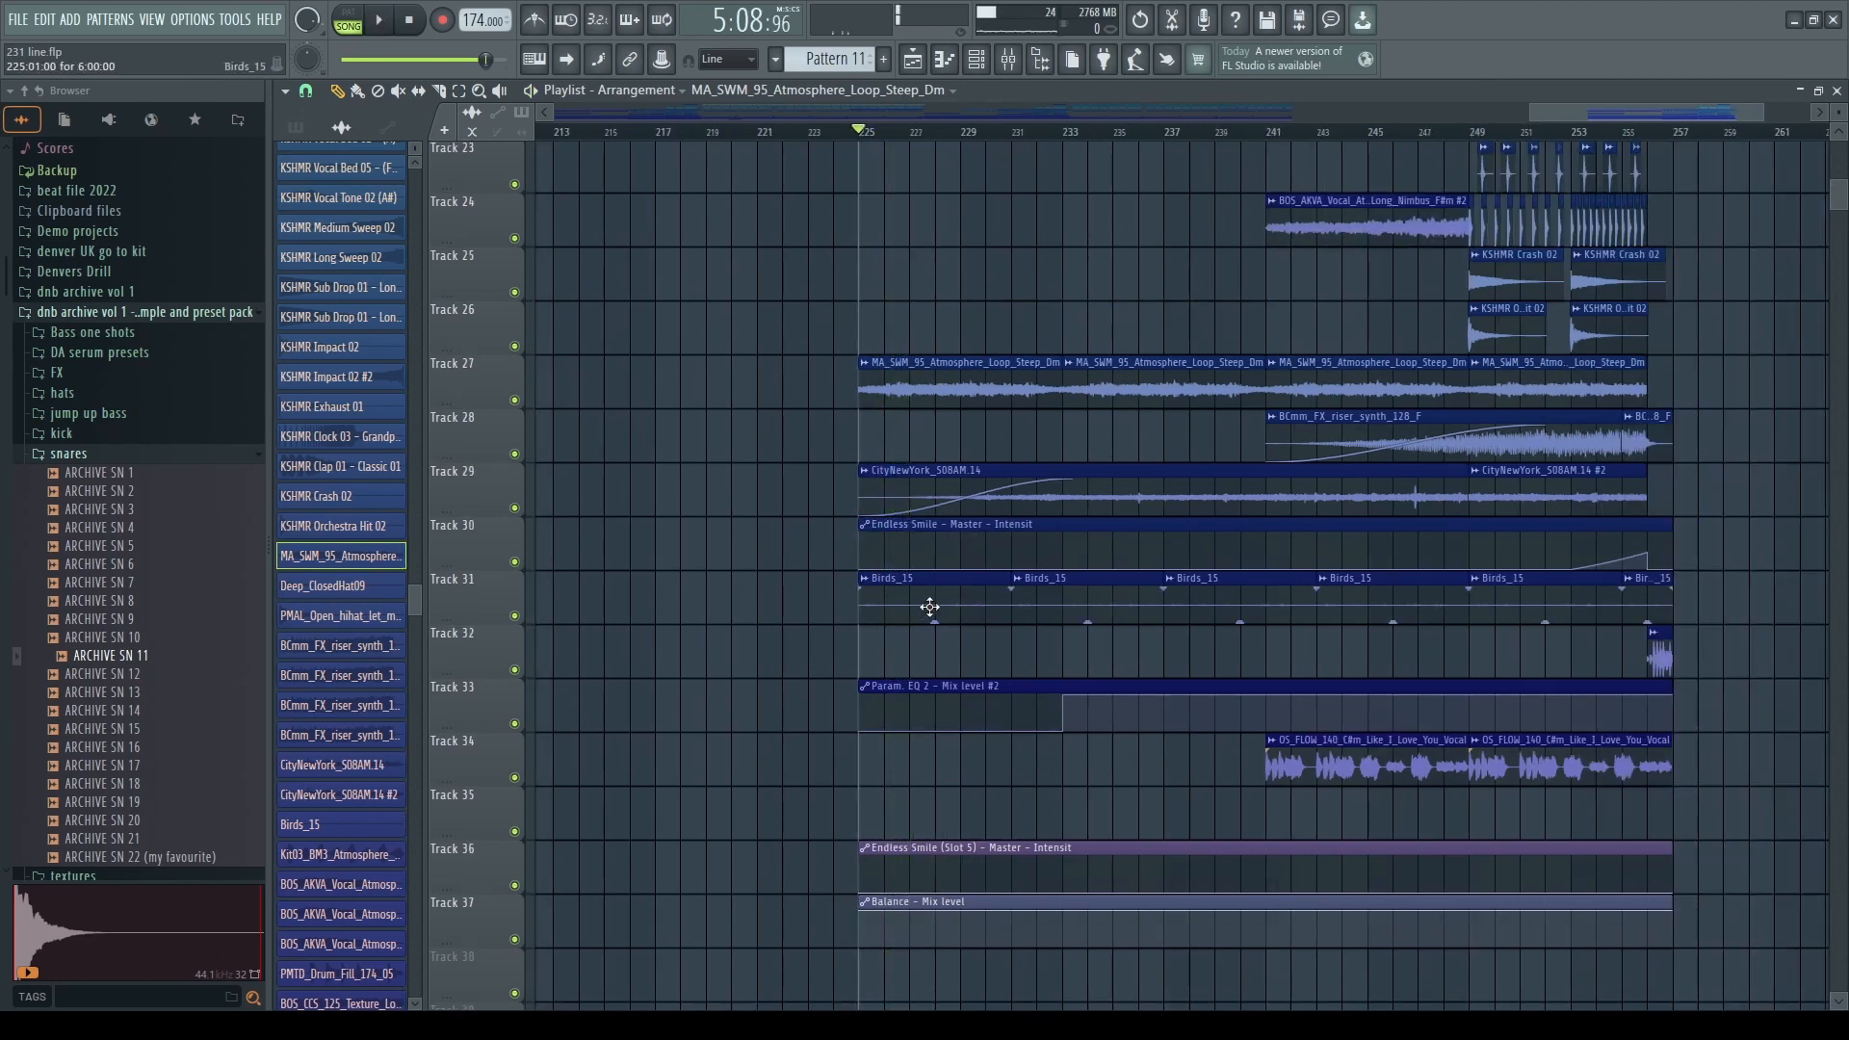
key("space")
double_click(1027, 508)
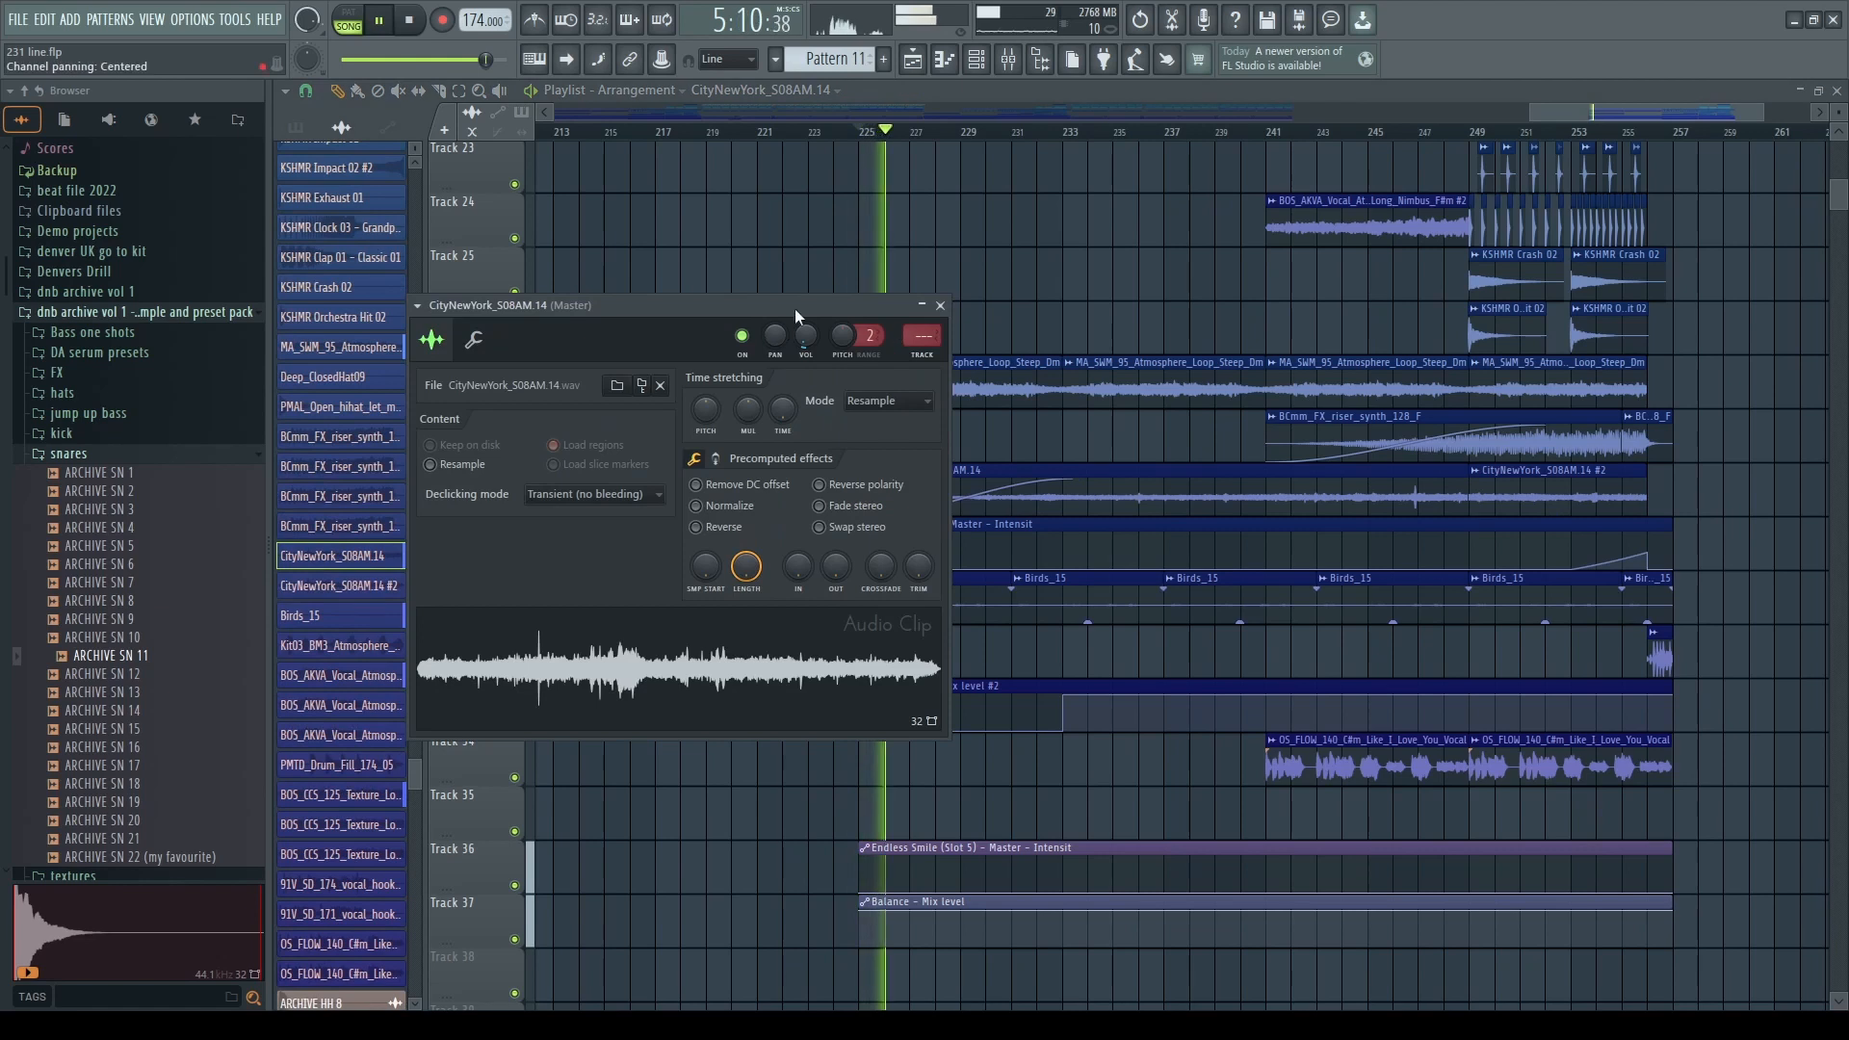
left_click(937, 304)
- Audition Track 29's CityNewYork ambience in solo from about bar 234, and bring all tracks back in
scroll(996, 515, "up", 3)
scroll(1007, 521, "down", 1)
scroll(1006, 544, "up", 1)
scroll(1000, 569, "down", 4)
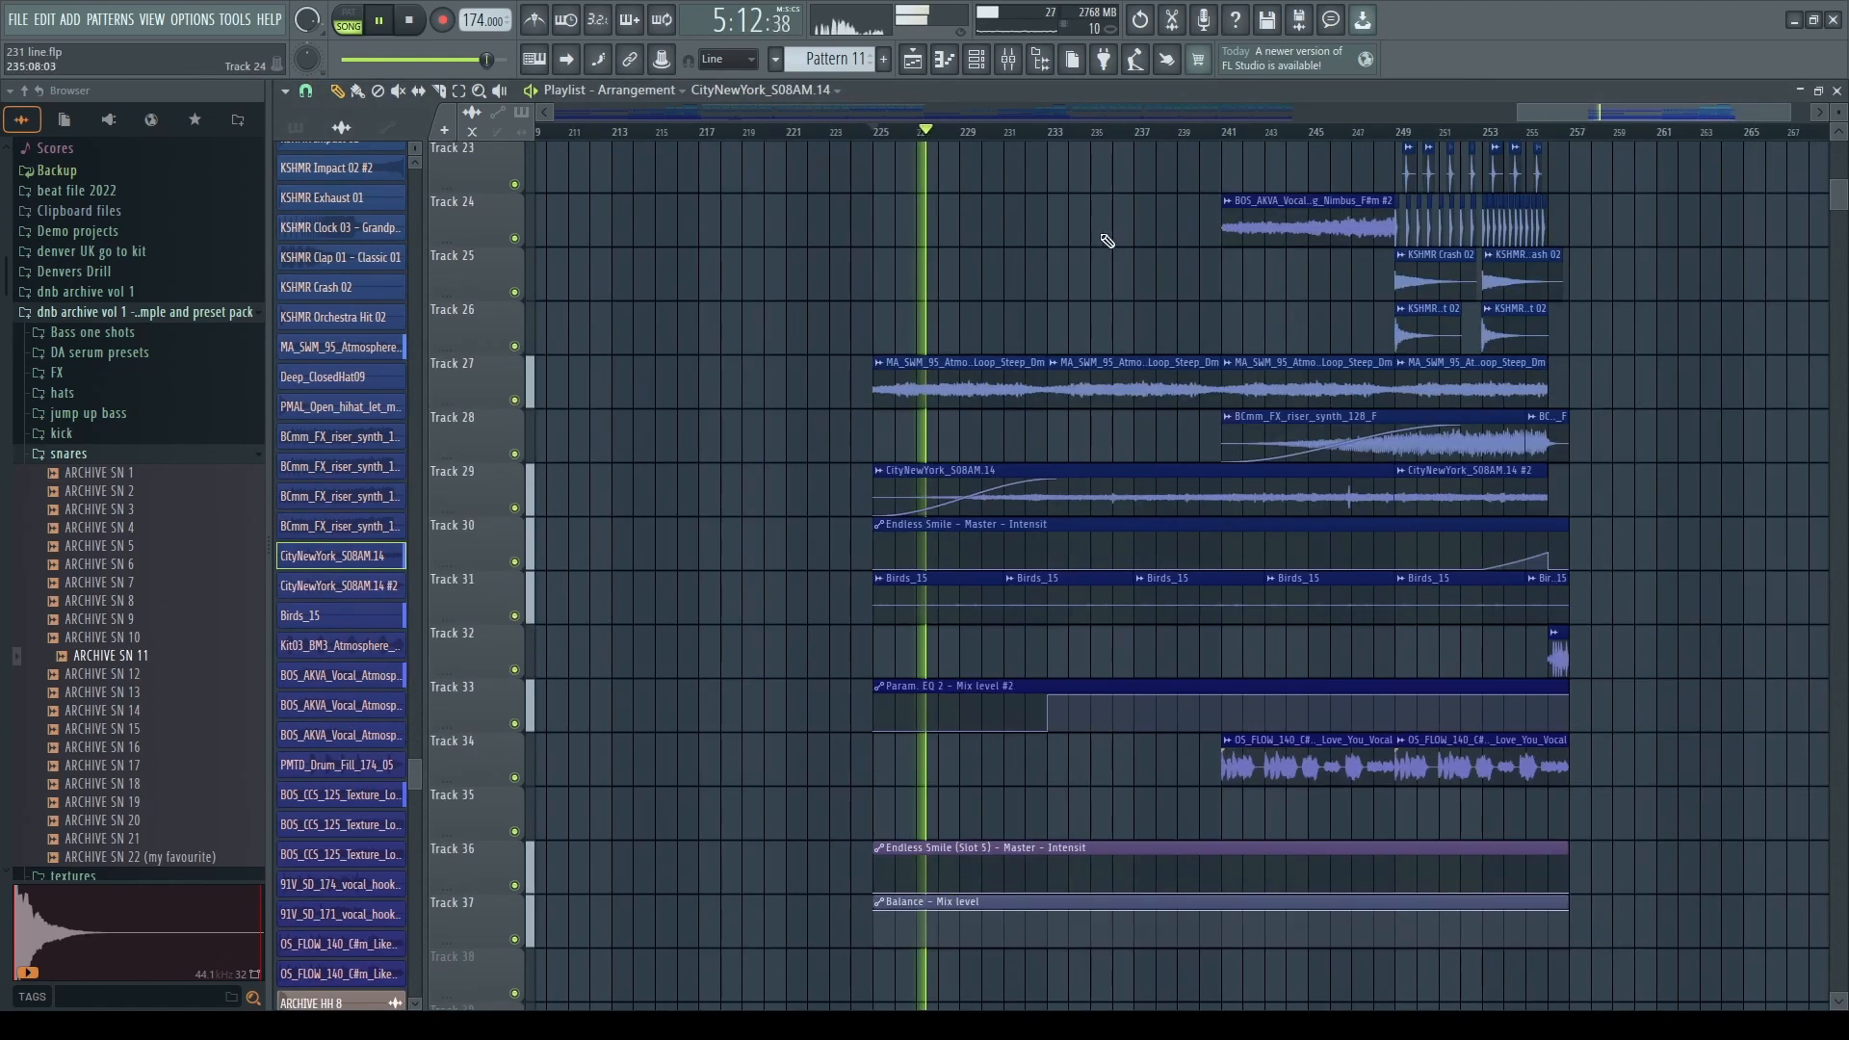
left_click(1069, 131)
right_click(516, 507)
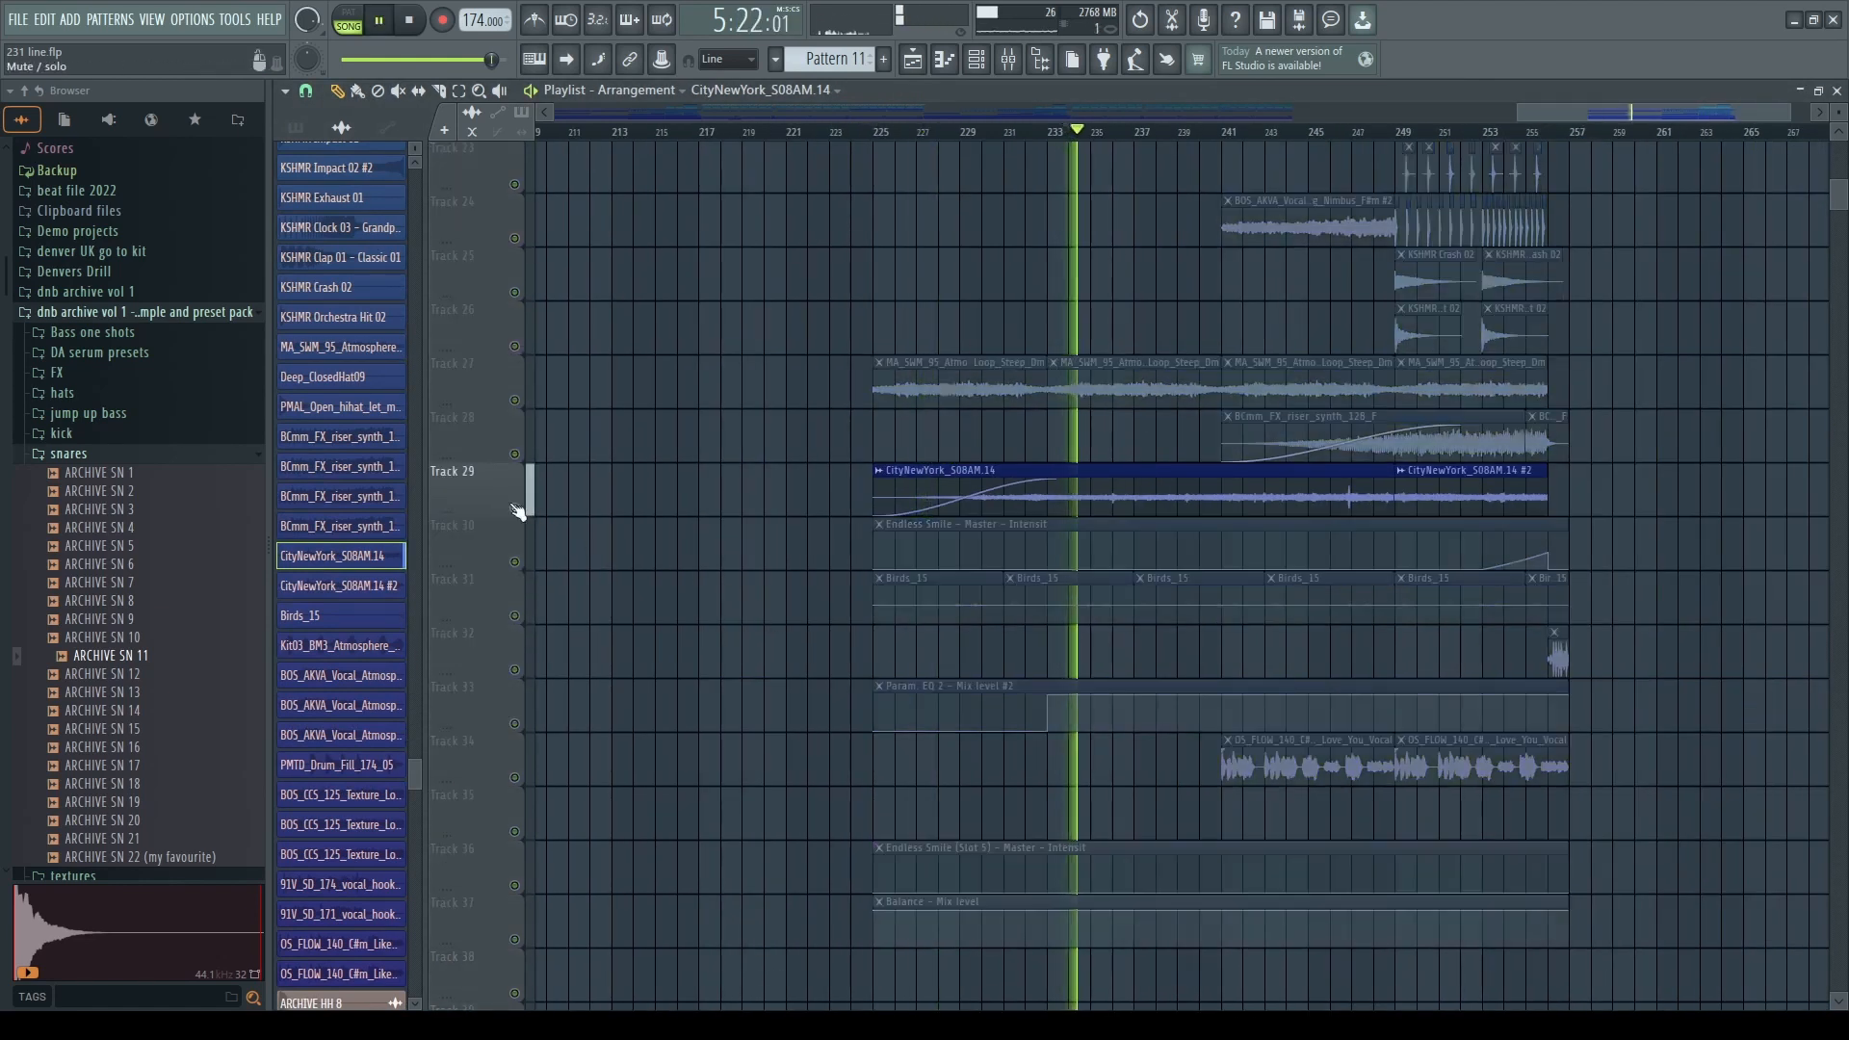
right_click(518, 507)
key("space")
key("space")
scroll(1194, 741, "up", 3)
key("space")
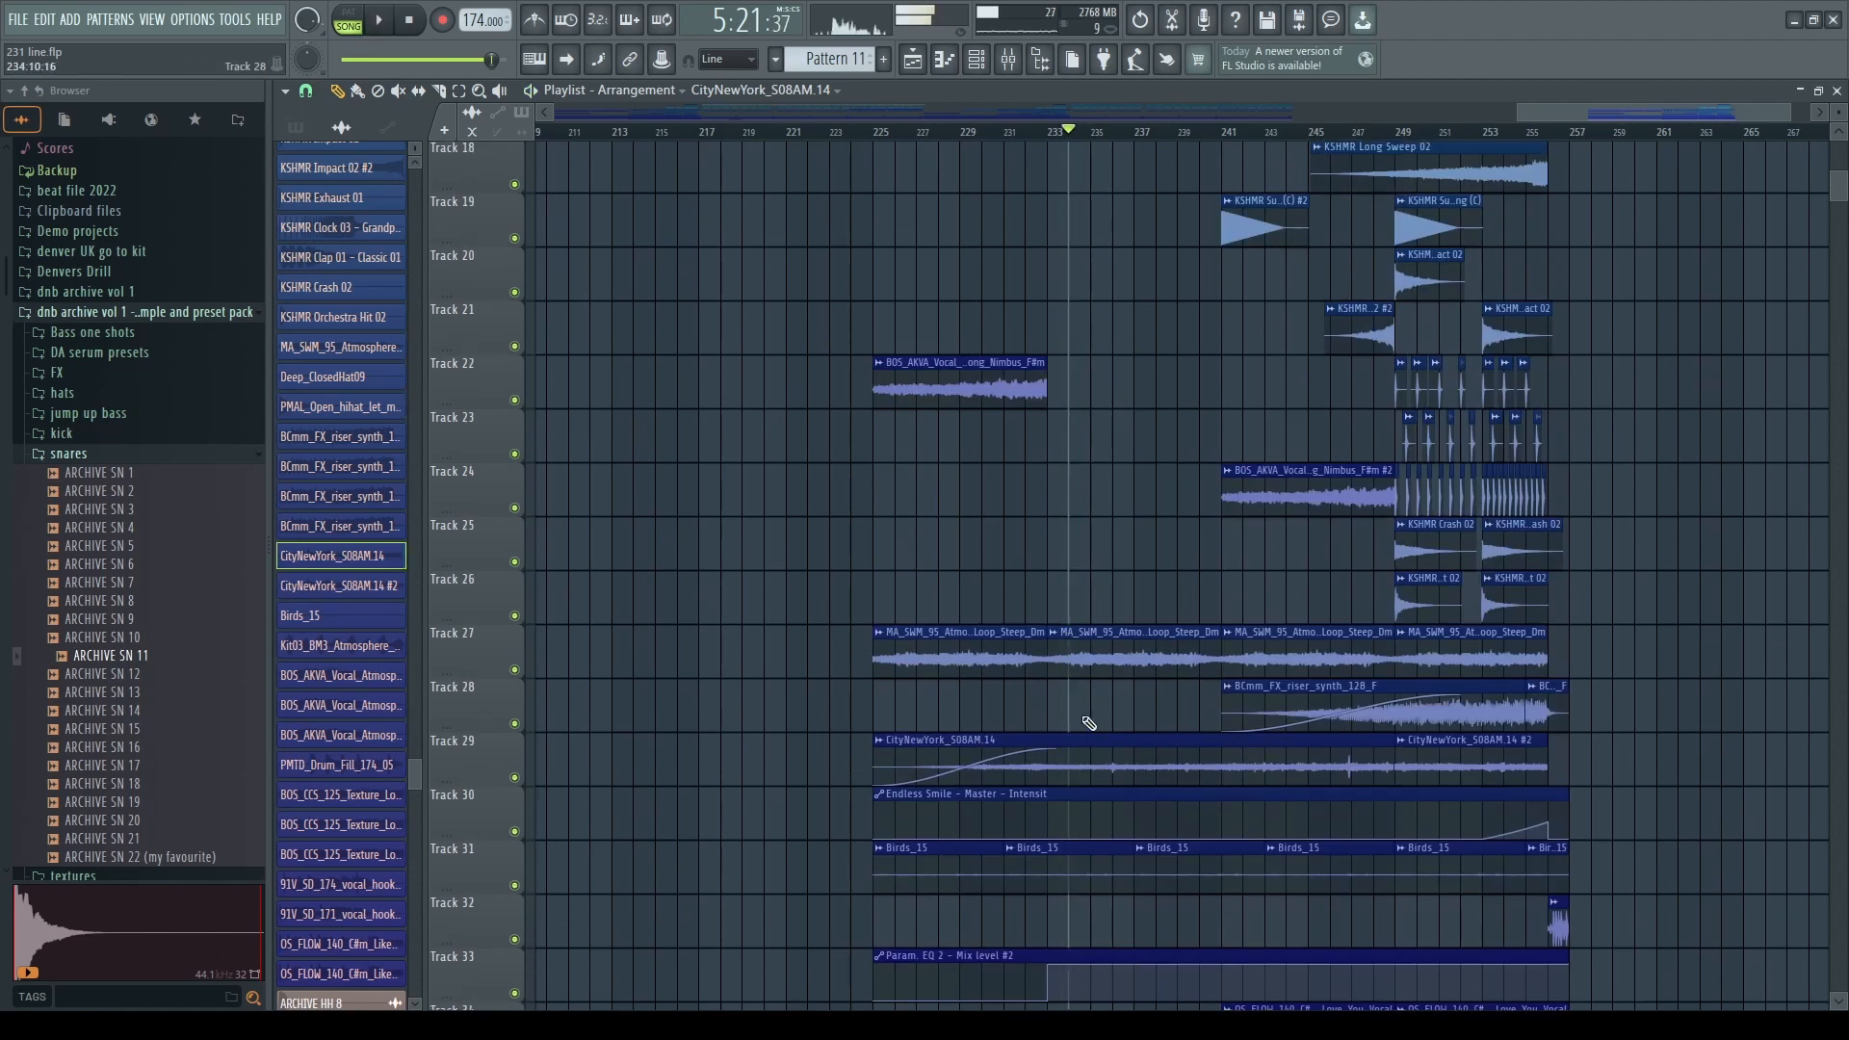
- Play the intro from bar 233 to review the open hi-hats entering on Track 17, and stop playback
scroll(1089, 727, "up", 7)
scroll(1120, 734, "up", 6)
scroll(1113, 740, "down", 4)
scroll(1098, 770, "down", 5)
scroll(1086, 797, "up", 8)
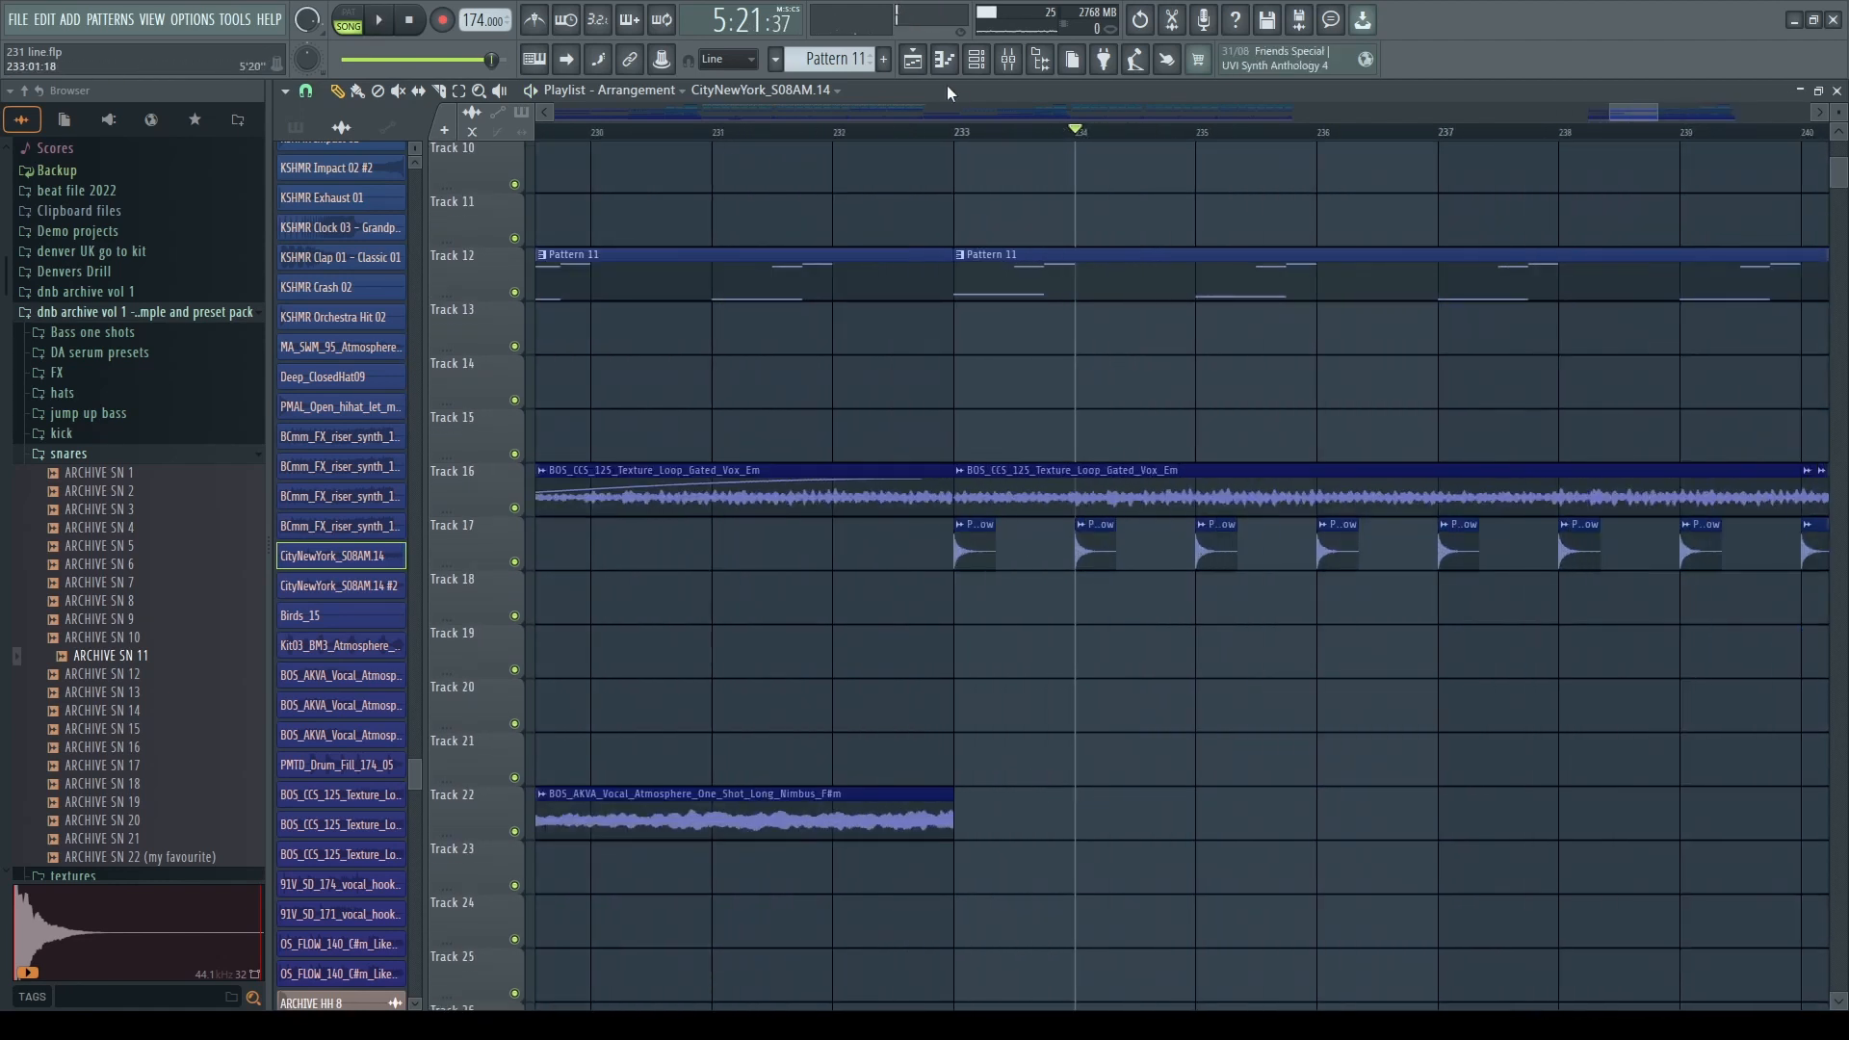
left_click(959, 129)
key("space")
scroll(854, 420, "down", 4)
scroll(1040, 525, "up", 4)
scroll(1006, 541, "down", 4)
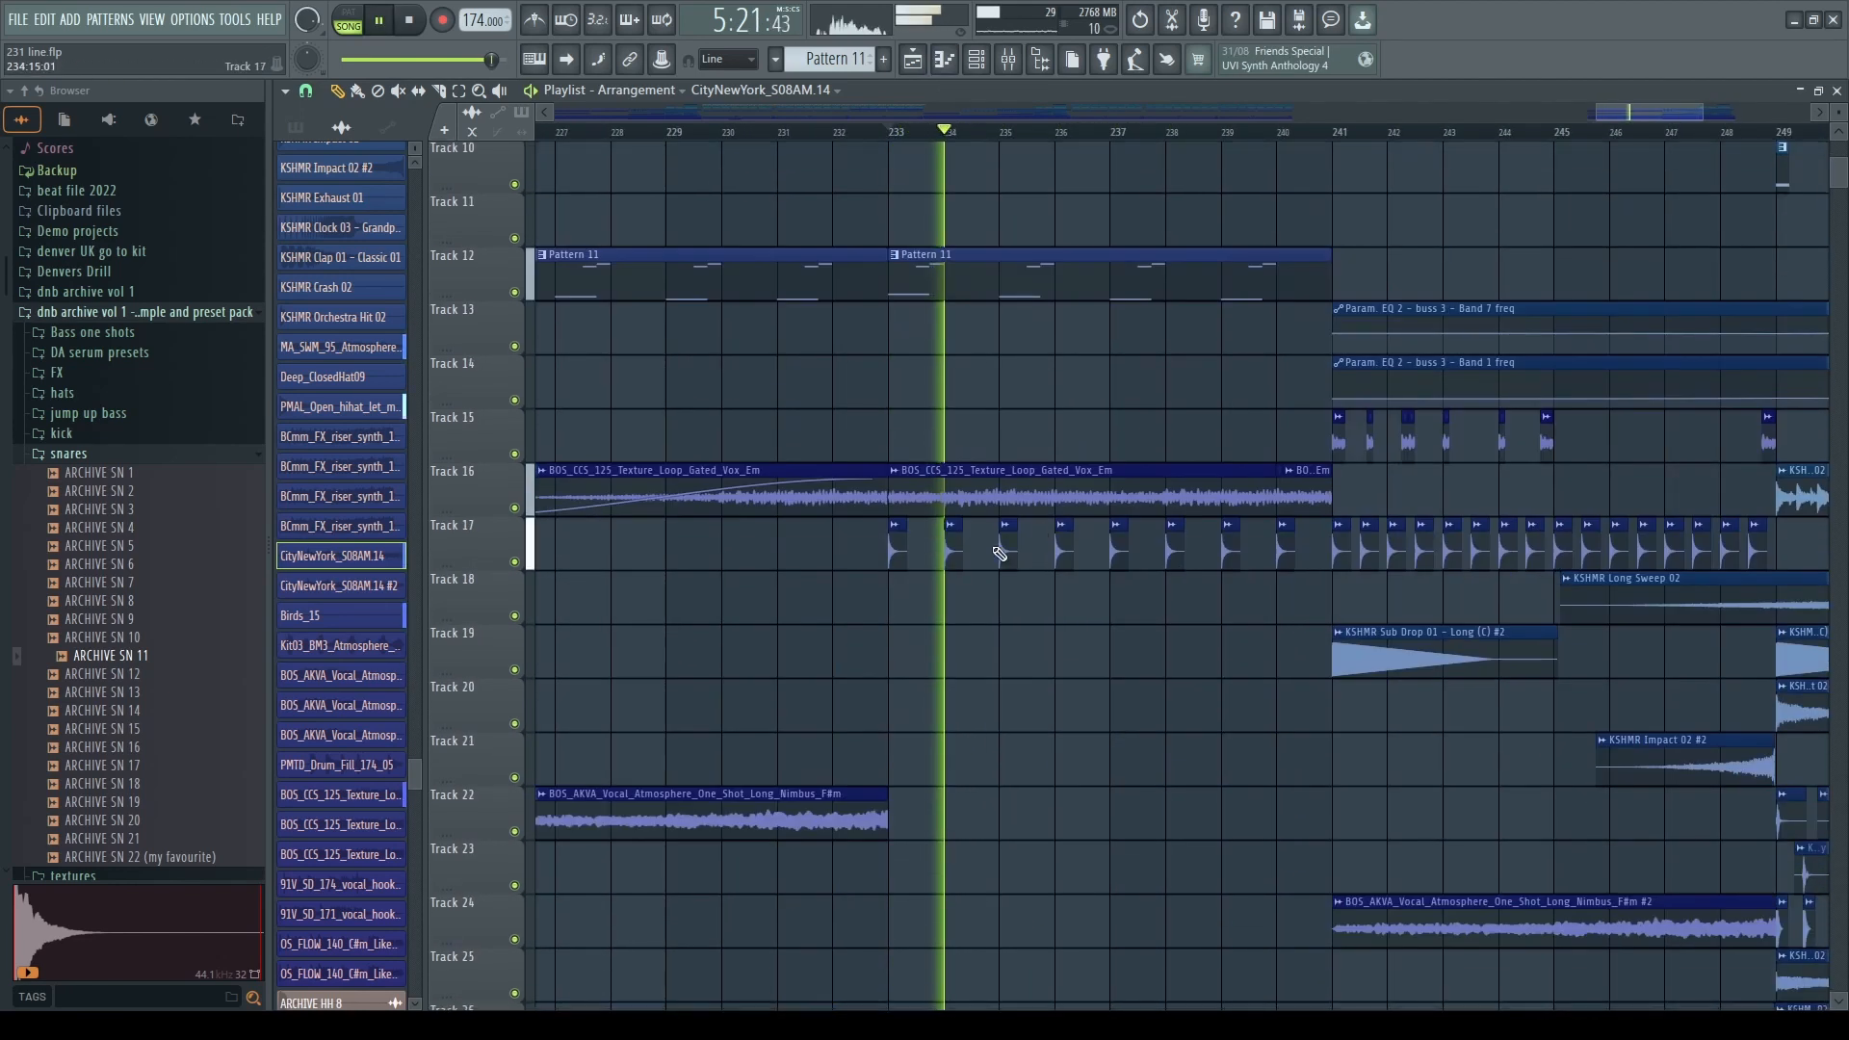
scroll(998, 545, "up", 4)
scroll(987, 557, "up", 3)
scroll(982, 565, "down", 5)
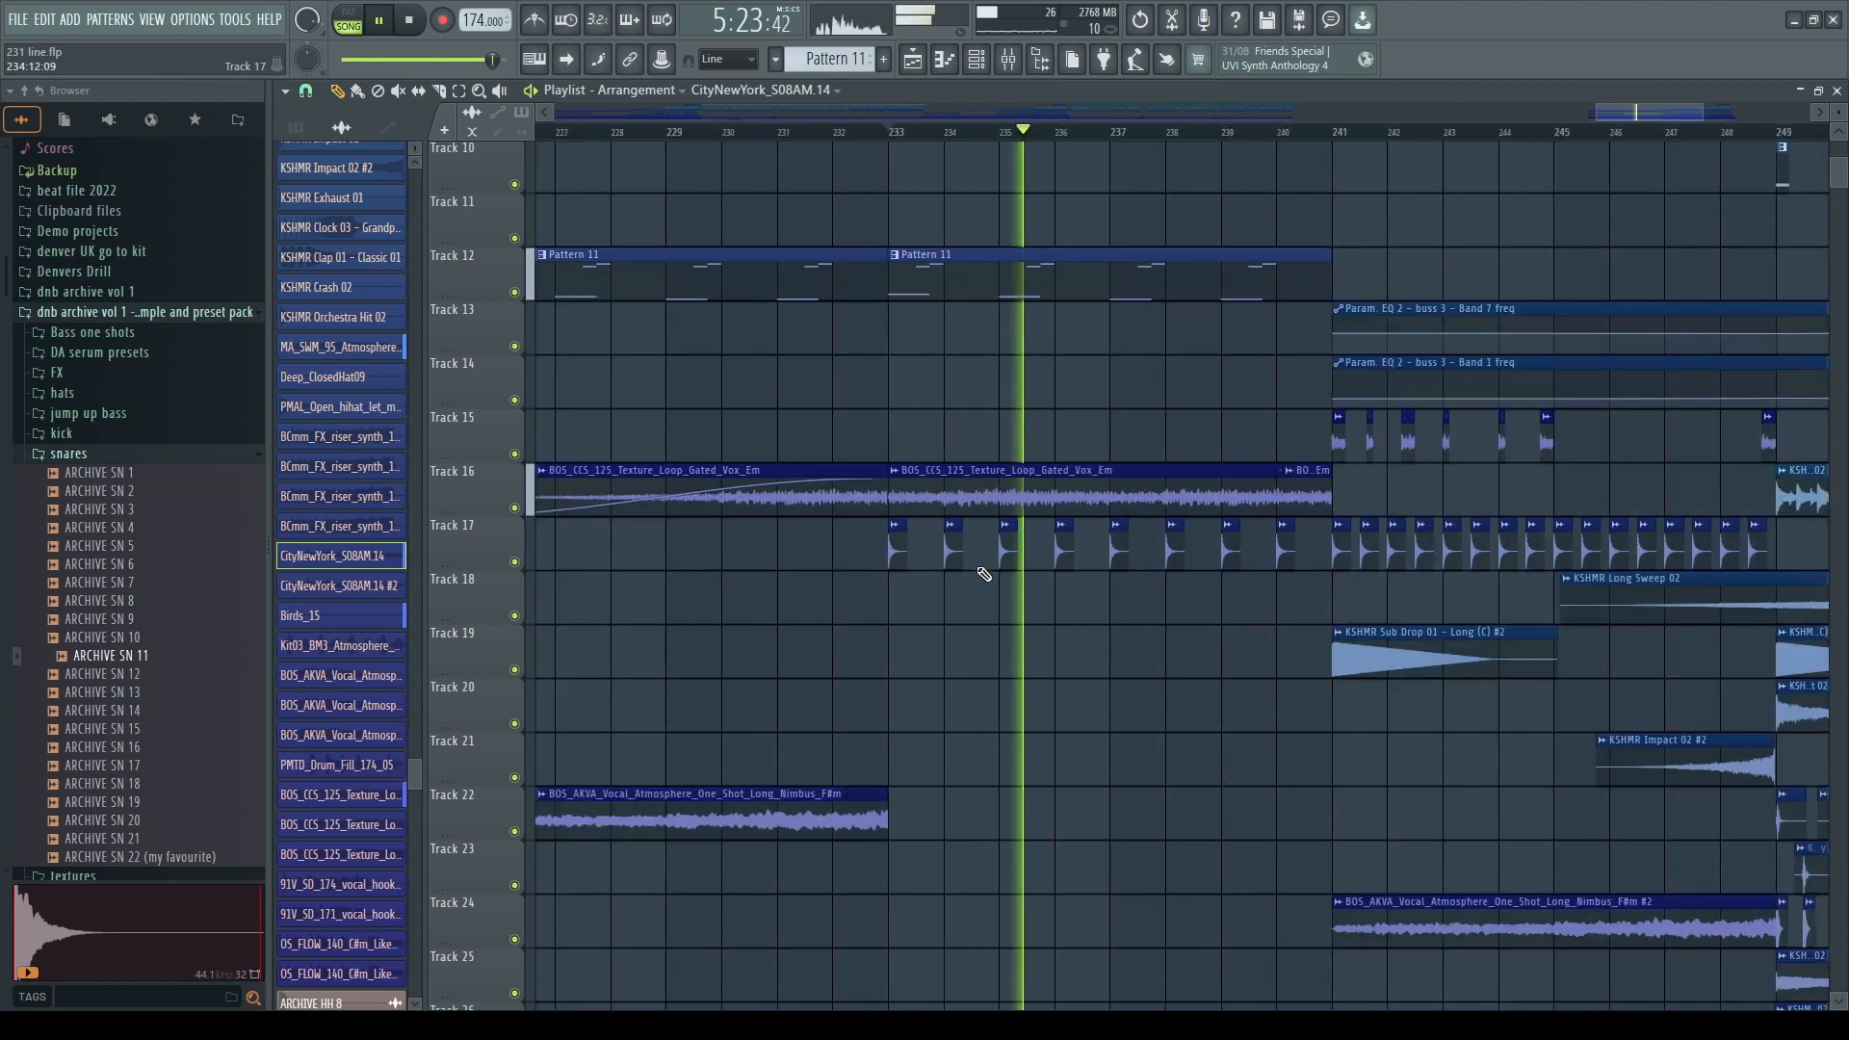
scroll(1368, 612, "down", 2)
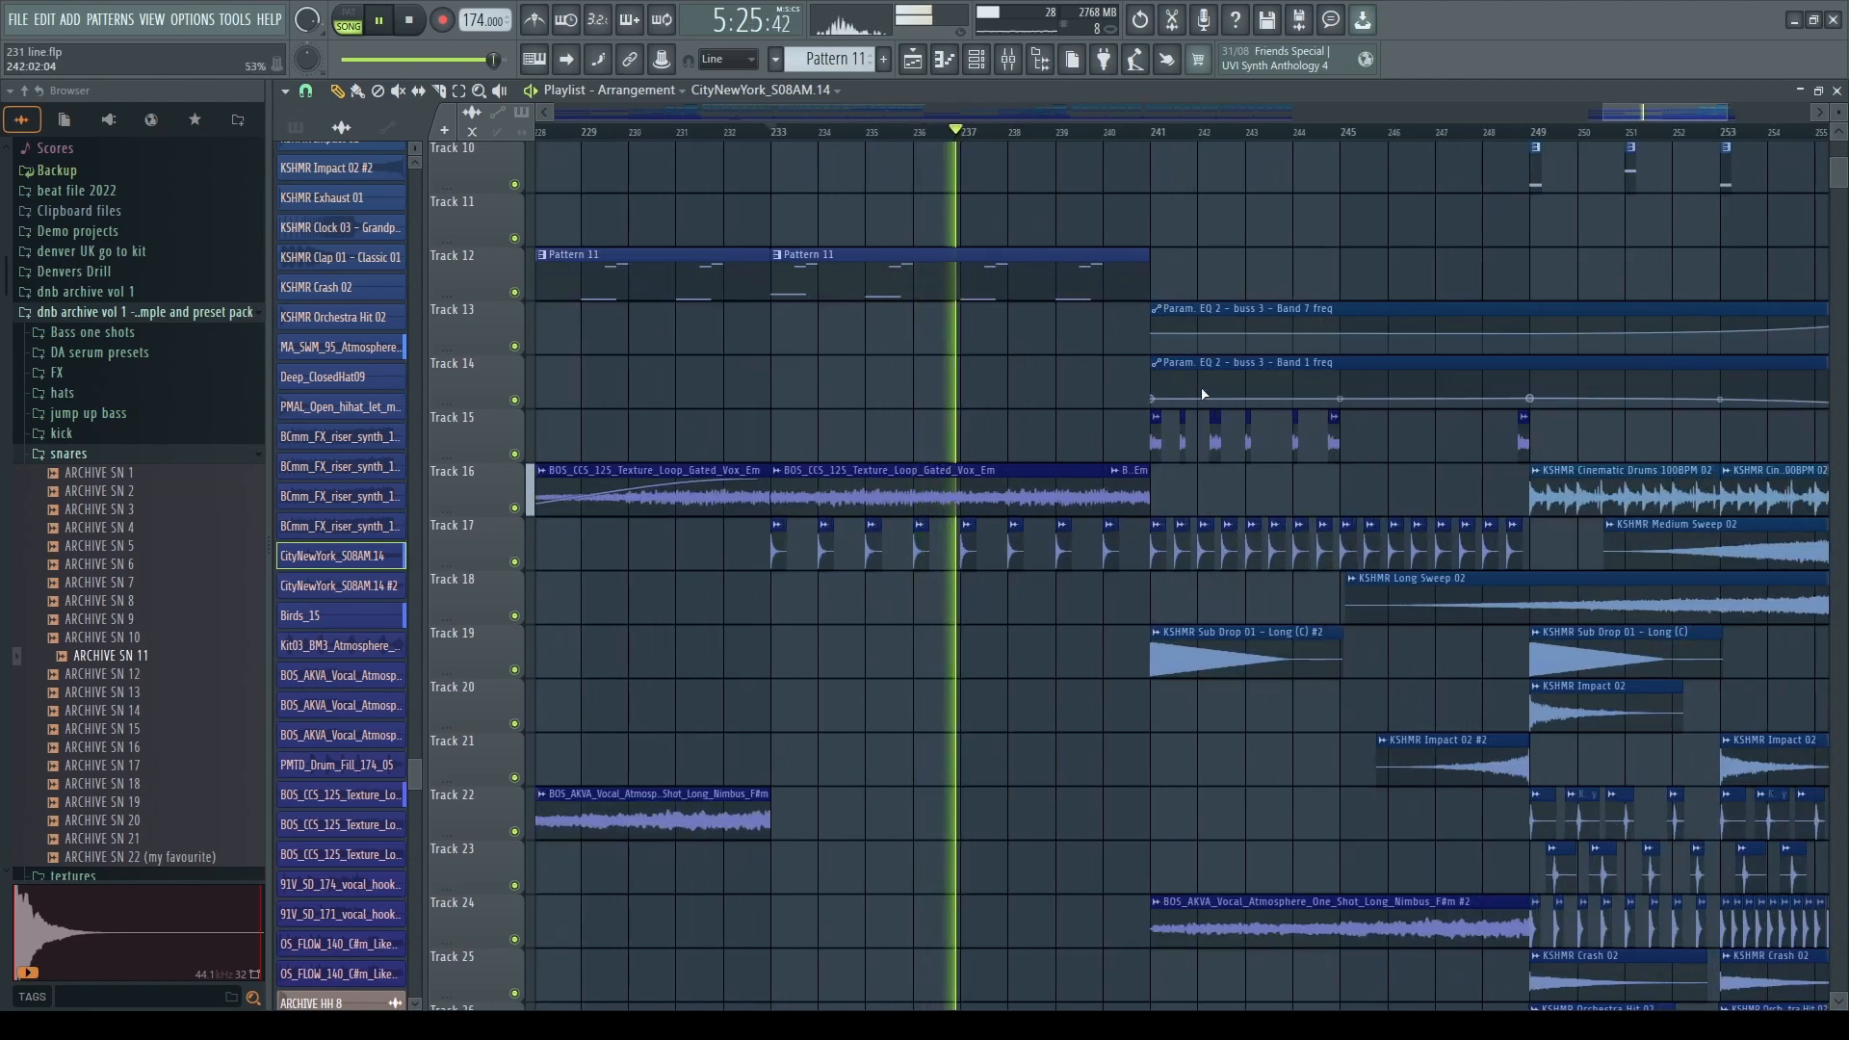
key("space")
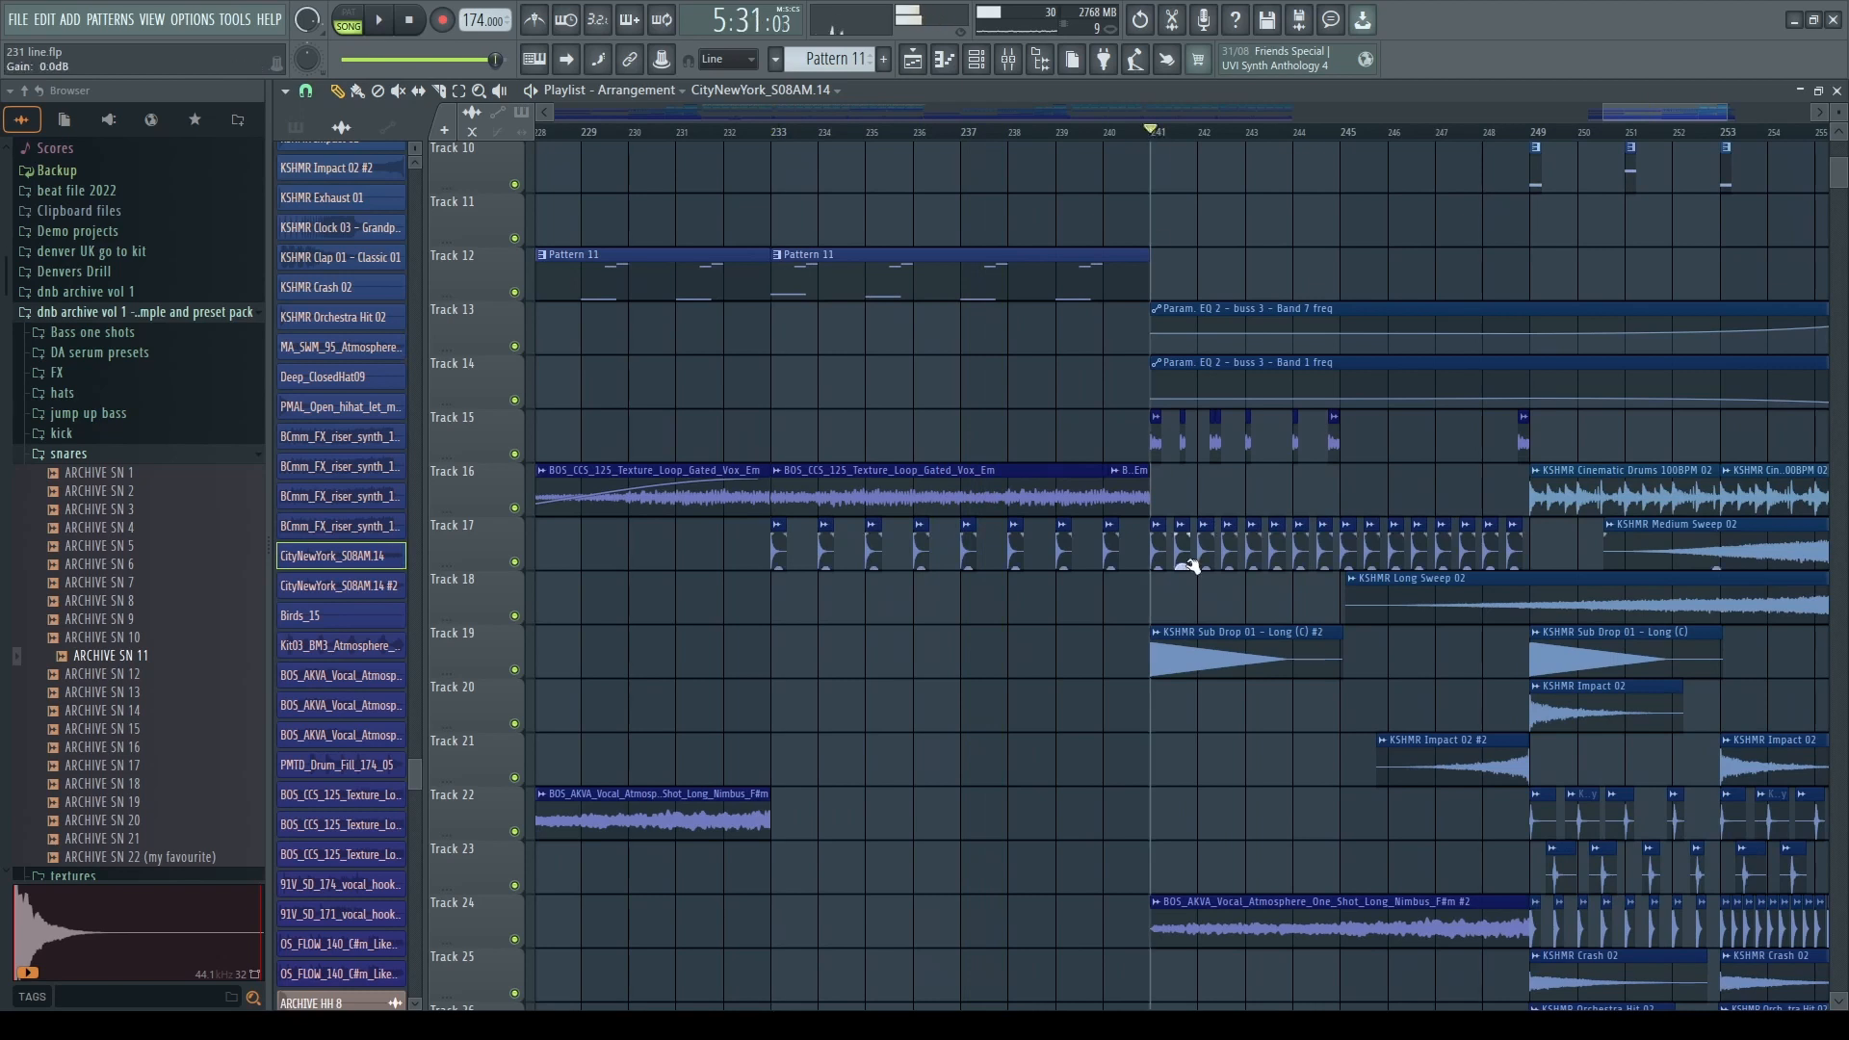
- Audition the section from bar 241 twice, covering Track 17's denser hi-hats and Track 19's KSHMR Sub Drop 01
scroll(1192, 567, "up", 3)
key("space")
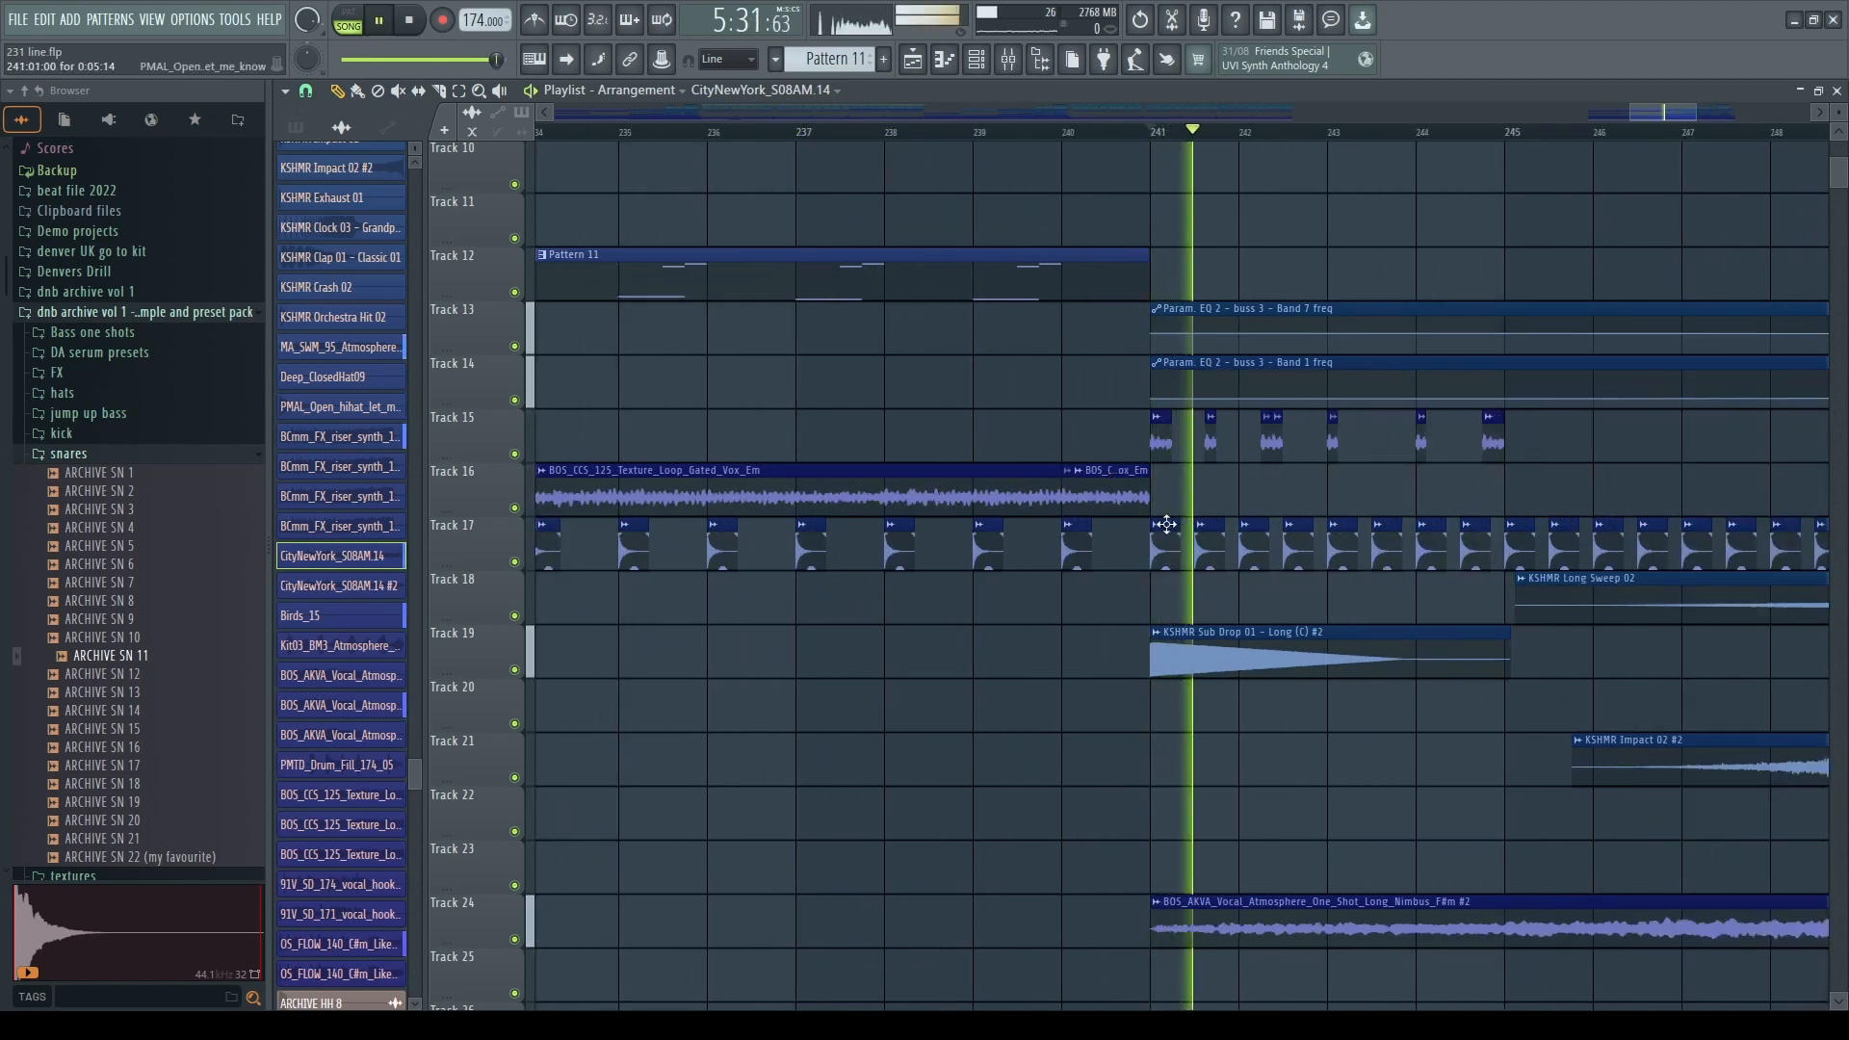
scroll(1264, 493, "up", 2)
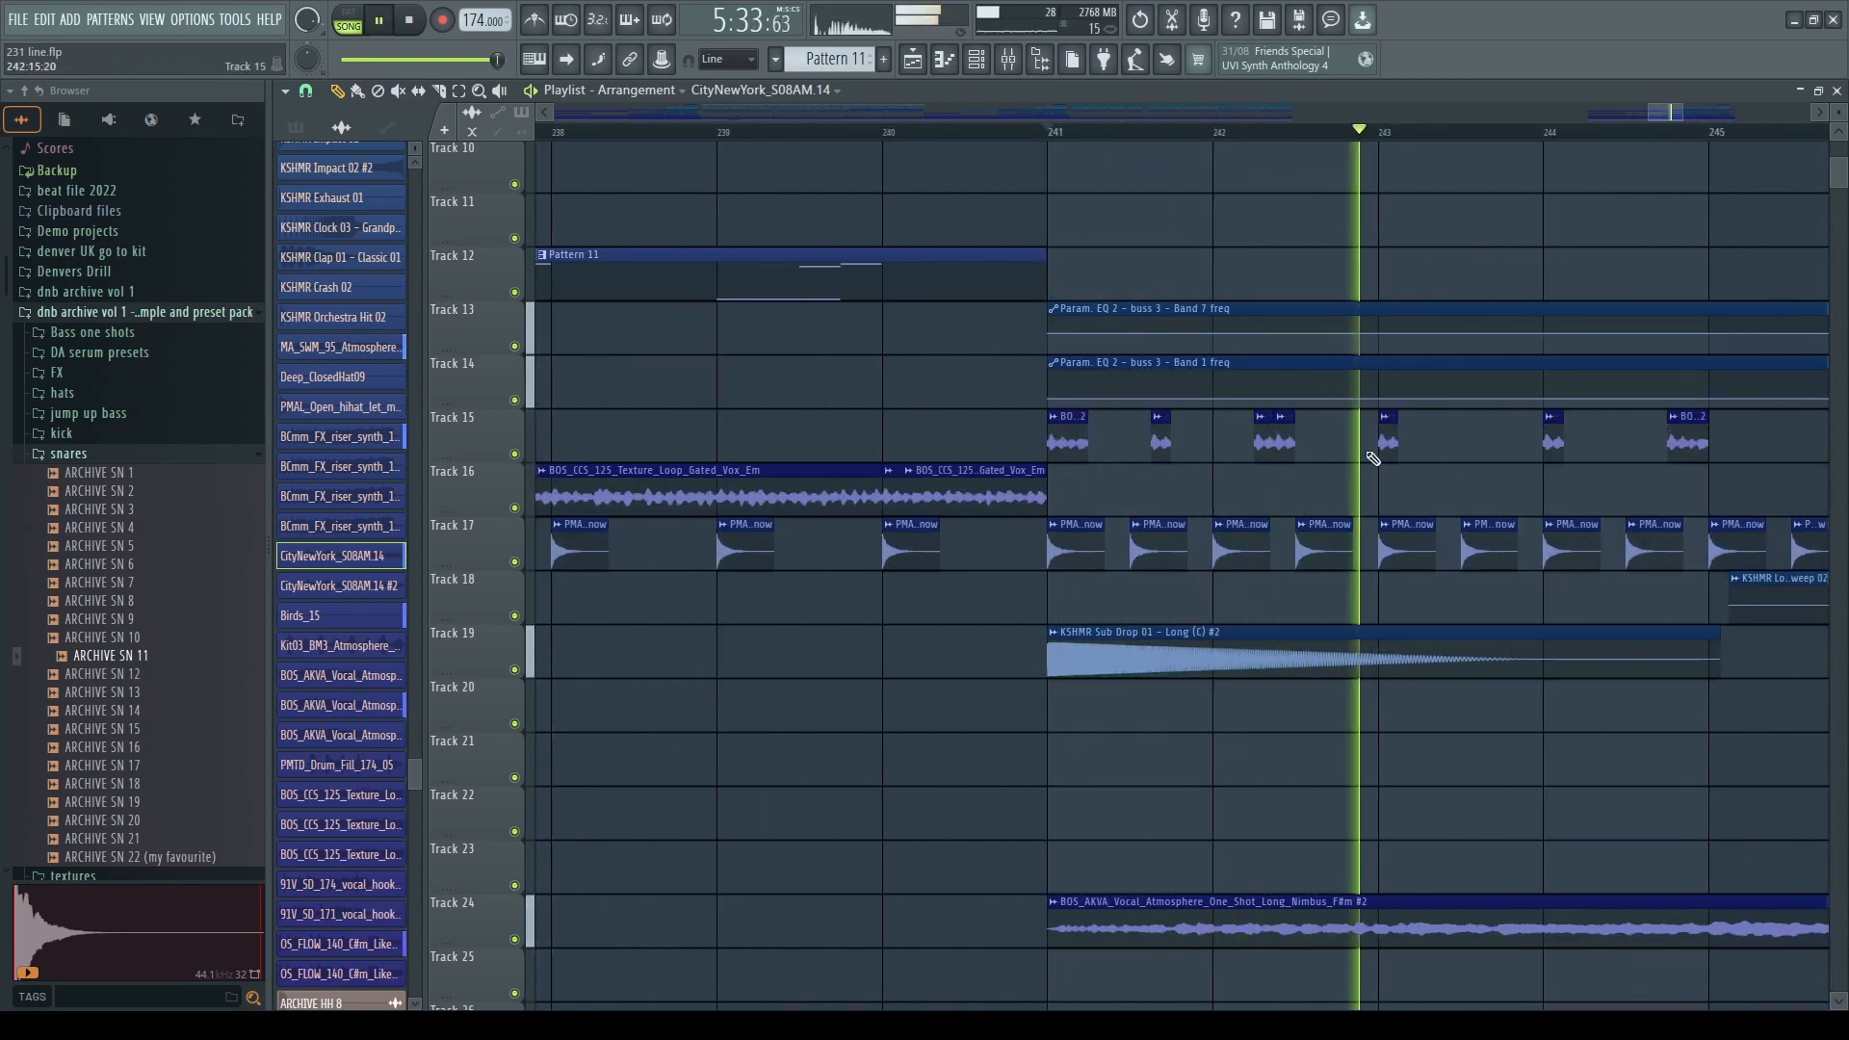
scroll(1263, 549, "down", 2)
key("space")
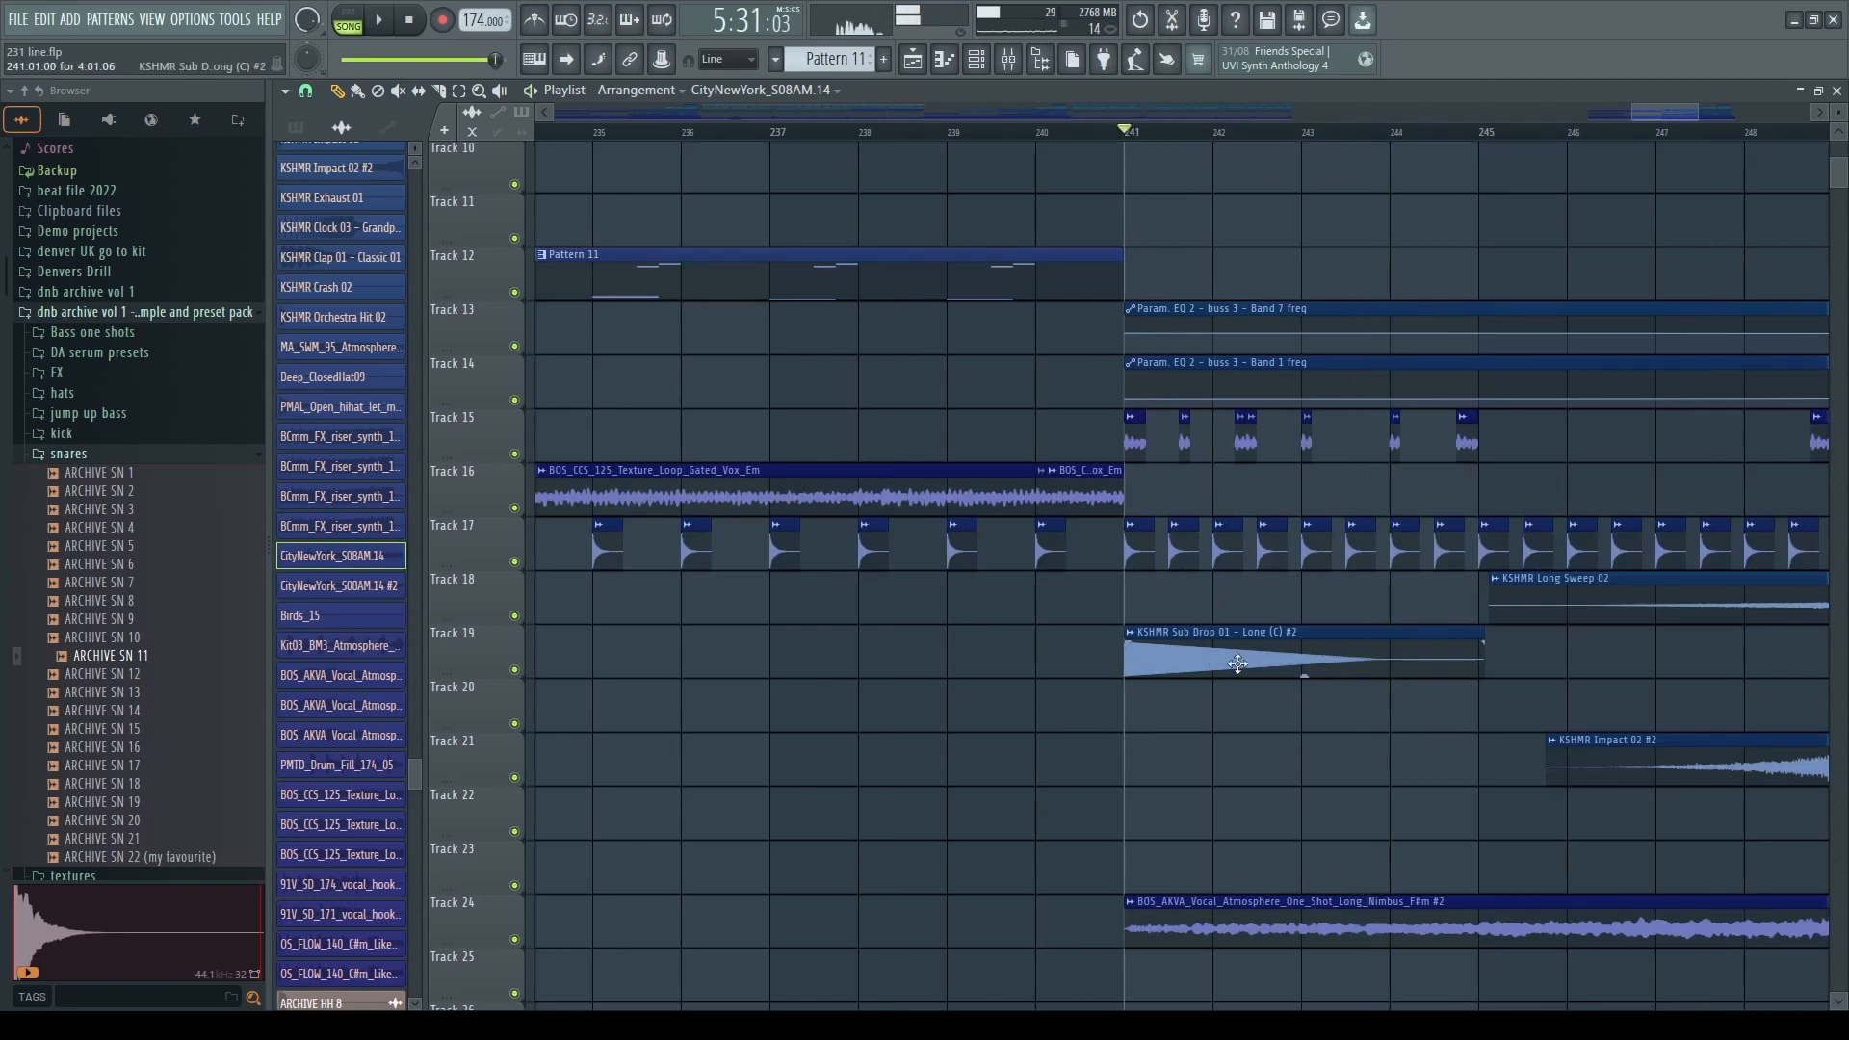
scroll(1153, 297, "down", 2)
key("space")
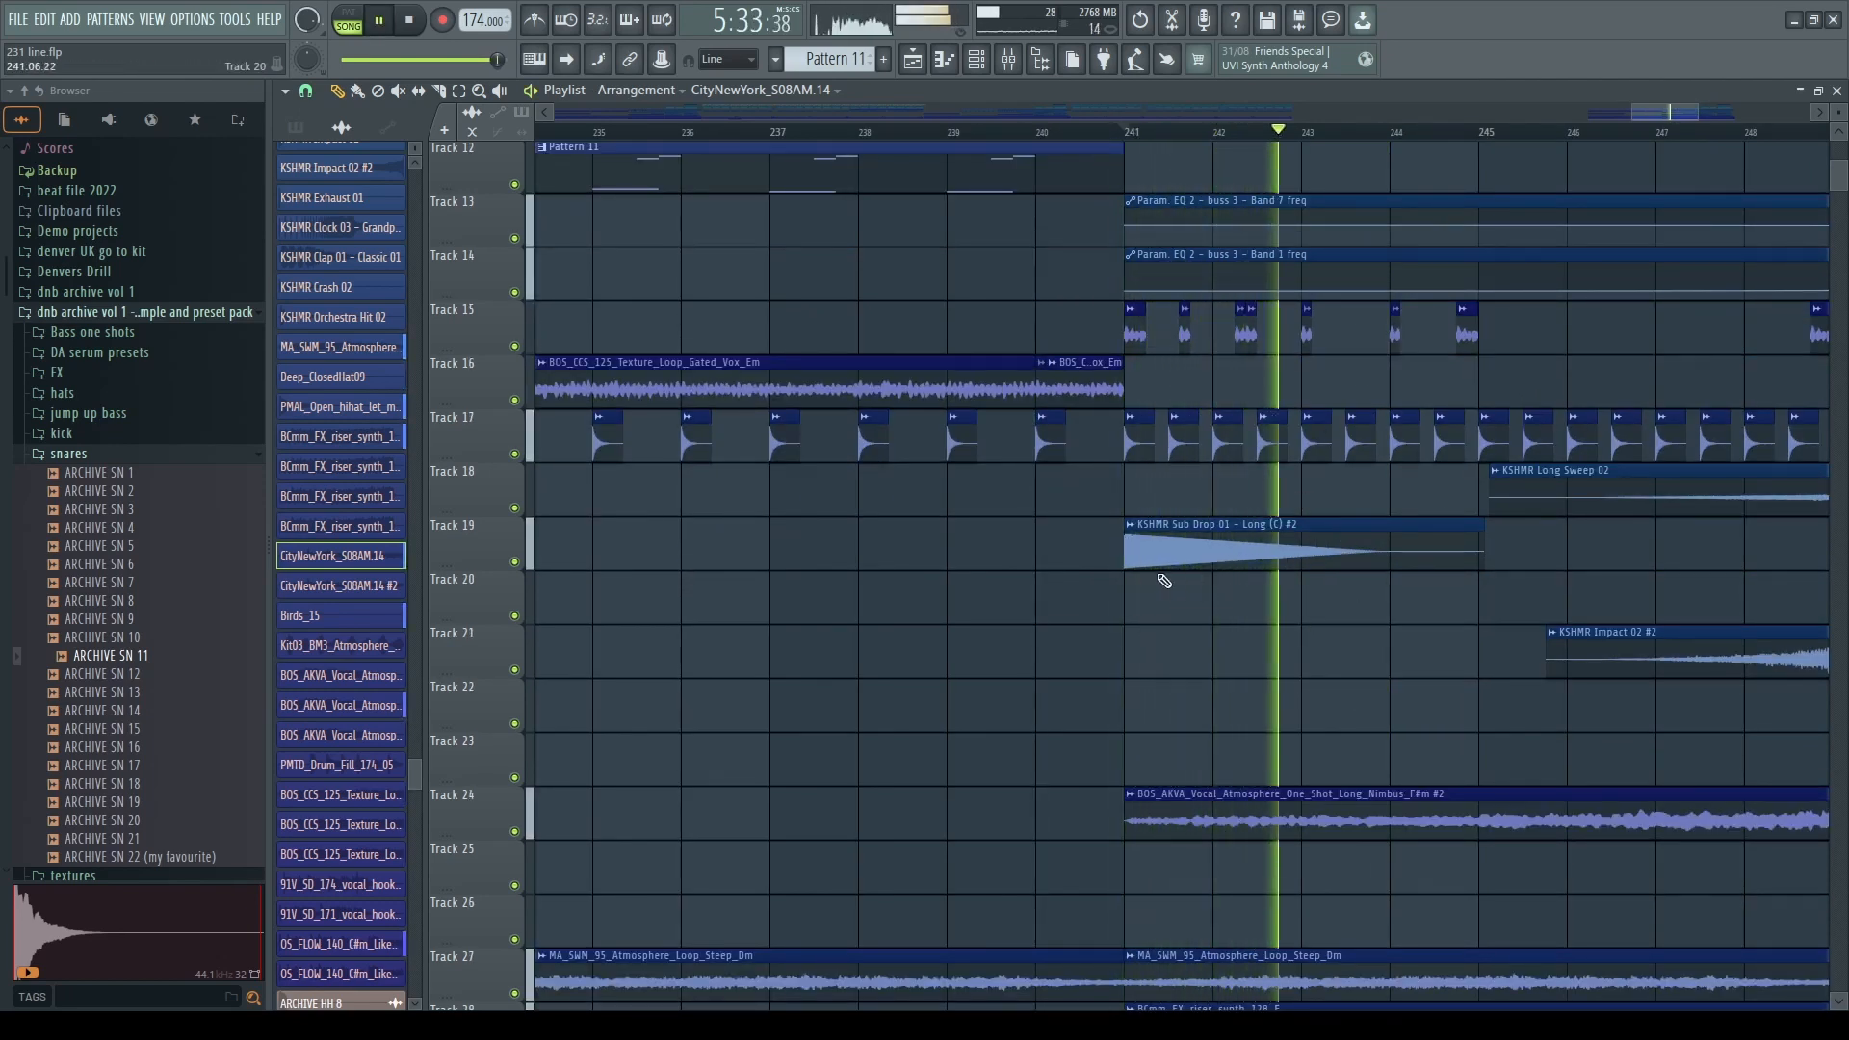
key("space")
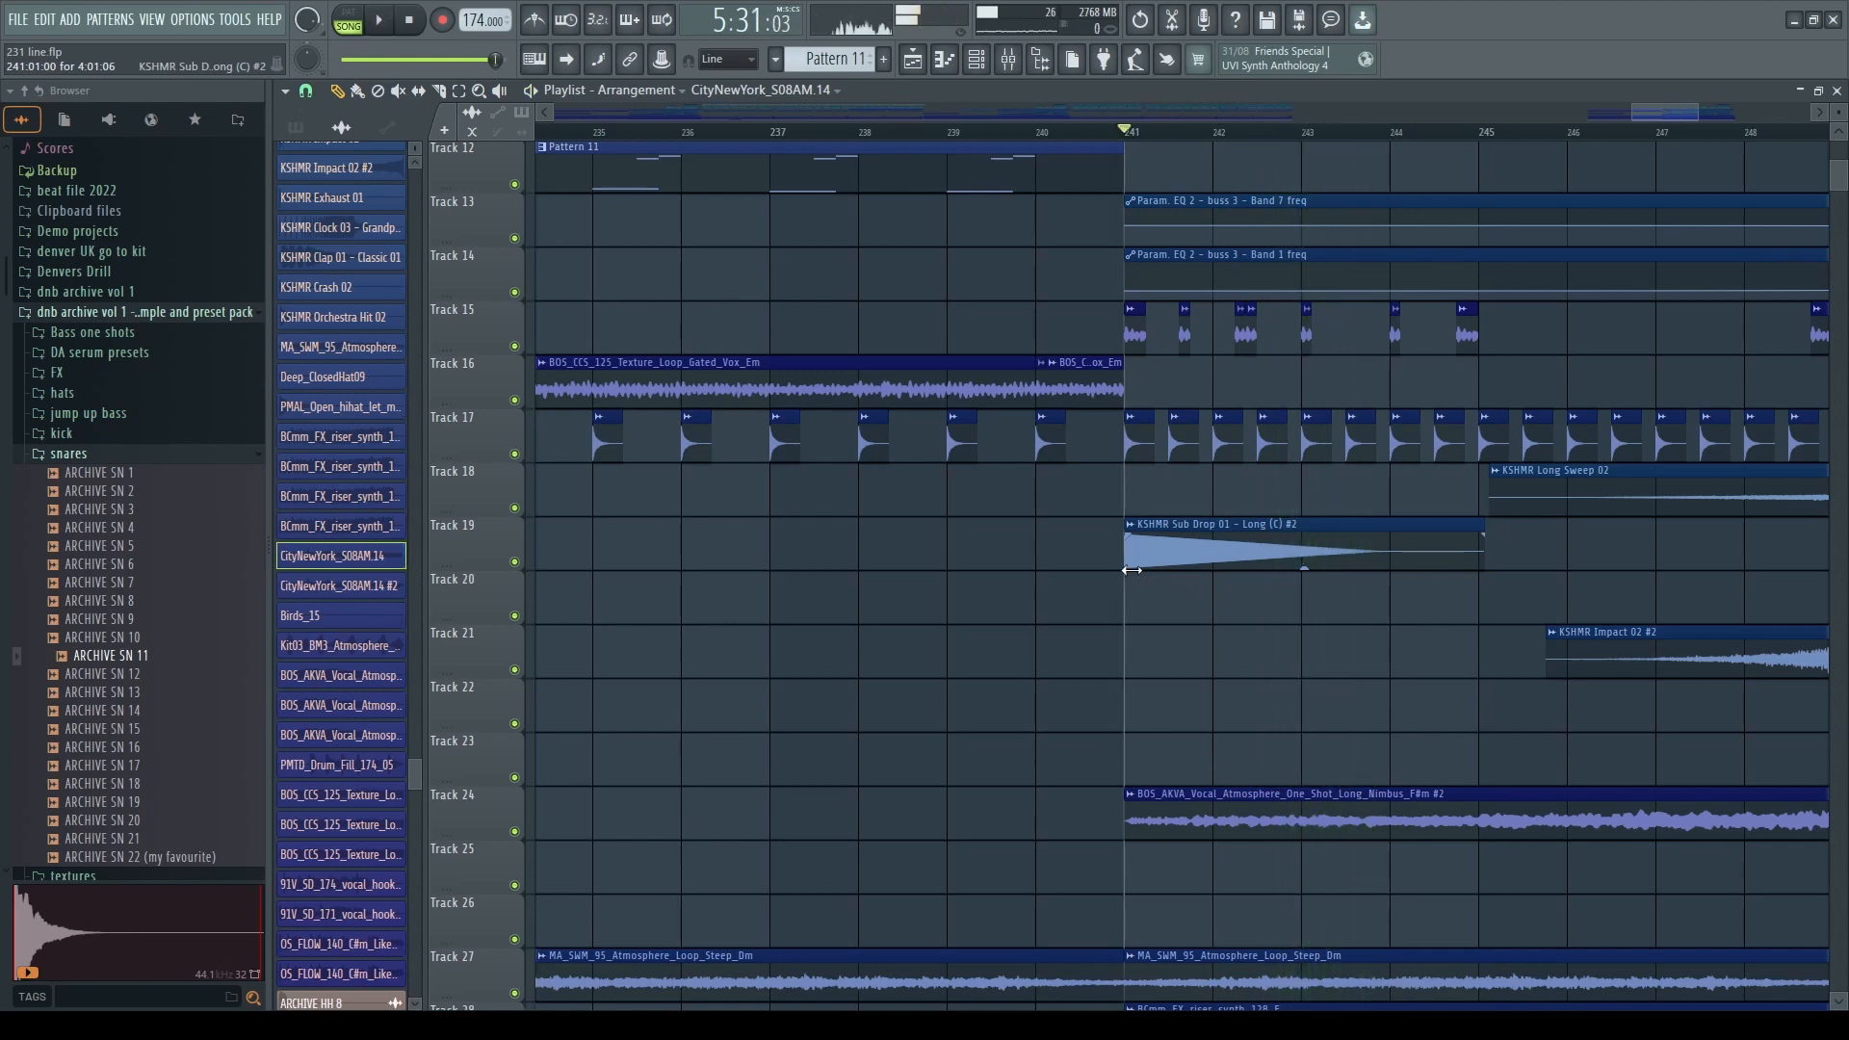
- Play from around bar 241 to review the Param. EQ 2 - buss 3 automation clips on Tracks 13 and 14
scroll(1242, 582, "up", 3)
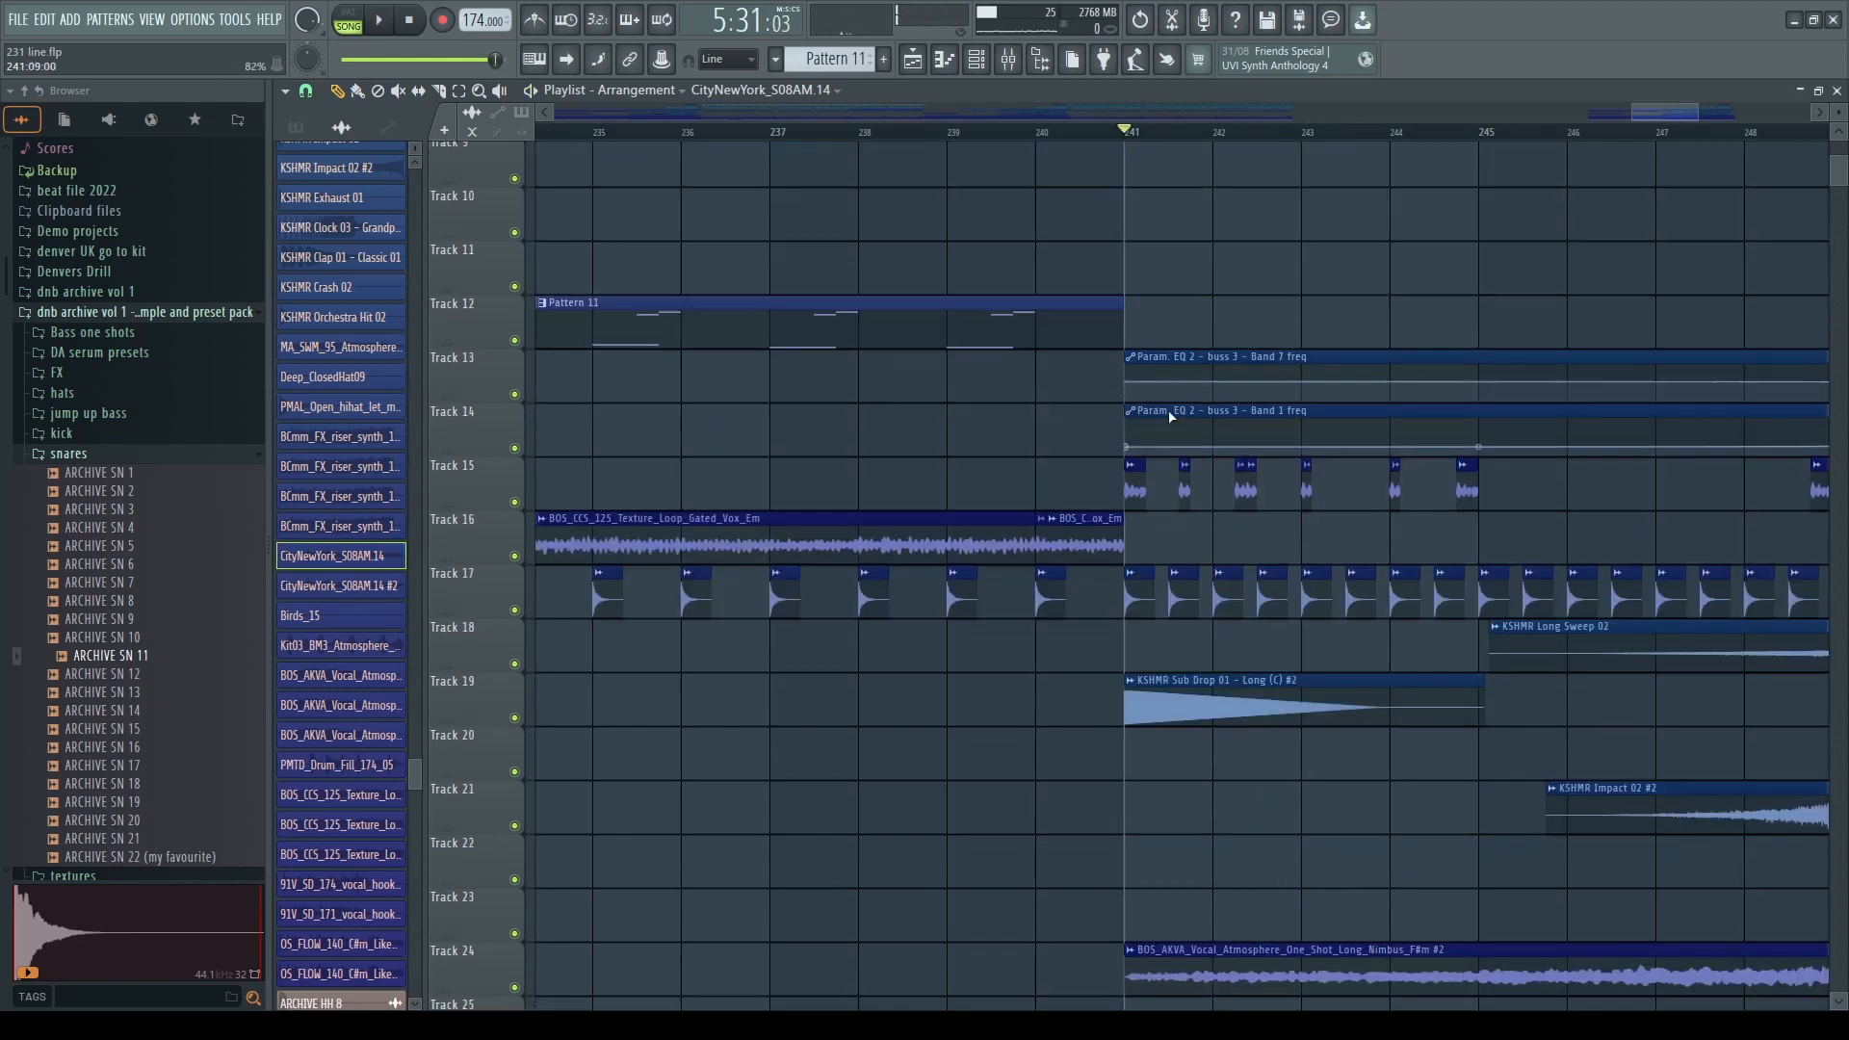
left_click(1106, 136)
key("space")
scroll(1164, 483, "down", 4)
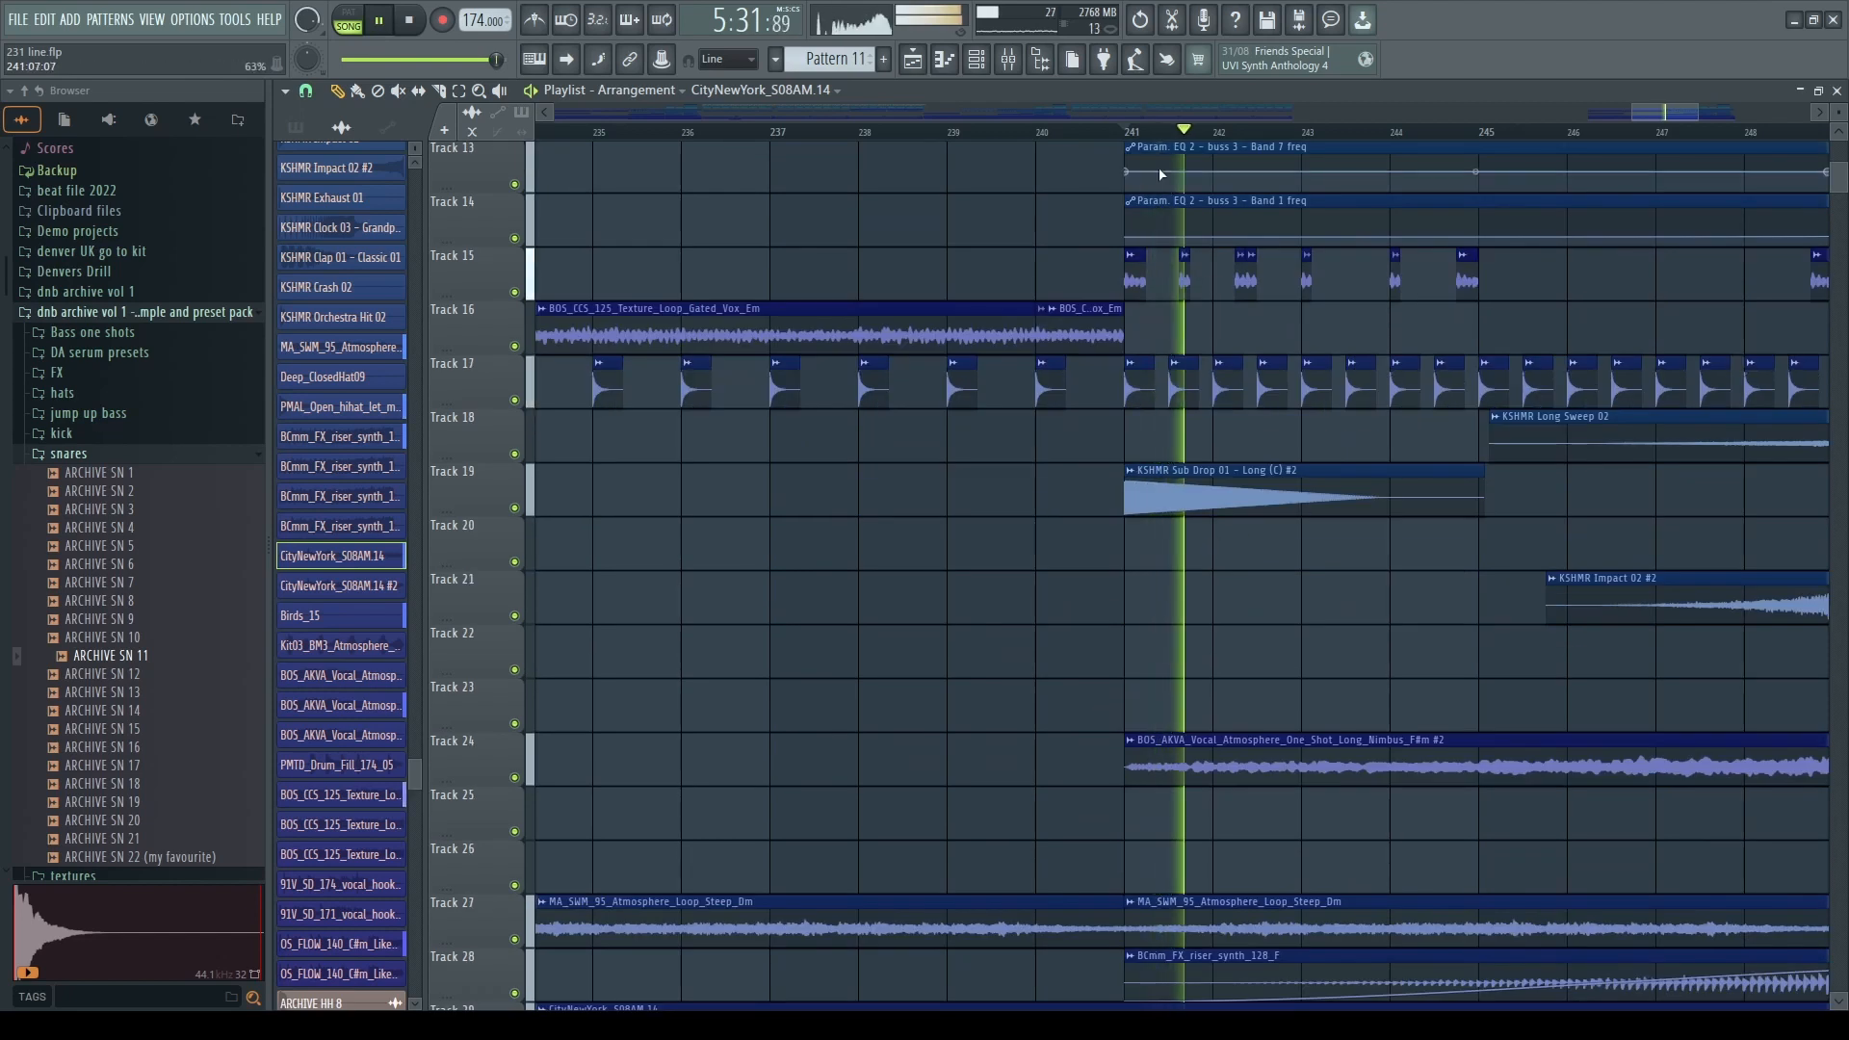
key("space")
left_click(1125, 136)
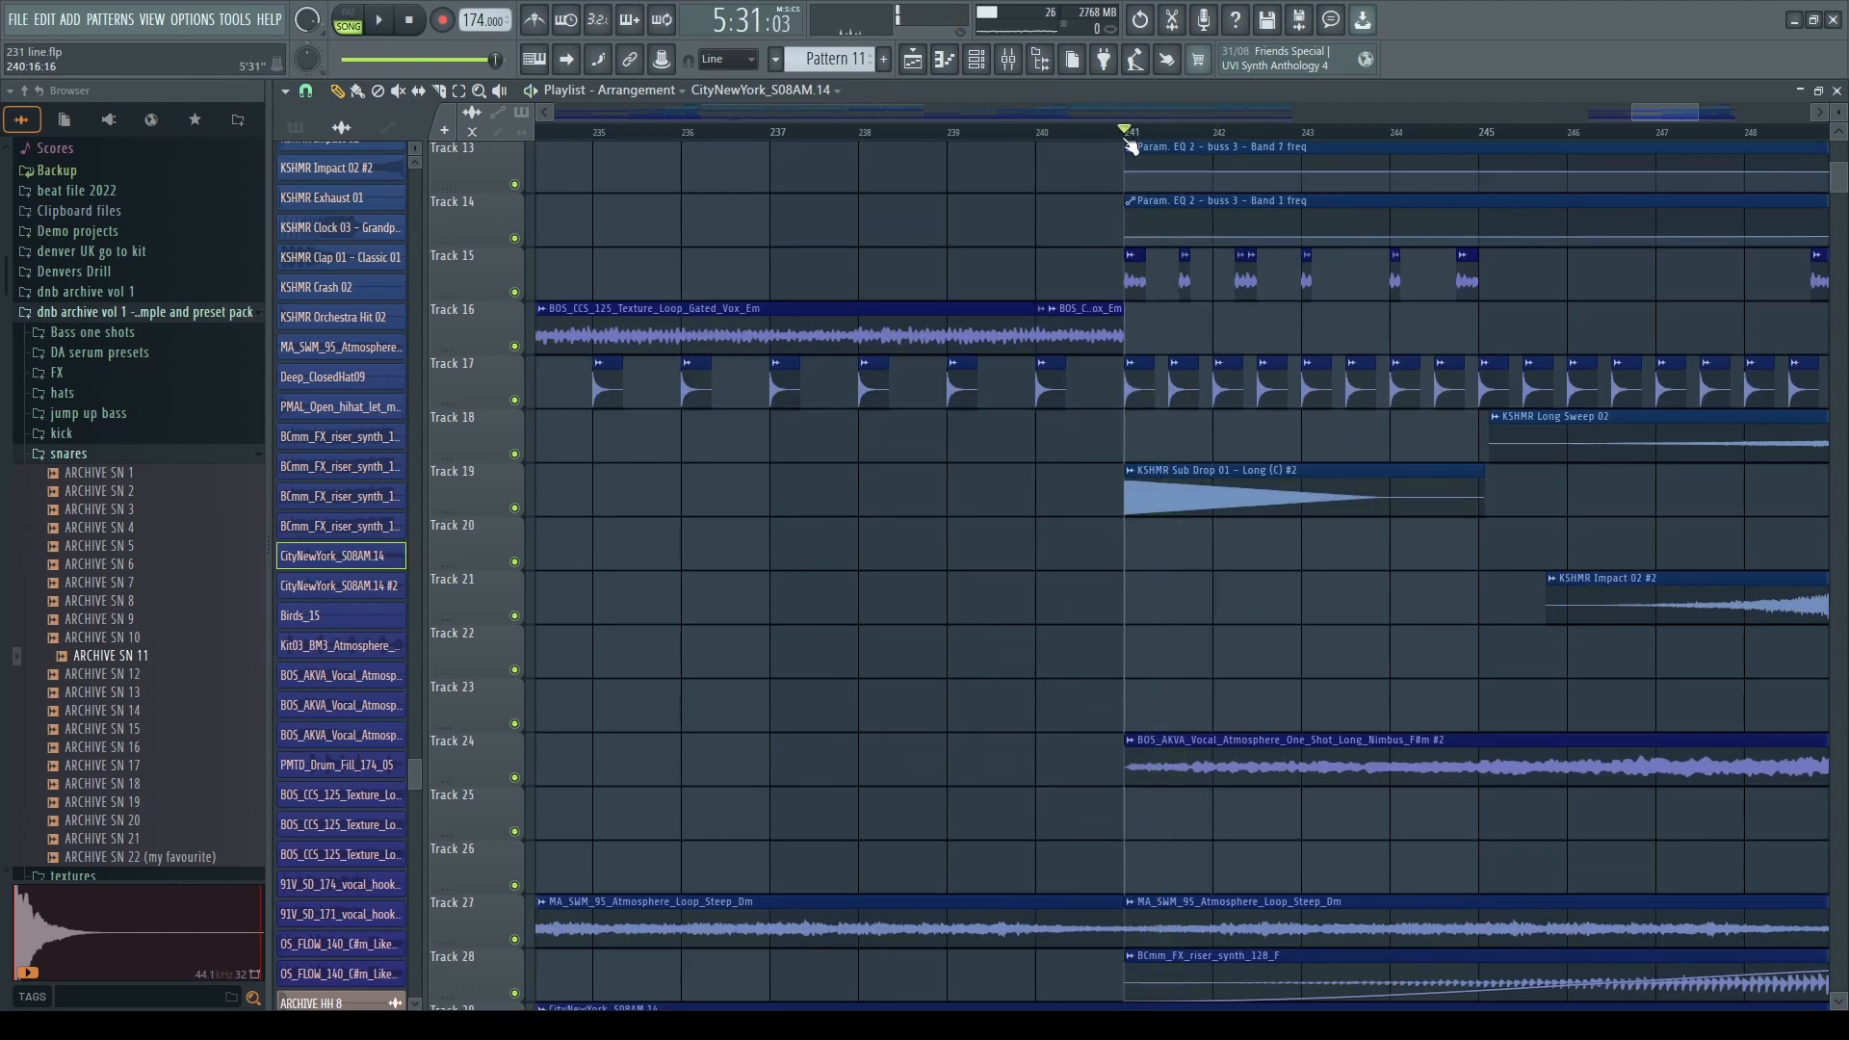
- Play from bar 240 and examine the build-up layers down to the vocal on Track 34
scroll(1105, 575, "down", 3)
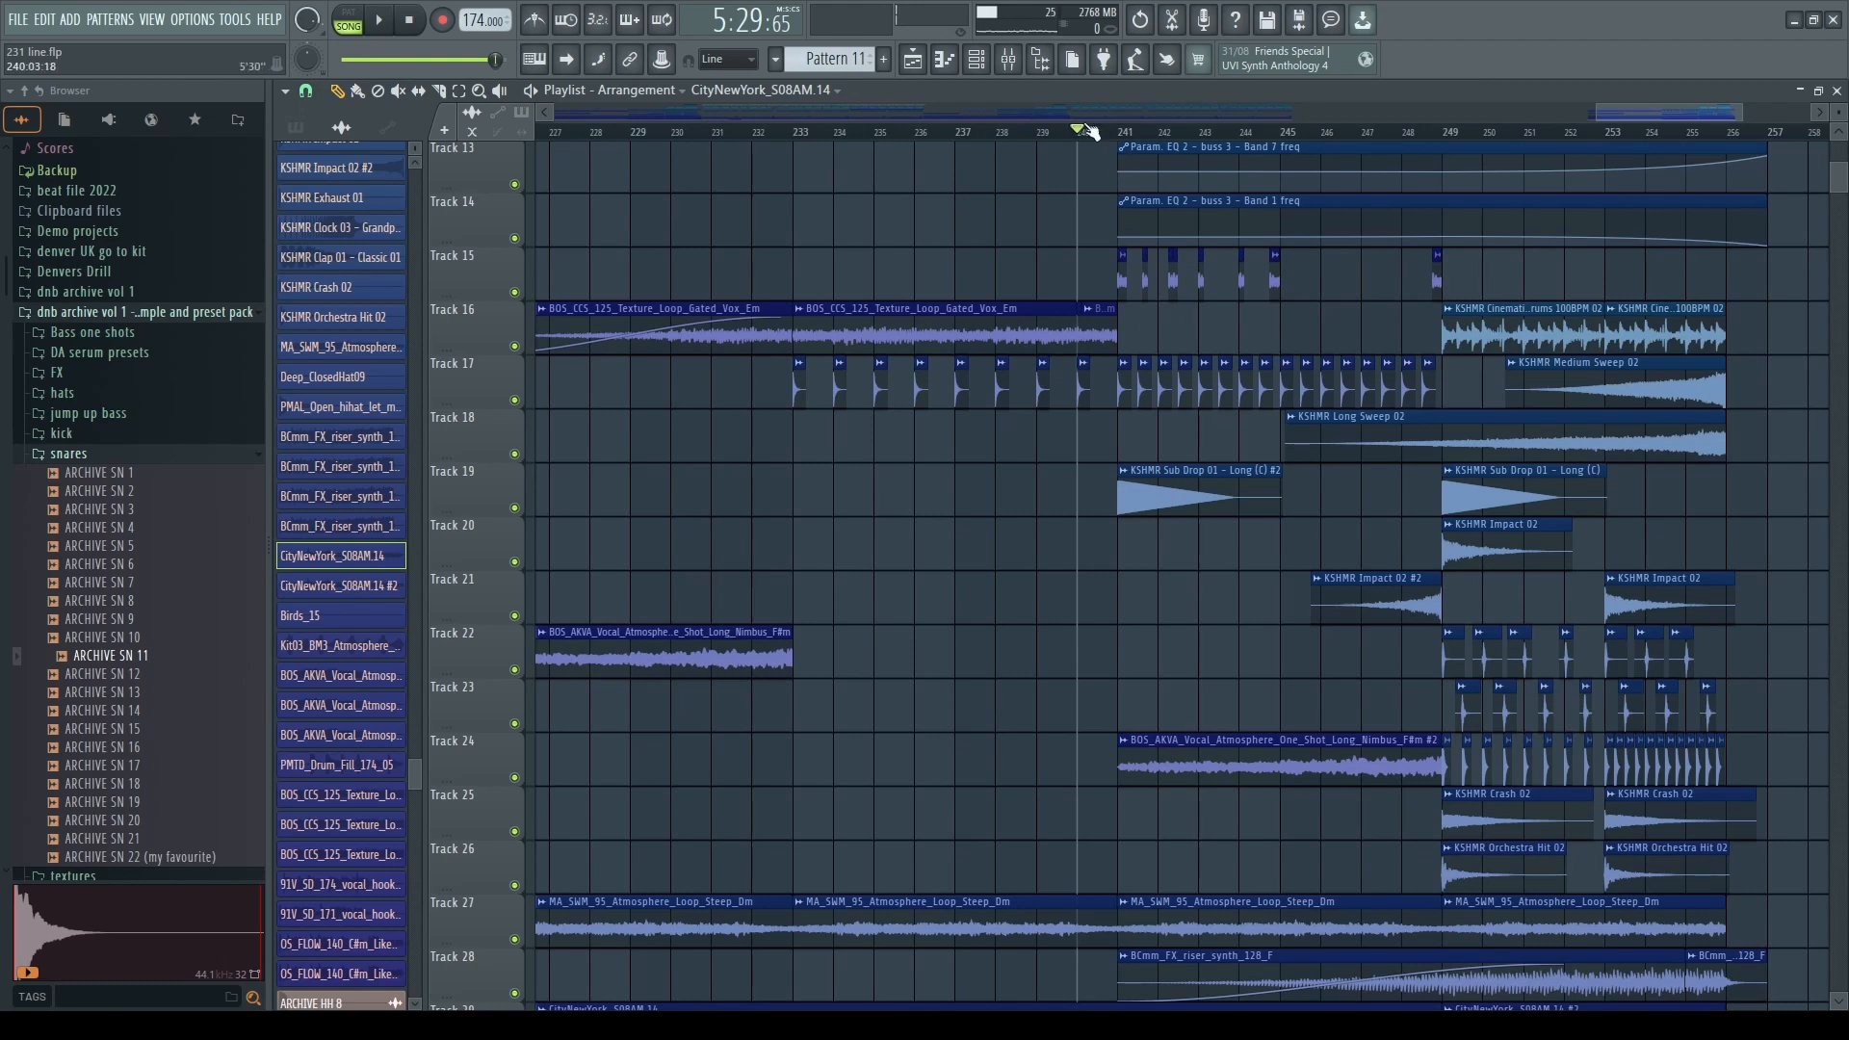
key("space")
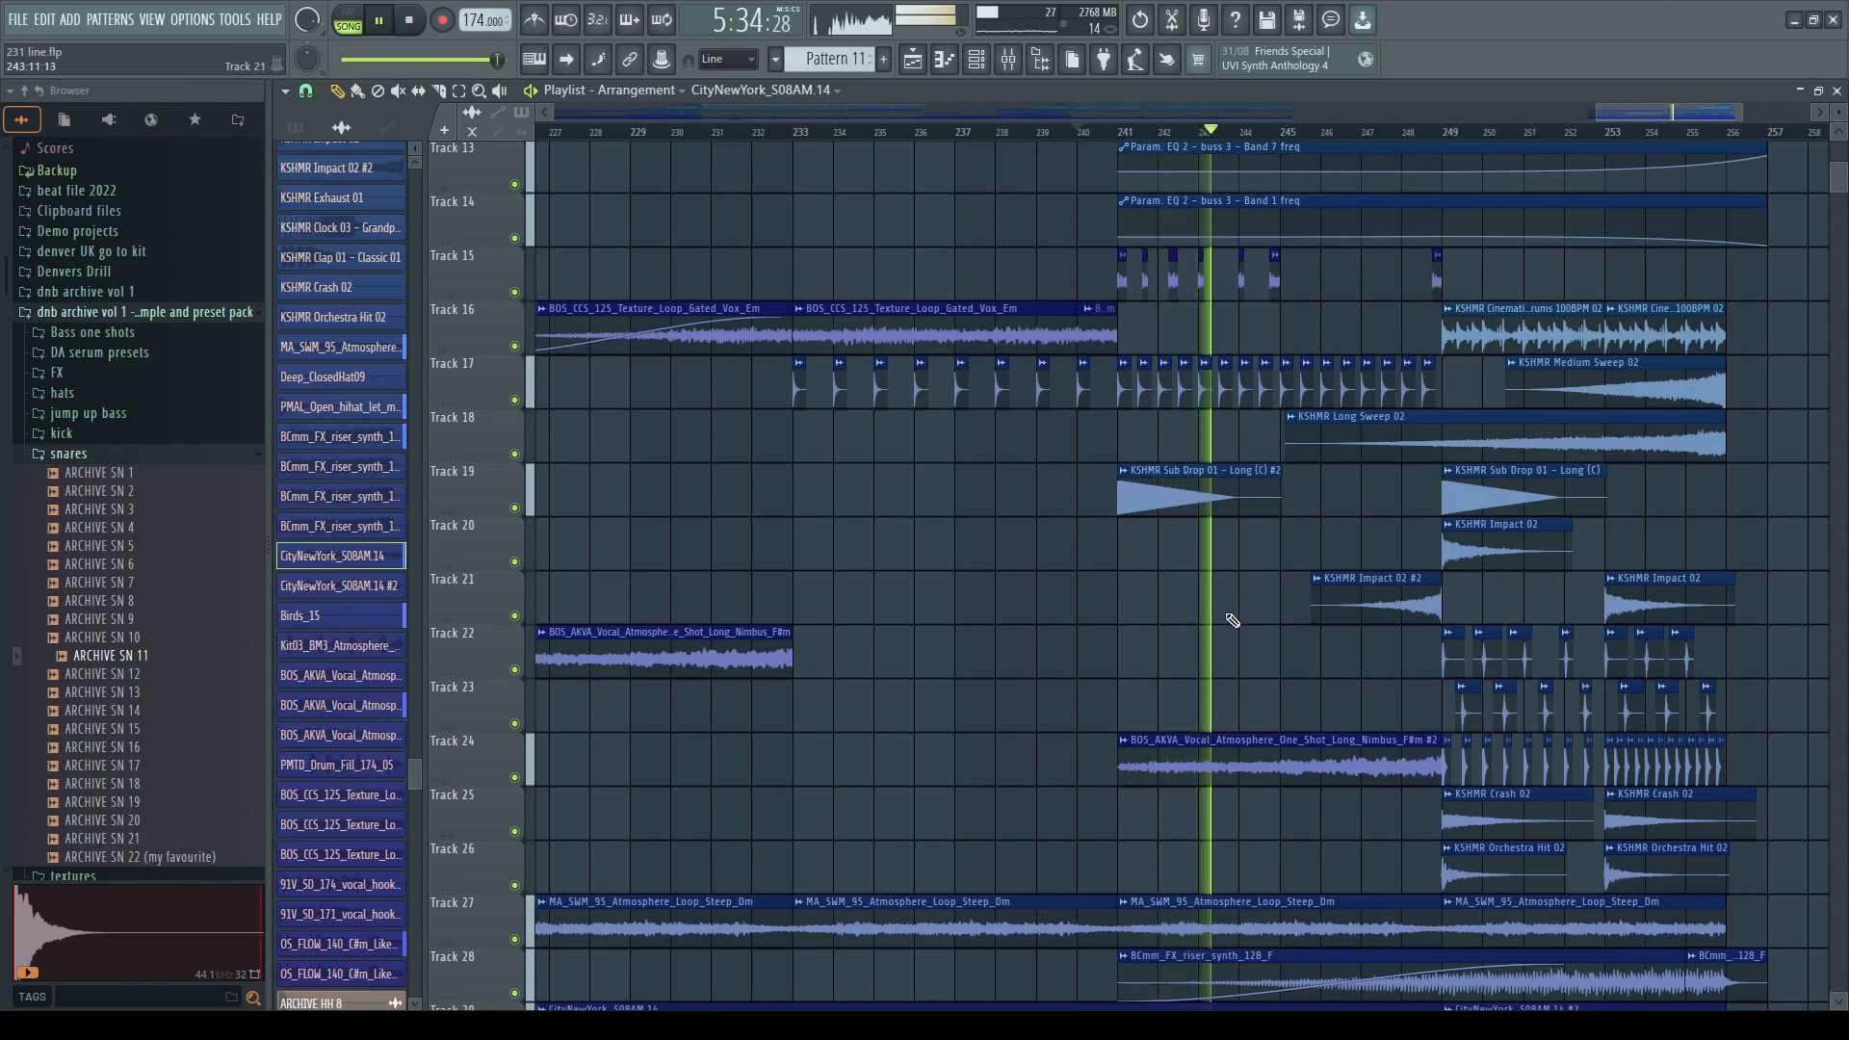
scroll(1185, 587, "down", 3)
scroll(1148, 680, "down", 3)
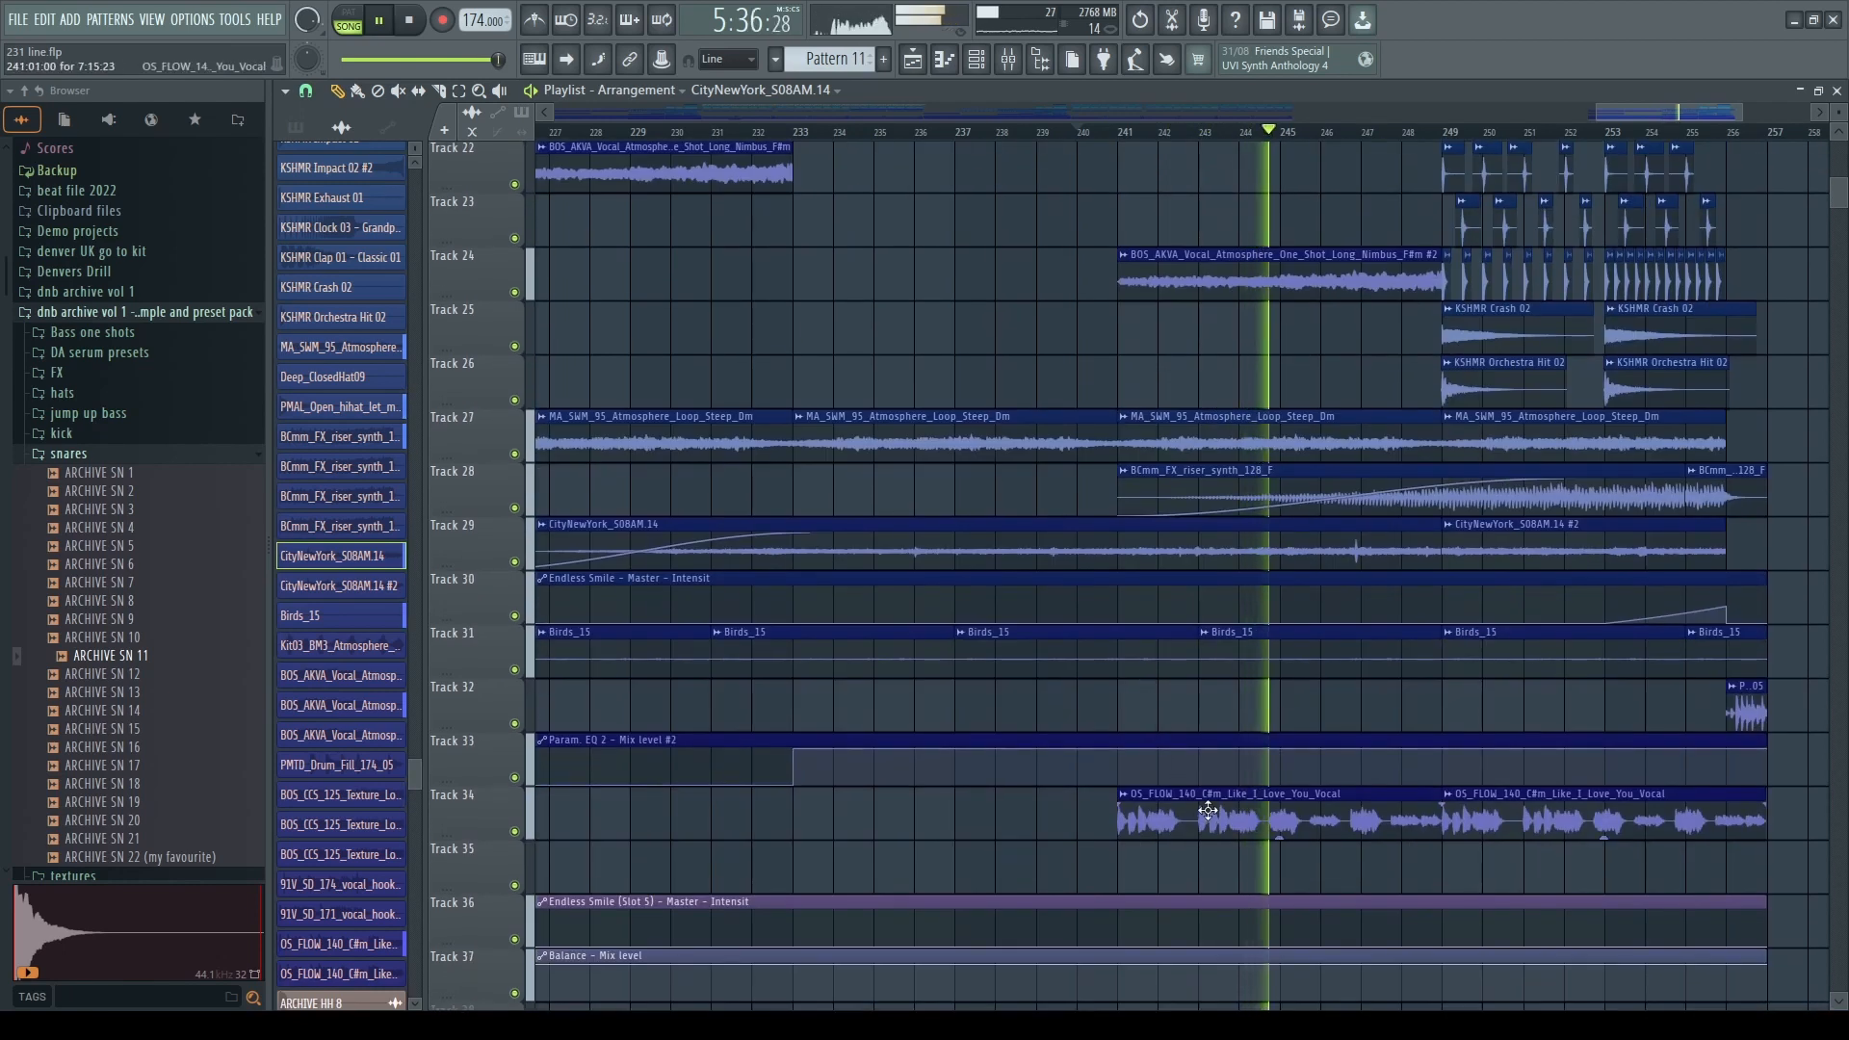
key("space")
left_click(1122, 115)
left_click(1177, 143)
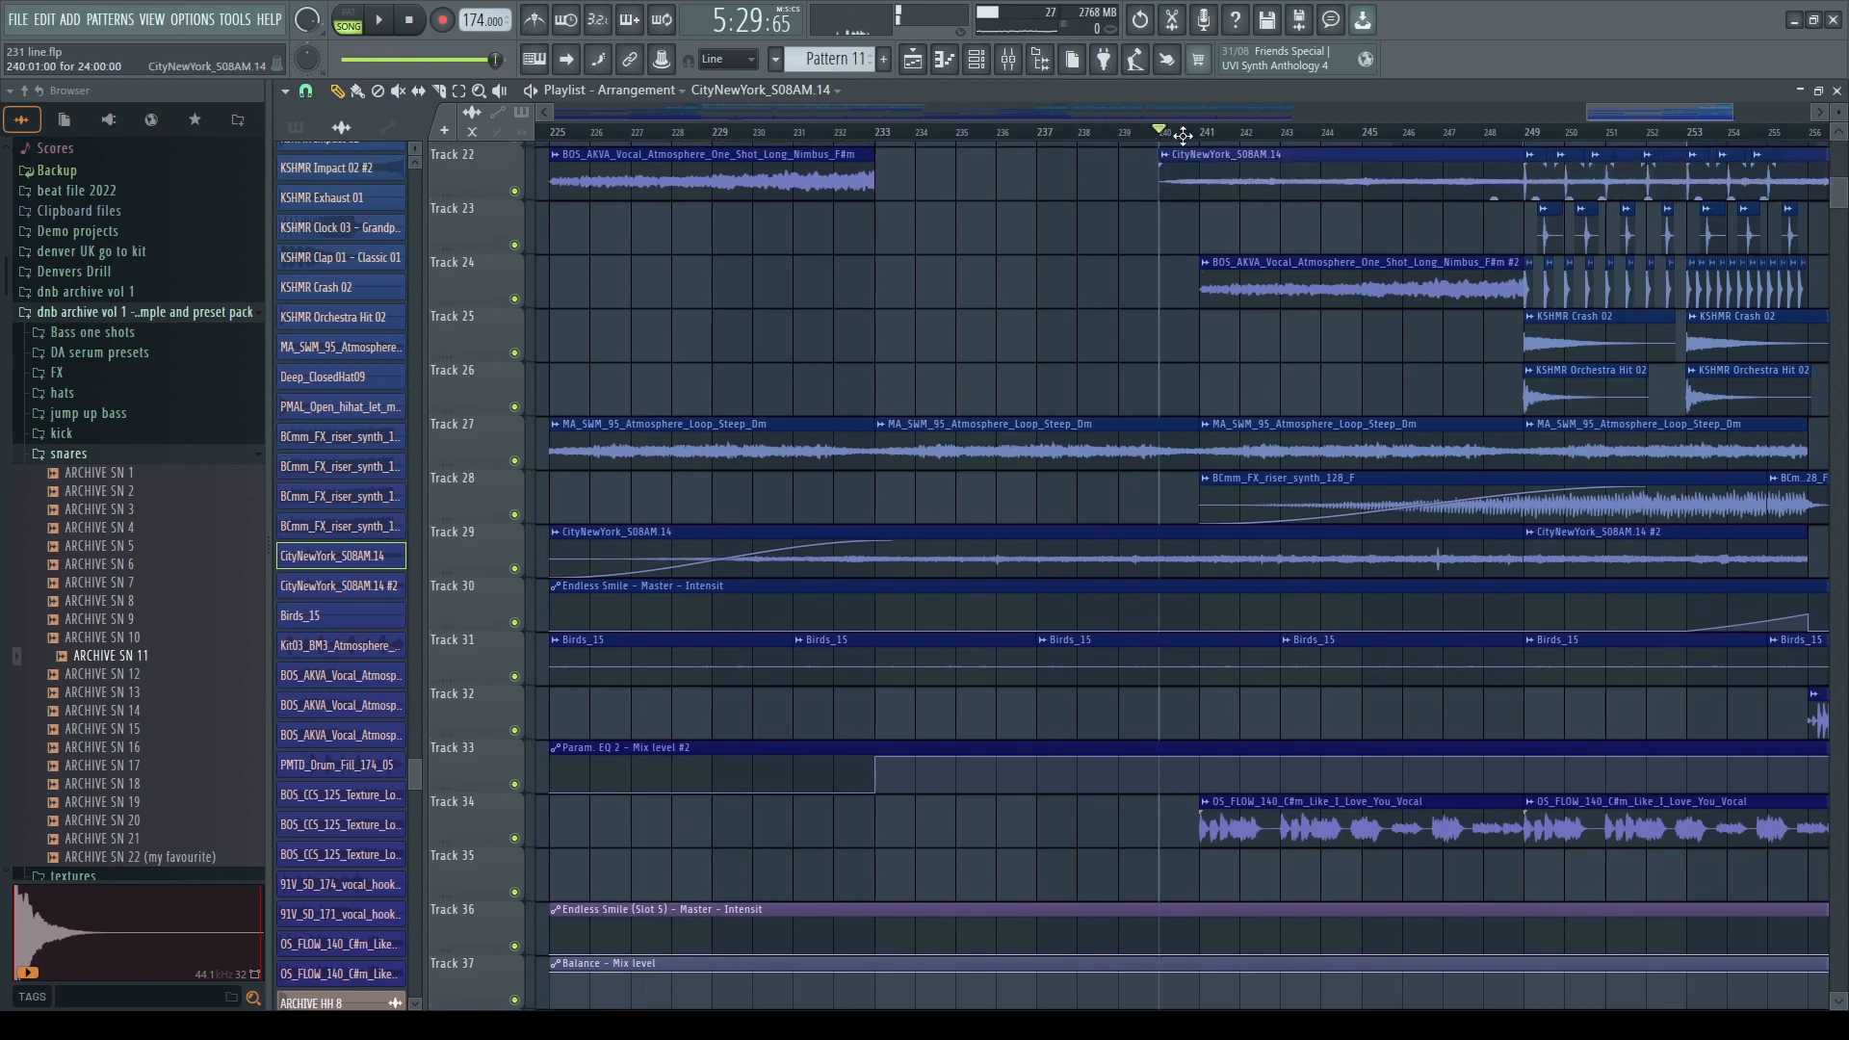
right_click(1210, 190)
- Play from bar 241 and open the settings of Track 34's OS_FLOW_140_C#m_Like_I_Love_You_Vocal clip
left_click(1204, 134)
key("space")
scroll(1197, 738, "down", 3)
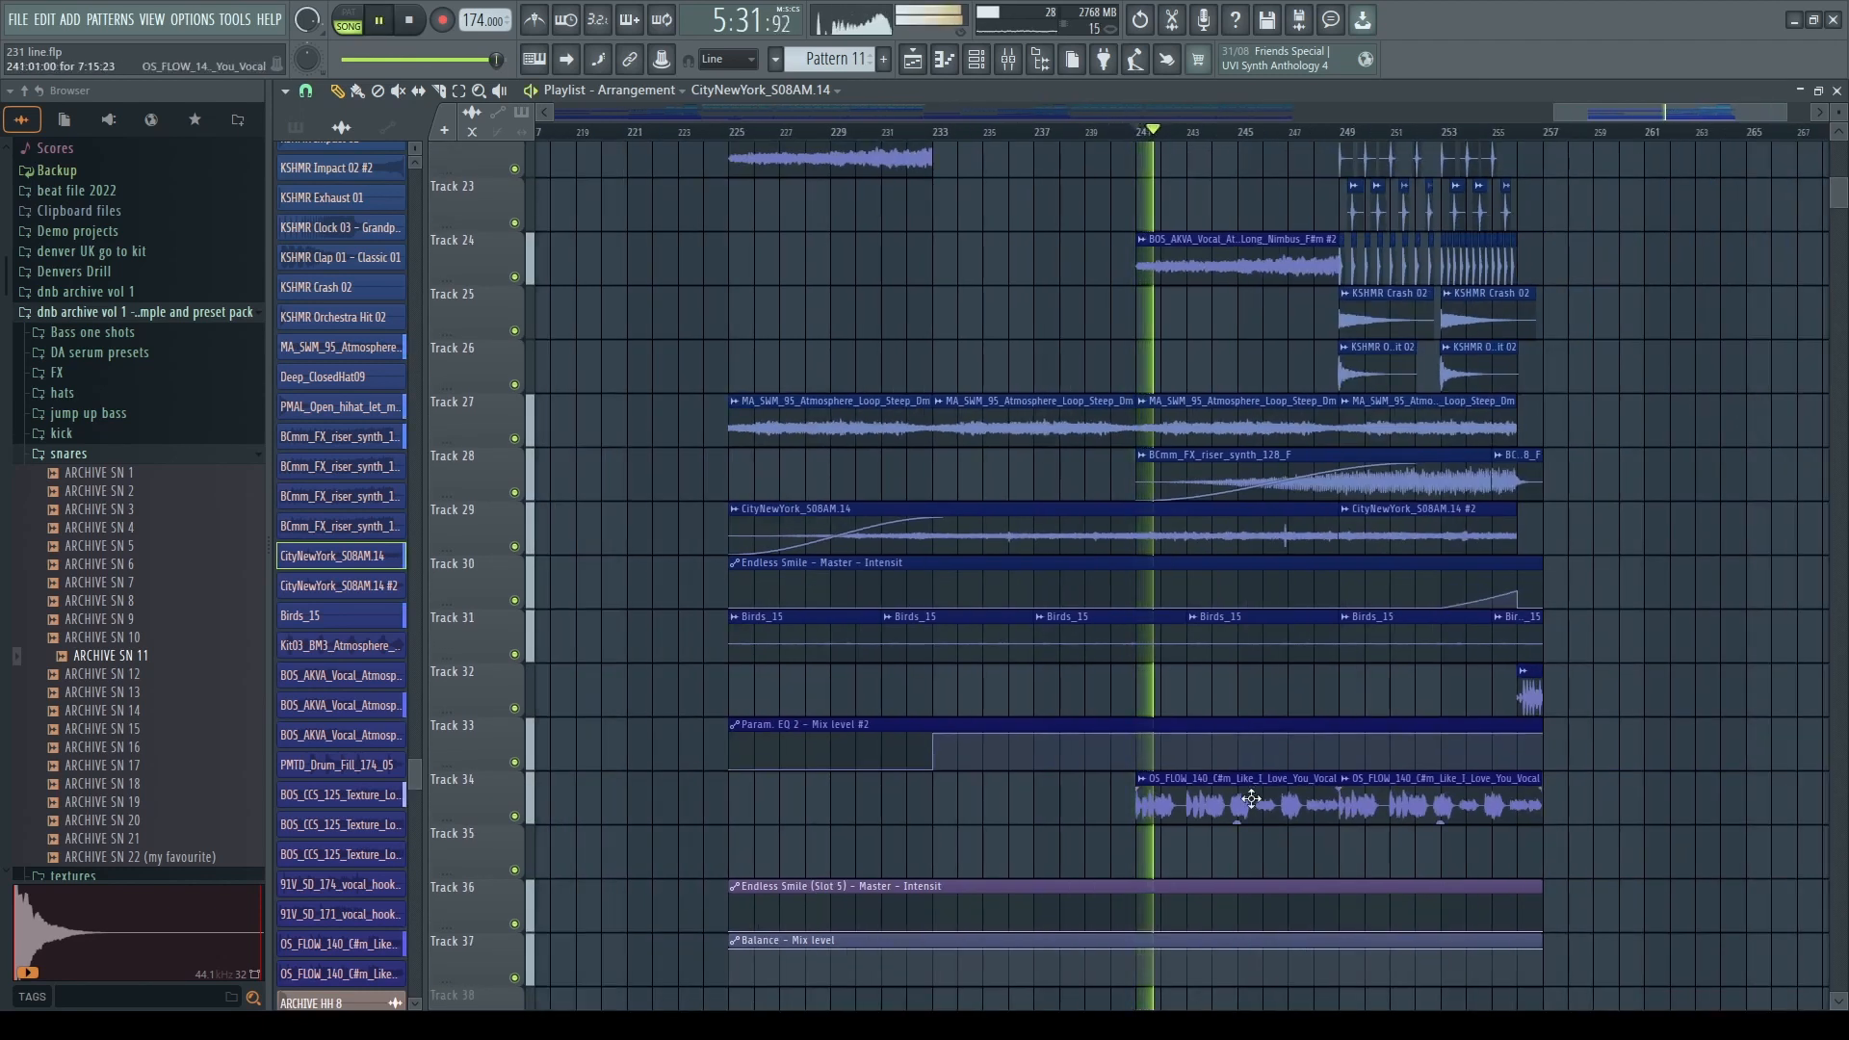
double_click(1248, 805)
key("space")
- Show the mixer, inspect Auto-Tune Pro on the vocal's track 5, and close the plugin
left_click(1008, 60)
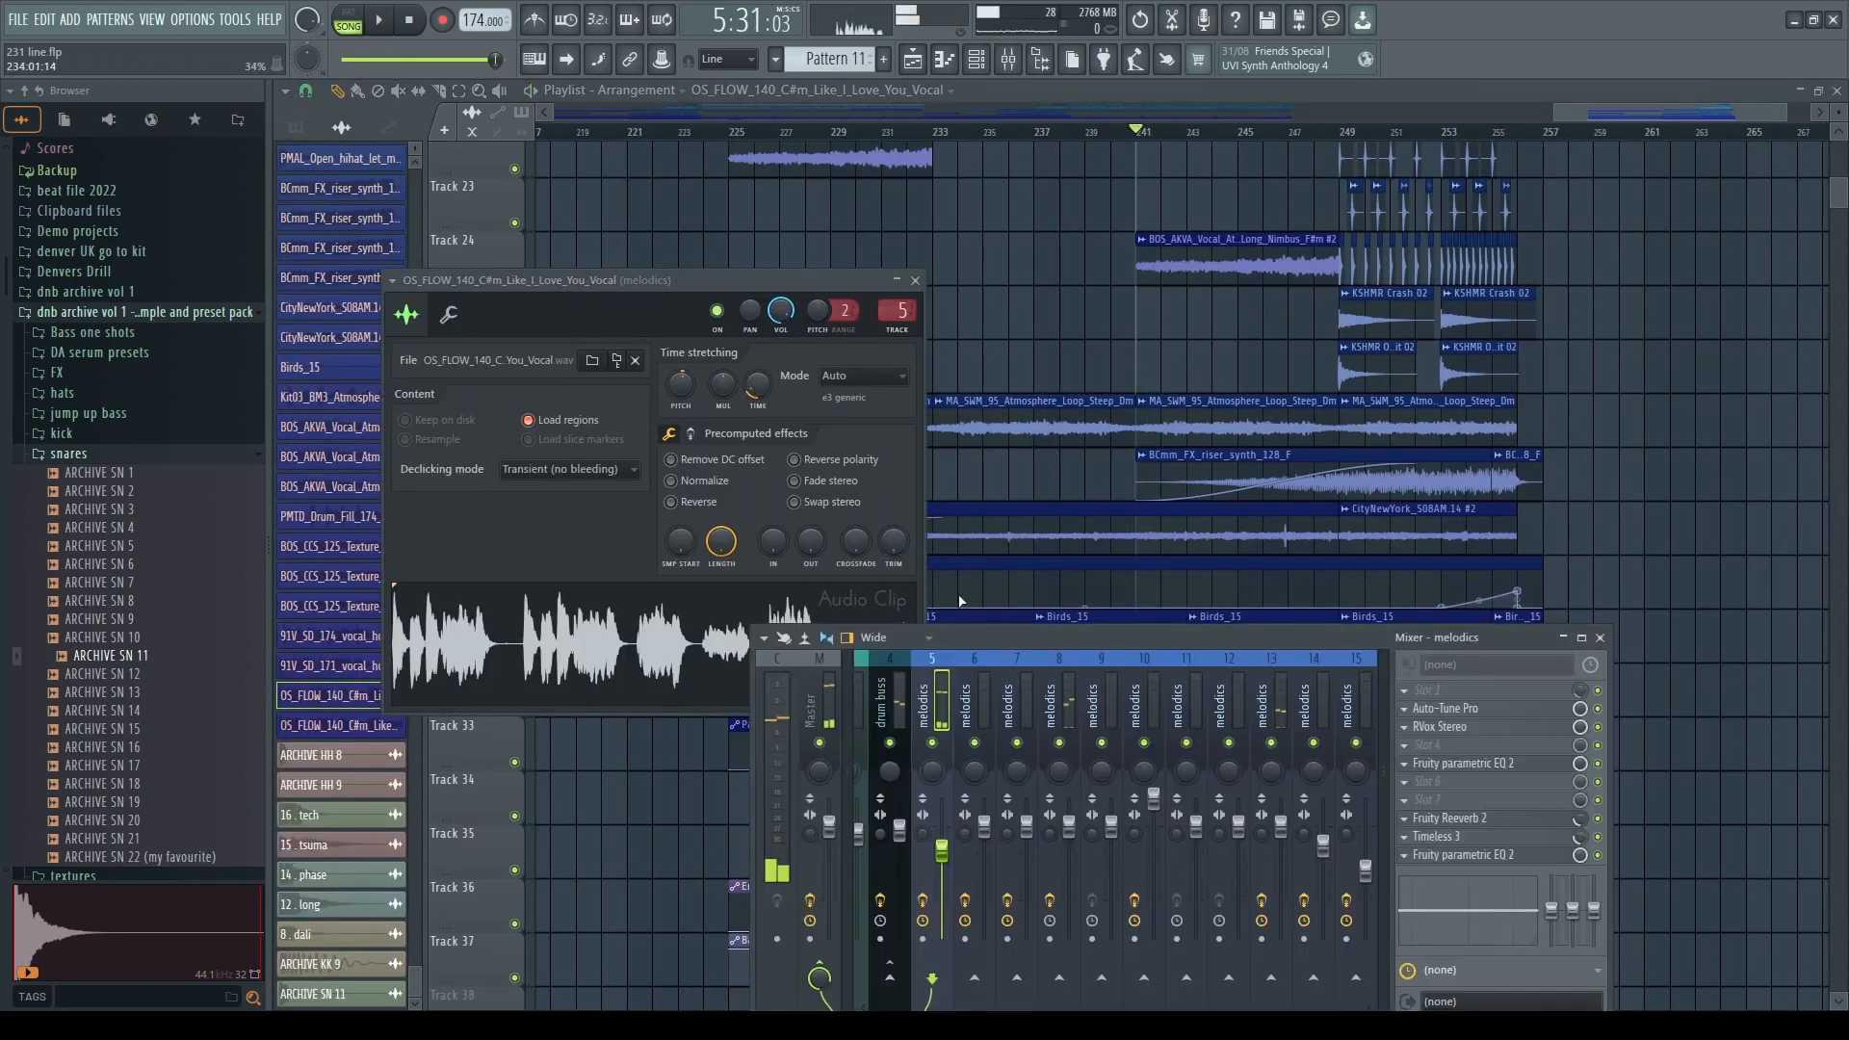
left_click(1478, 708)
left_click(1342, 305)
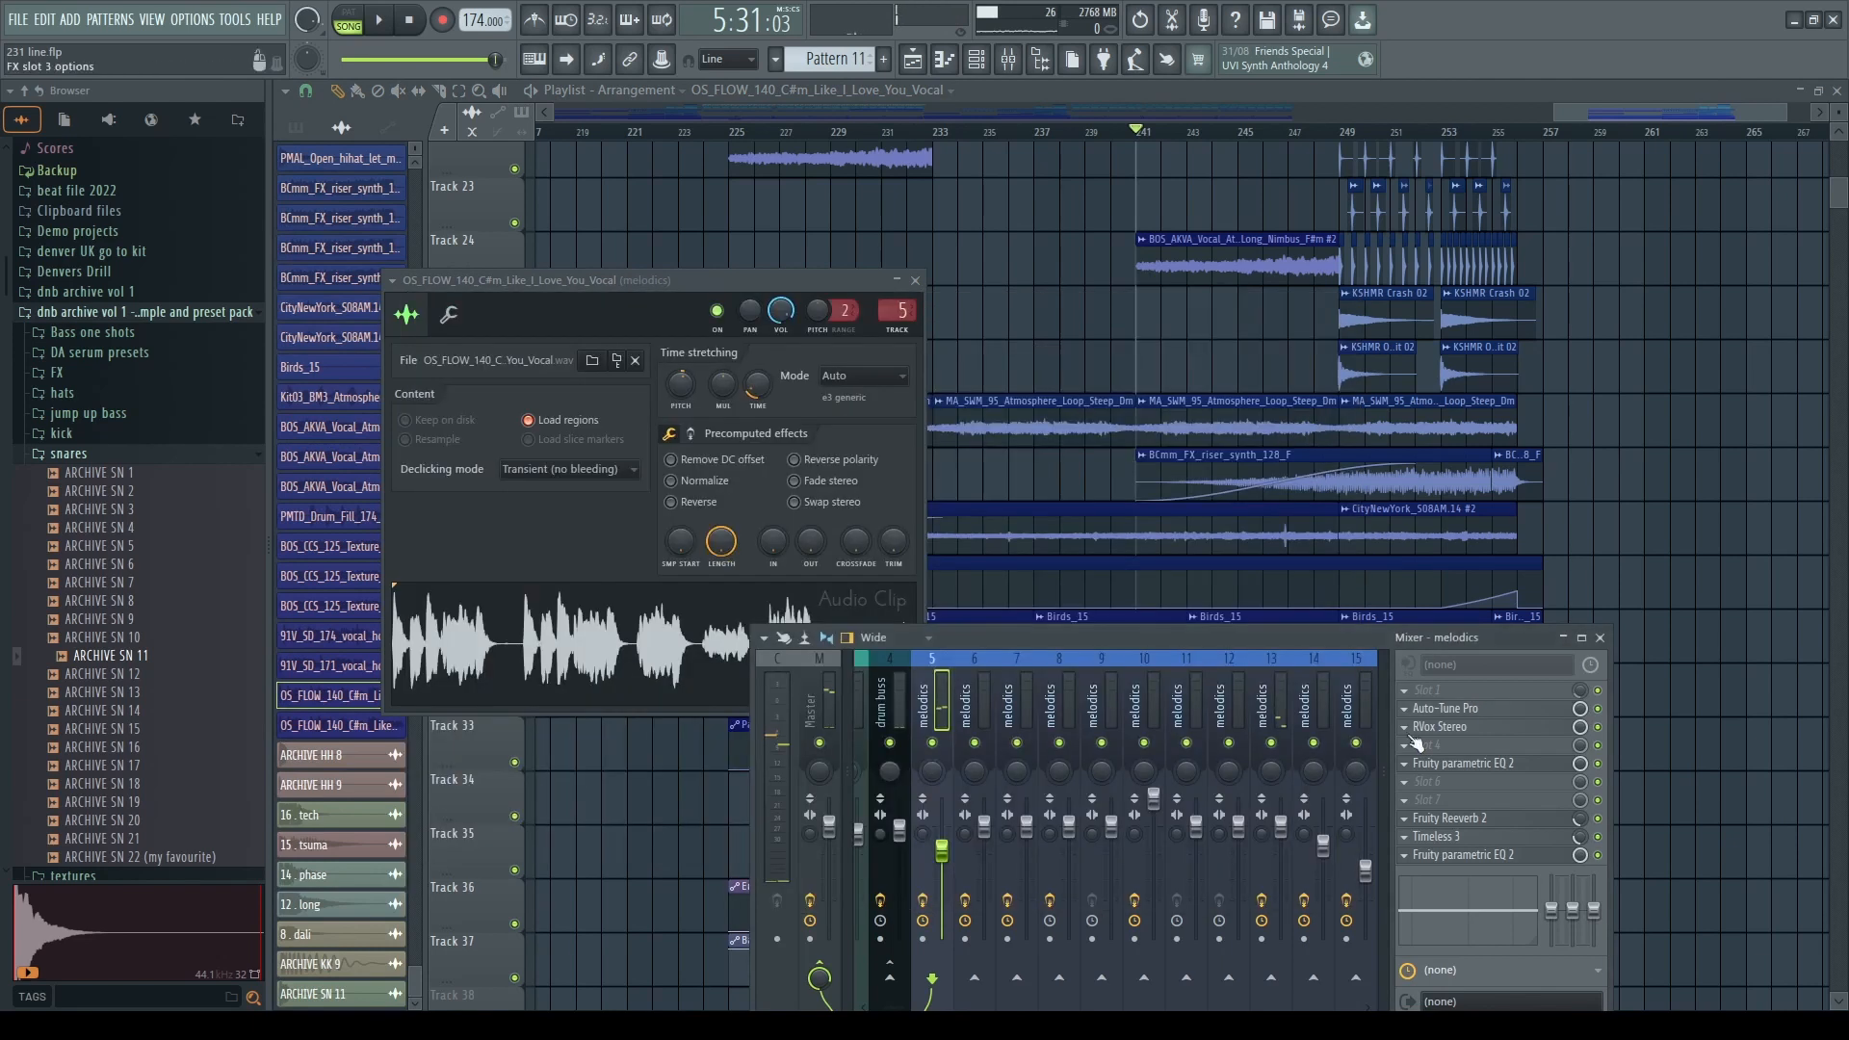
- Inspect RVox Stereo on mixer track 5 while playing the vocal, and close the plugin
left_click(1448, 727)
left_click_drag(730, 330, 864, 297)
key("space")
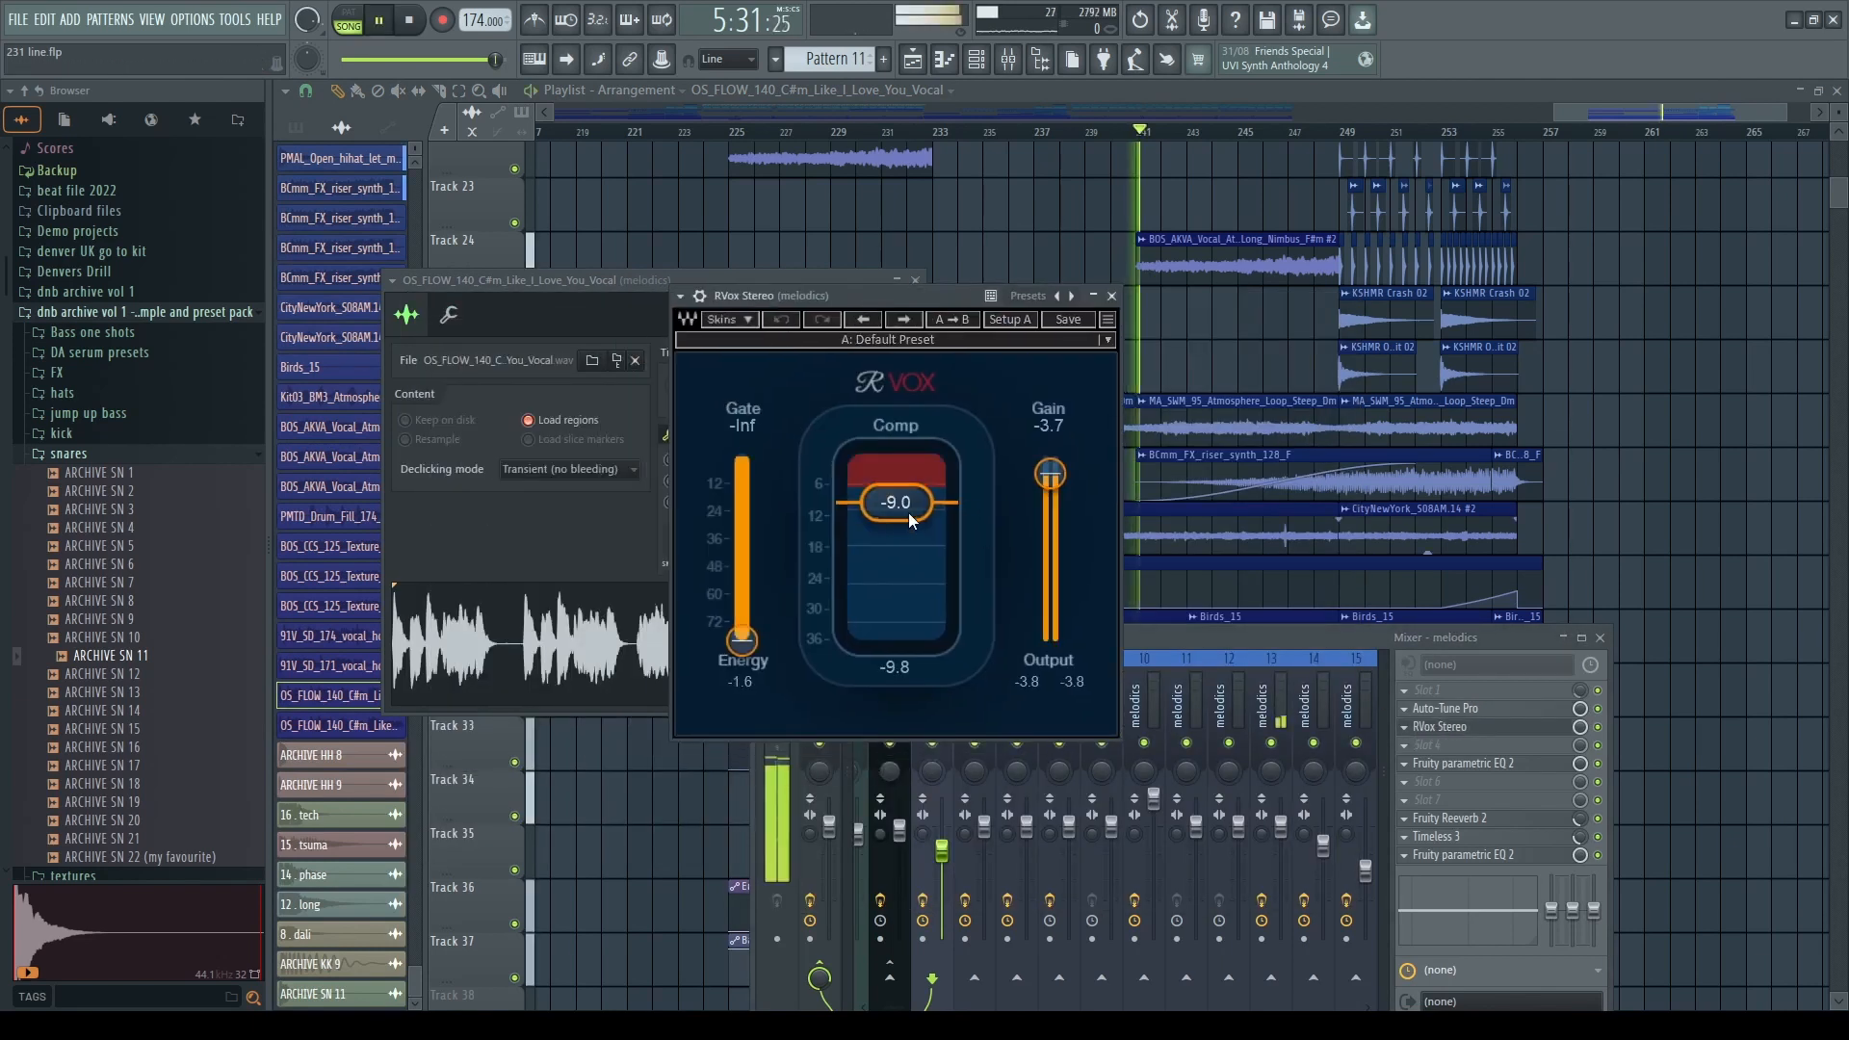
key("space")
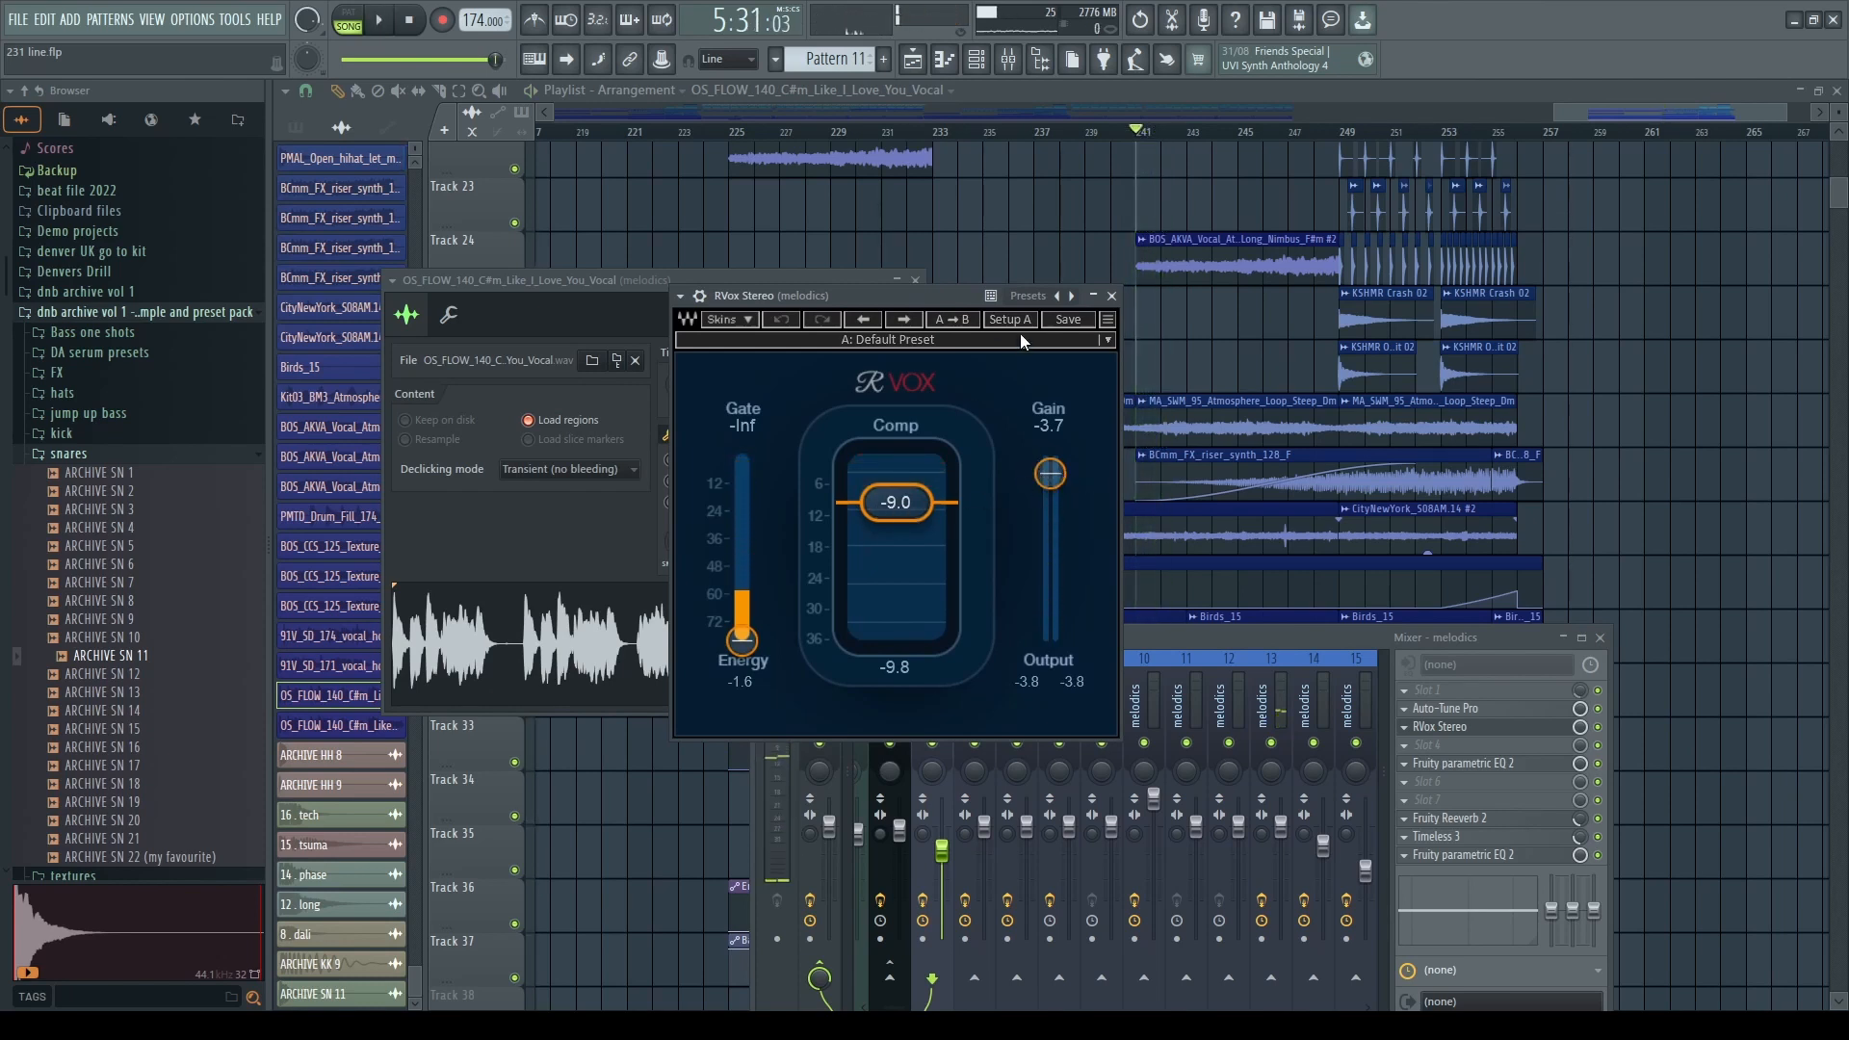
key("space")
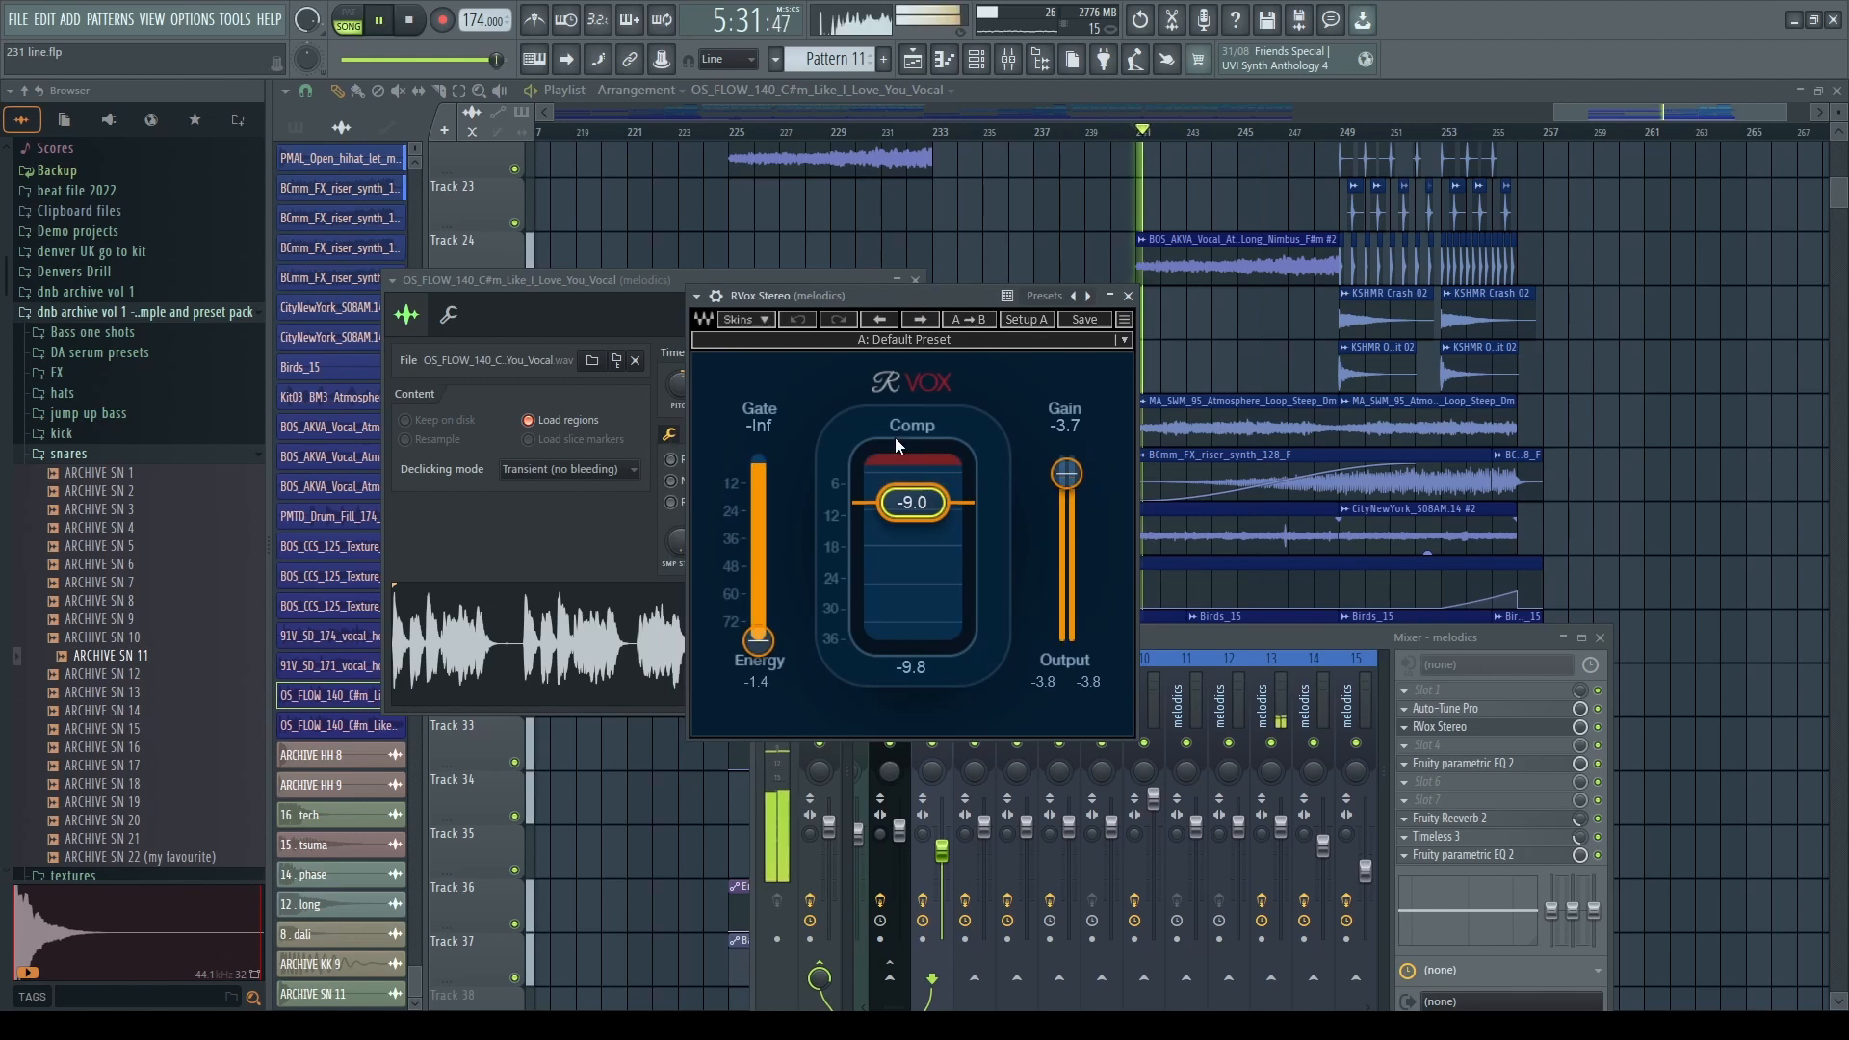
left_click(1449, 727)
- Stop playback, open the first Fruity parametric EQ 2 on mixer track 5, and lower band 2's level slightly
left_click(1449, 763)
key("space")
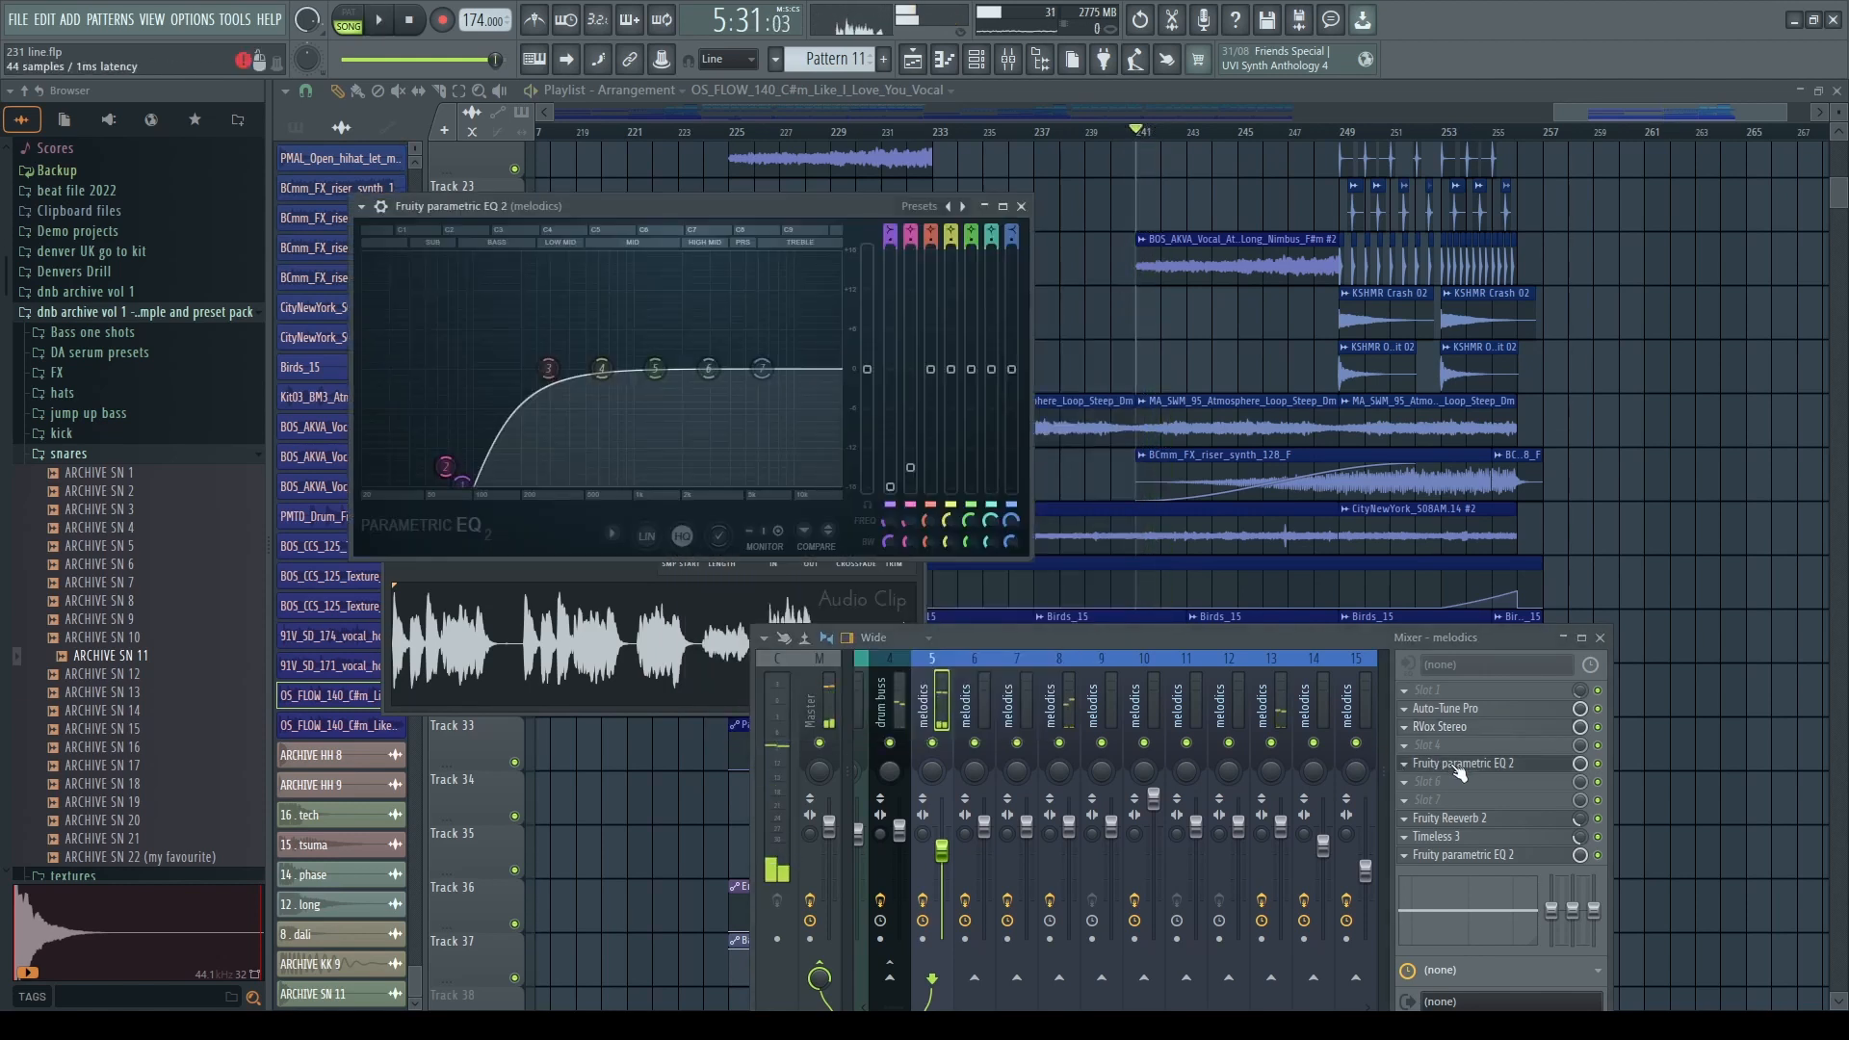
left_click_drag(690, 219, 722, 222)
left_click_drag(476, 471, 476, 479)
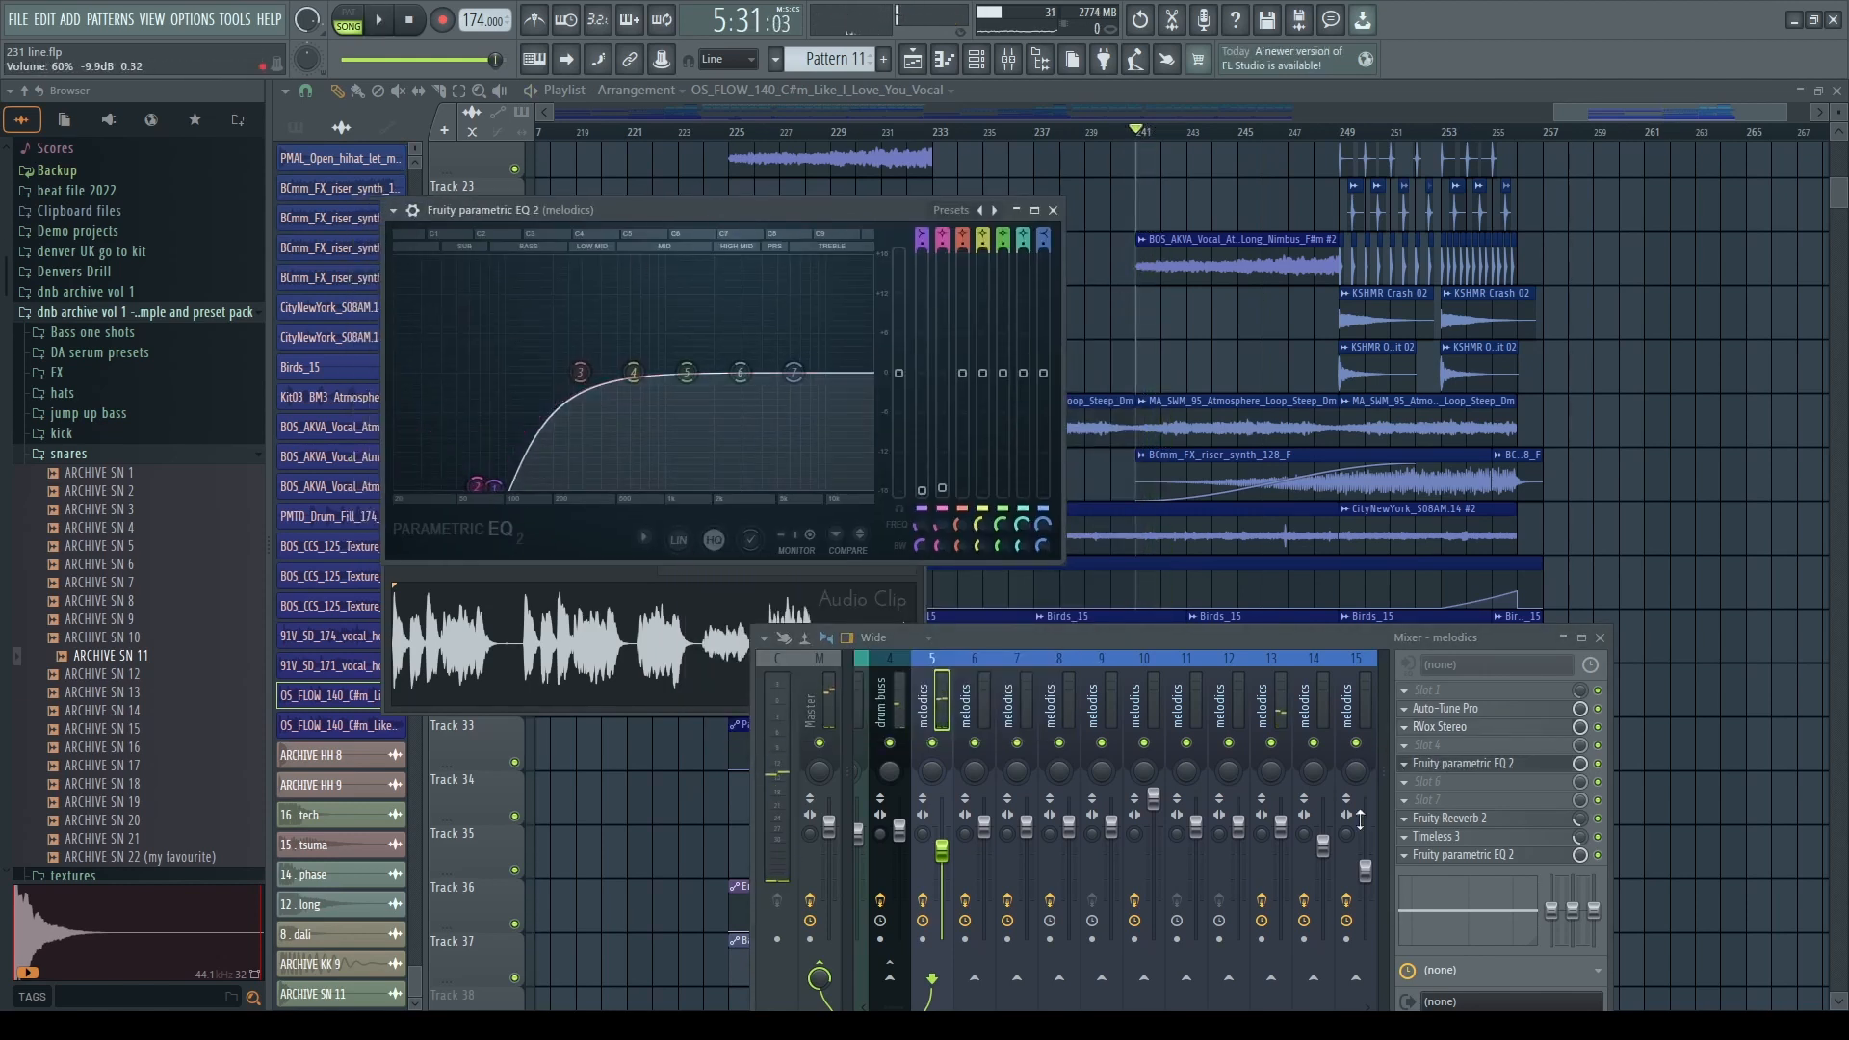
- Inspect Fruity Reeverb 2, Timeless 3 and the last Fruity parametric EQ 2 on mixer track 5, and close the open windows
left_click(1452, 819)
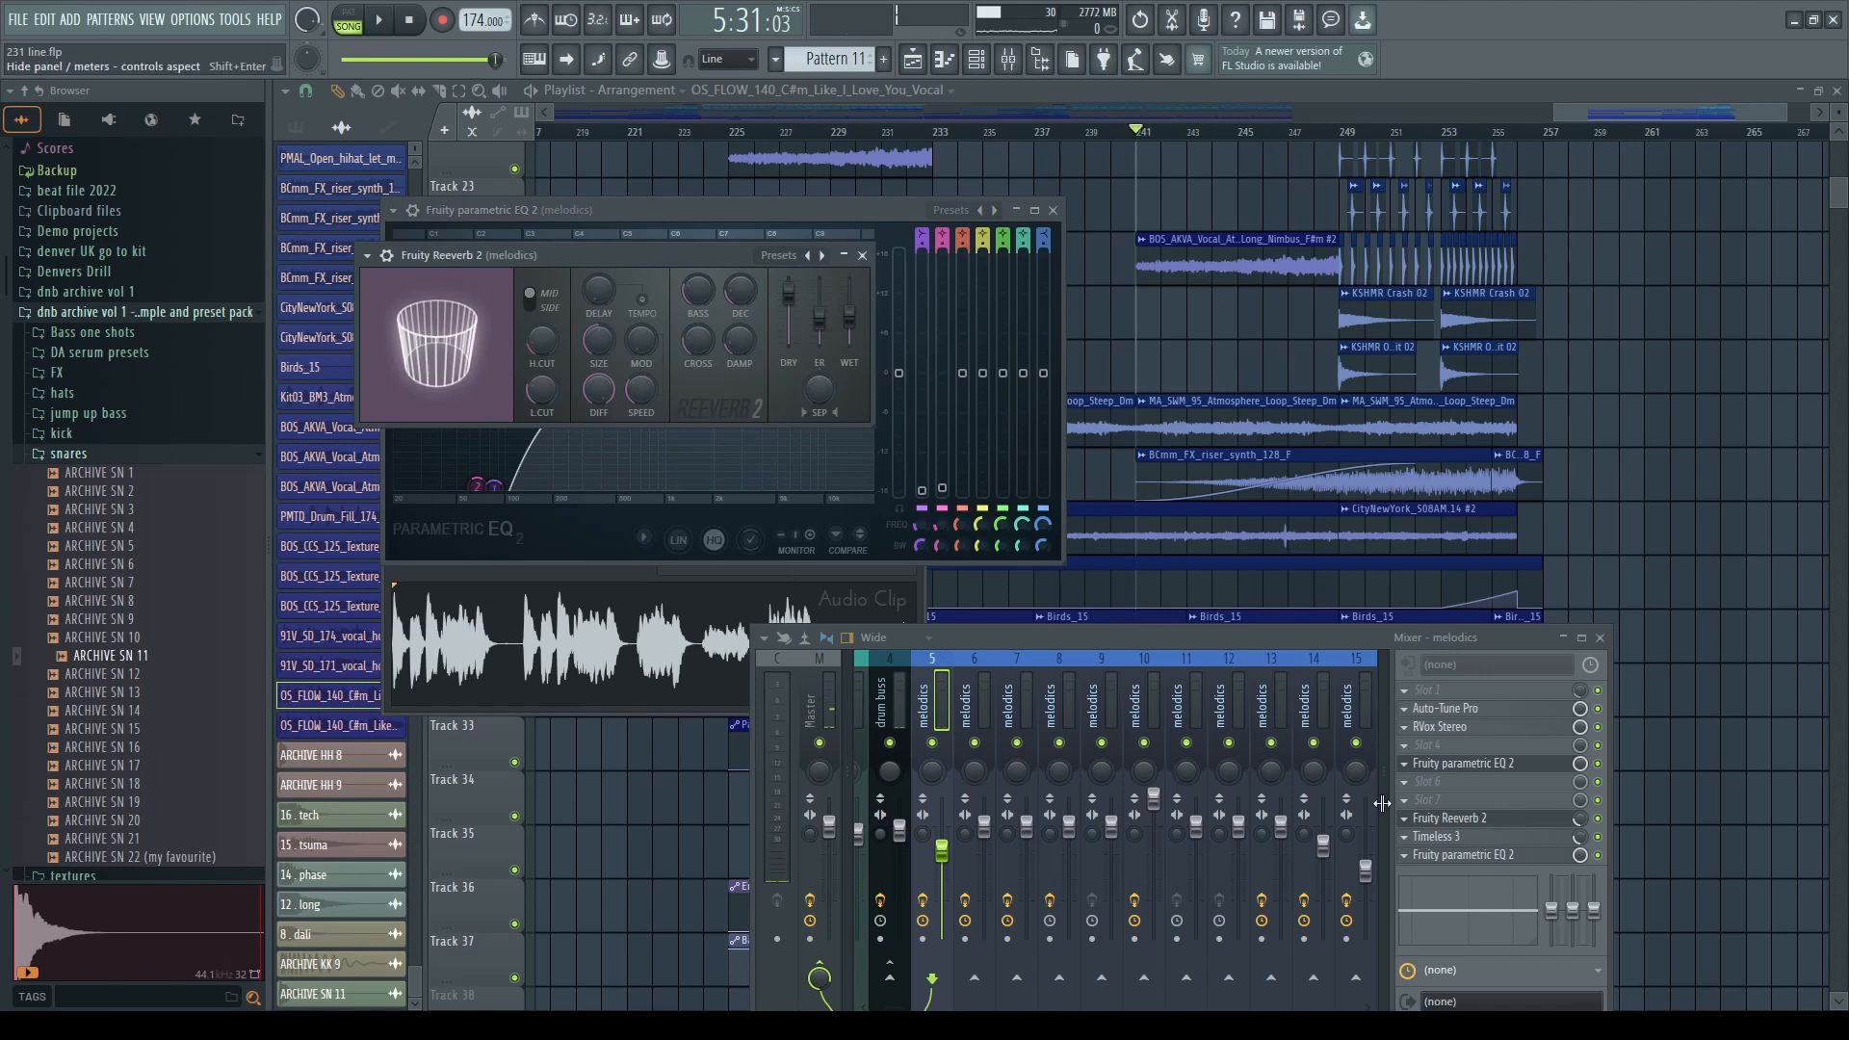
left_click(1449, 837)
left_click(1461, 855)
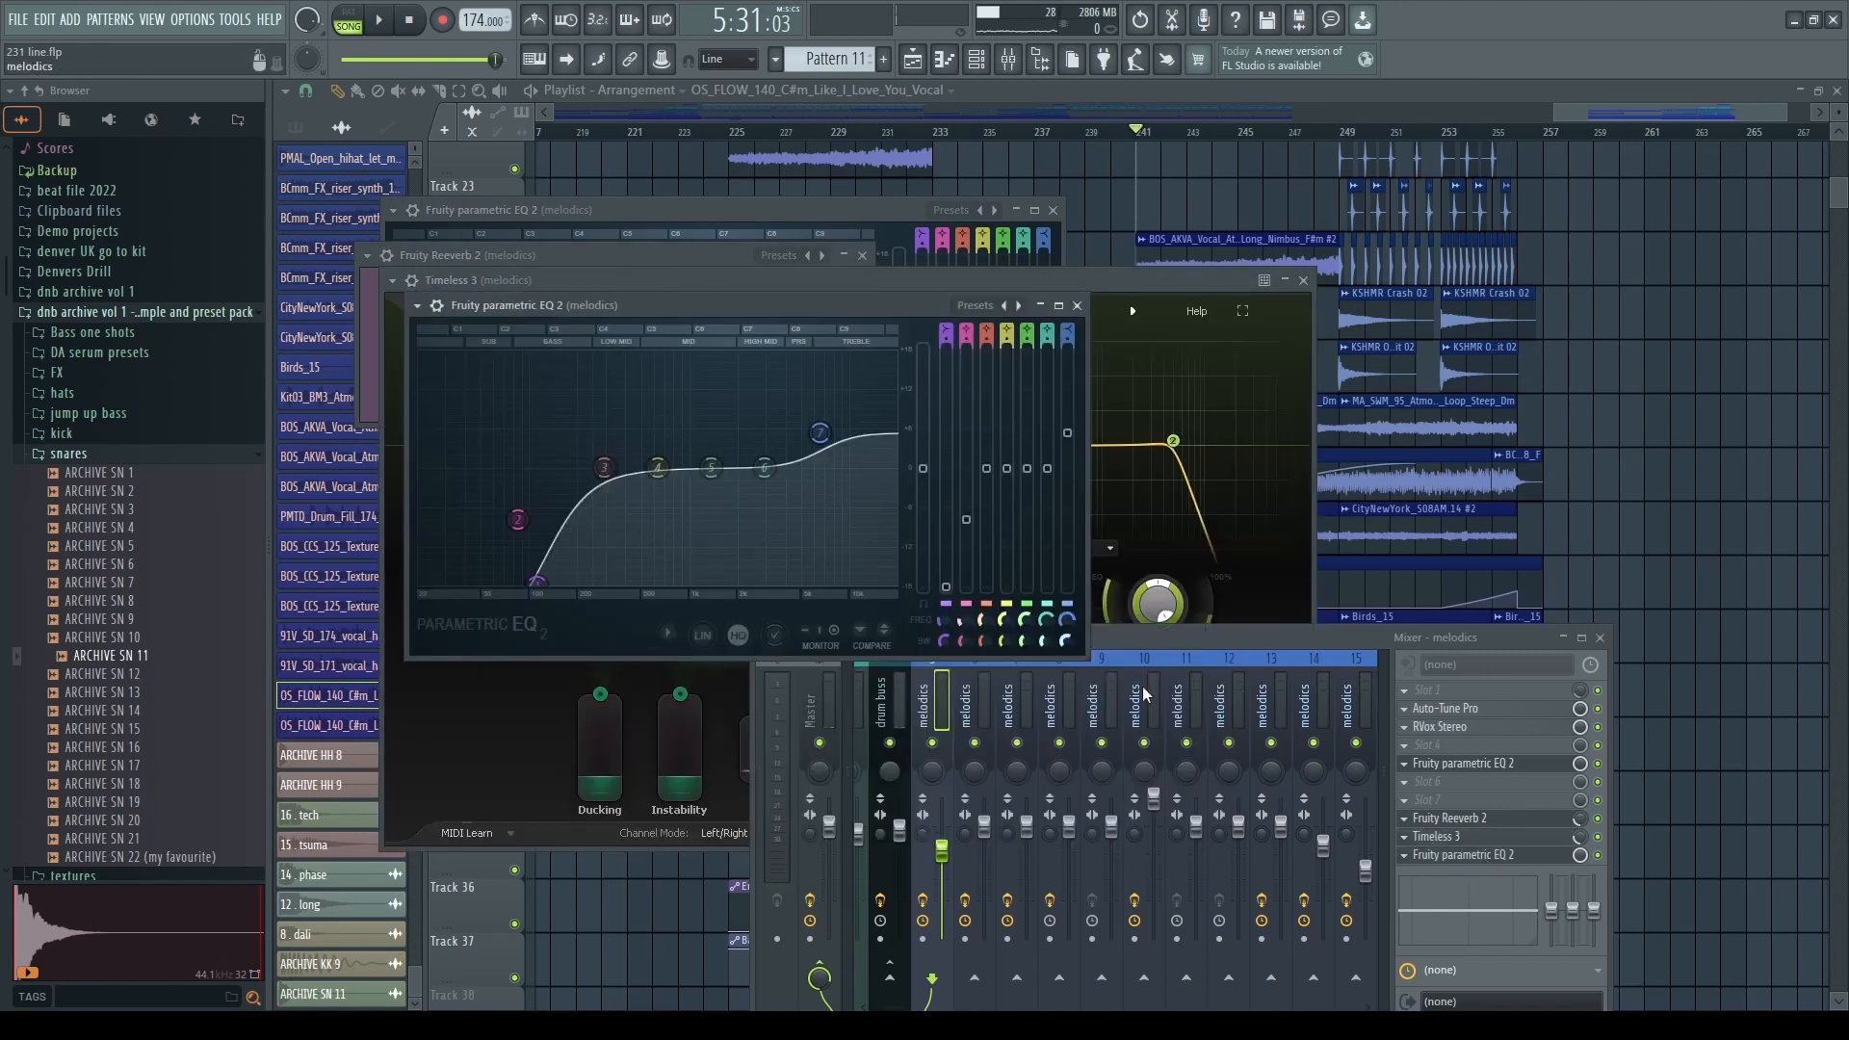
right_click(1735, 604)
- Play the build-up from bar 241 while viewing its layers, and skip ahead to about bar 247
key("space")
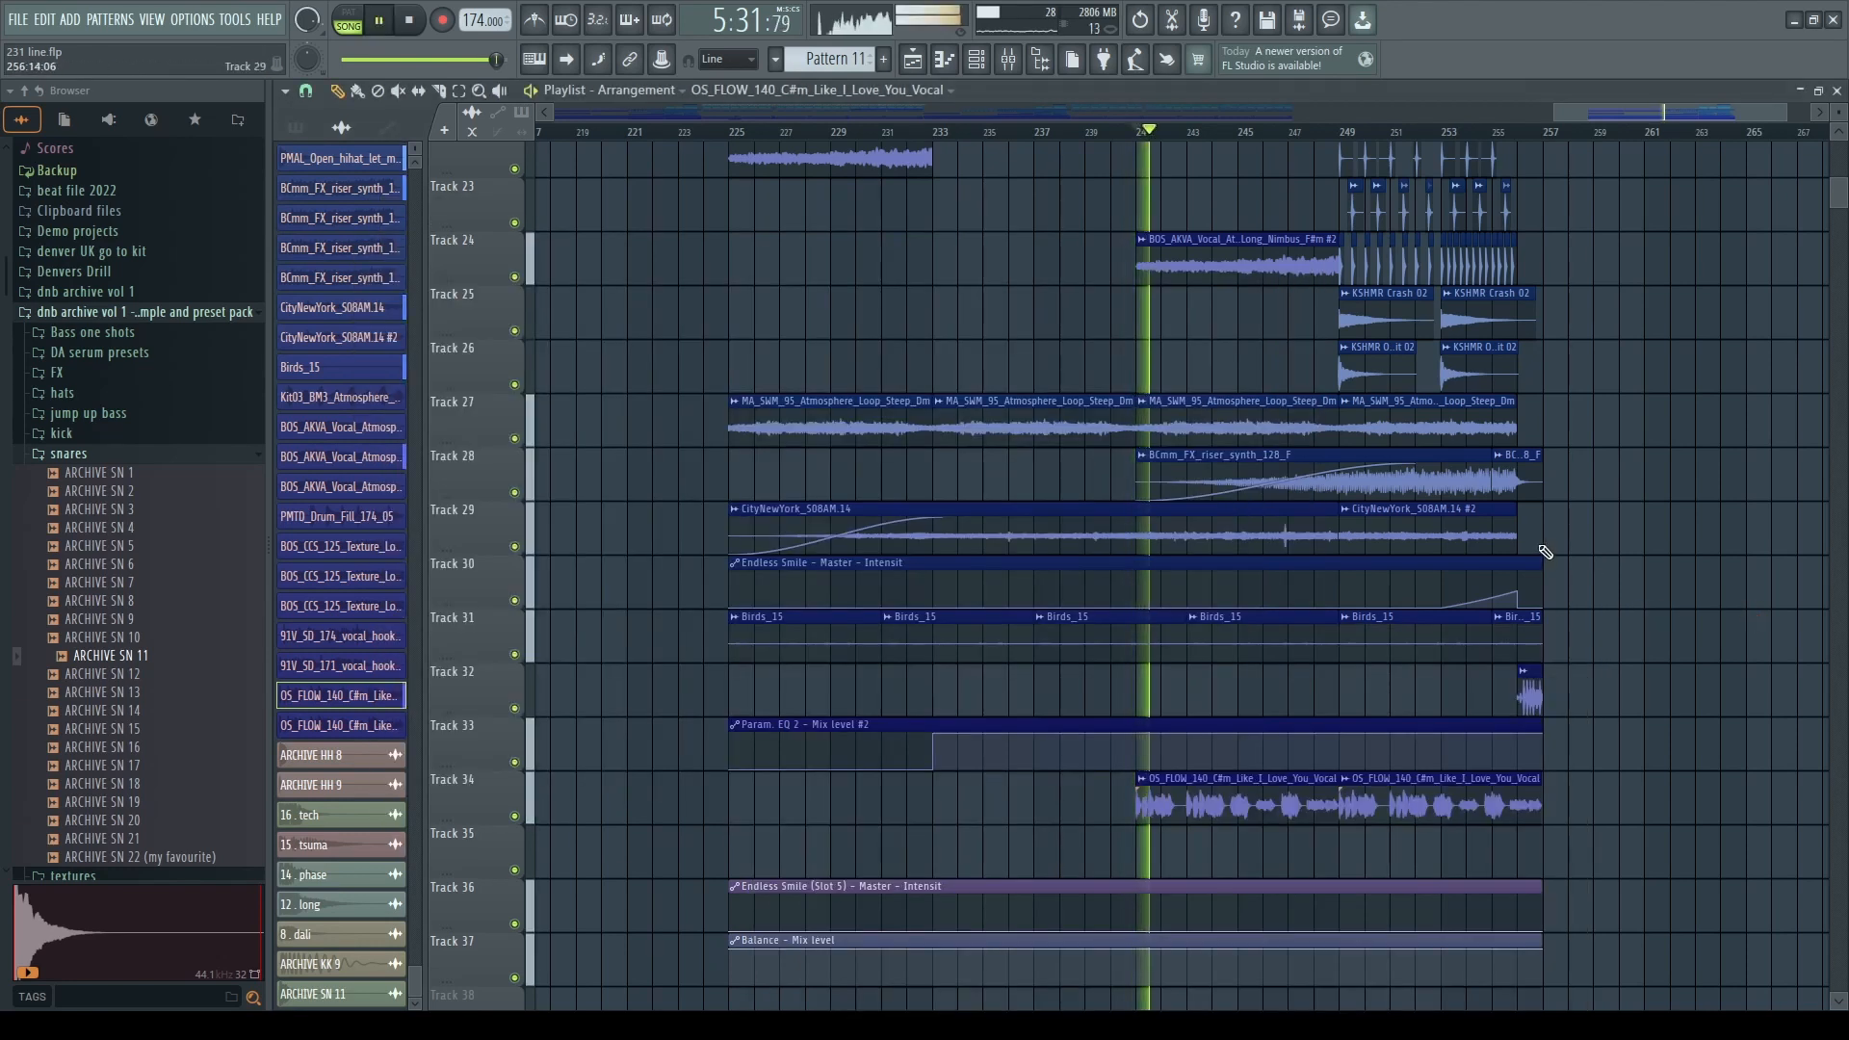
scroll(1060, 694, "down", 2, "ctrl")
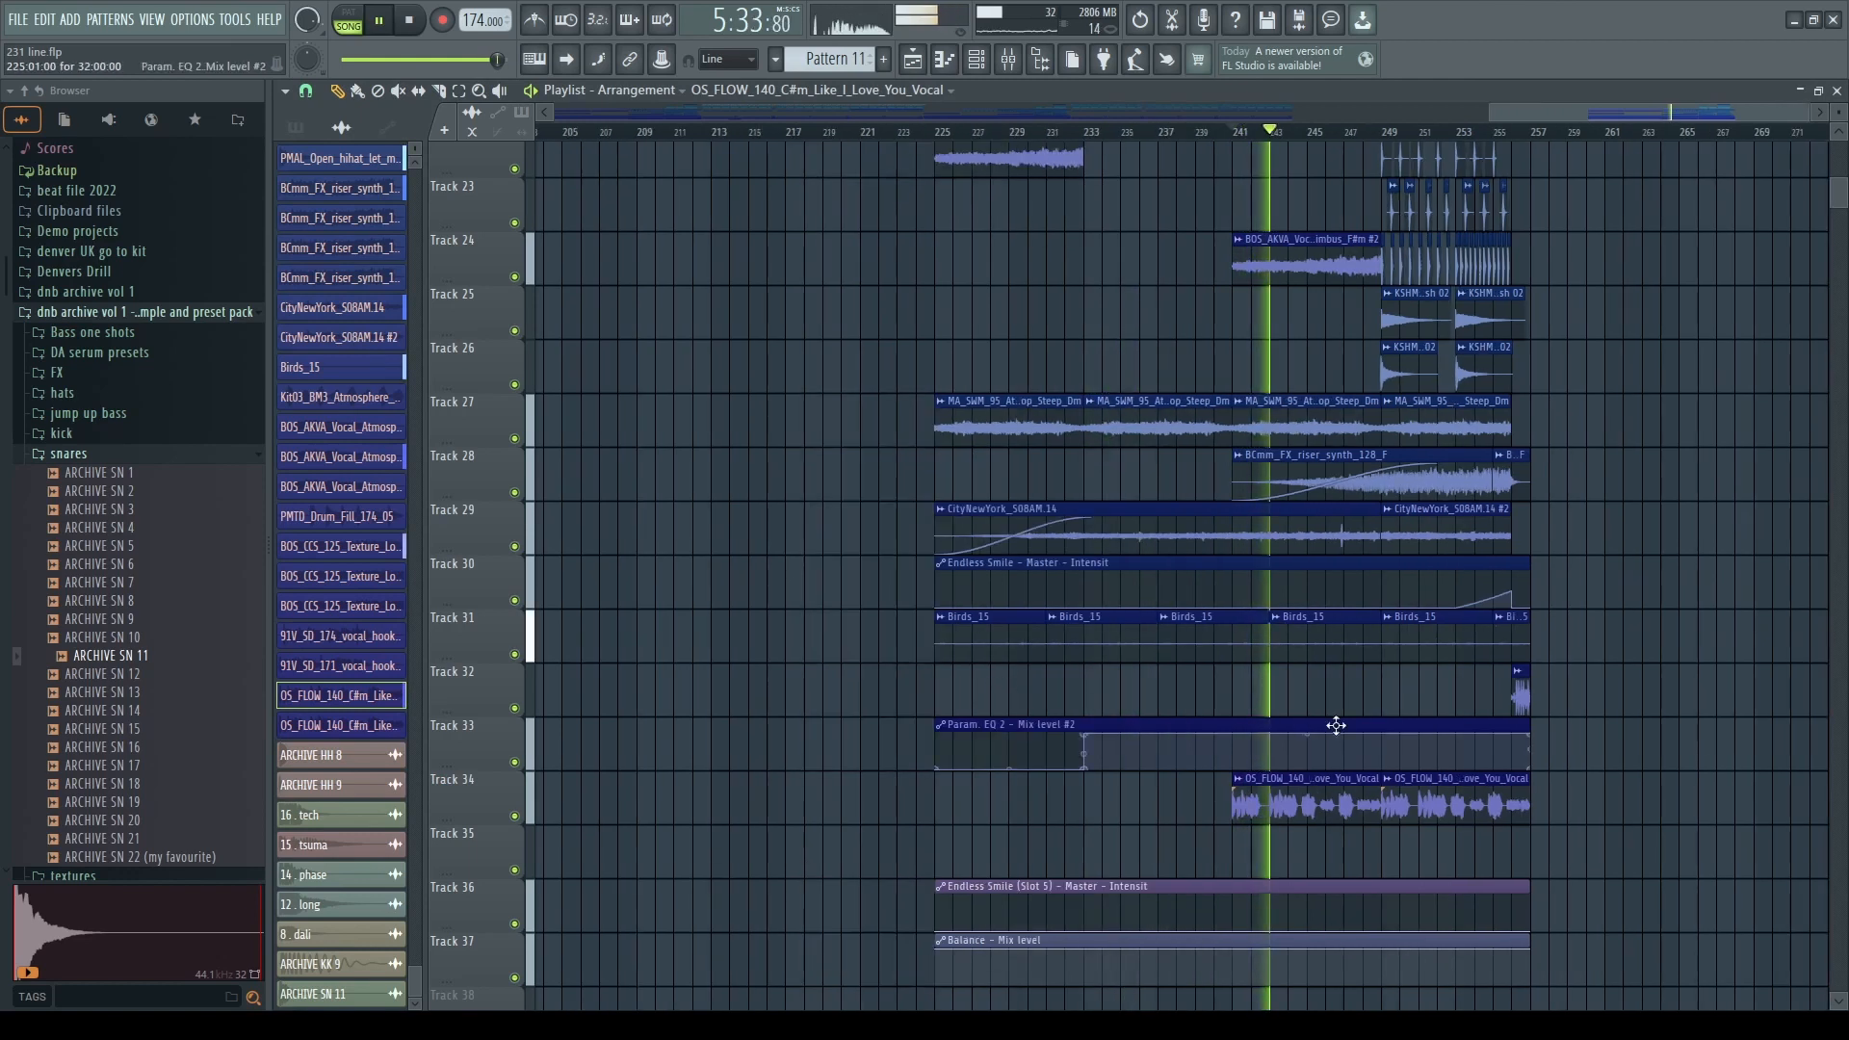
scroll(1445, 761, "up", 3)
scroll(1493, 773, "up", 3, "ctrl")
scroll(1445, 761, "up", 2)
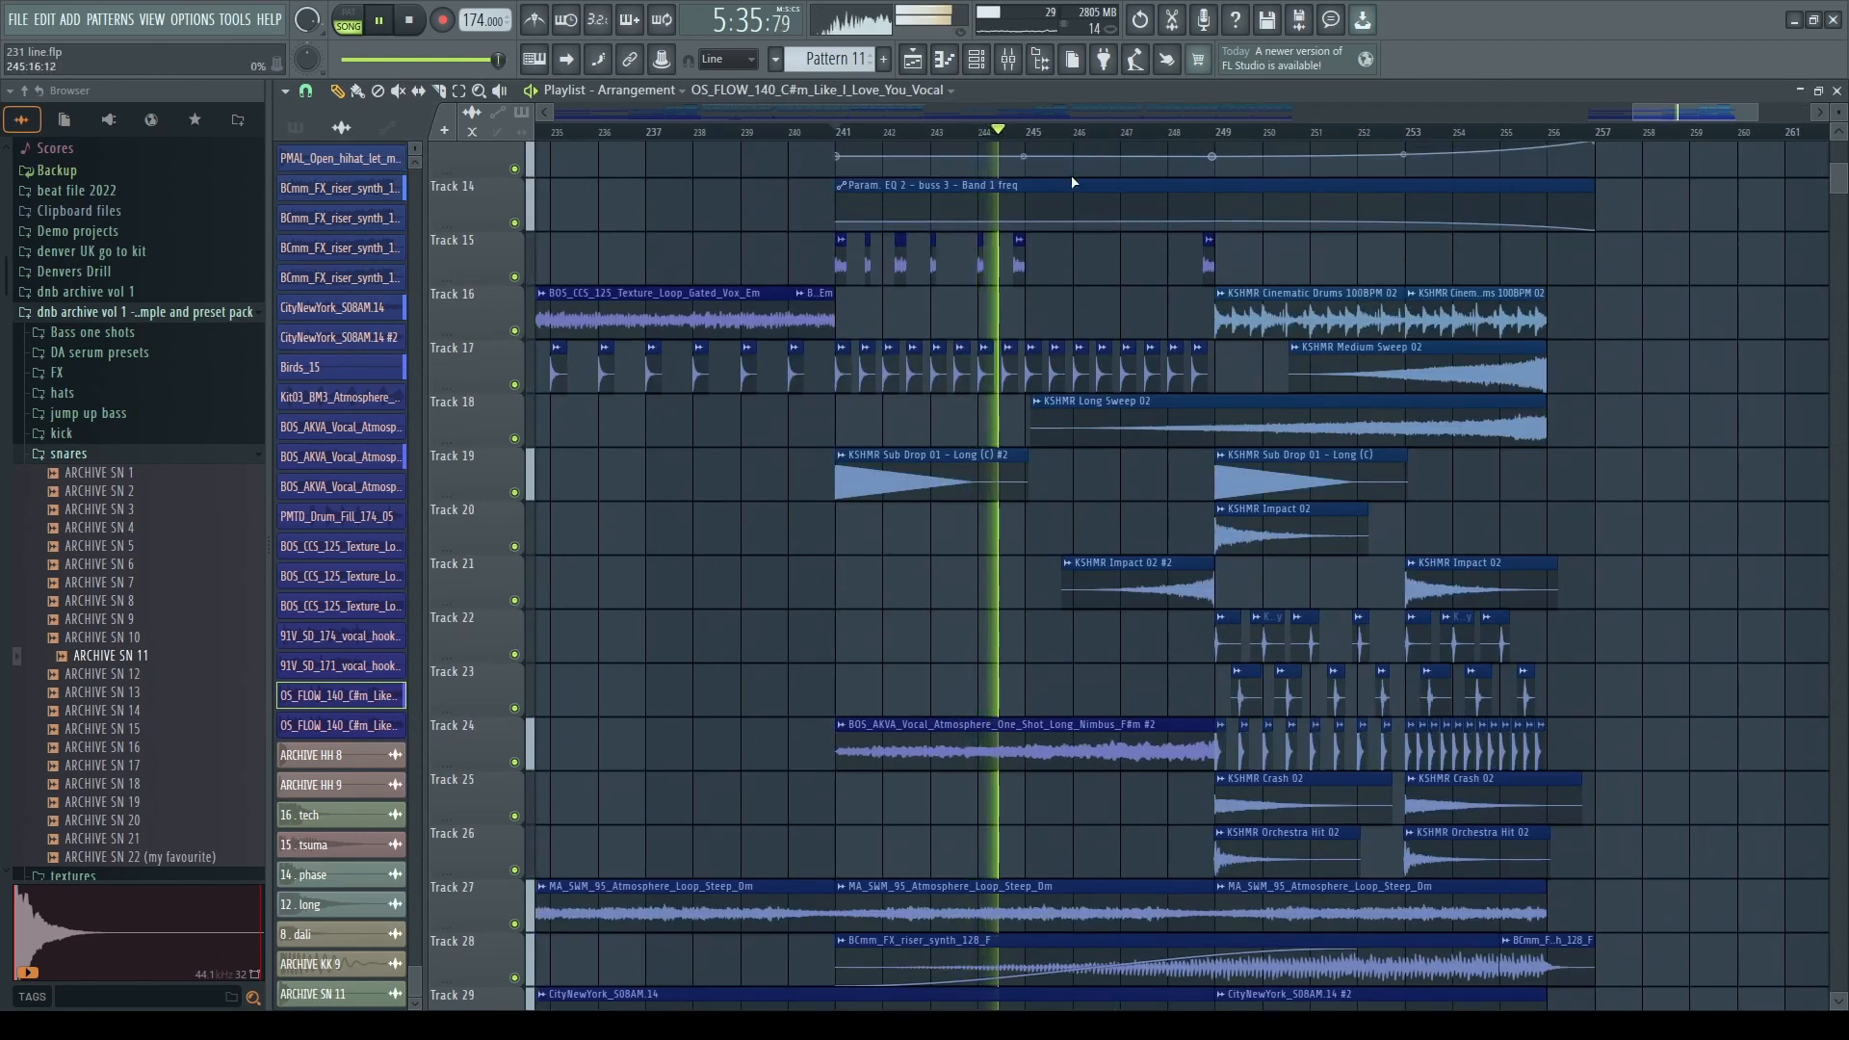
left_click(1119, 132)
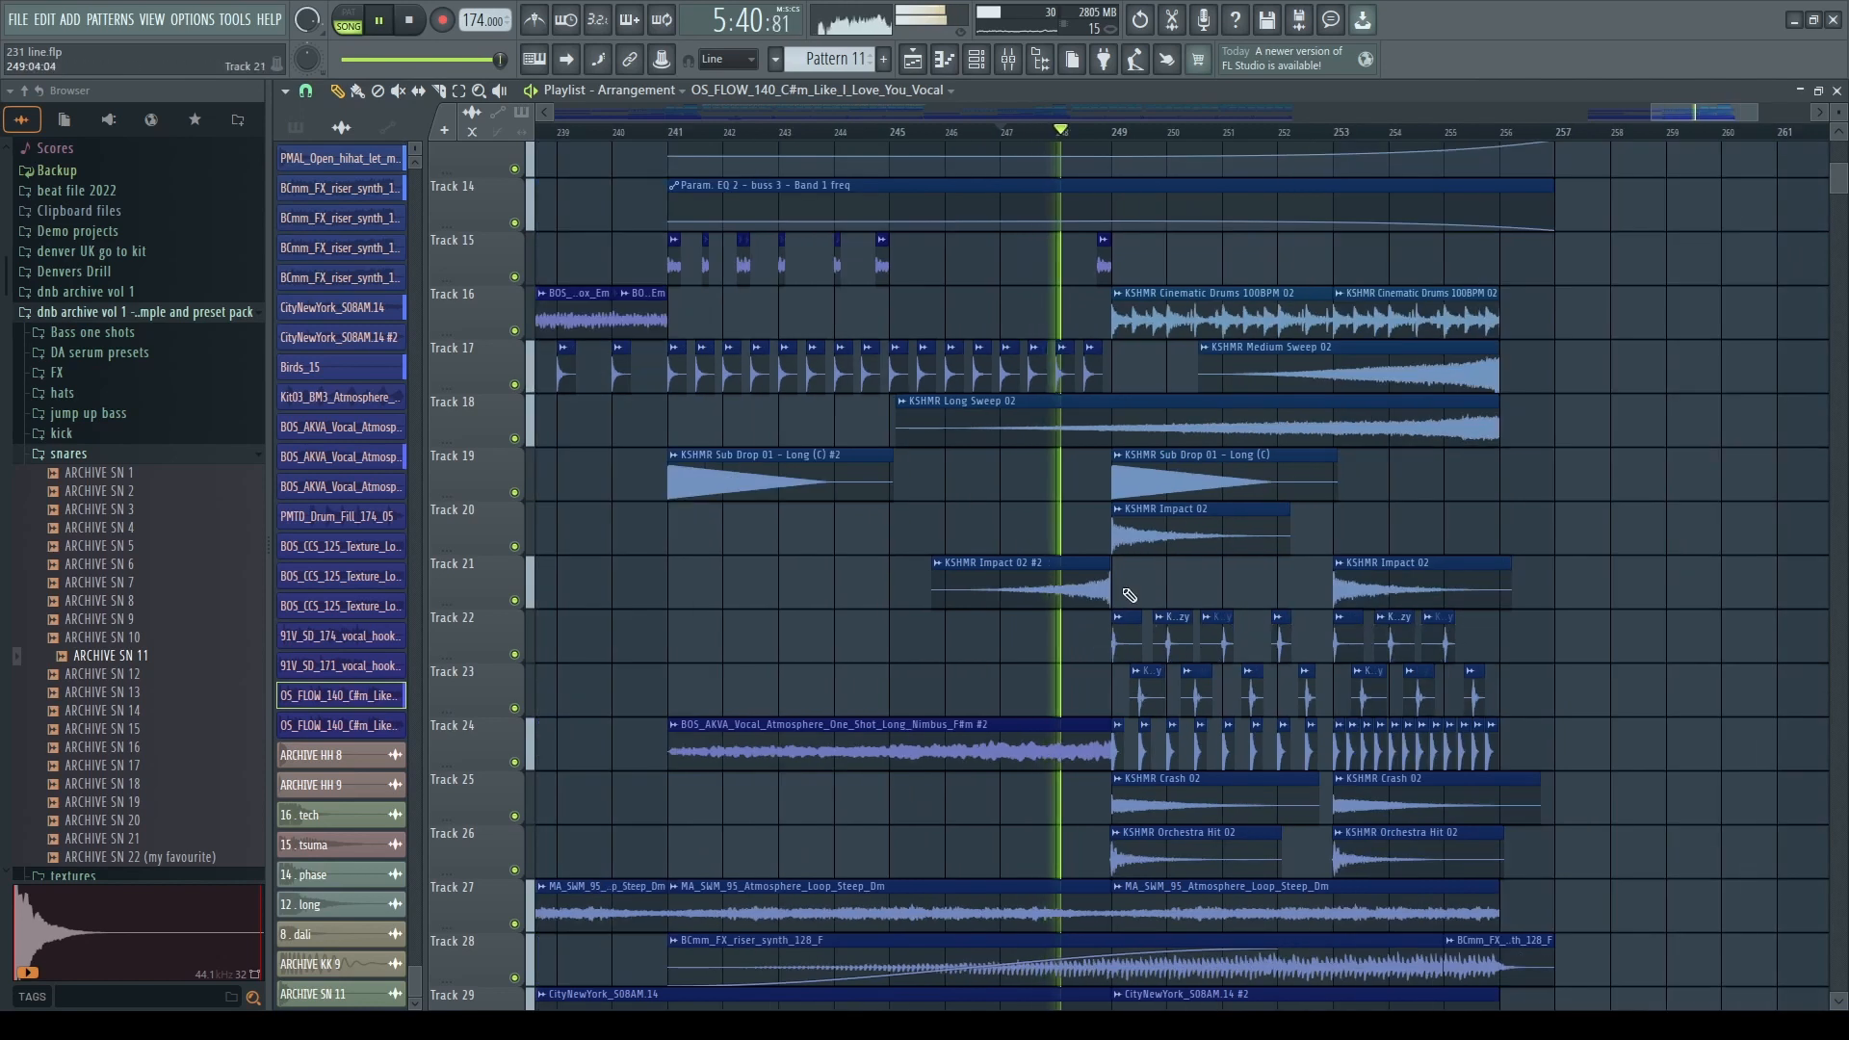
- Play the second half of the build-up from bar 249, stop playback, and view the layers starting at that bar up close
key("space")
key("space")
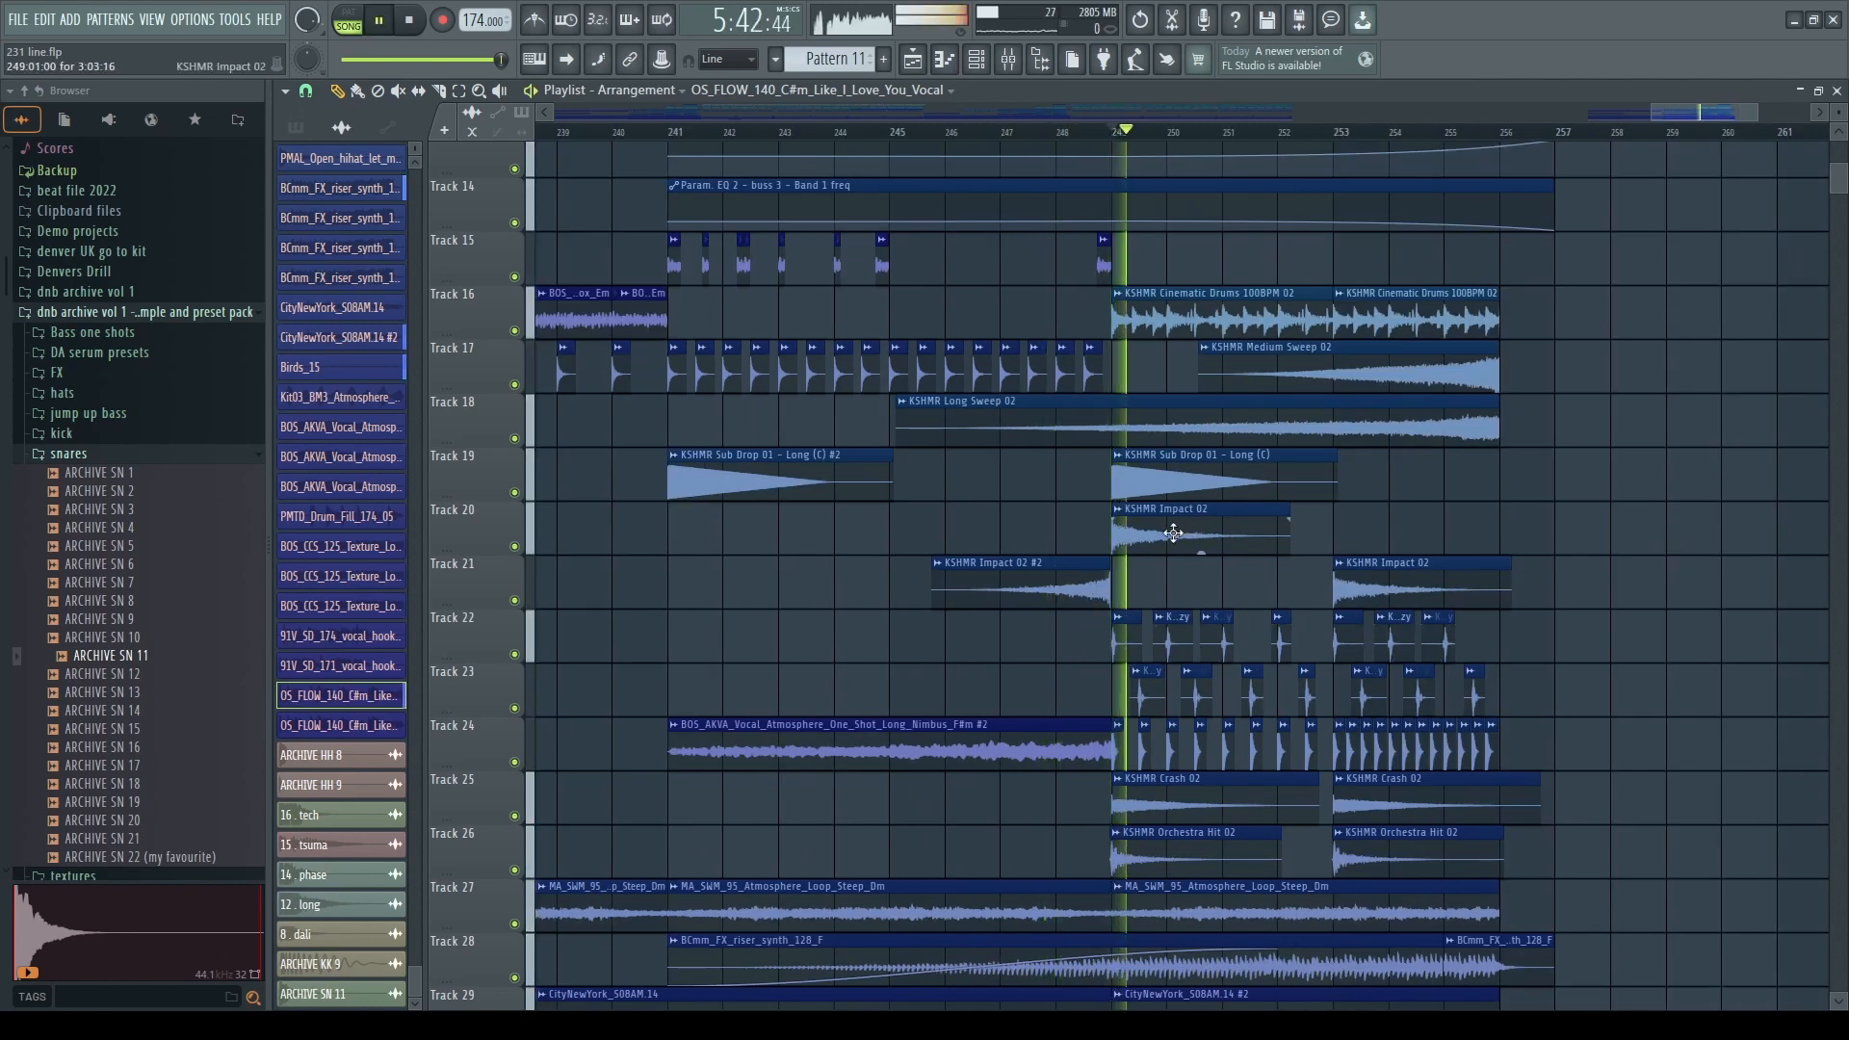
scroll(1133, 653, "down", 1)
scroll(1133, 654, "up", 4, "ctrl")
scroll(1133, 654, "down", 1)
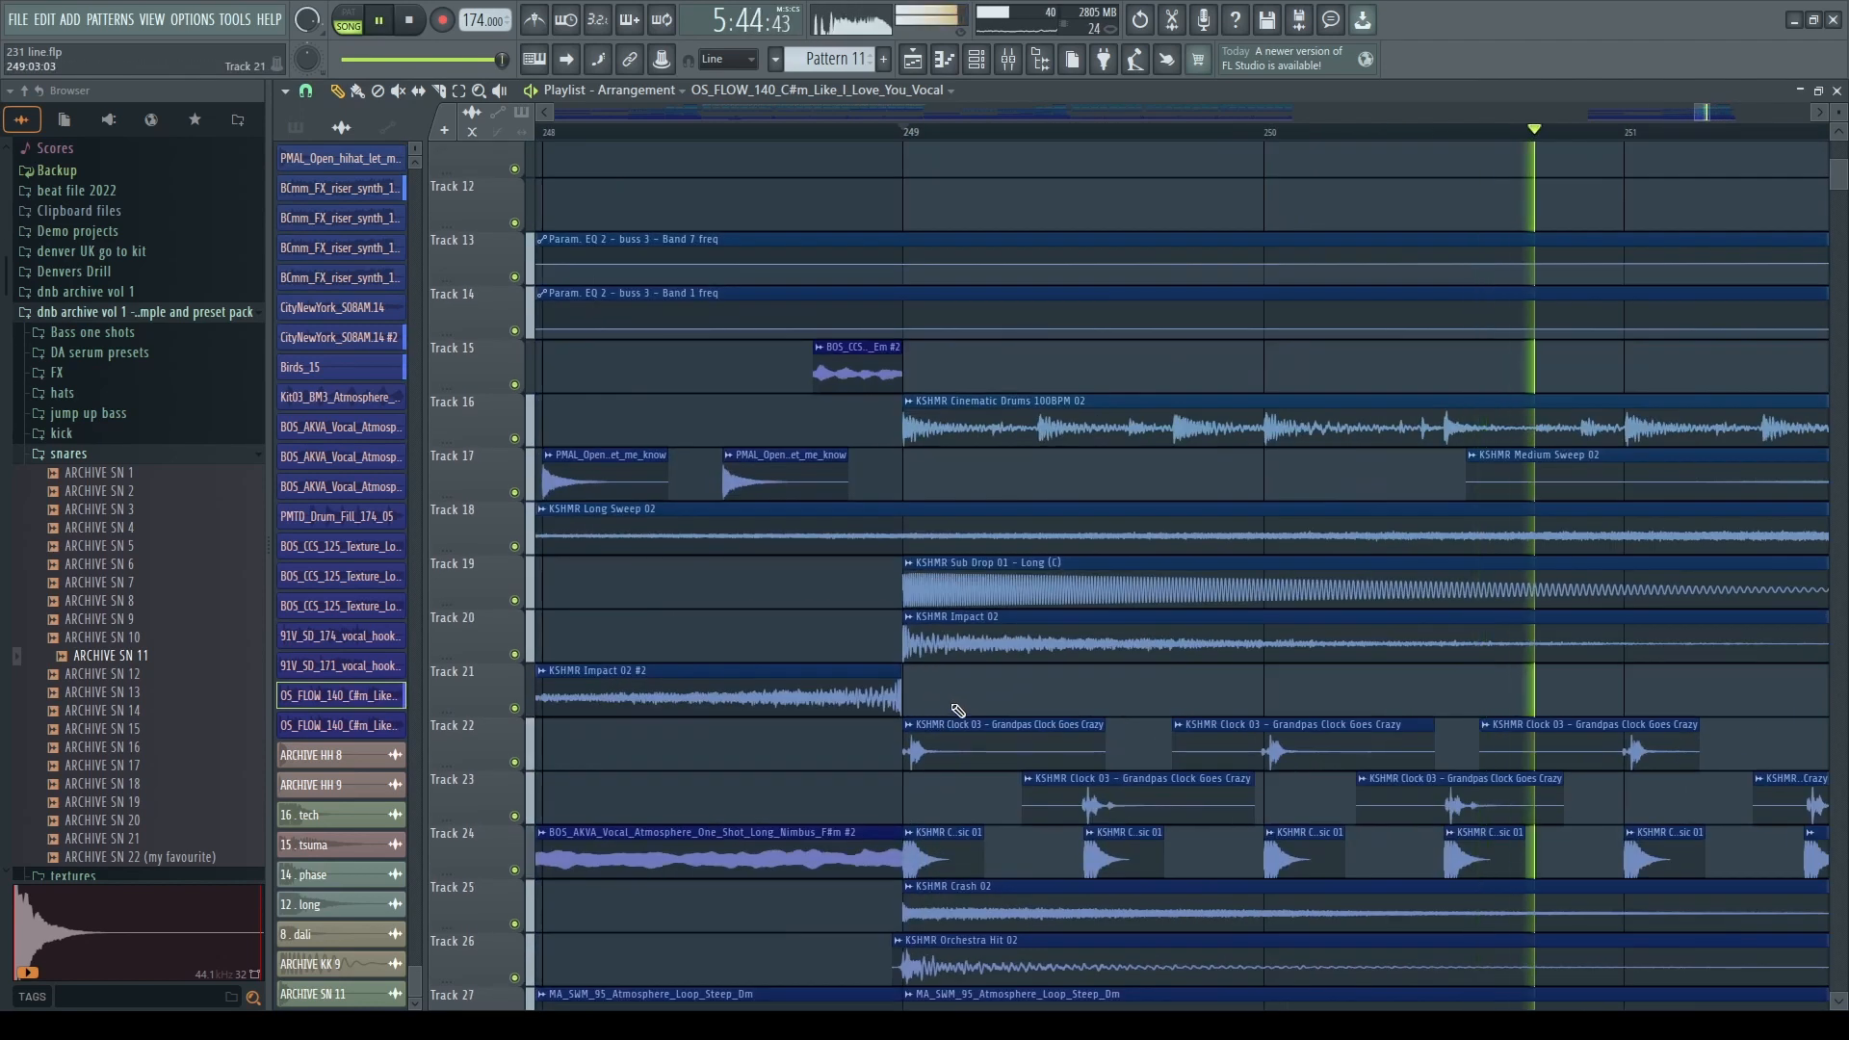
key("space")
scroll(926, 724, "up", 3, "ctrl")
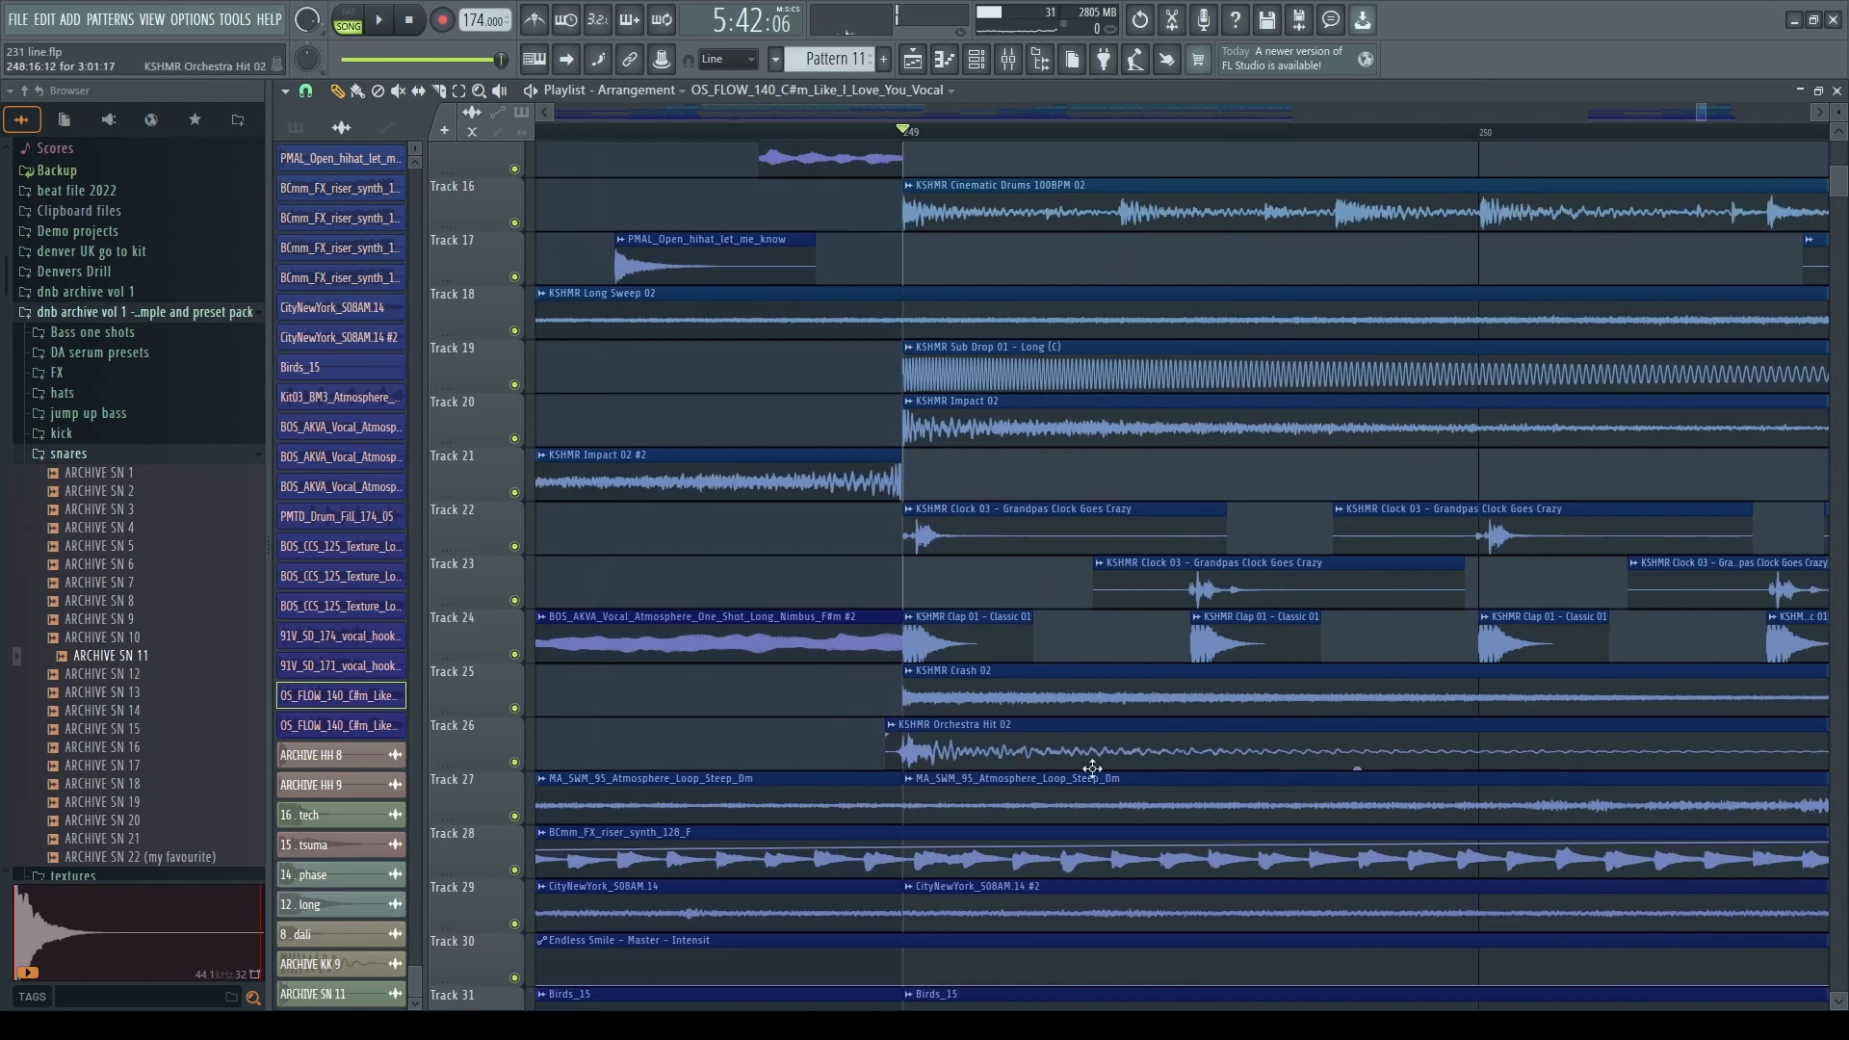
- Solo and play Track 26's orchestra hit, Track 25's crash and Track 24's claps in turn from bar 249
right_click(516, 762)
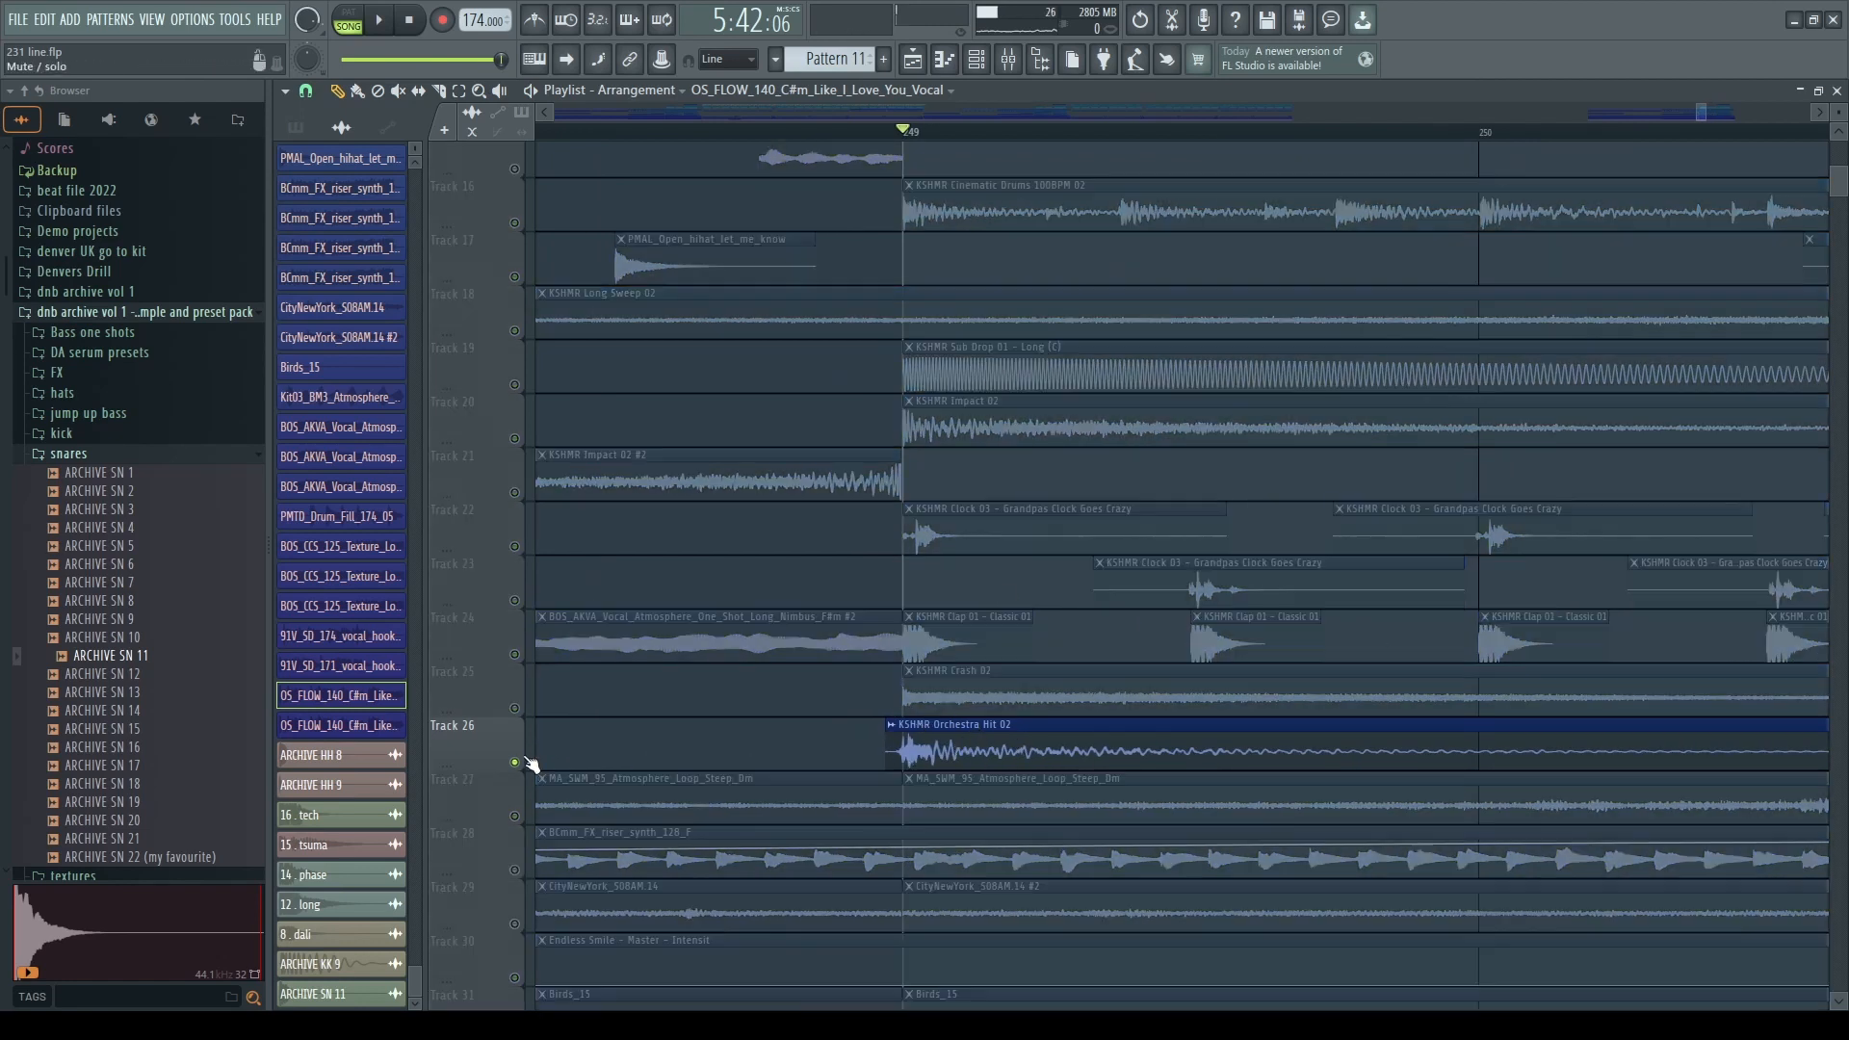
key("space")
key("space")
right_click(517, 708)
key("space")
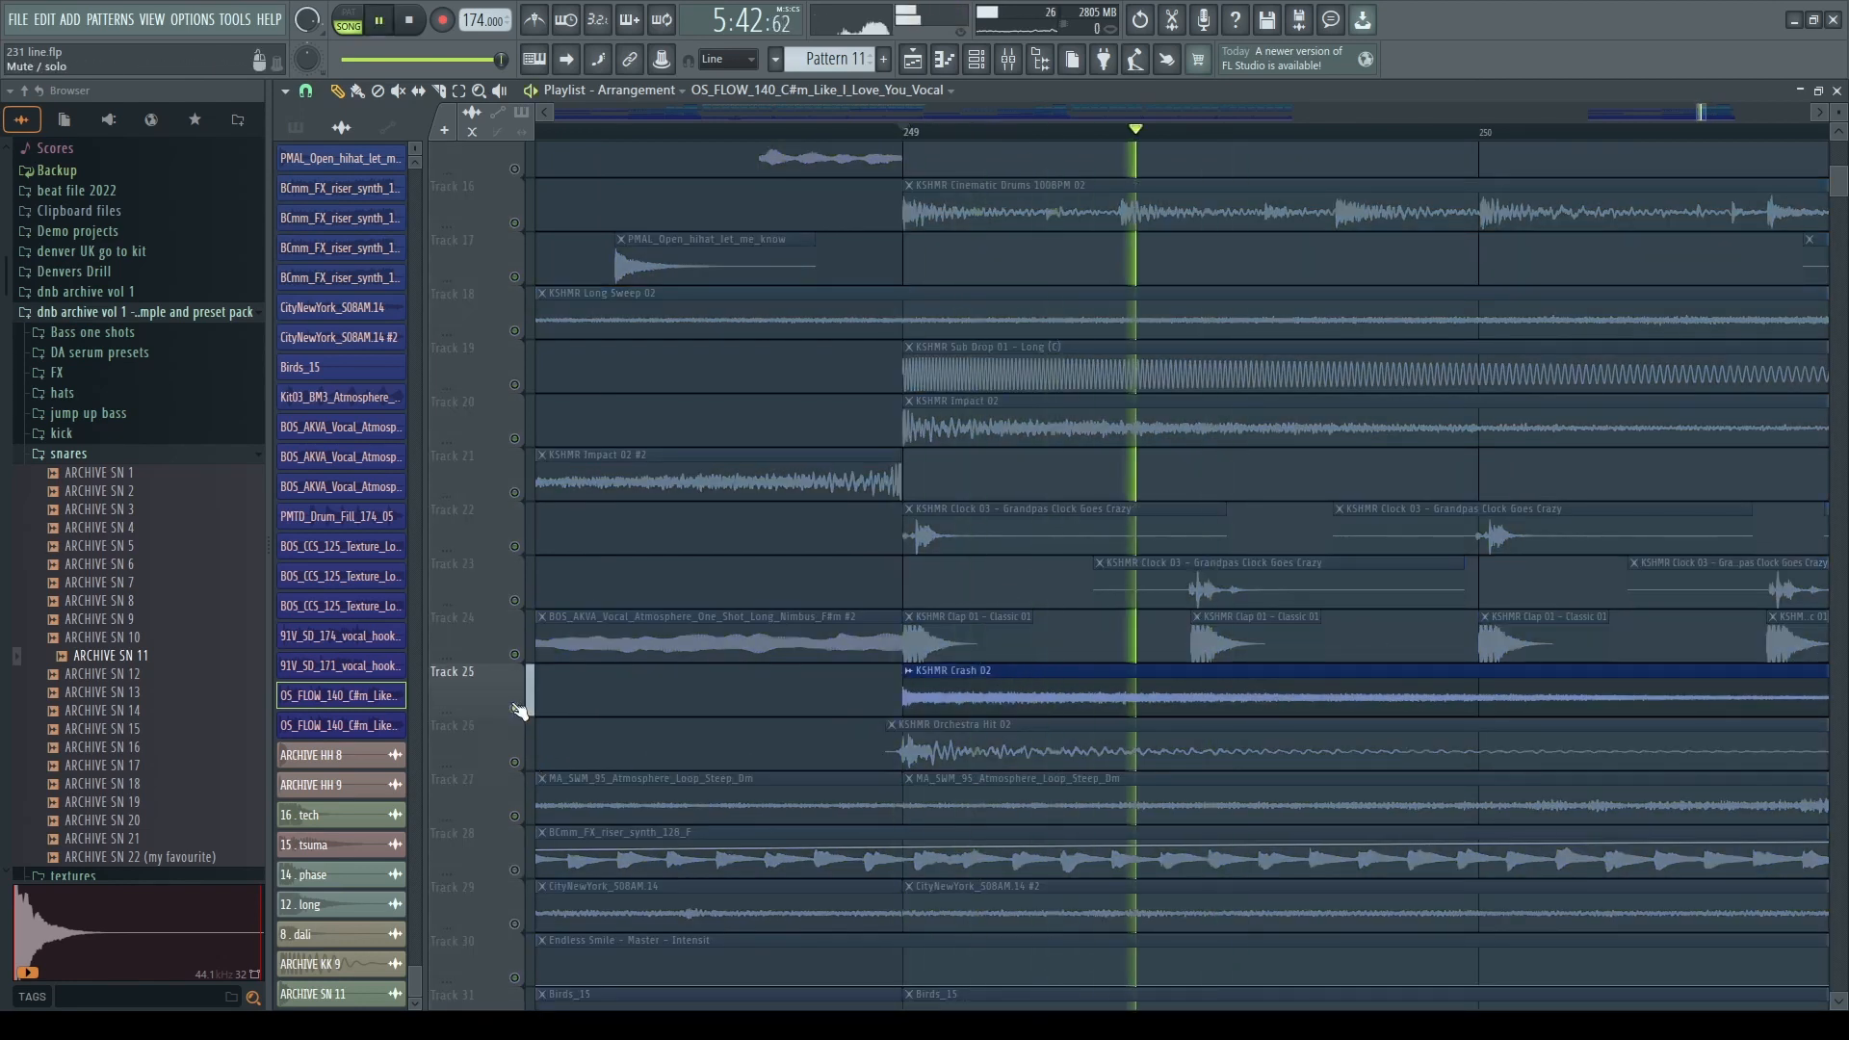
right_click(516, 655)
scroll(630, 712, "down", 2, "ctrl")
scroll(547, 674, "up", 2, "ctrl")
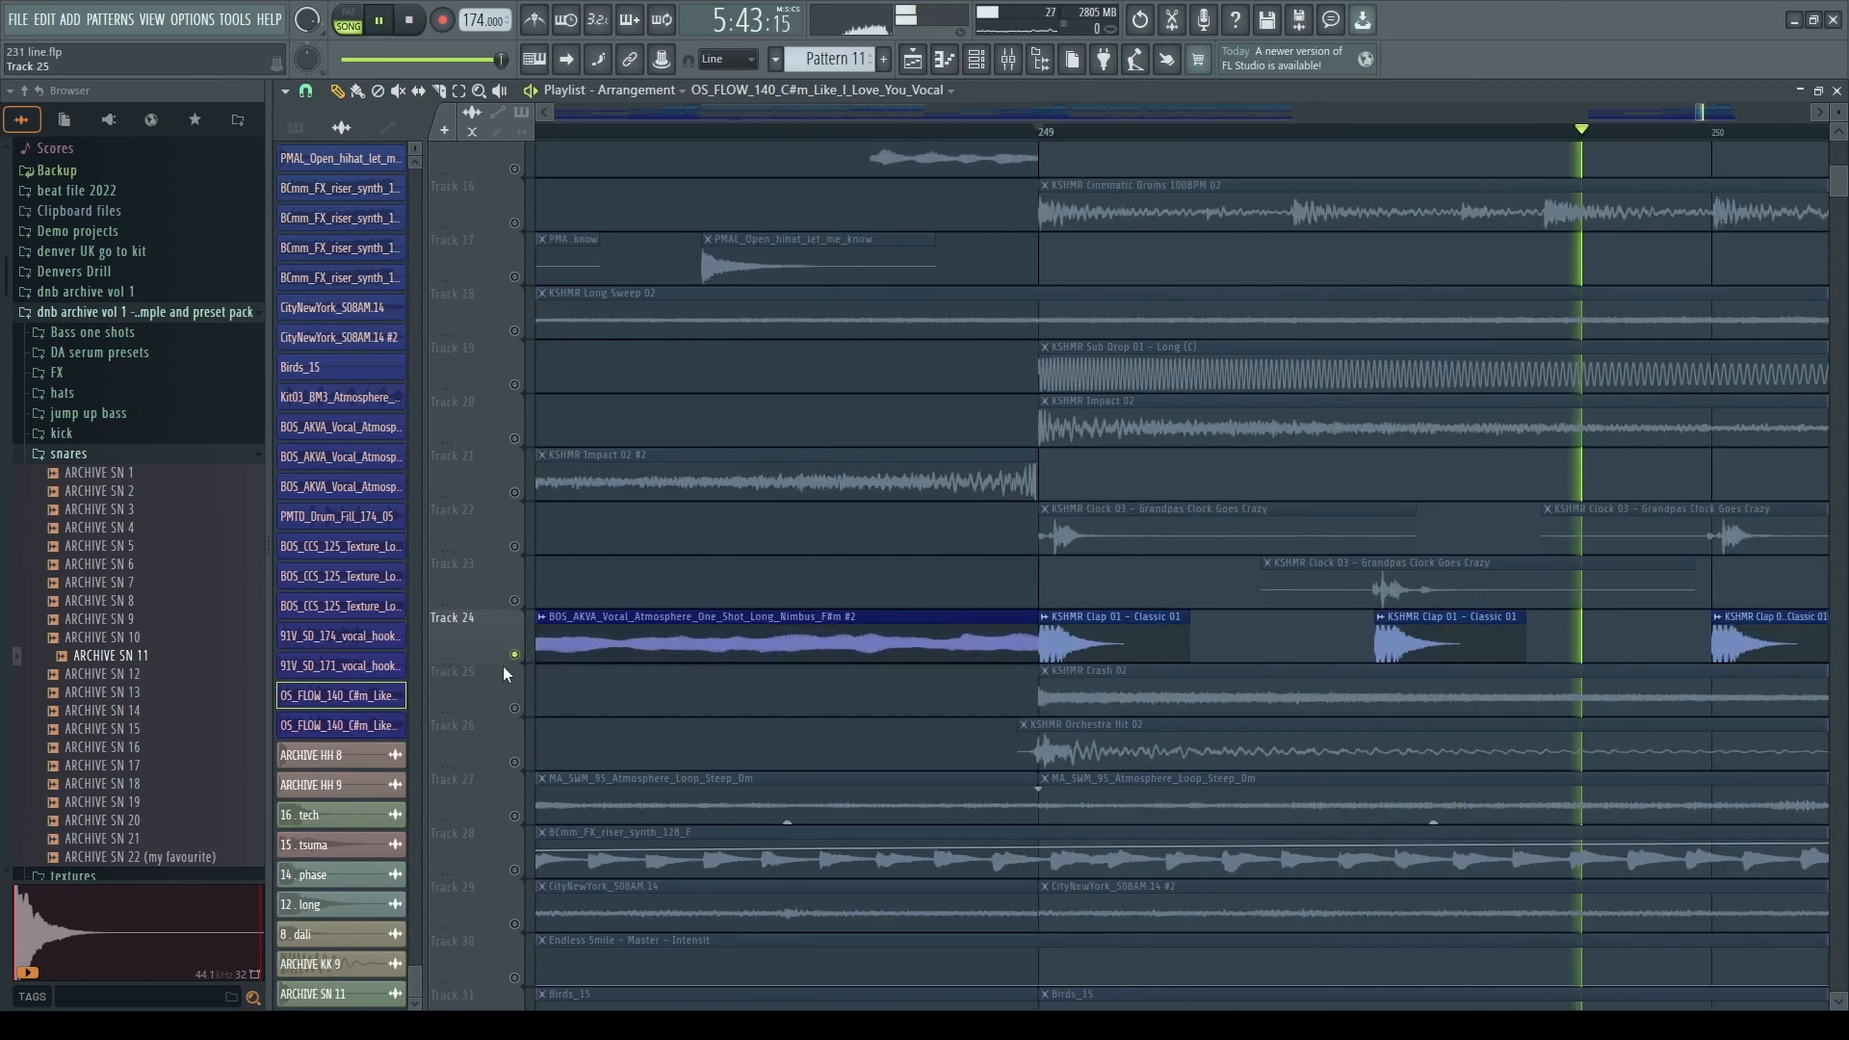
- Solo Track 22, unmute Track 23 alongside it, and play the KSHMR Clock 03 layers from bar 249
right_click(515, 546)
key("space")
key("space")
left_click(516, 599)
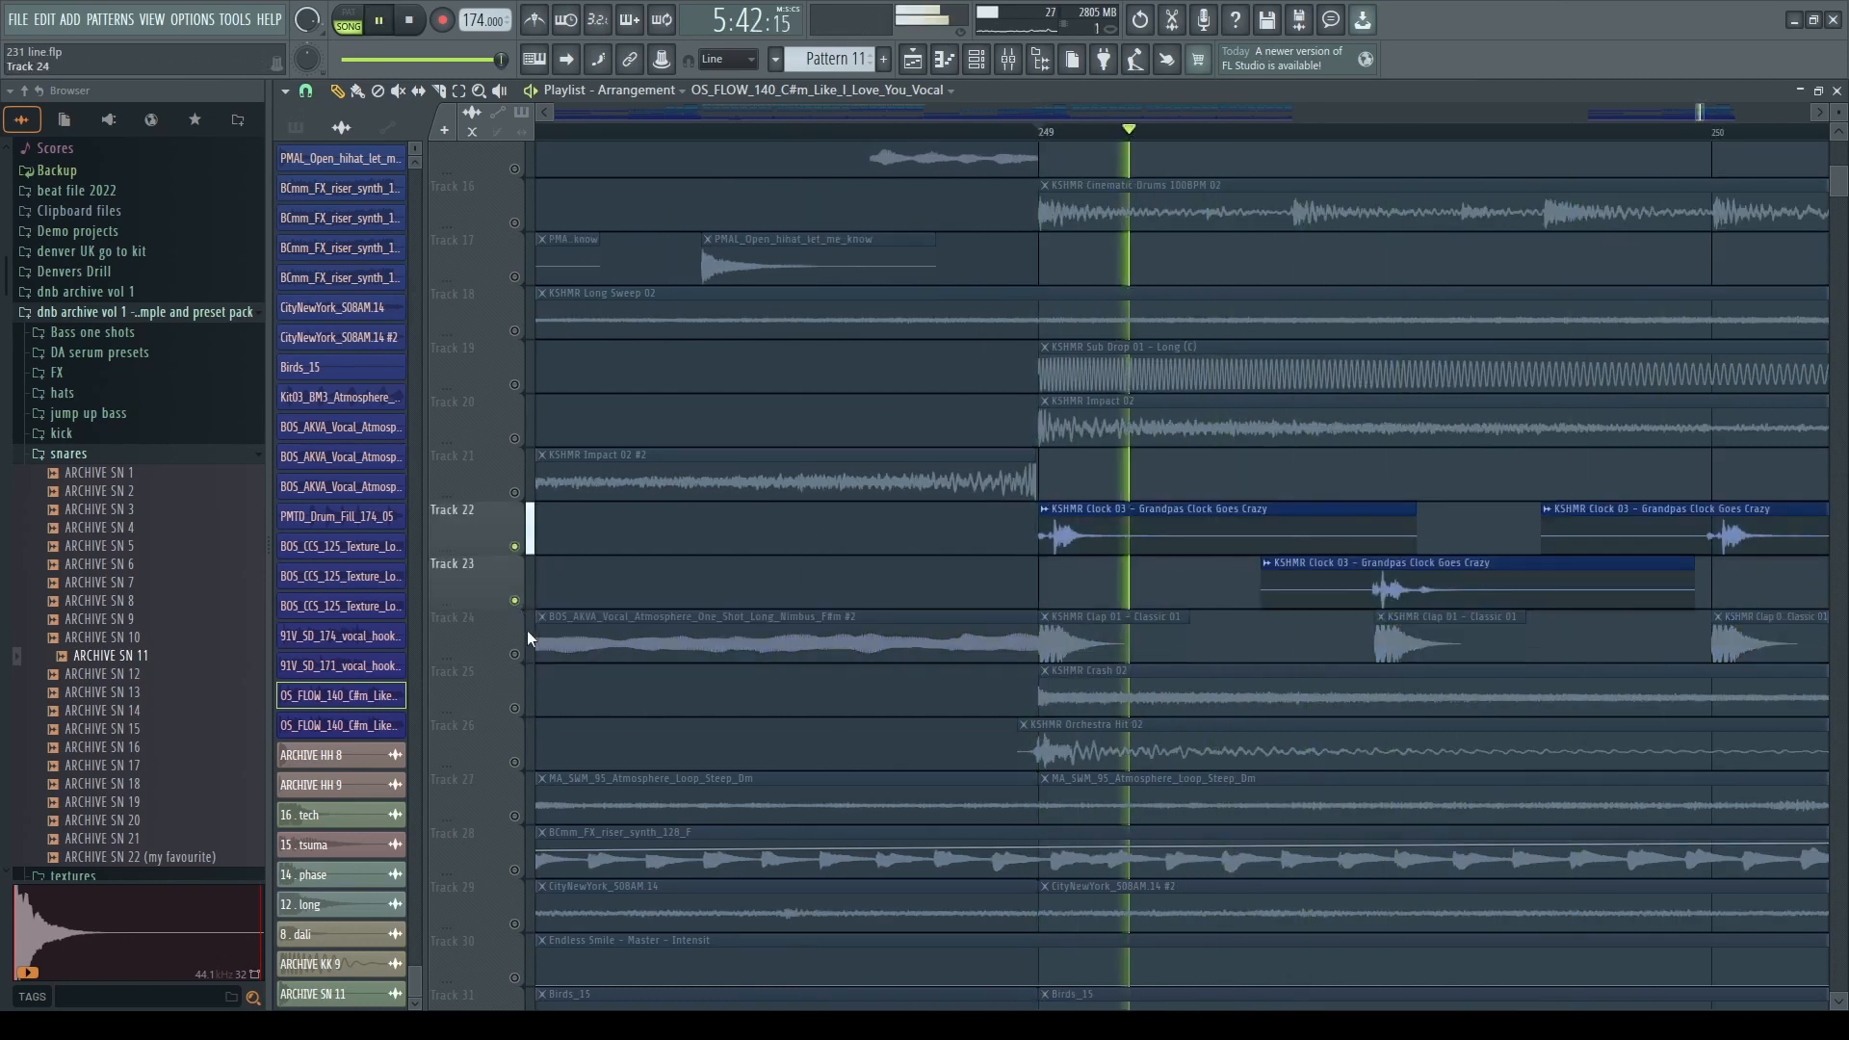
scroll(770, 674, "down", 5, "ctrl")
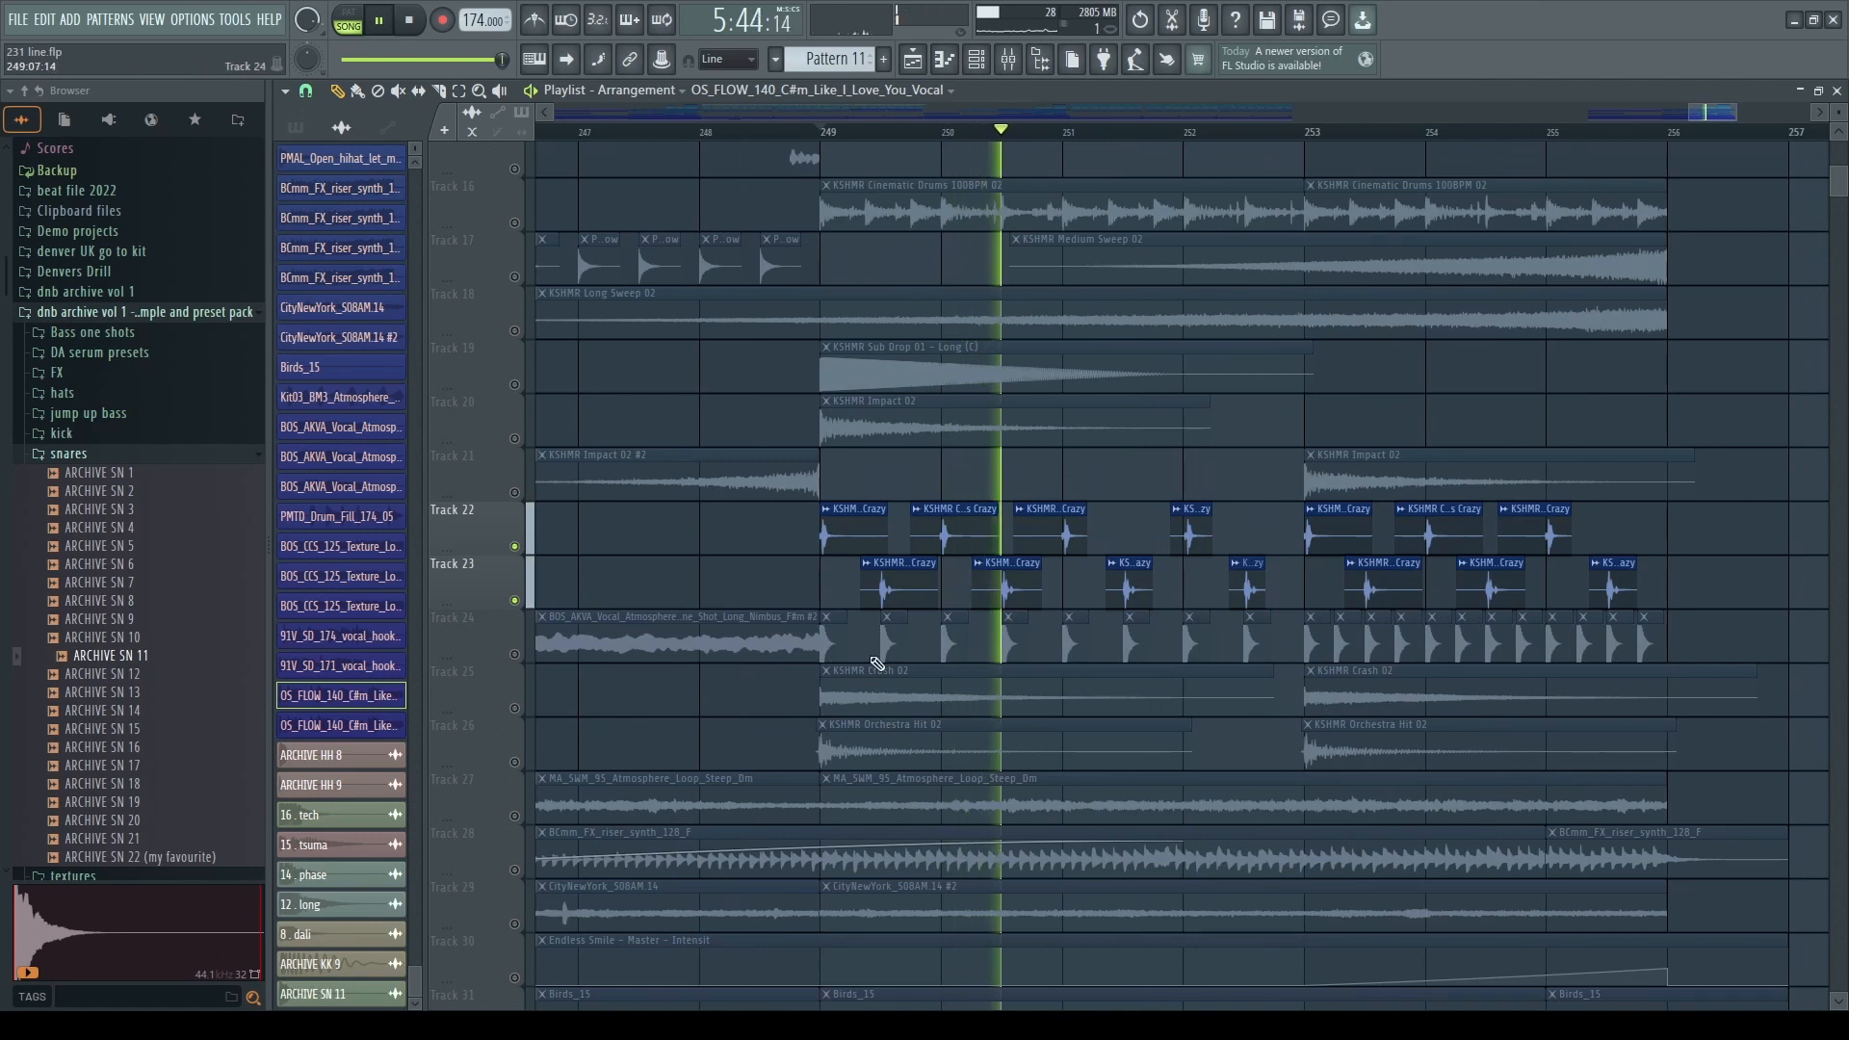
key("space")
- Unmute Track 20's KSHMR Impact 02 and Track 19's KSHMR Sub Drop 01, and play them with the clock layers
scroll(539, 558, "up", 2, "ctrl")
left_click(515, 440)
scroll(568, 544, "up", 2)
key("space")
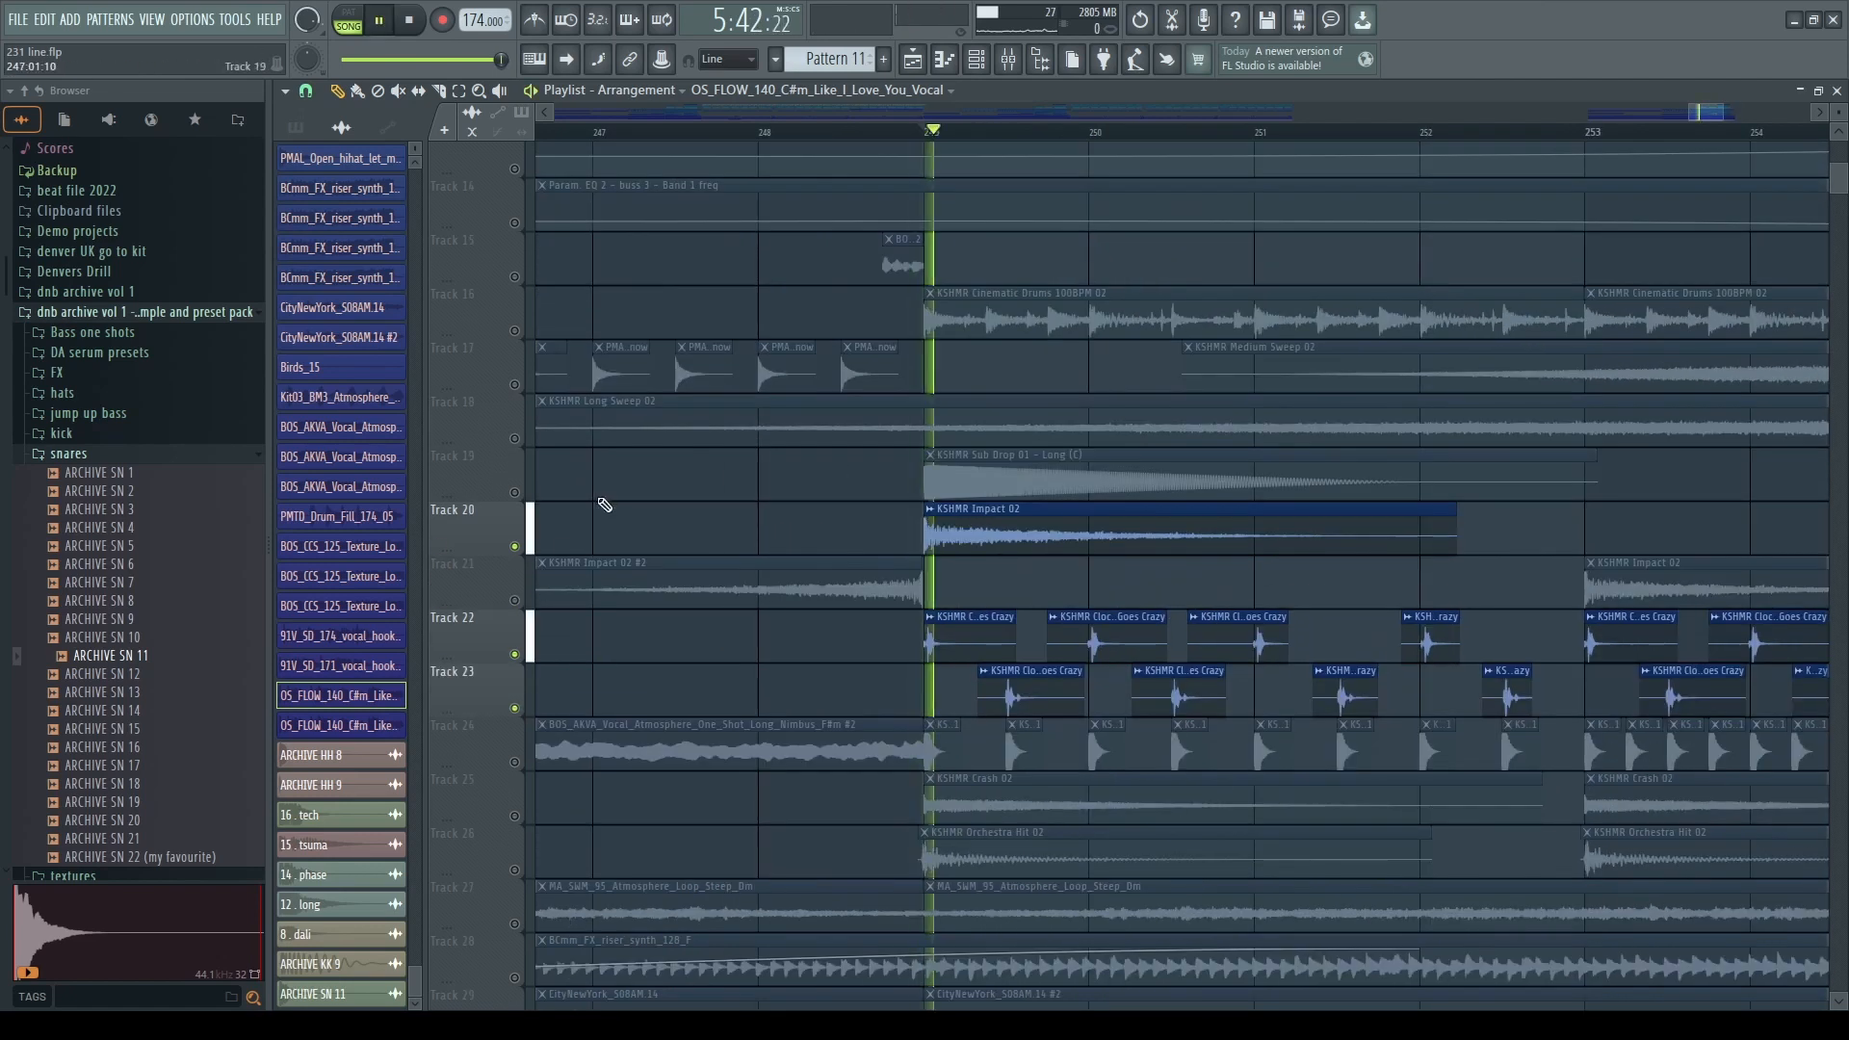
left_click(516, 492)
scroll(871, 592, "down", 3, "ctrl")
scroll(871, 591, "up", 2)
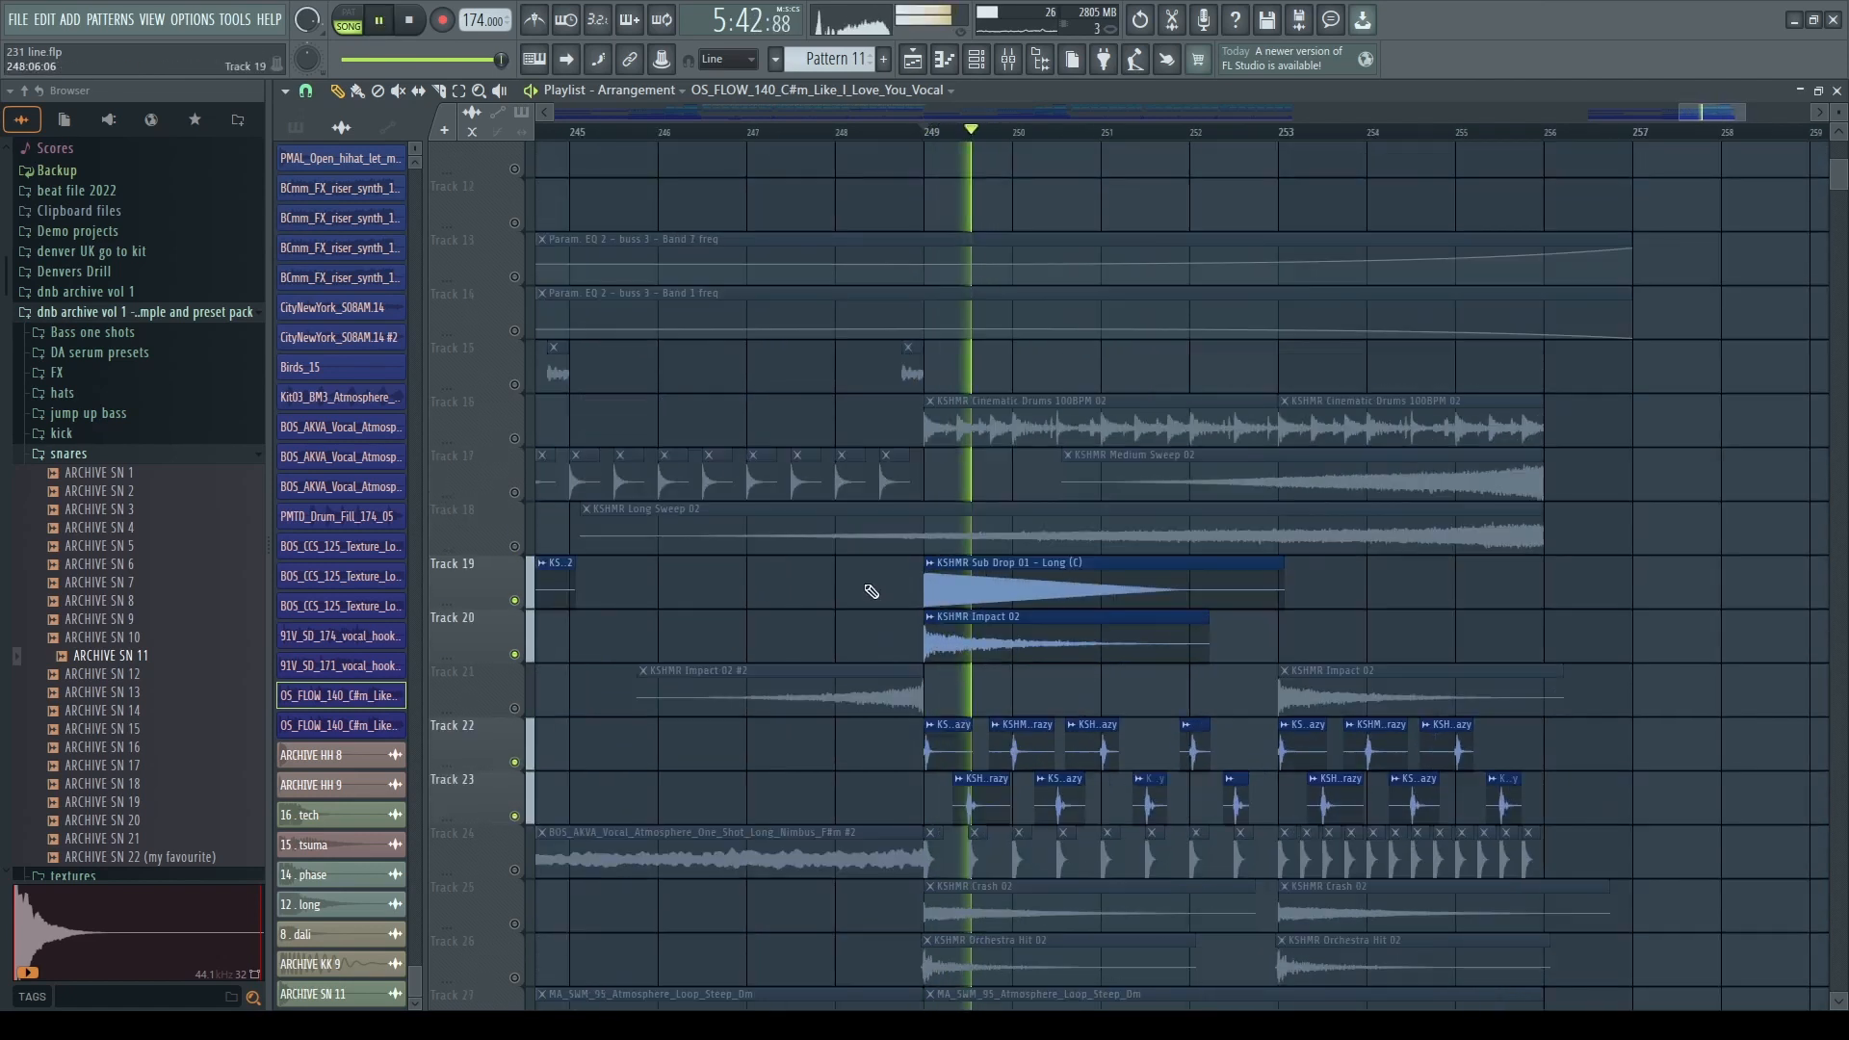
- Clear the current solo, solo and play Track 18's KSHMR Long Sweep 02, and restore all tracks
right_click(515, 439)
right_click(515, 440)
key("space")
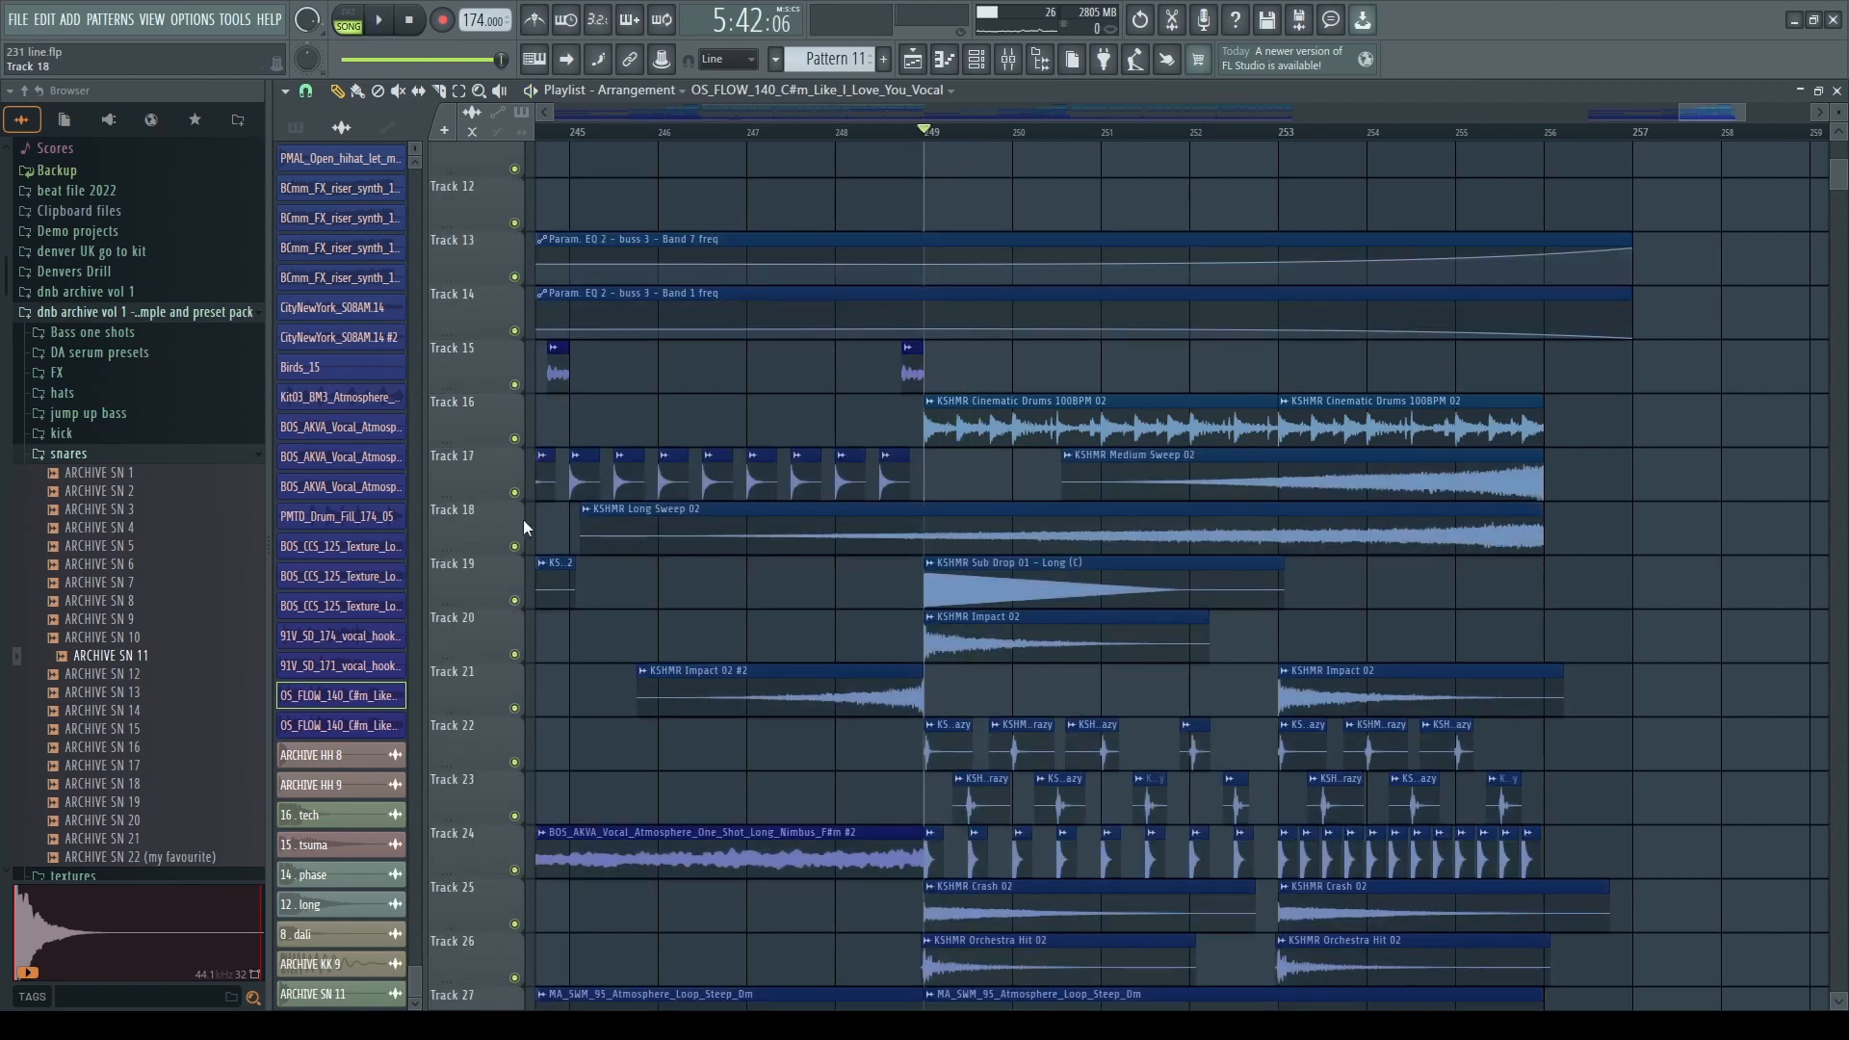
right_click(515, 546)
key("space")
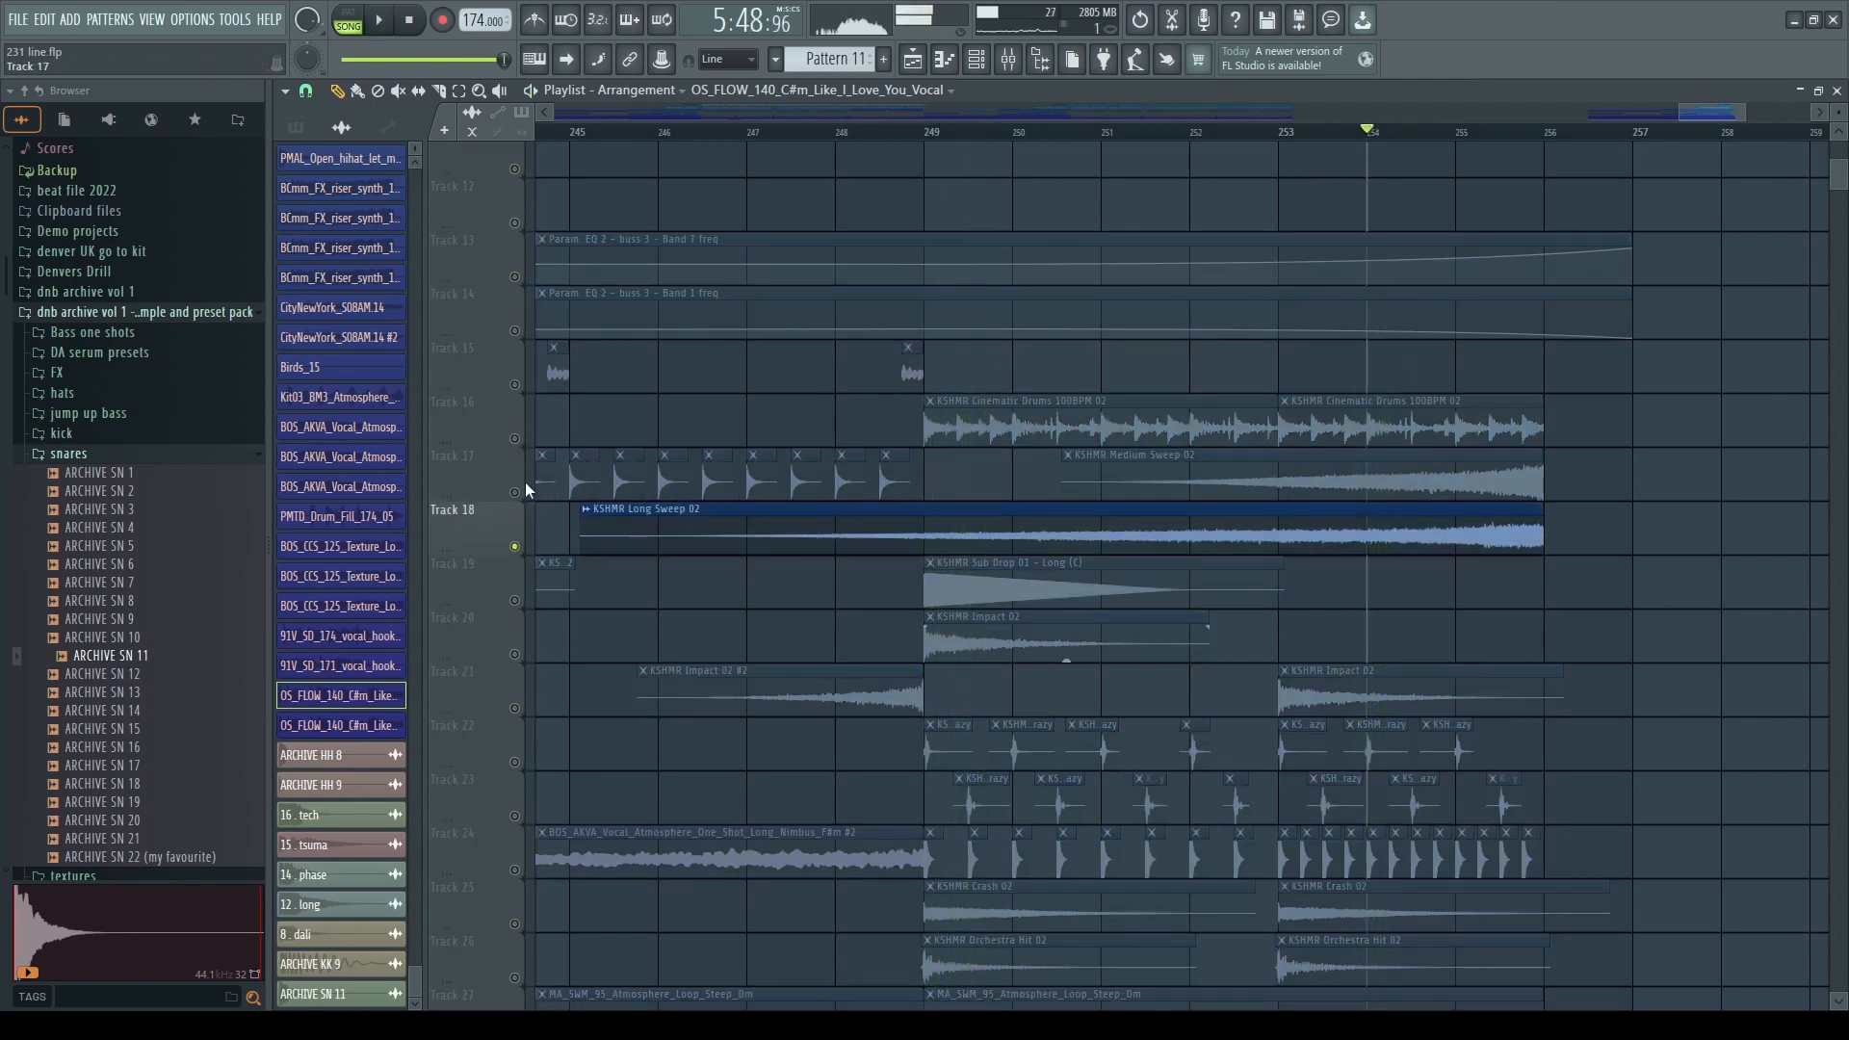
right_click(521, 491)
right_click(521, 490)
- Look over the build-up's lower and upper tracks, and play the full arrangement from bar 249
scroll(1004, 703, "down", 15)
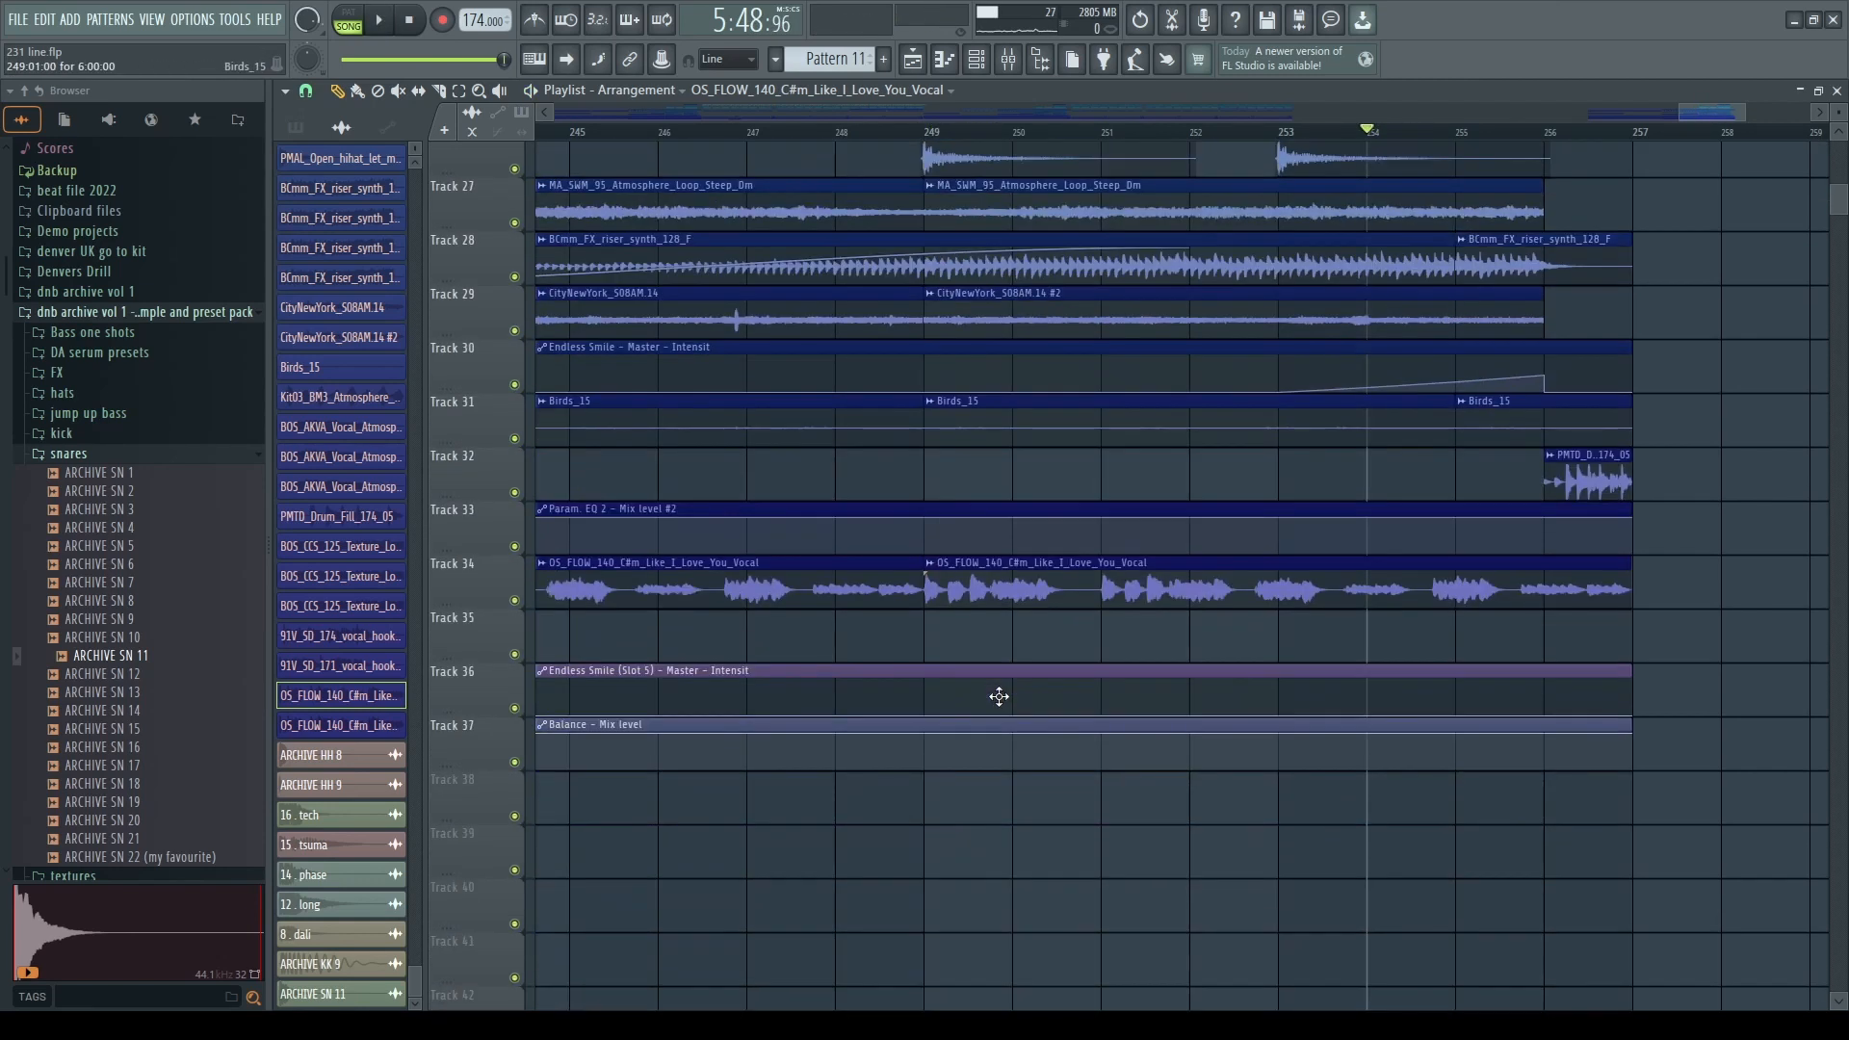
scroll(999, 697, "down", 3, "ctrl")
scroll(999, 697, "up", 20)
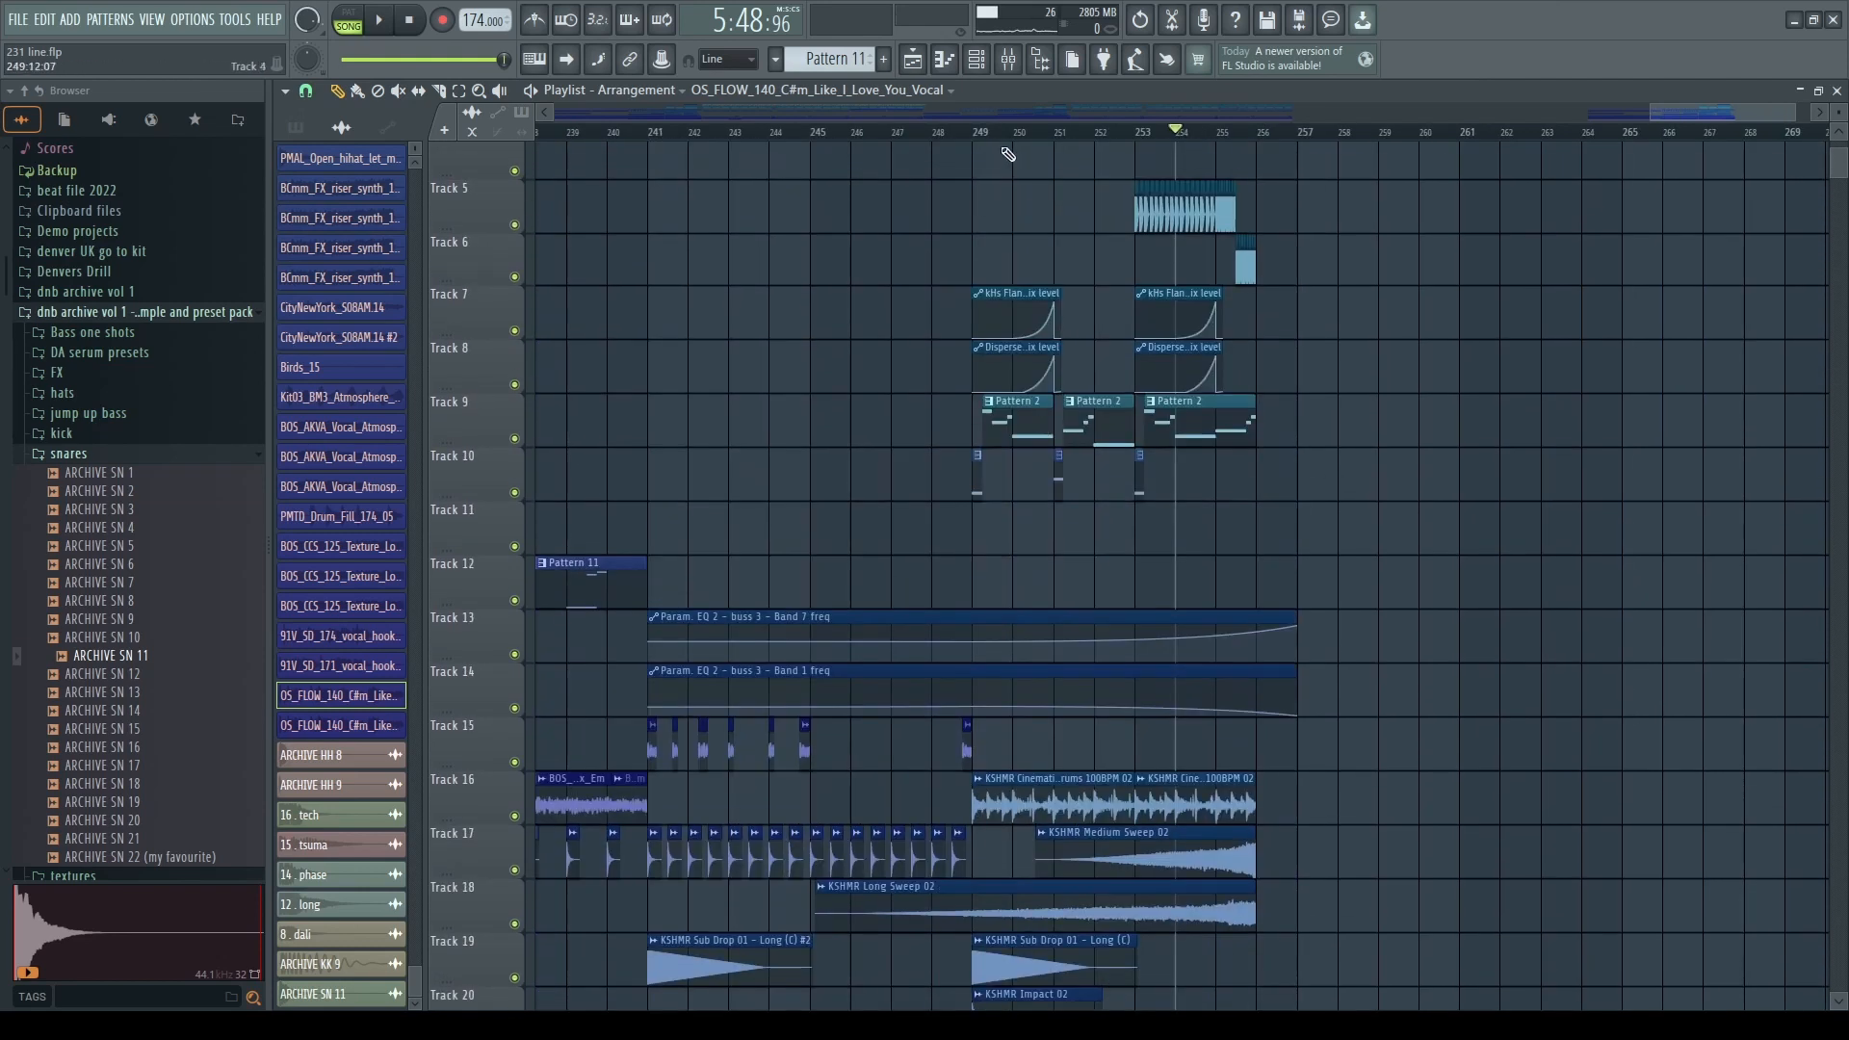
scroll(999, 433, "up", 3, "ctrl")
scroll(1007, 425, "down", 3, "ctrl")
scroll(1040, 456, "down", 1)
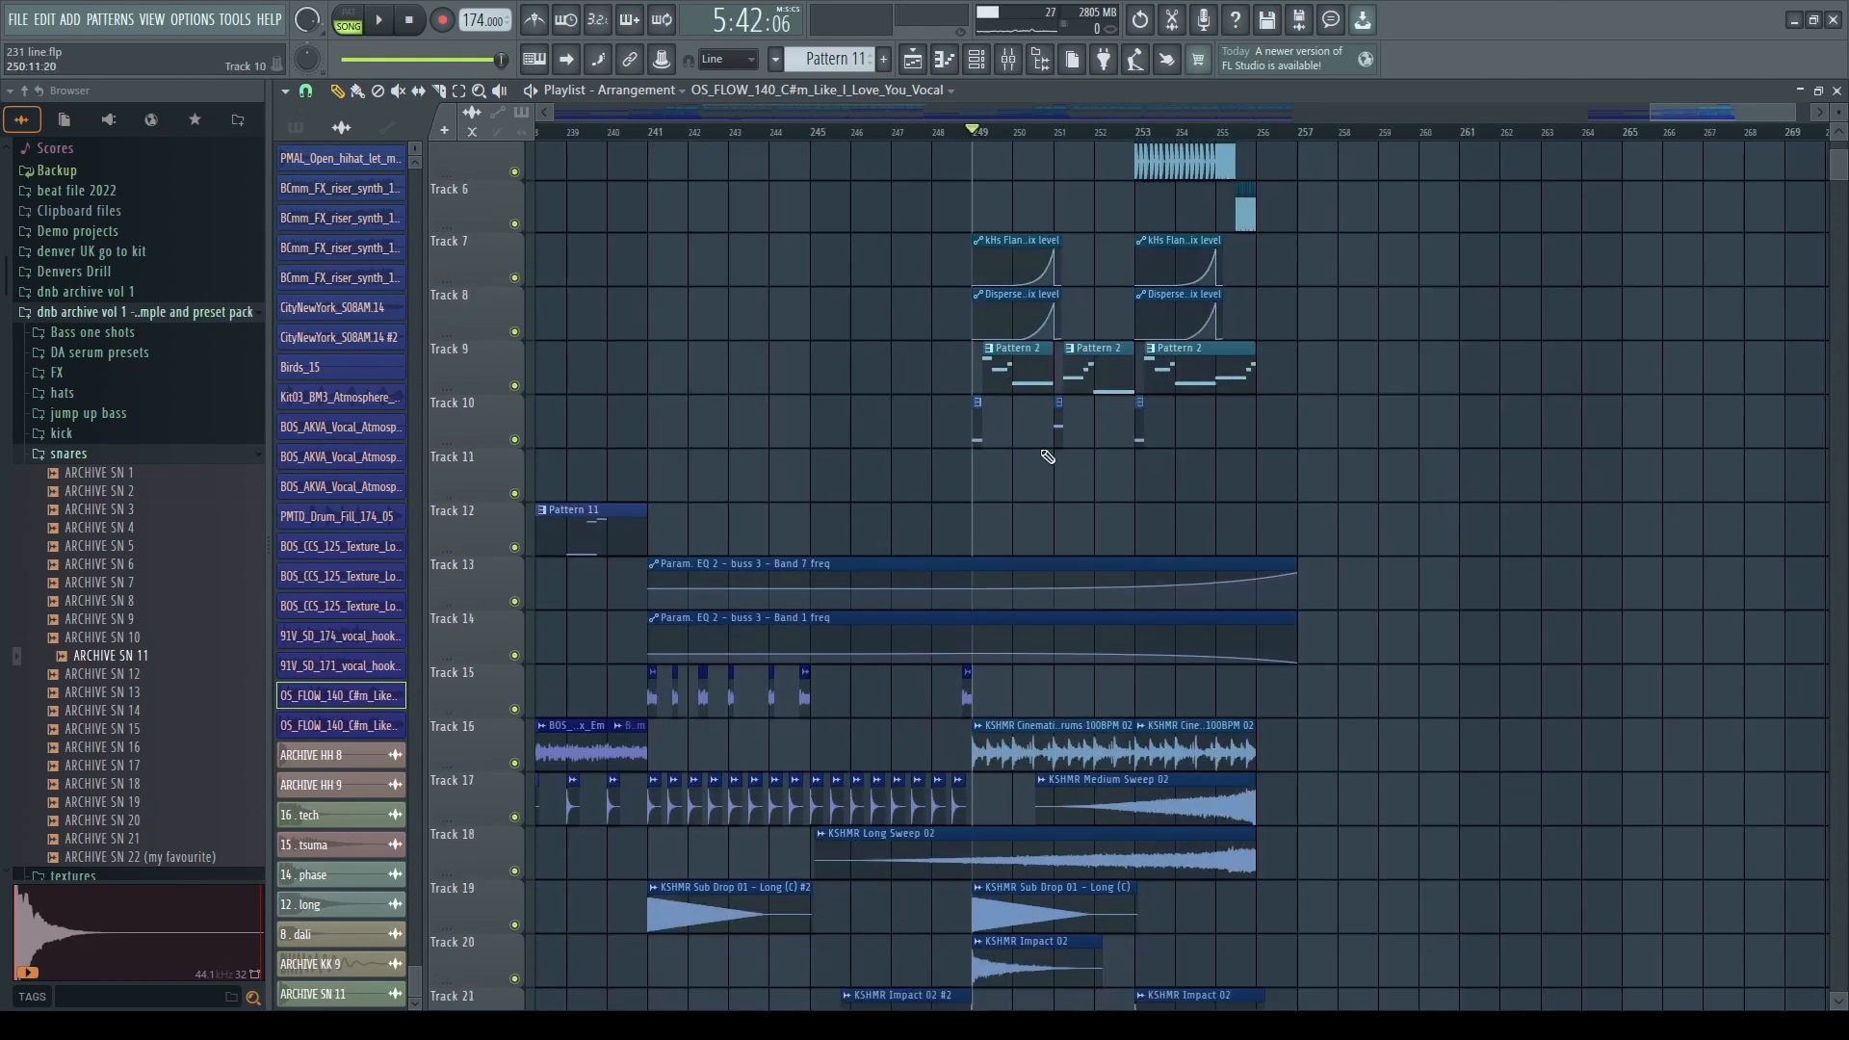
scroll(1045, 460, "up", 3)
key("space")
- Examine the build-up's layers during playback, from the upper pattern tracks down to the drum fill on Track 32
scroll(1043, 460, "up", 2)
scroll(1026, 506, "down", 4, "ctrl")
scroll(1433, 641, "up", 3, "ctrl")
scroll(1296, 667, "down", 2, "ctrl")
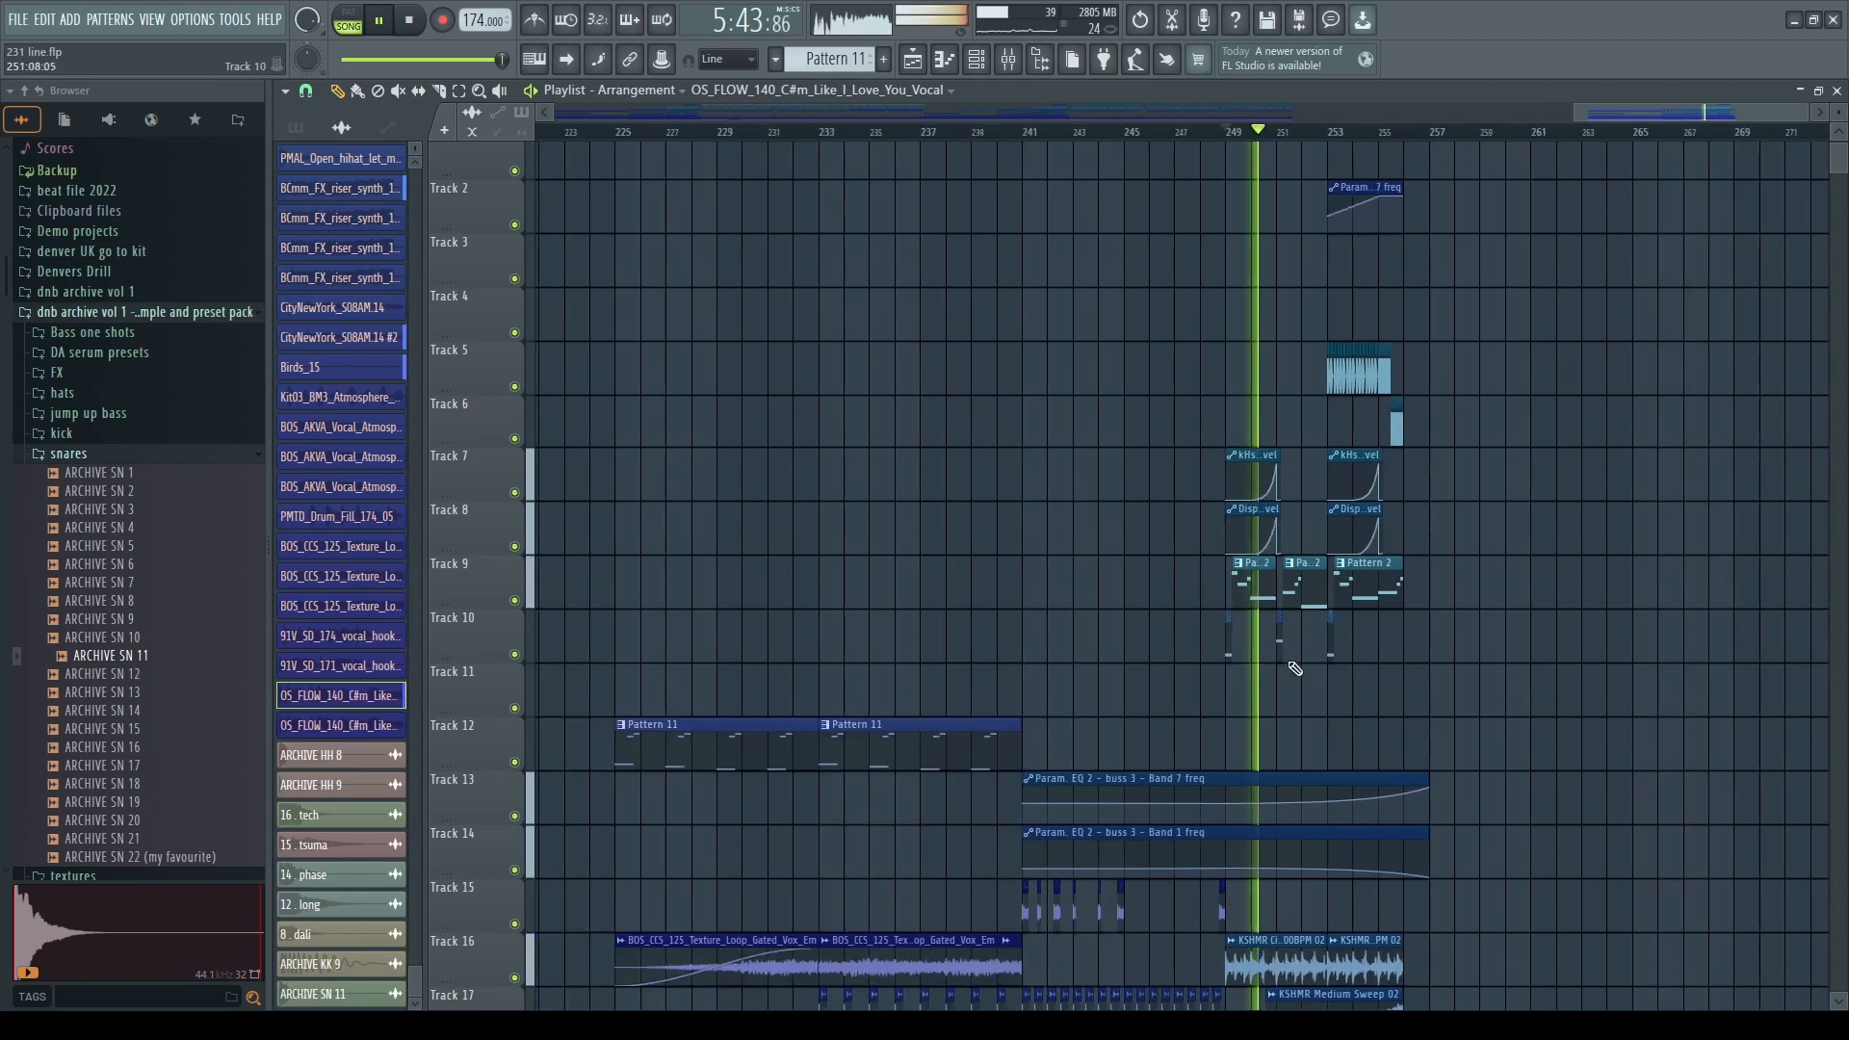
scroll(1372, 704, "up", 5, "ctrl")
scroll(1330, 665, "down", 12)
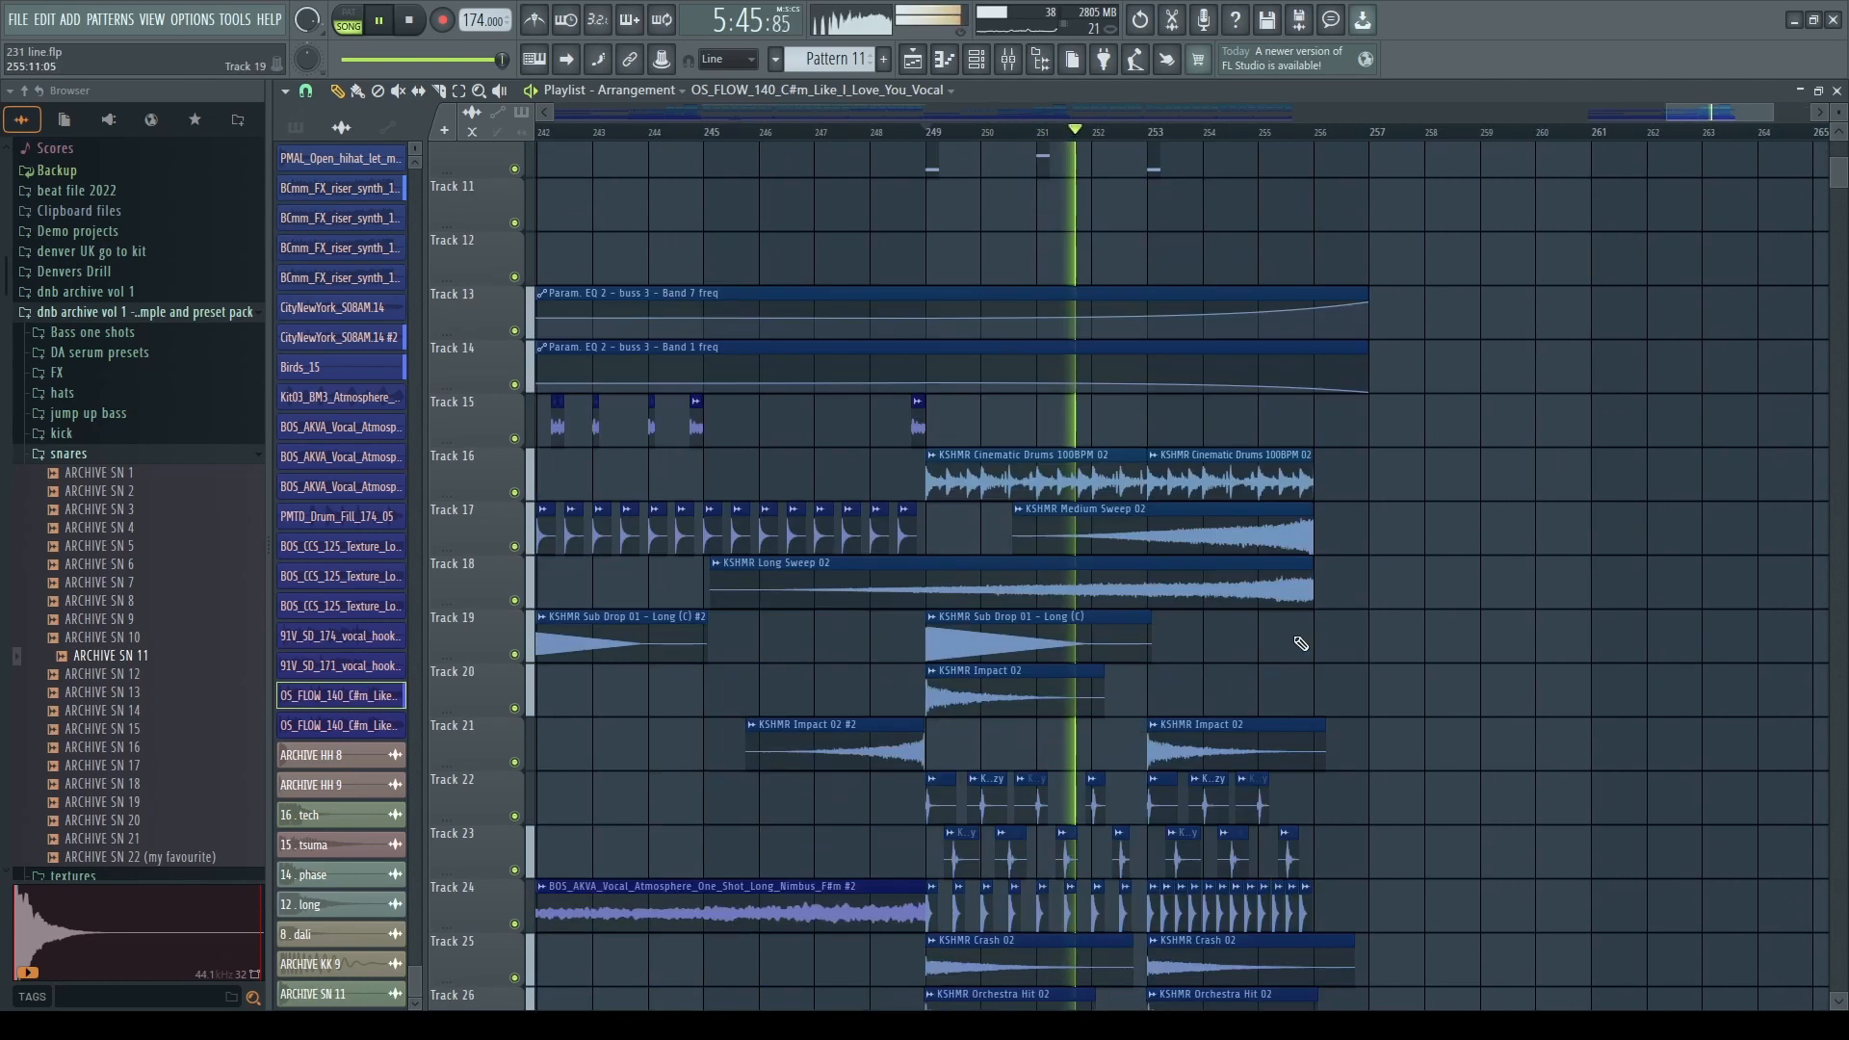
scroll(1291, 636, "down", 10)
left_click(1324, 639)
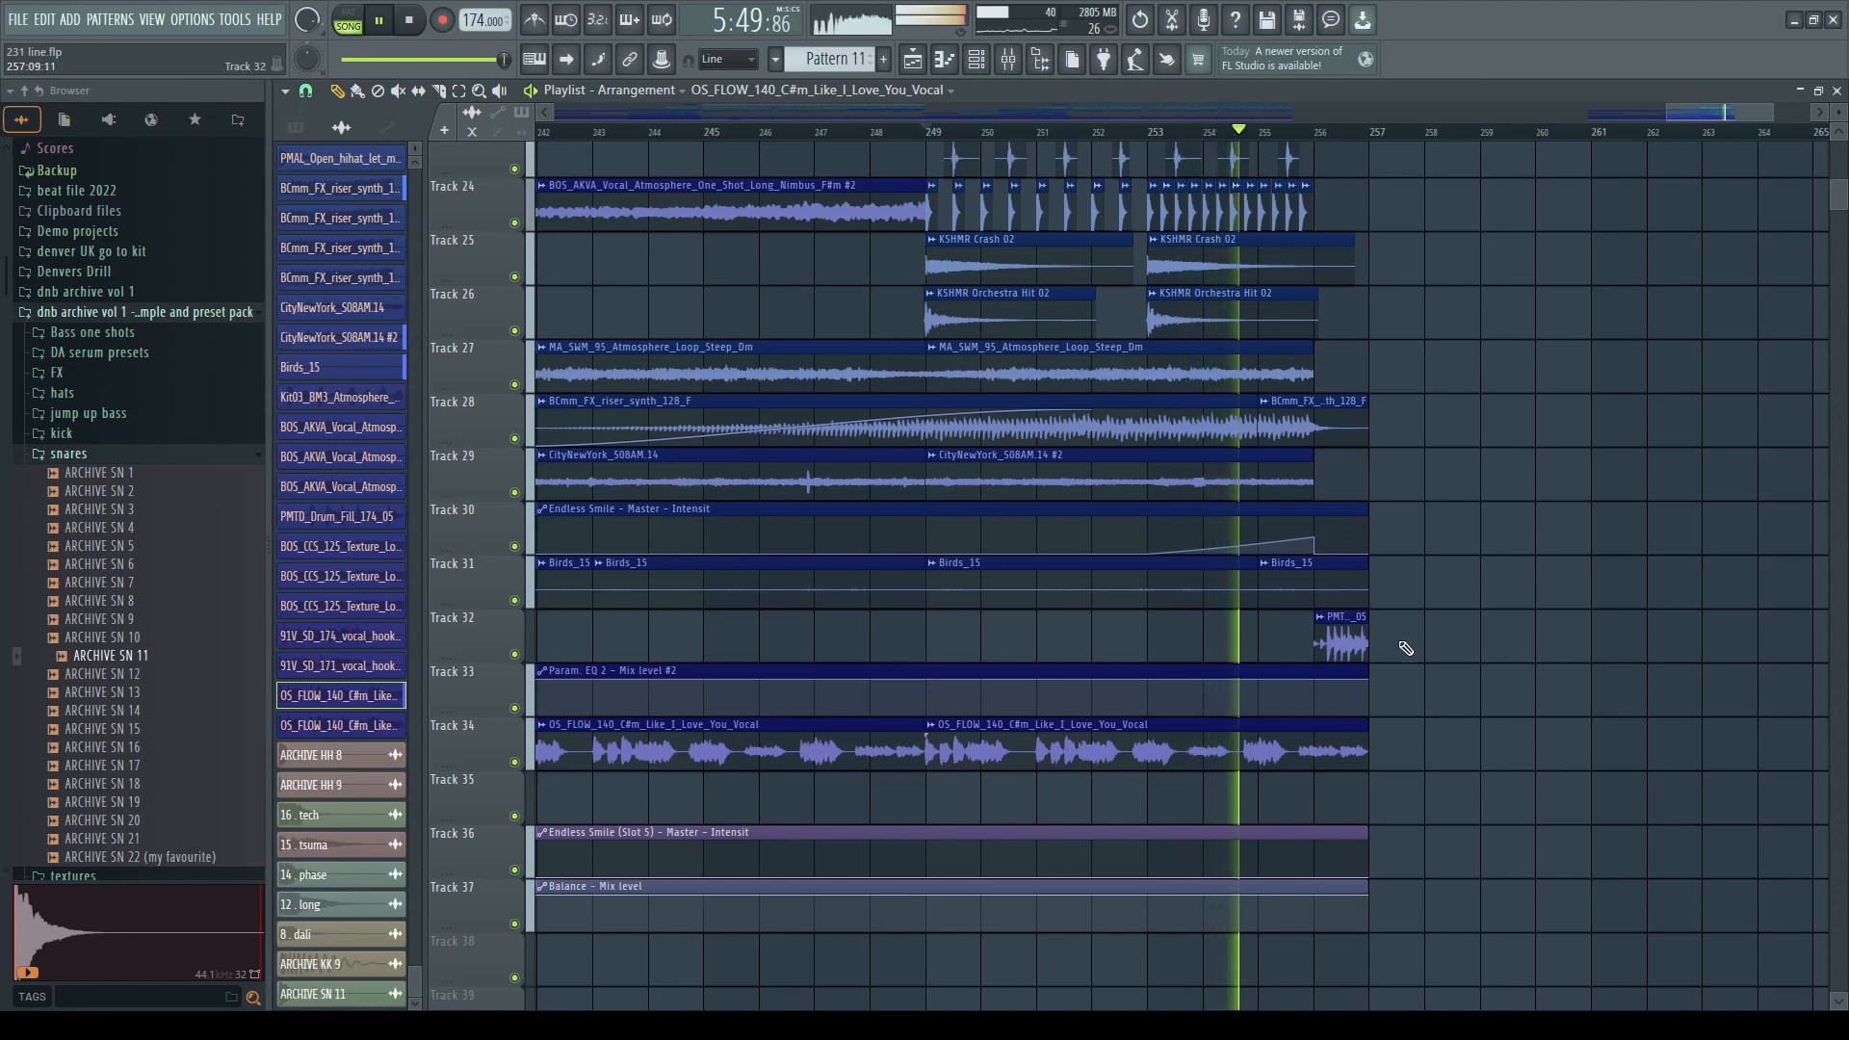
scroll(1403, 646, "up", 3)
scroll(1387, 674, "down", 3)
scroll(1377, 685, "up", 6)
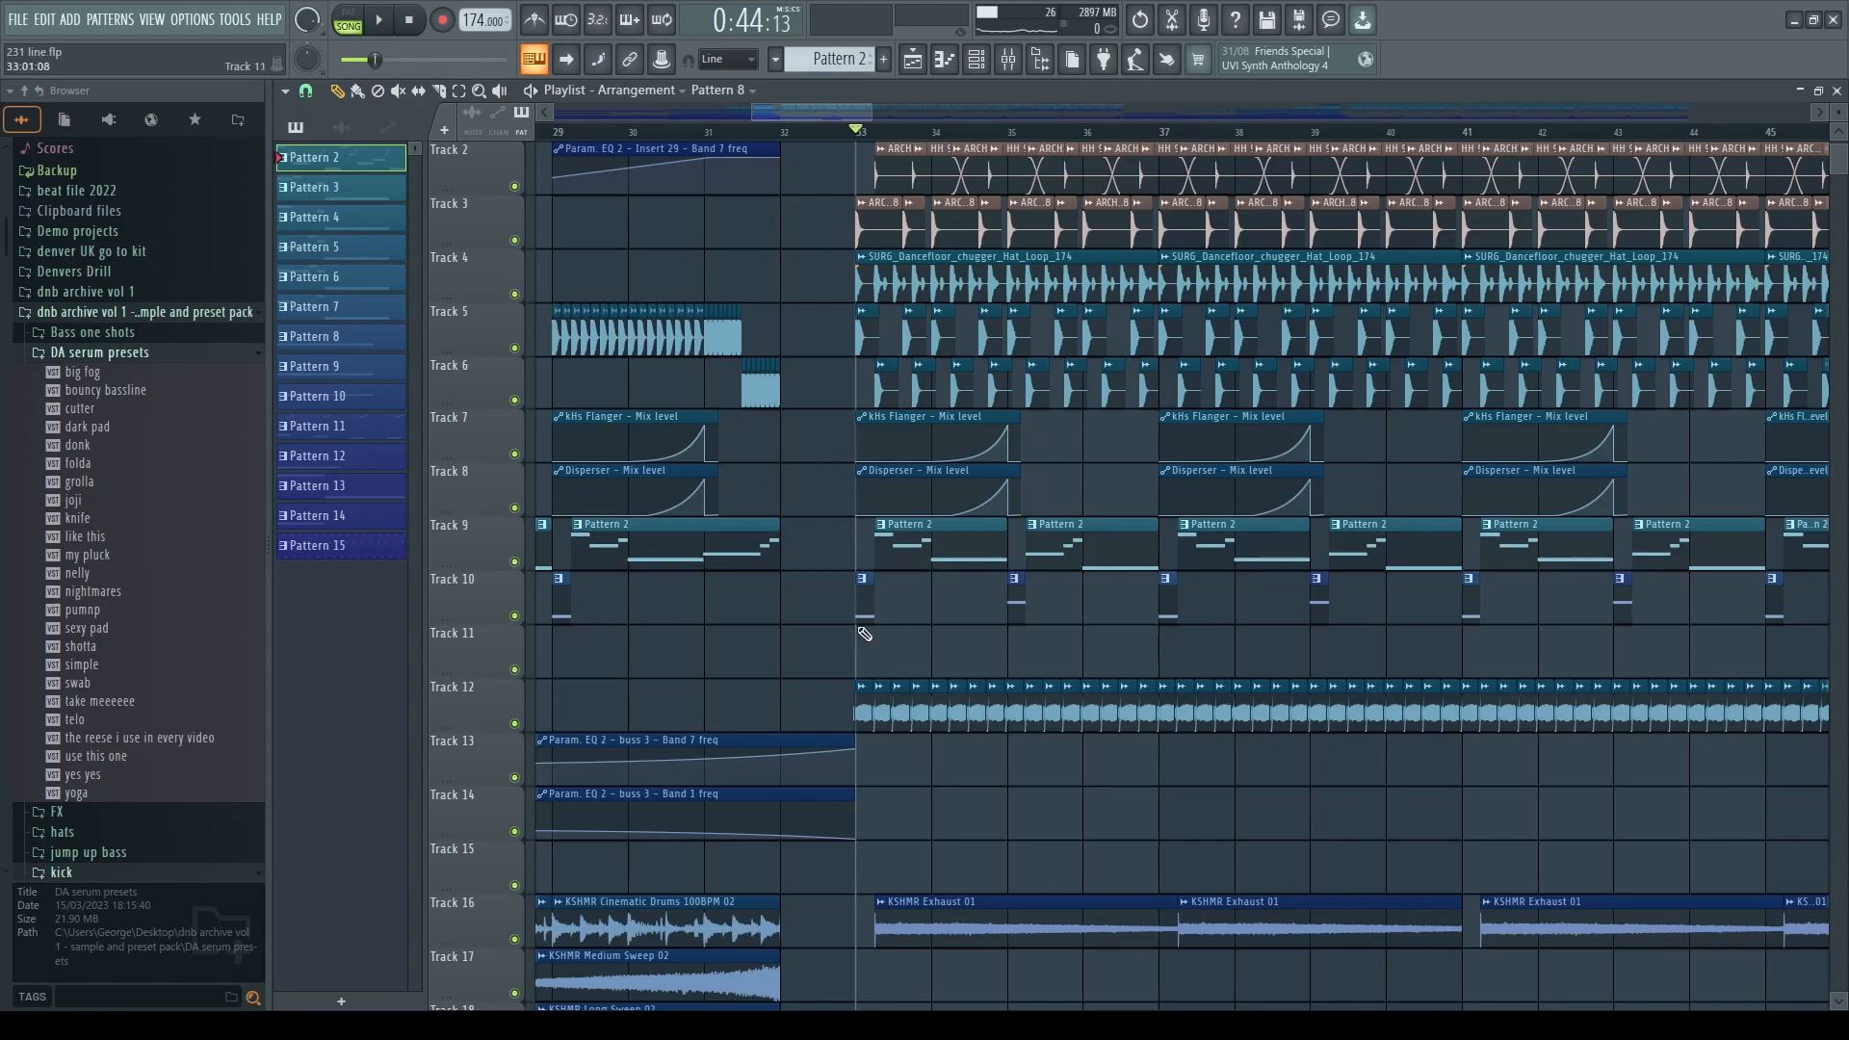
- View the drop at bar 33, show the channel rack, and open Serum #4 in full view
scroll(891, 624, "up", 3)
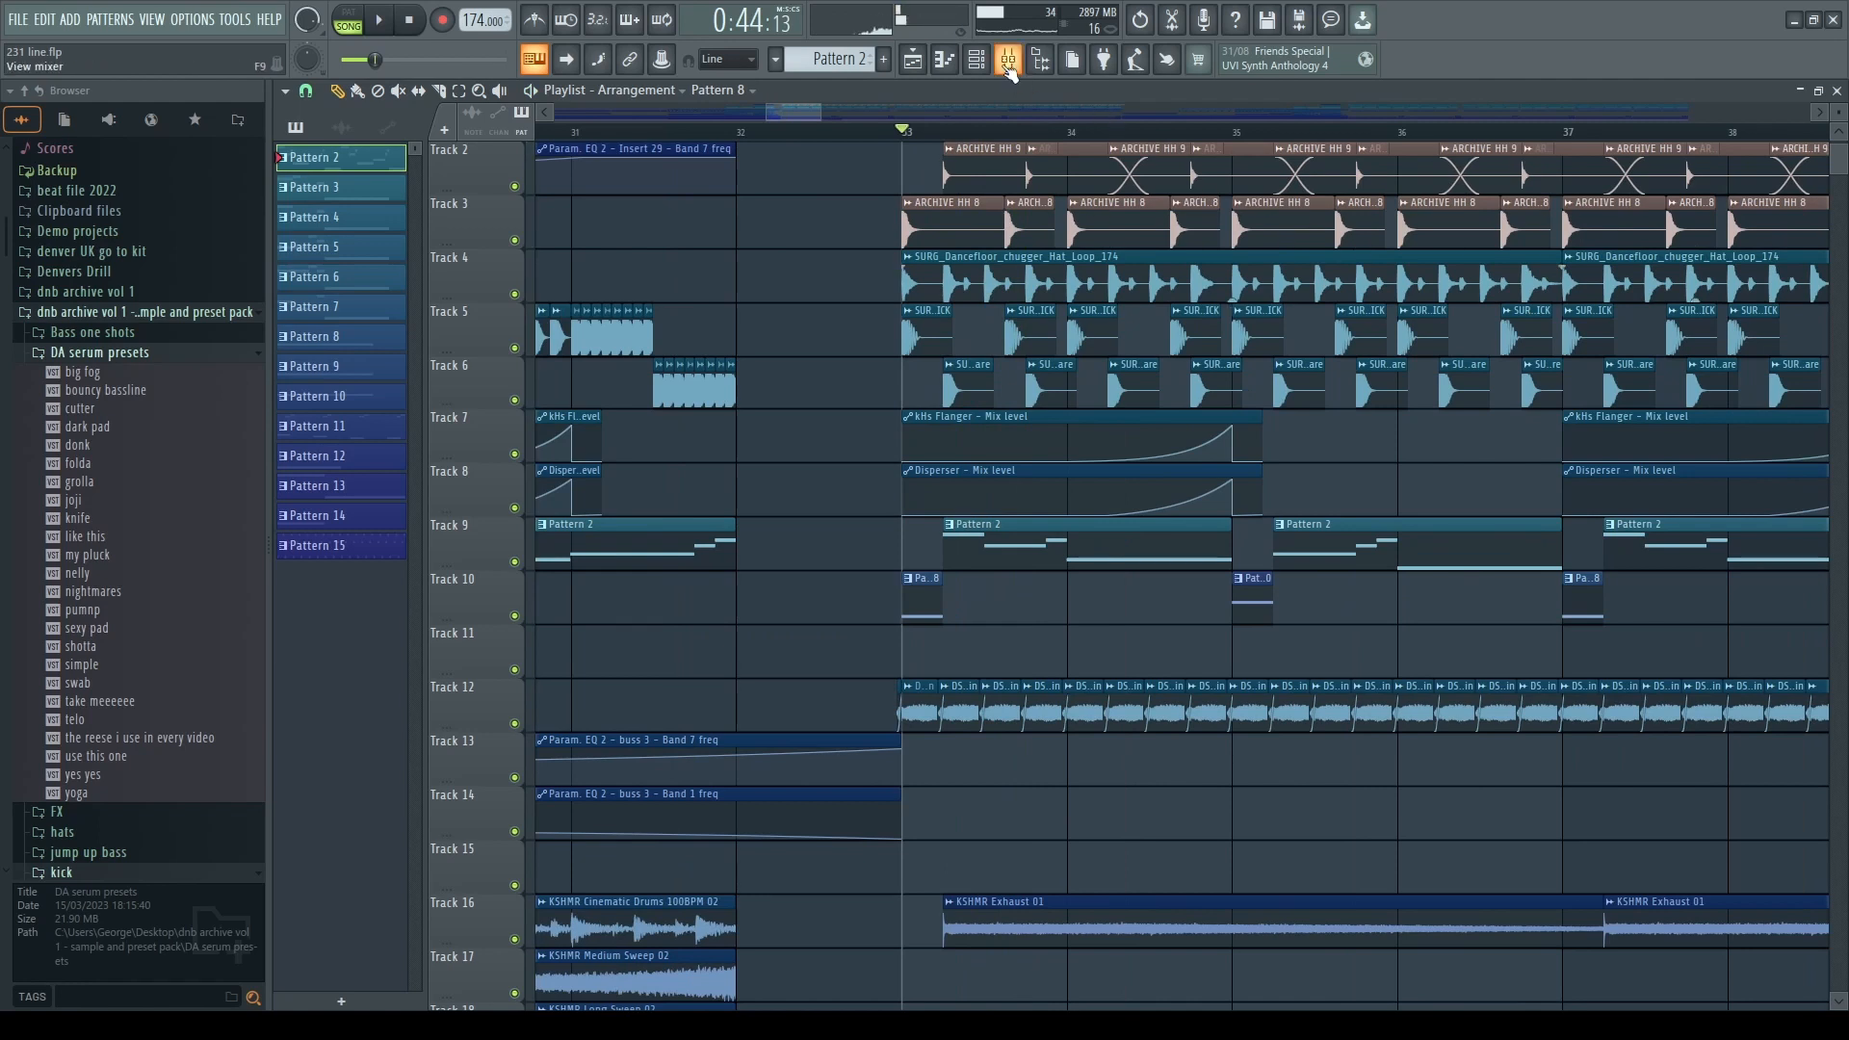
left_click(1009, 66)
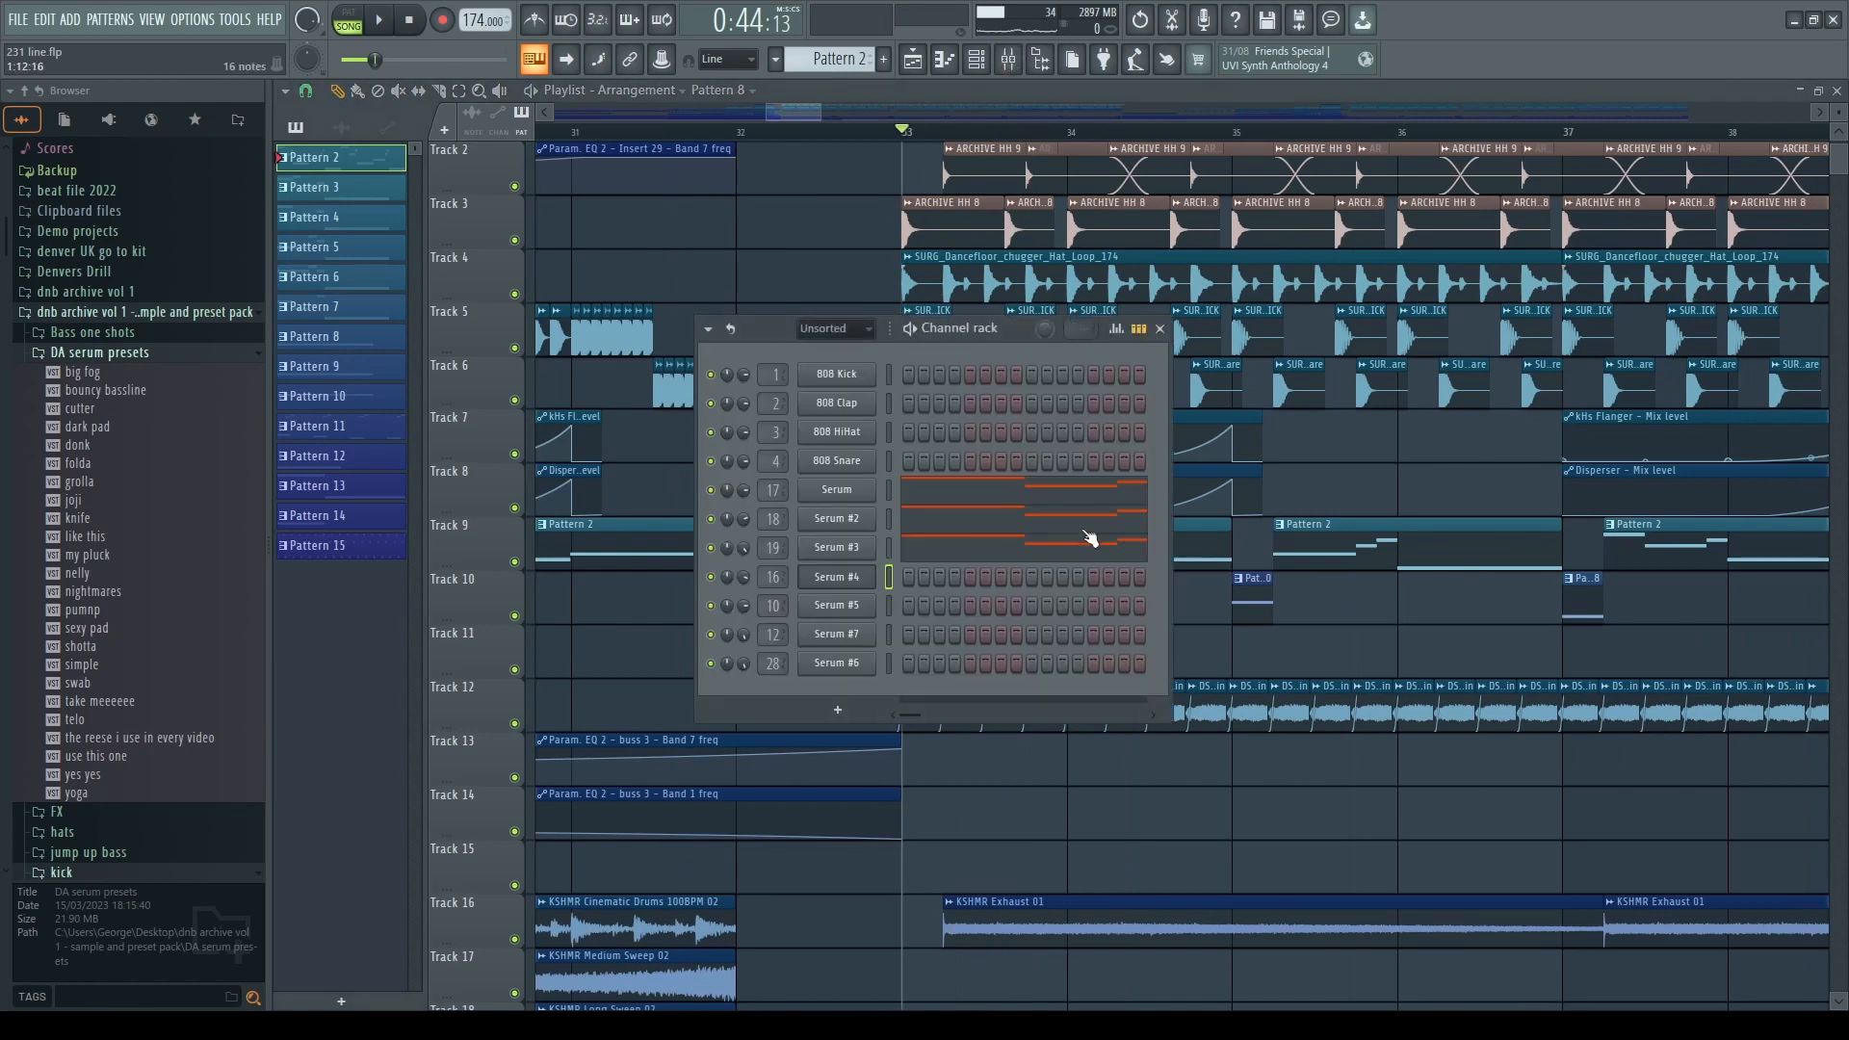
left_click(861, 580)
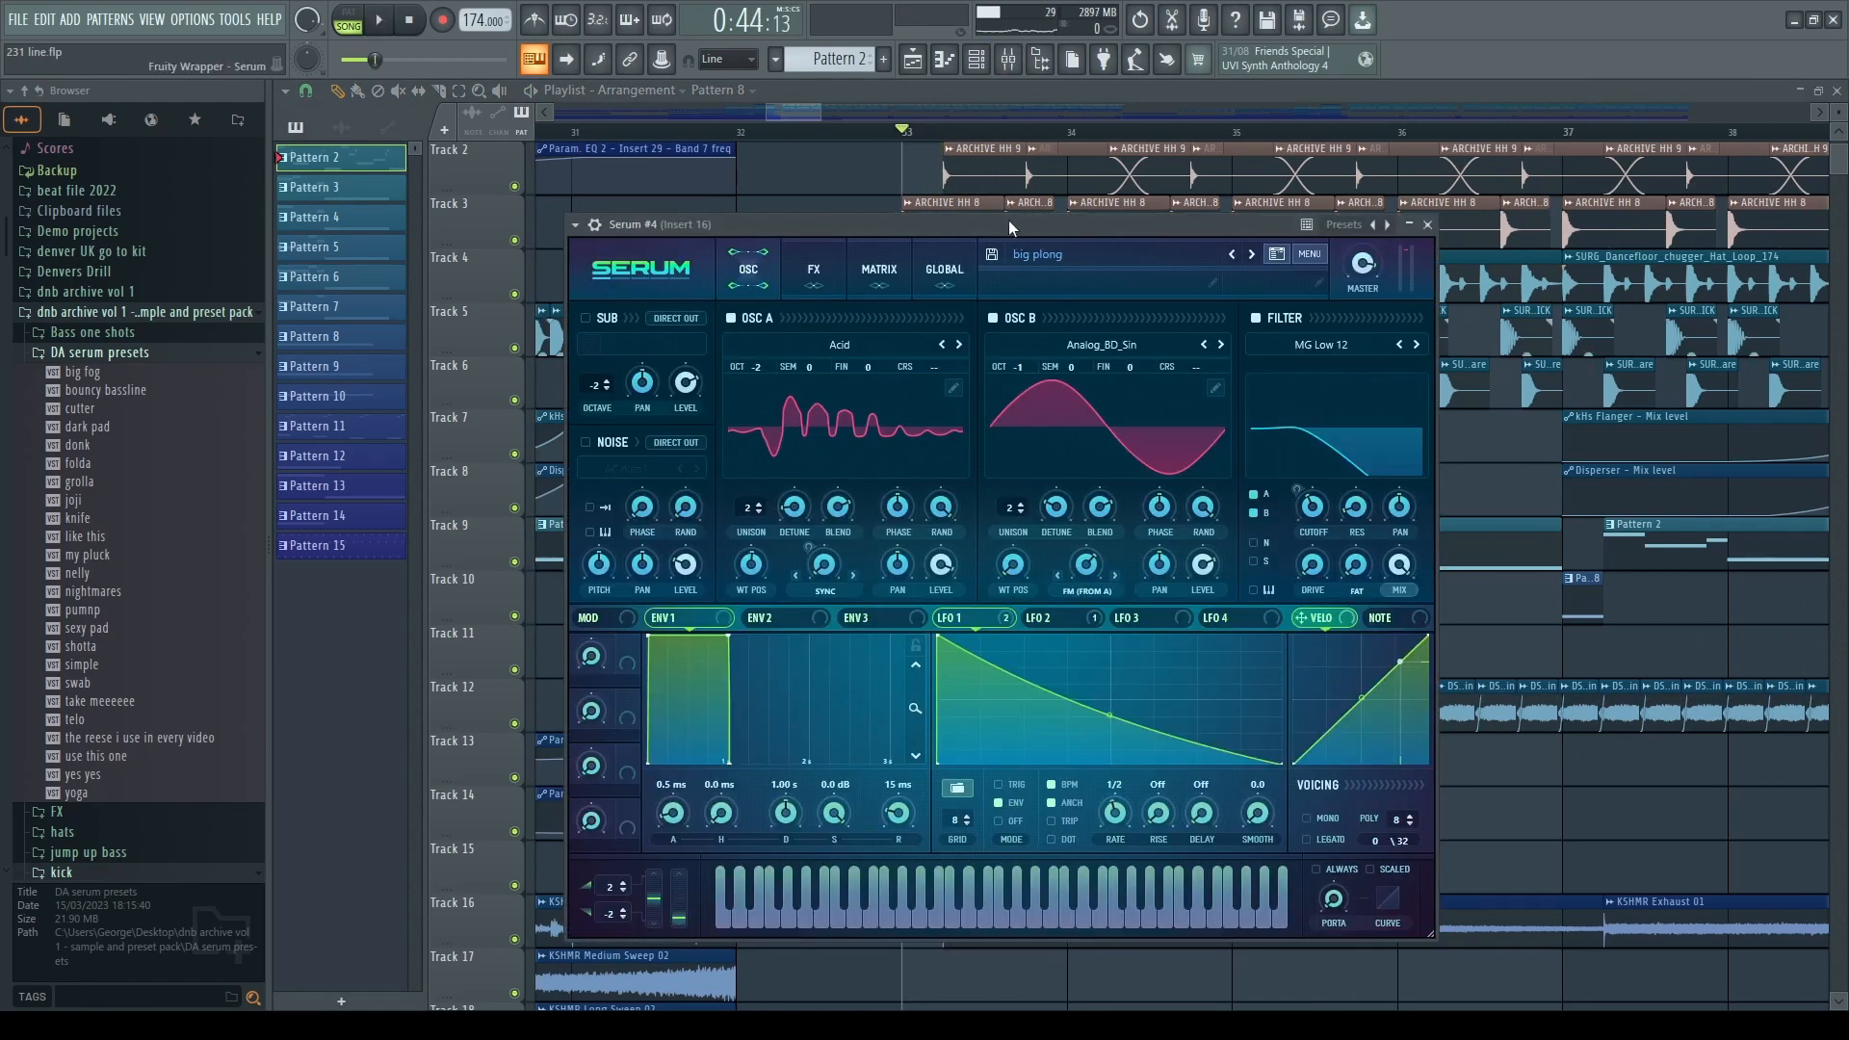
left_click_drag(932, 221, 889, 216)
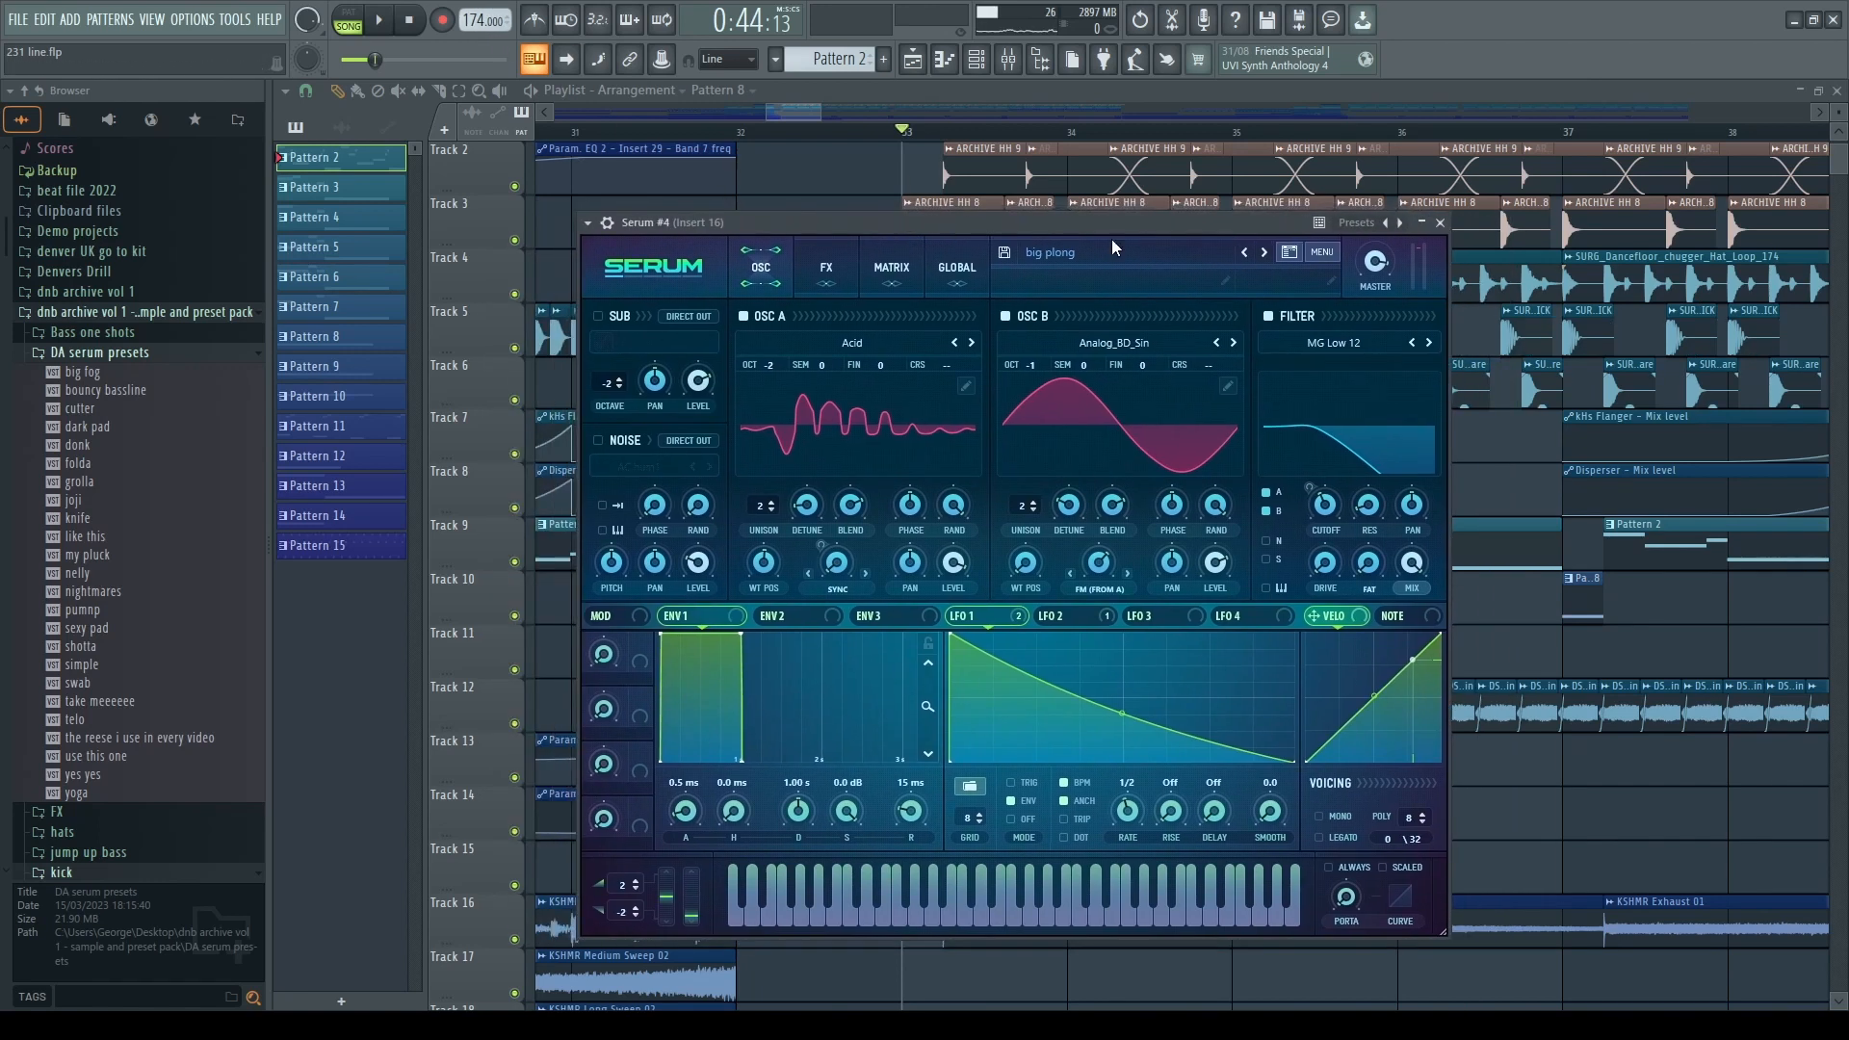
left_click_drag(1009, 230, 1058, 187)
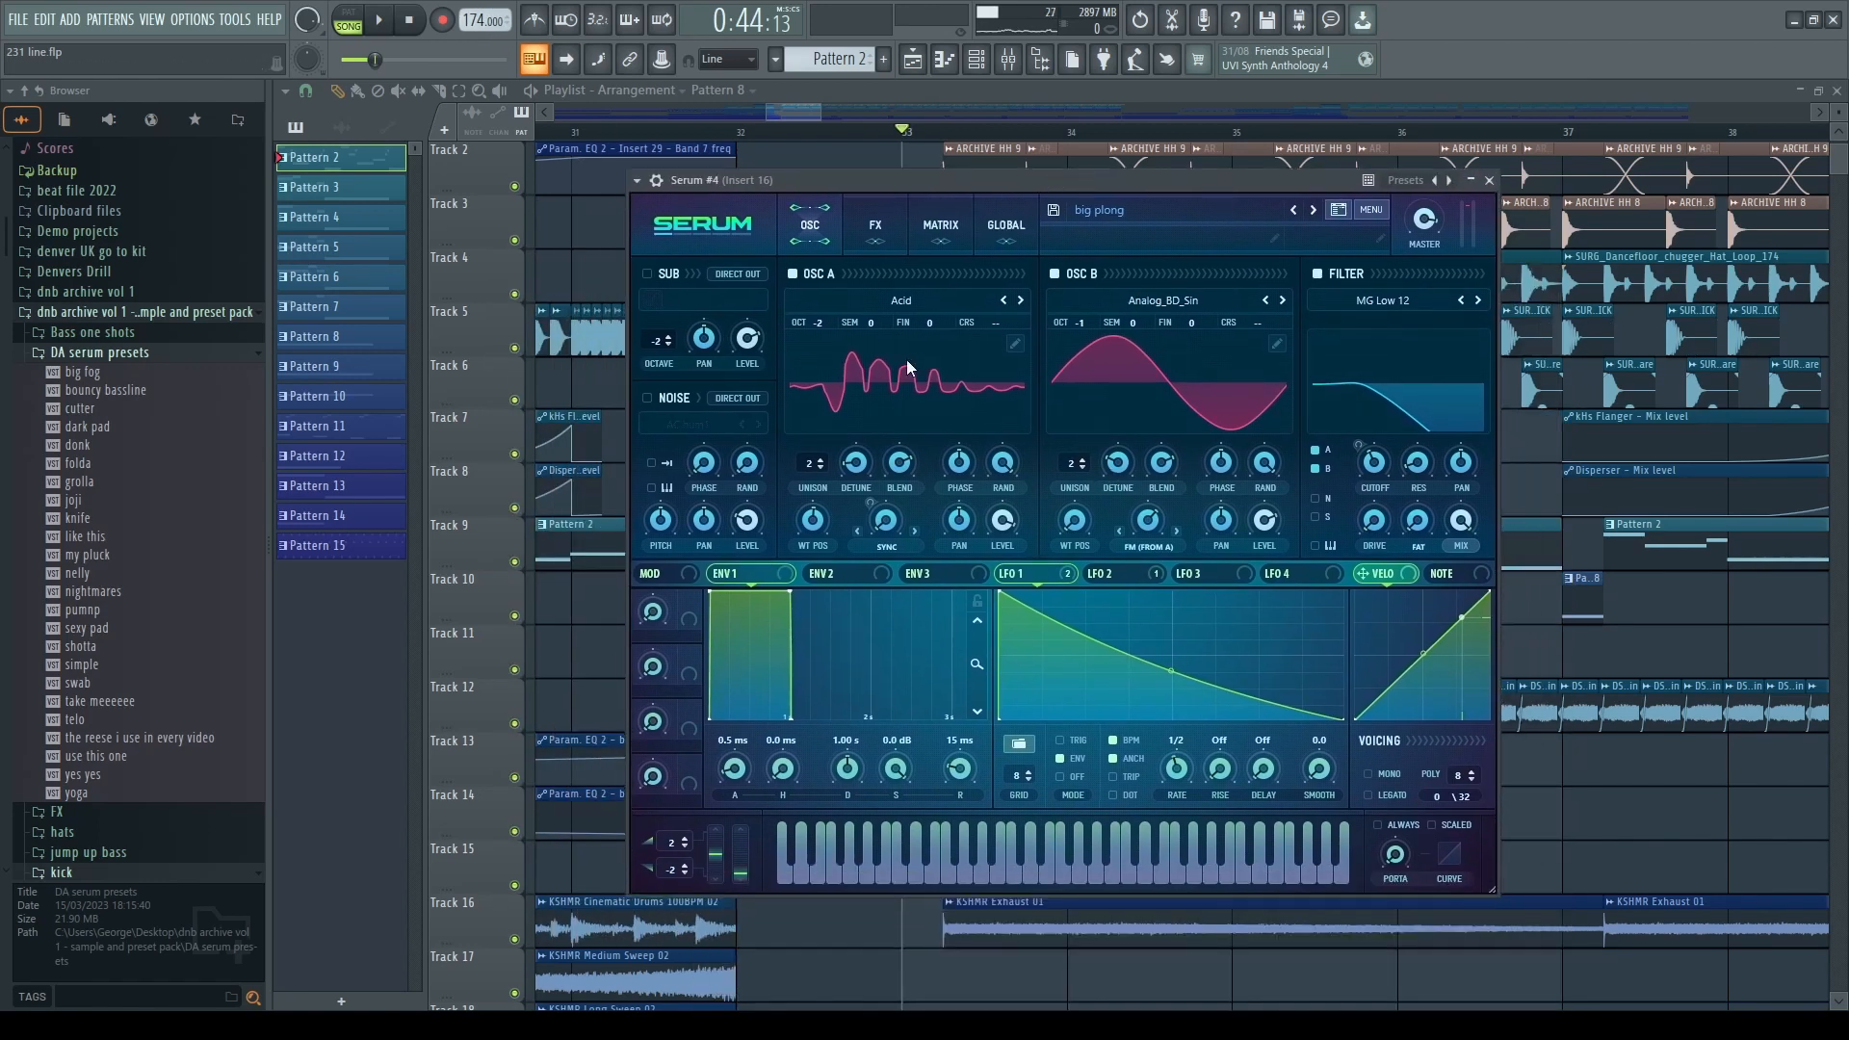
- Audition Serum #4's big plong preset with test notes, and look over its Global and oscillator pages
key("q")
key("r")
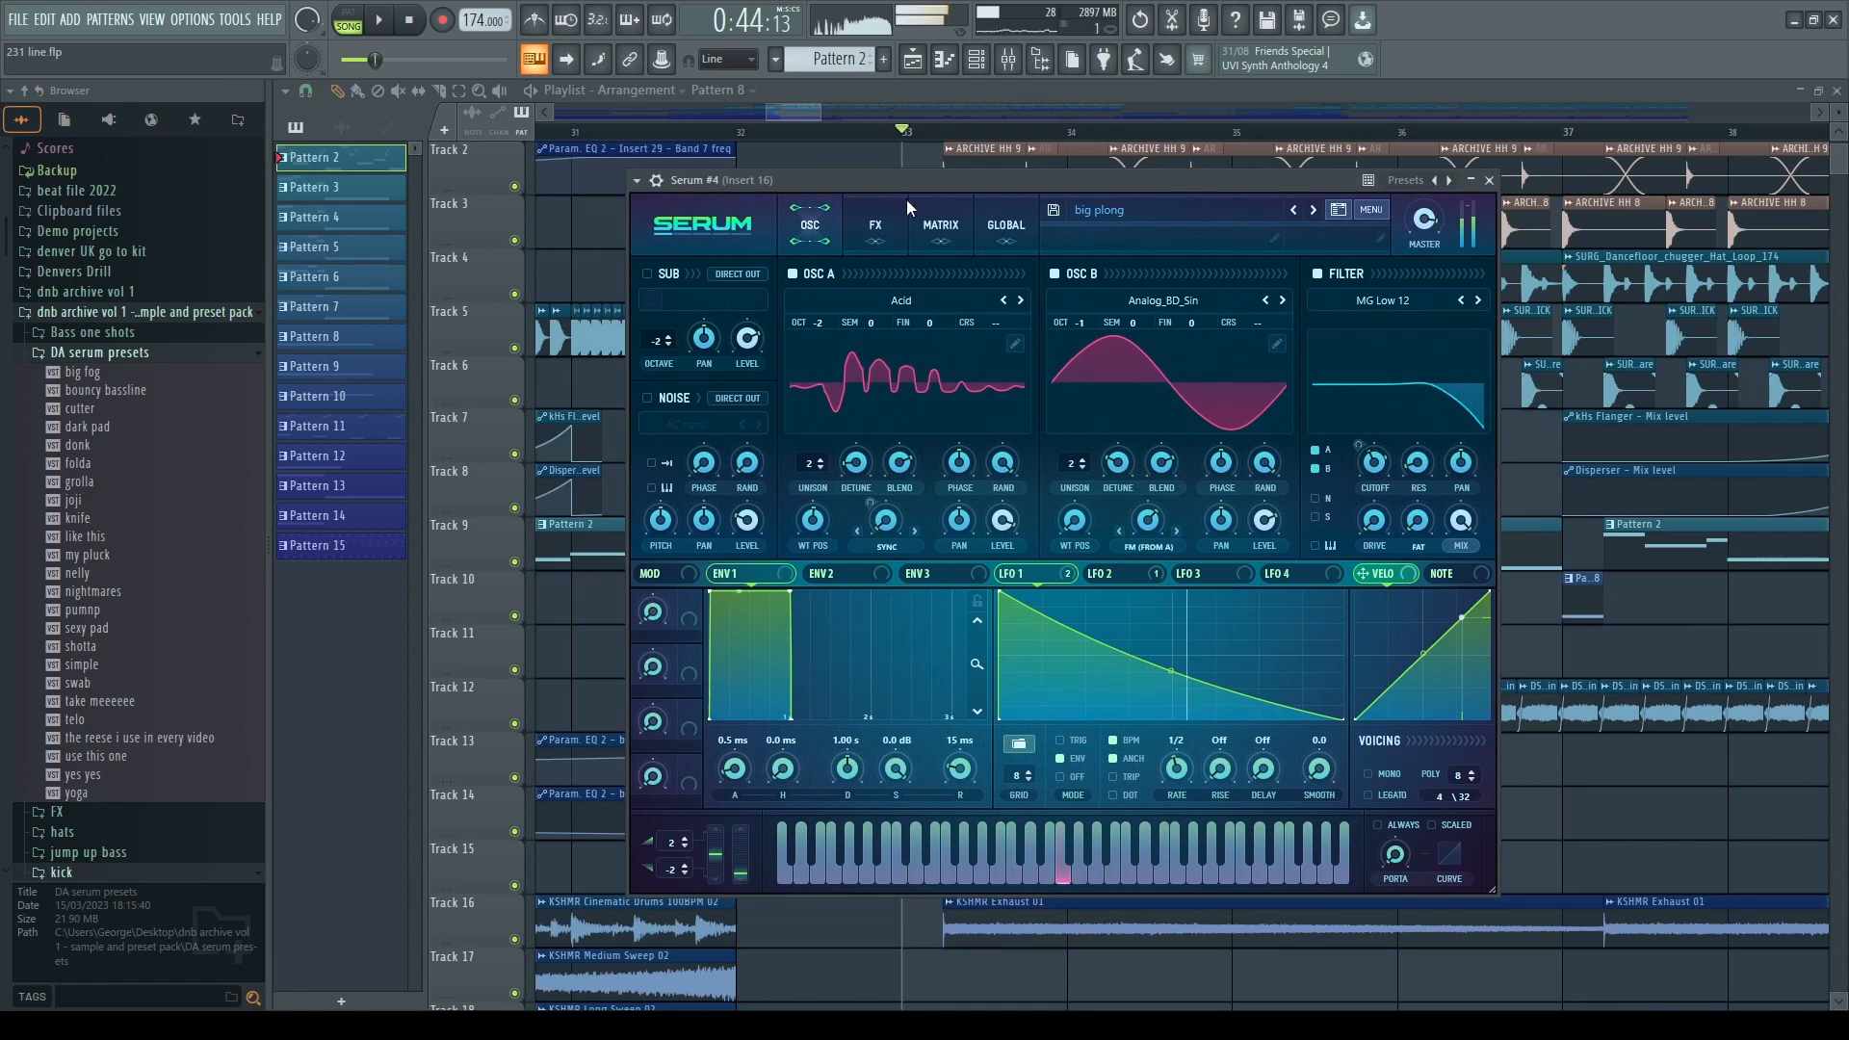
key("z")
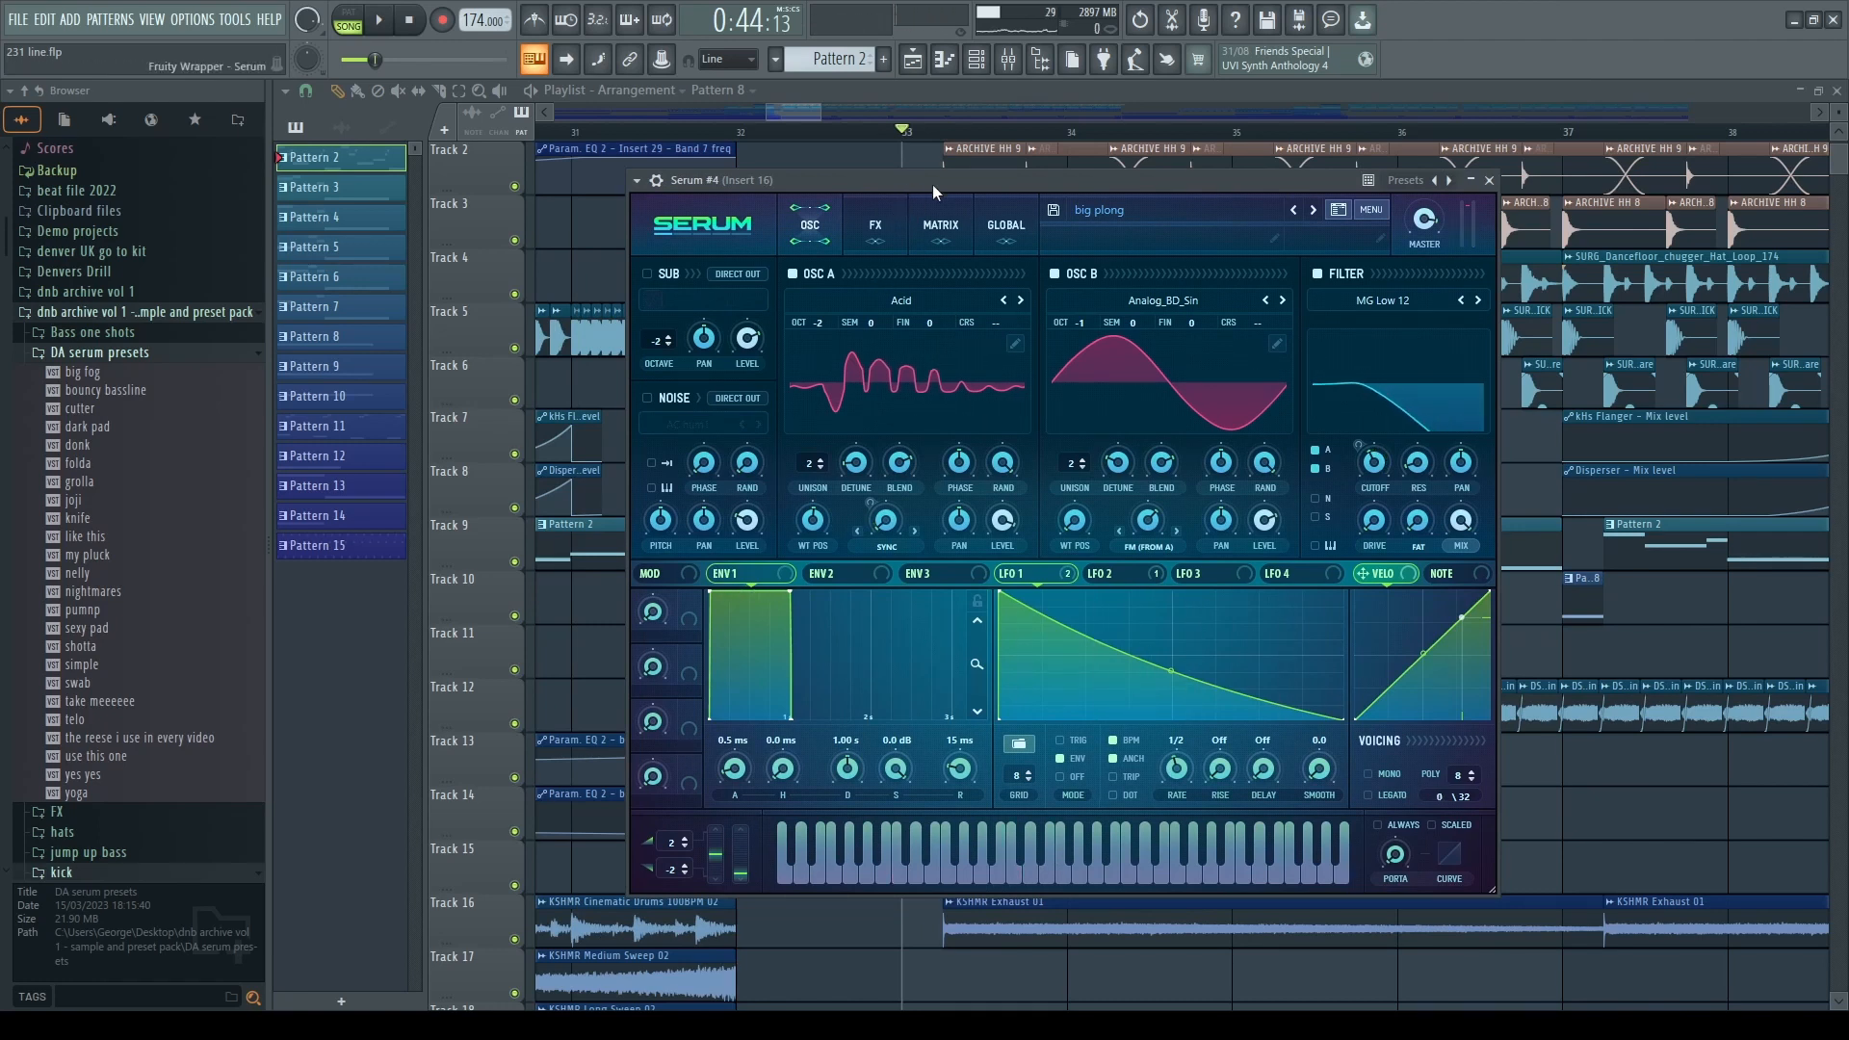
left_click(1005, 214)
left_click_drag(1023, 182, 1089, 257)
left_click(904, 304)
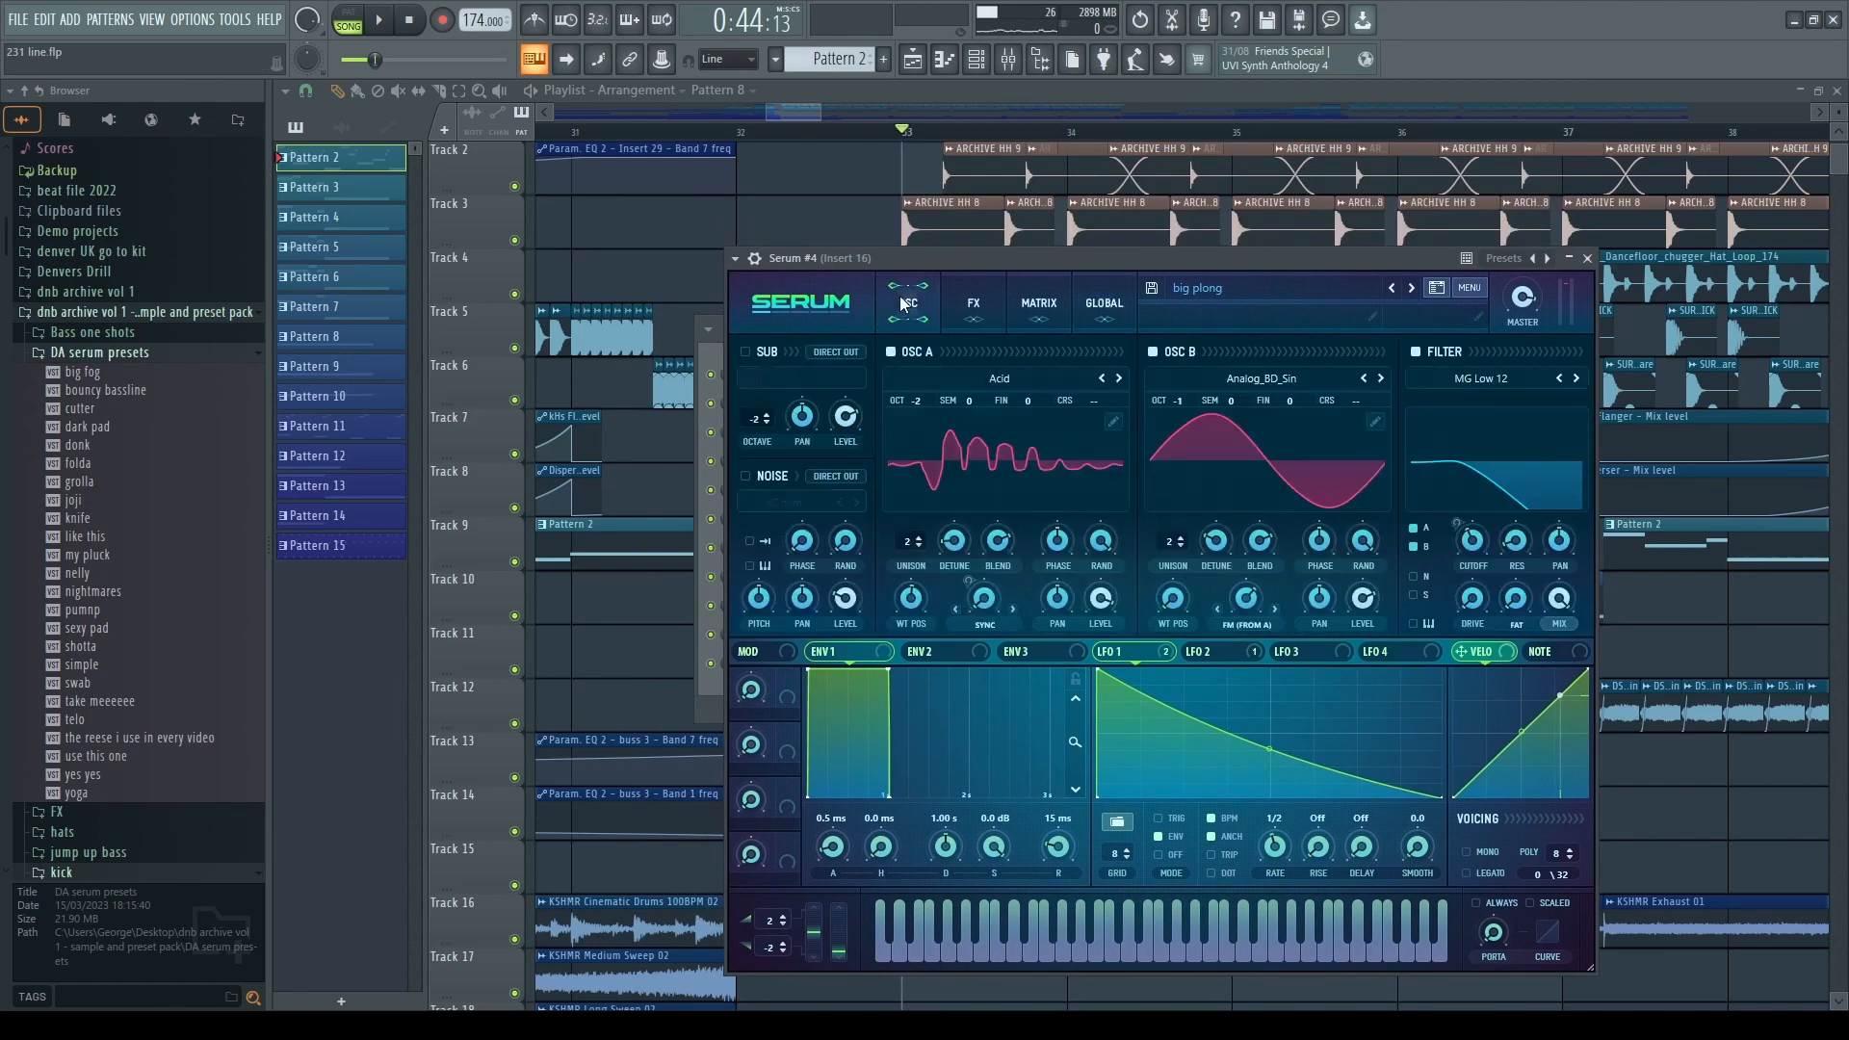
left_click_drag(960, 258, 919, 258)
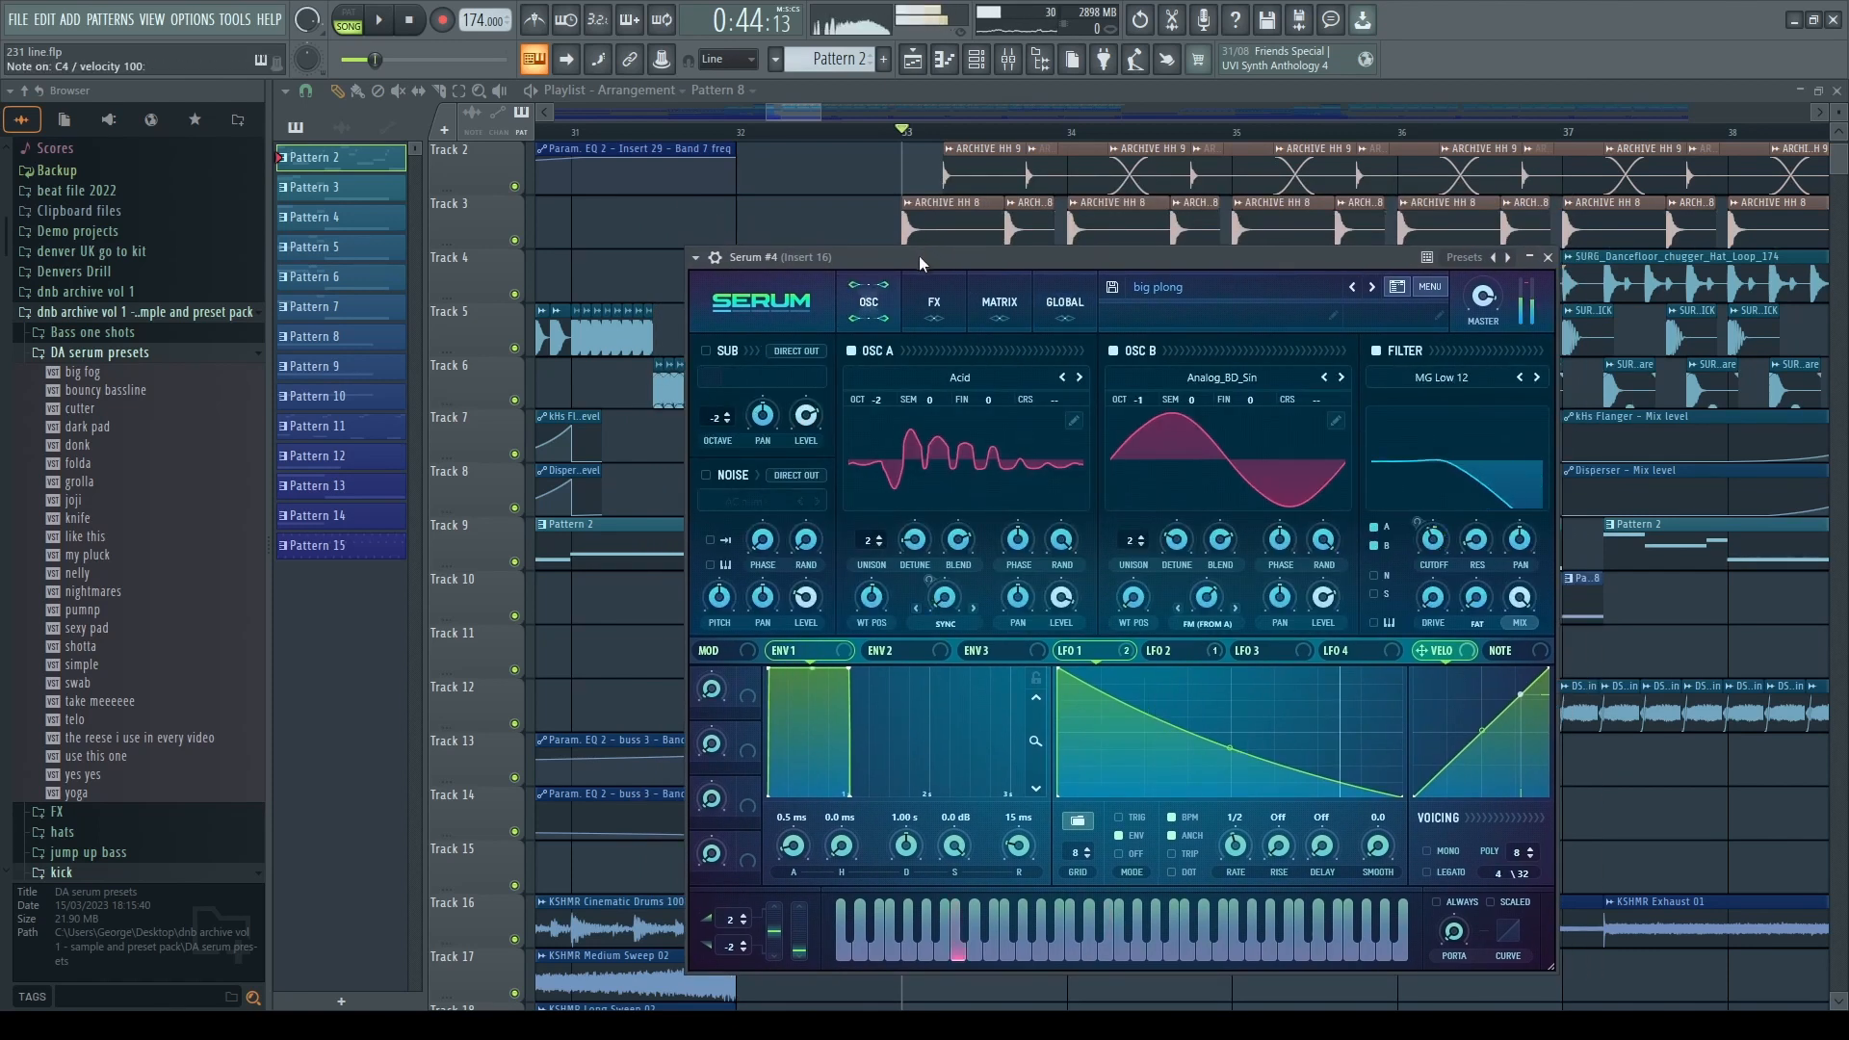
left_click_drag(968, 258, 1008, 294)
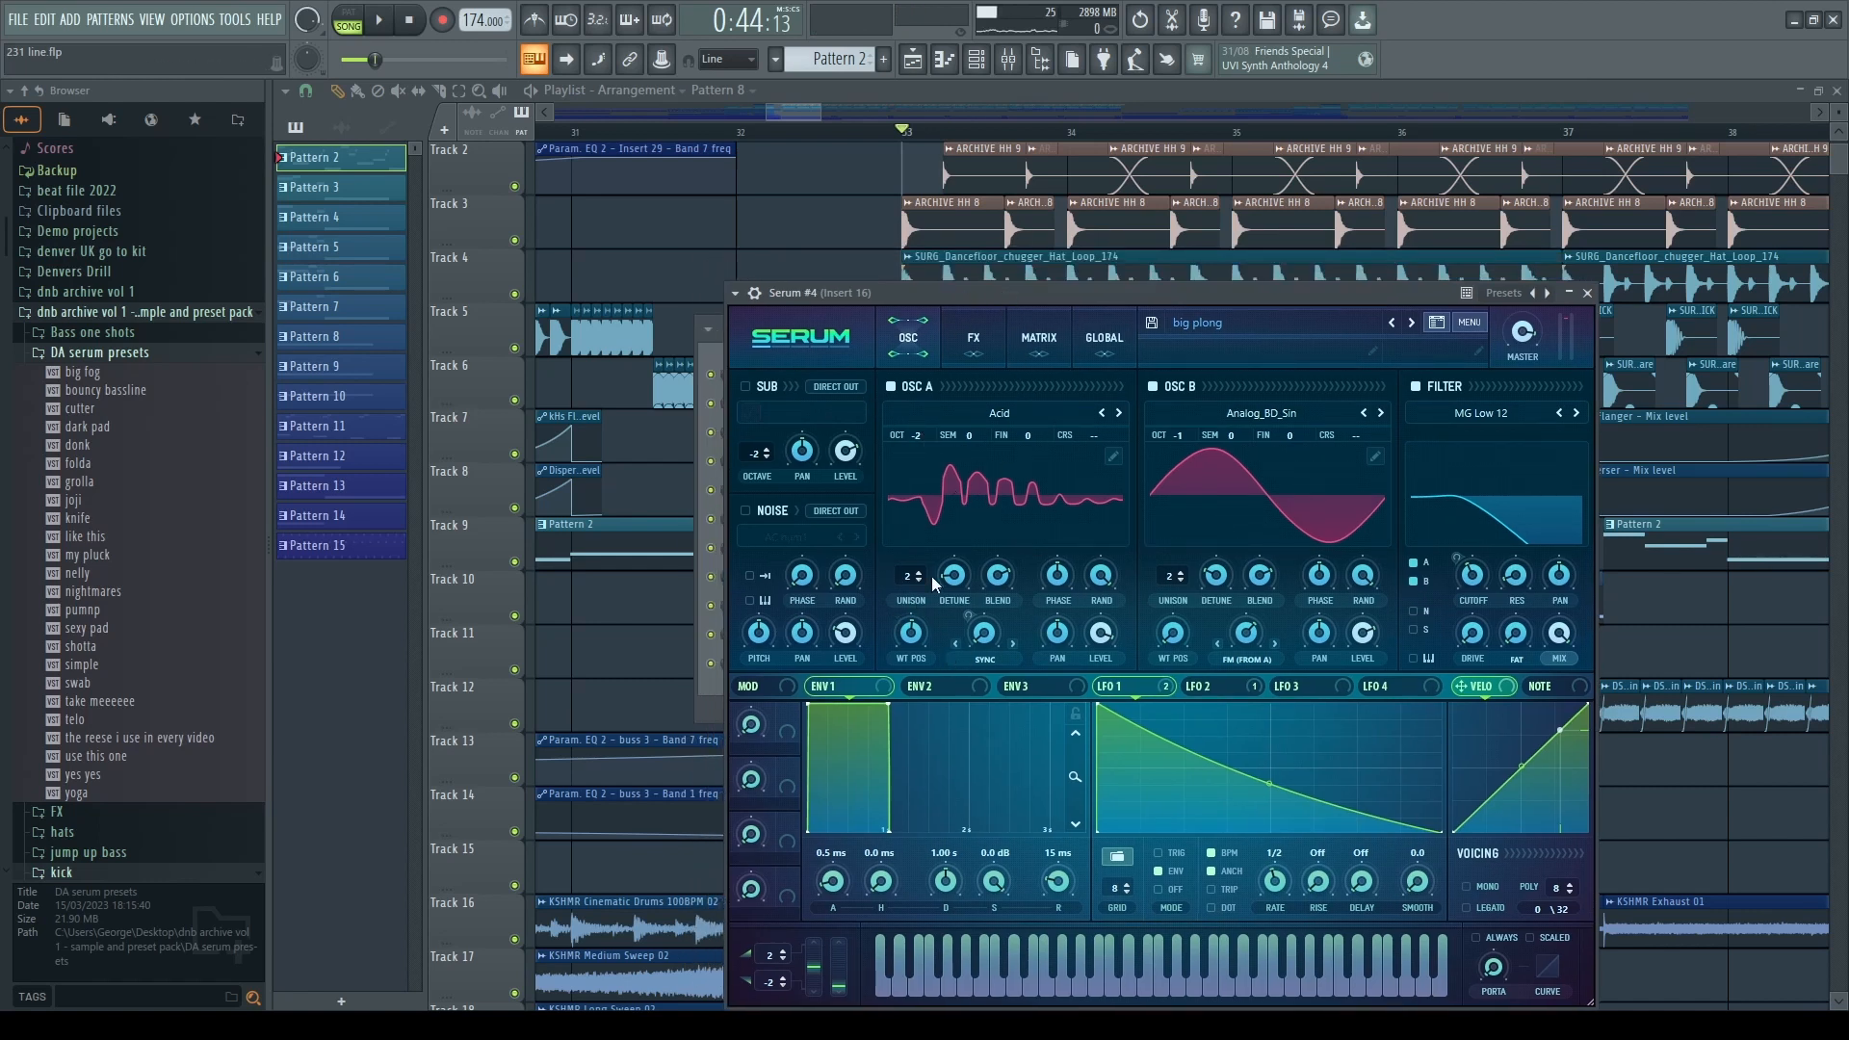
- Examine Serum #4's oscillators and LFO 1 modulation curve while playing a test note
left_click(961, 588)
left_click_drag(951, 298, 931, 275)
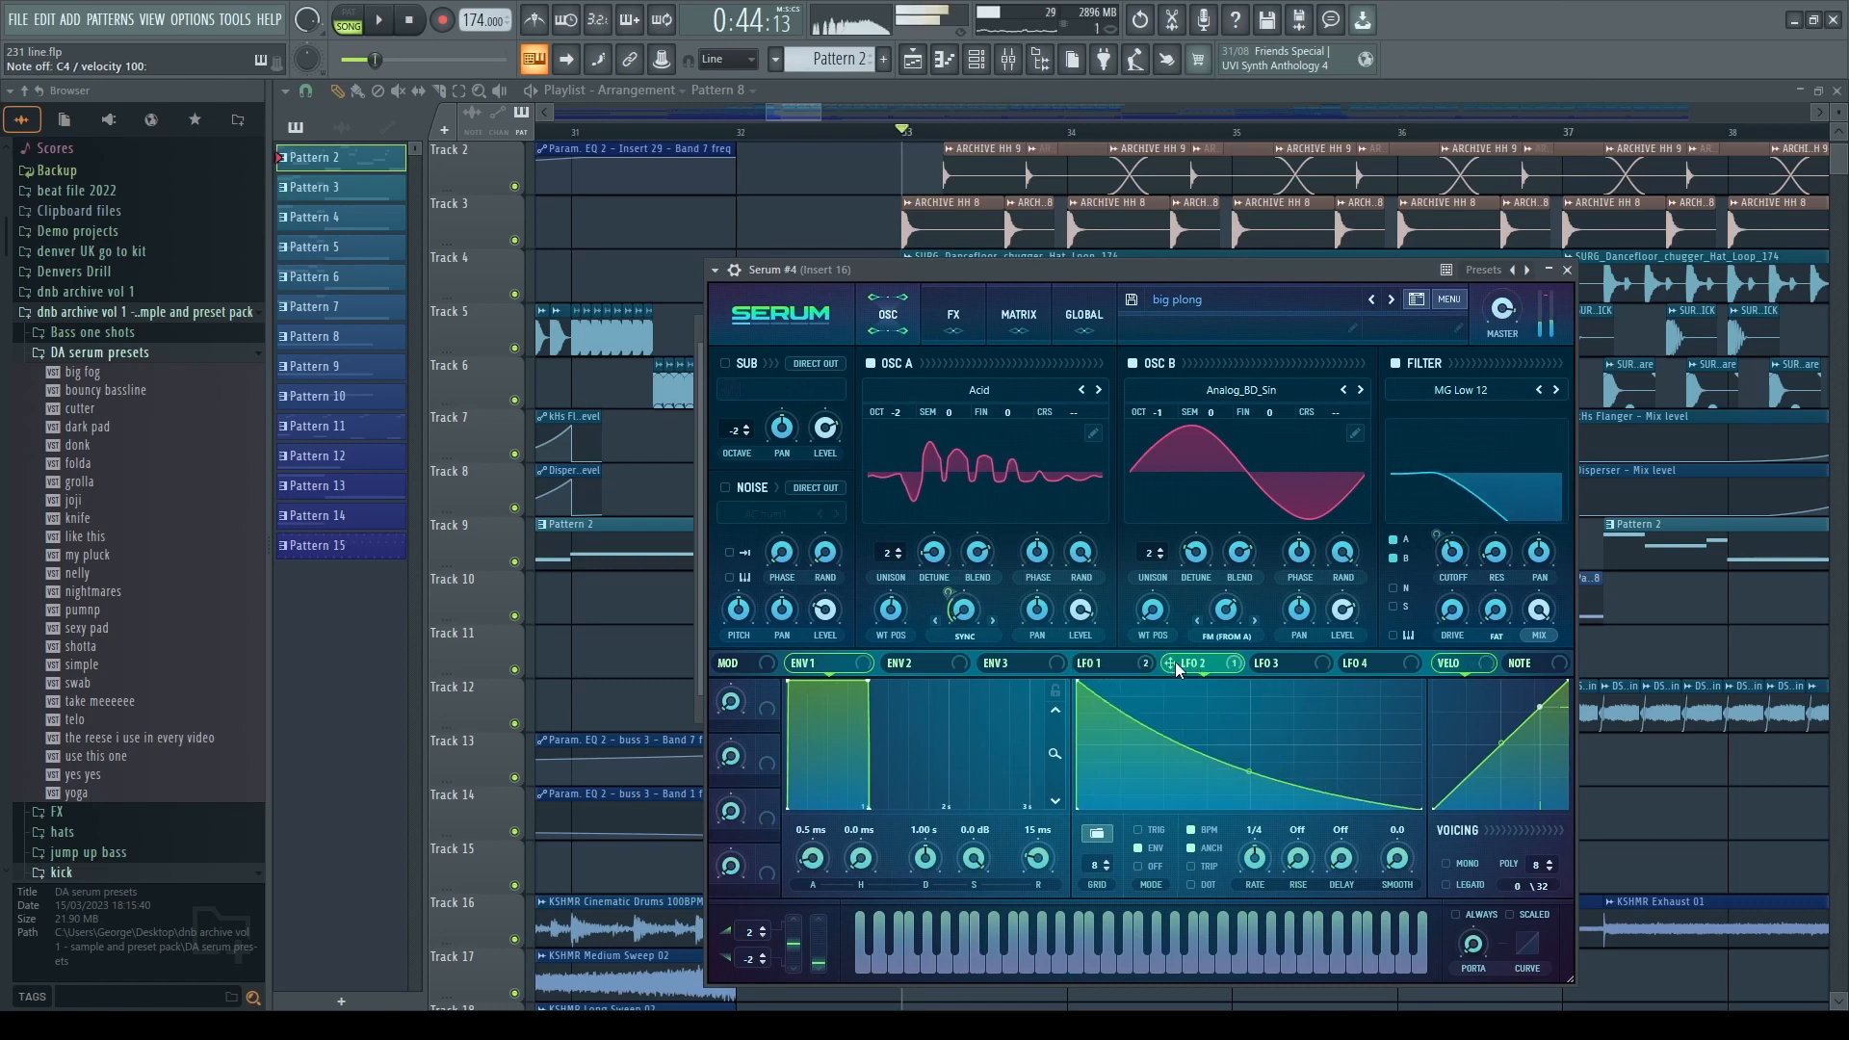
left_click(1131, 665)
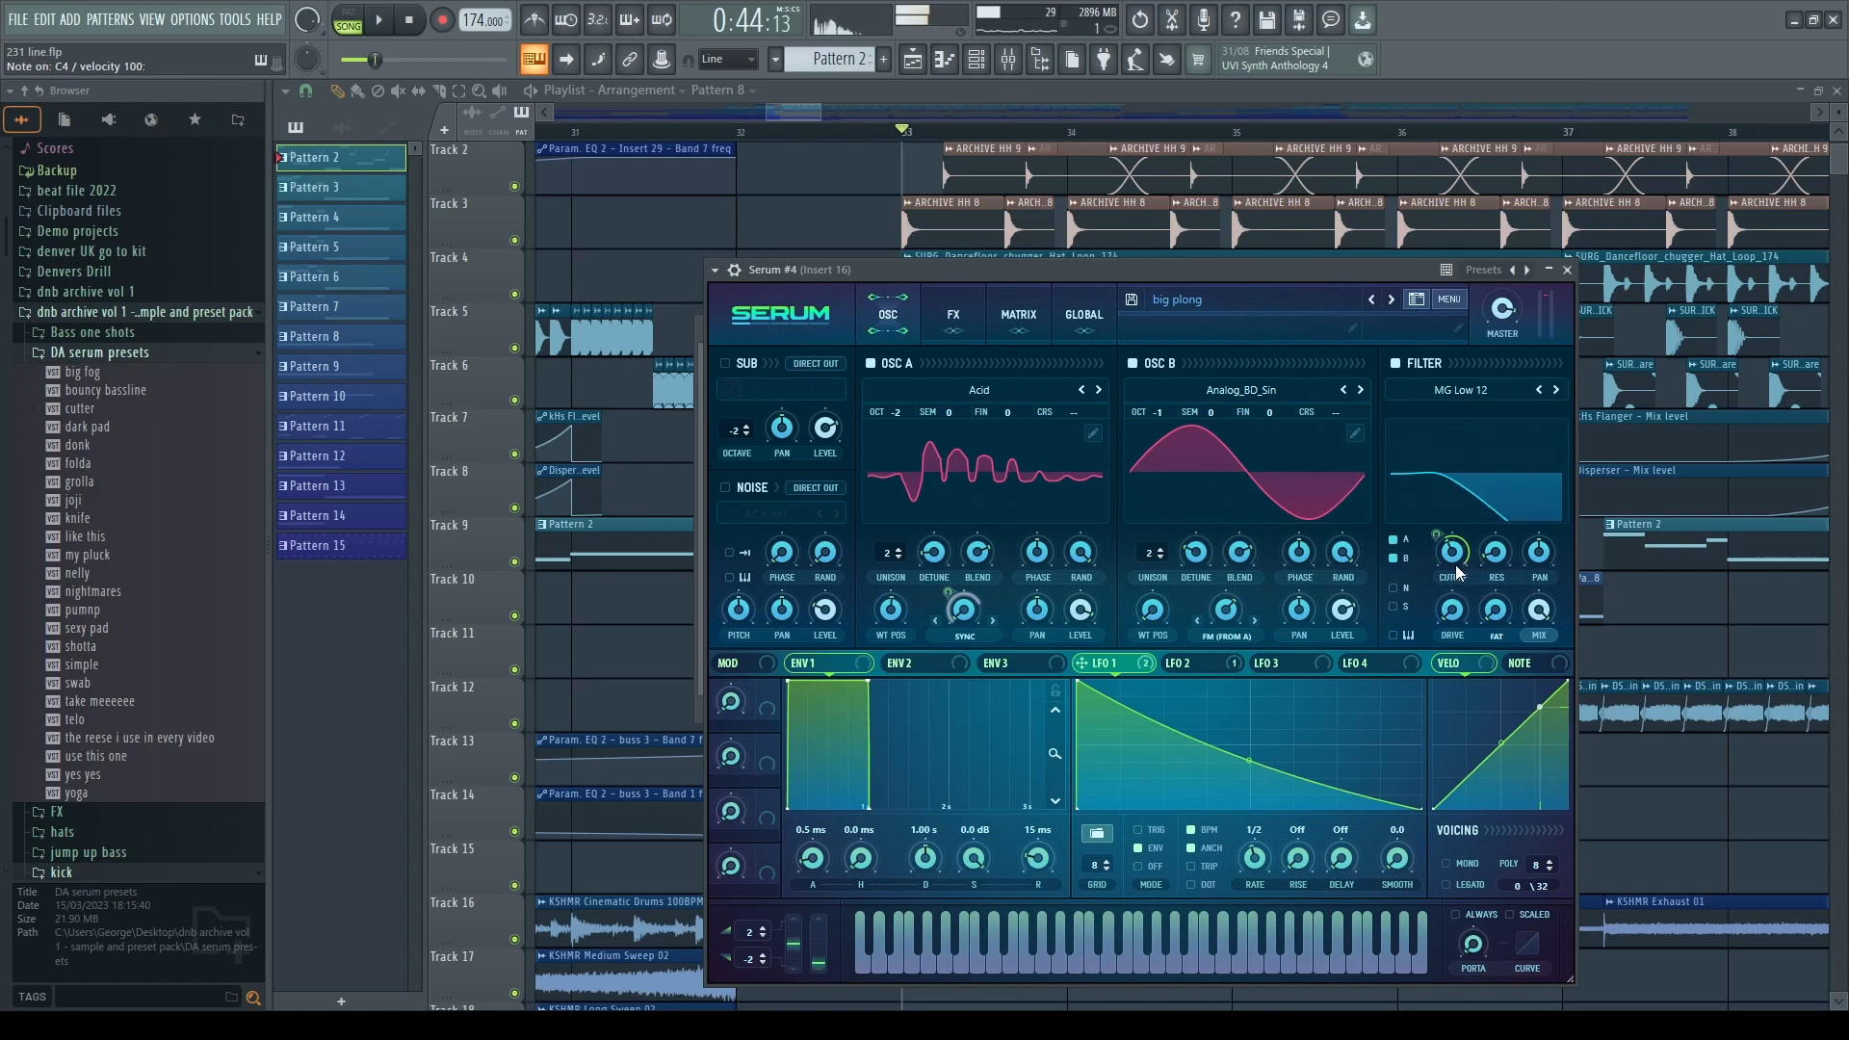
key("z")
- Audition the FM (From A) warp on Serum #4's Osc B with repeated test notes
left_click(1226, 611)
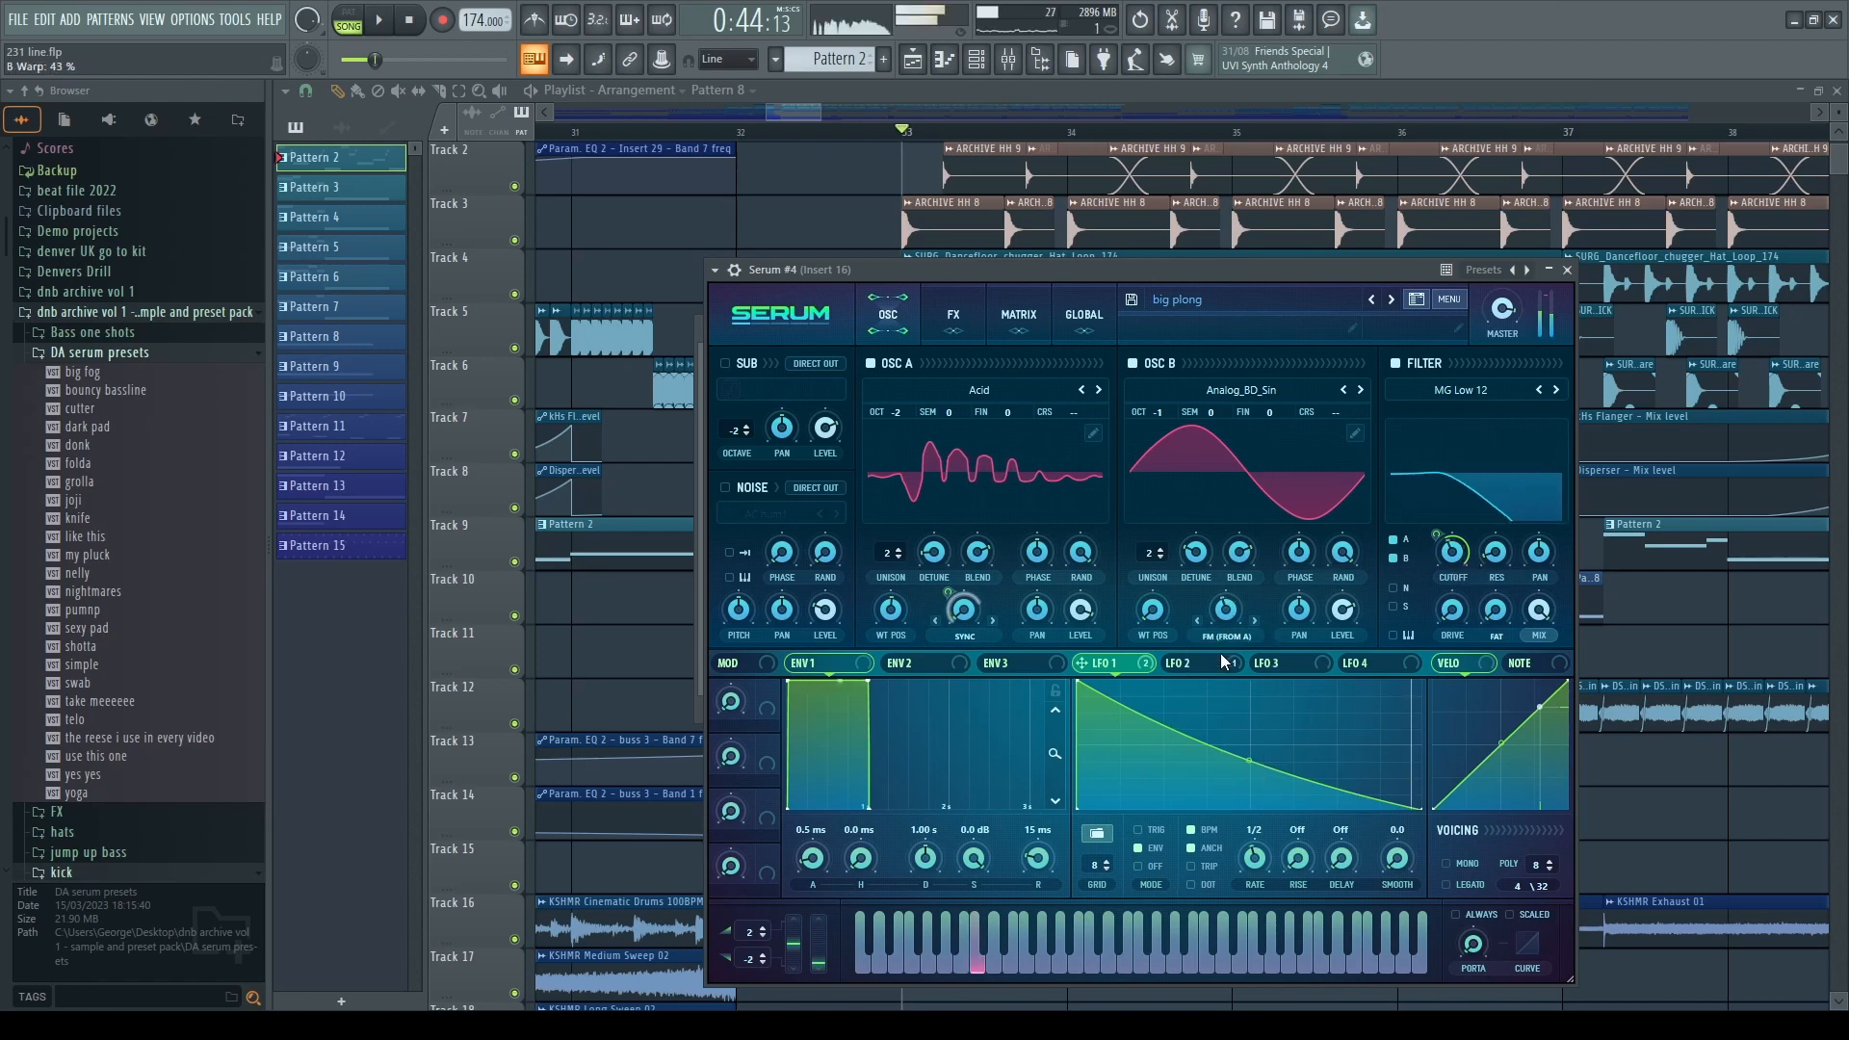
key("z")
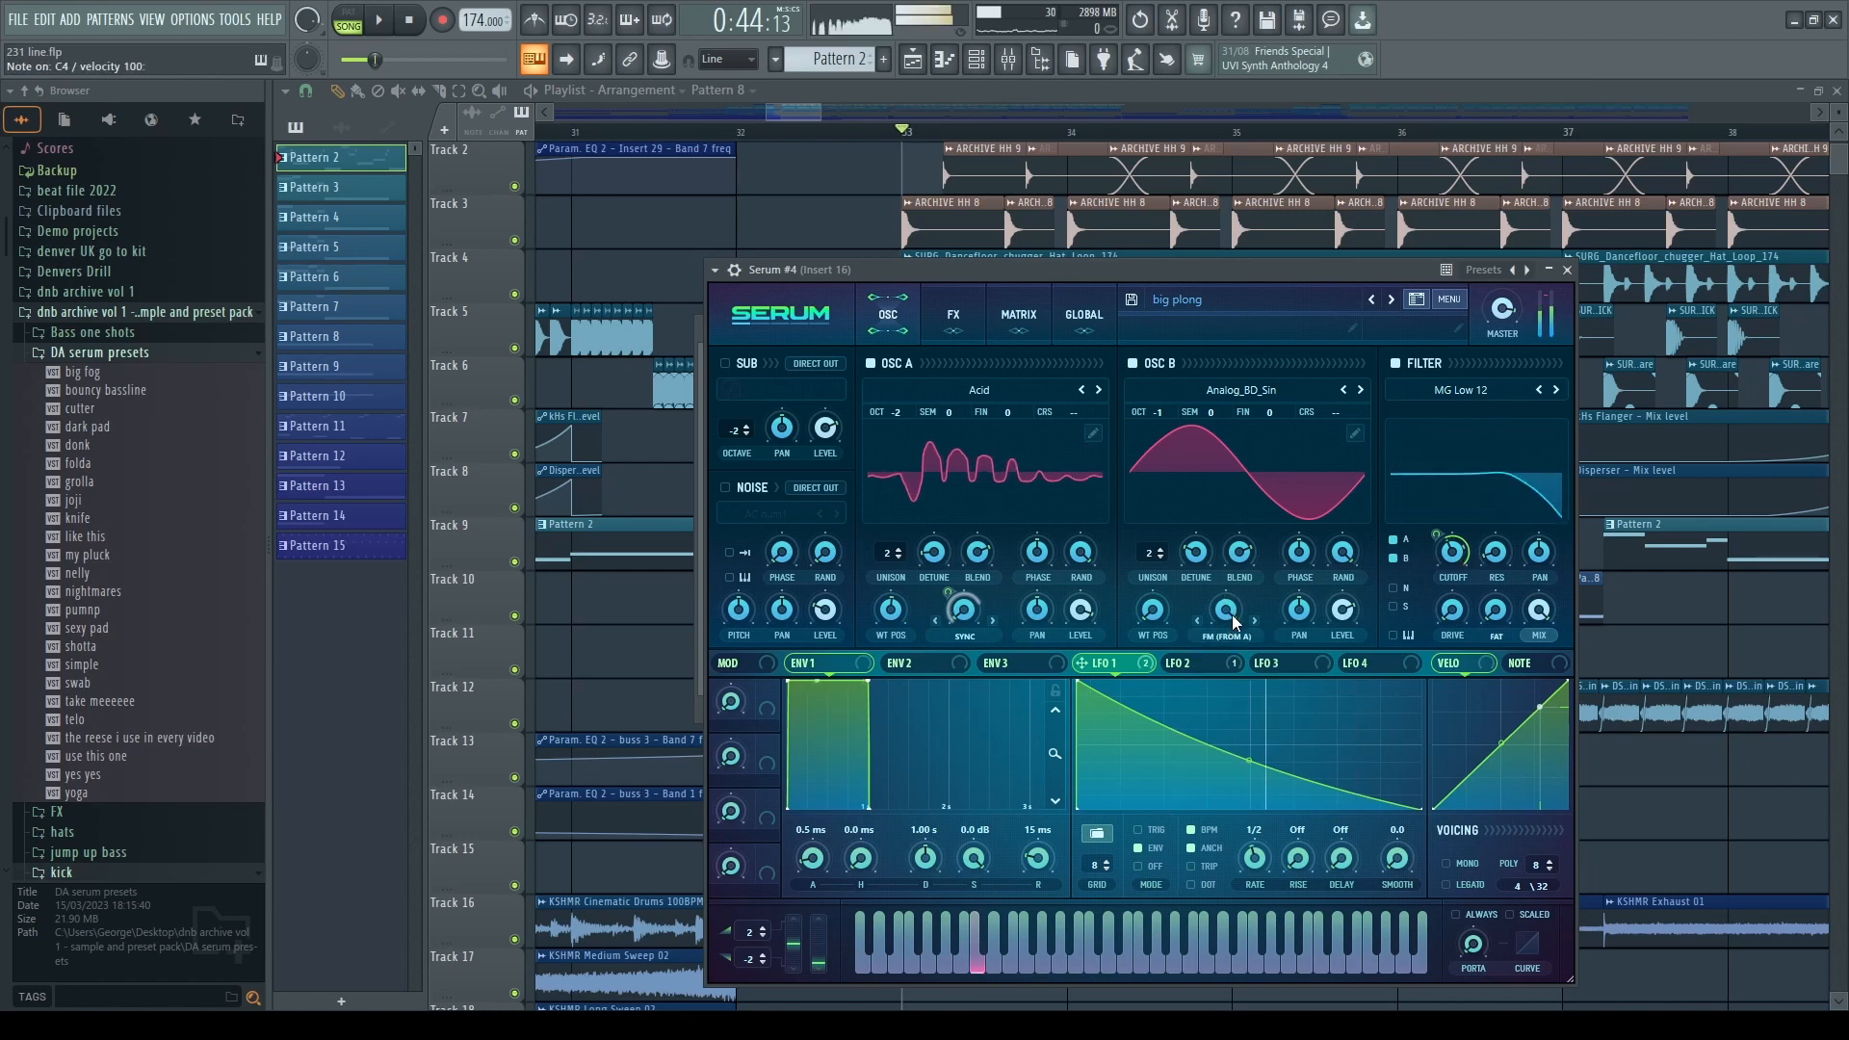
left_click_drag(1229, 637, 1224, 676)
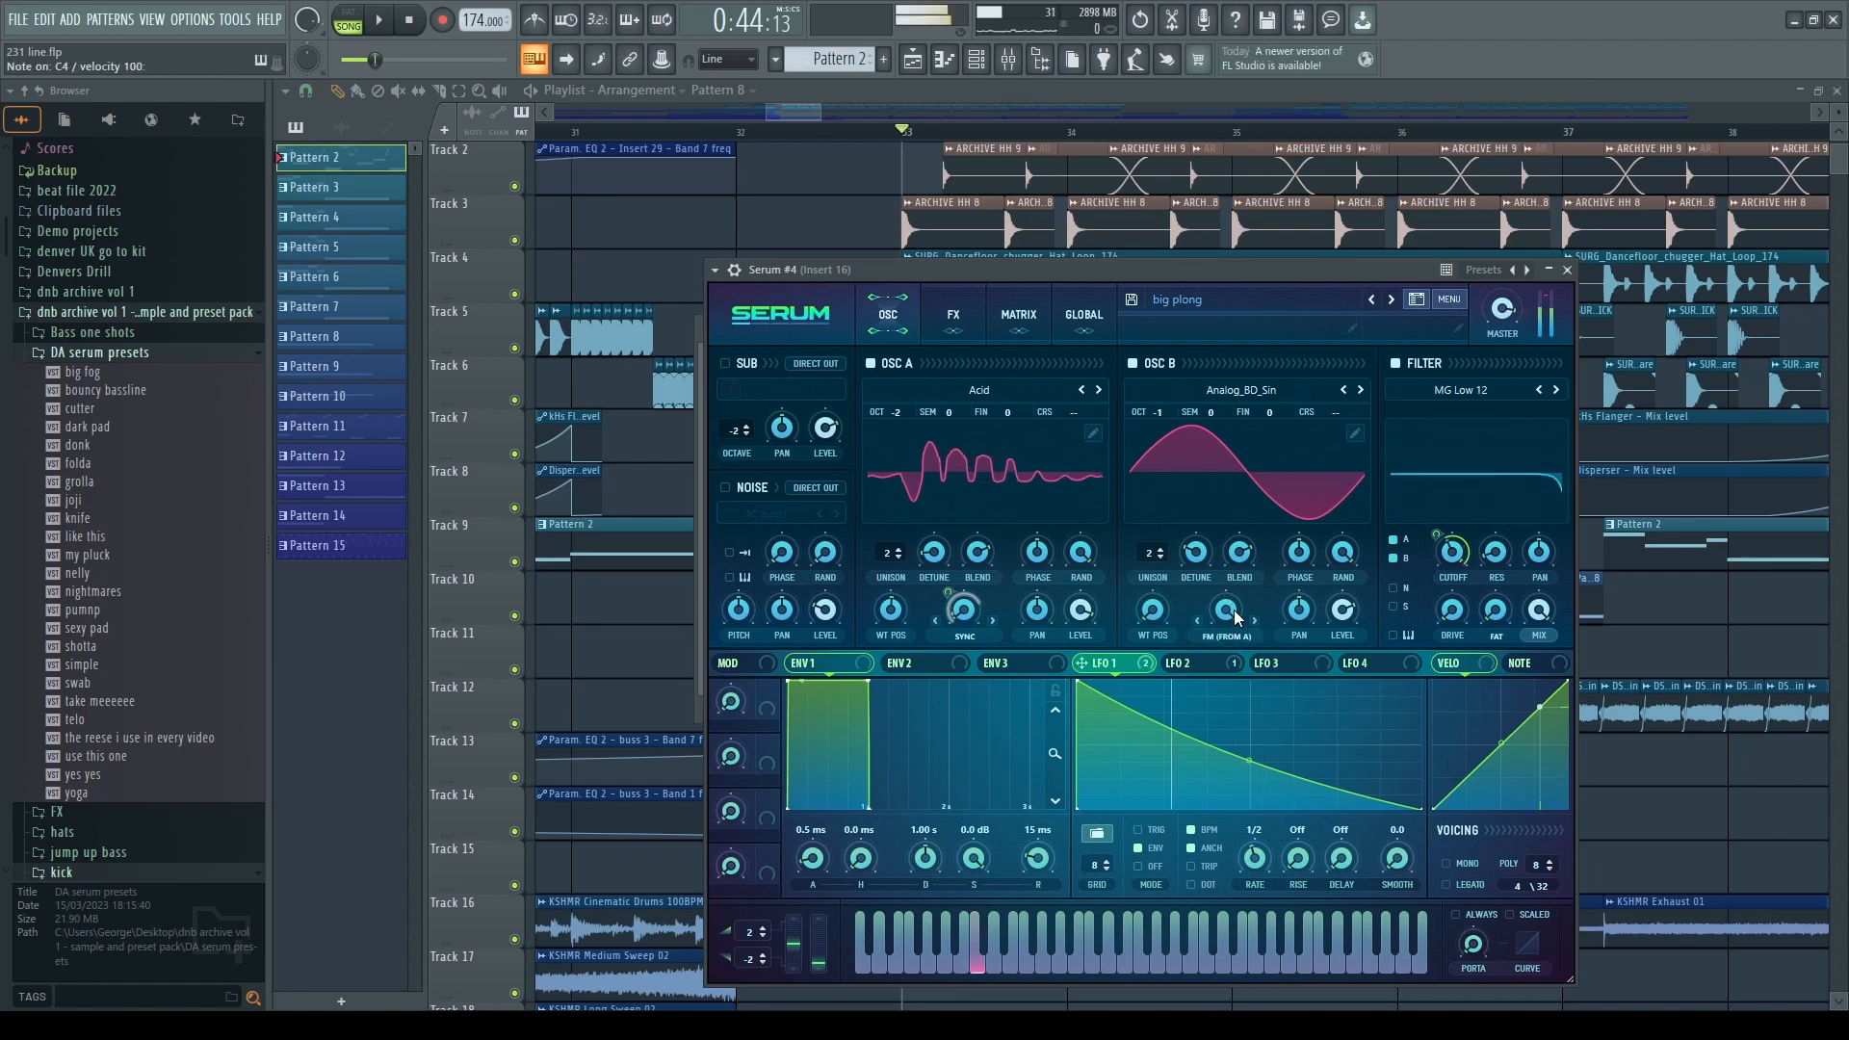
key("z")
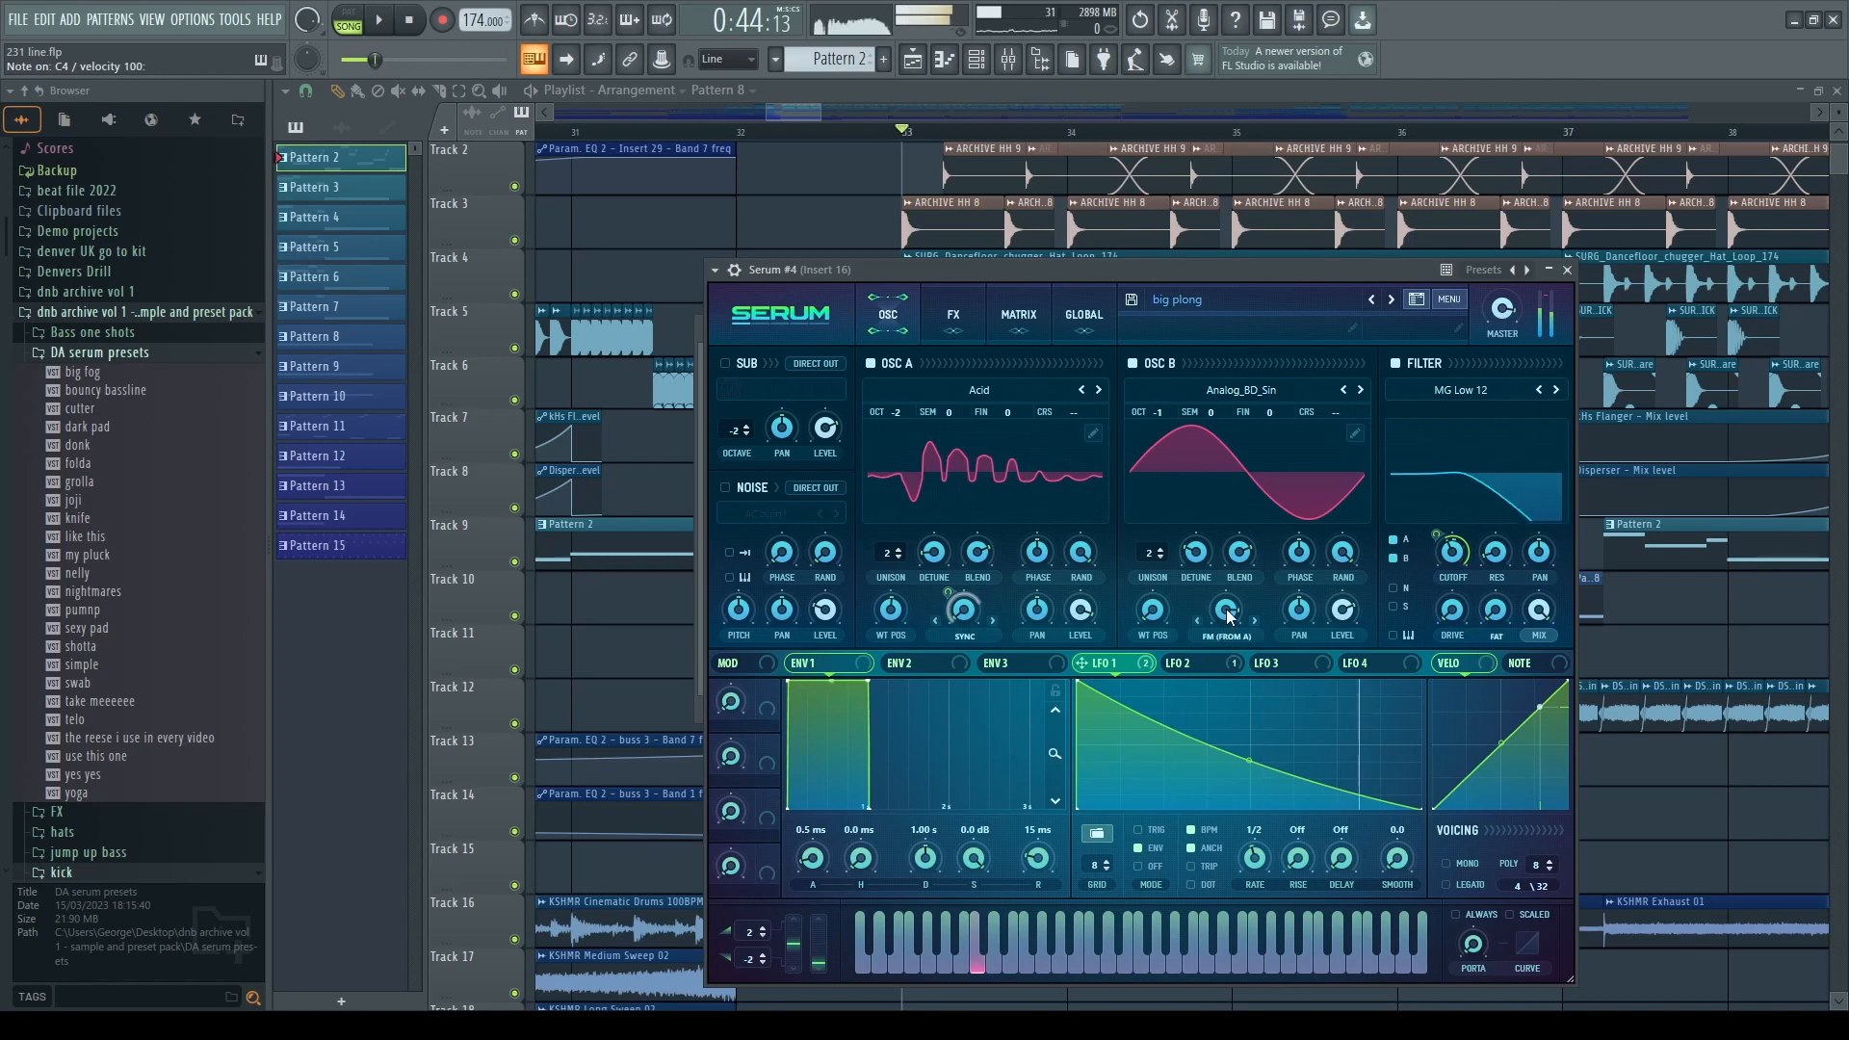
left_click_drag(1226, 611, 1223, 635)
key("z")
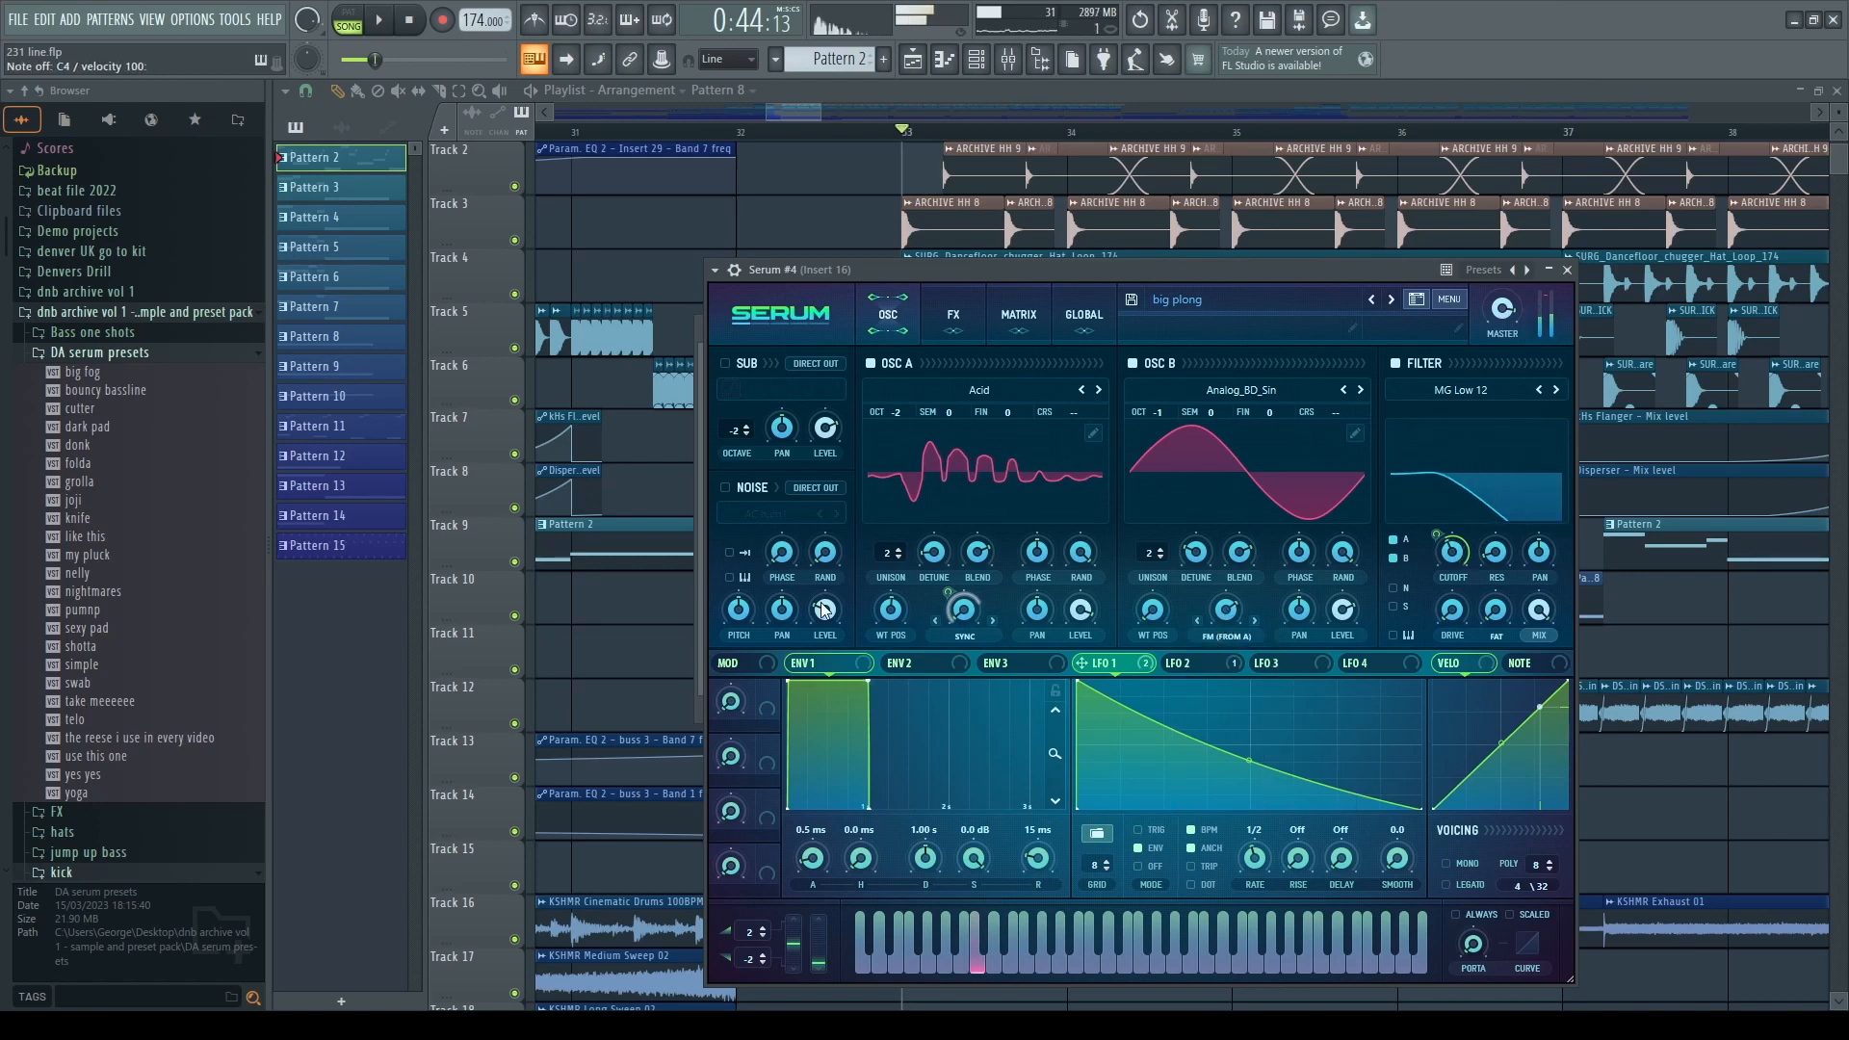
- Look over Serum #4's Hyper/Dimension and Distortion effects, and close the synth window
left_click(955, 316)
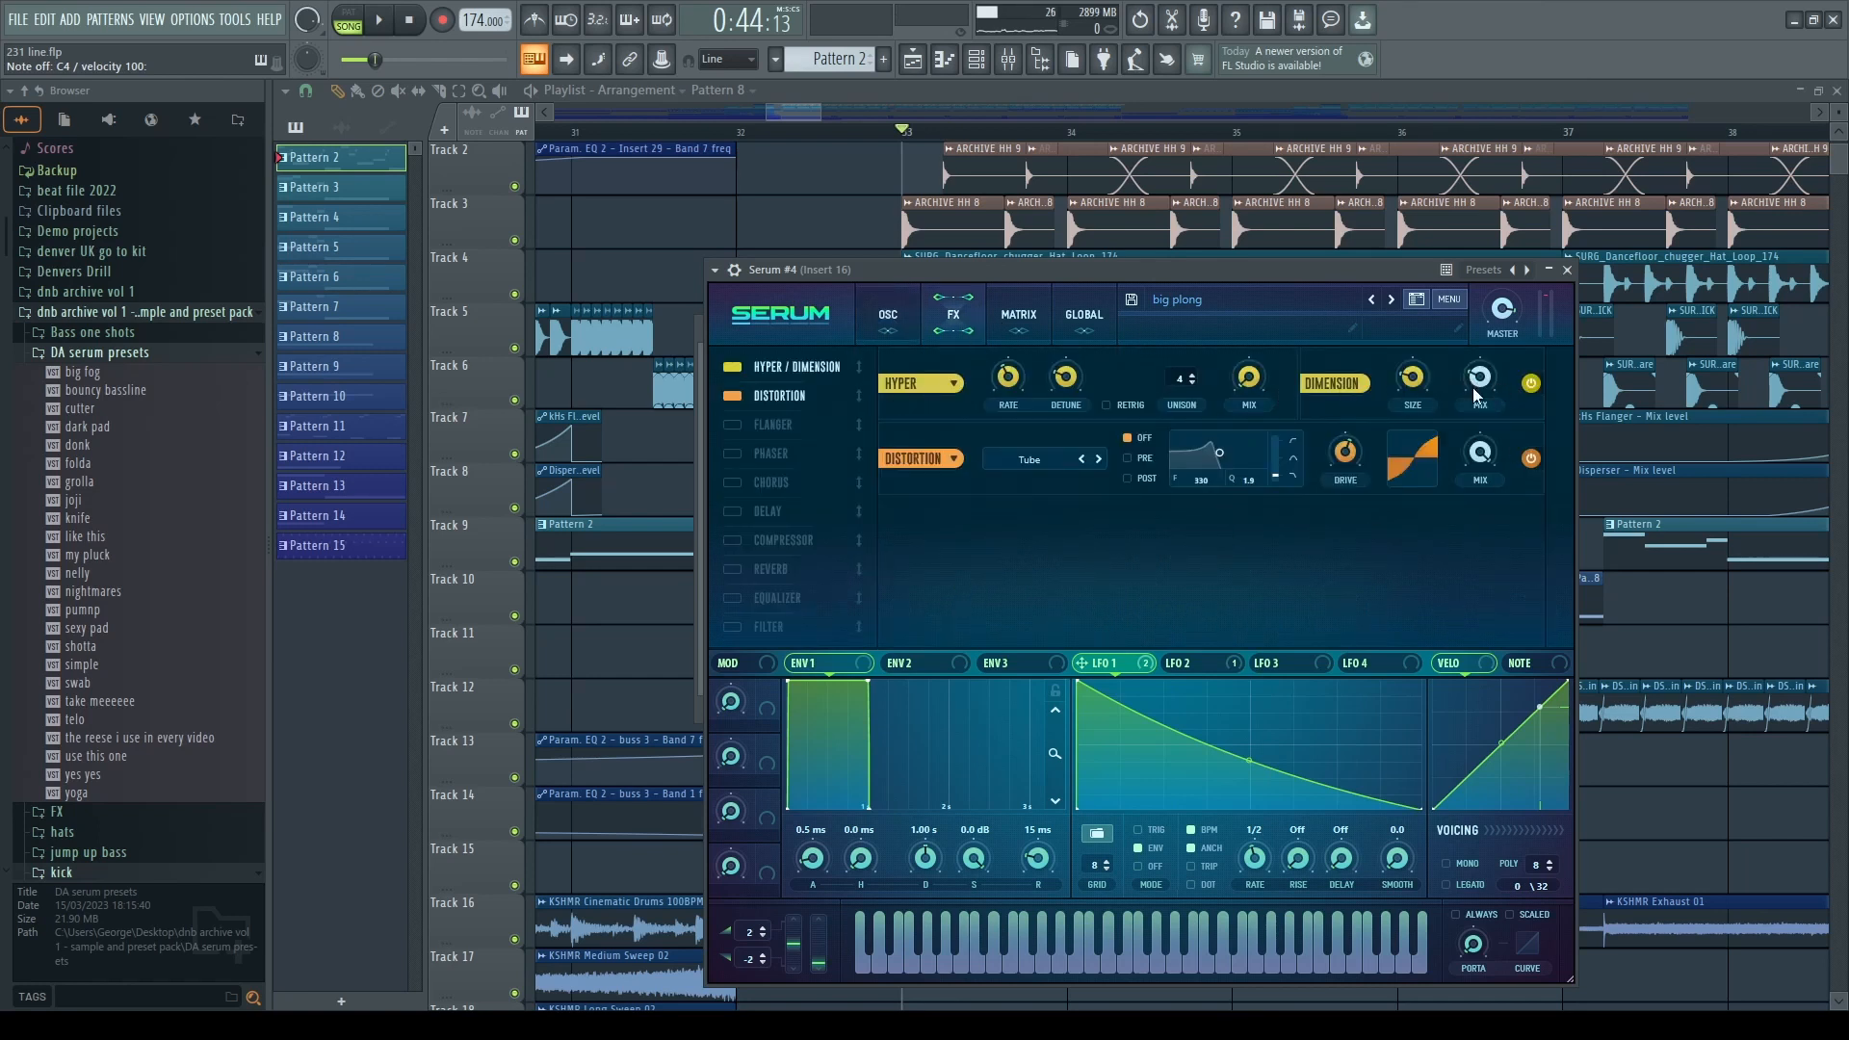
key("space")
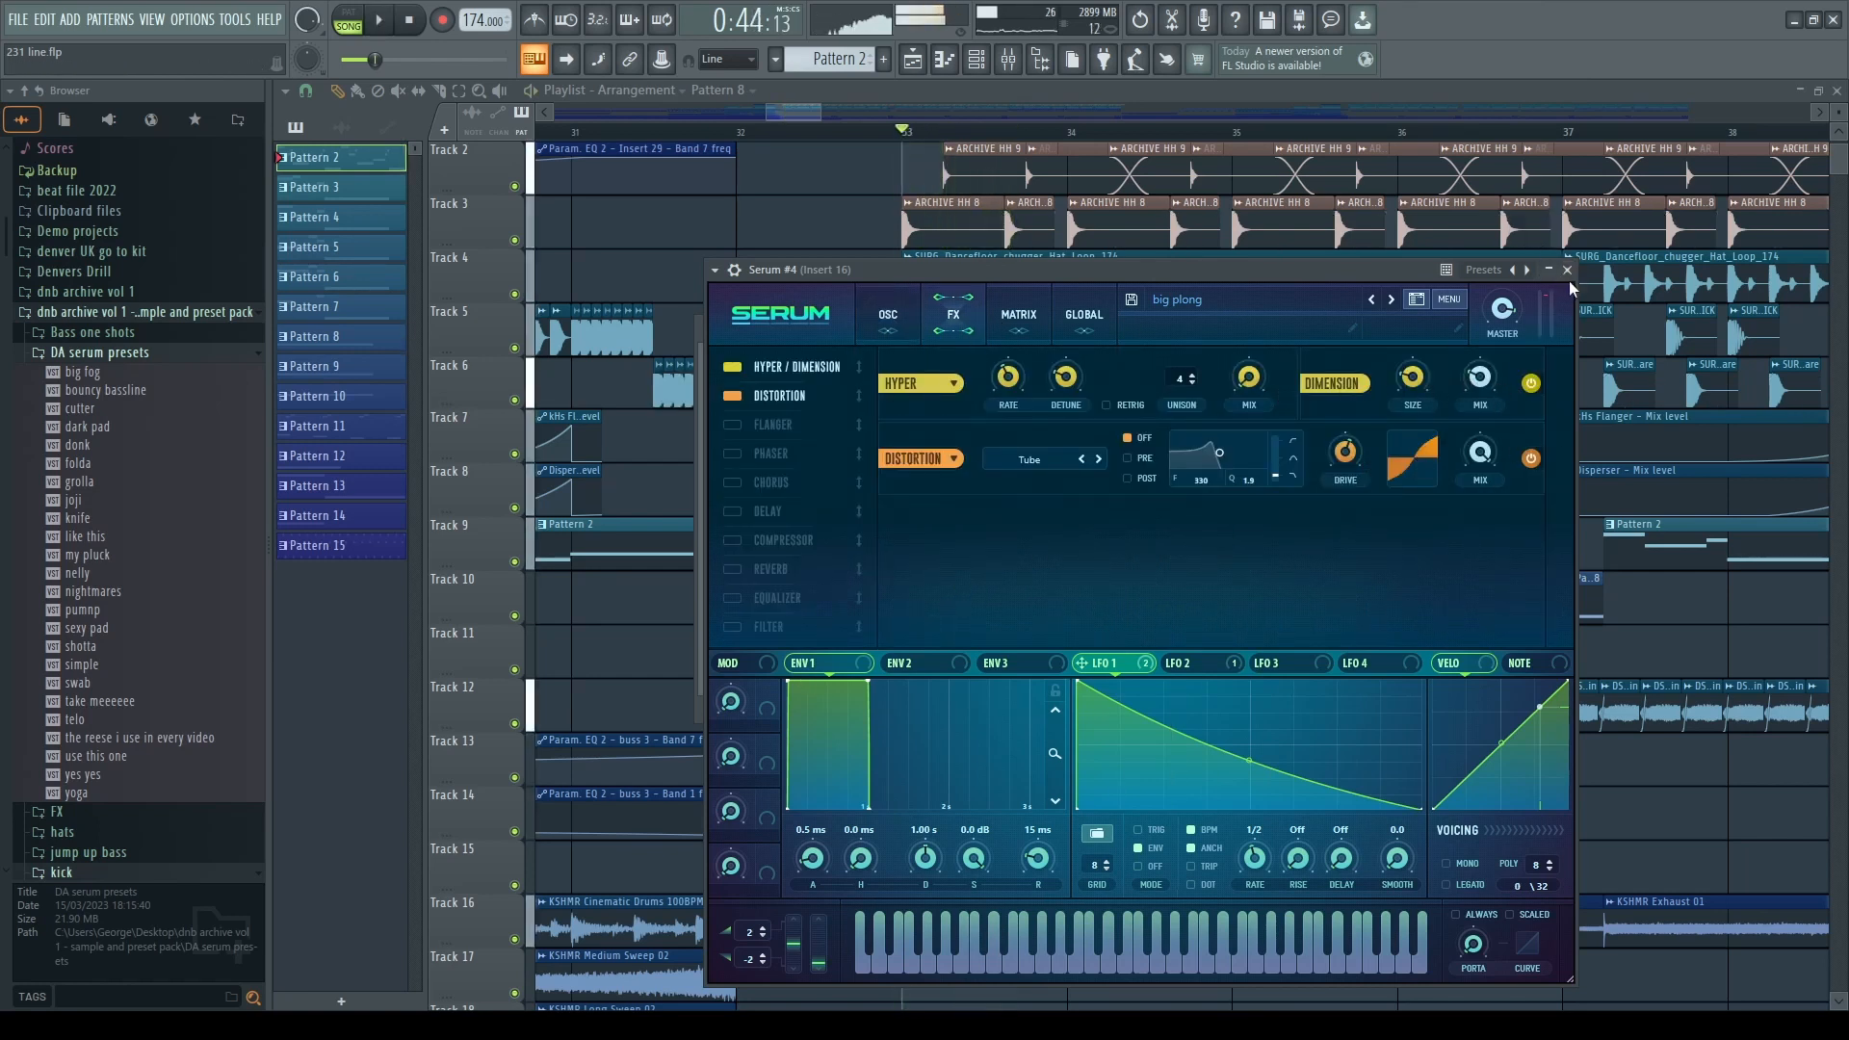
left_click(1567, 271)
key("space")
key("space")
- Show the mixer and inspect the Pro-R reverb and OTT compressor on Insert 16
key("F9")
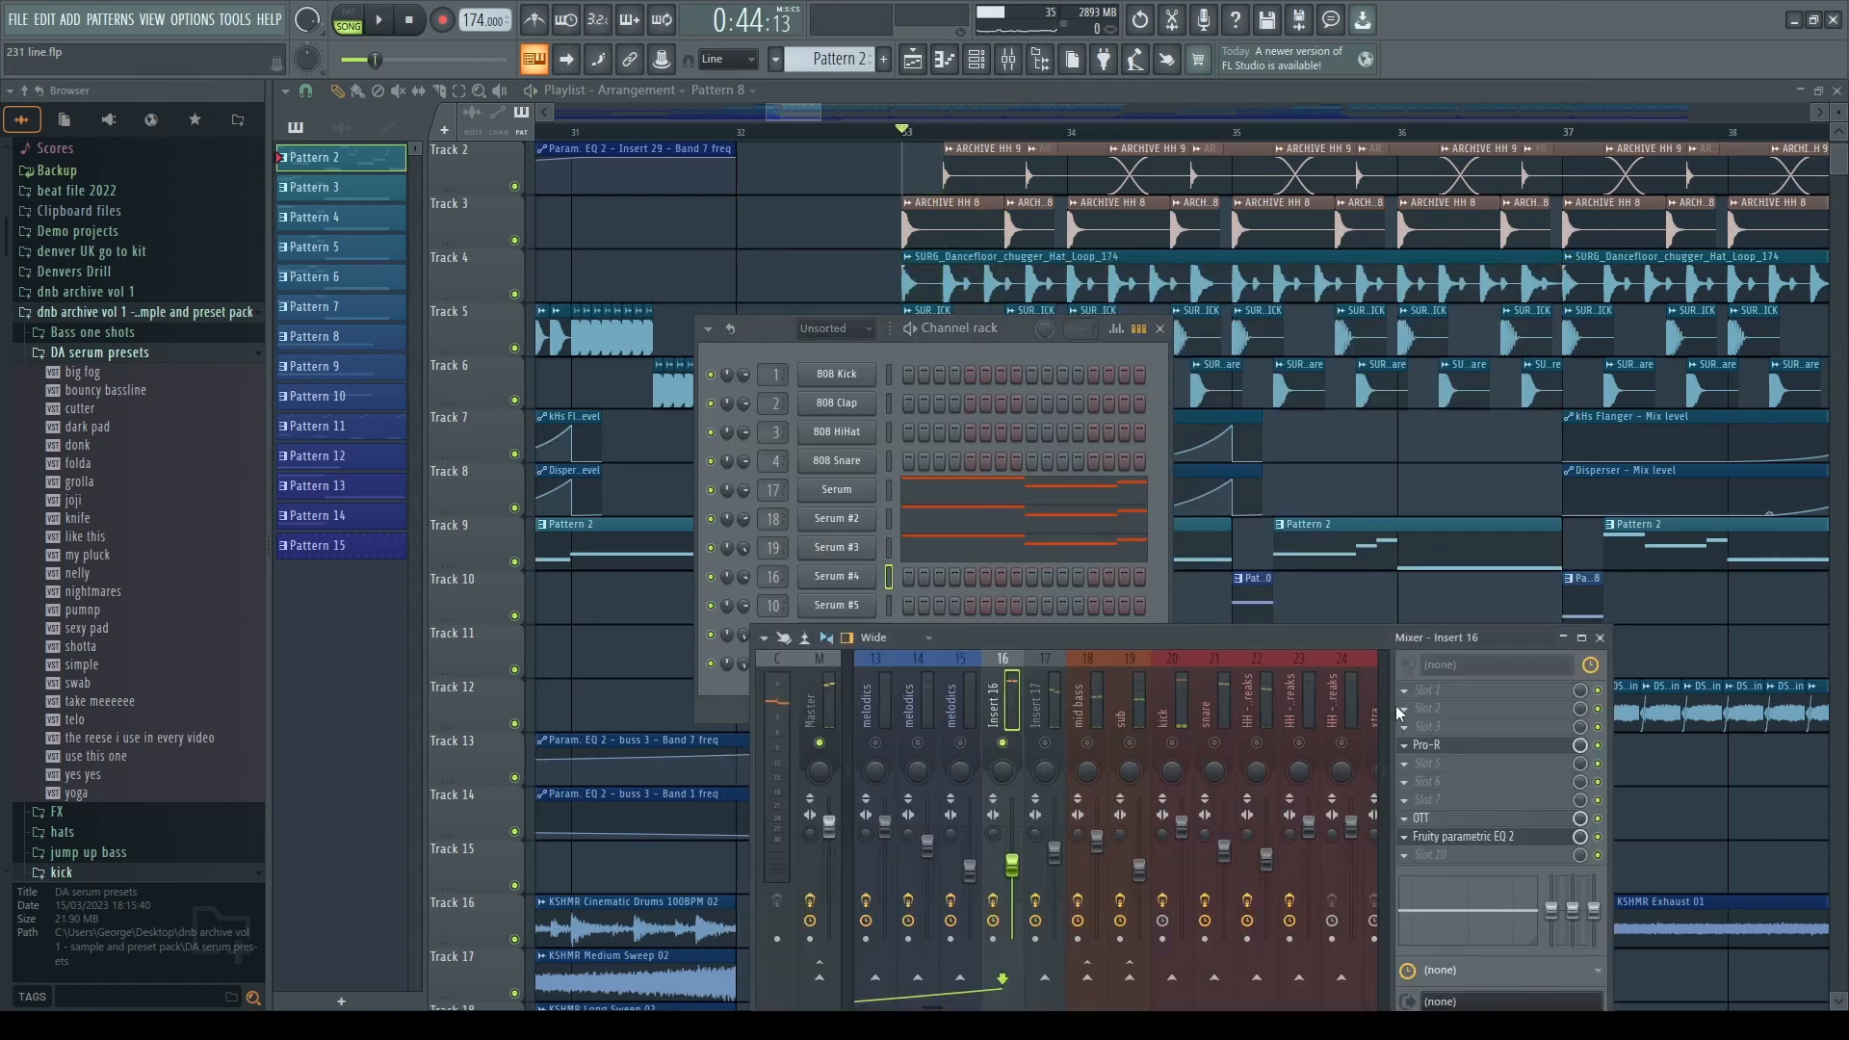
left_click(1491, 747)
key("space")
key("space")
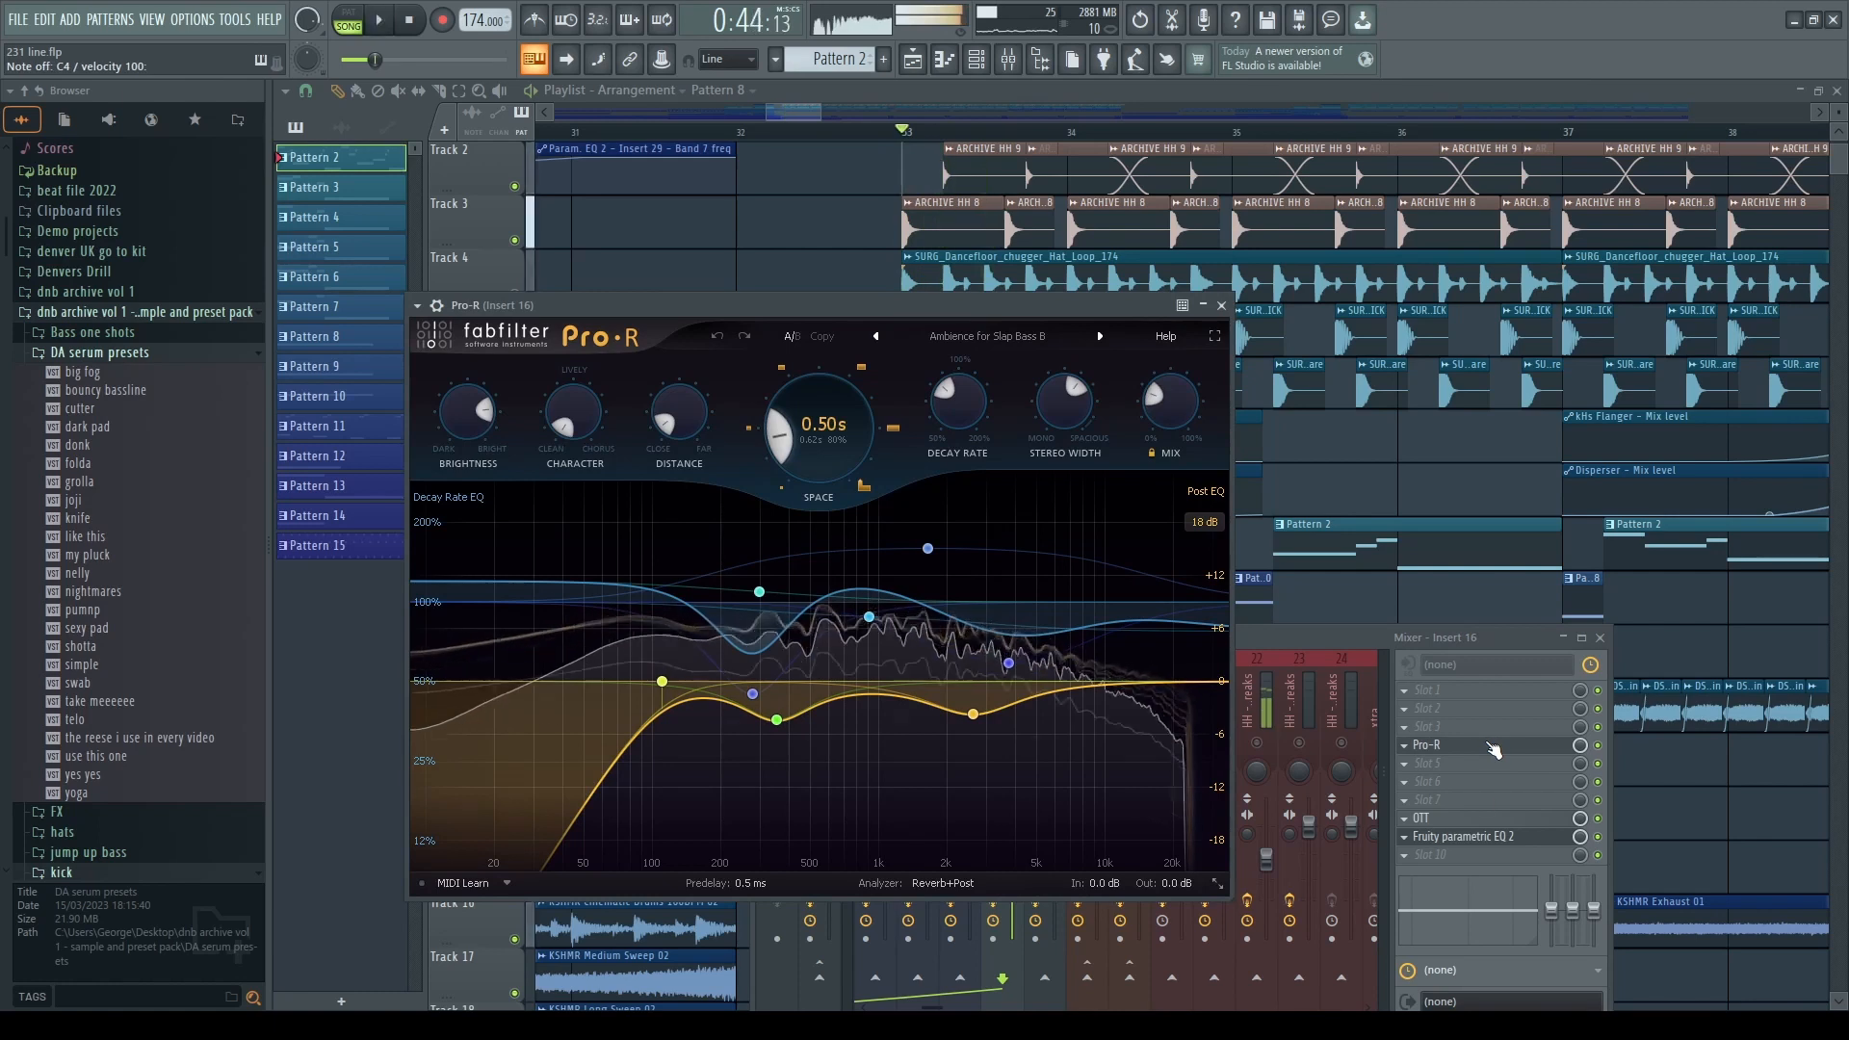
left_click(1421, 818)
left_click_drag(432, 205, 655, 338)
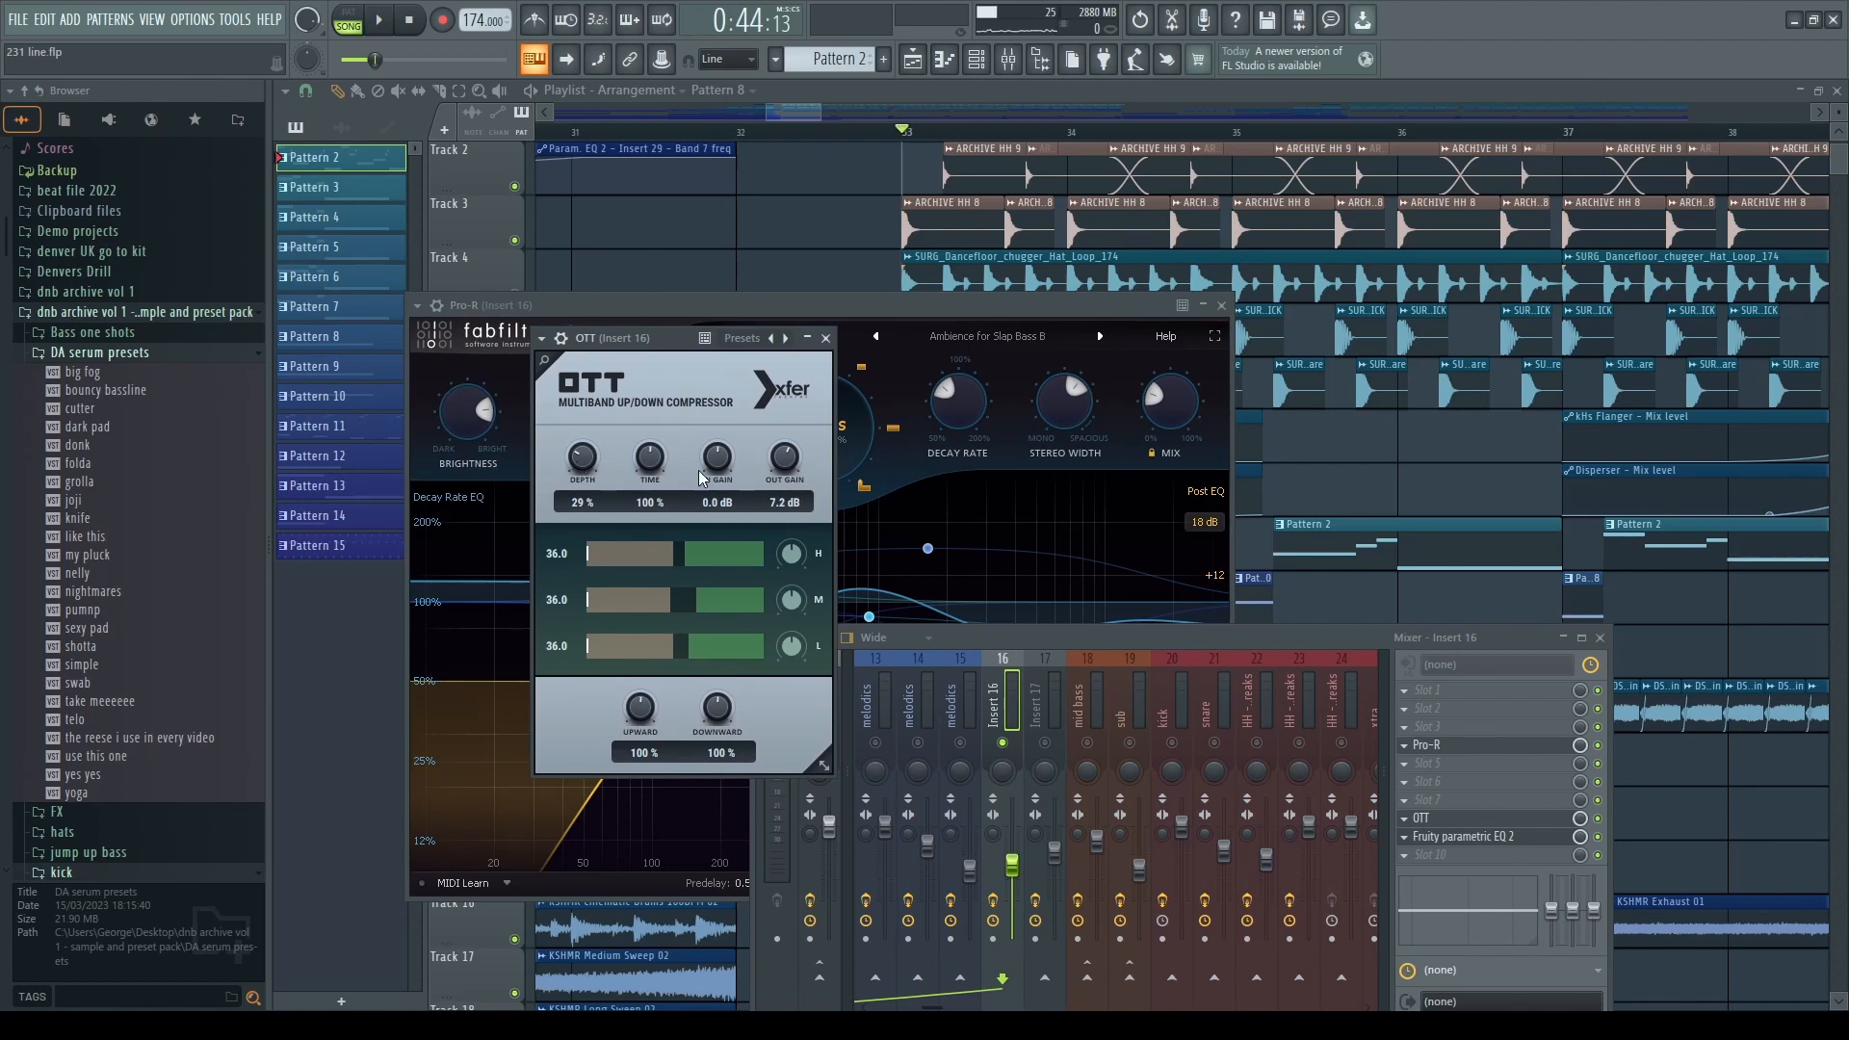
left_click(825, 338)
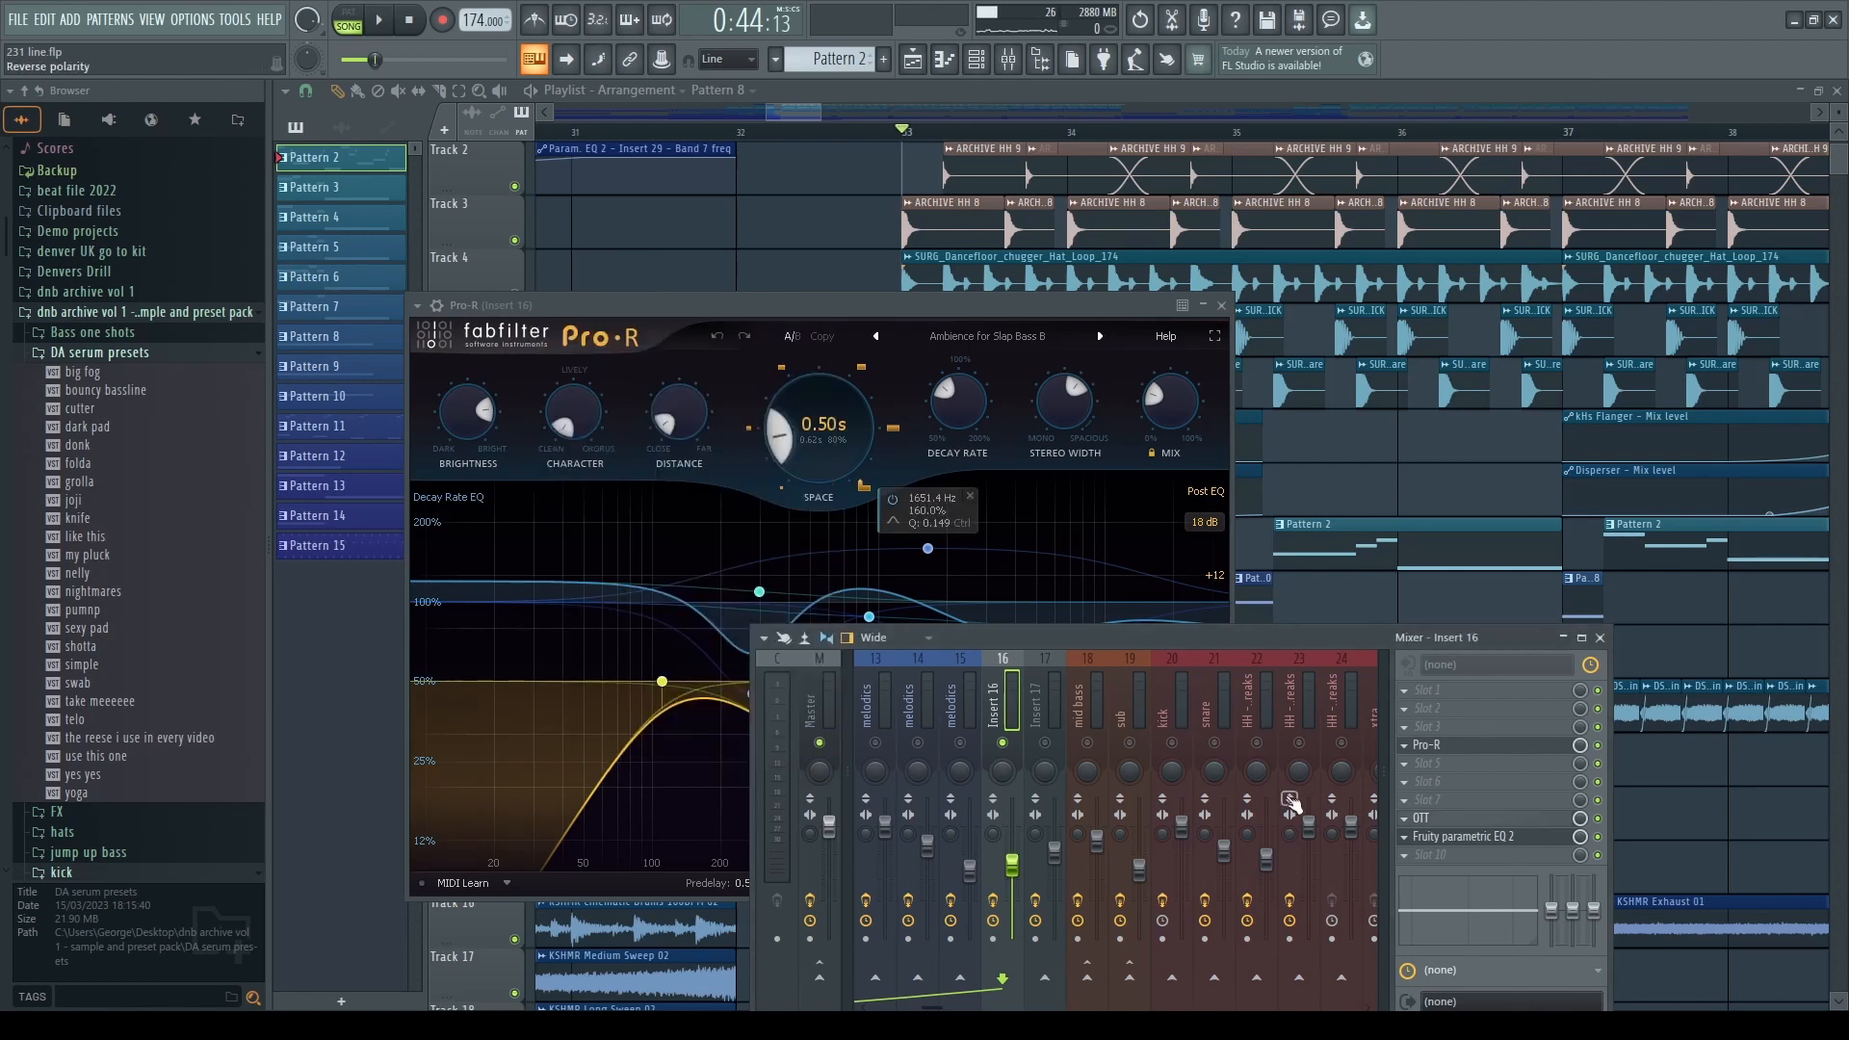
- Open Insert 16's Fruity parametric EQ 2 and compare test notes with the EQ bypassed and enabled
left_click(1463, 836)
left_click_drag(679, 231, 750, 335)
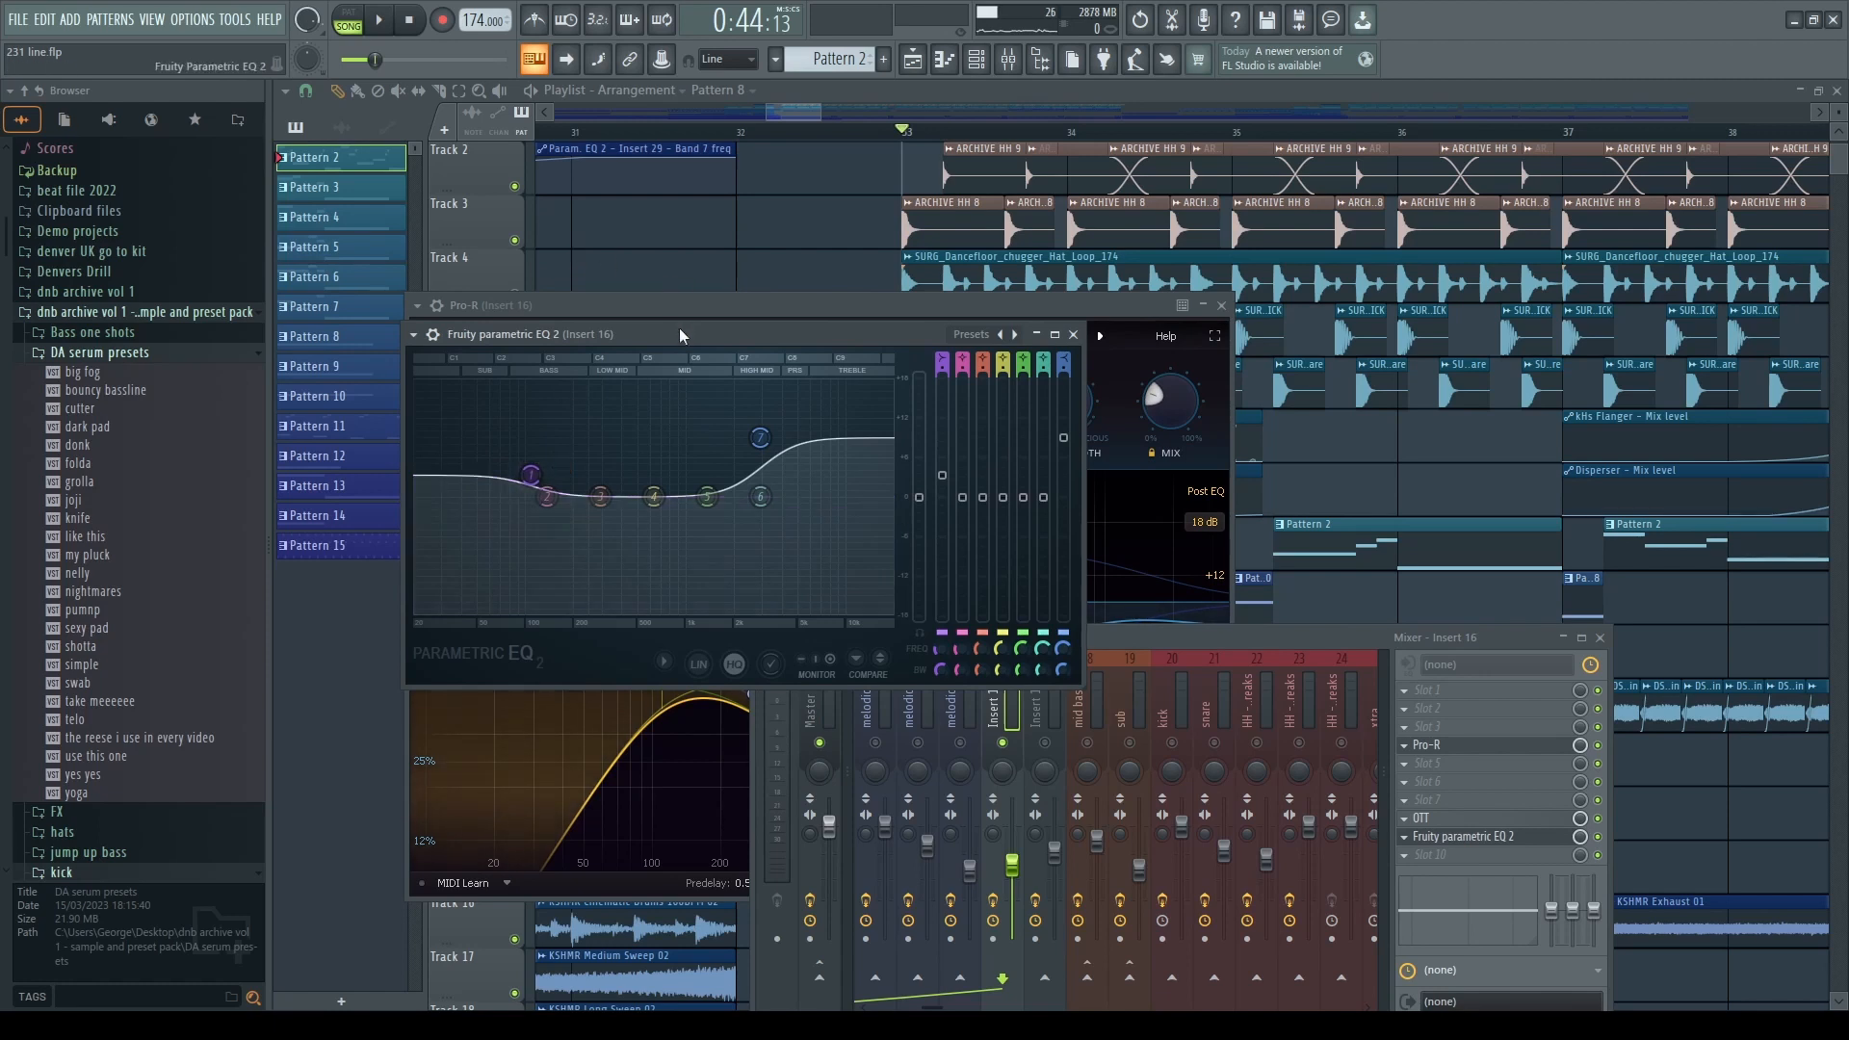
left_click_drag(679, 329, 1096, 429)
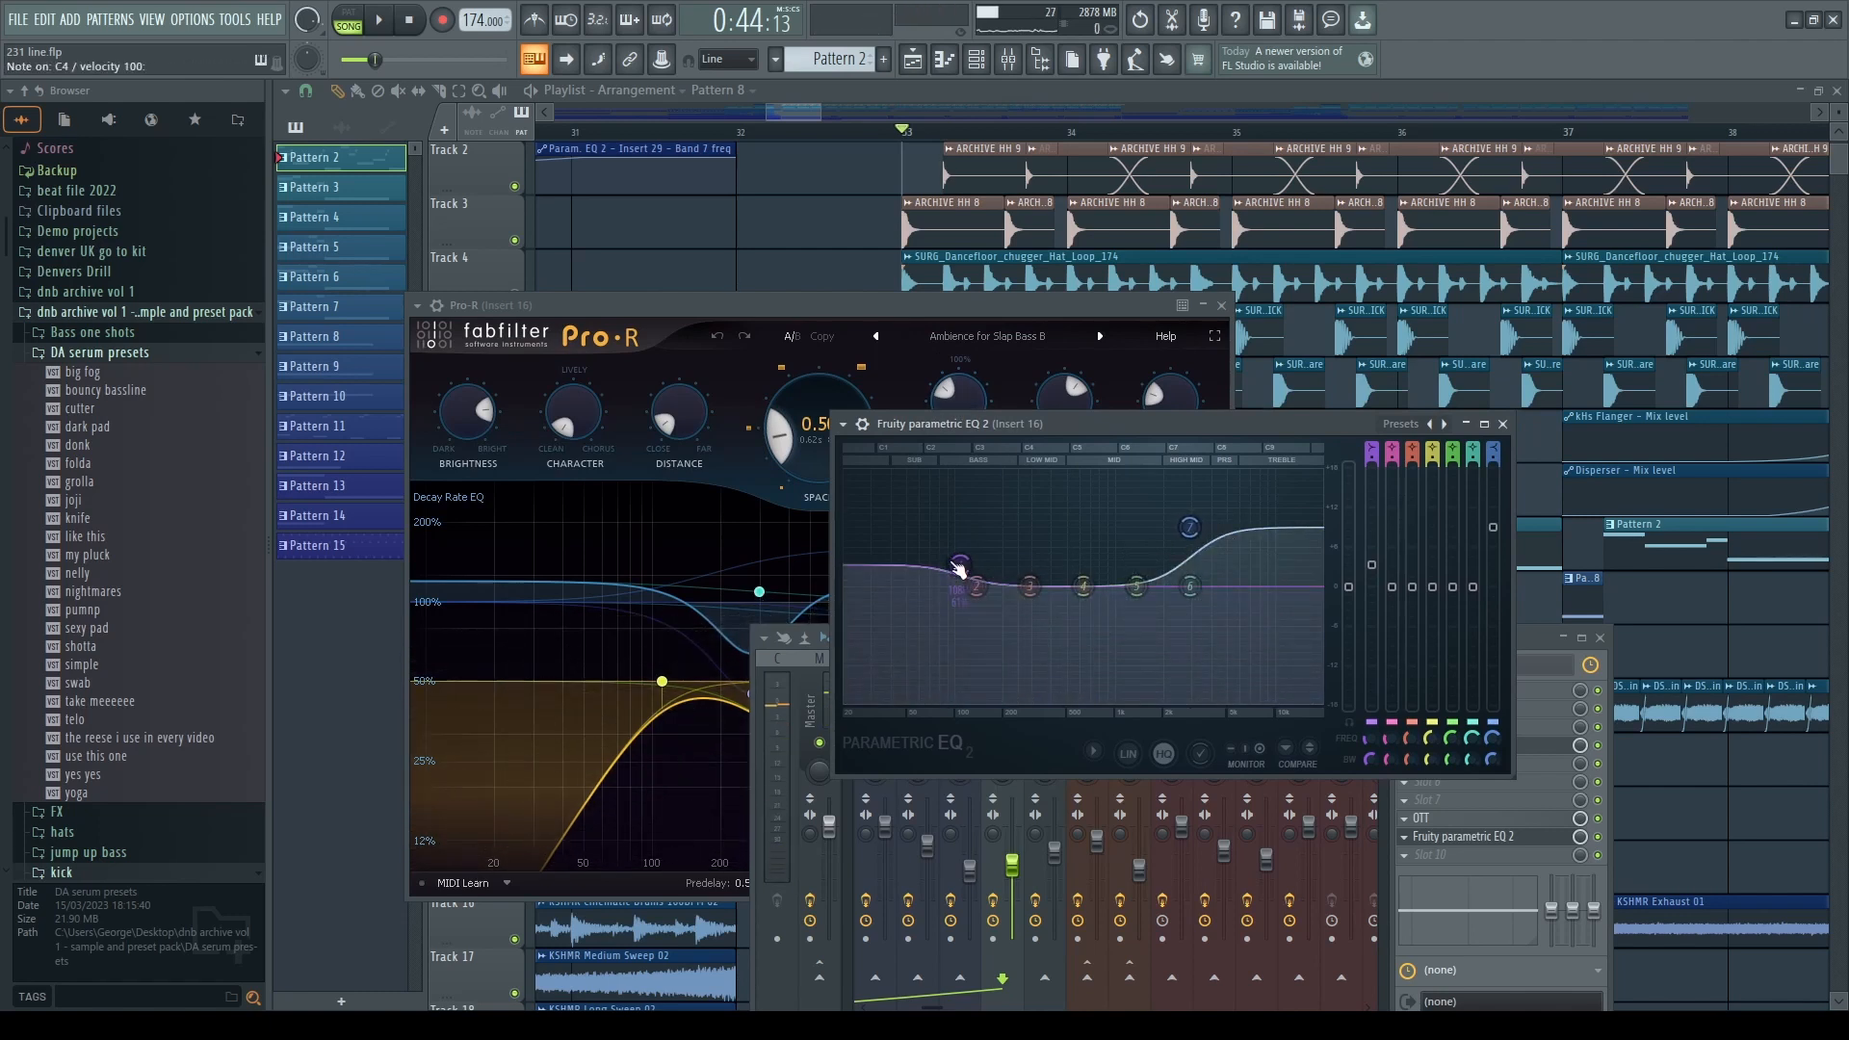
left_click_drag(1112, 424, 986, 424)
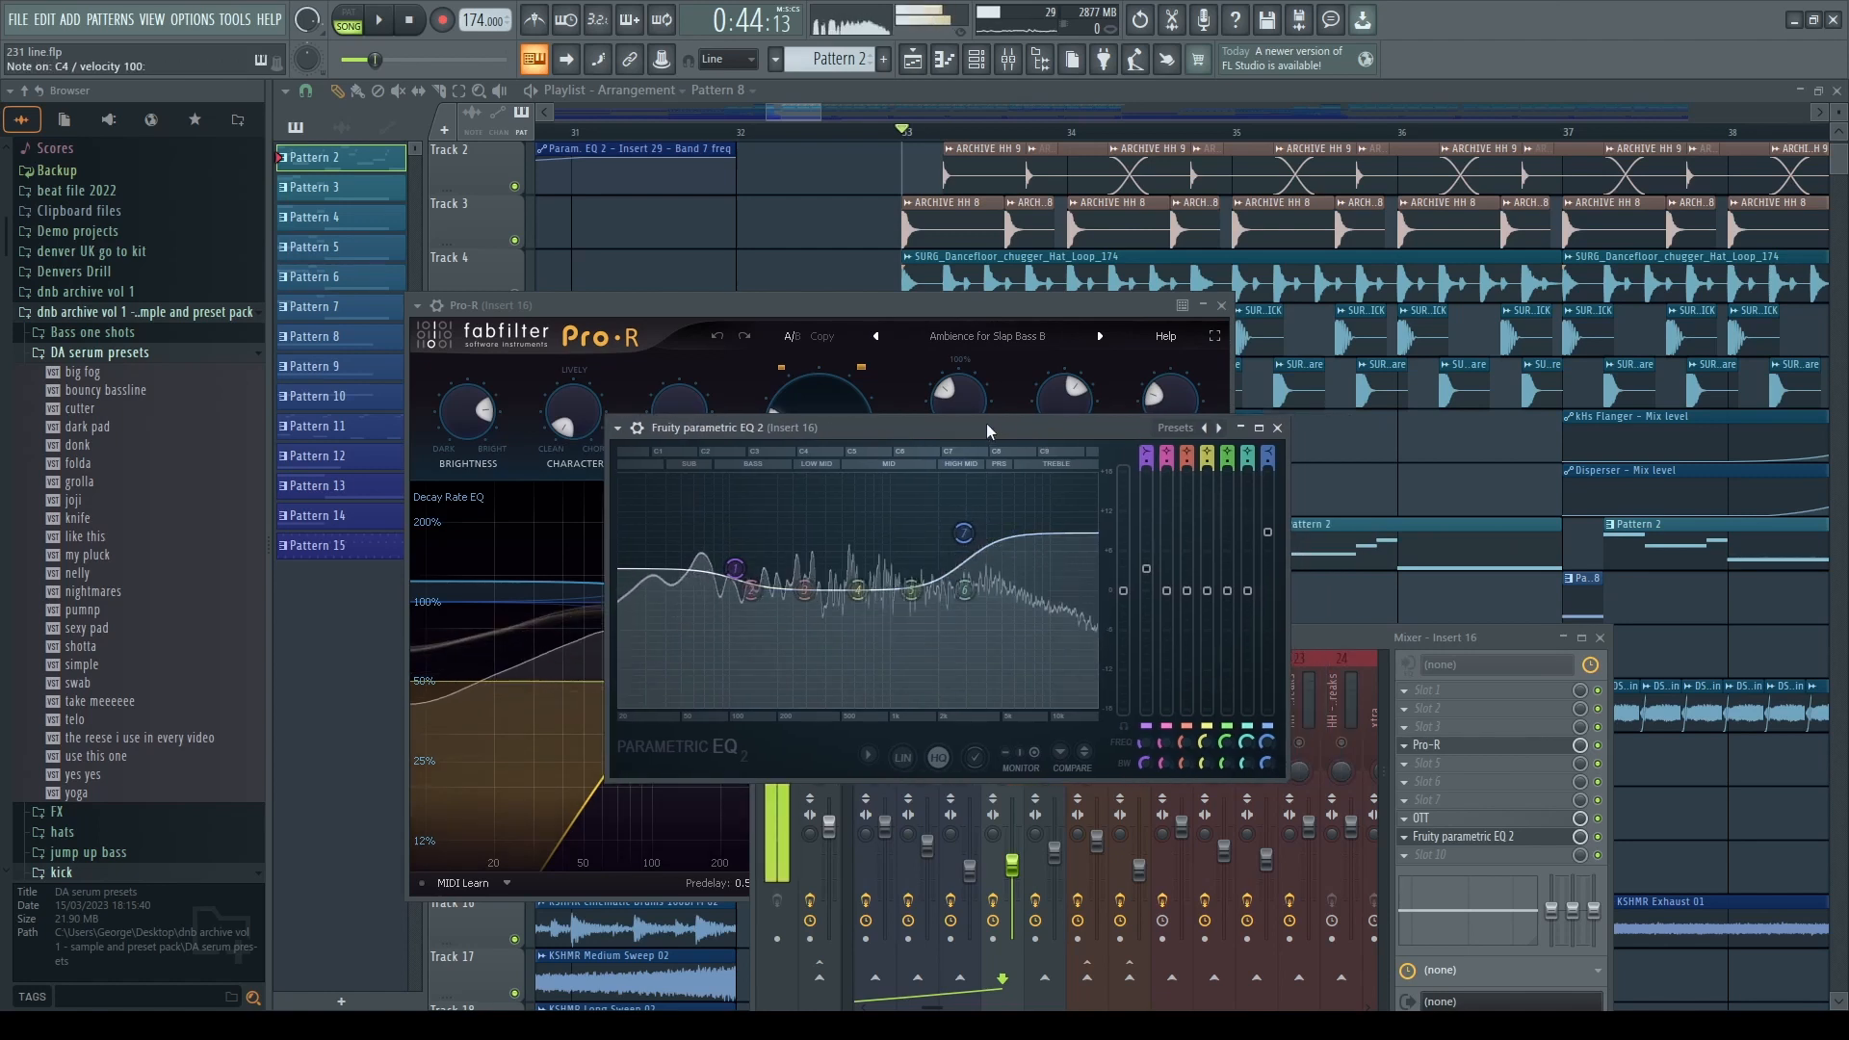
left_click(1599, 837)
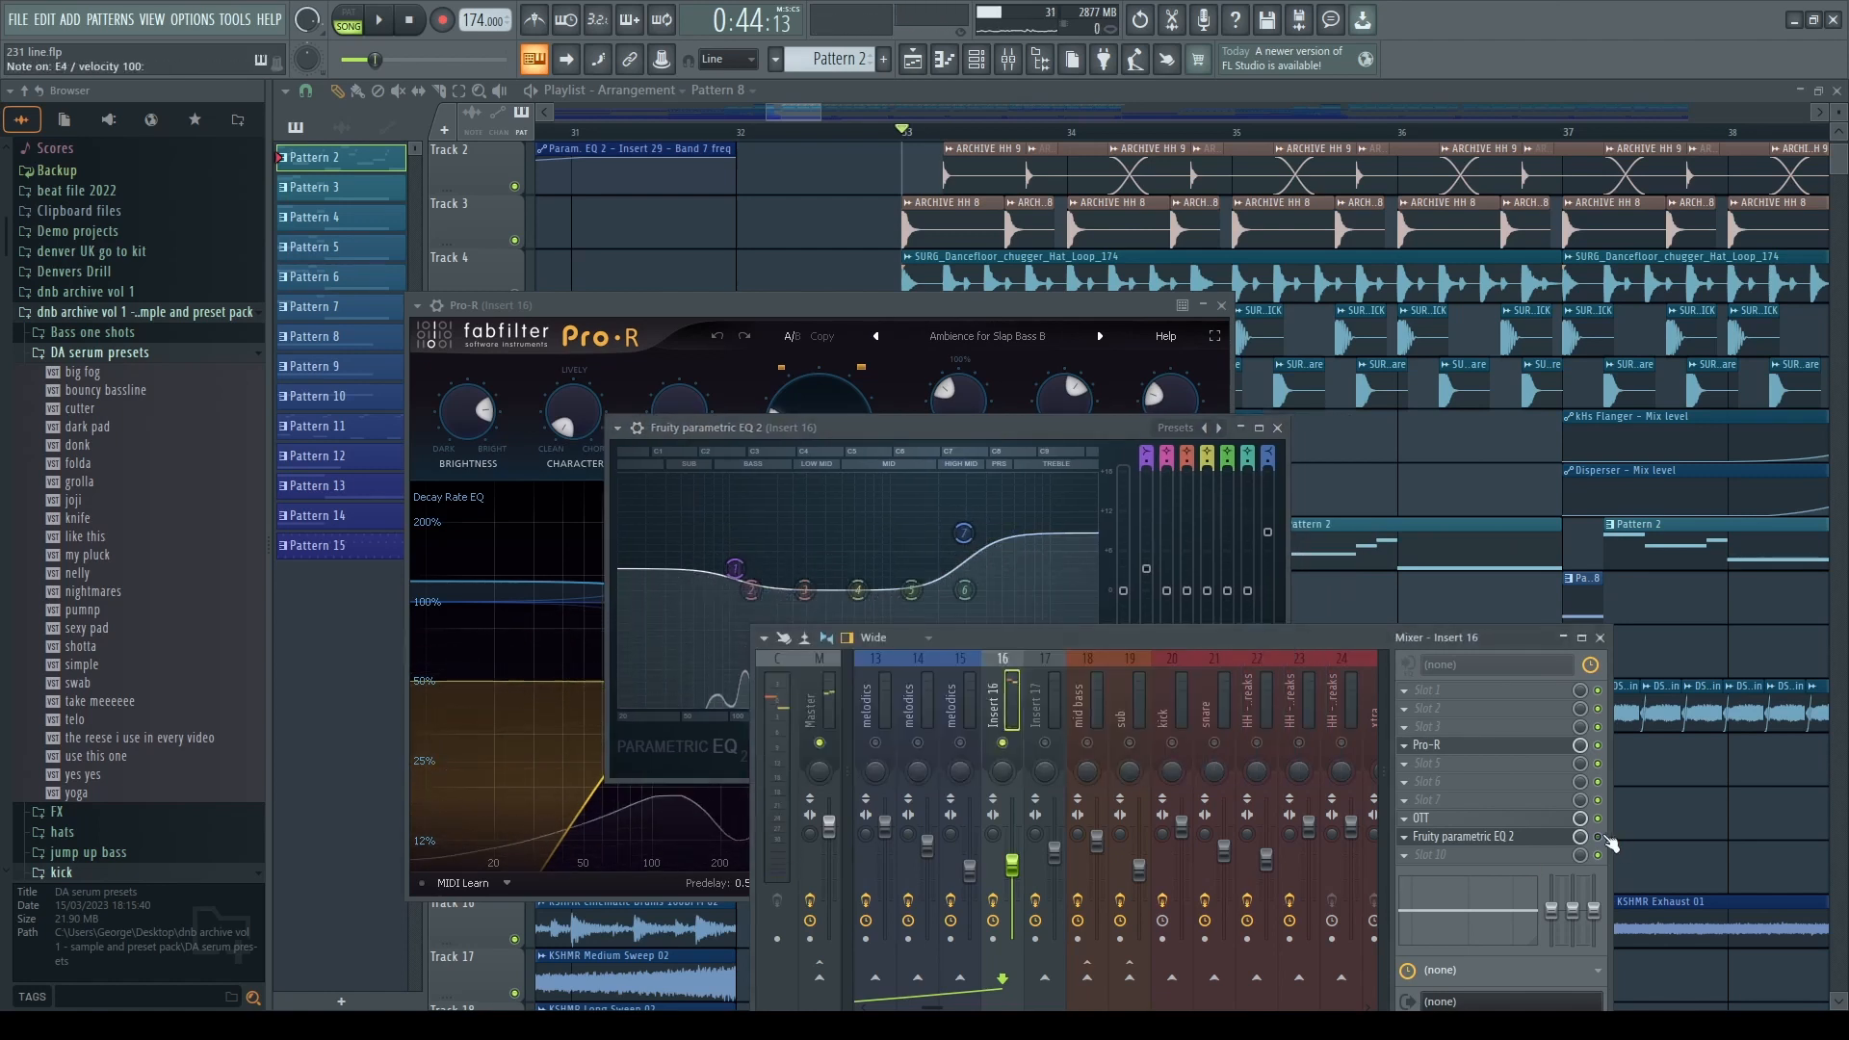
key("c")
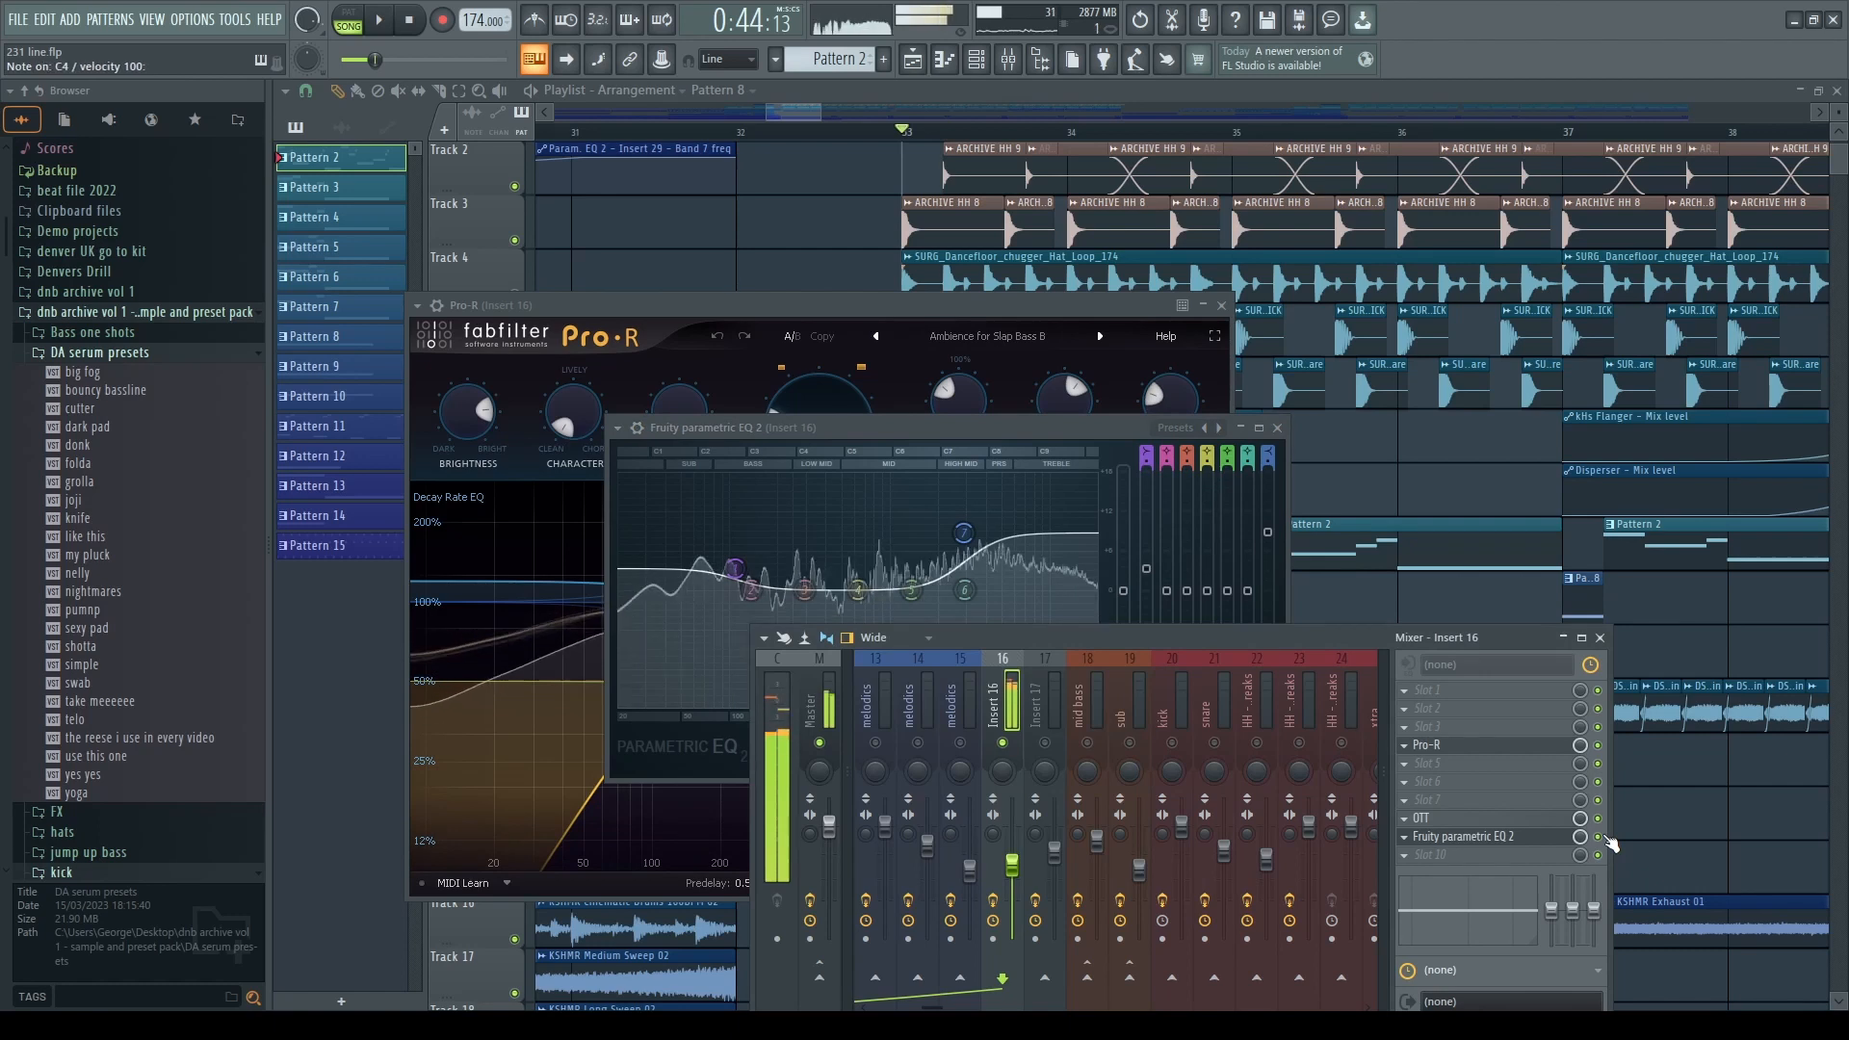
- Close all plugin and mixer windows, and play the drop from bar 33 while viewing its layers
key("F12")
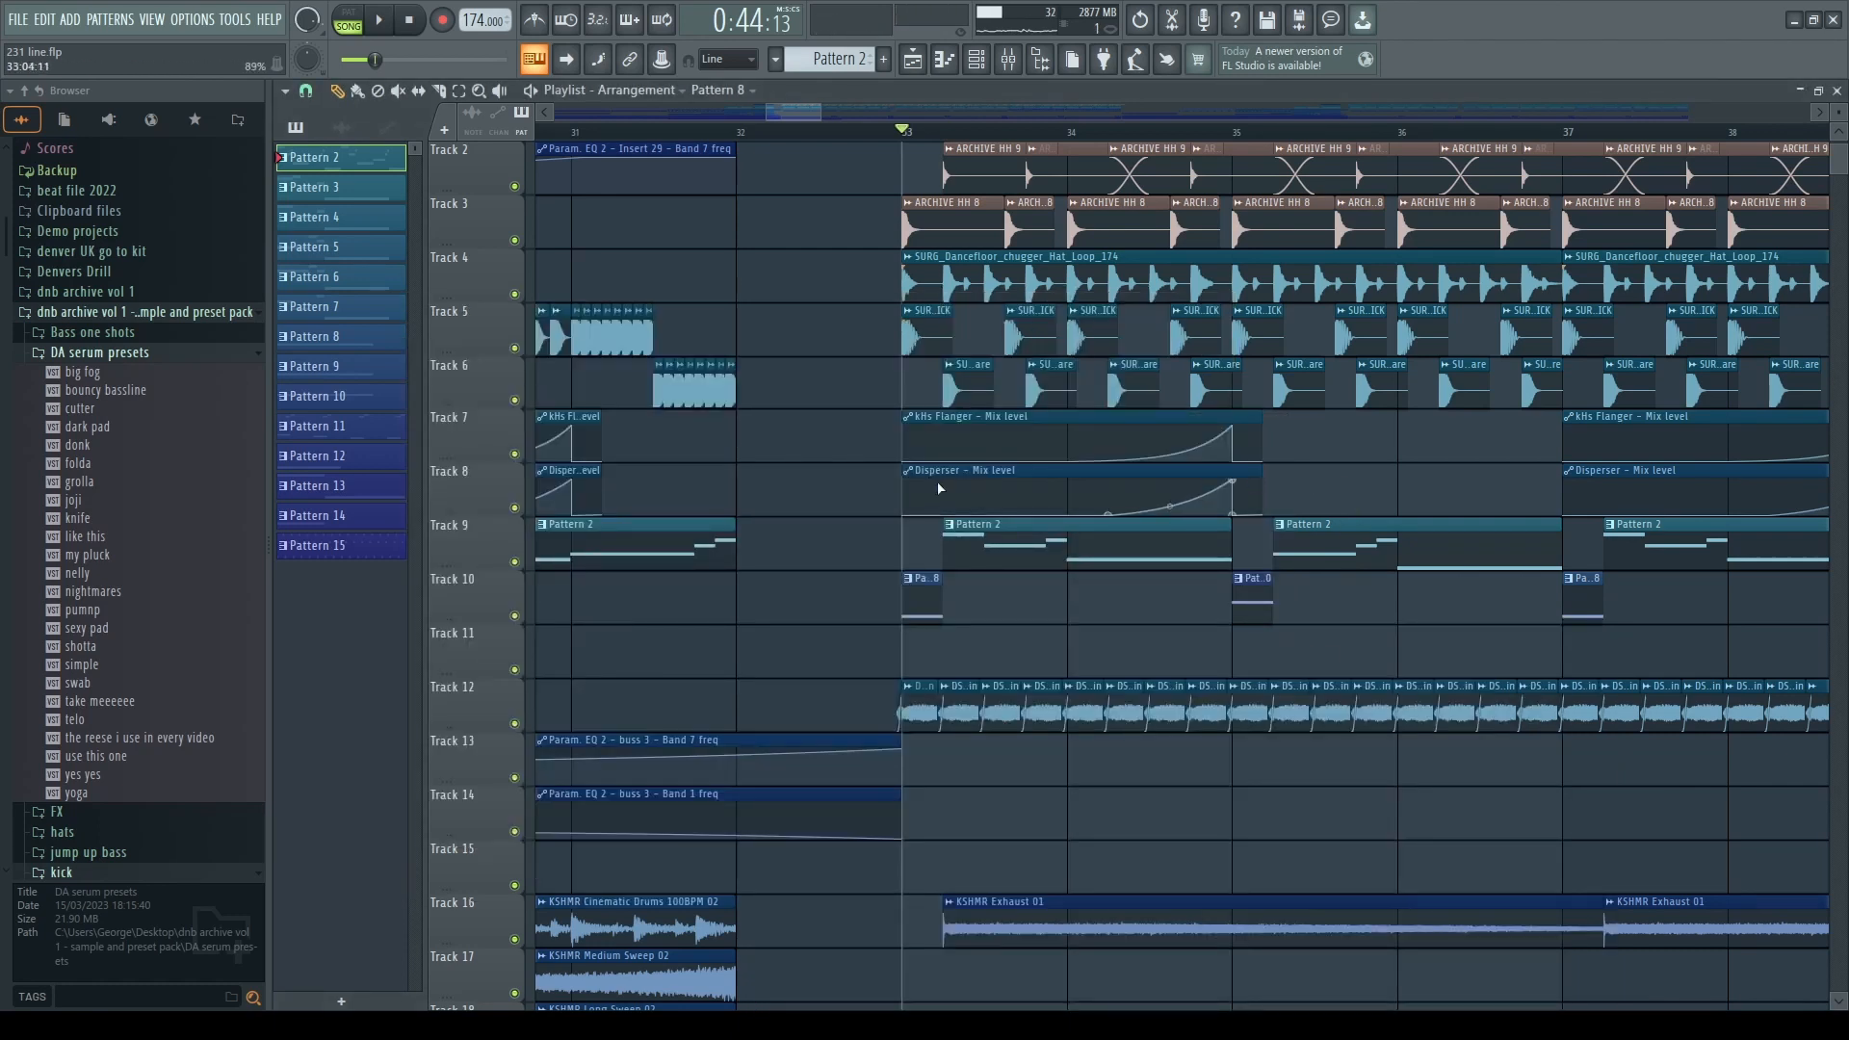
scroll(901, 498, "up", 1)
scroll(896, 500, "down", 2)
scroll(895, 499, "up", 2)
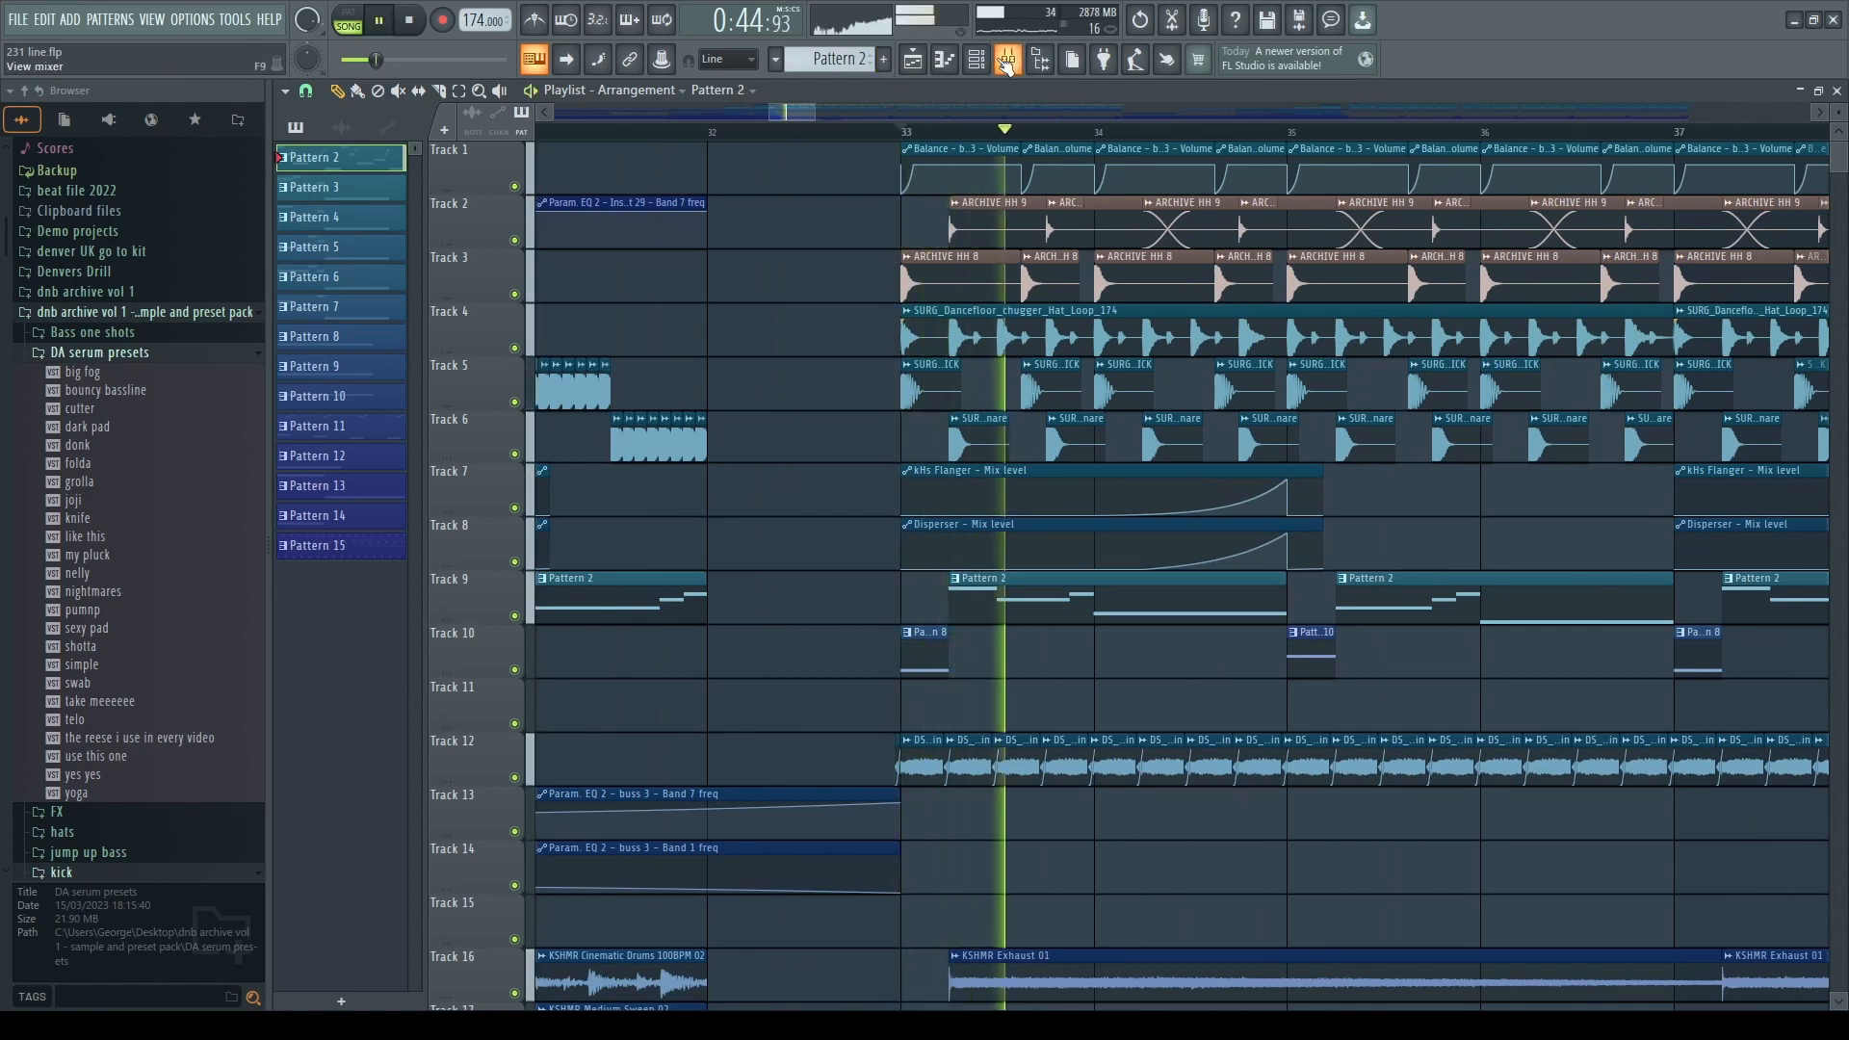
key("F9")
key("space")
left_click(1601, 638)
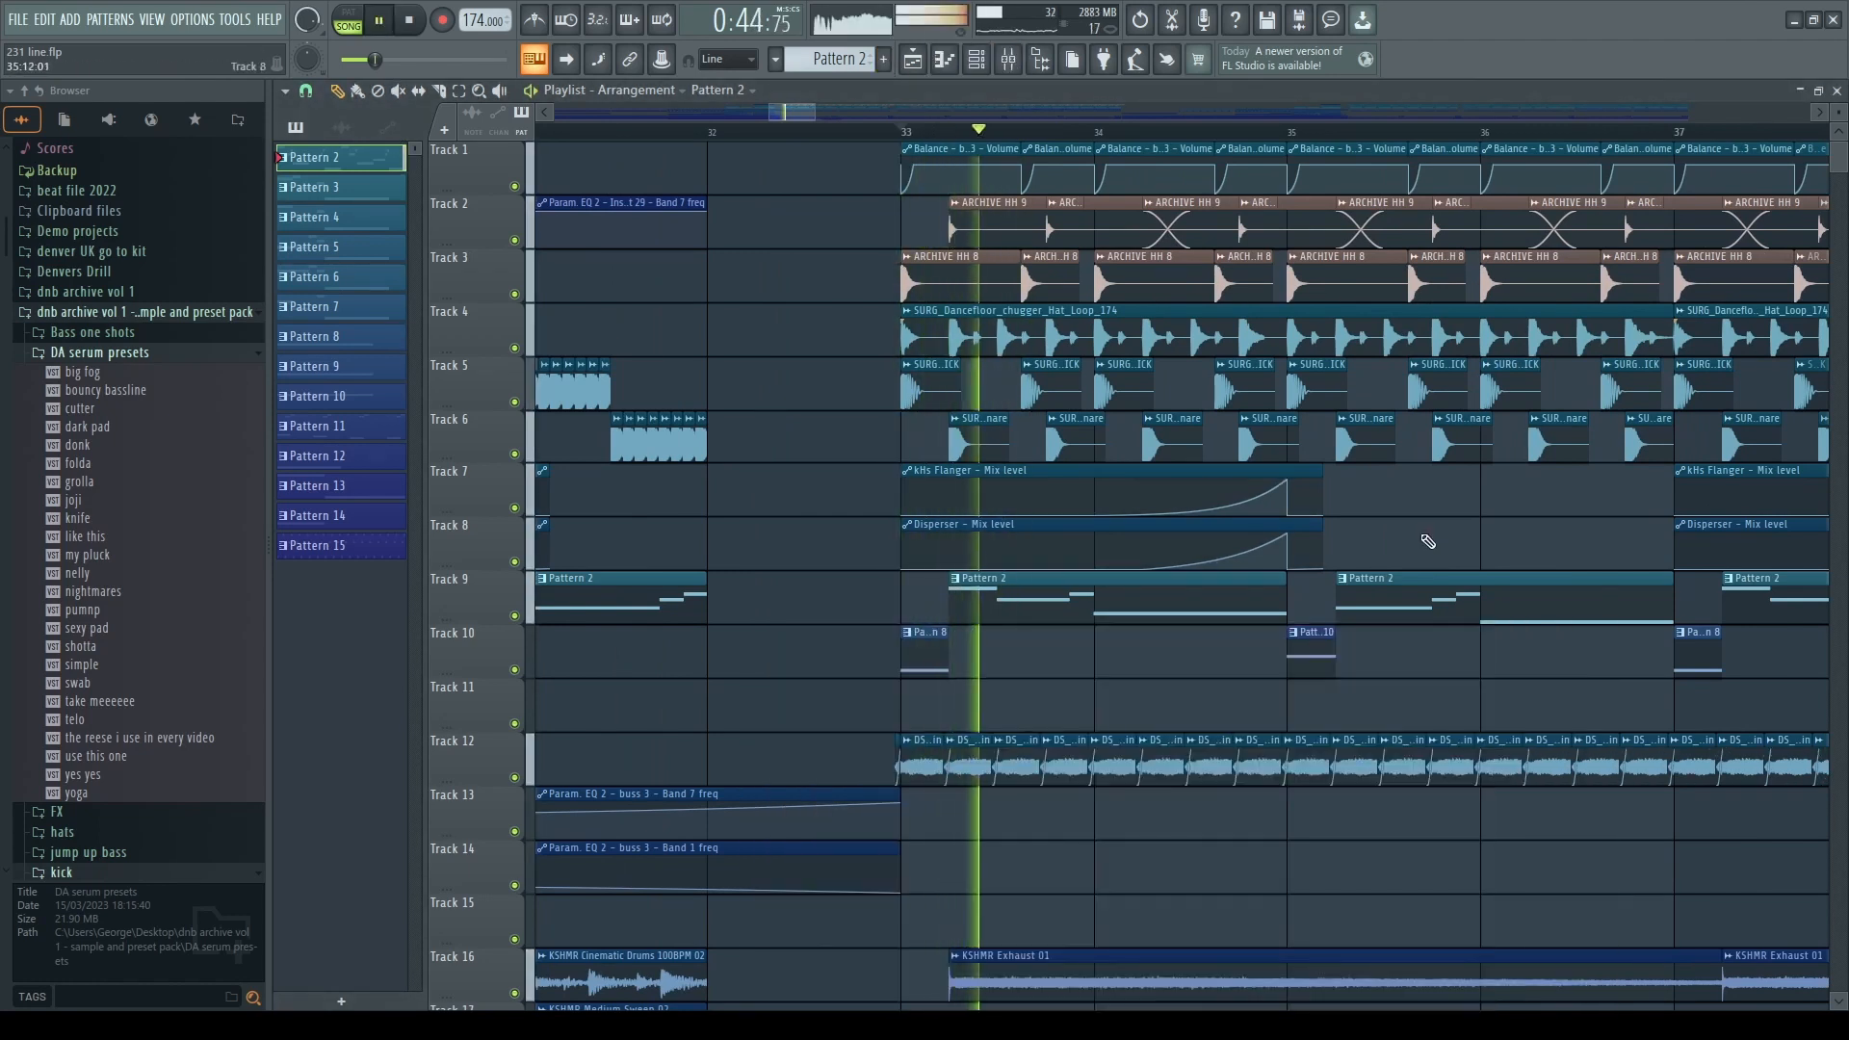
scroll(939, 453, "down", 2)
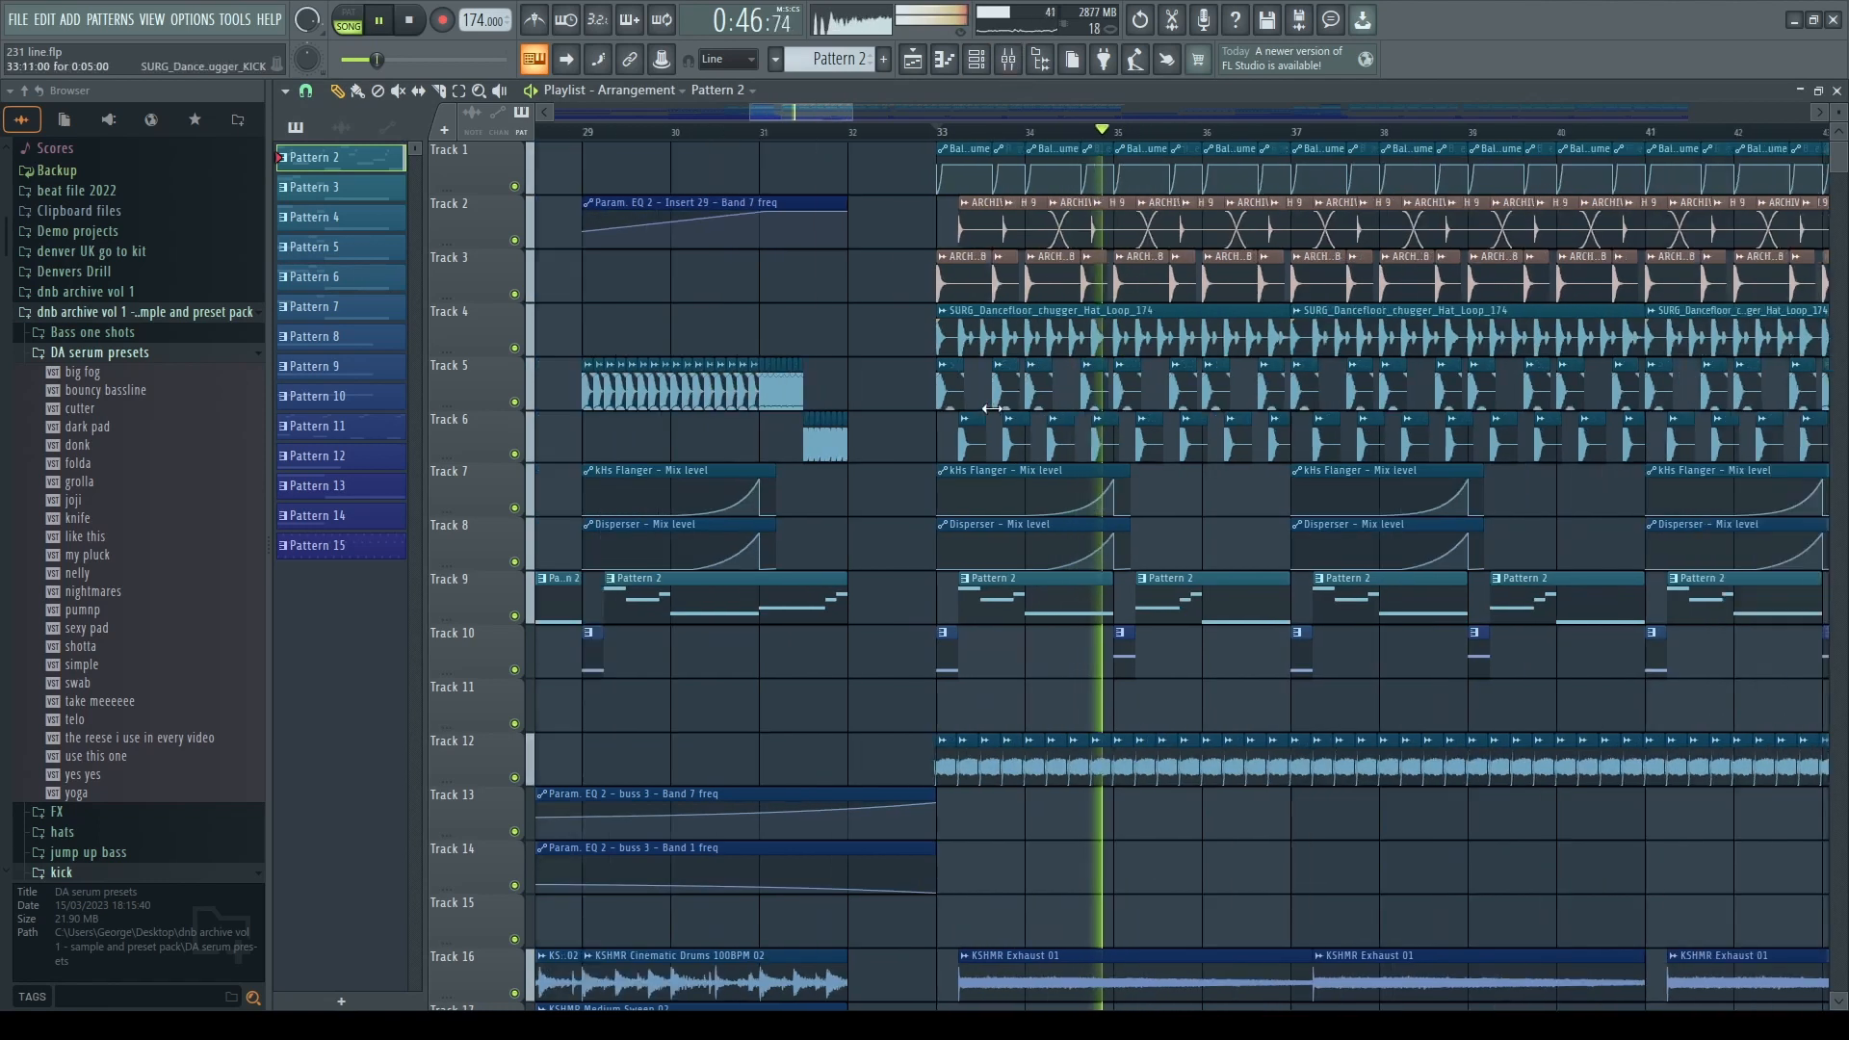
scroll(812, 504, "up", 2)
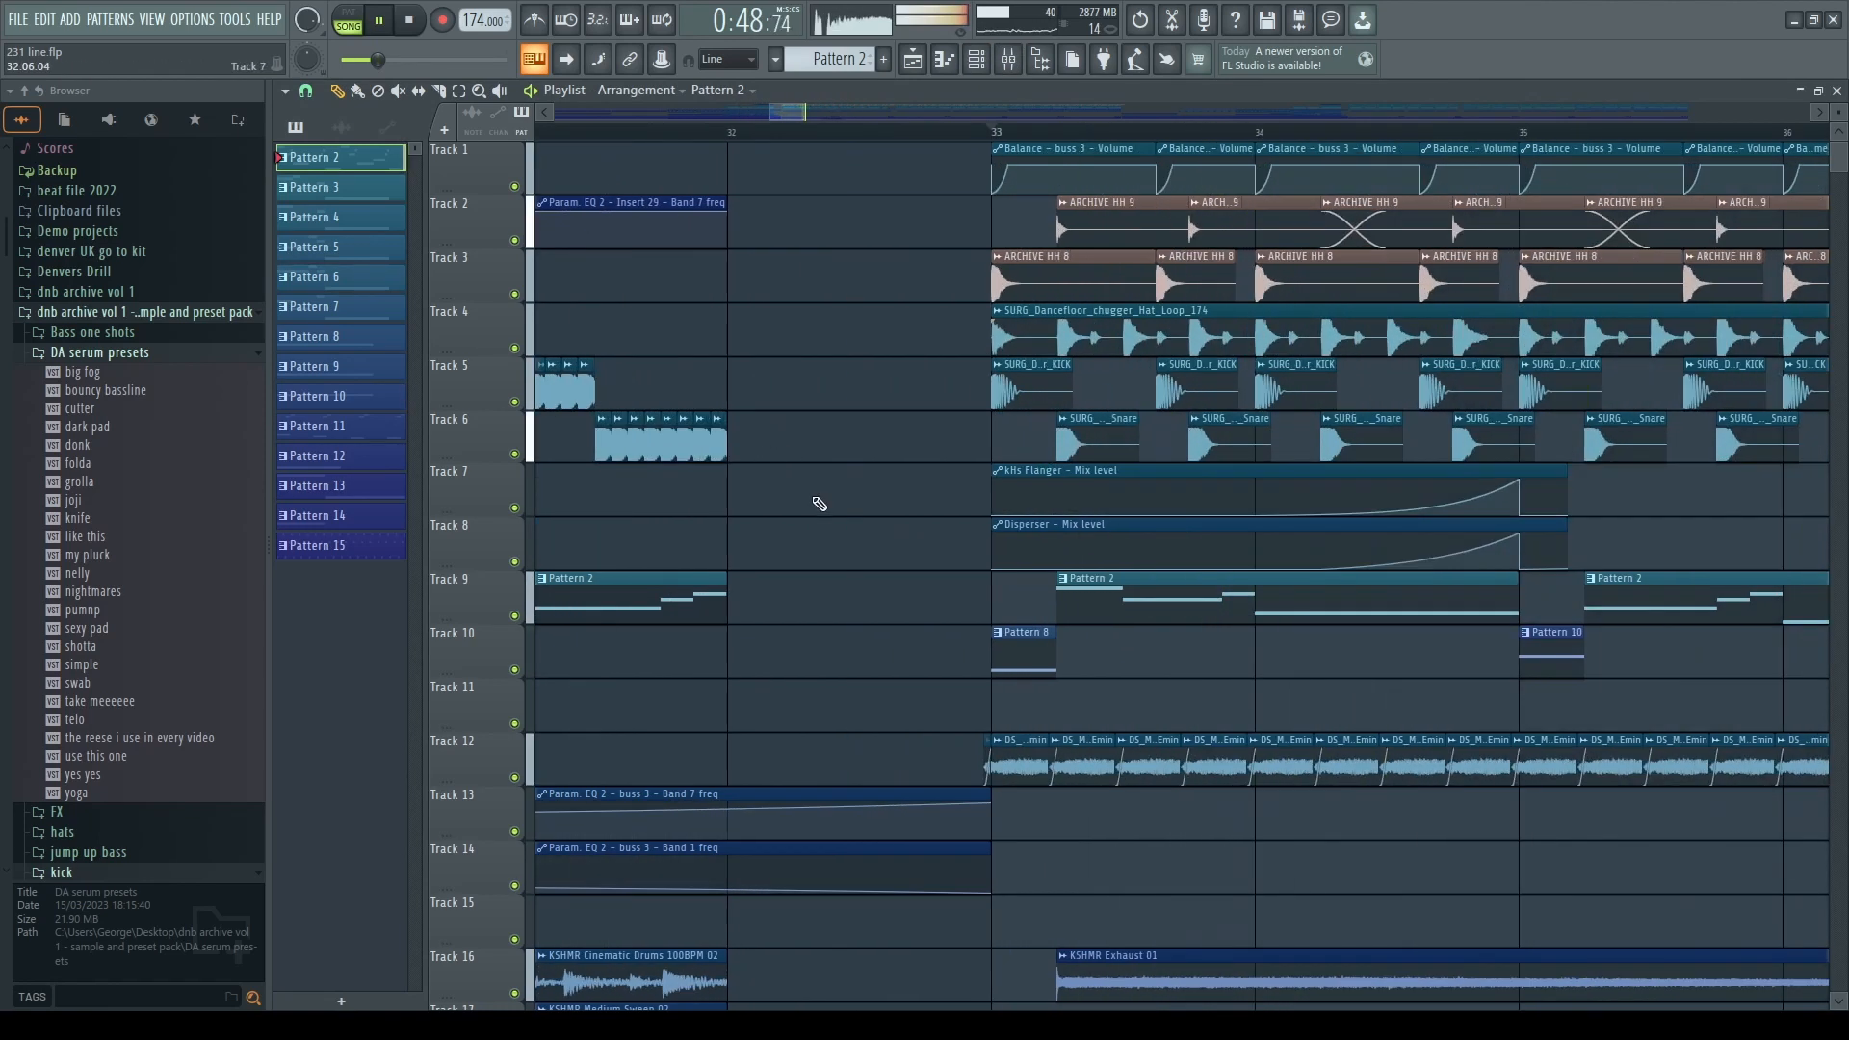
key("space")
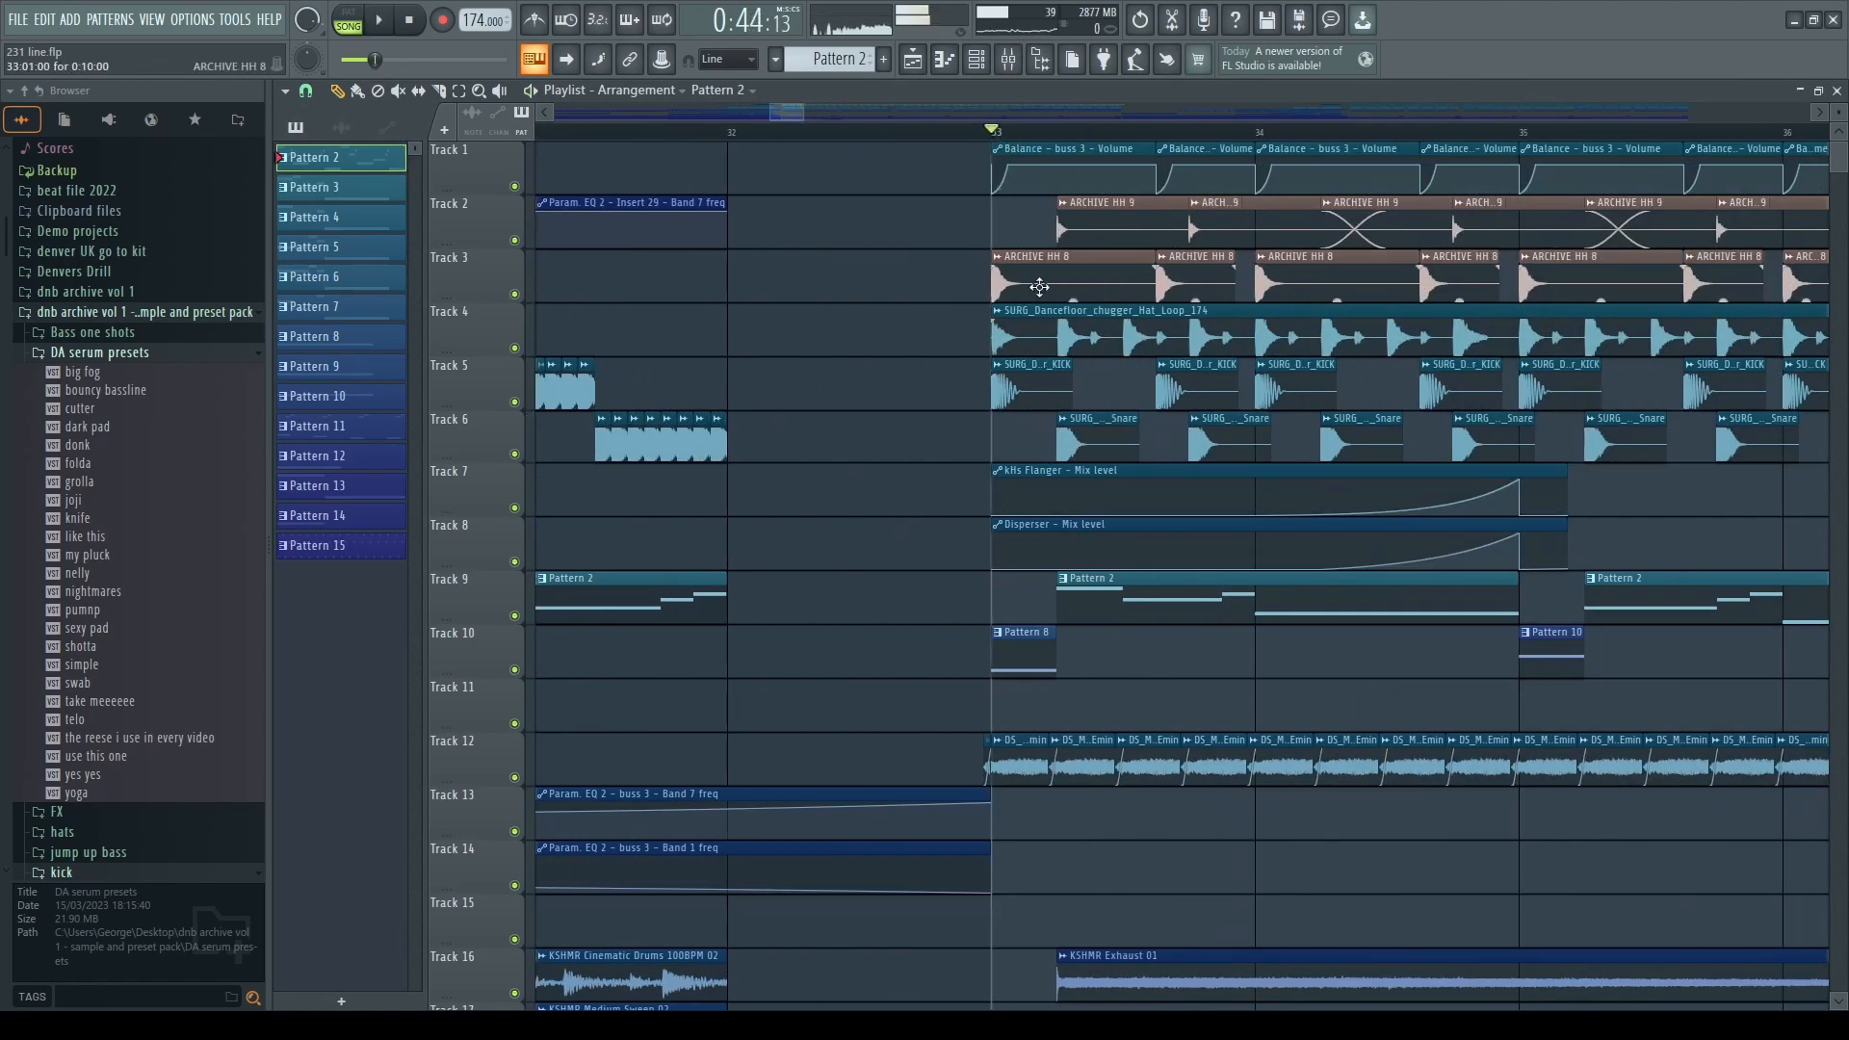
- Open the first Serum channel from the channel rack, show Insert 17 in the mixer, and audition the sound
left_click(976, 59)
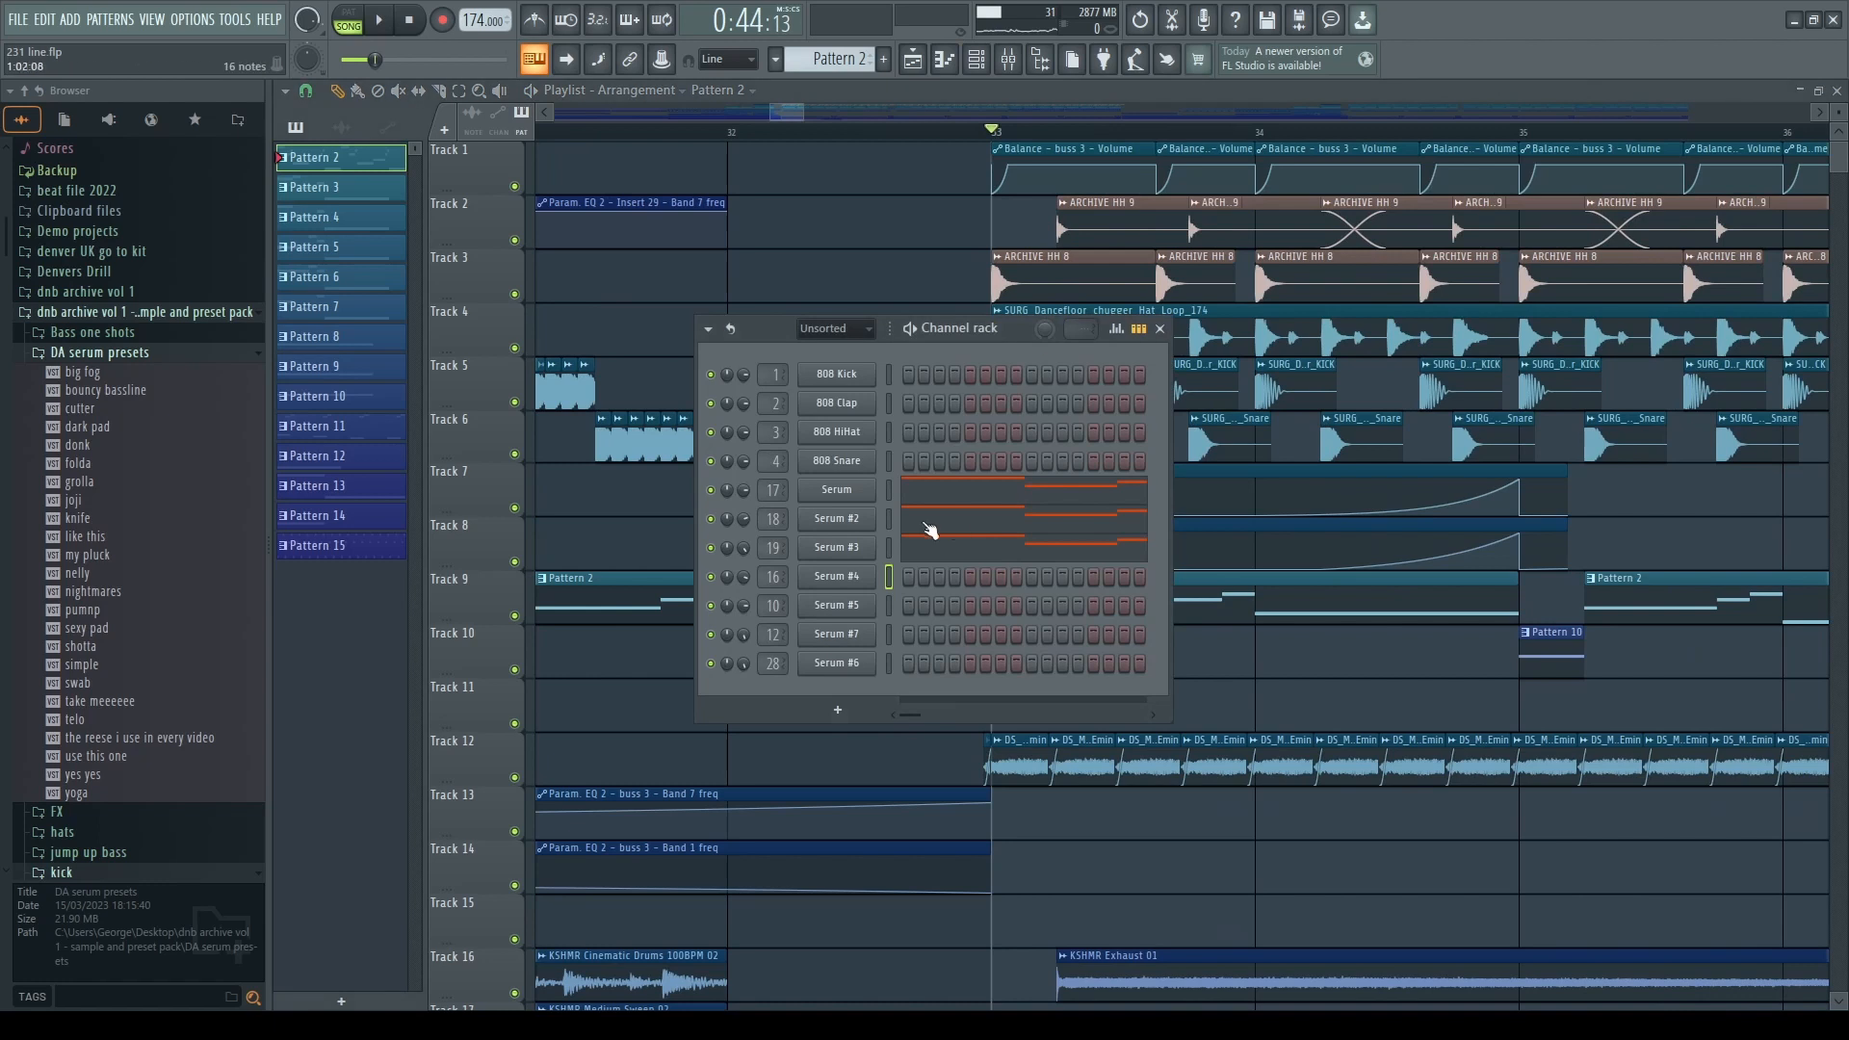
left_click(832, 491)
left_click_drag(835, 246, 1069, 279)
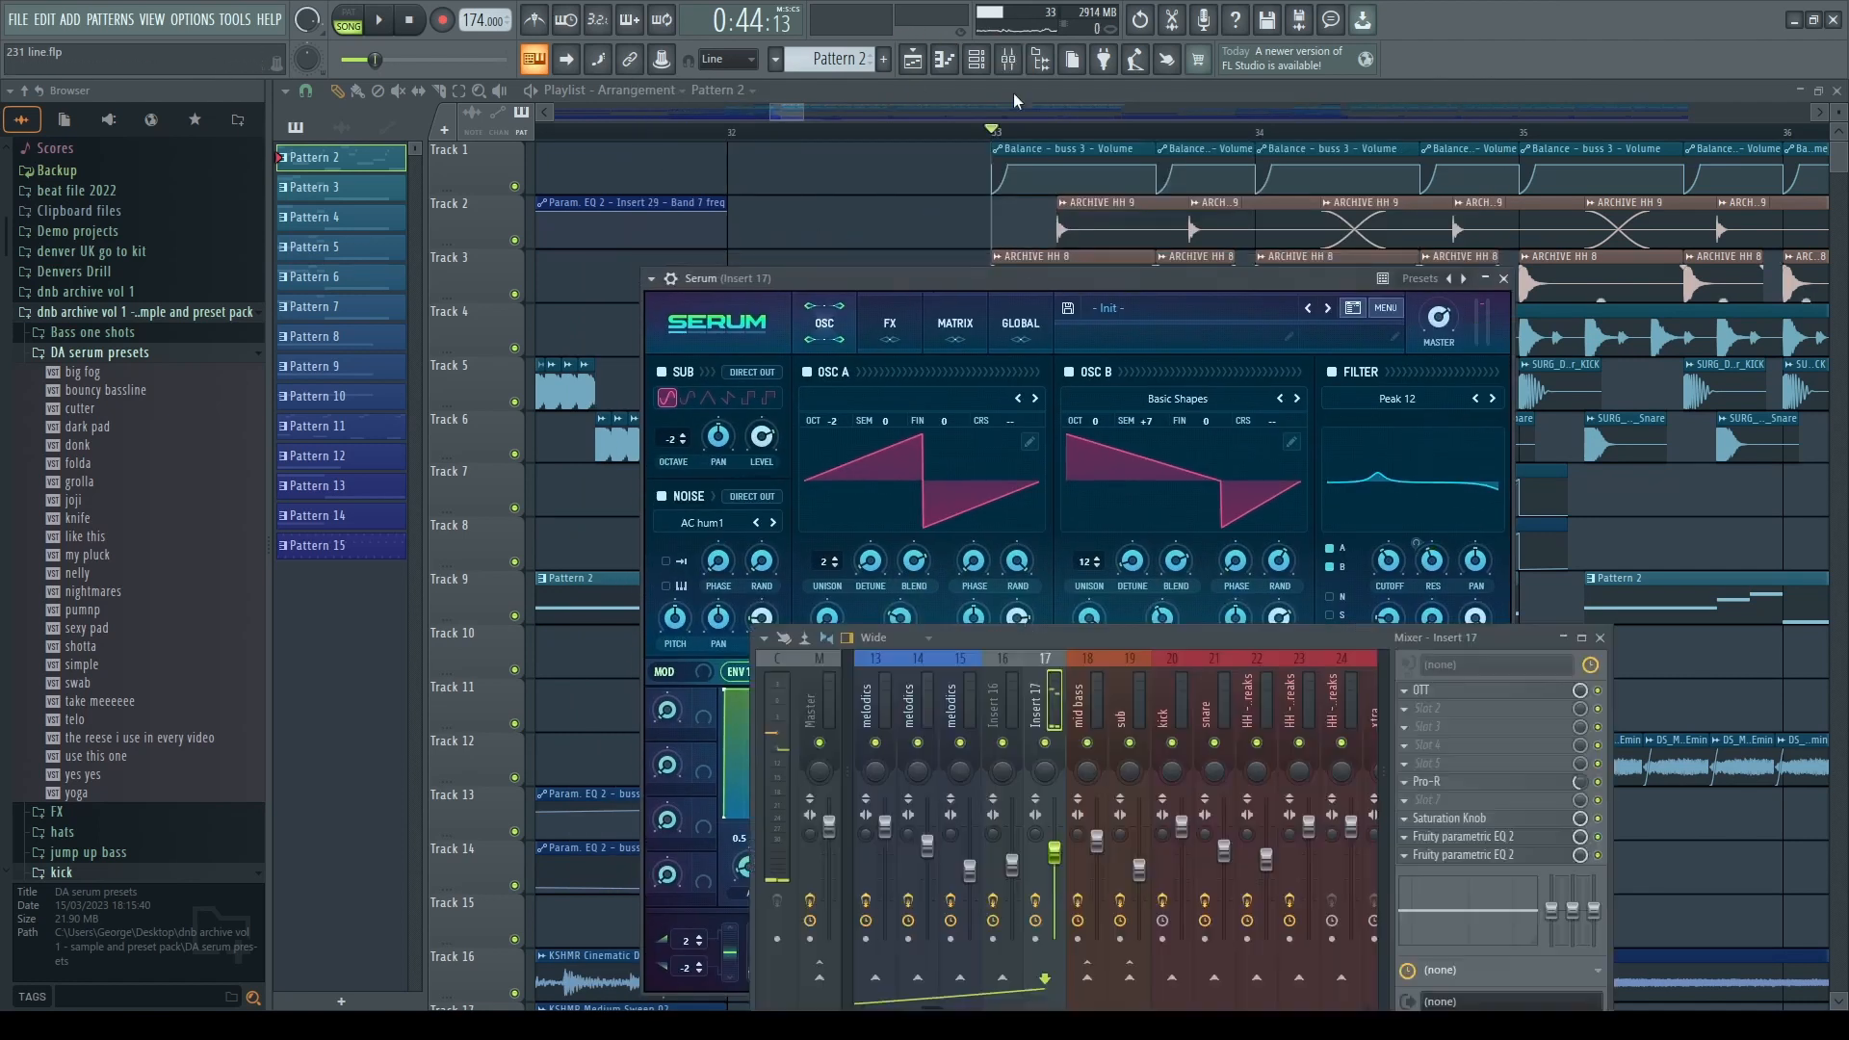
left_click(1008, 59)
left_click_drag(1020, 280, 1194, 765)
key("space")
key("space")
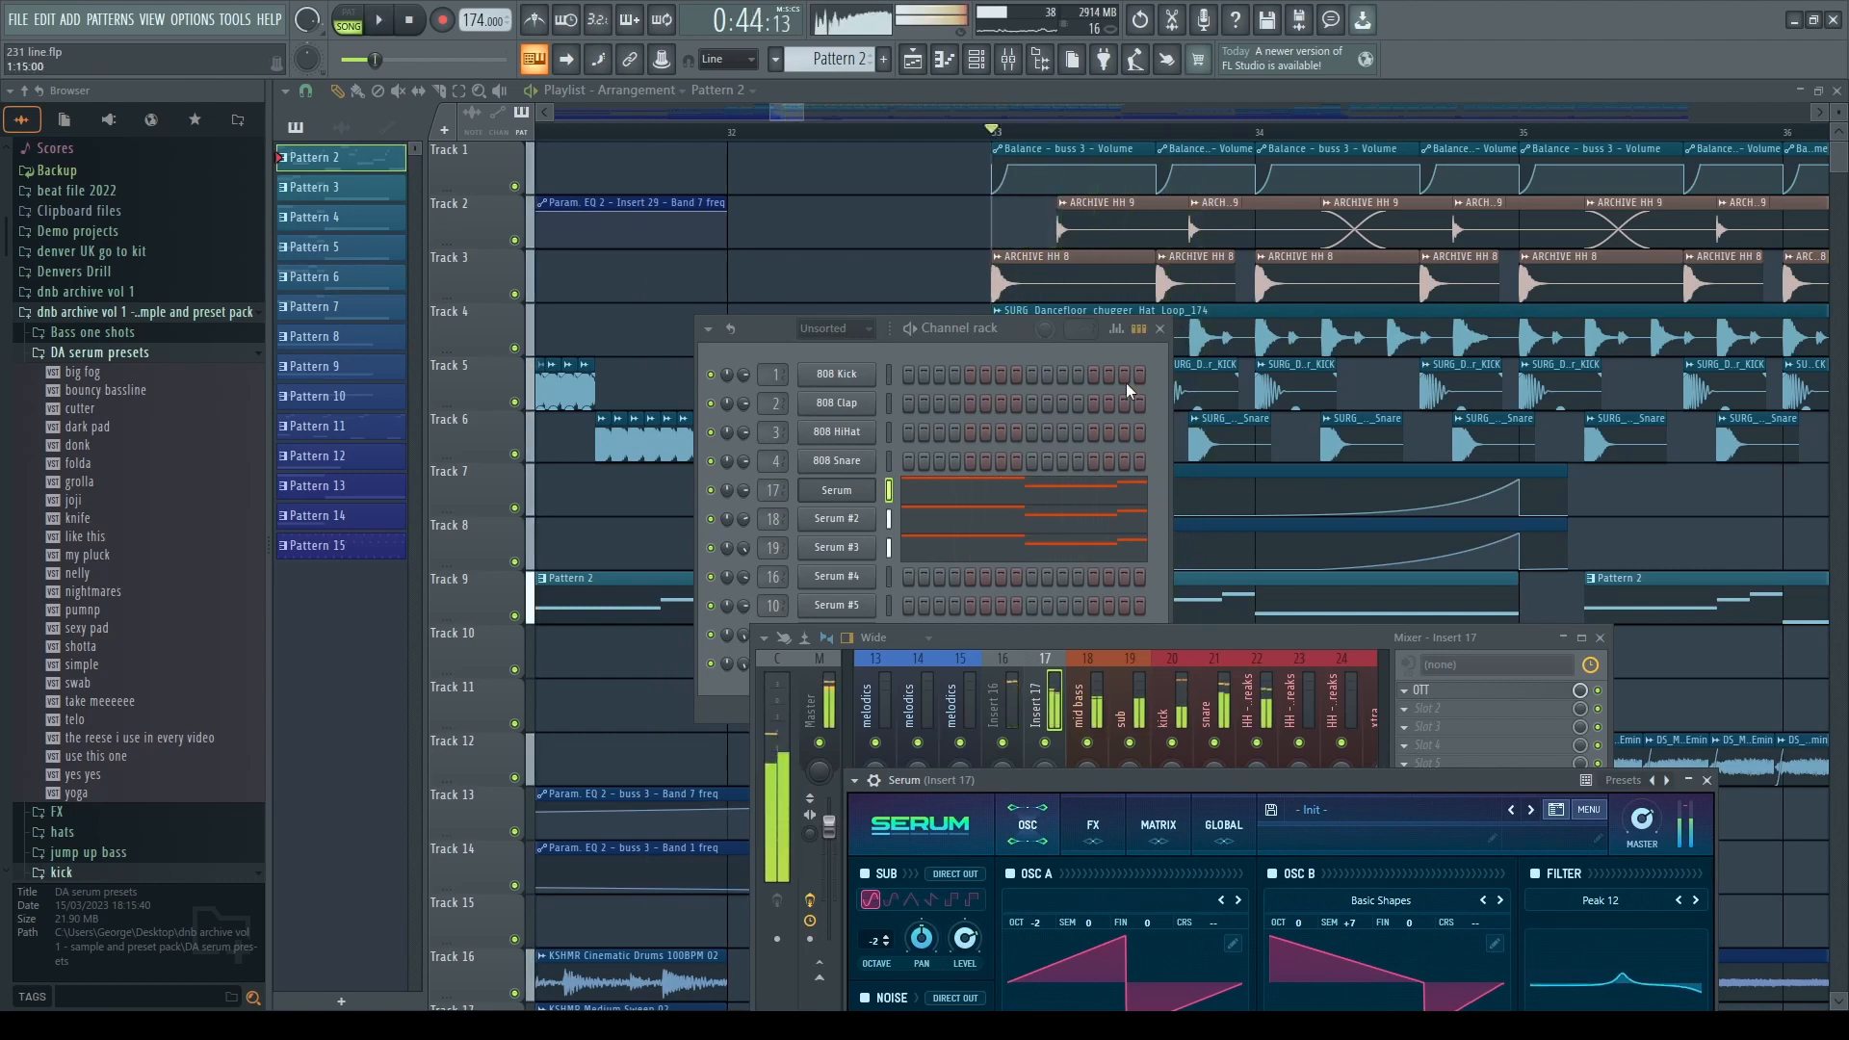
- Clear the open windows, place the playhead inside bar 33, and reopen the Insert 17 Serum to play test notes
key("F12")
left_click(1094, 133)
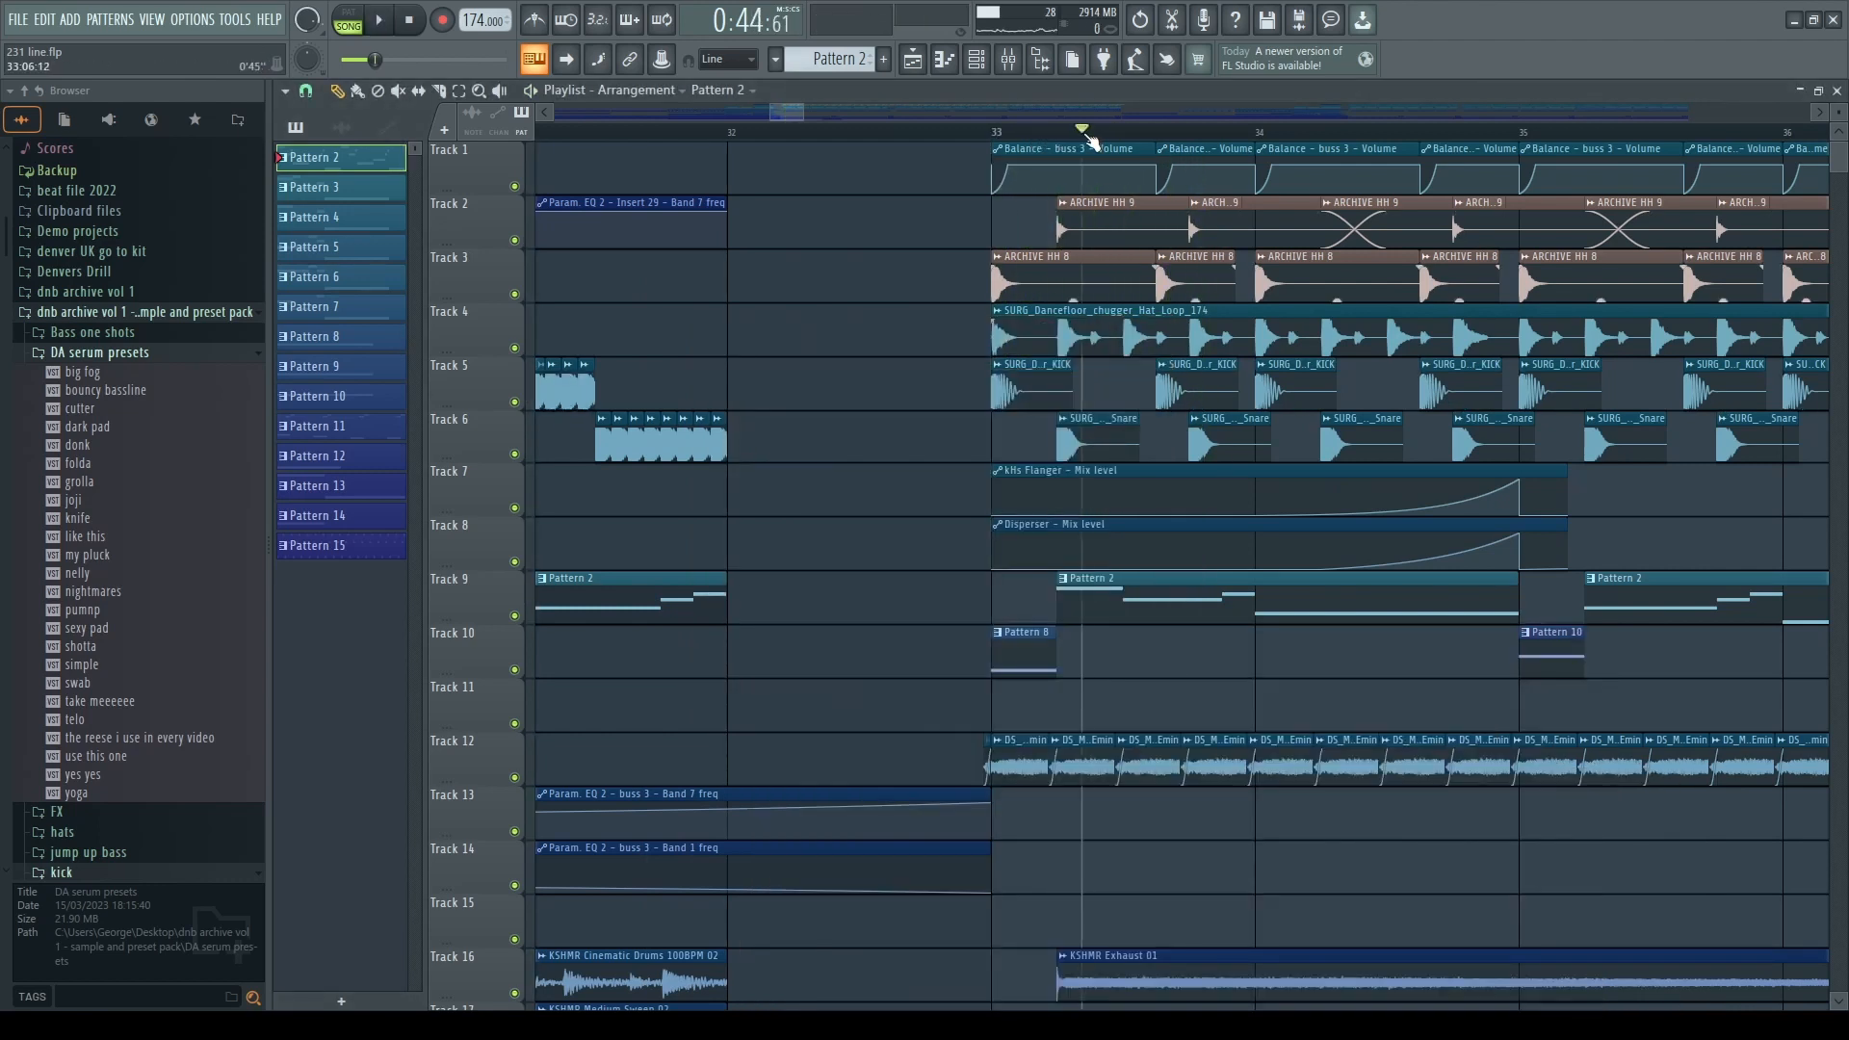
key("F6")
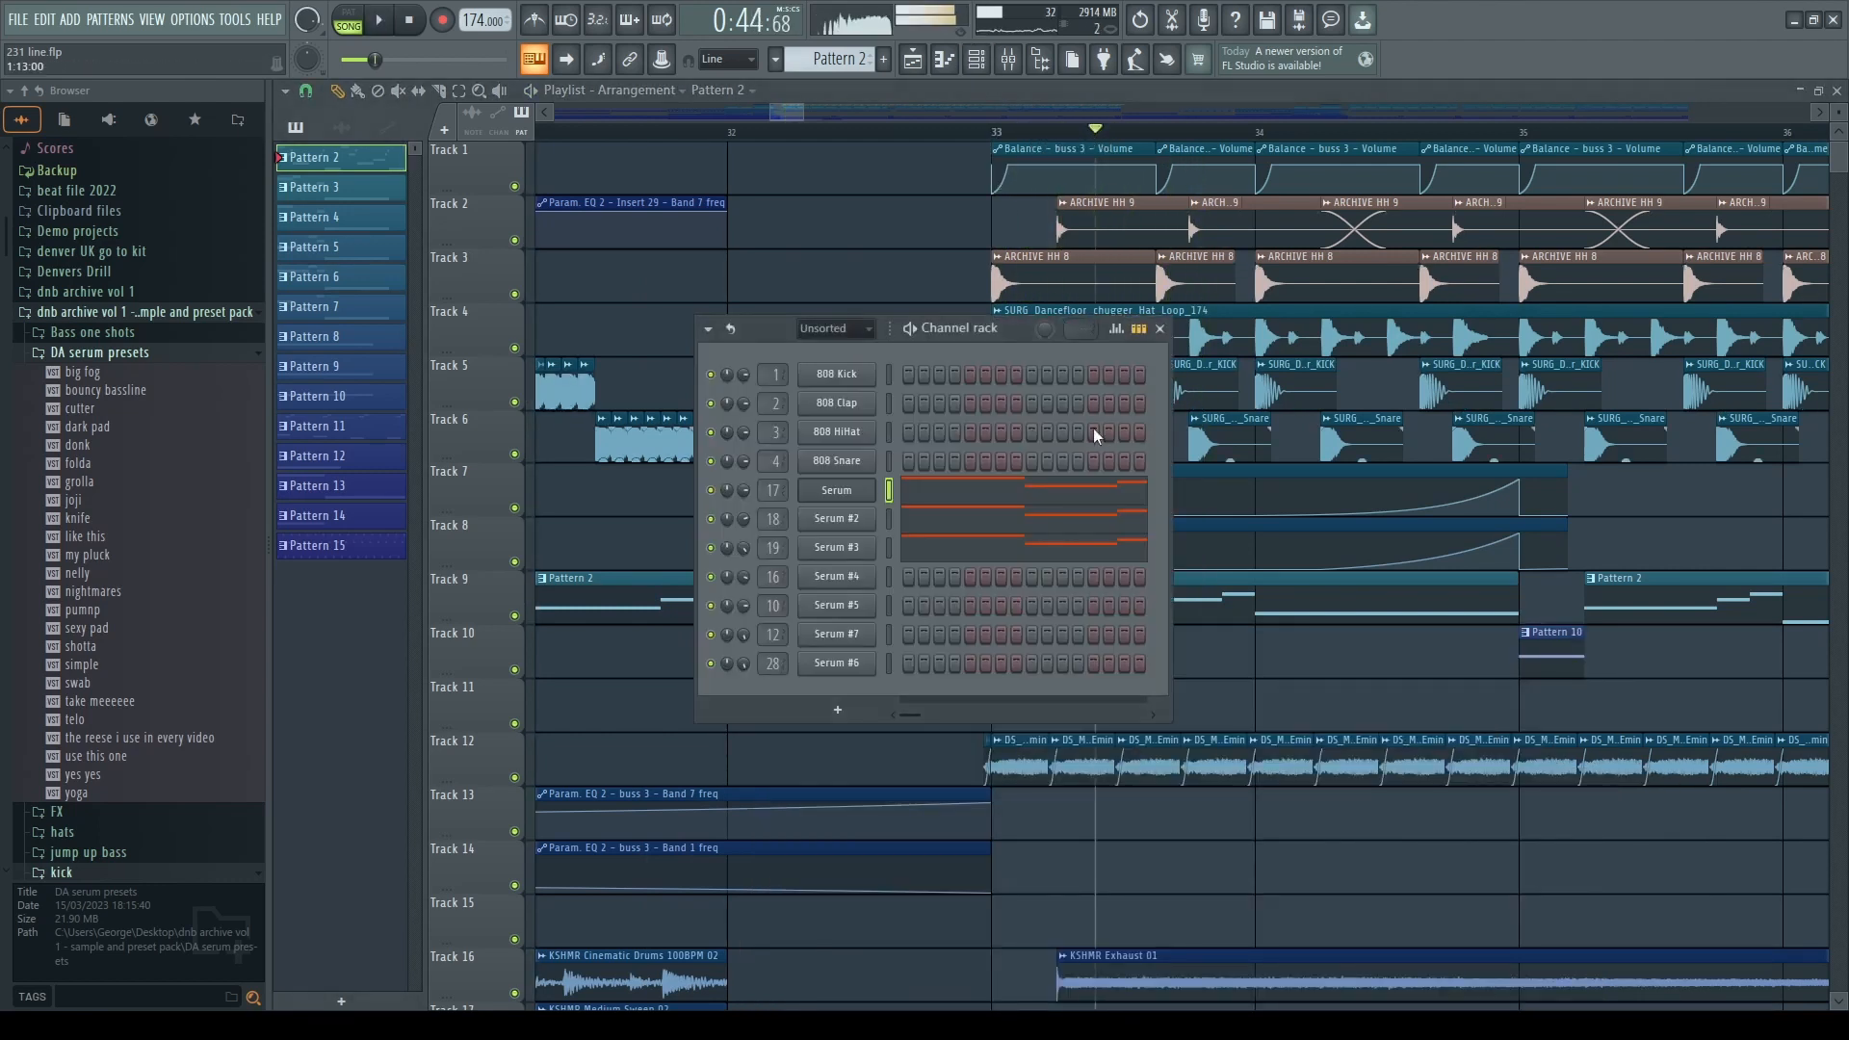
left_click(836, 490)
left_click_drag(1217, 783, 885, 171)
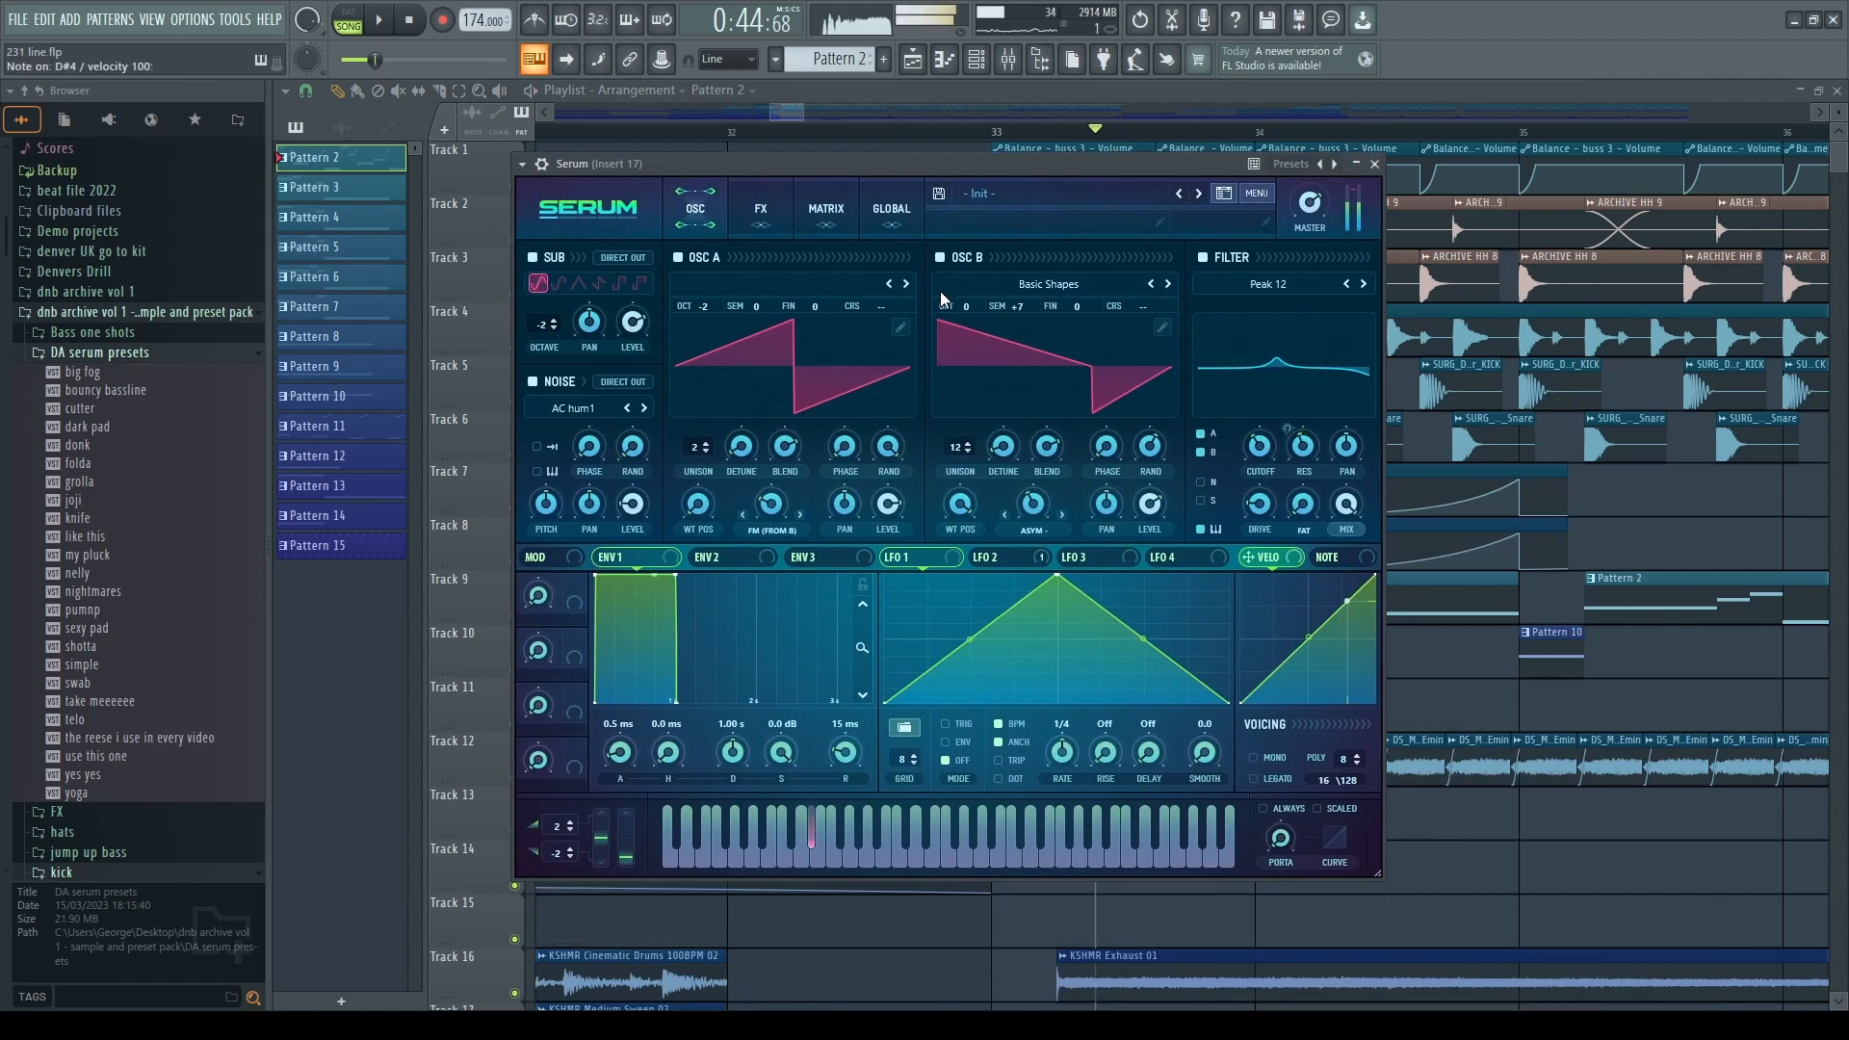
key("r")
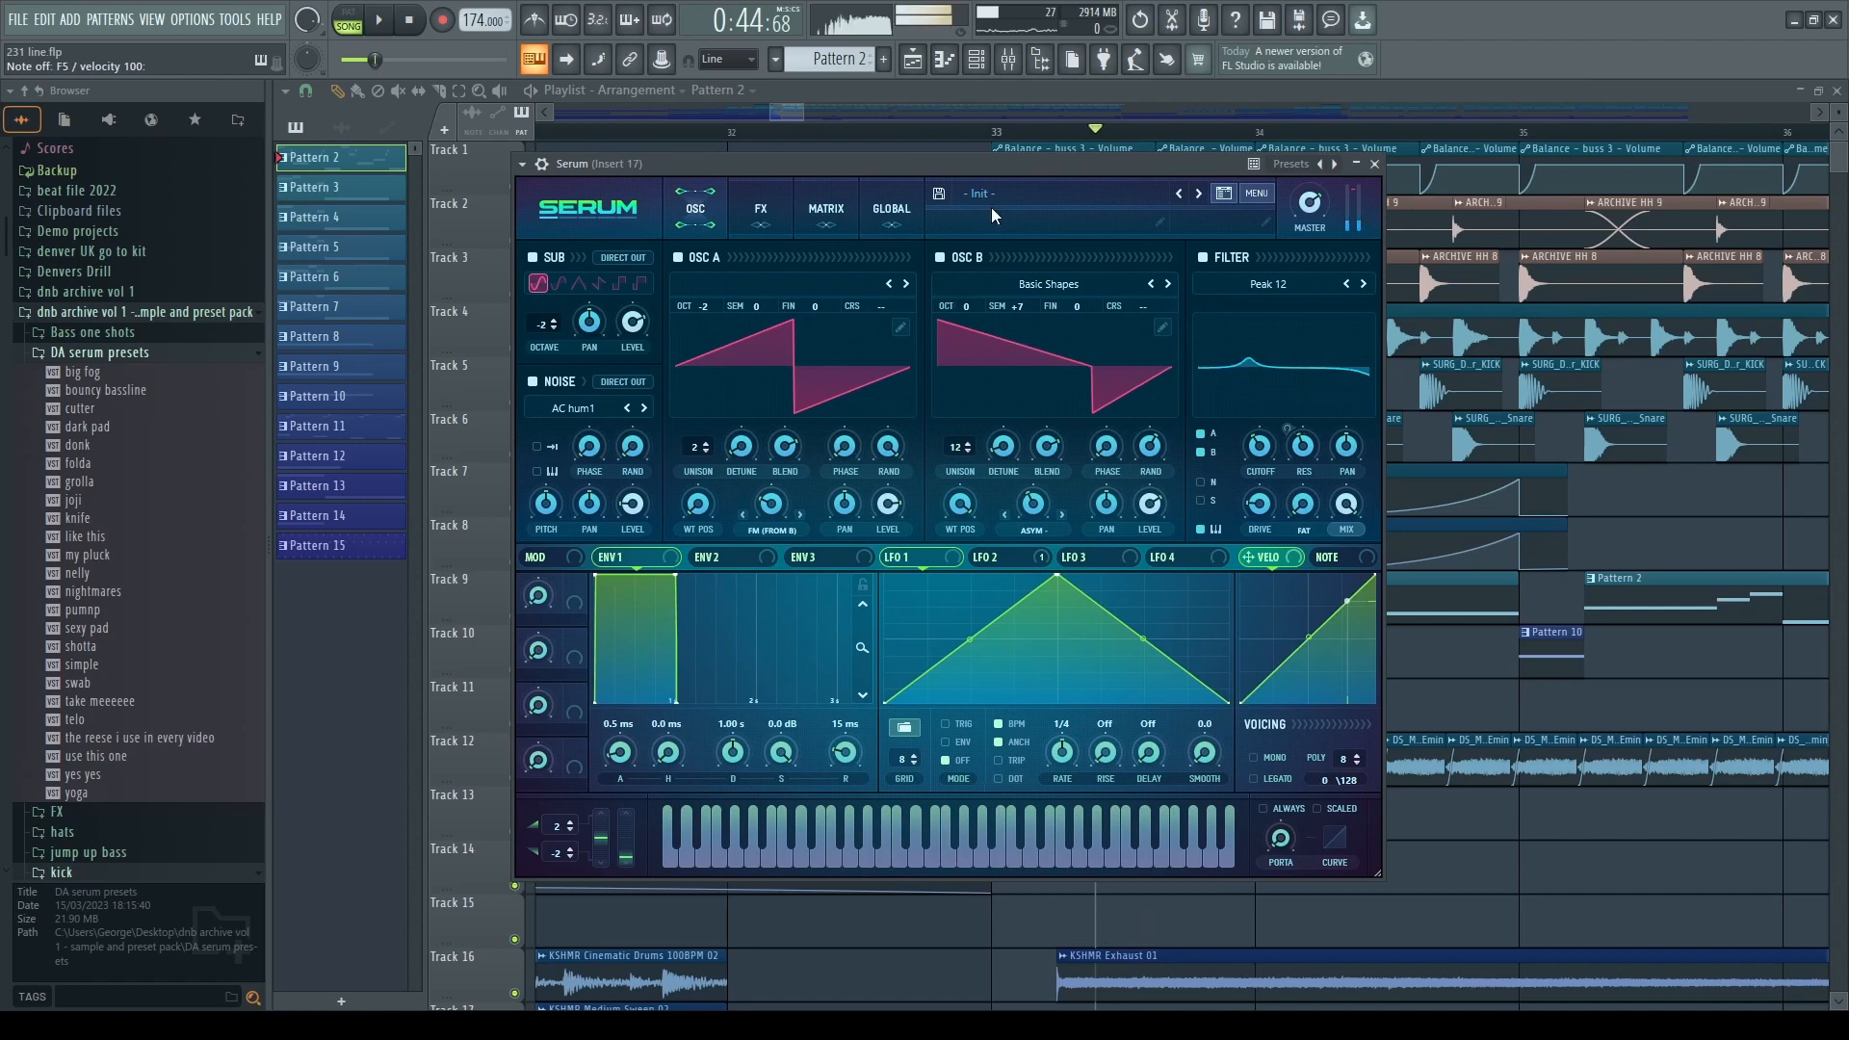
left_click_drag(916, 166, 1008, 224)
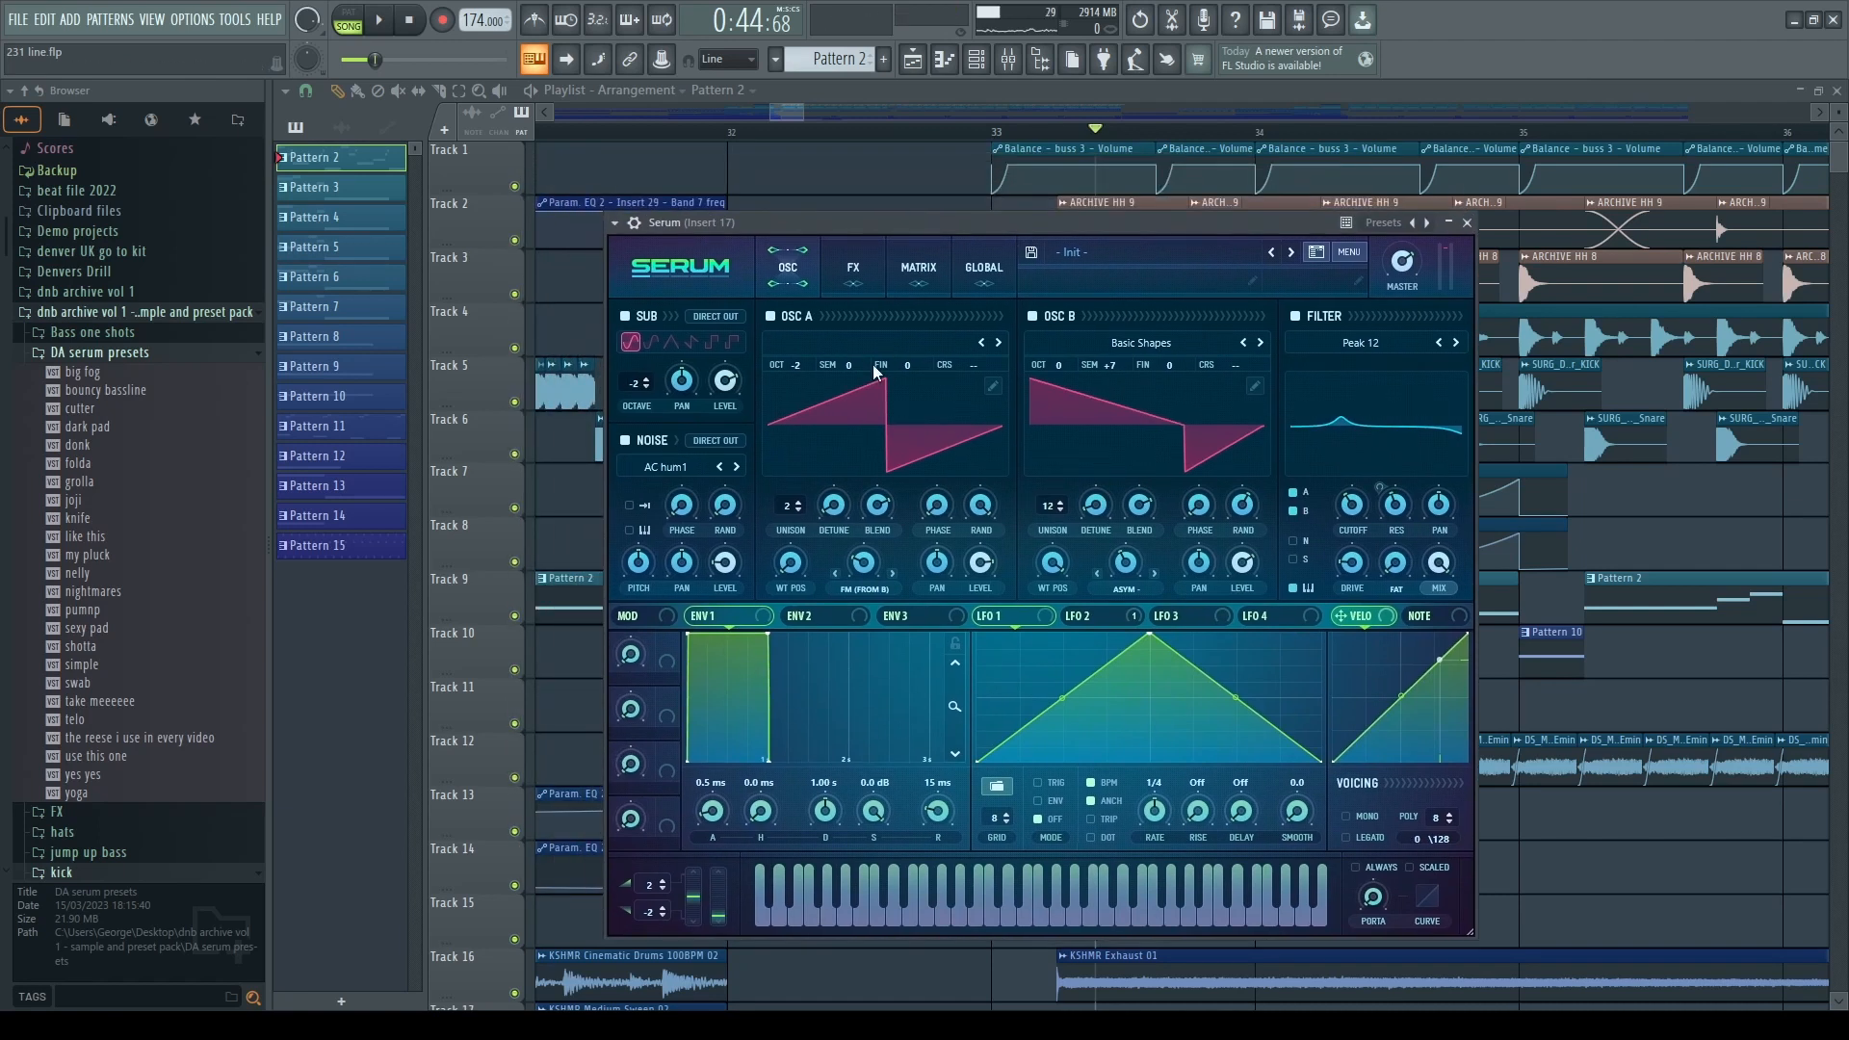
- Check the wavetable position and ASYM warp of Osc B in the Insert 17 Serum
left_click_drag(1053, 561, 1098, 597)
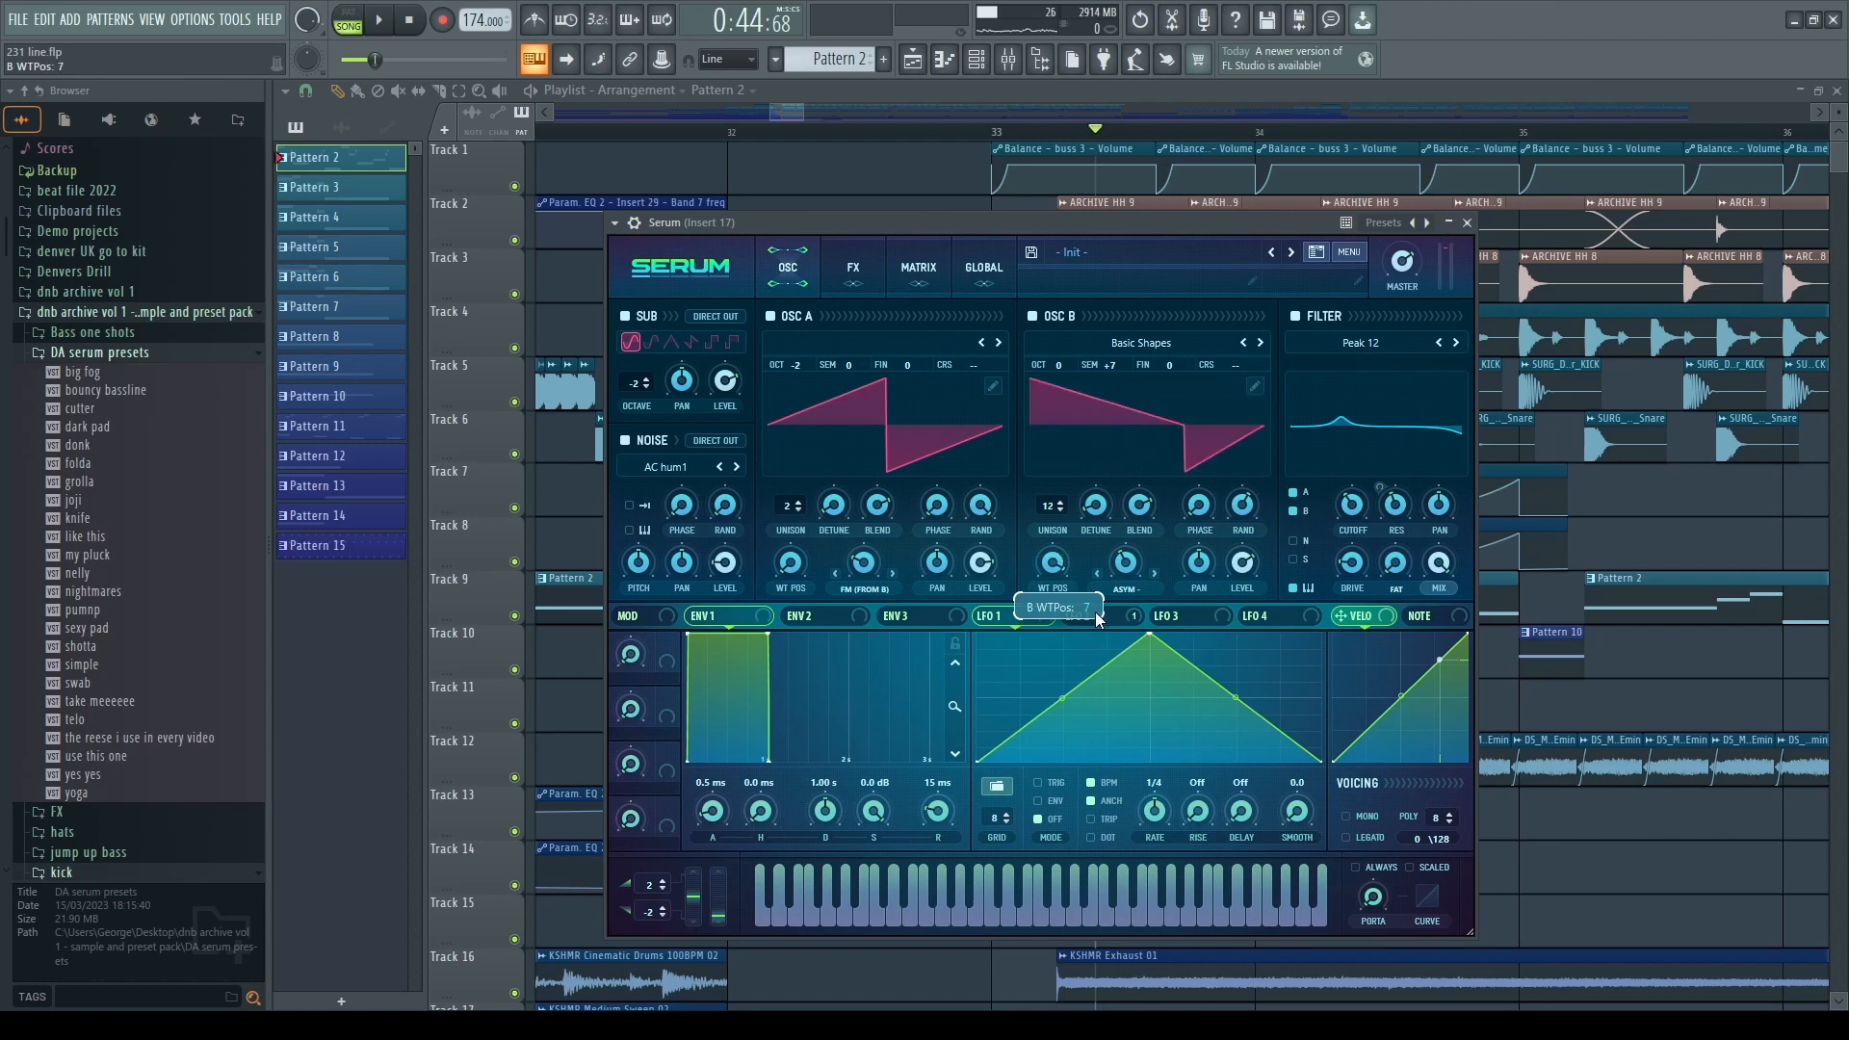
double_click(1129, 574)
left_click_drag(1106, 701, 1136, 577)
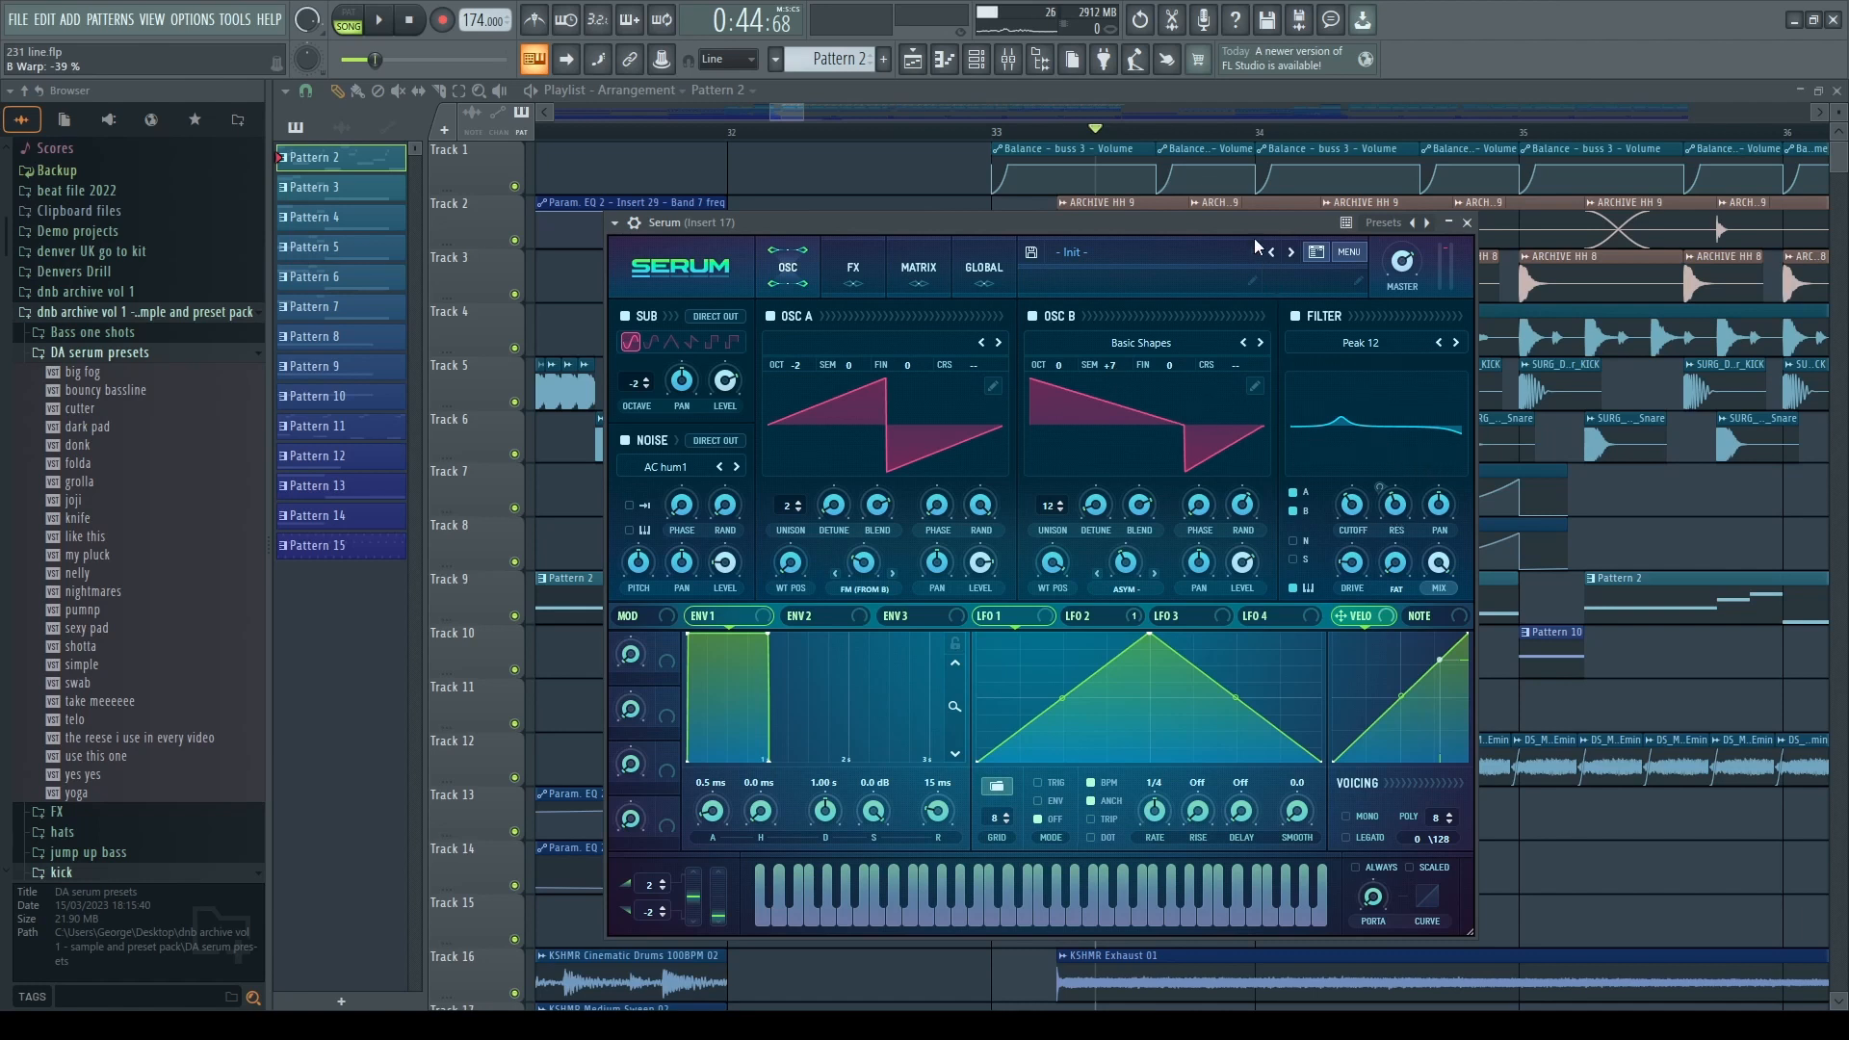
left_click_drag(1254, 239, 1200, 269)
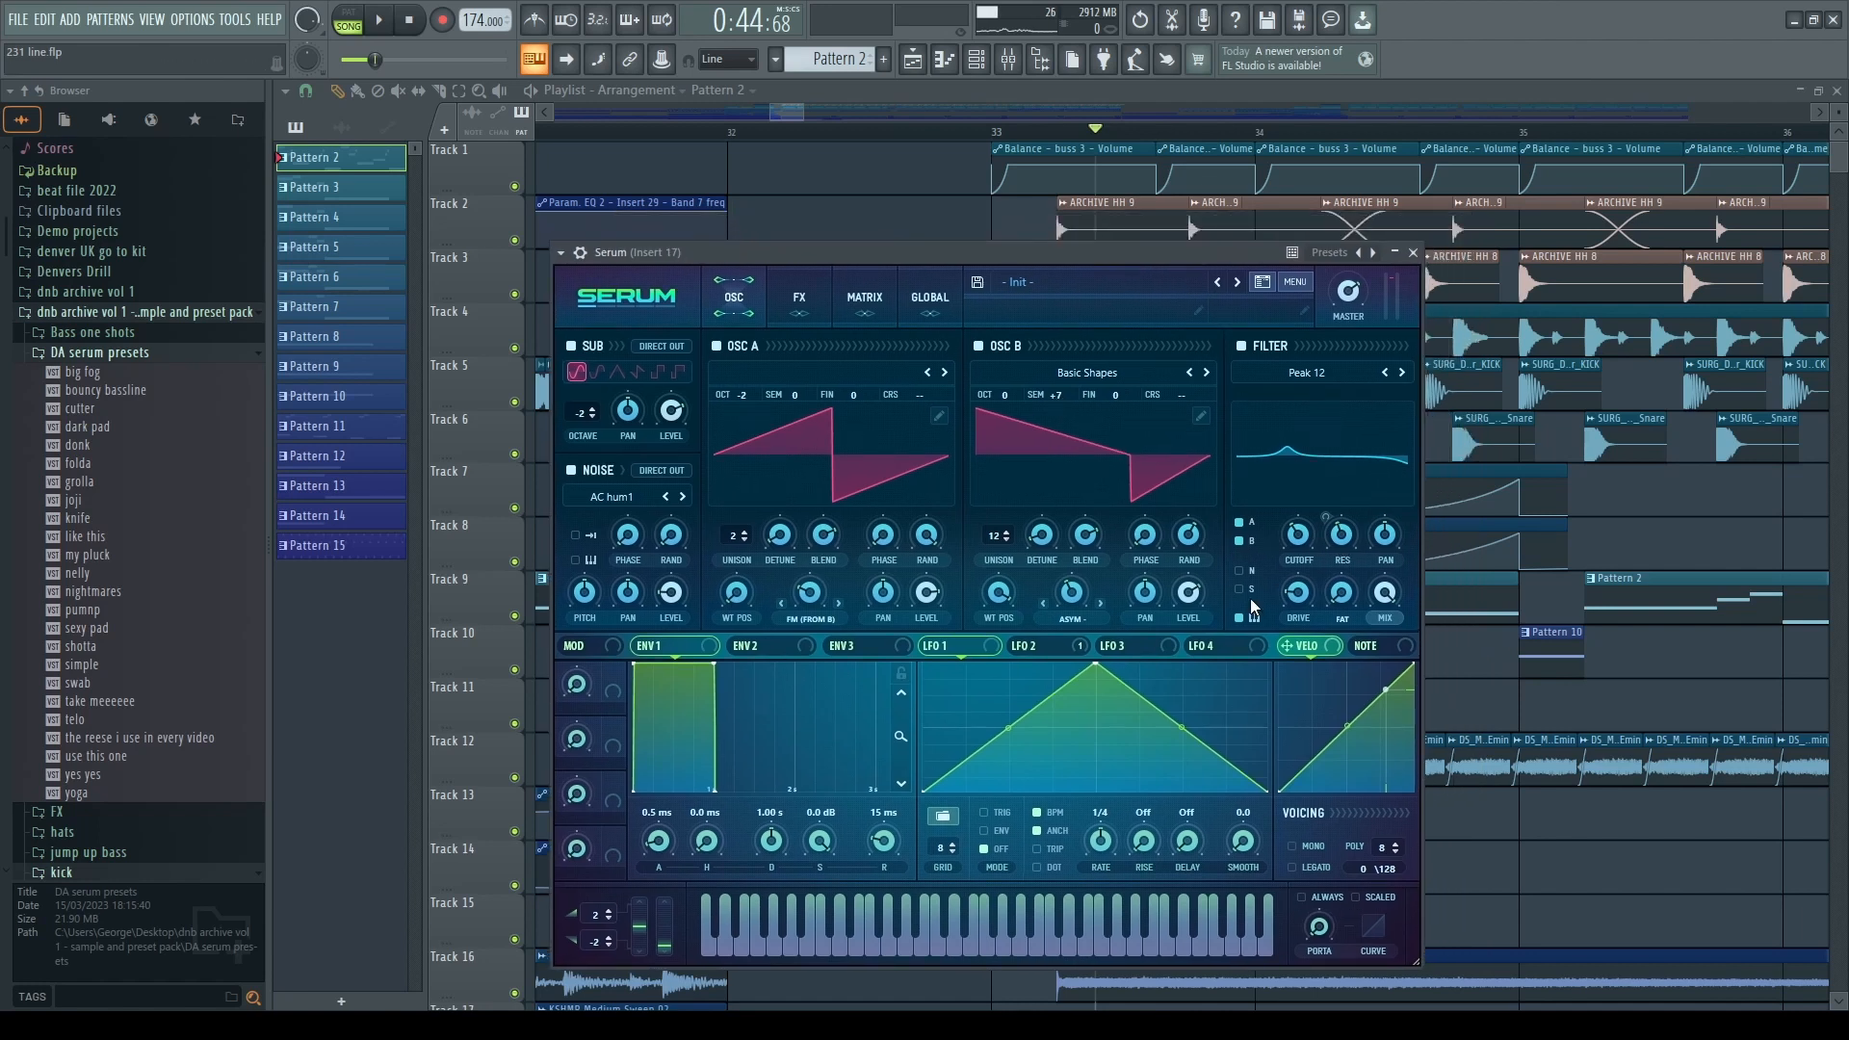
- Show what LFO 2 modulates in the Insert 17 Serum, and play the drop repeatedly while watching the filter cutoff move
left_click(1040, 648)
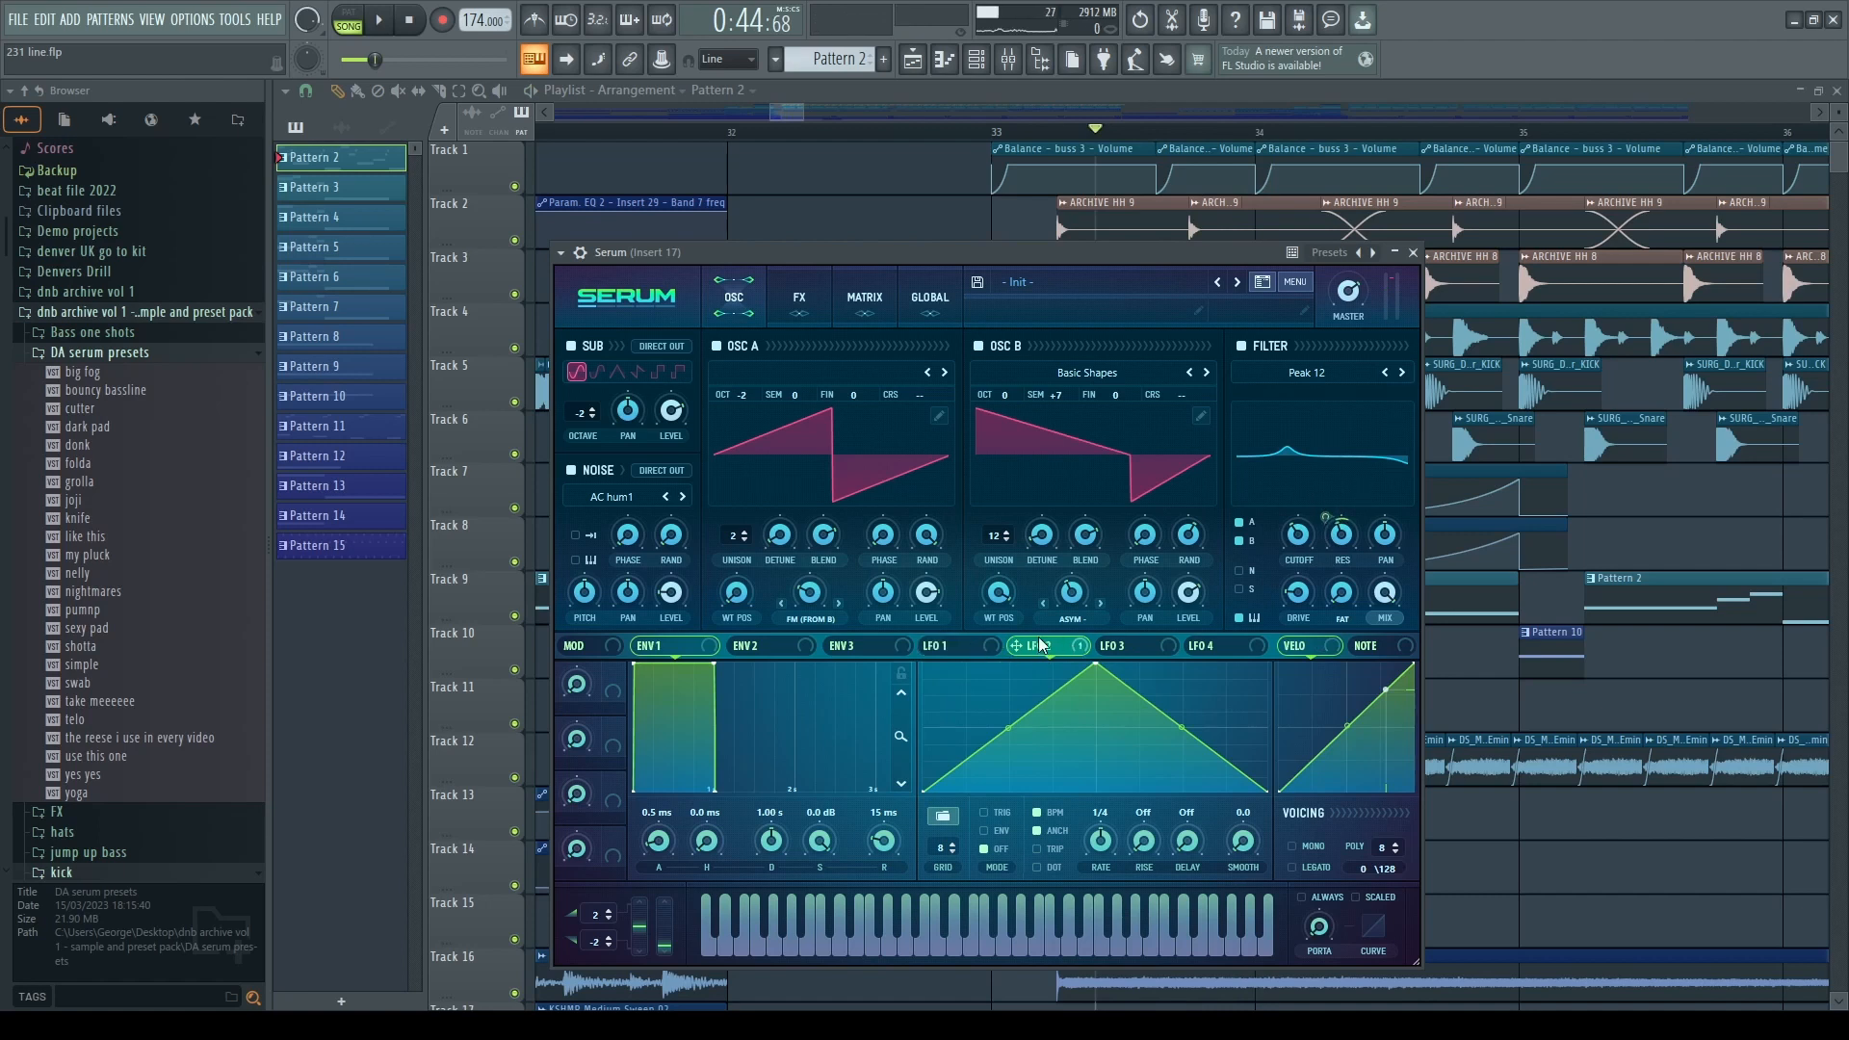
key("space")
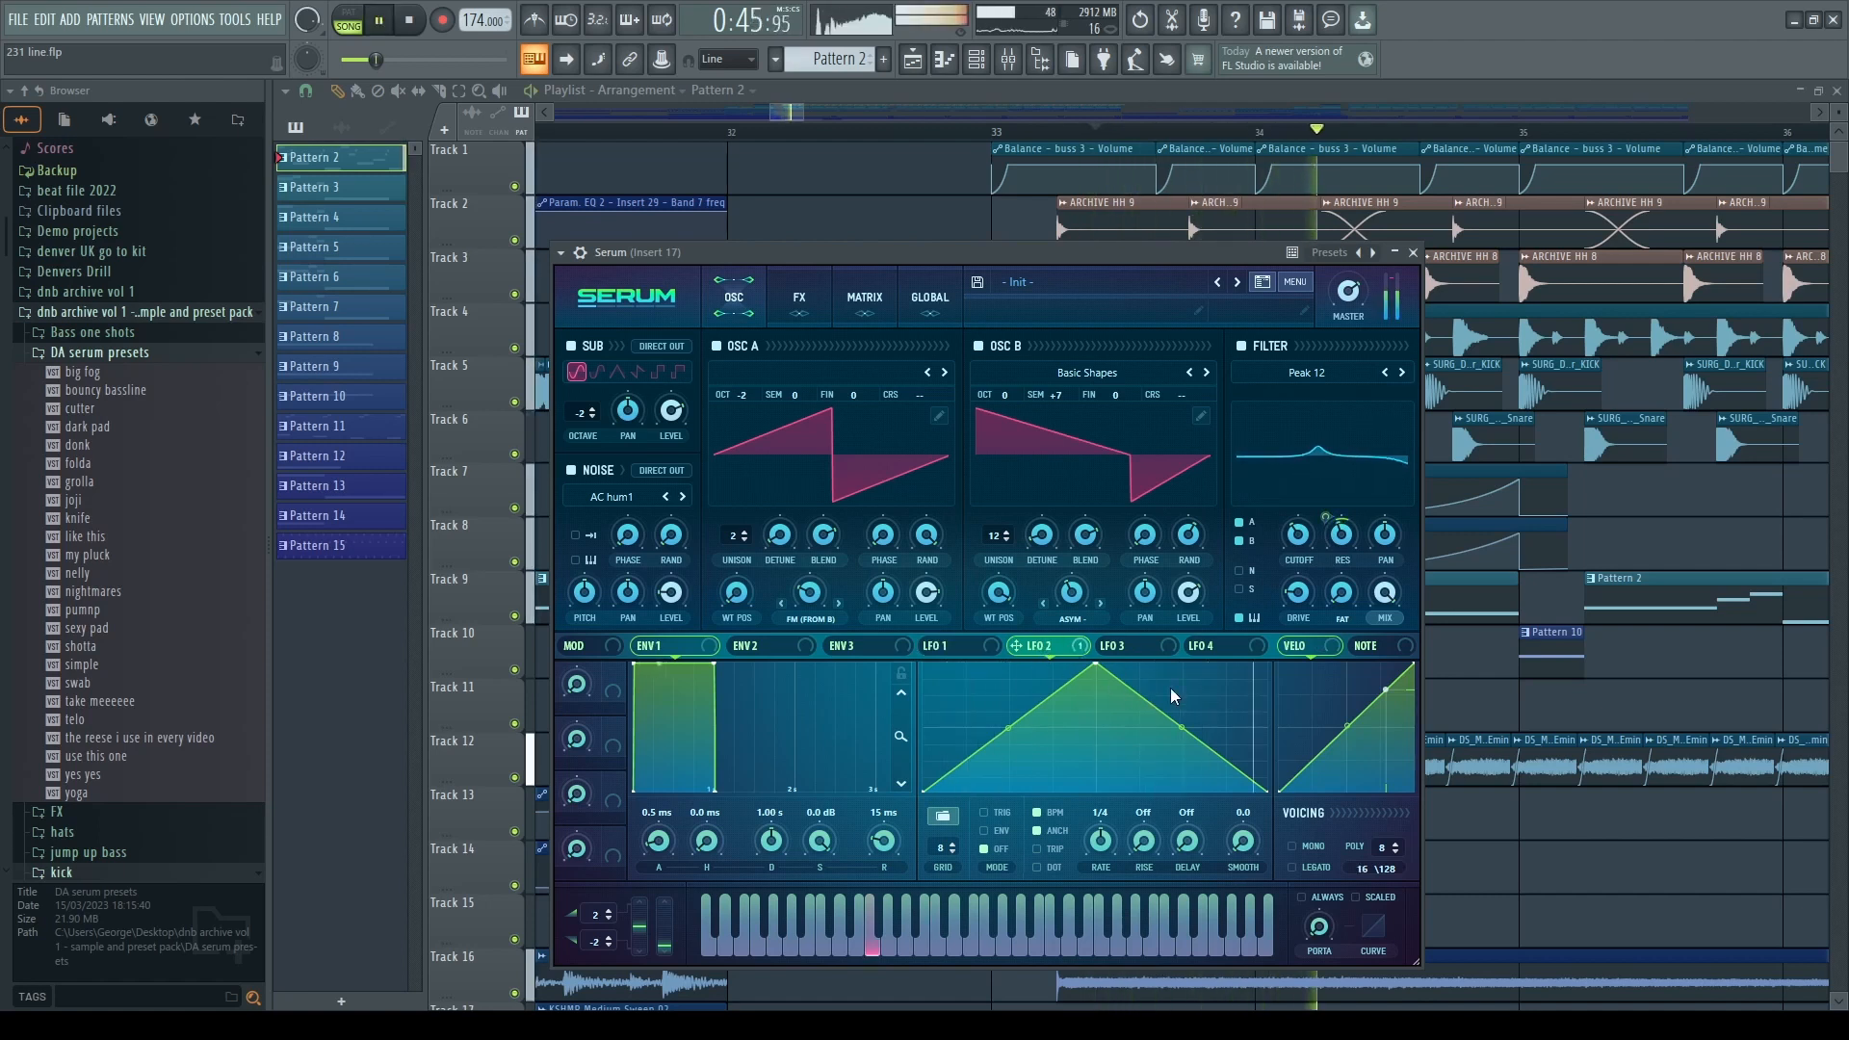
key("space")
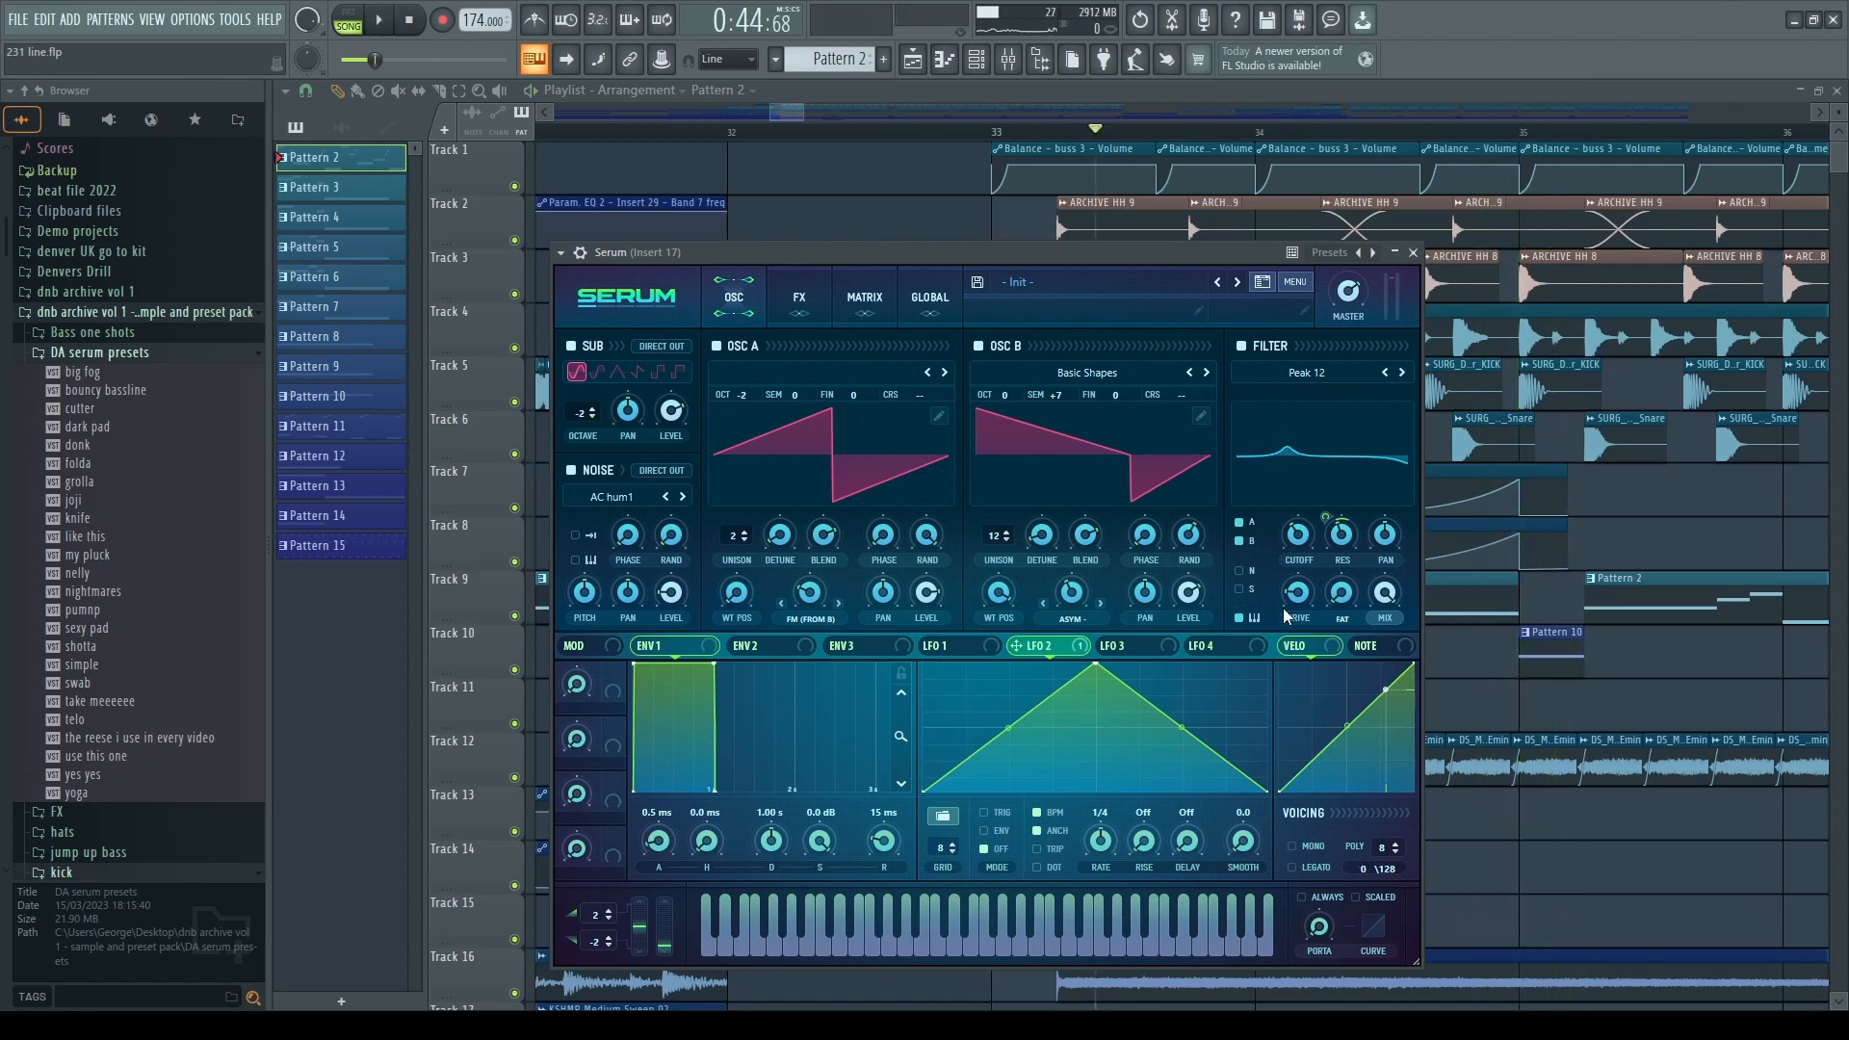
key("space")
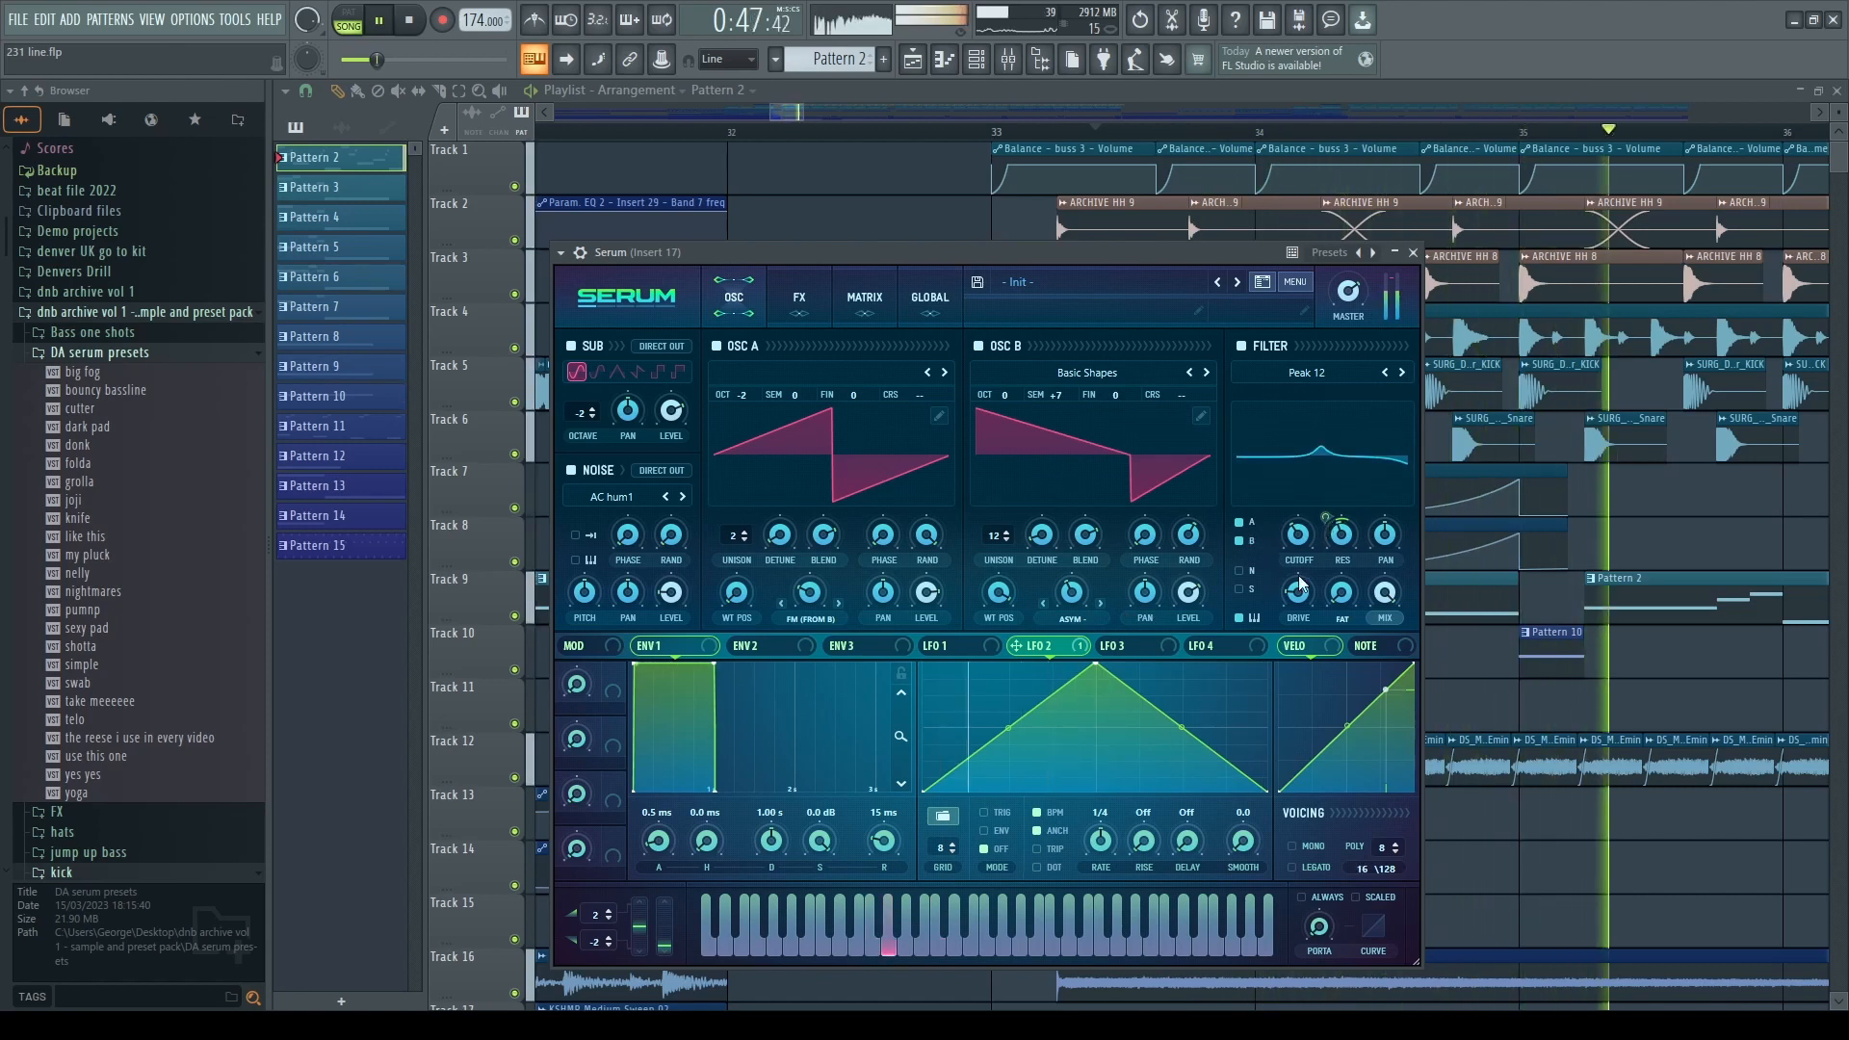
key("space")
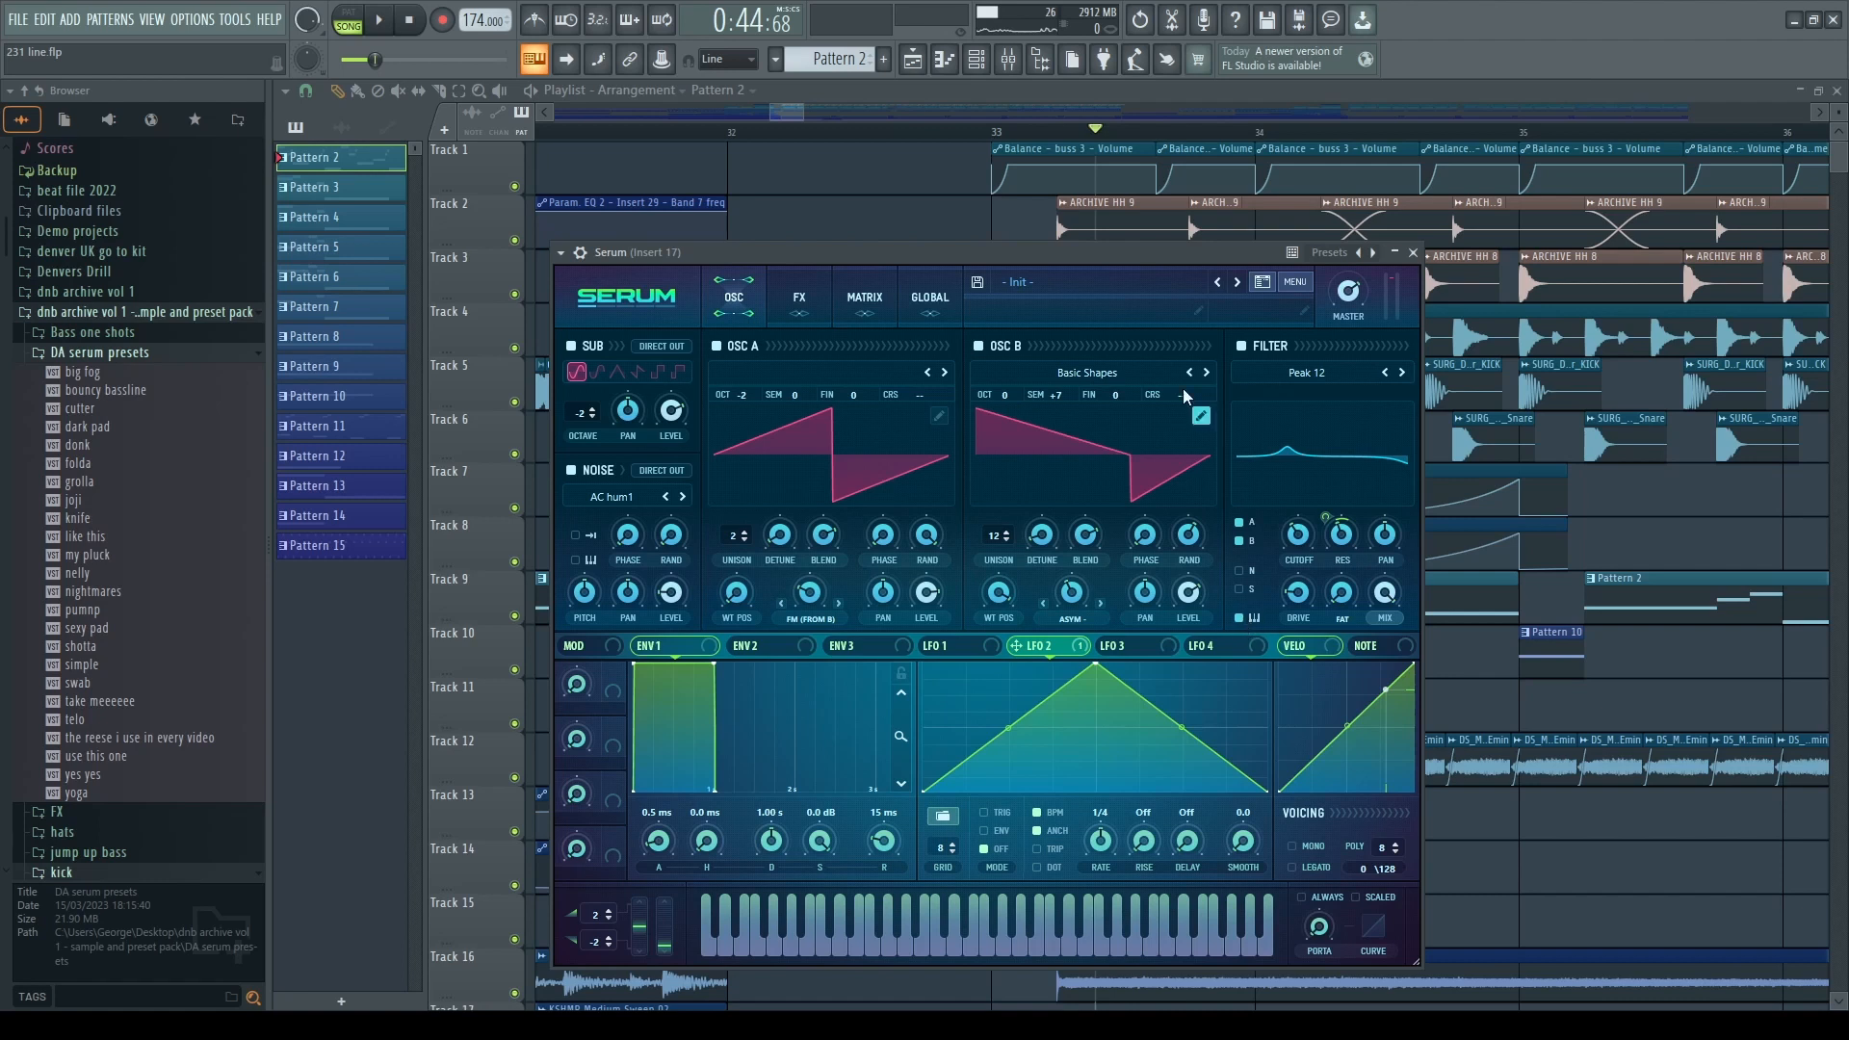
left_click_drag(1003, 252, 1046, 267)
key("space")
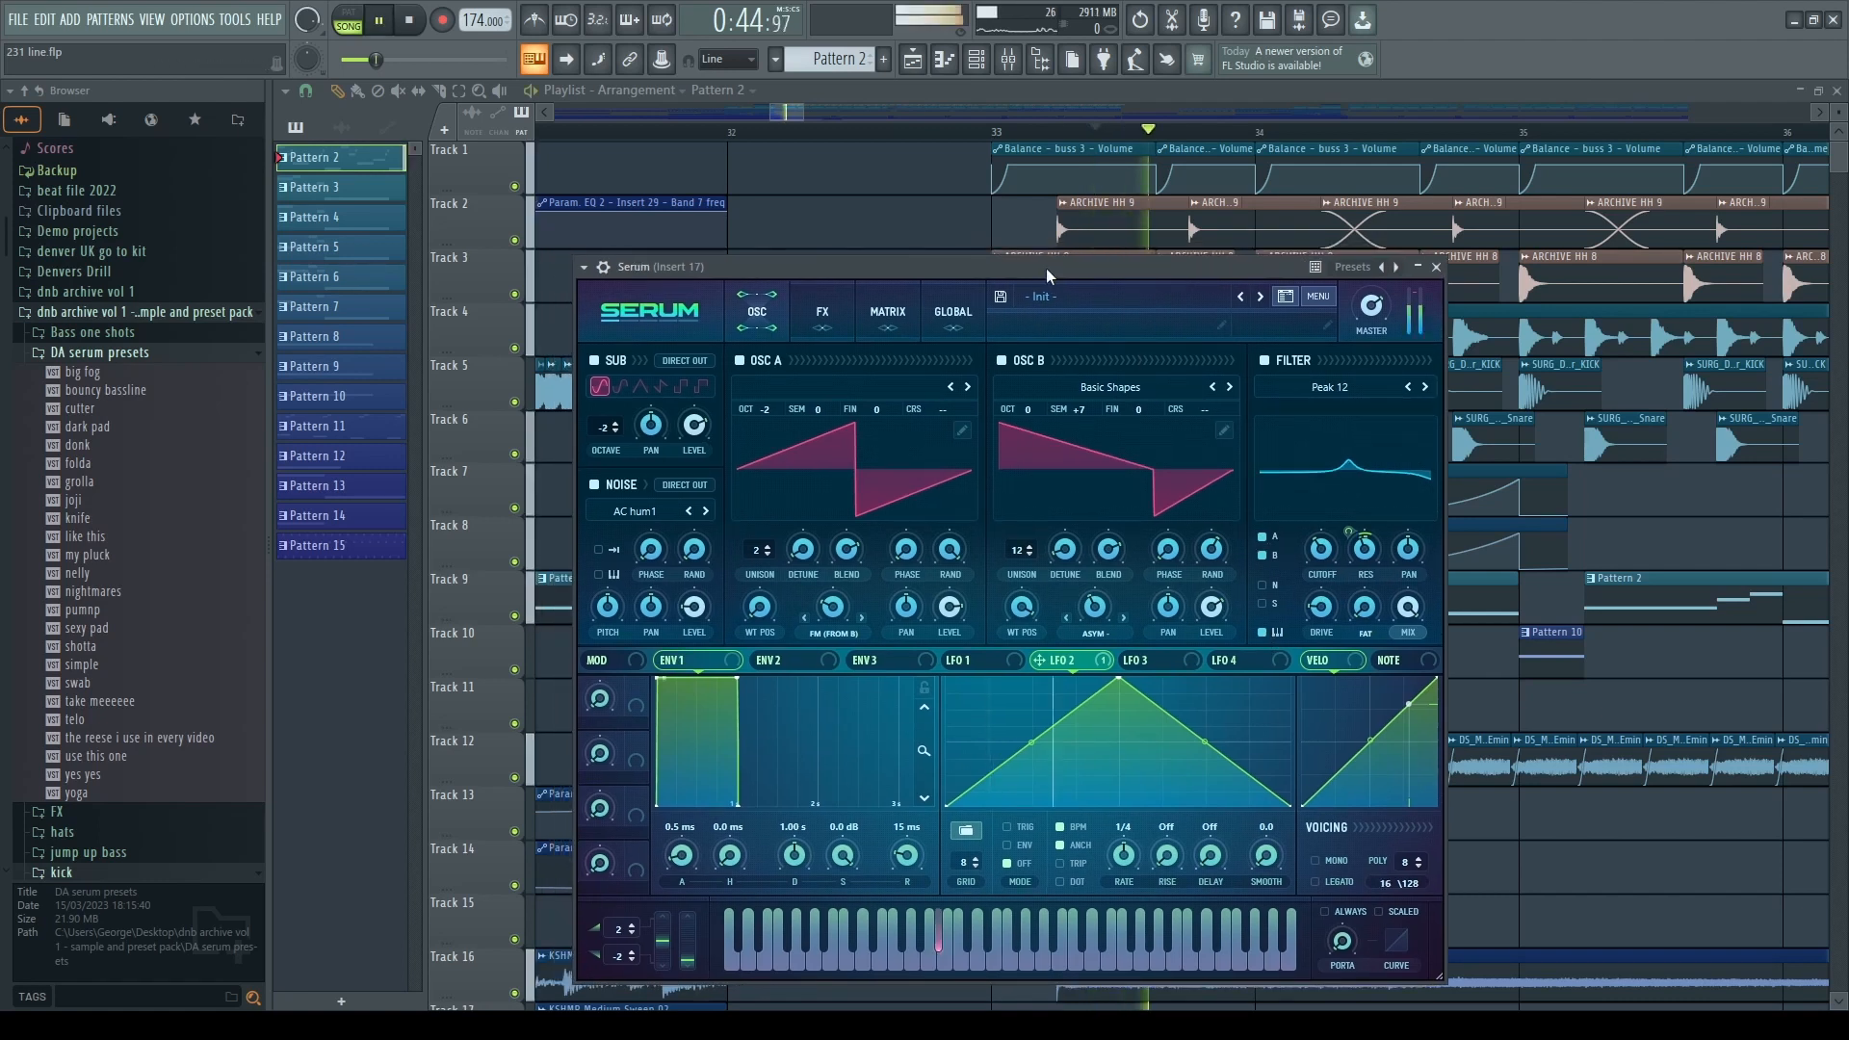
key("space")
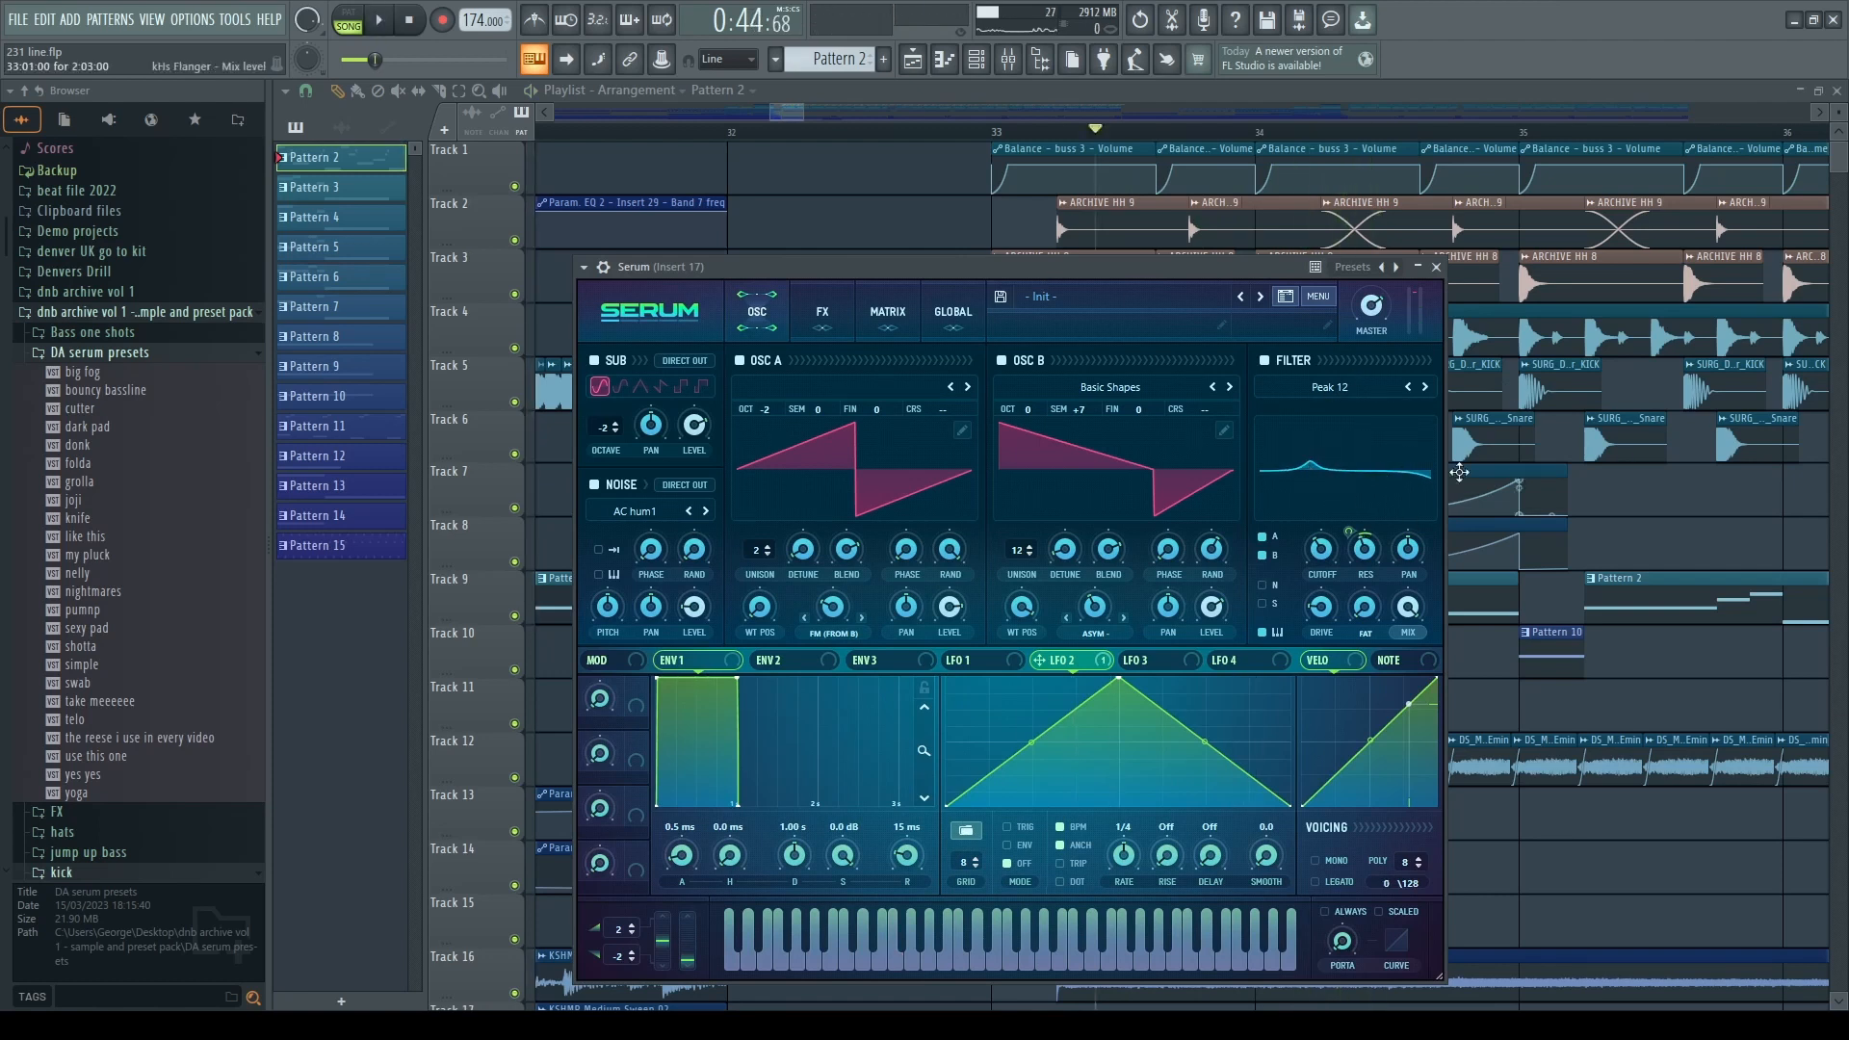
- Review the Hyper/Dimension and Distortion effects of the Insert 17 Serum, return to its oscillators, and close it
left_click_drag(1112, 273, 1227, 334)
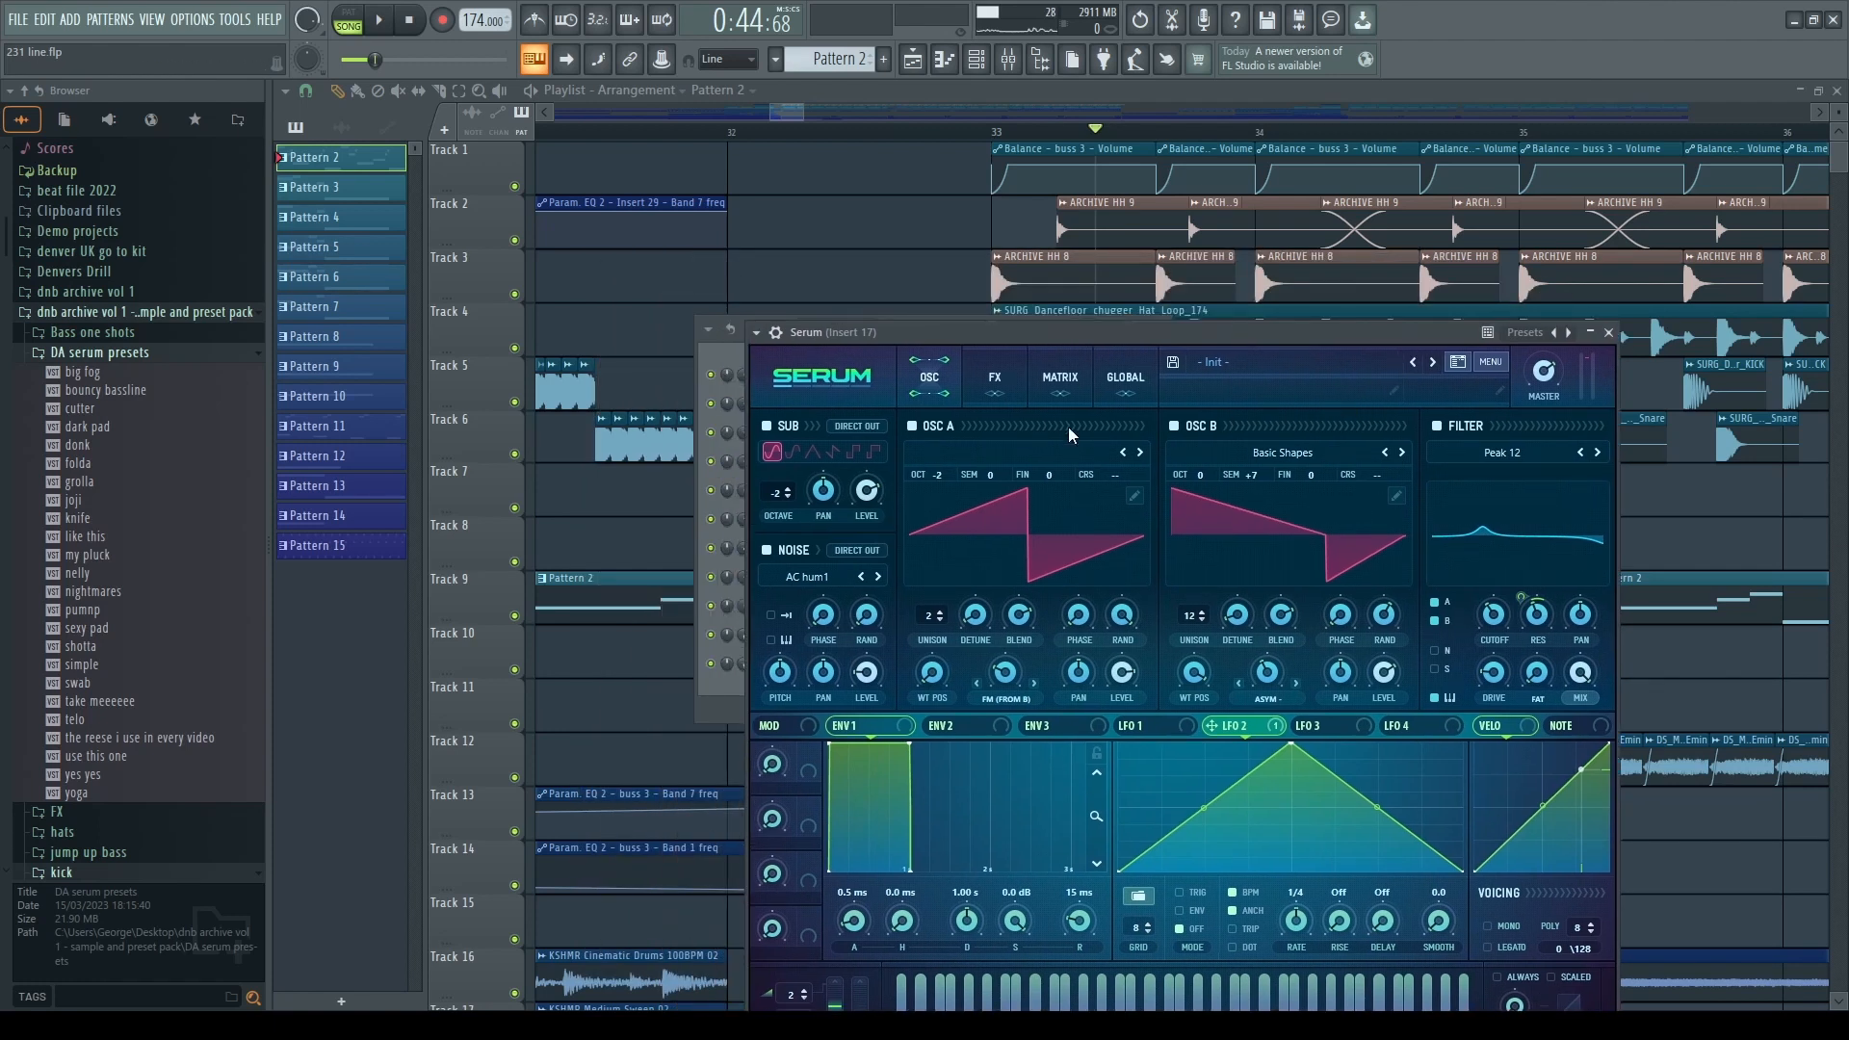
left_click(984, 371)
left_click(946, 380)
left_click(967, 373)
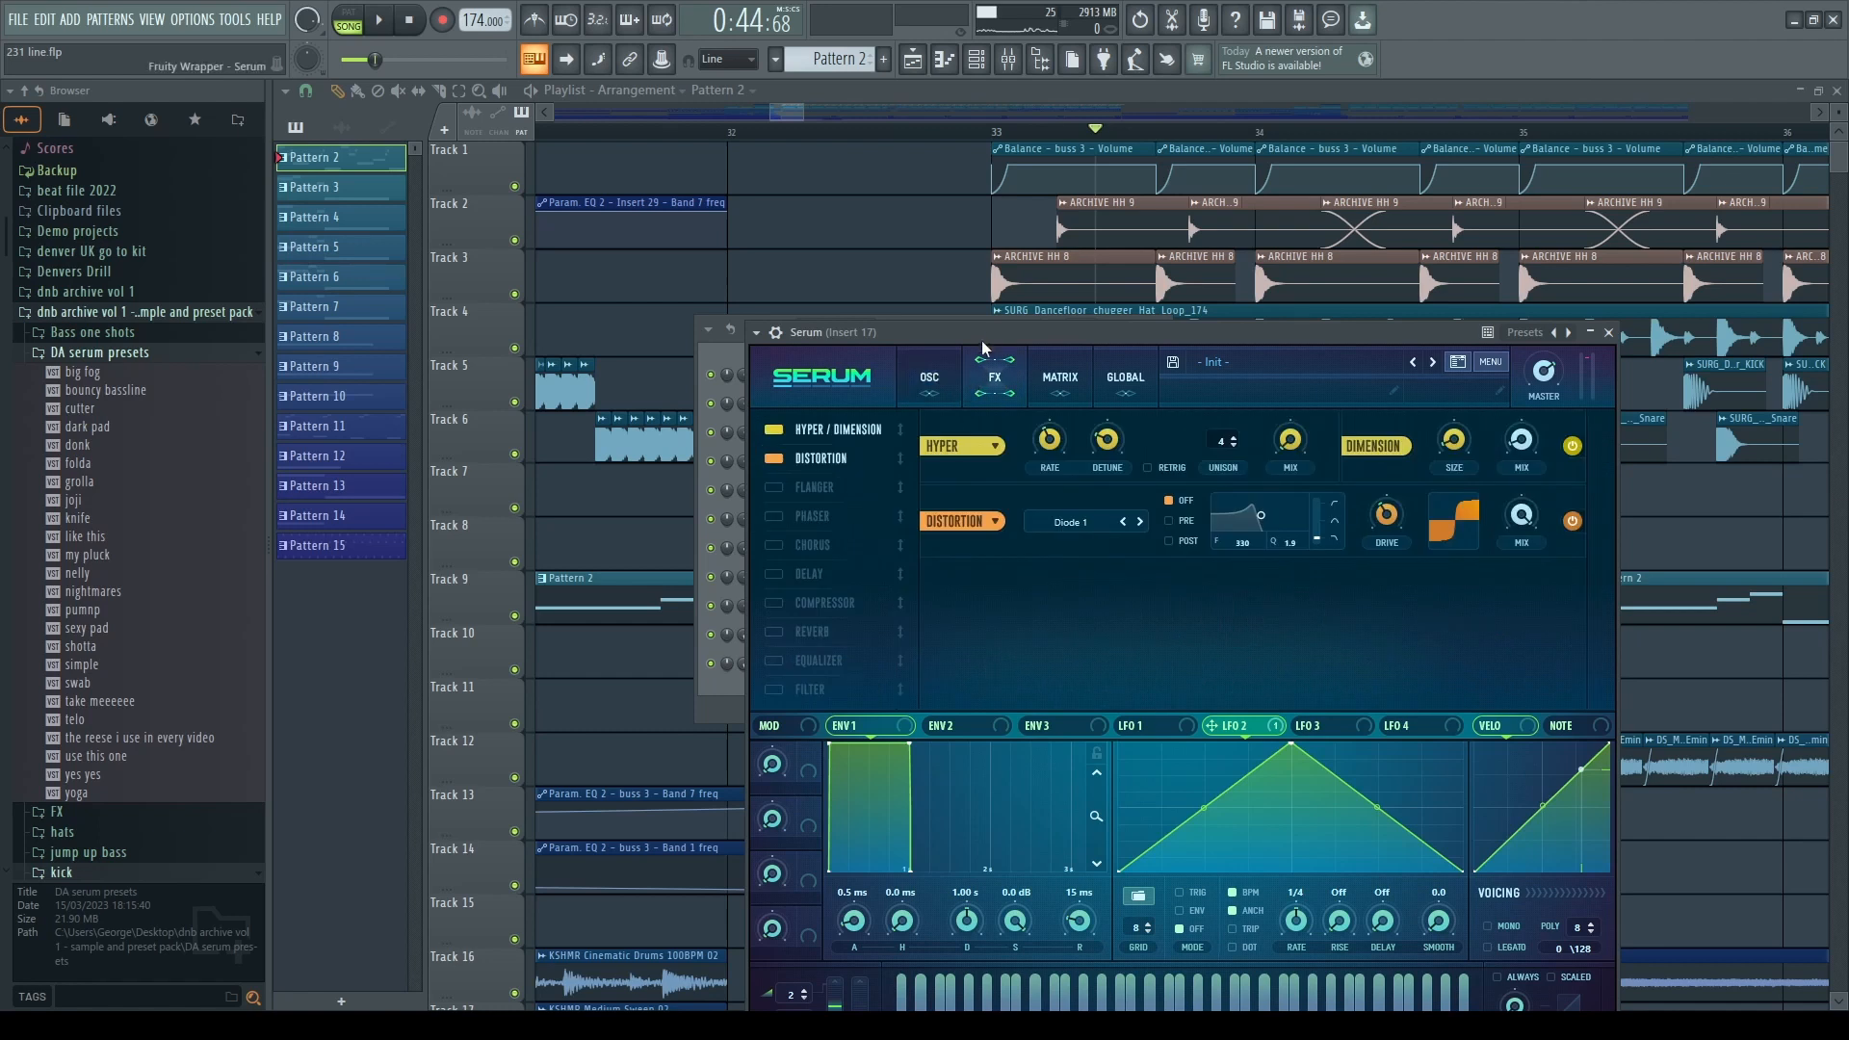
left_click_drag(984, 339, 791, 308)
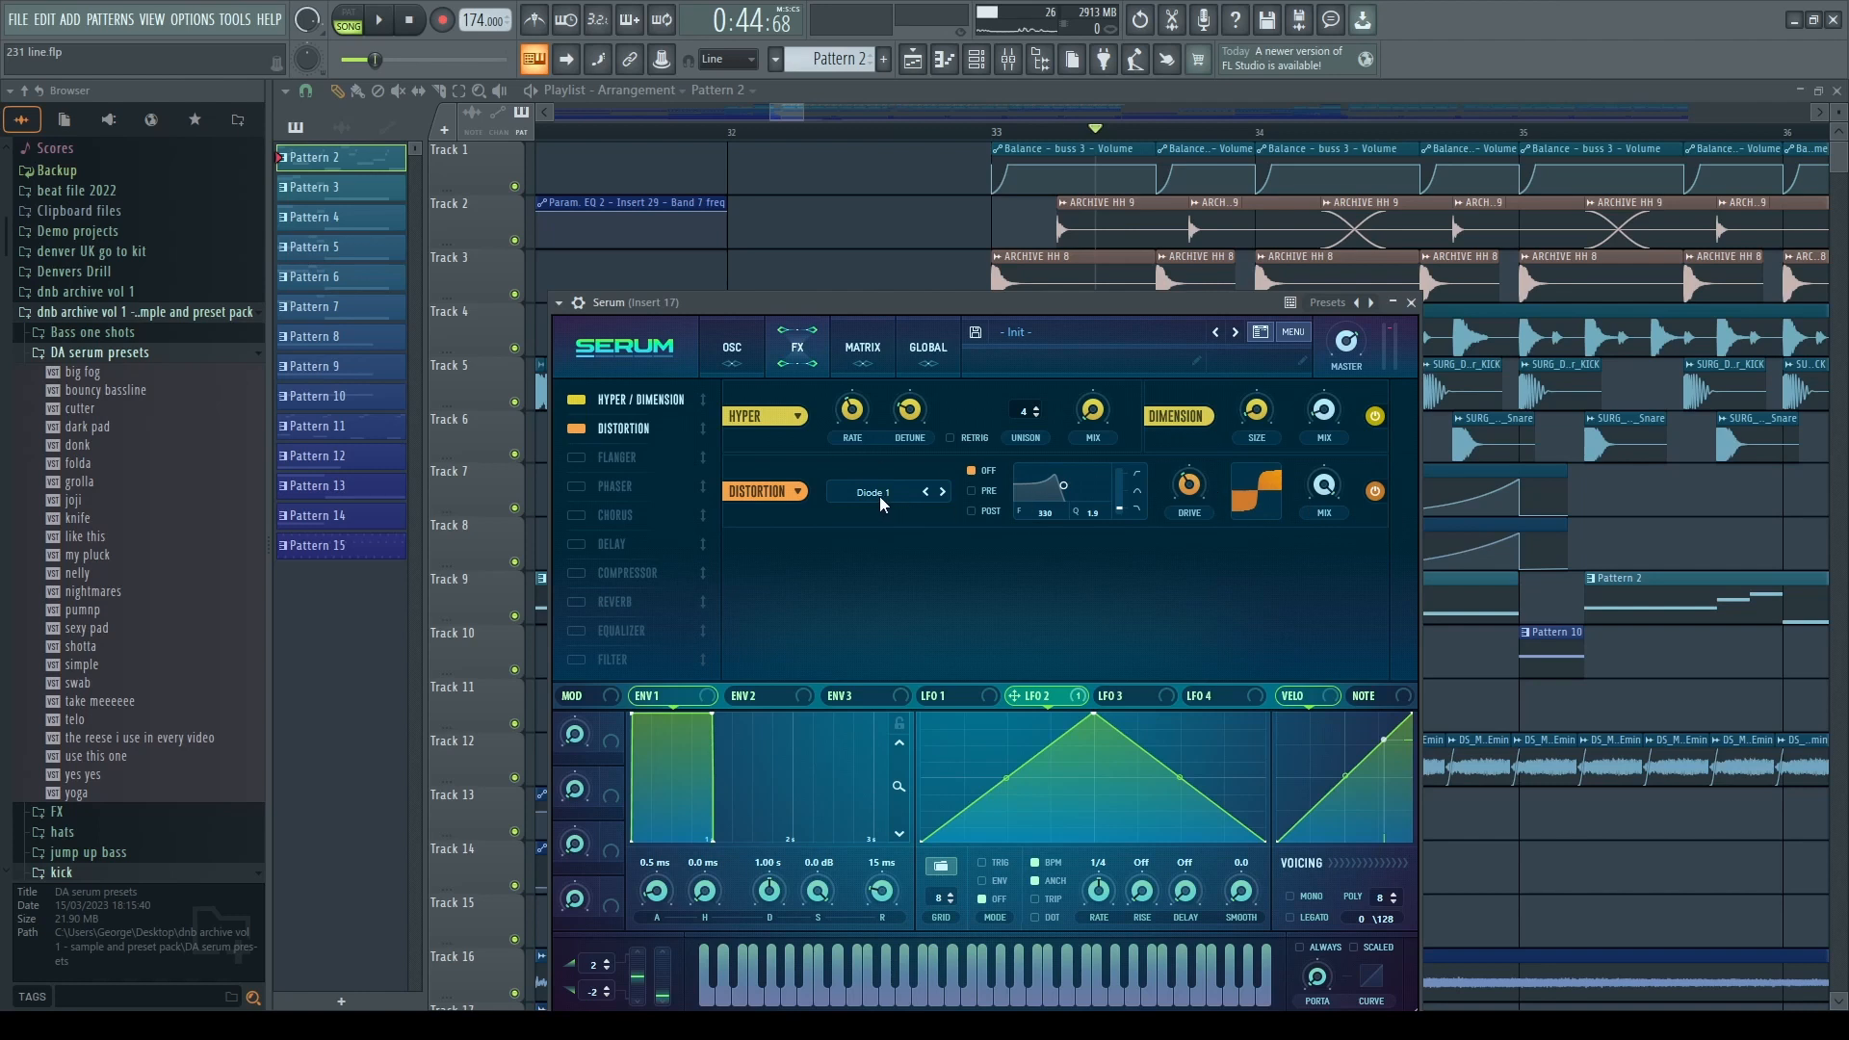
left_click(734, 352)
left_click_drag(665, 303, 788, 320)
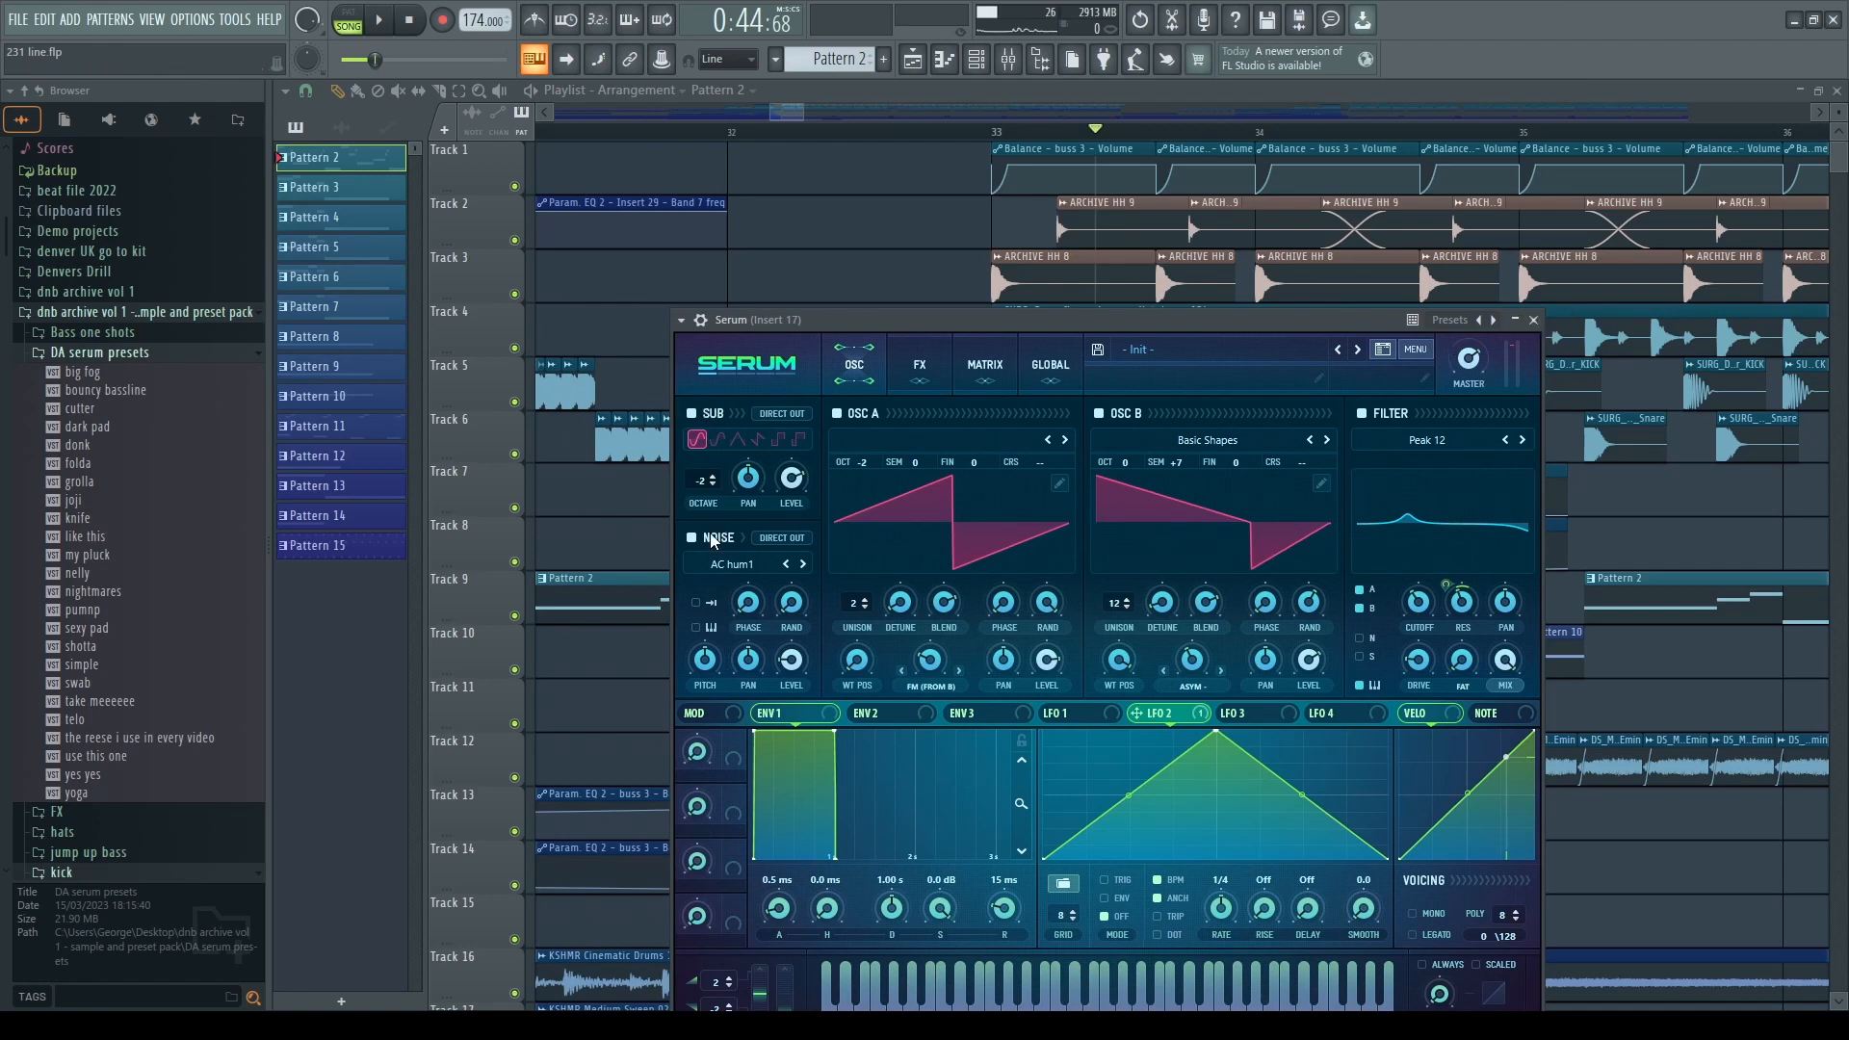
left_click(1535, 320)
- Open the Serum #2 mid bass from the channel rack and play test notes while watching its Peak 12 filter
left_click(890, 519)
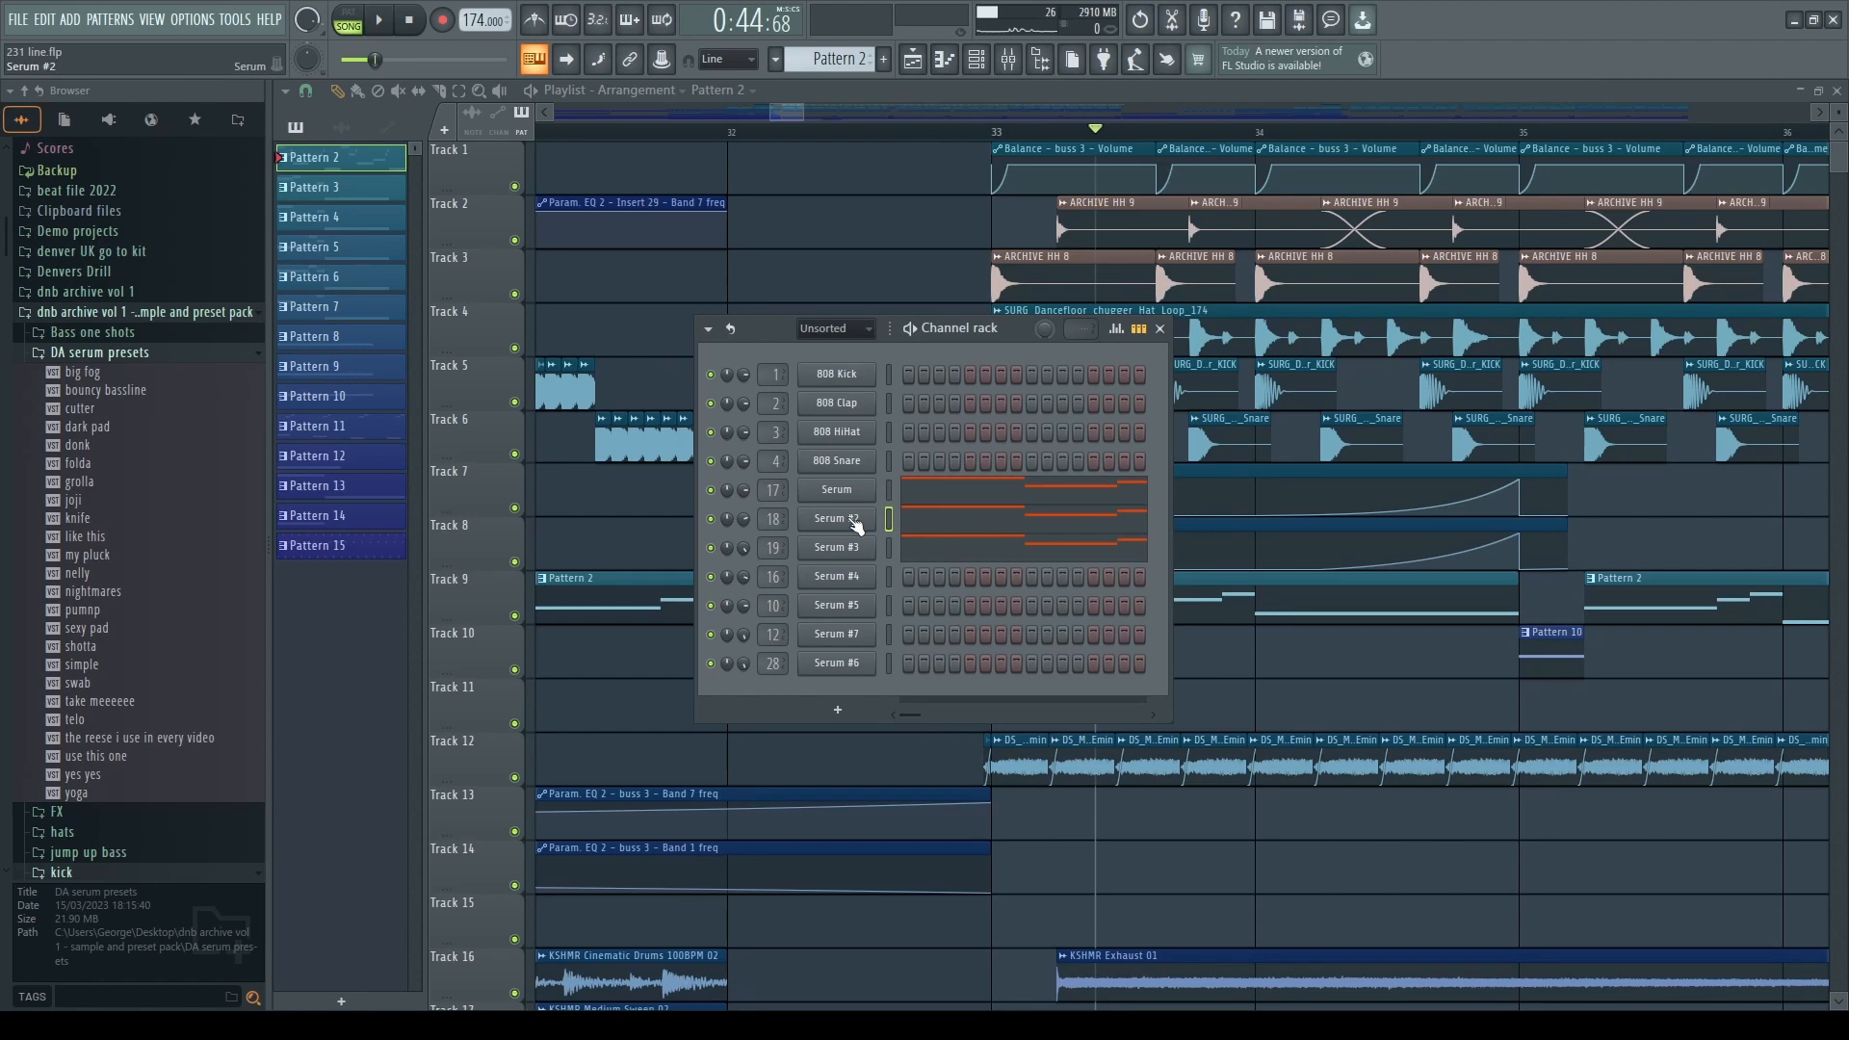
left_click(850, 519)
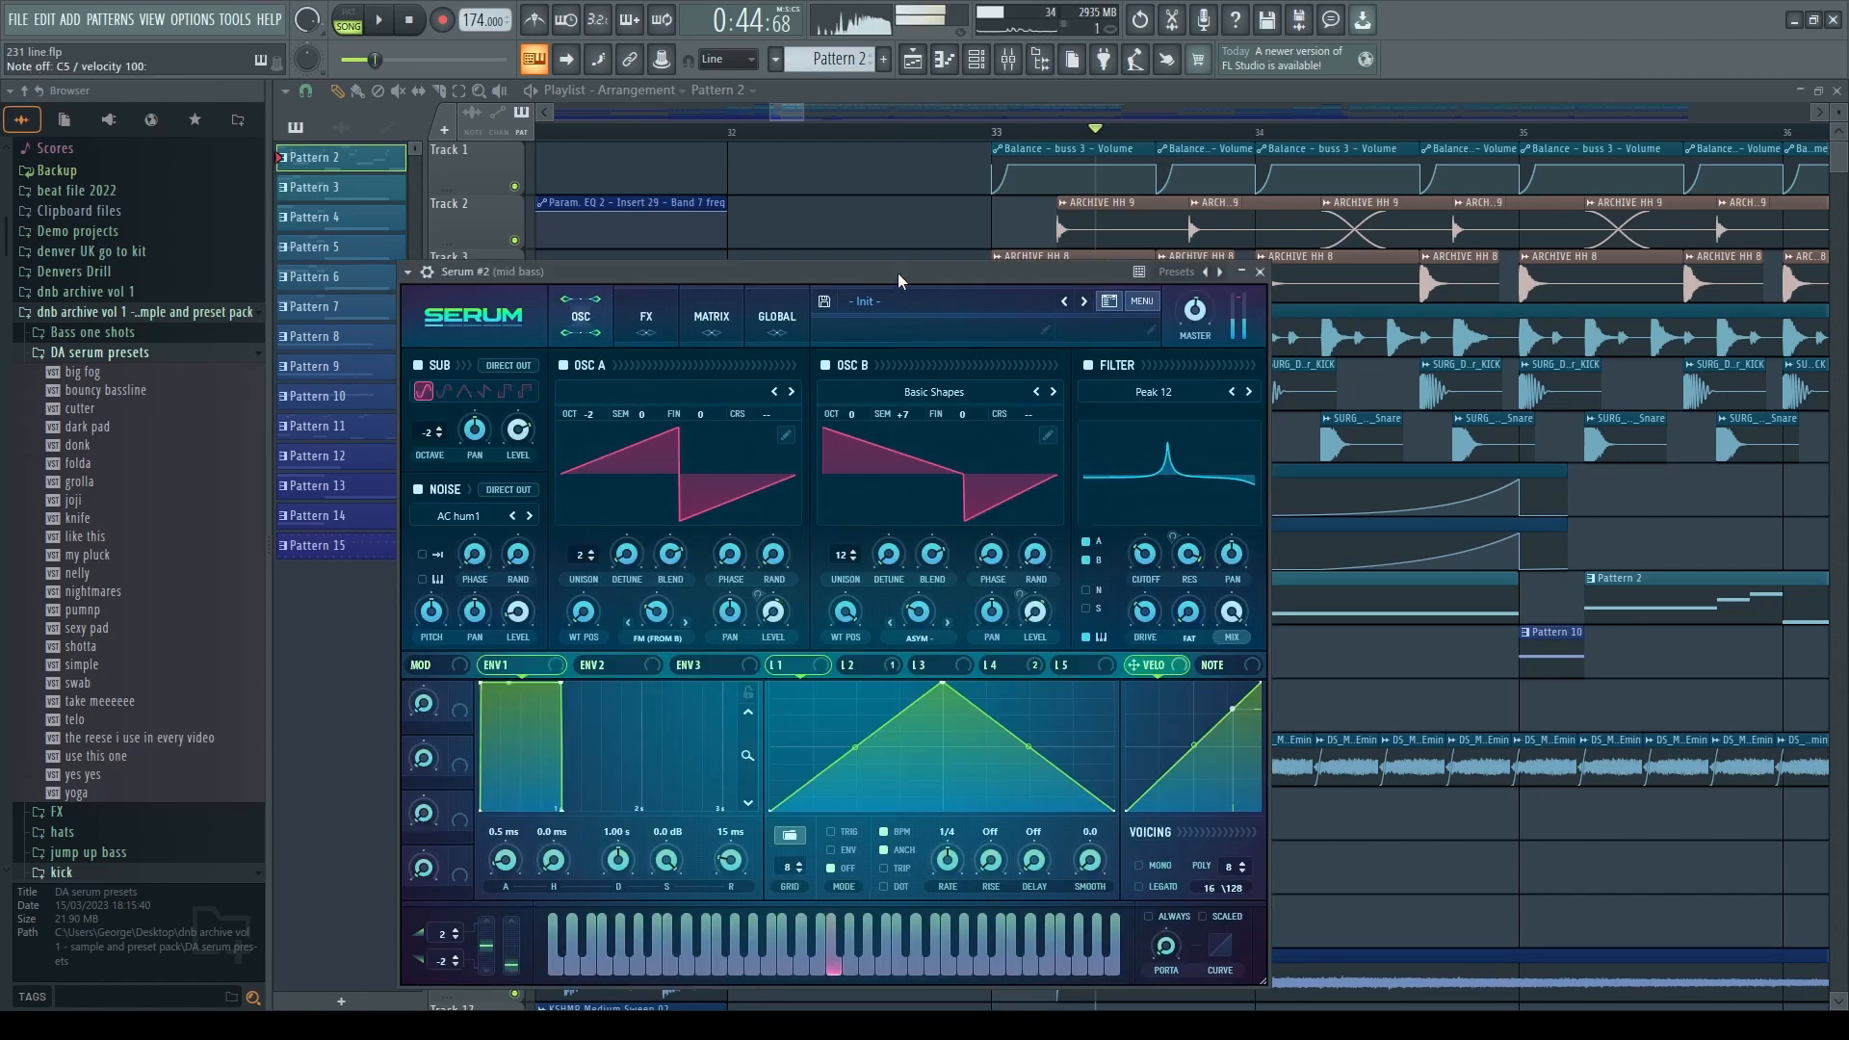
left_click_drag(920, 272, 1204, 315)
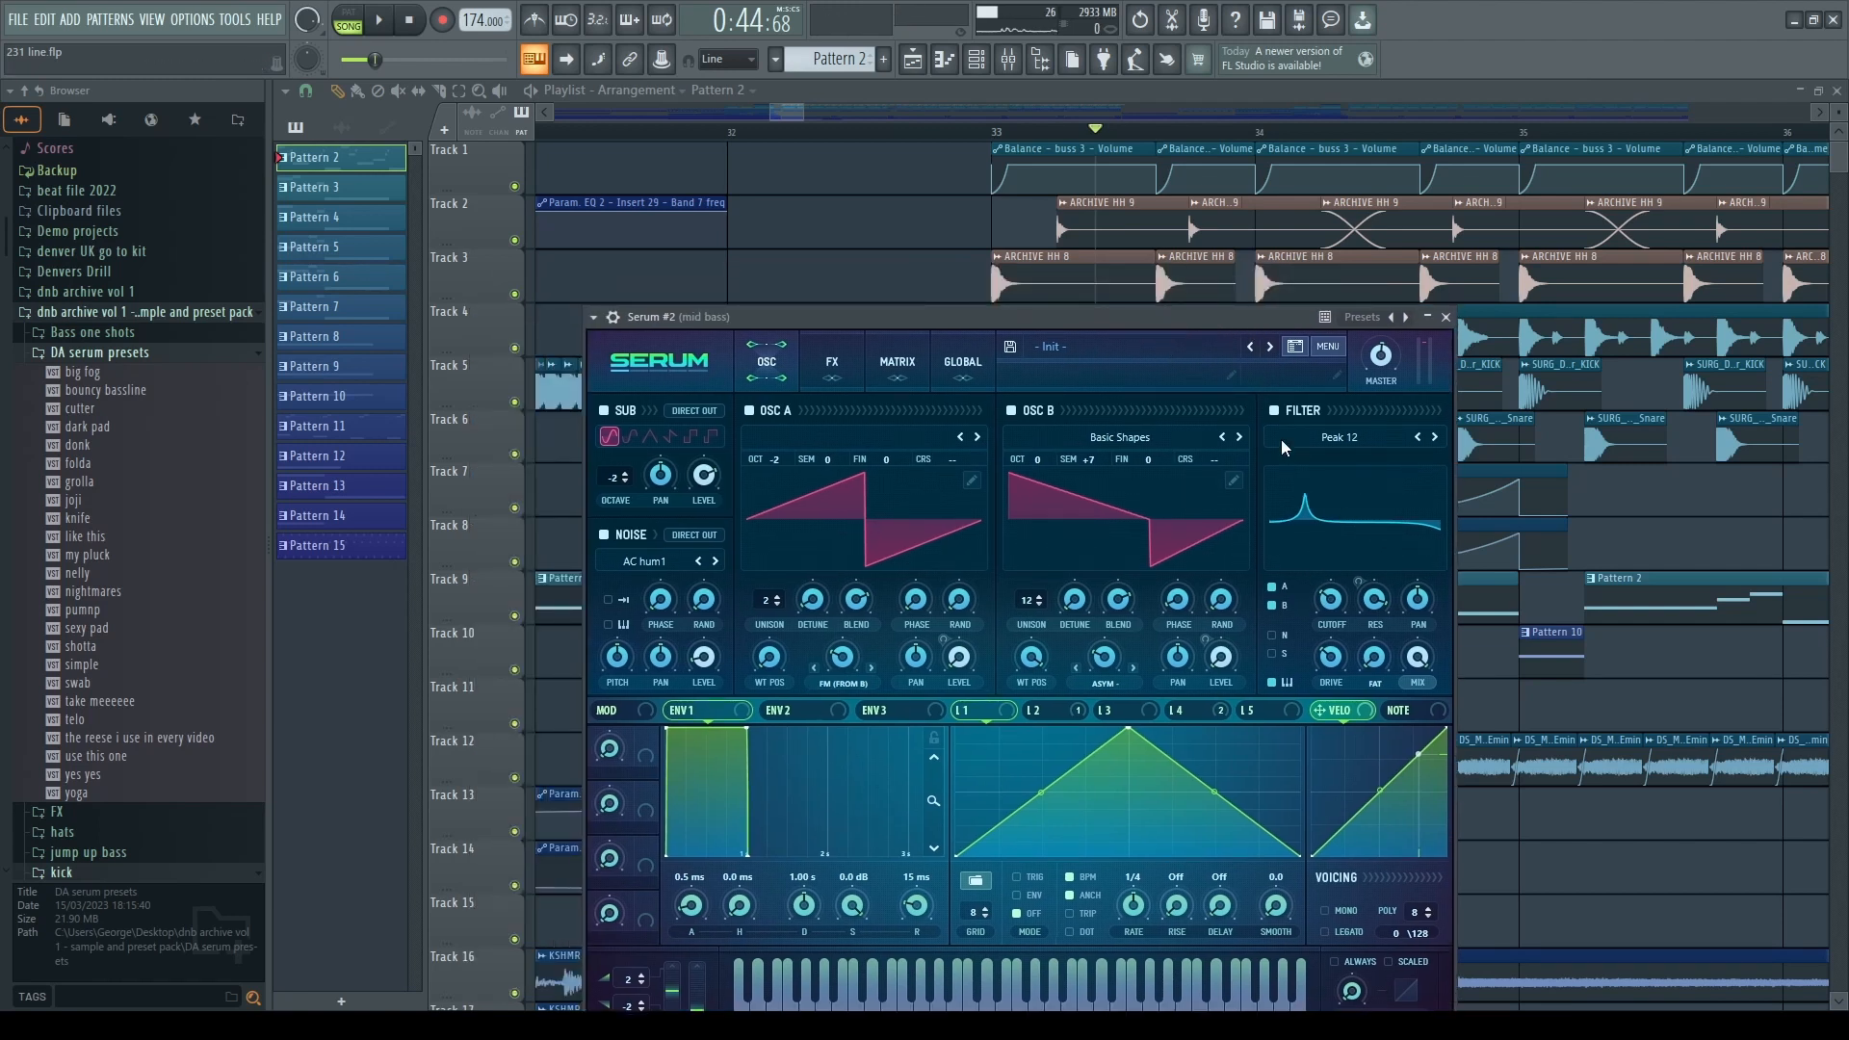
left_click_drag(1206, 318, 1192, 270)
key("d")
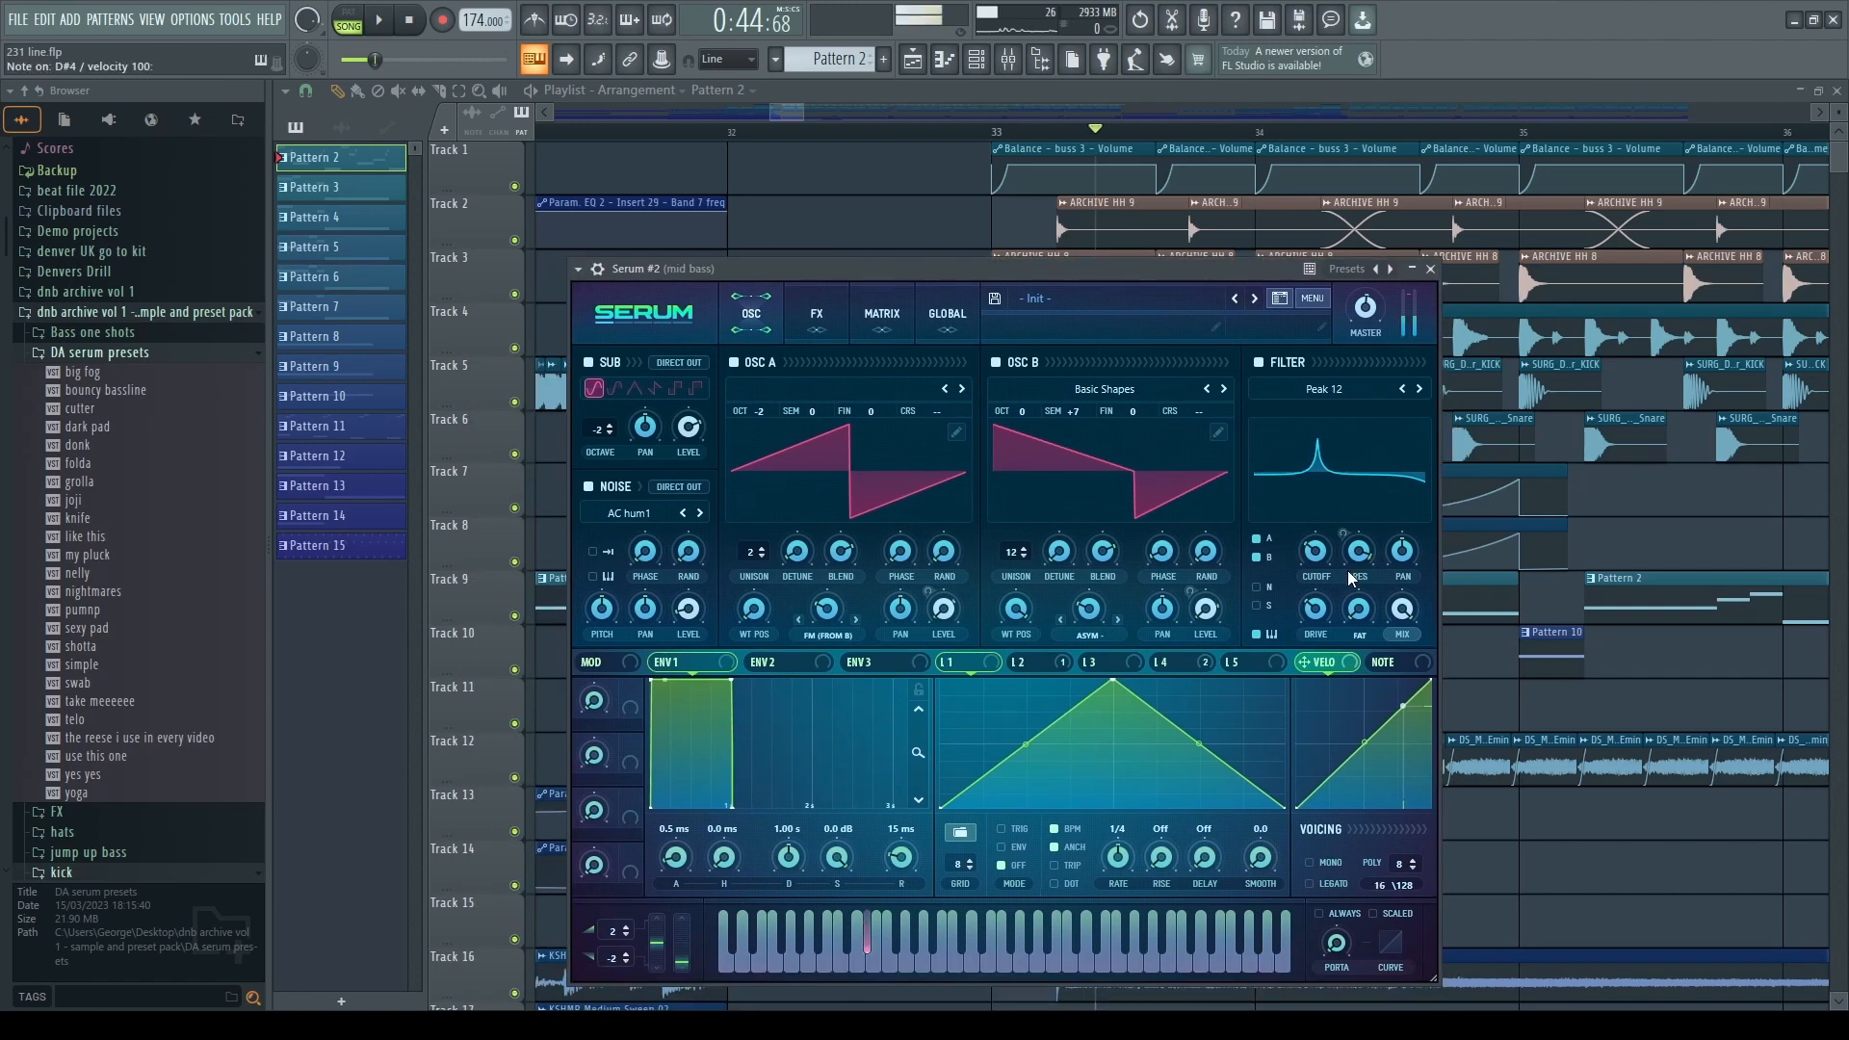
key("g")
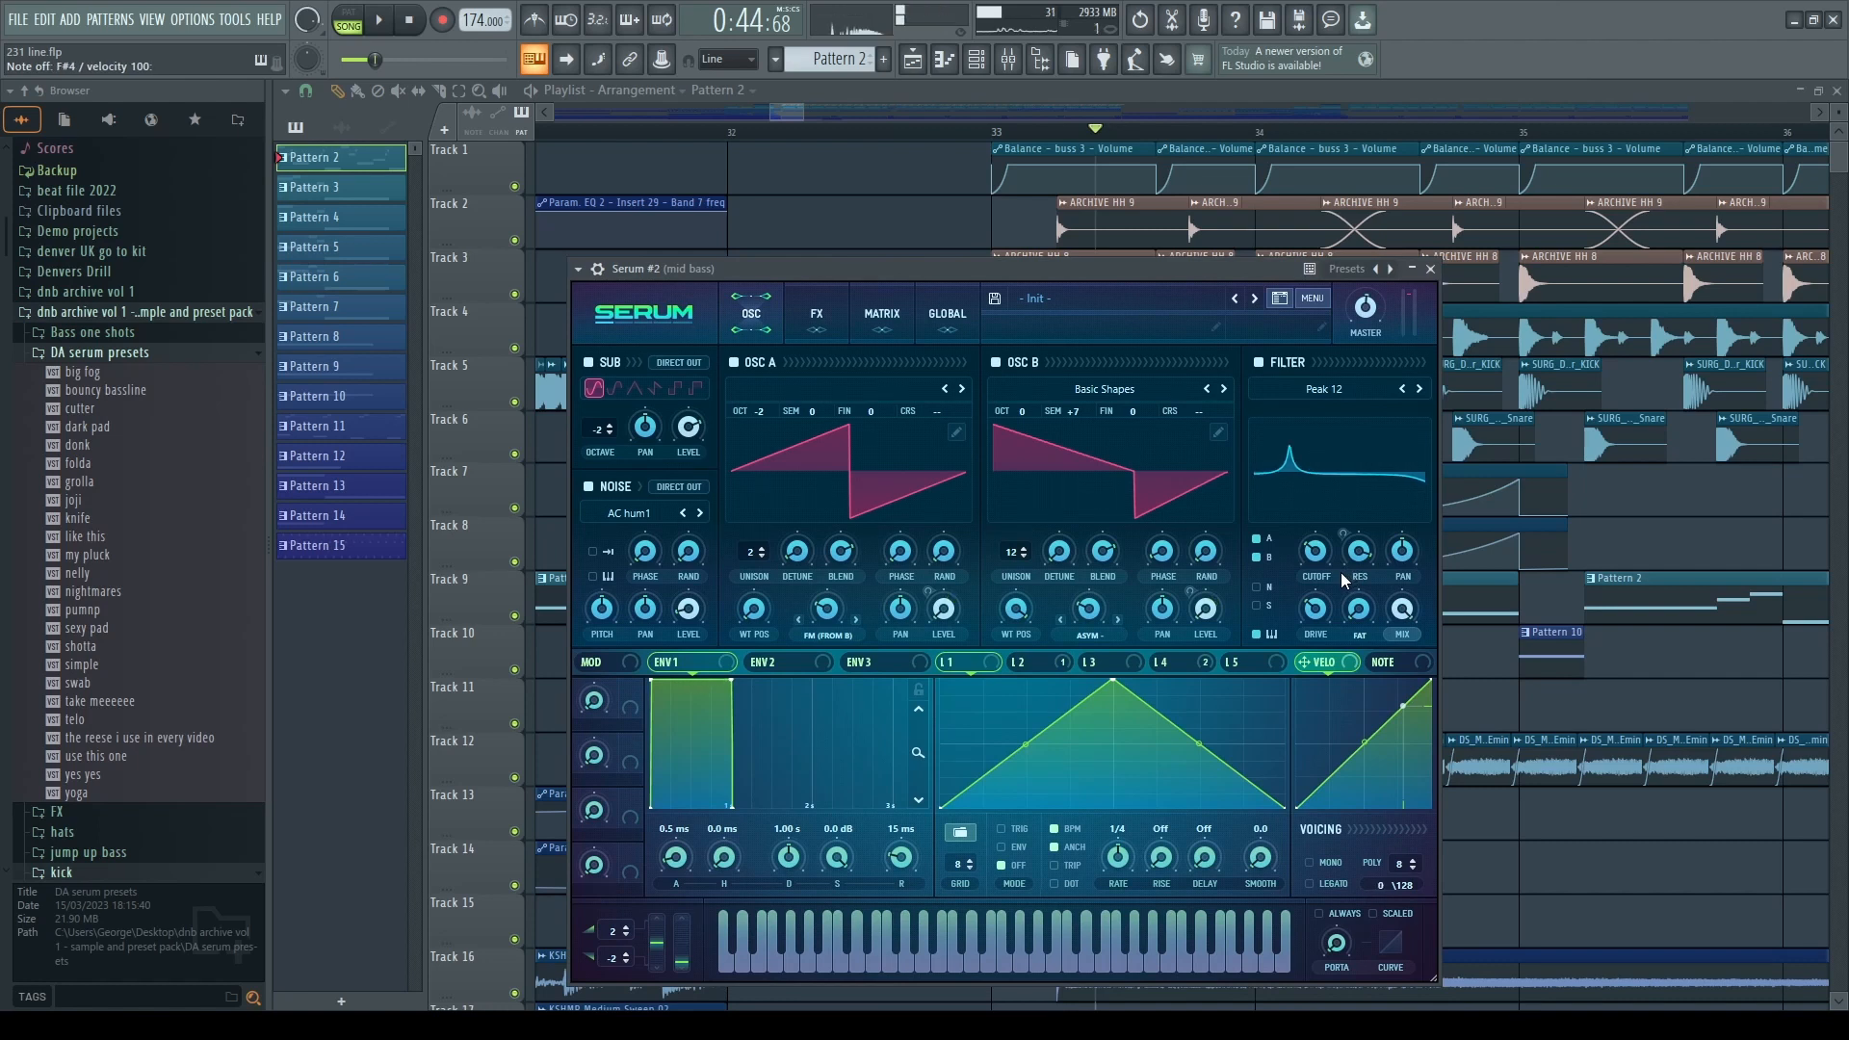
key("s")
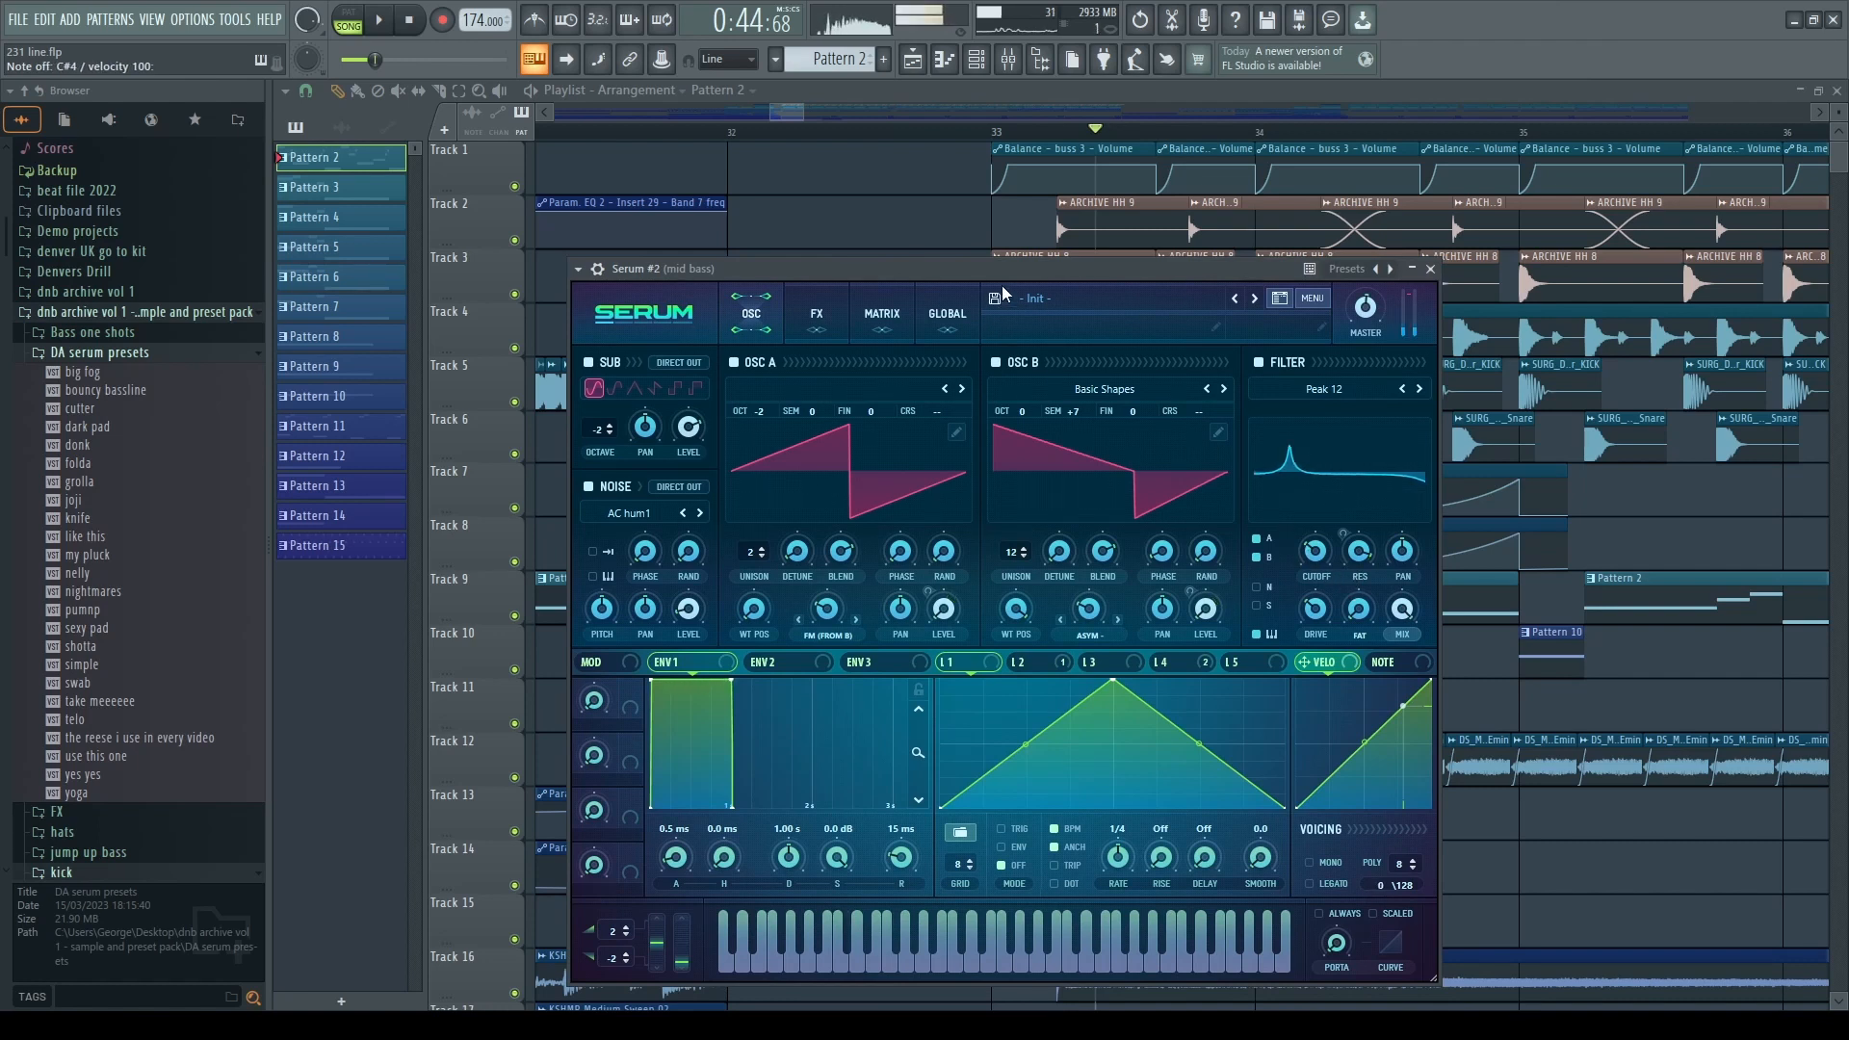
- Check the Serum #2 effects page, return to its oscillators for a test note, and close the mid bass
left_click_drag(1002, 269, 1132, 283)
left_click(936, 331)
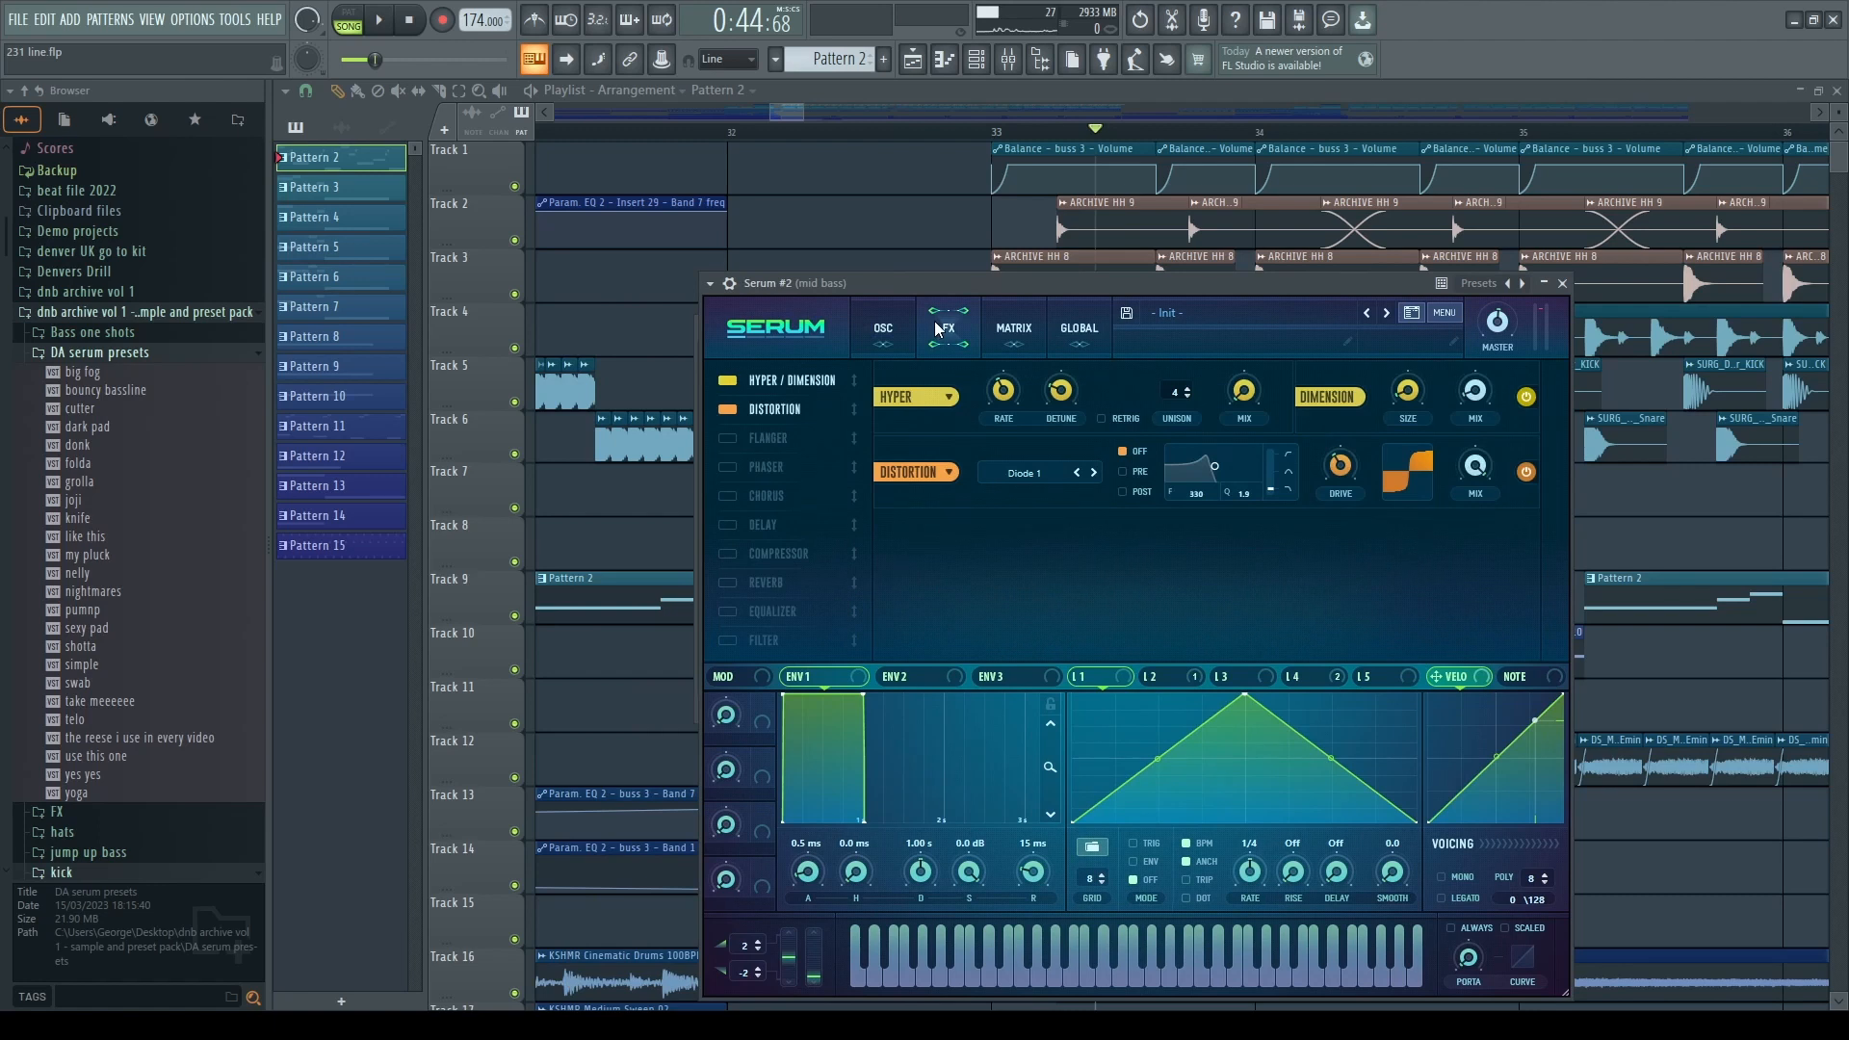
left_click(893, 334)
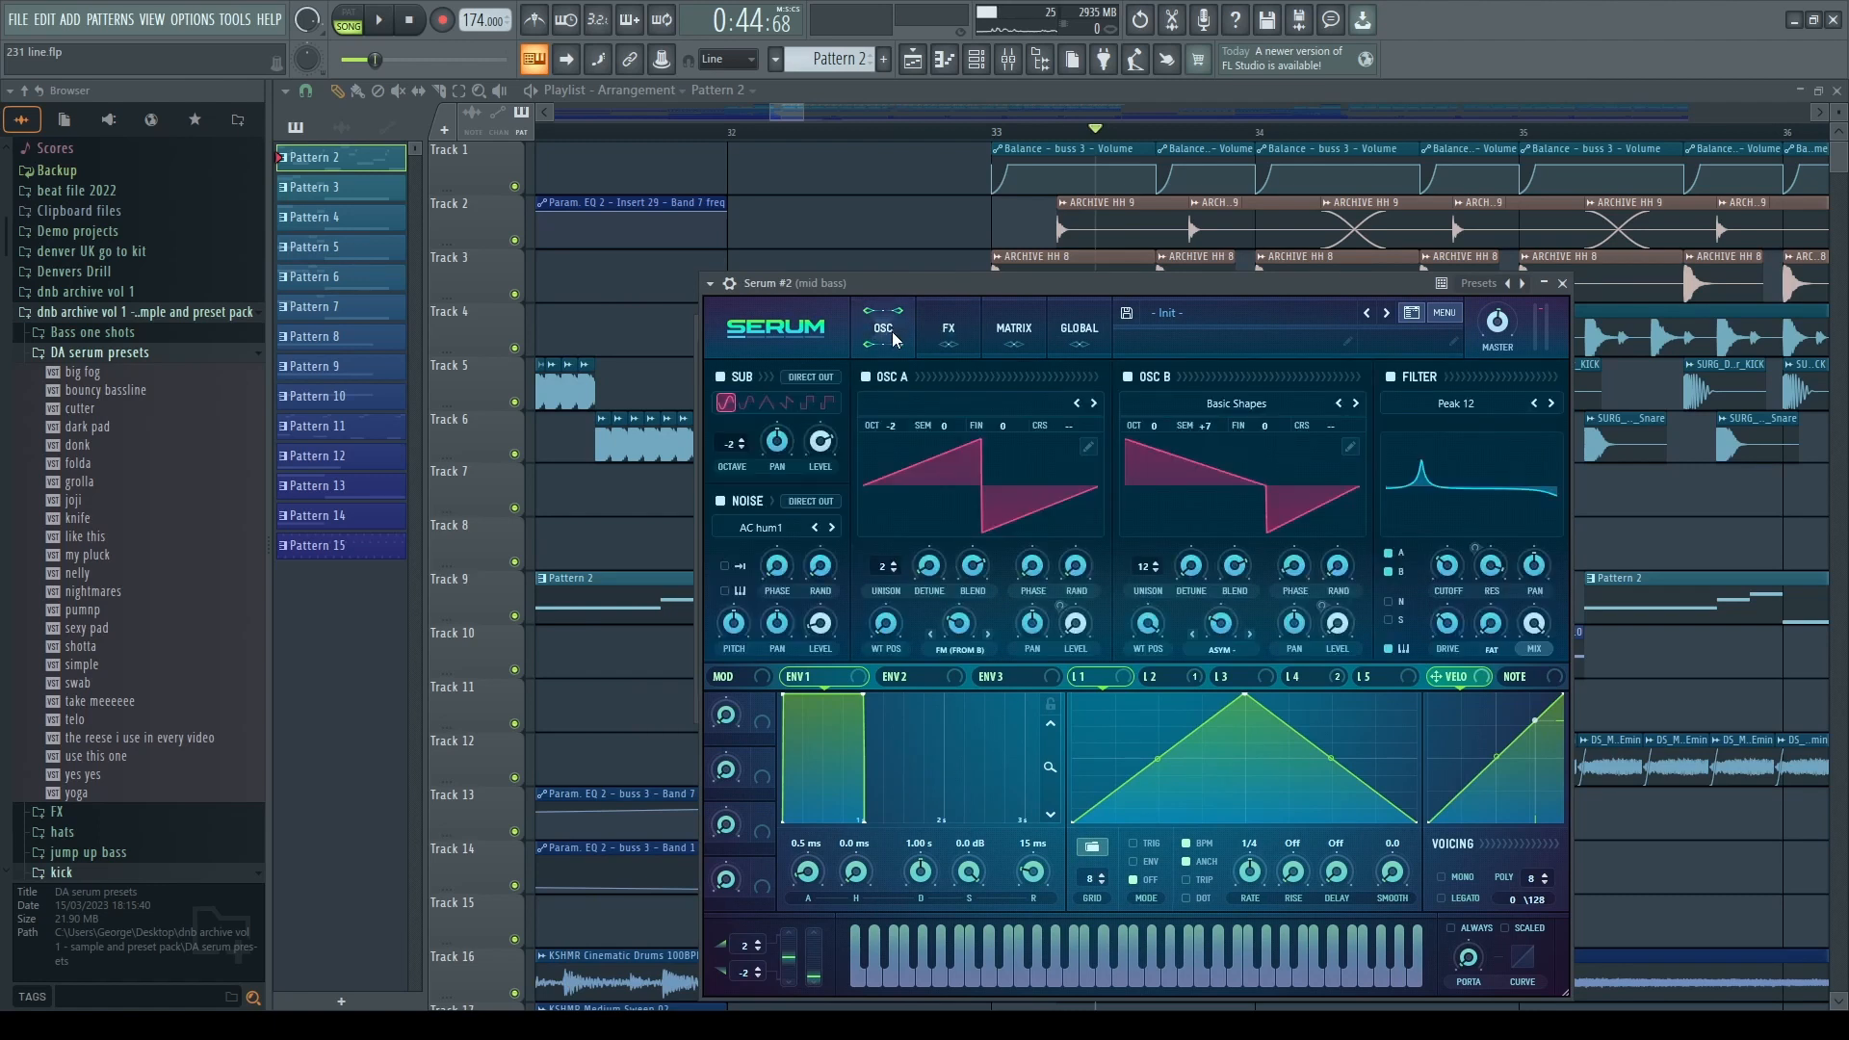
key("g")
left_click(1562, 283)
- Reopen the Insert 17 Serum, play test notes to compare it with the mid bass, and close it
left_click(849, 481)
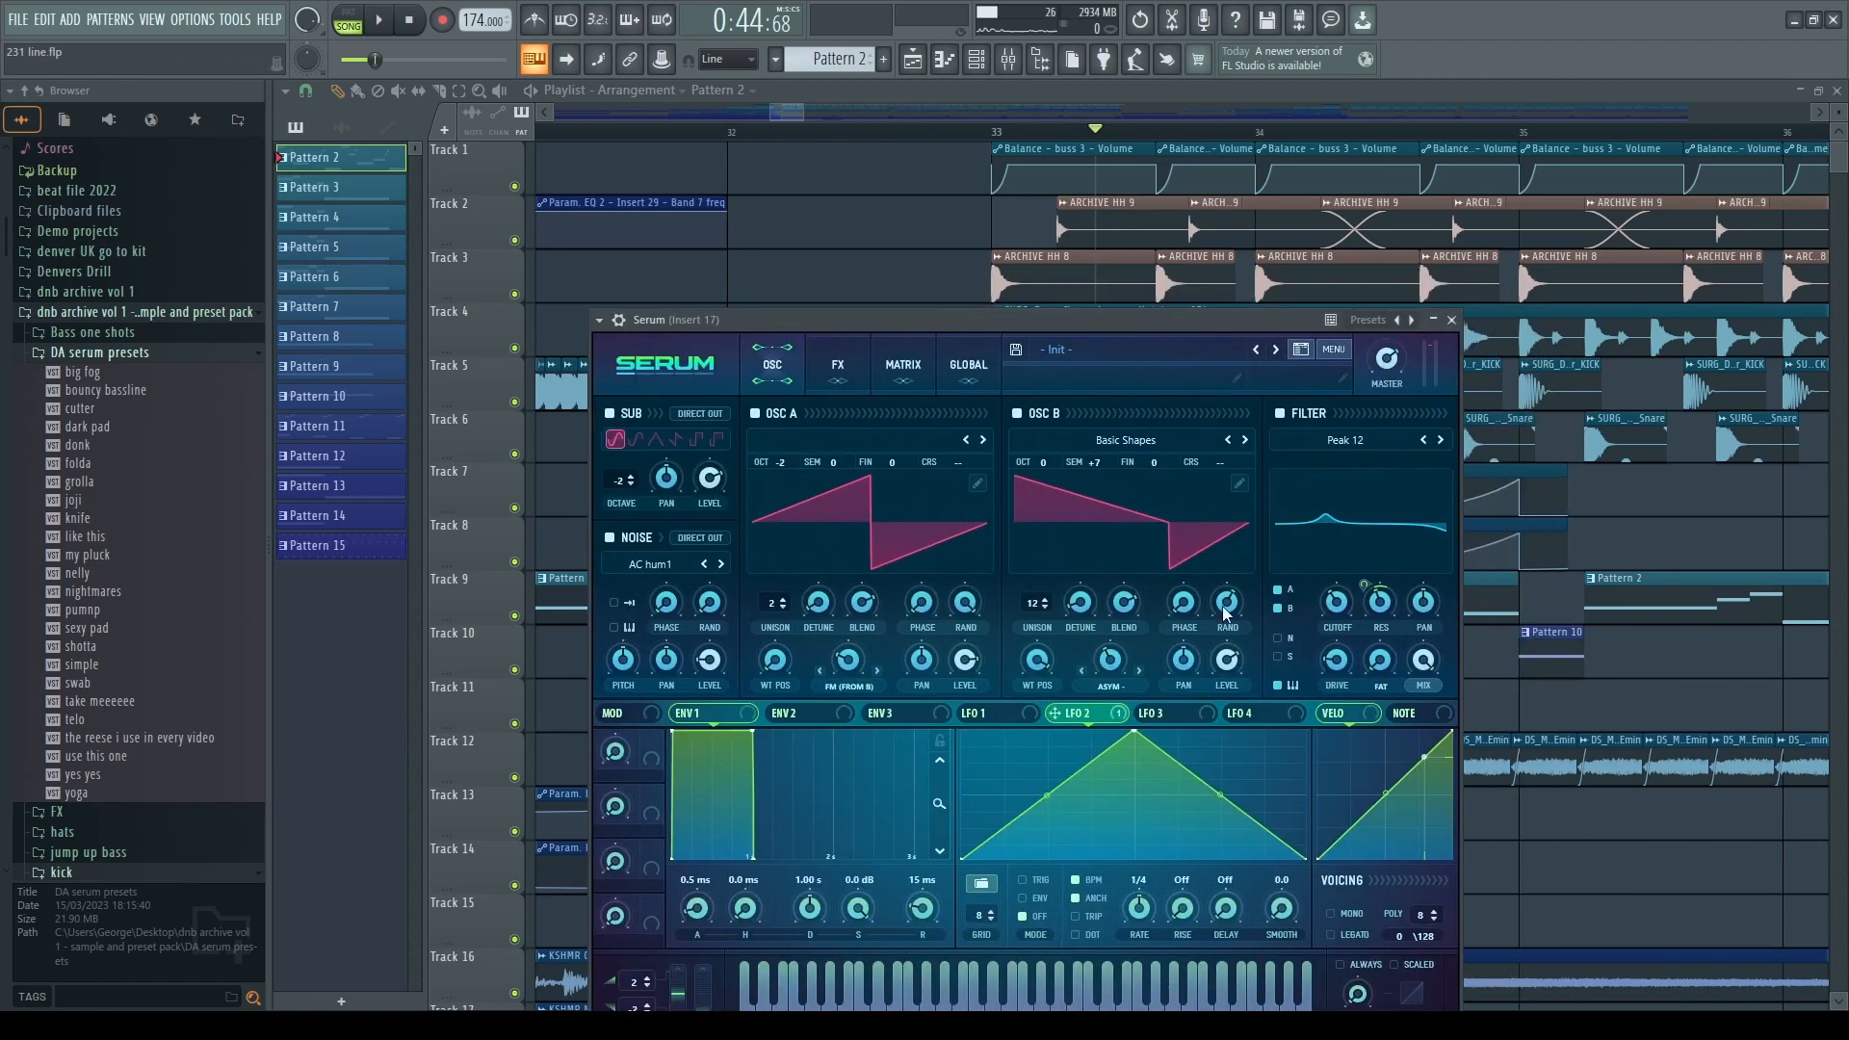
key("e")
key("c")
left_click(1452, 319)
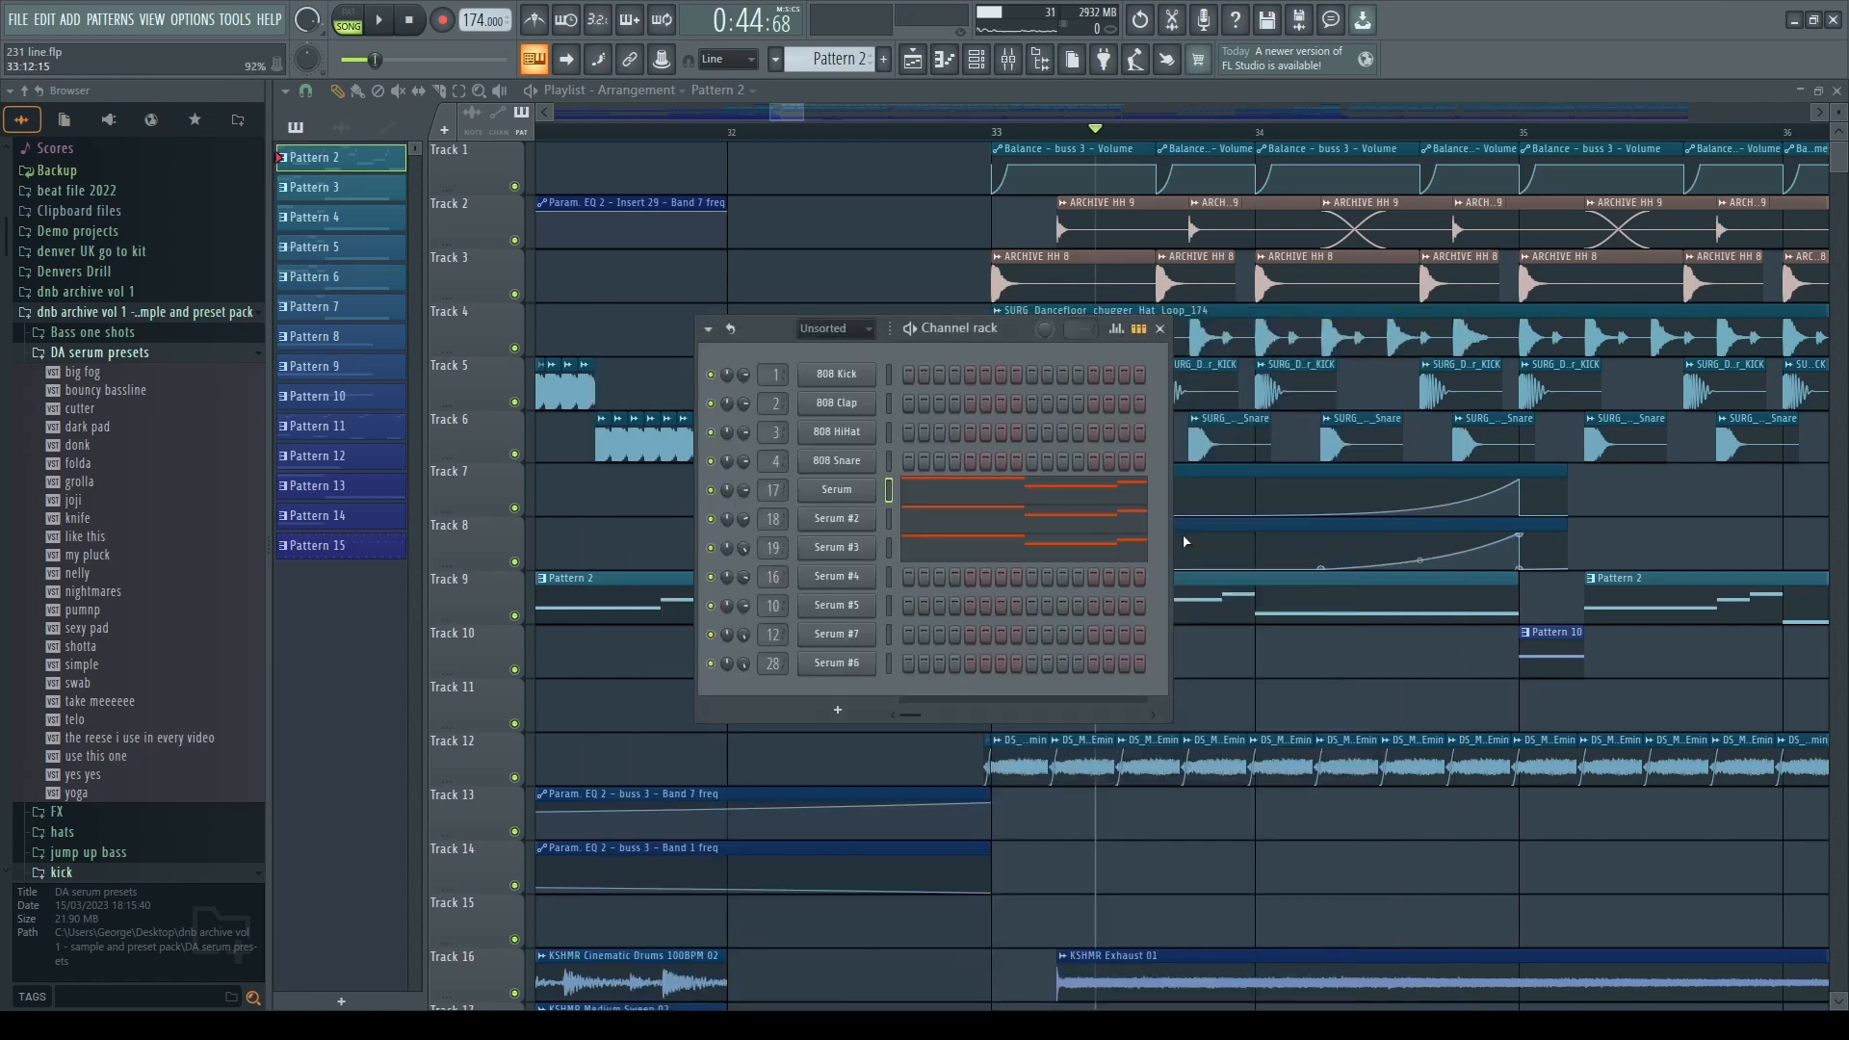
- Reopen the Serum #2 mid bass, play a comparison note, recheck its effects, and close it
left_click(870, 532)
key("c")
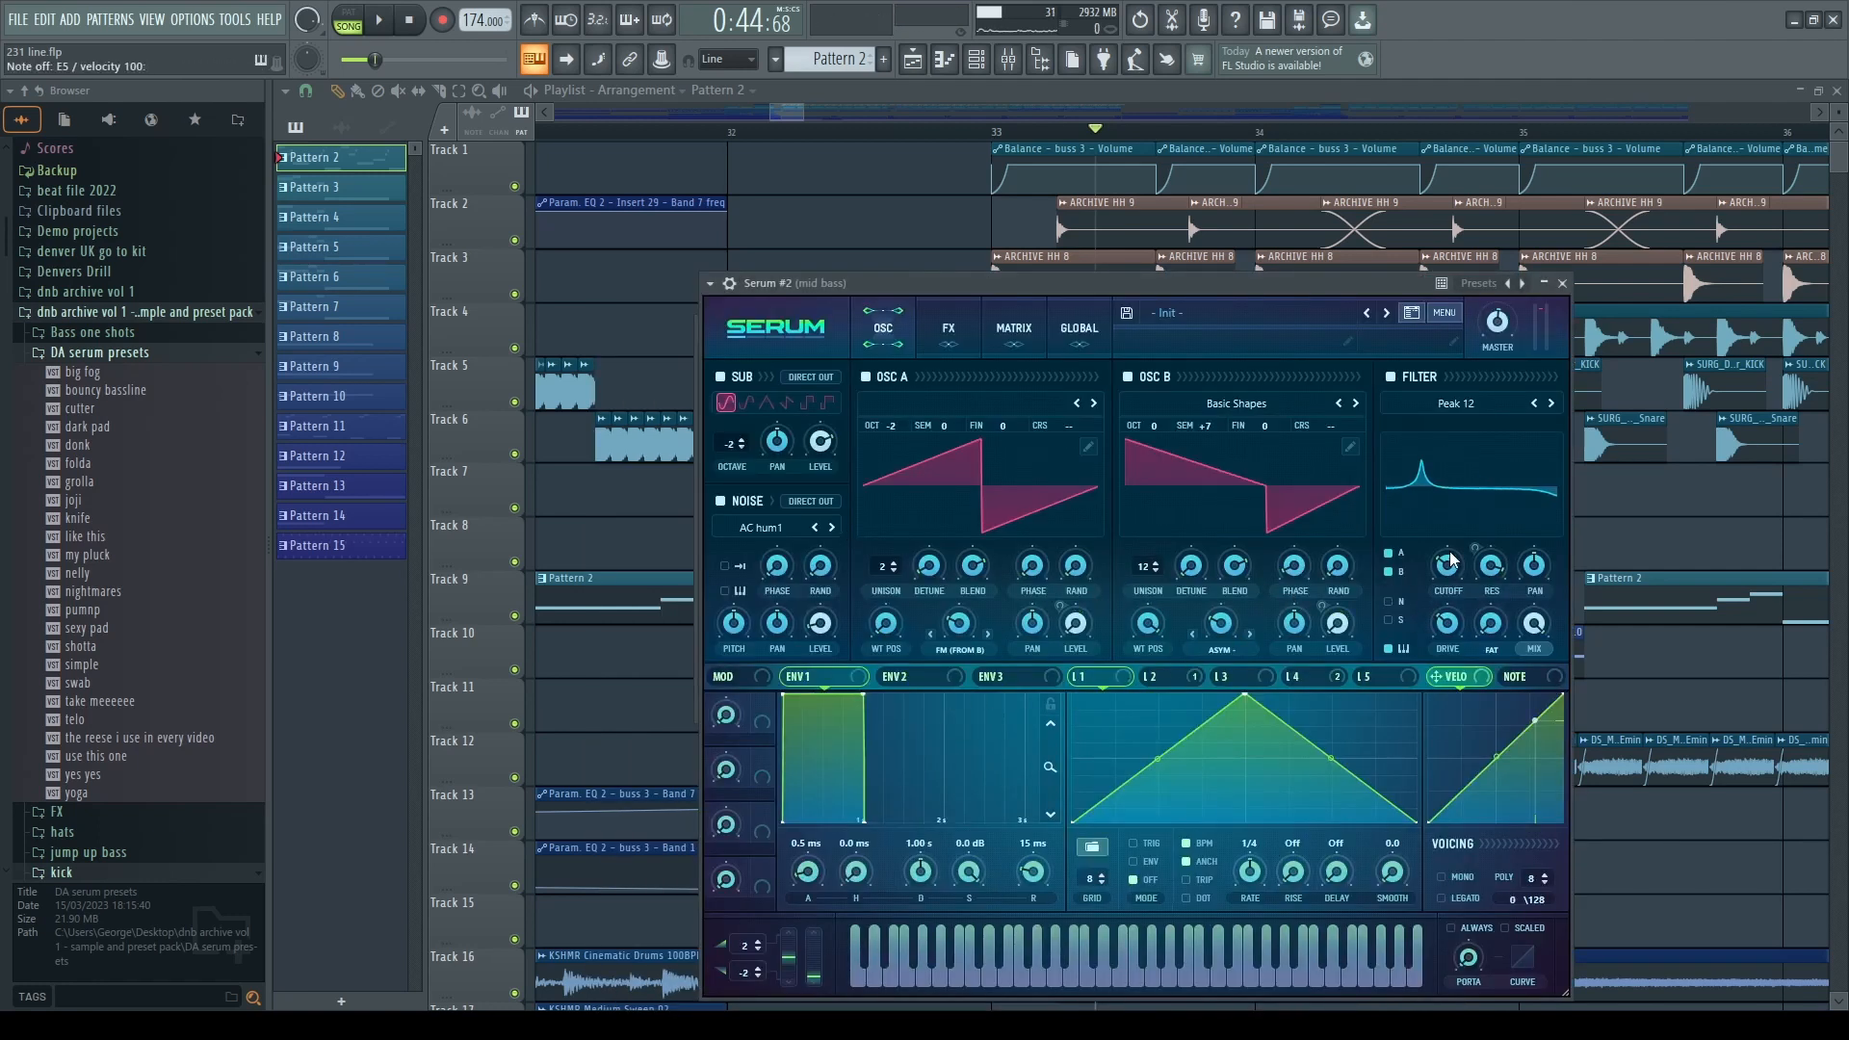
left_click(946, 331)
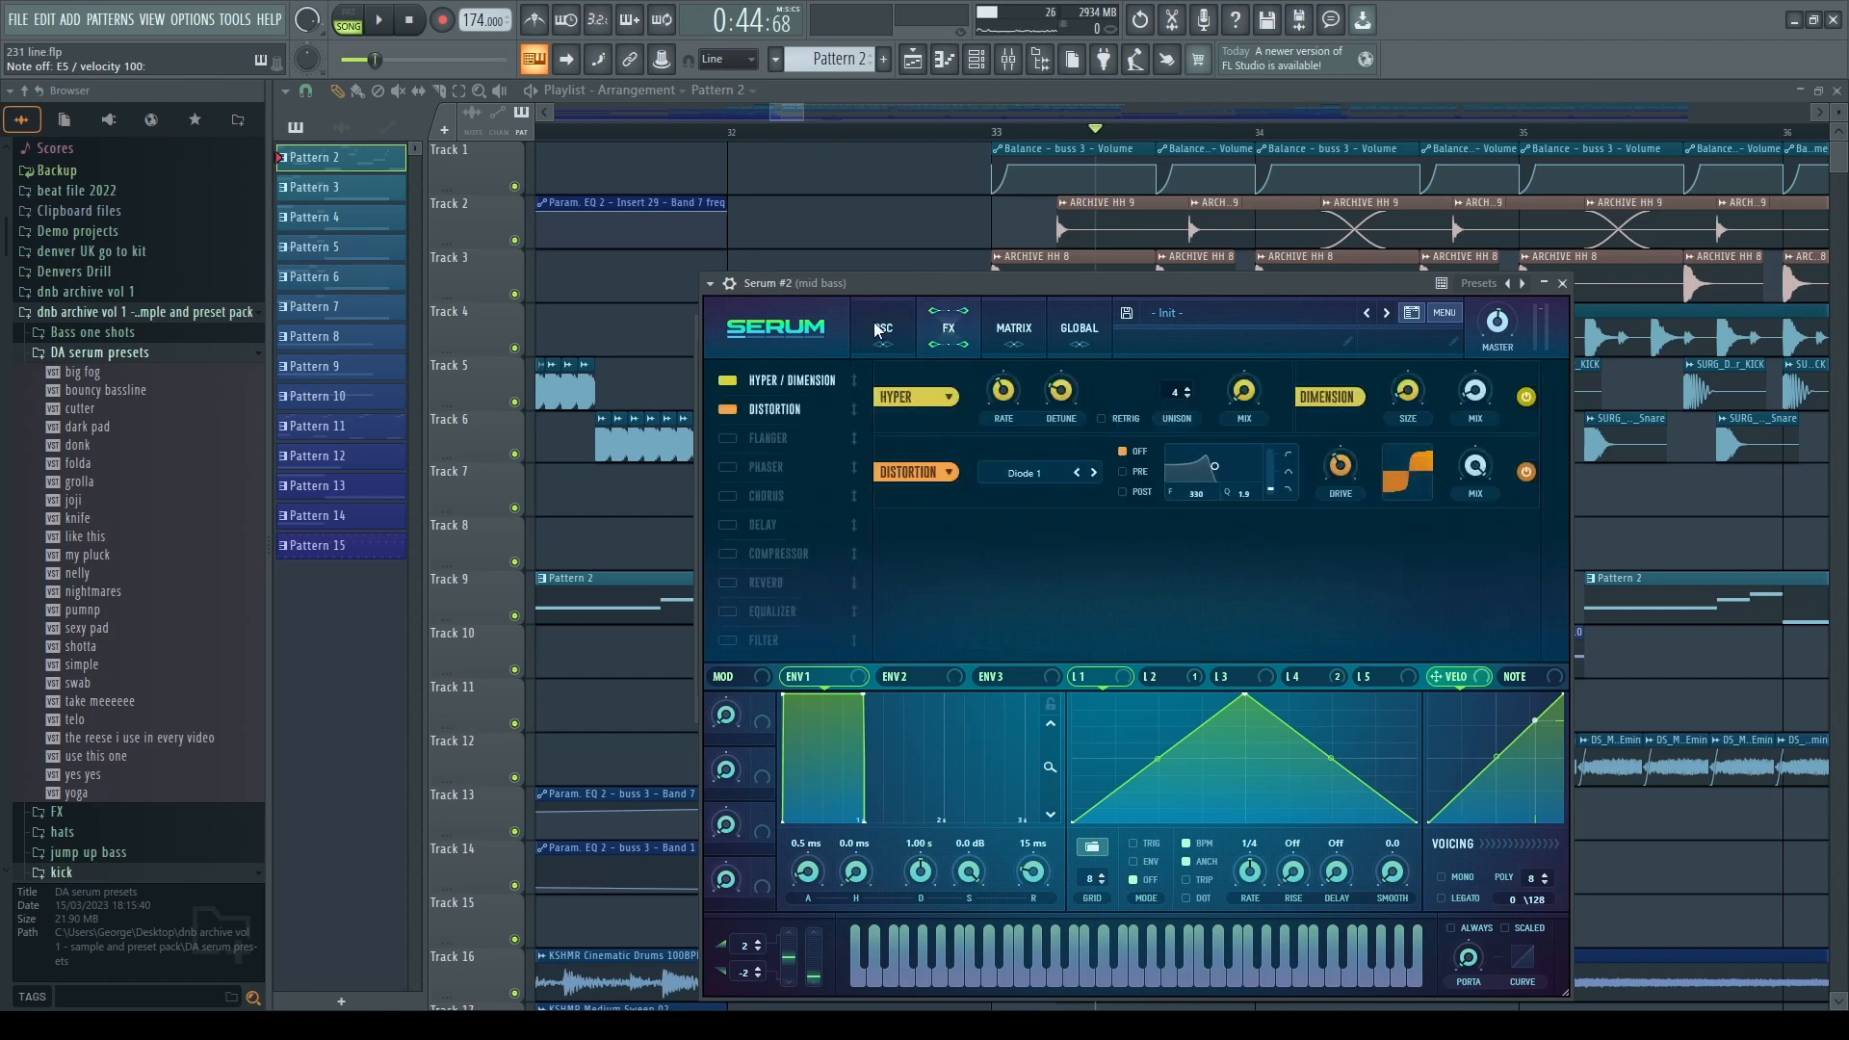
left_click(879, 330)
left_click(1562, 283)
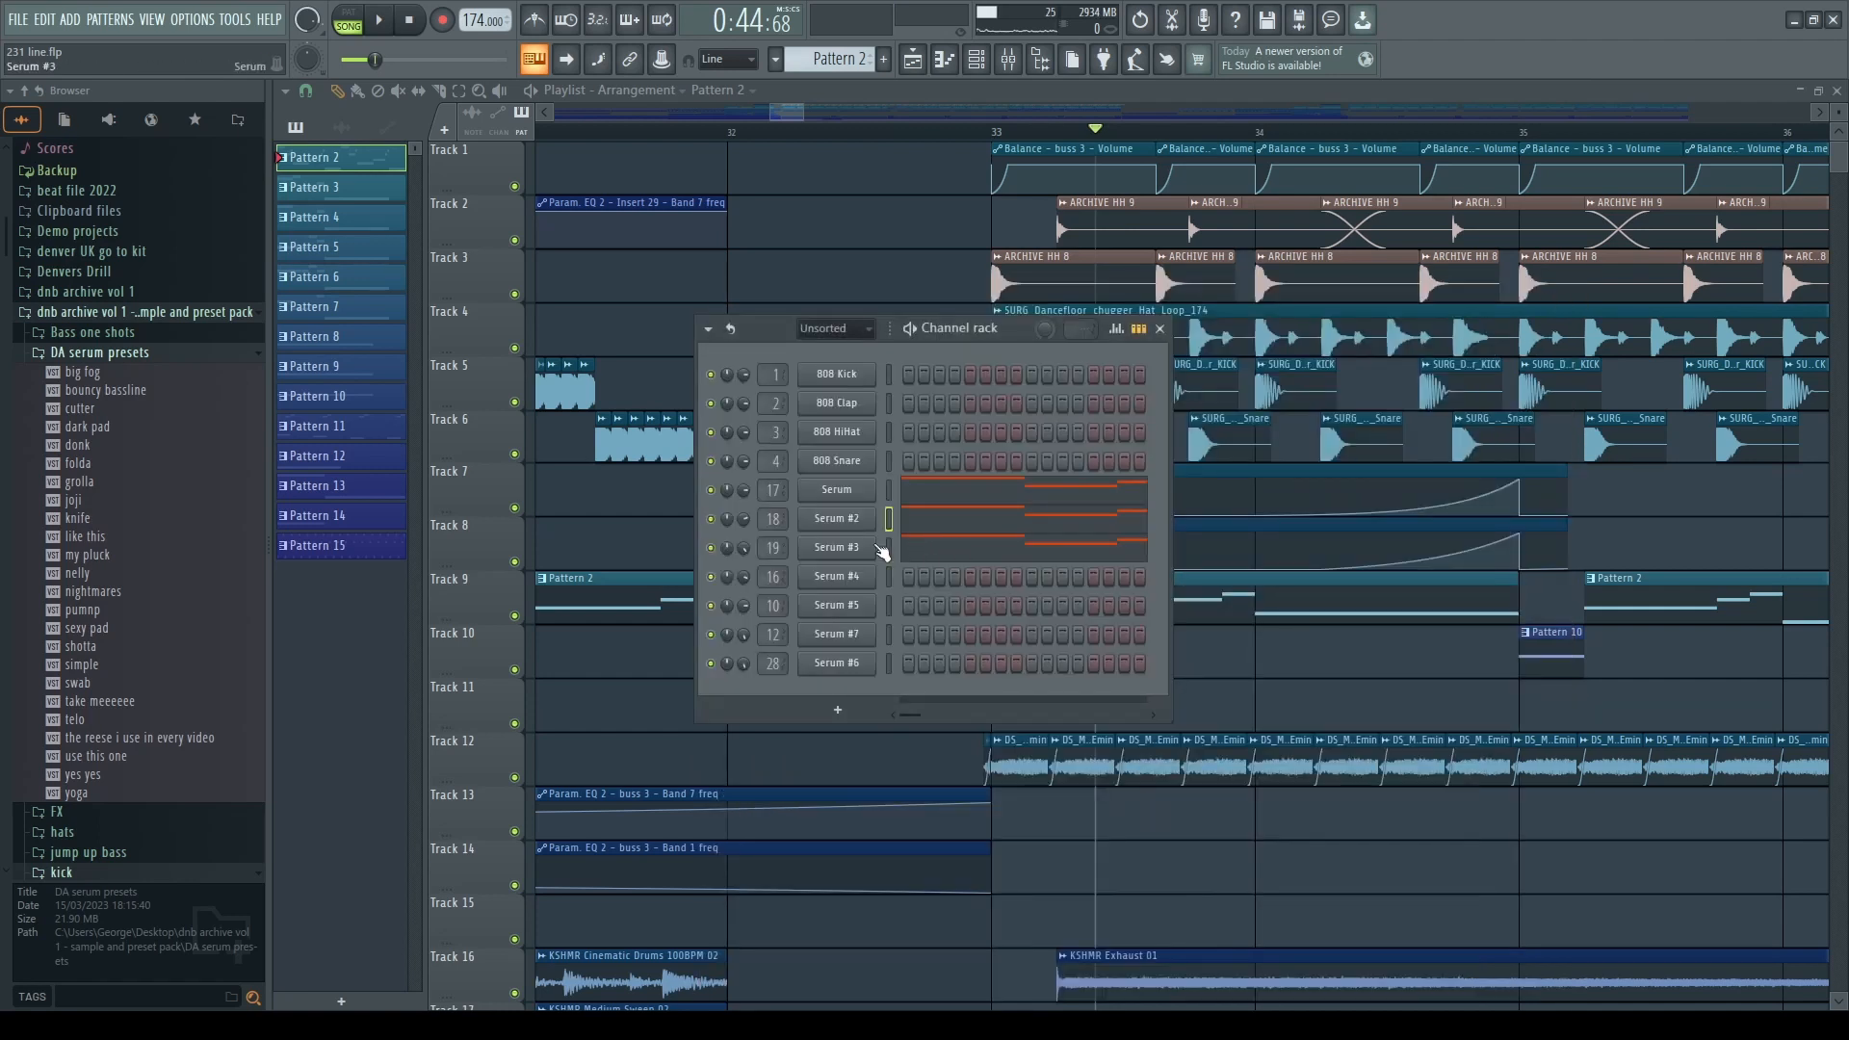
- Open the Serum #3 sub, set its SoftClip distortion drive to 79%, and close the synth
left_click(856, 547)
left_click_drag(949, 302, 995, 310)
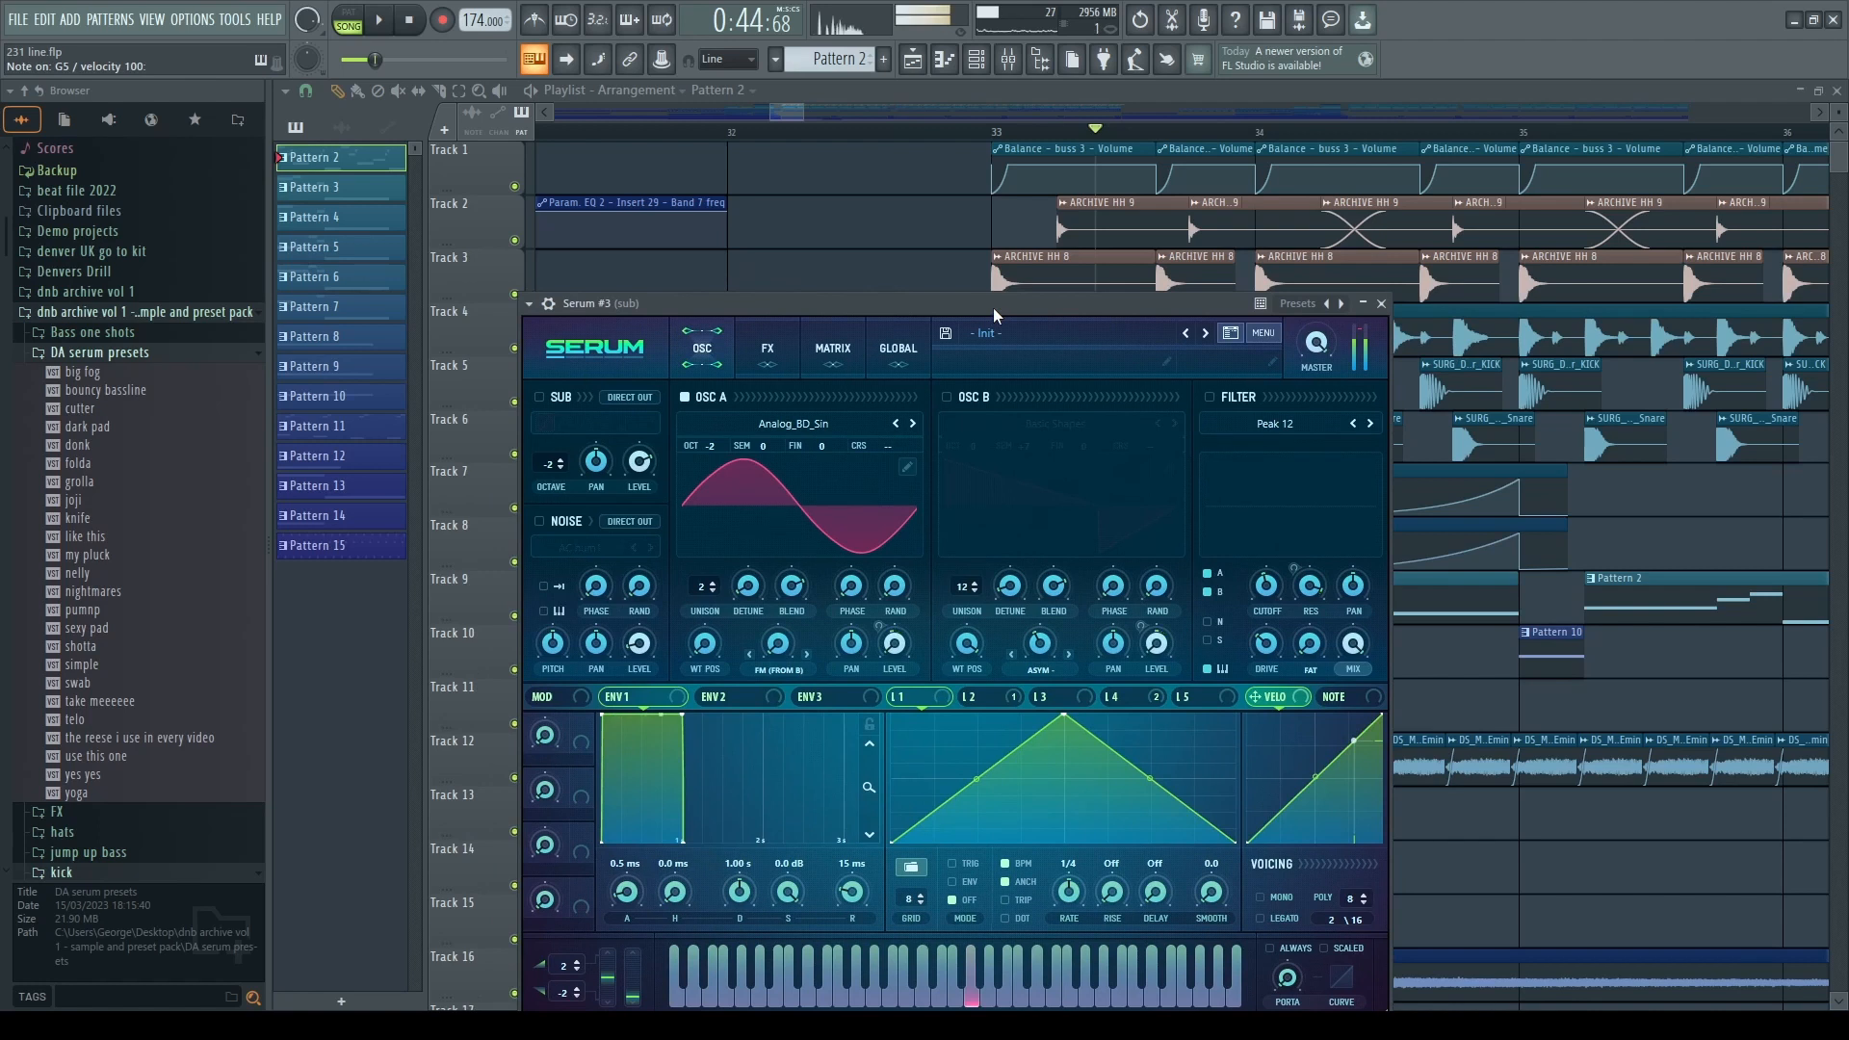
left_click(772, 356)
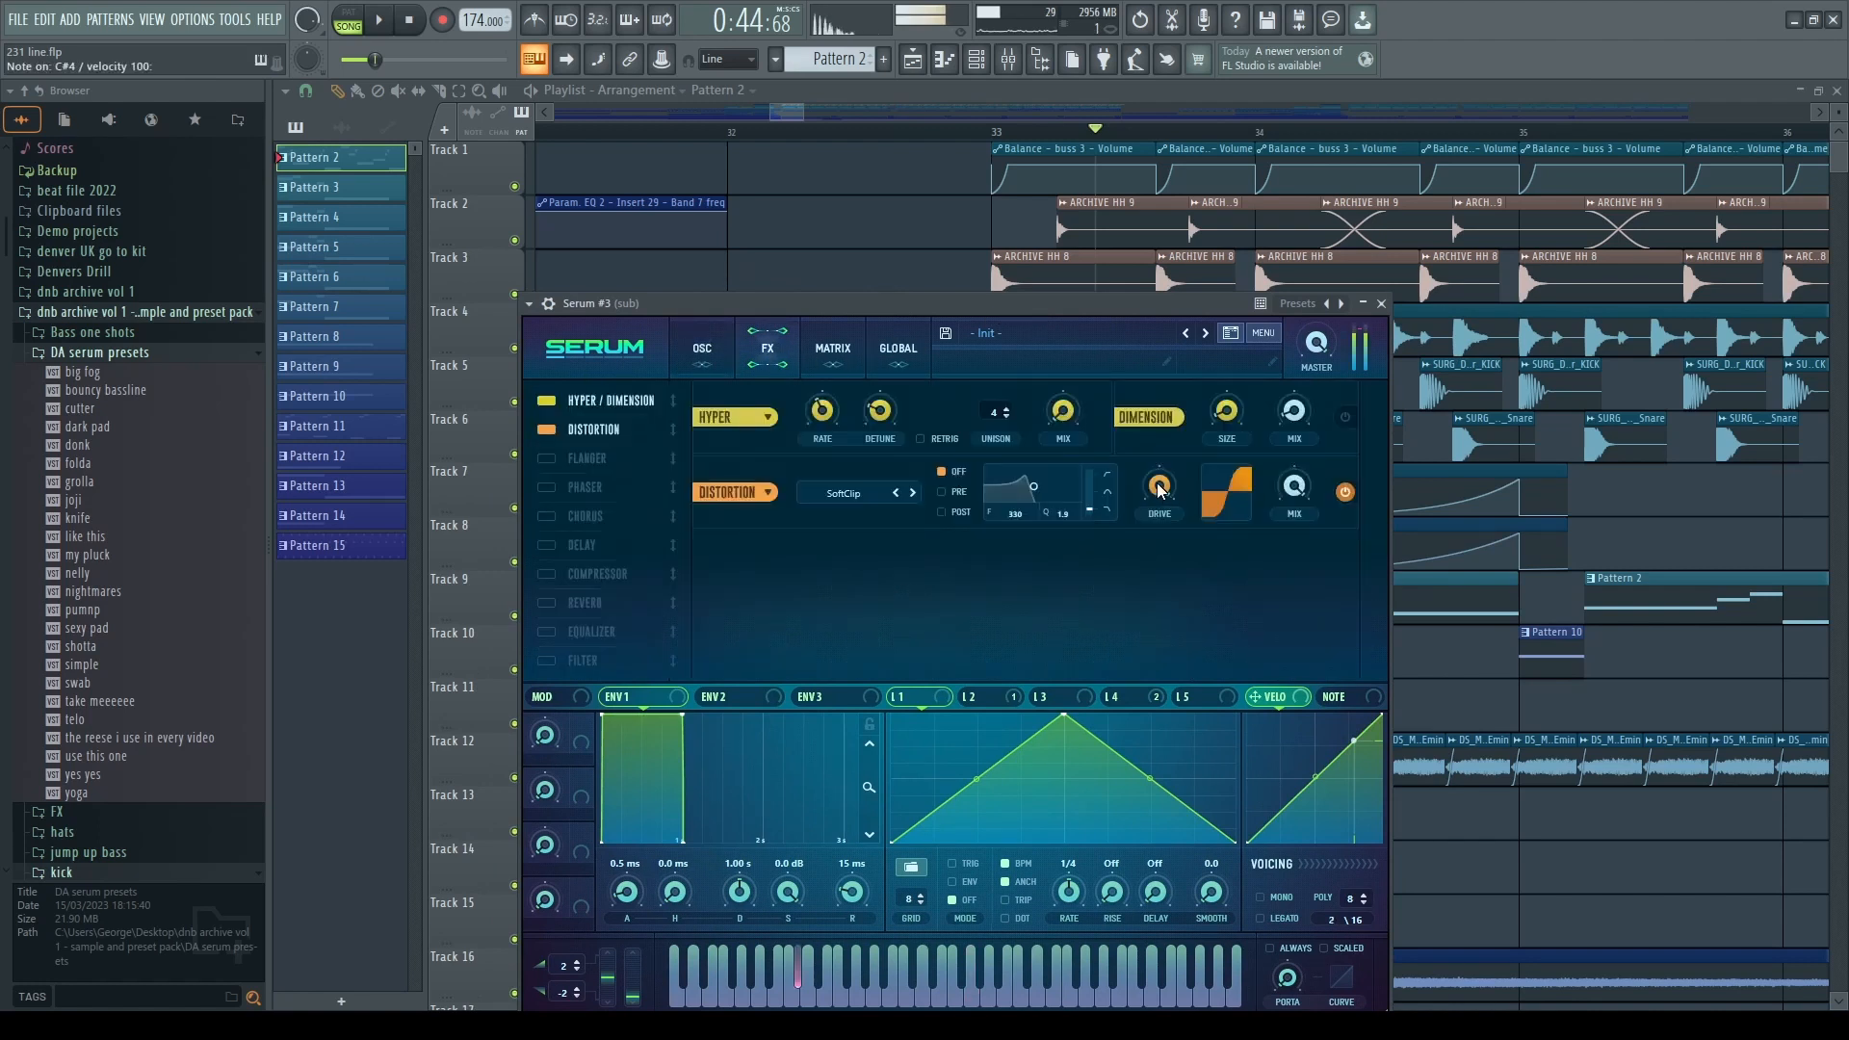
mouse_move(1159, 490)
left_mouse_down()
mouse_move(1144, 532)
mouse_move(1151, 486)
left_mouse_up()
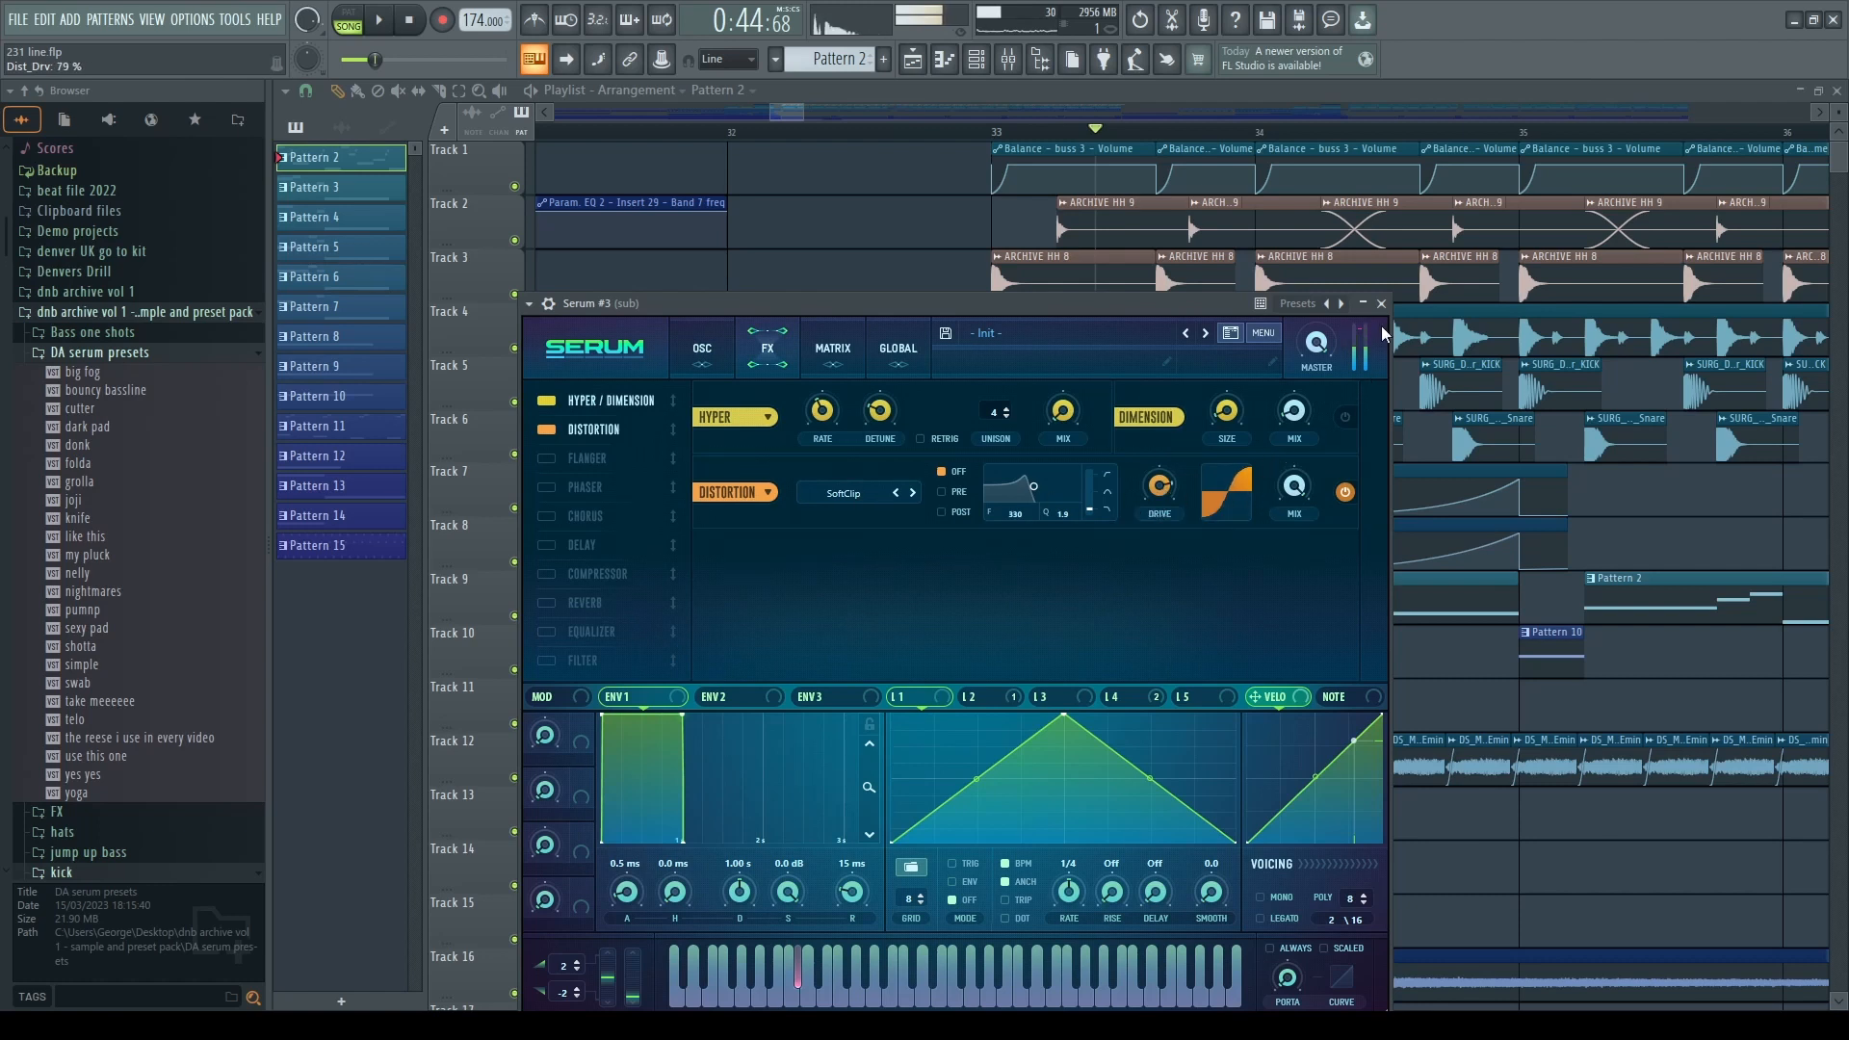
left_click(1160, 485)
left_click(1382, 304)
- Open the mixer, inspect the Saturation Knob on the sub insert, and close the plugin
left_click(1008, 59)
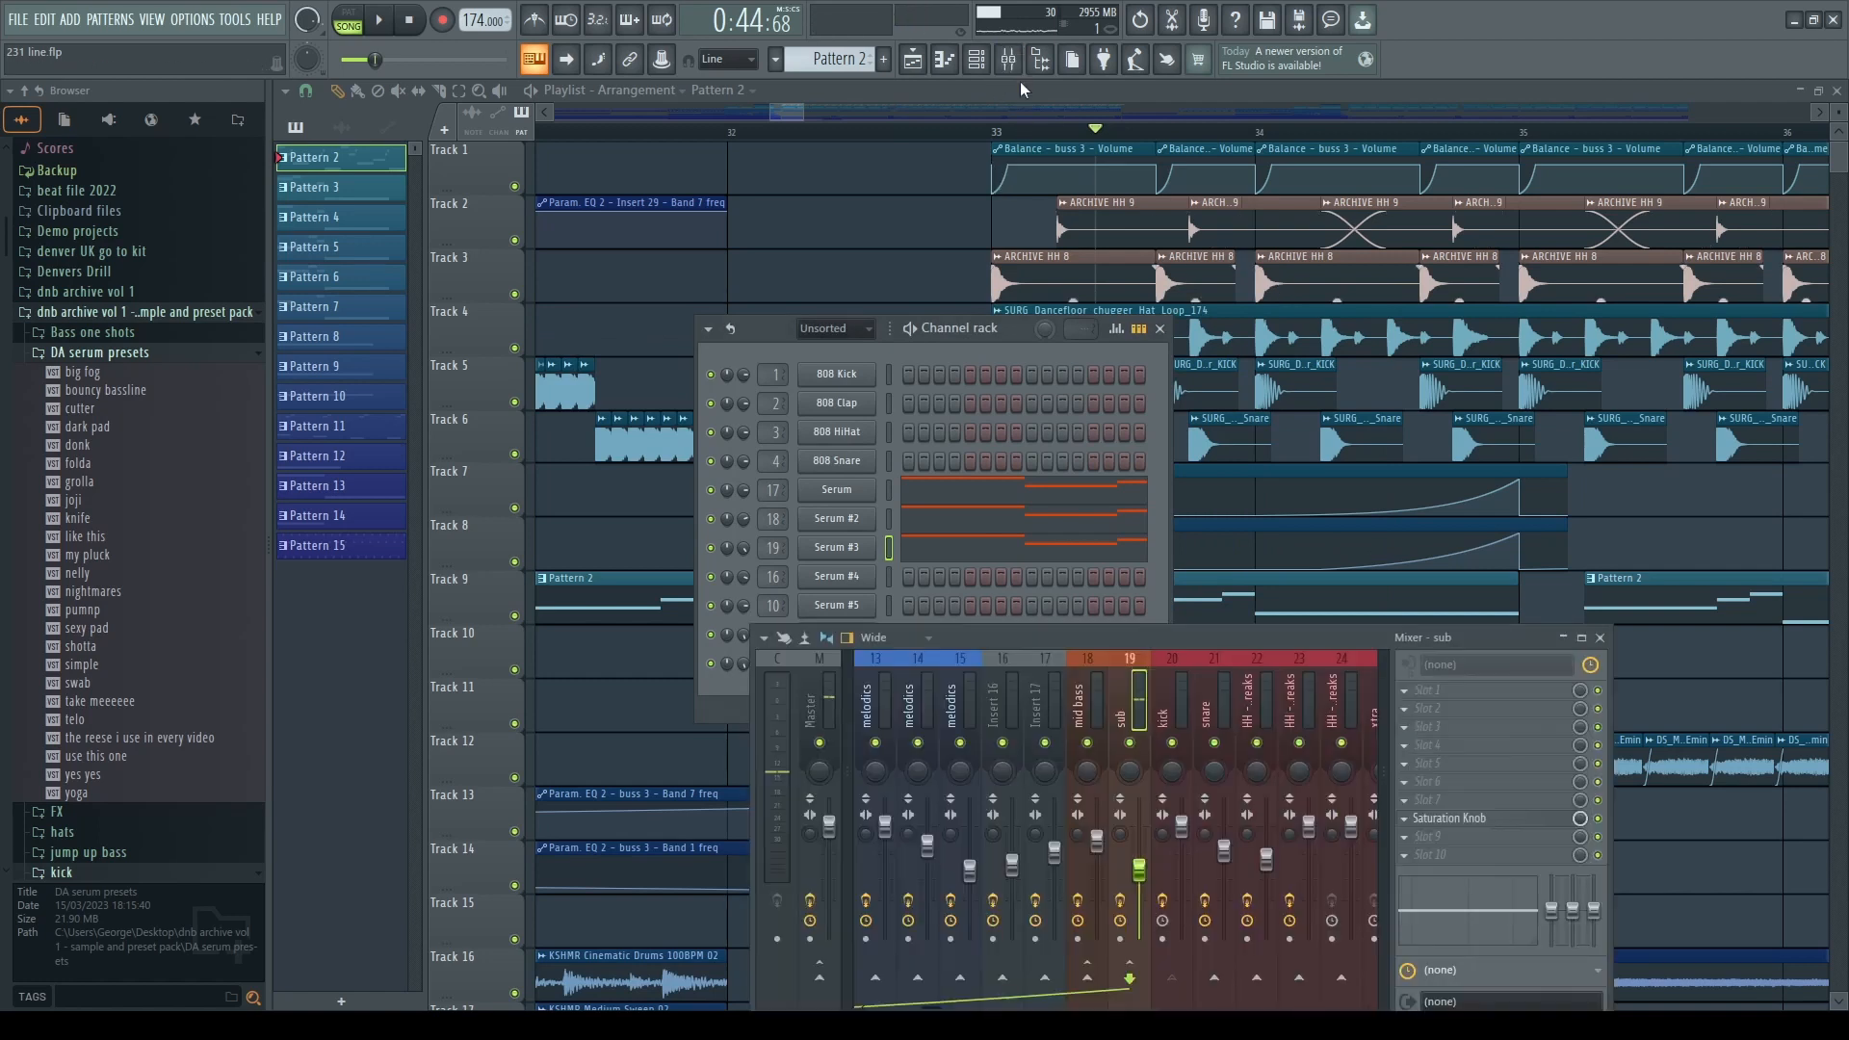
left_click(1452, 818)
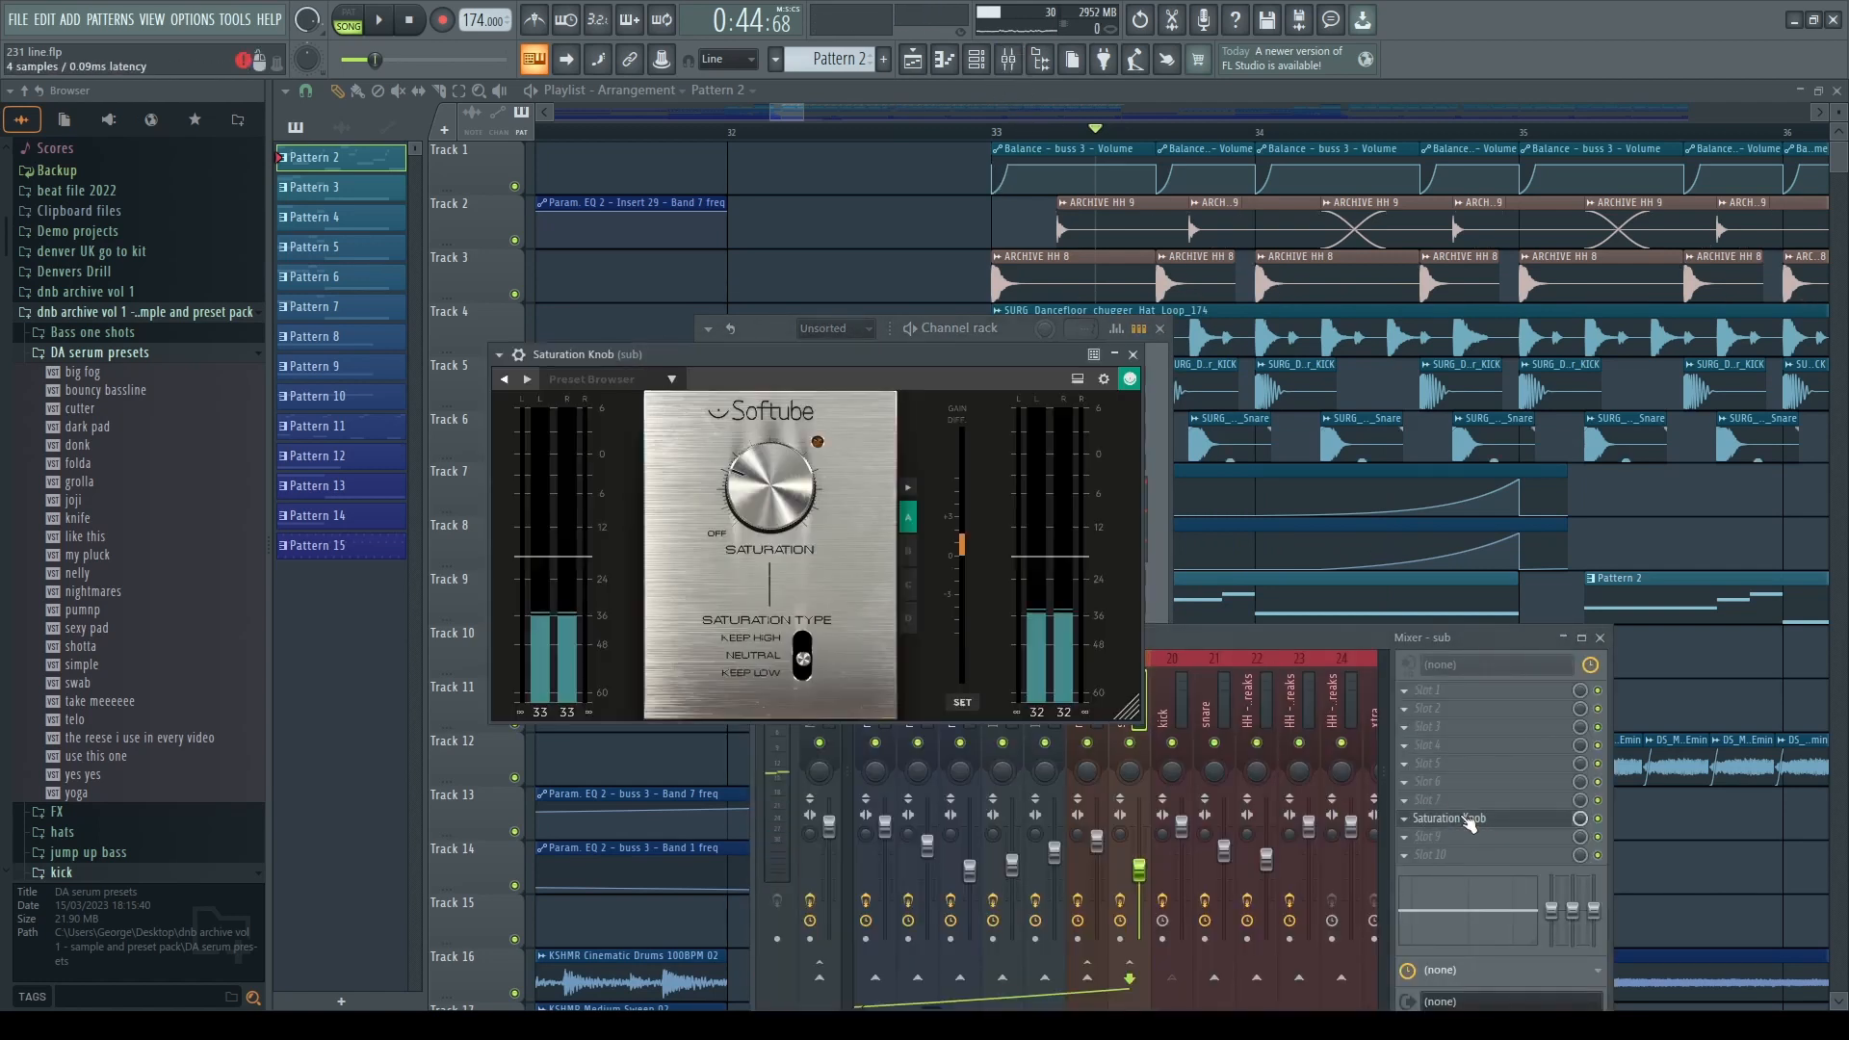
left_click(1459, 819)
left_click(1469, 819)
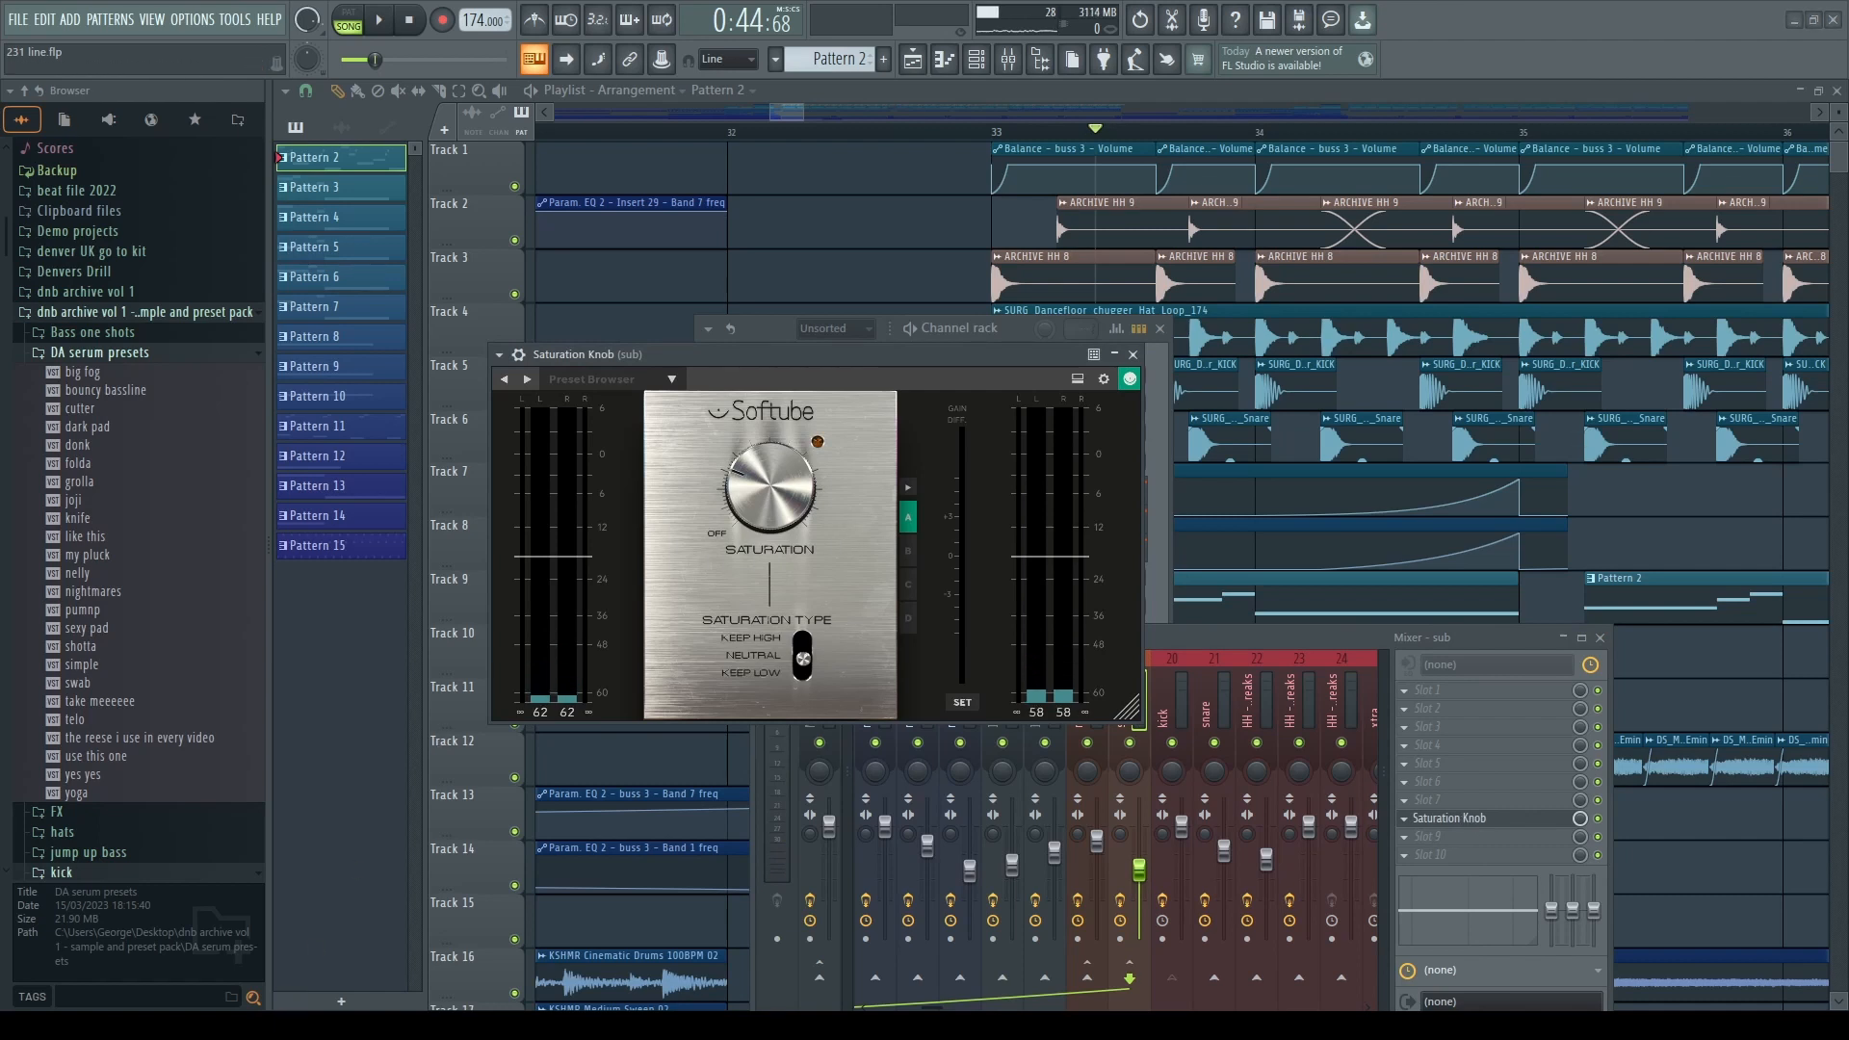
left_click(1133, 356)
- Inspect the mid bass insert's effects: OTT, Pro-R and both Fruity Parametric EQ 2 instances
left_click(1101, 700)
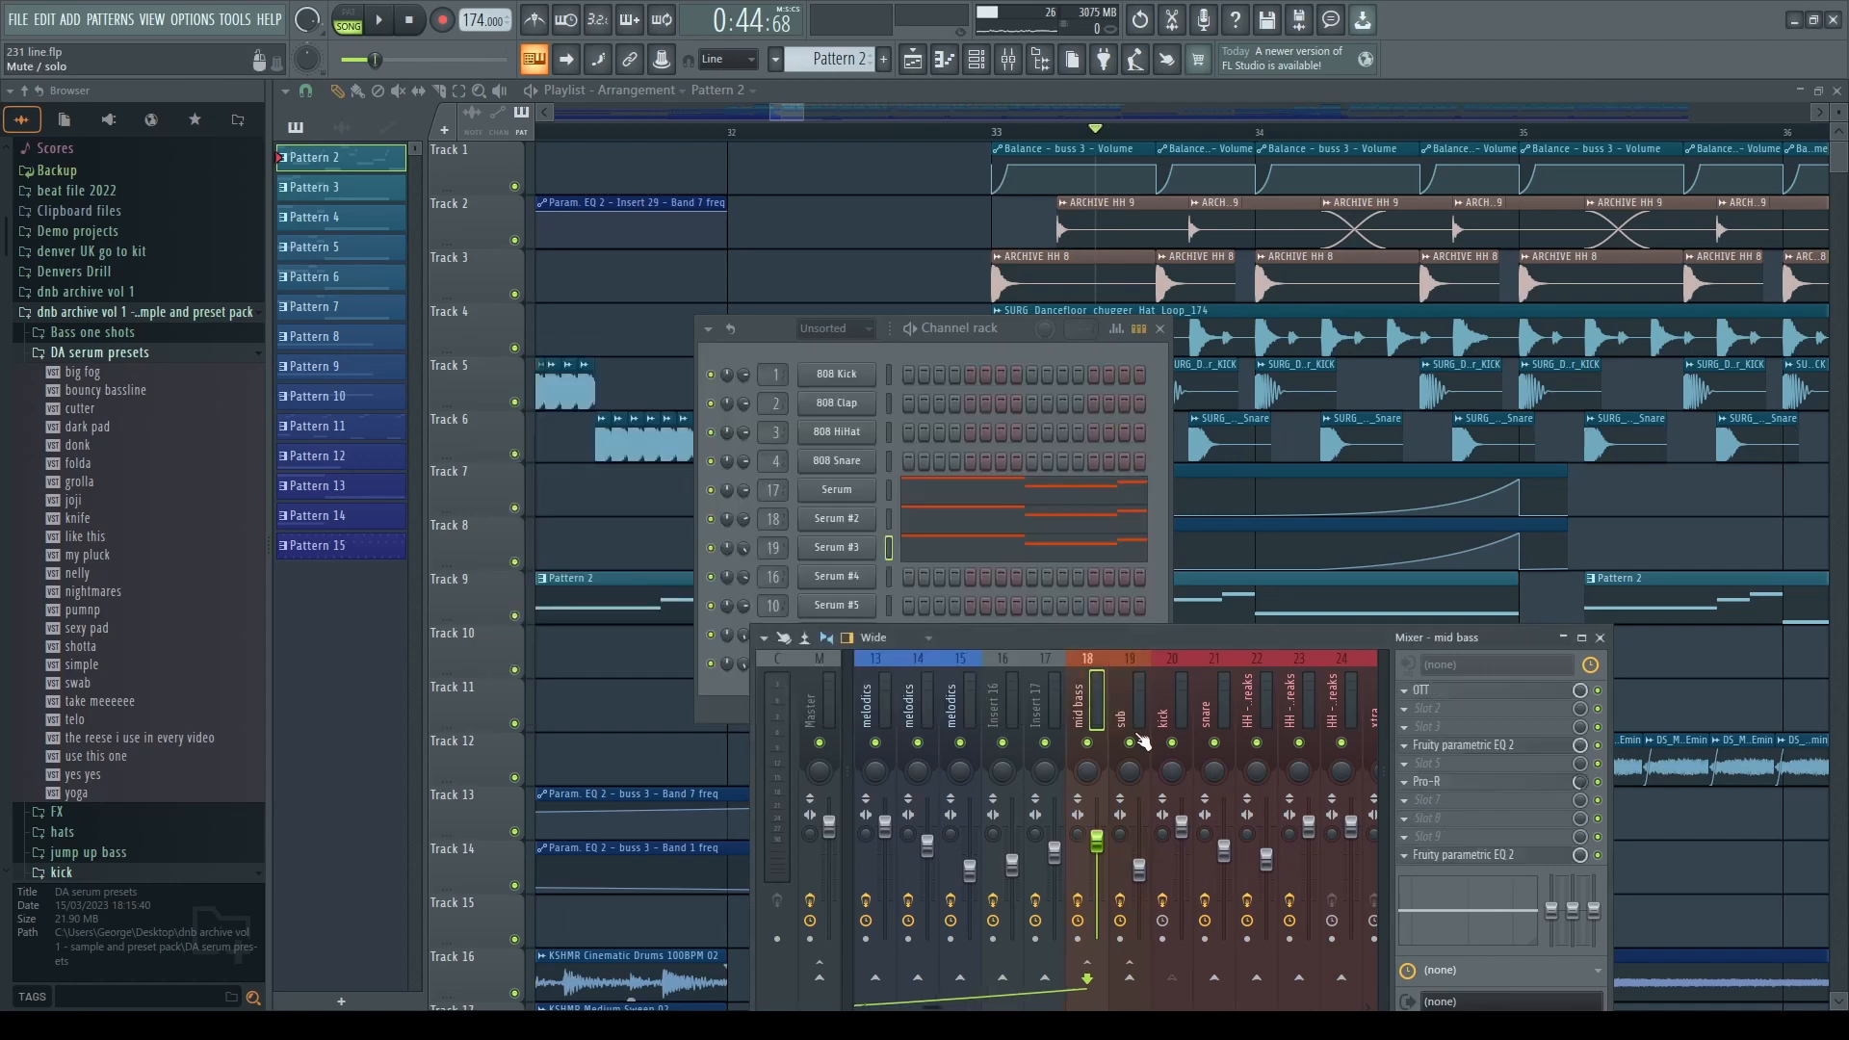
left_click(1464, 747)
left_click(1462, 694)
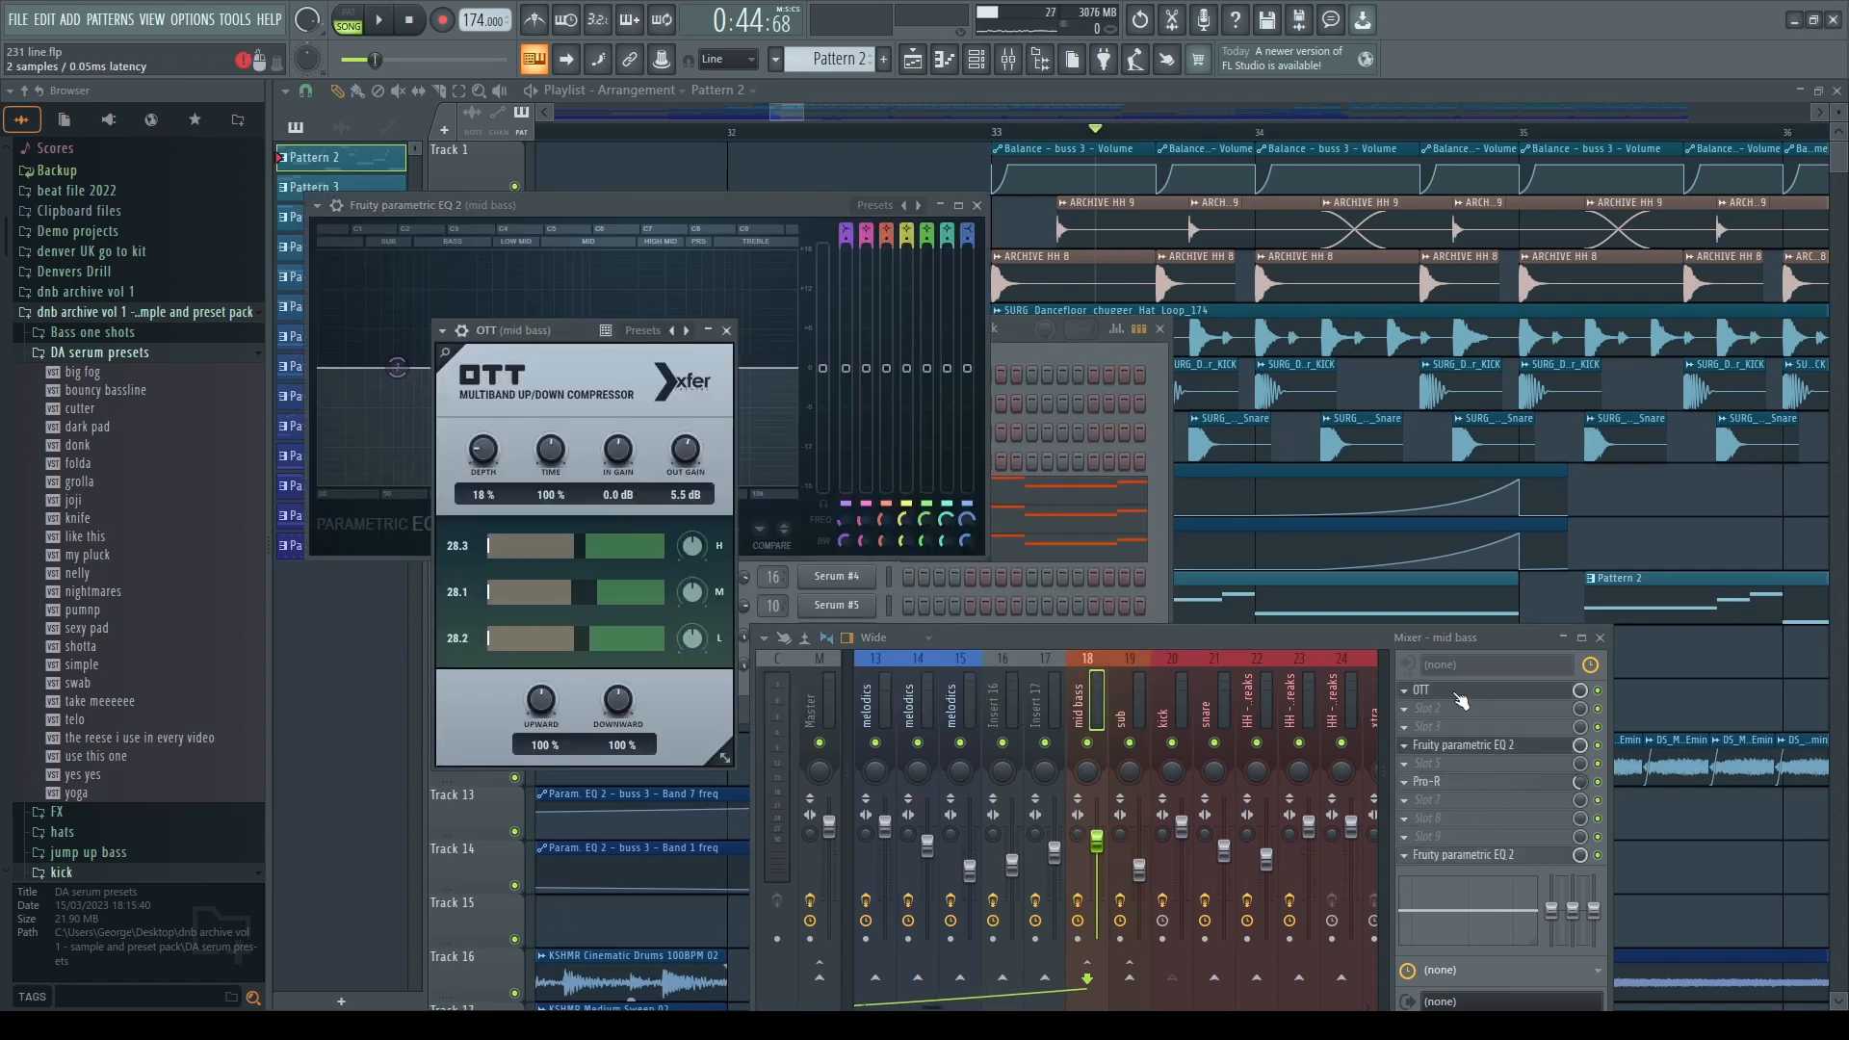
left_click(1426, 781)
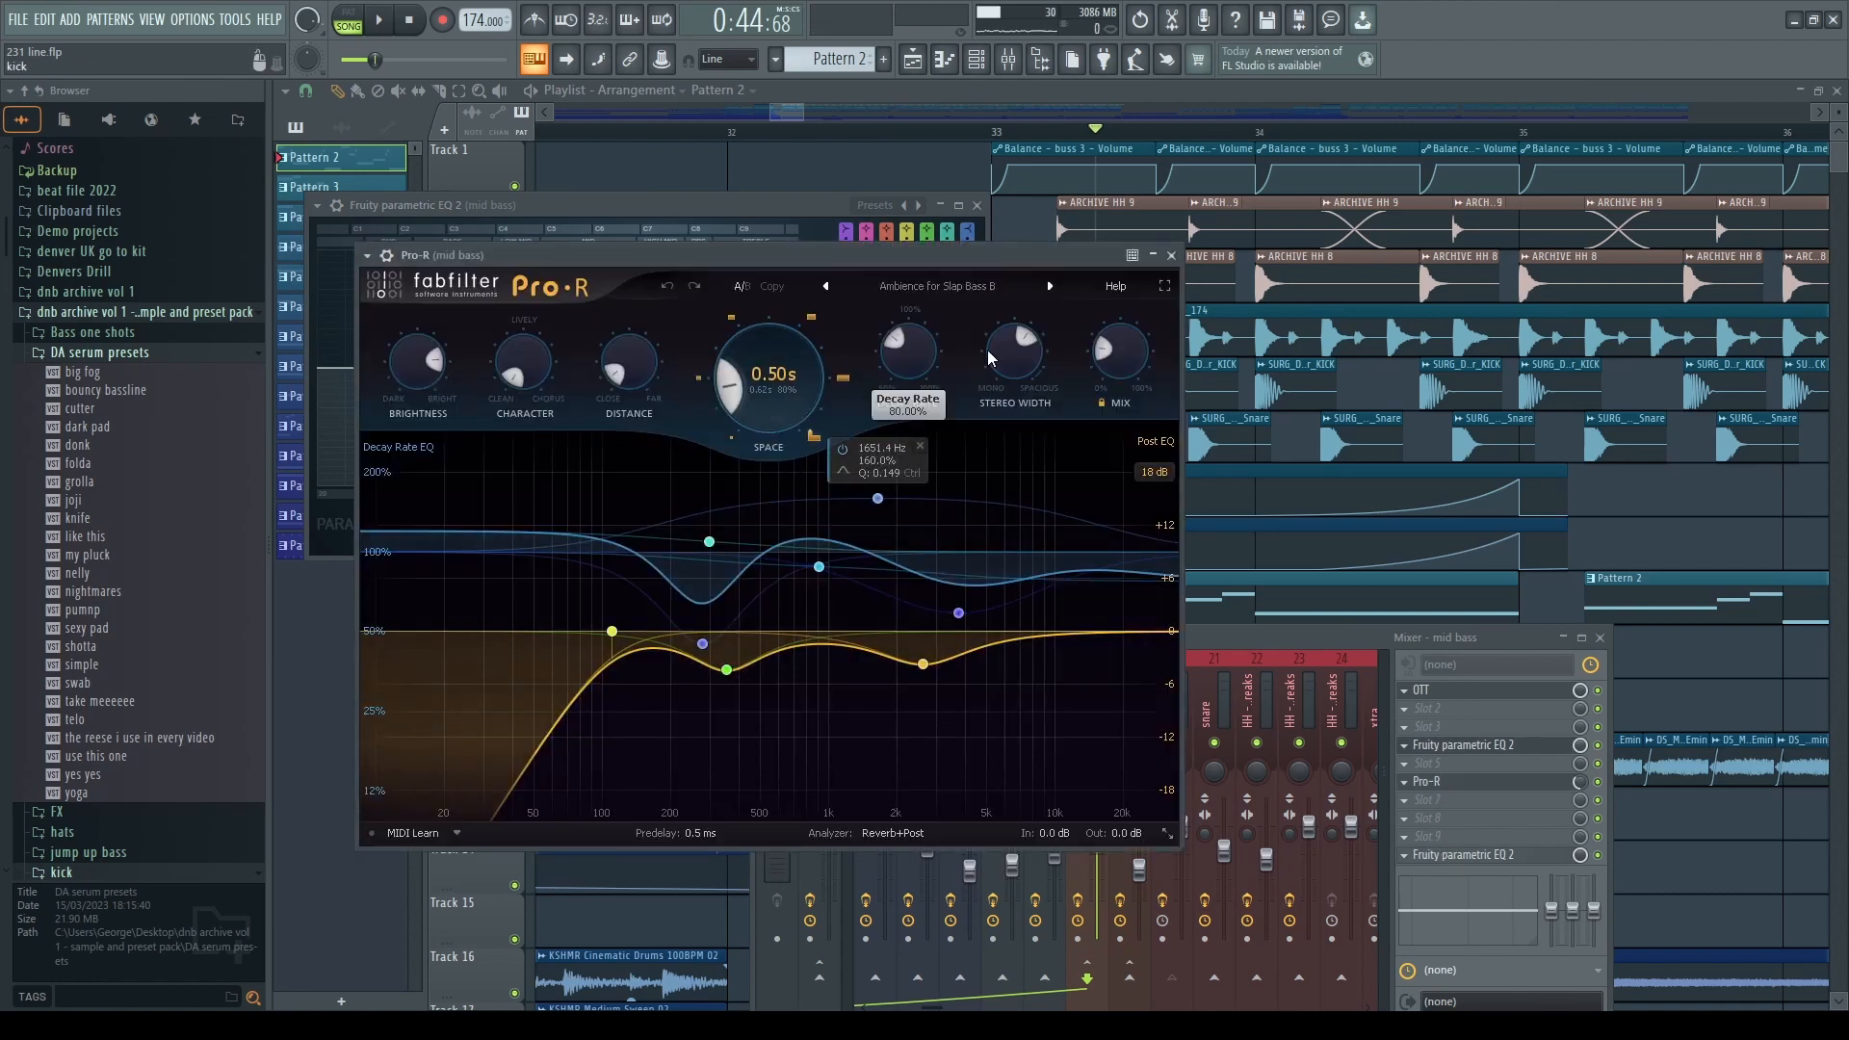
left_click(1464, 856)
left_click(1127, 355)
- Show the Insert 17 effects chain in the mixer, and return to the playlist with the build-up and drop in view
left_click(1037, 703)
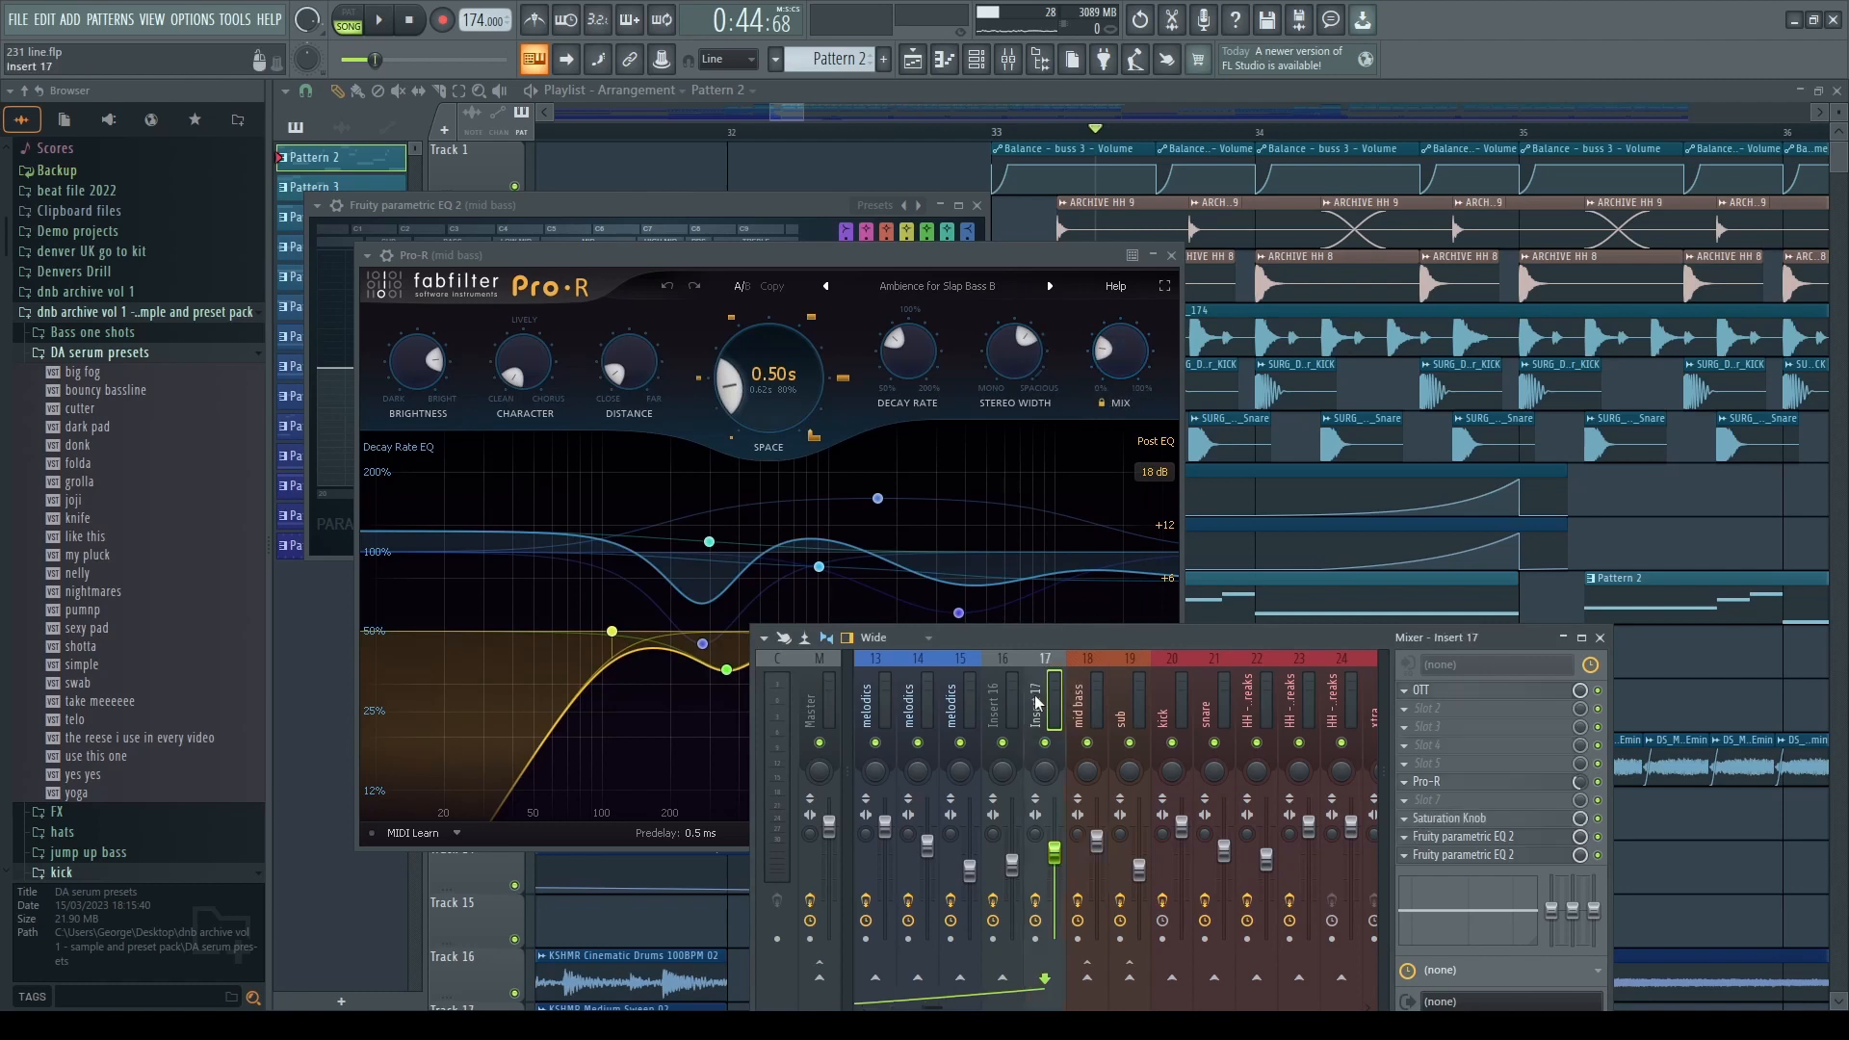
left_click(1543, 540)
scroll(1627, 546, "down", 10)
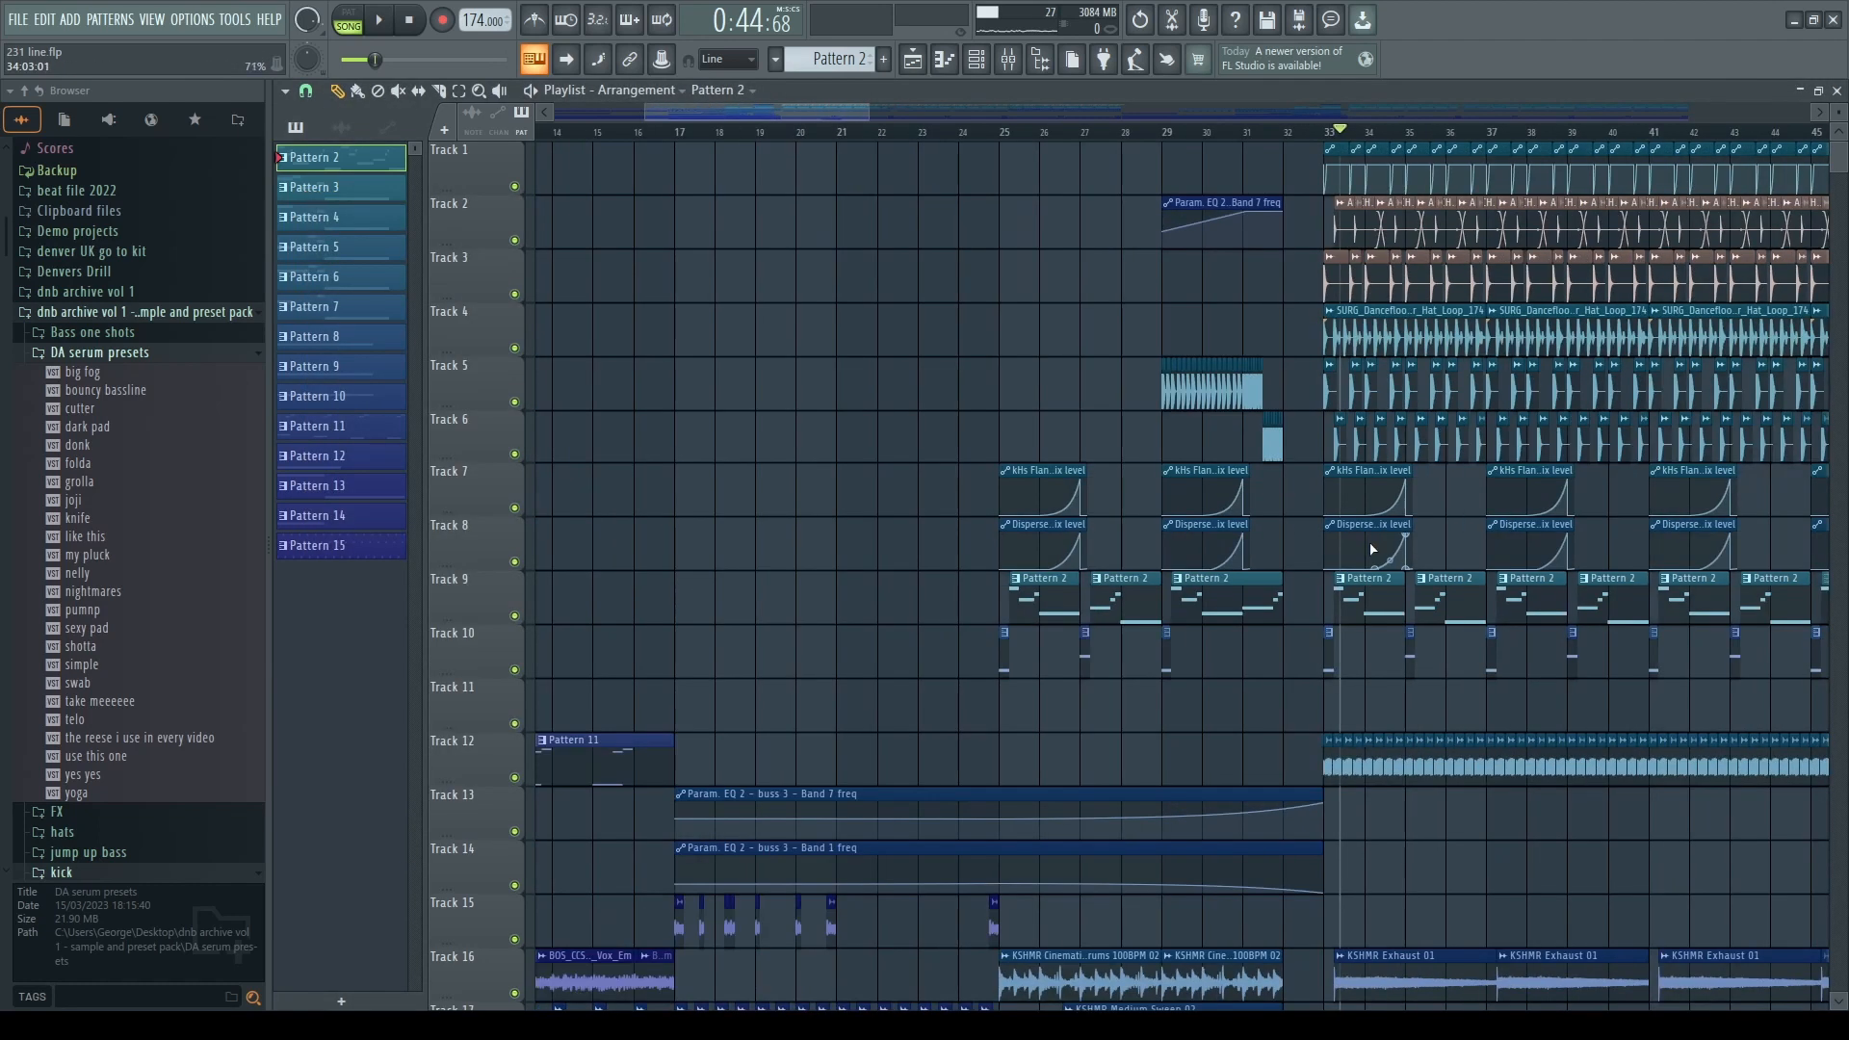
- Play the arrangement from bar 48, where the Pattern 13 fill sits on Track 11, with the mixer shown
scroll(1223, 546, "down", 5)
scroll(1098, 694, "up", 15)
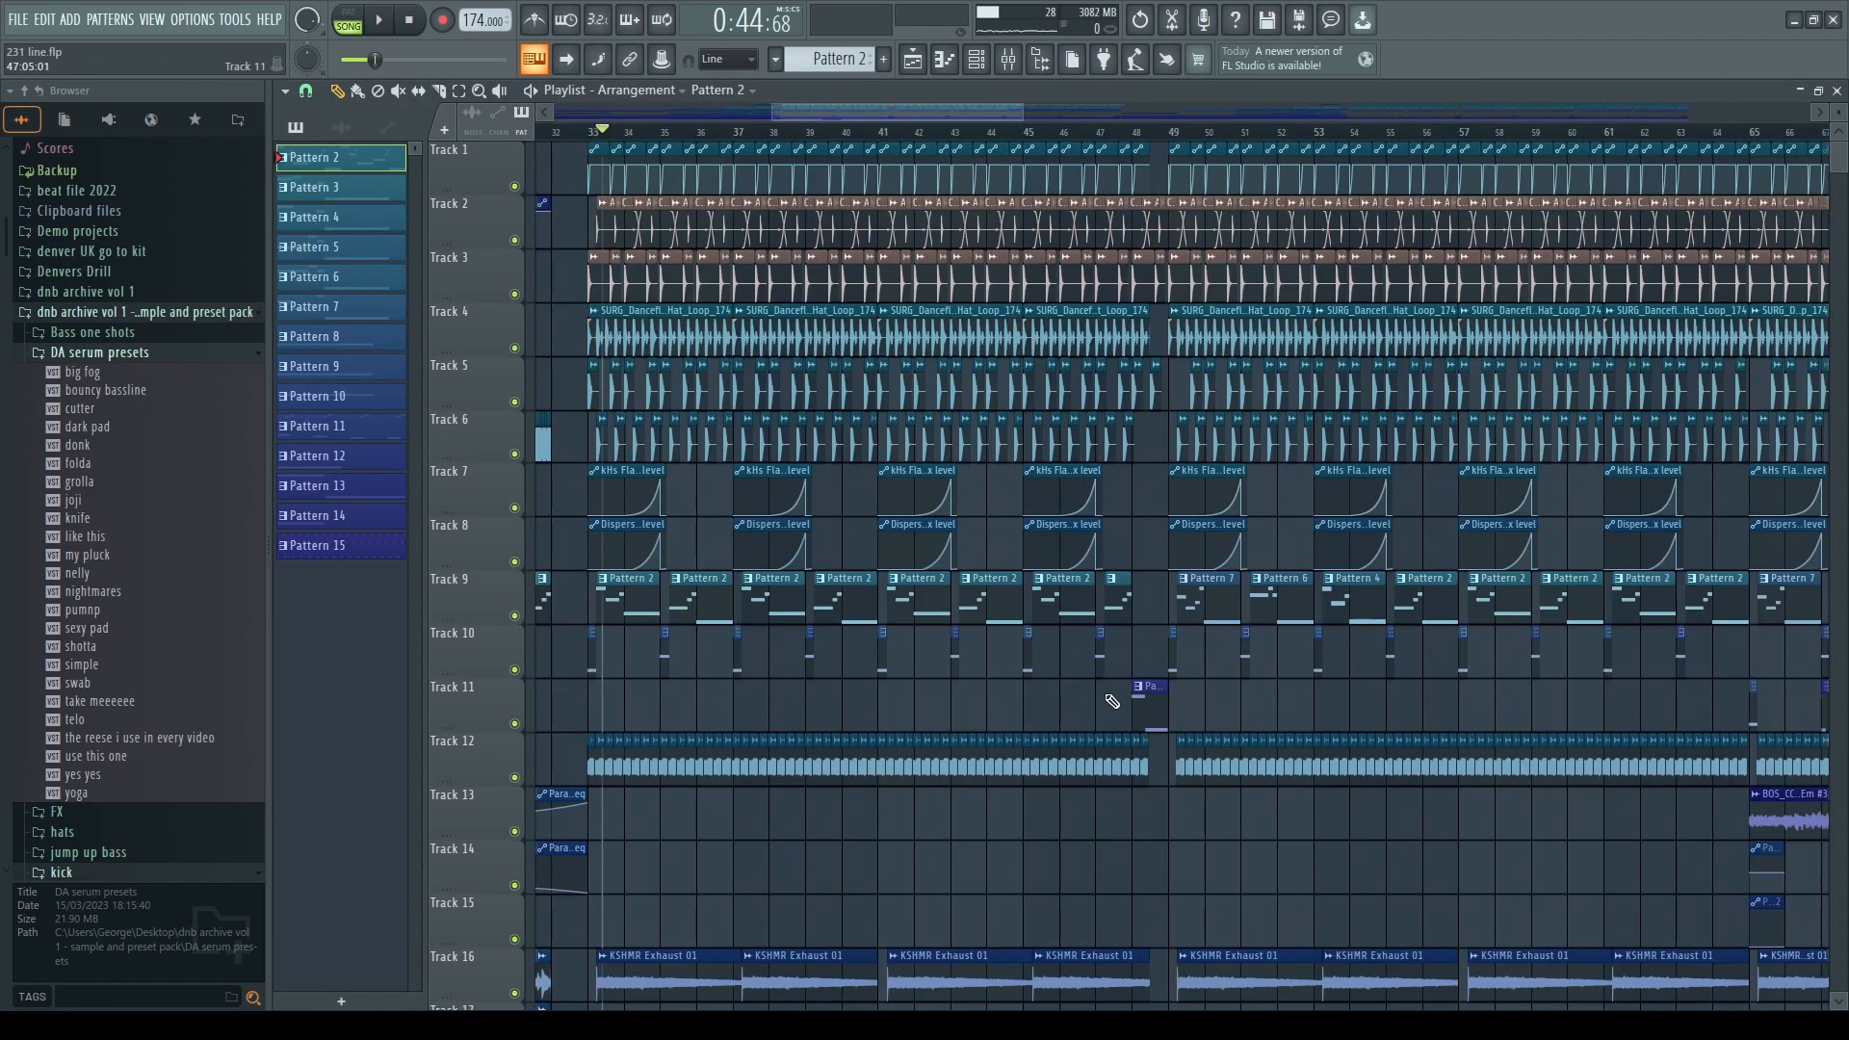
left_click(1139, 135)
scroll(1100, 582, "down", 4)
key("space")
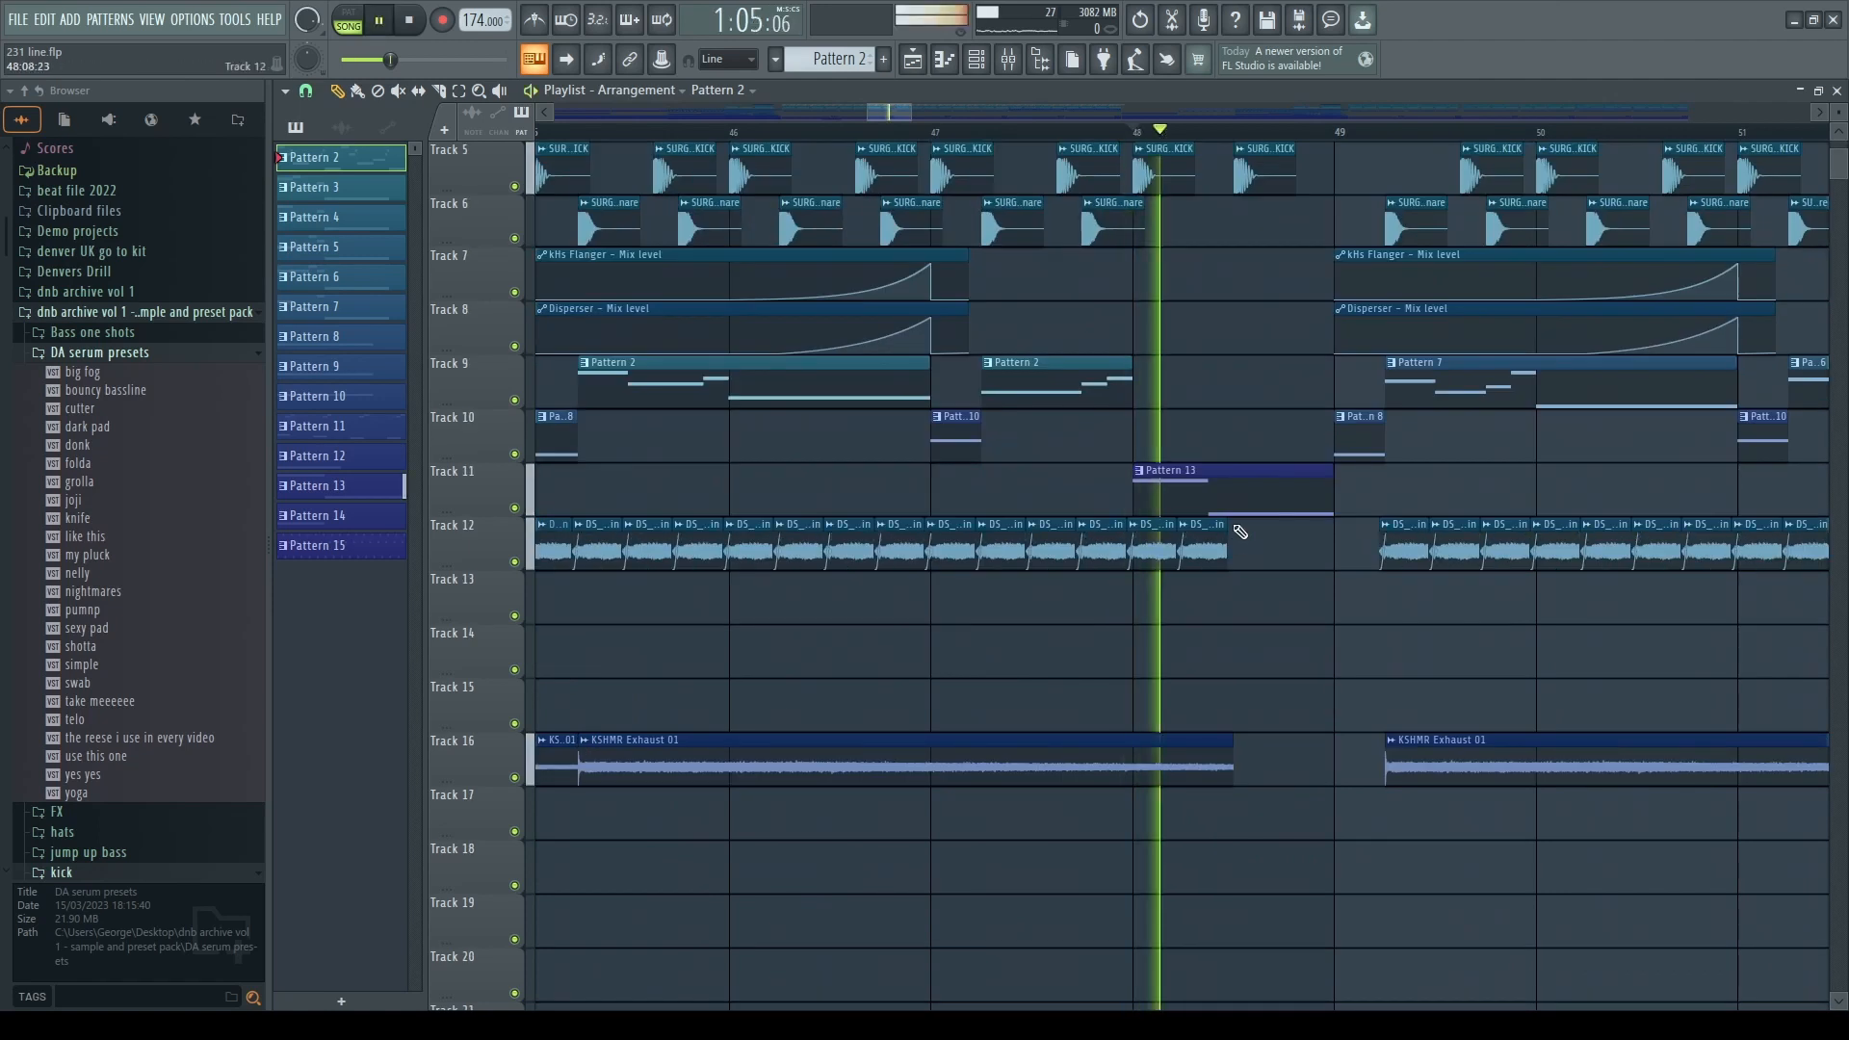
scroll(1231, 528, "down", 2)
left_click(1008, 58)
key("space")
key("space")
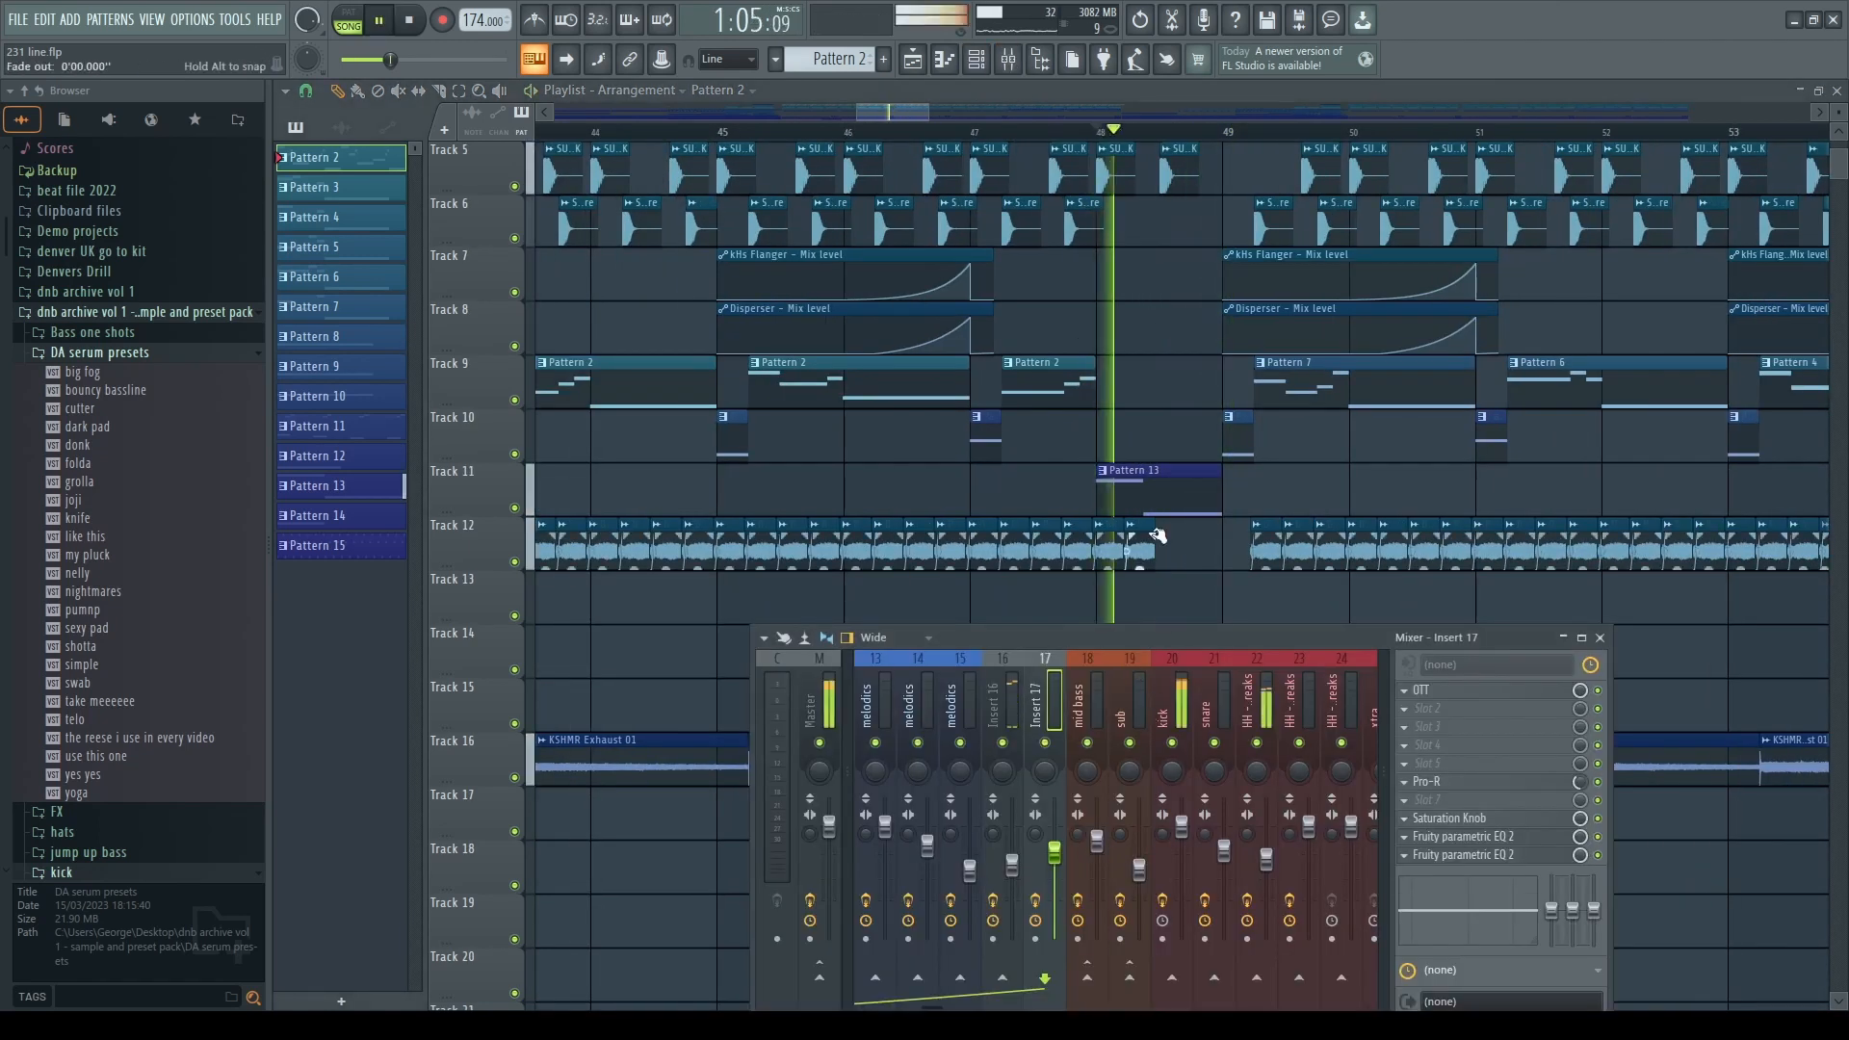
- Select Pattern 13, open its Serum #6 Reese synth from the channel rack, and audition a few notes
left_click(1146, 499)
key("space")
left_click(978, 63)
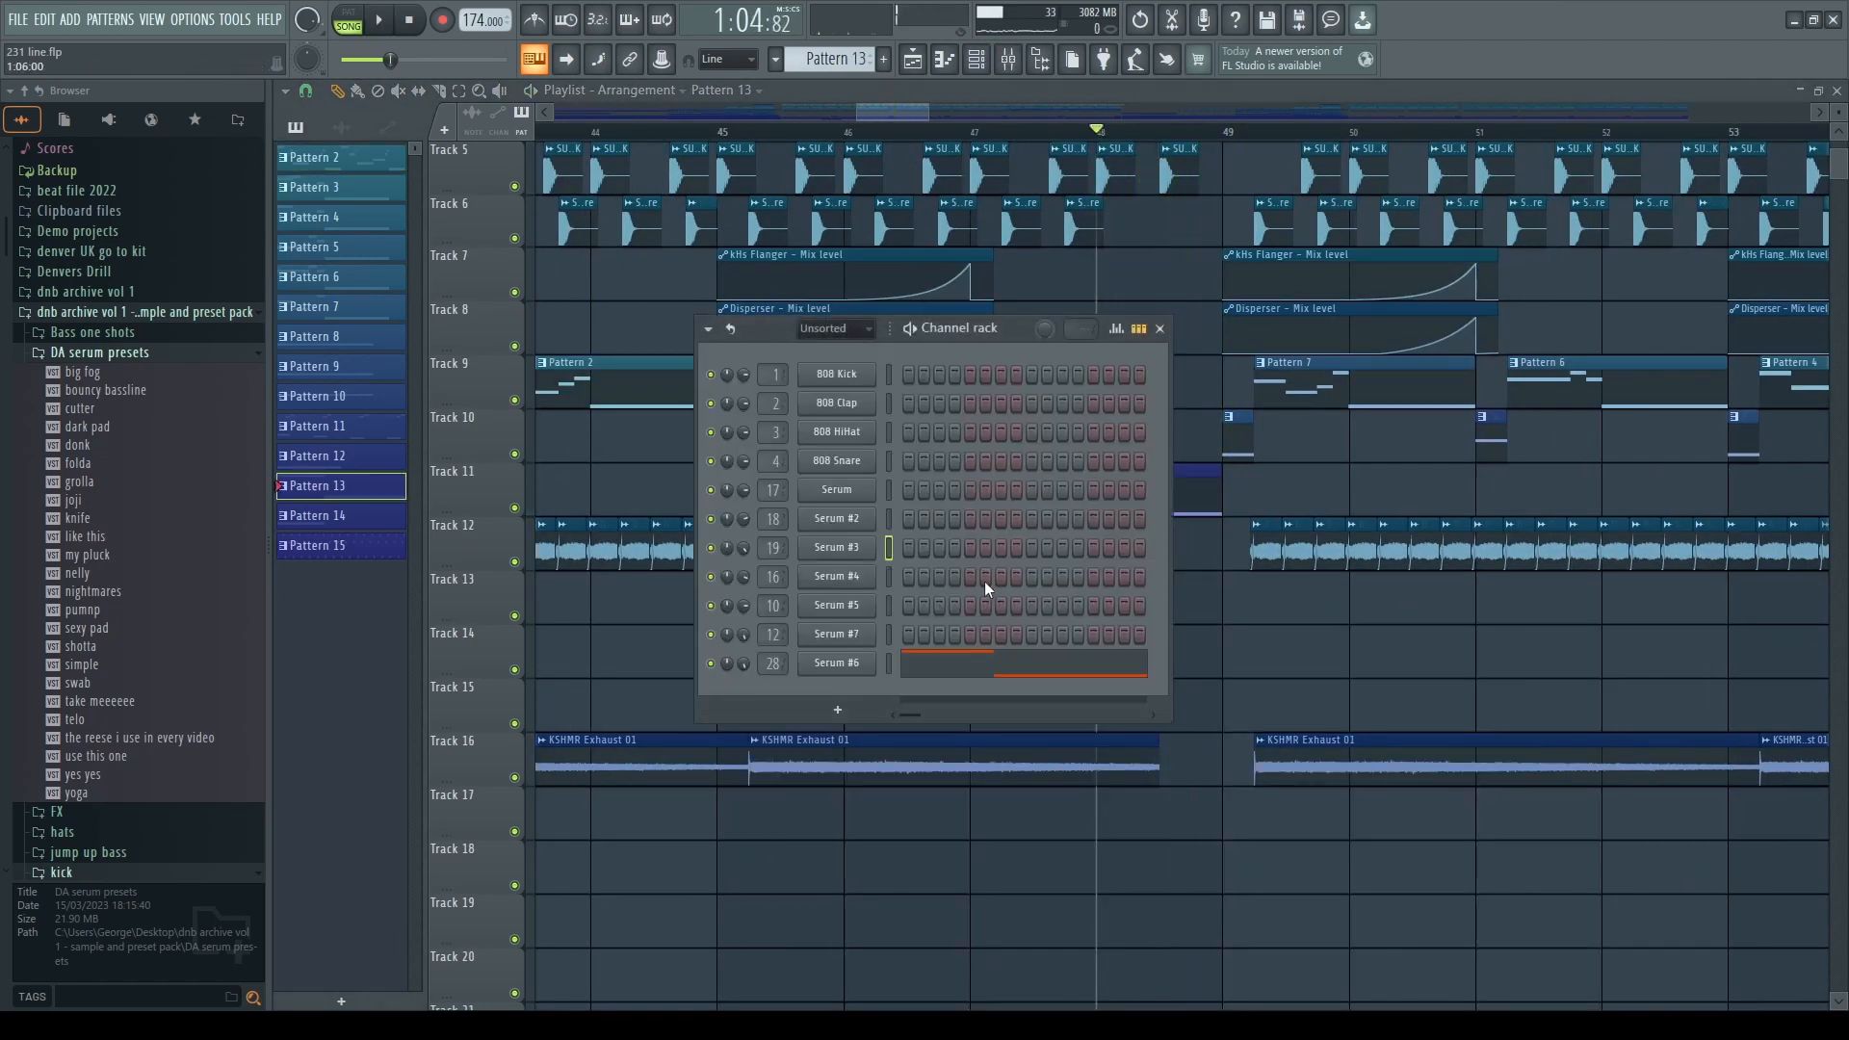
left_click(844, 666)
left_click_drag(962, 344, 1029, 264)
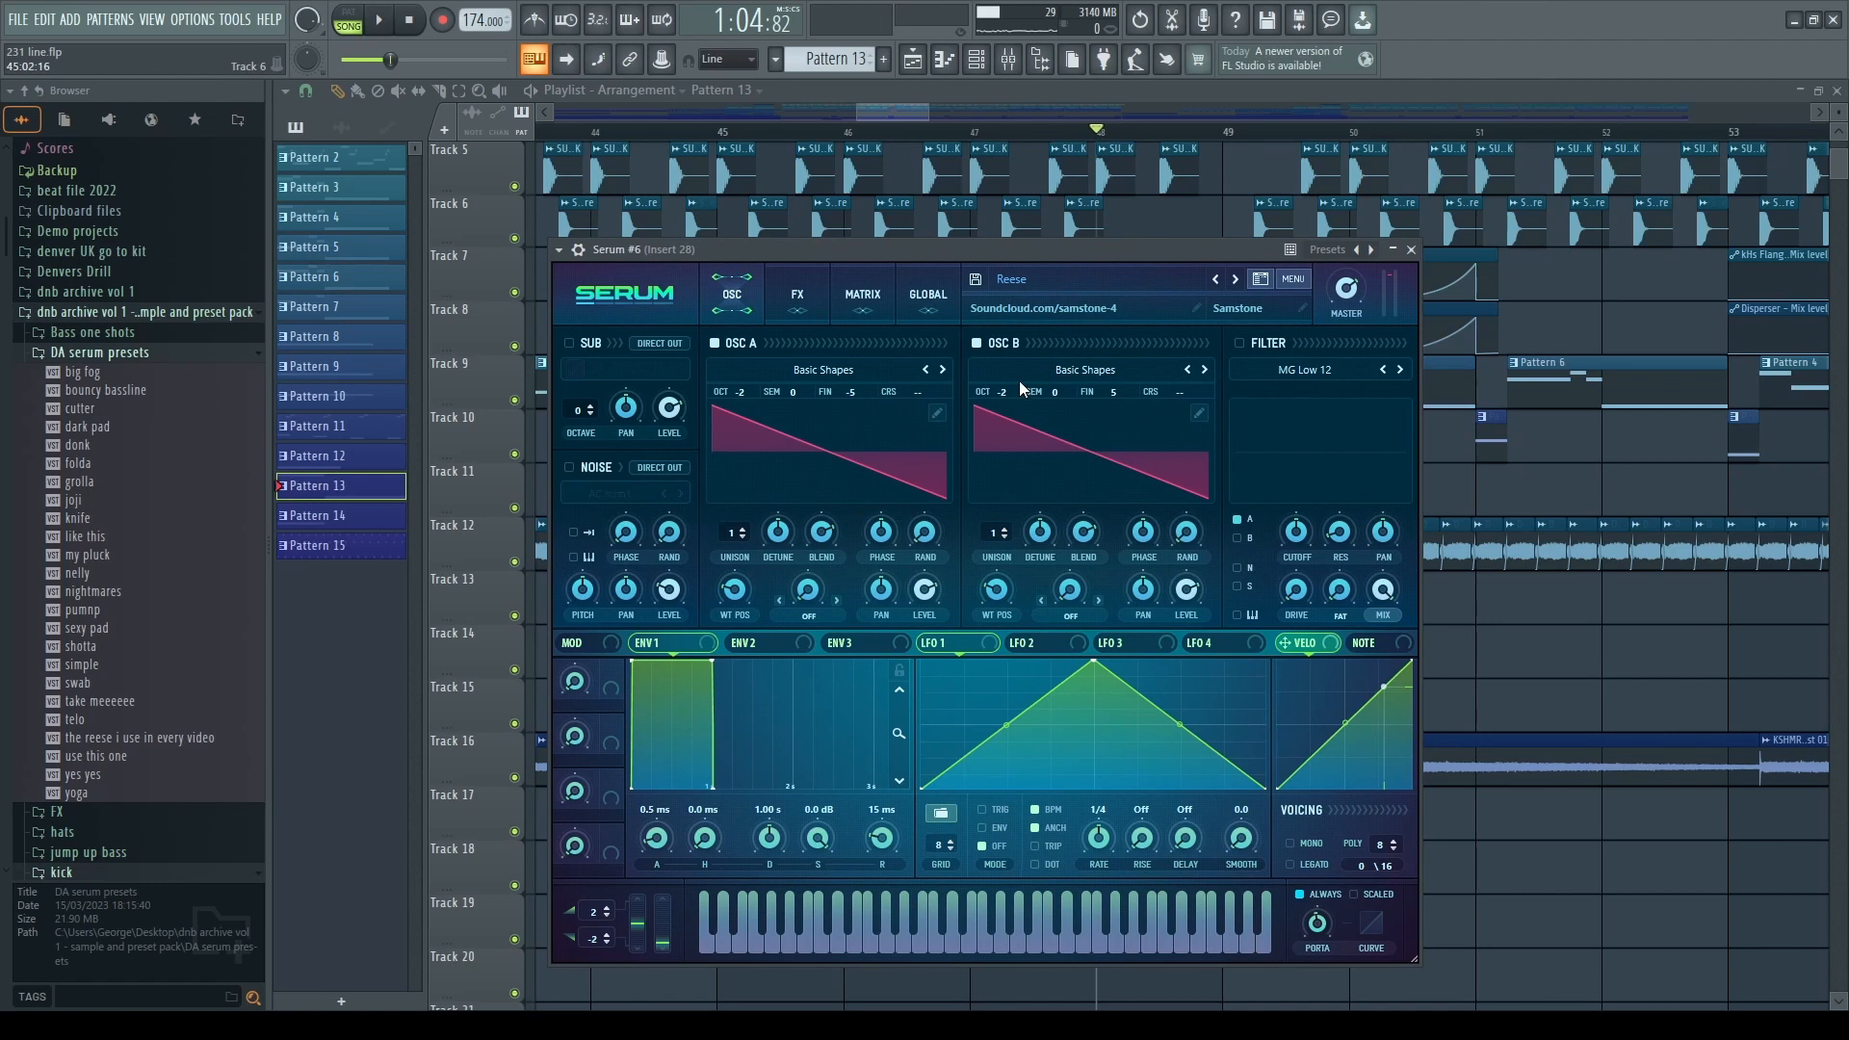
key("m")
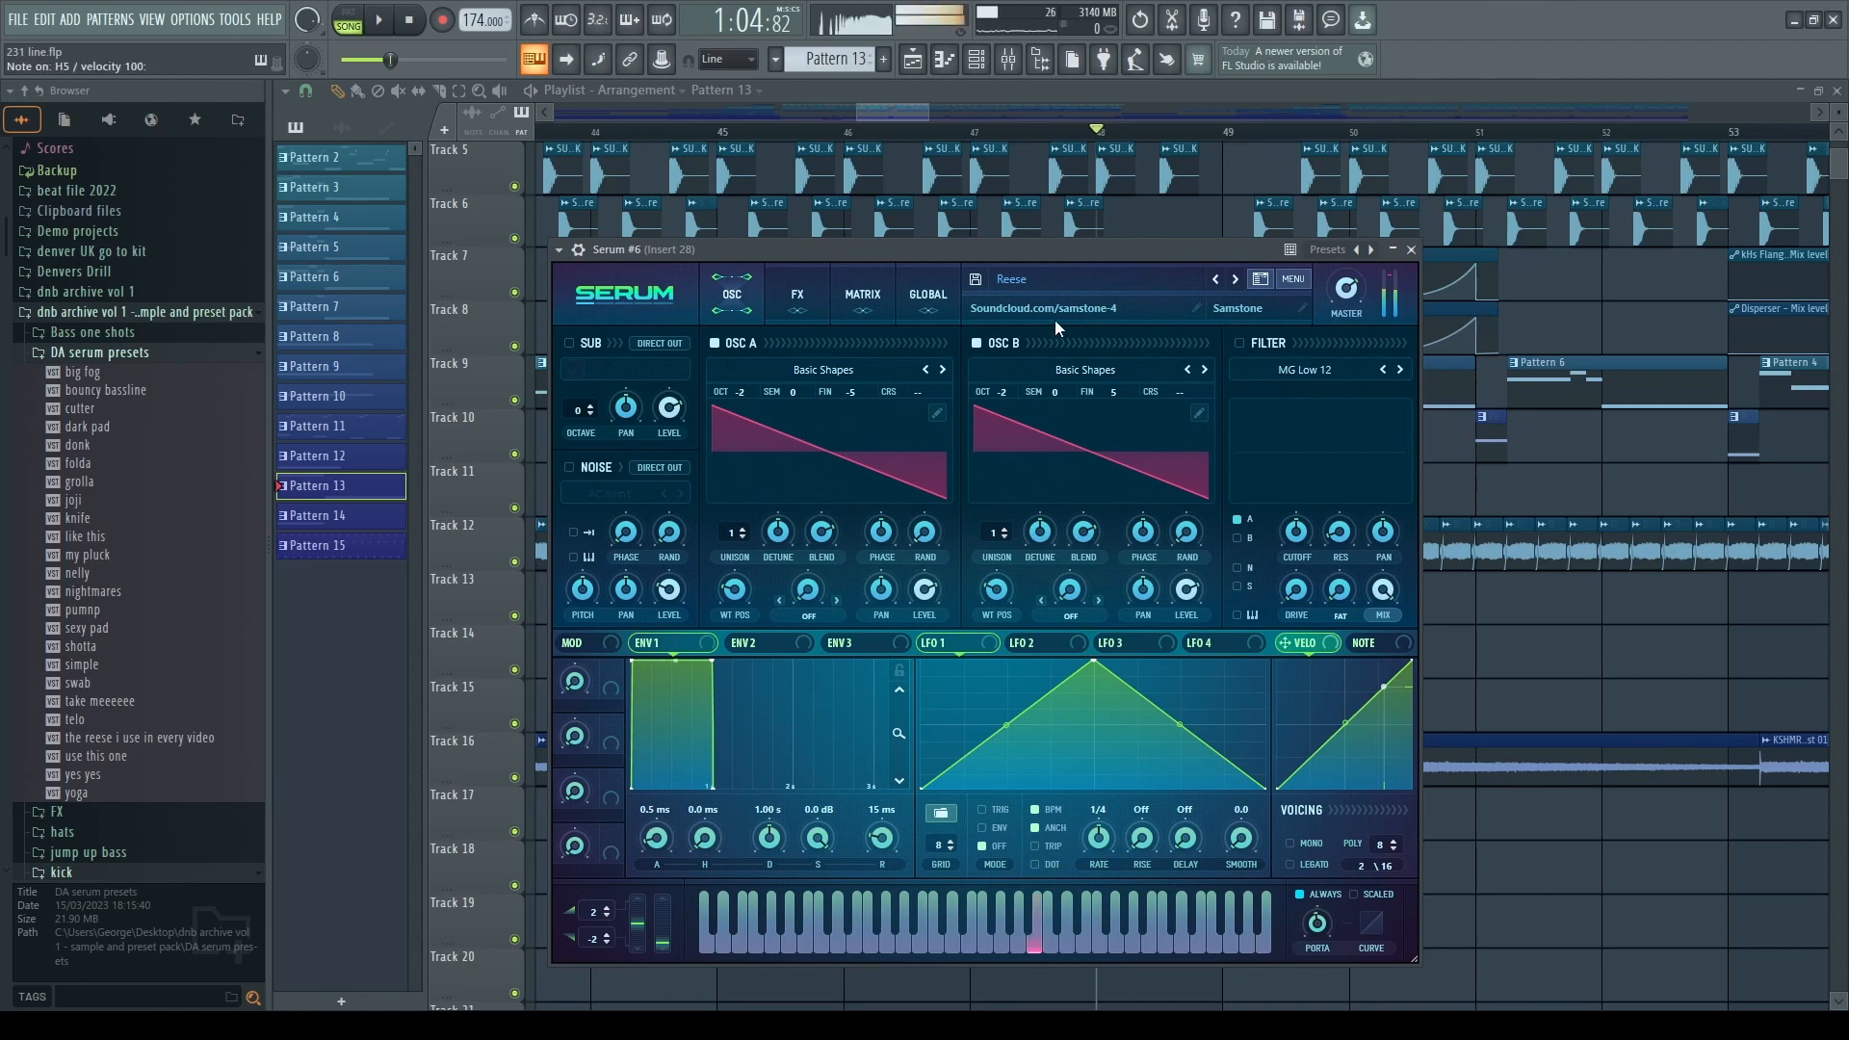
key("b")
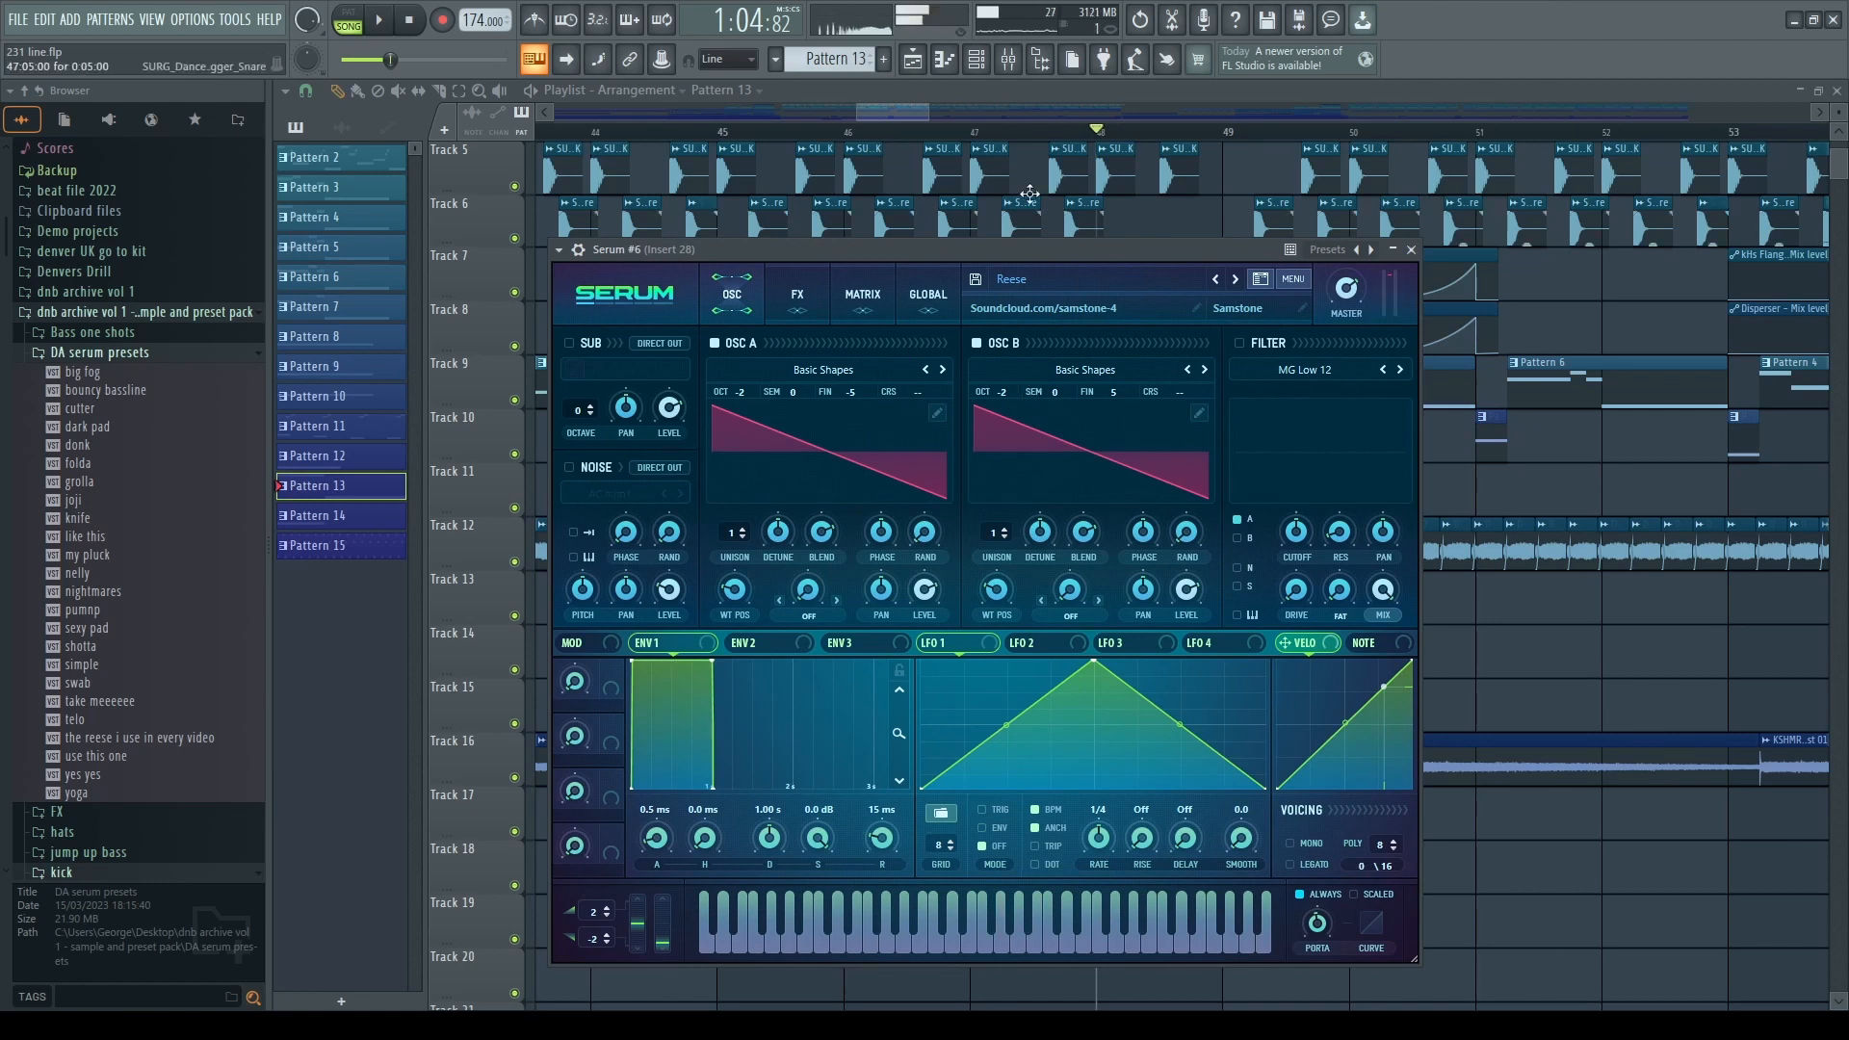
- Show Insert 28 in the mixer, bypass its effects, and audition the dry Reese sound
left_click(1008, 59)
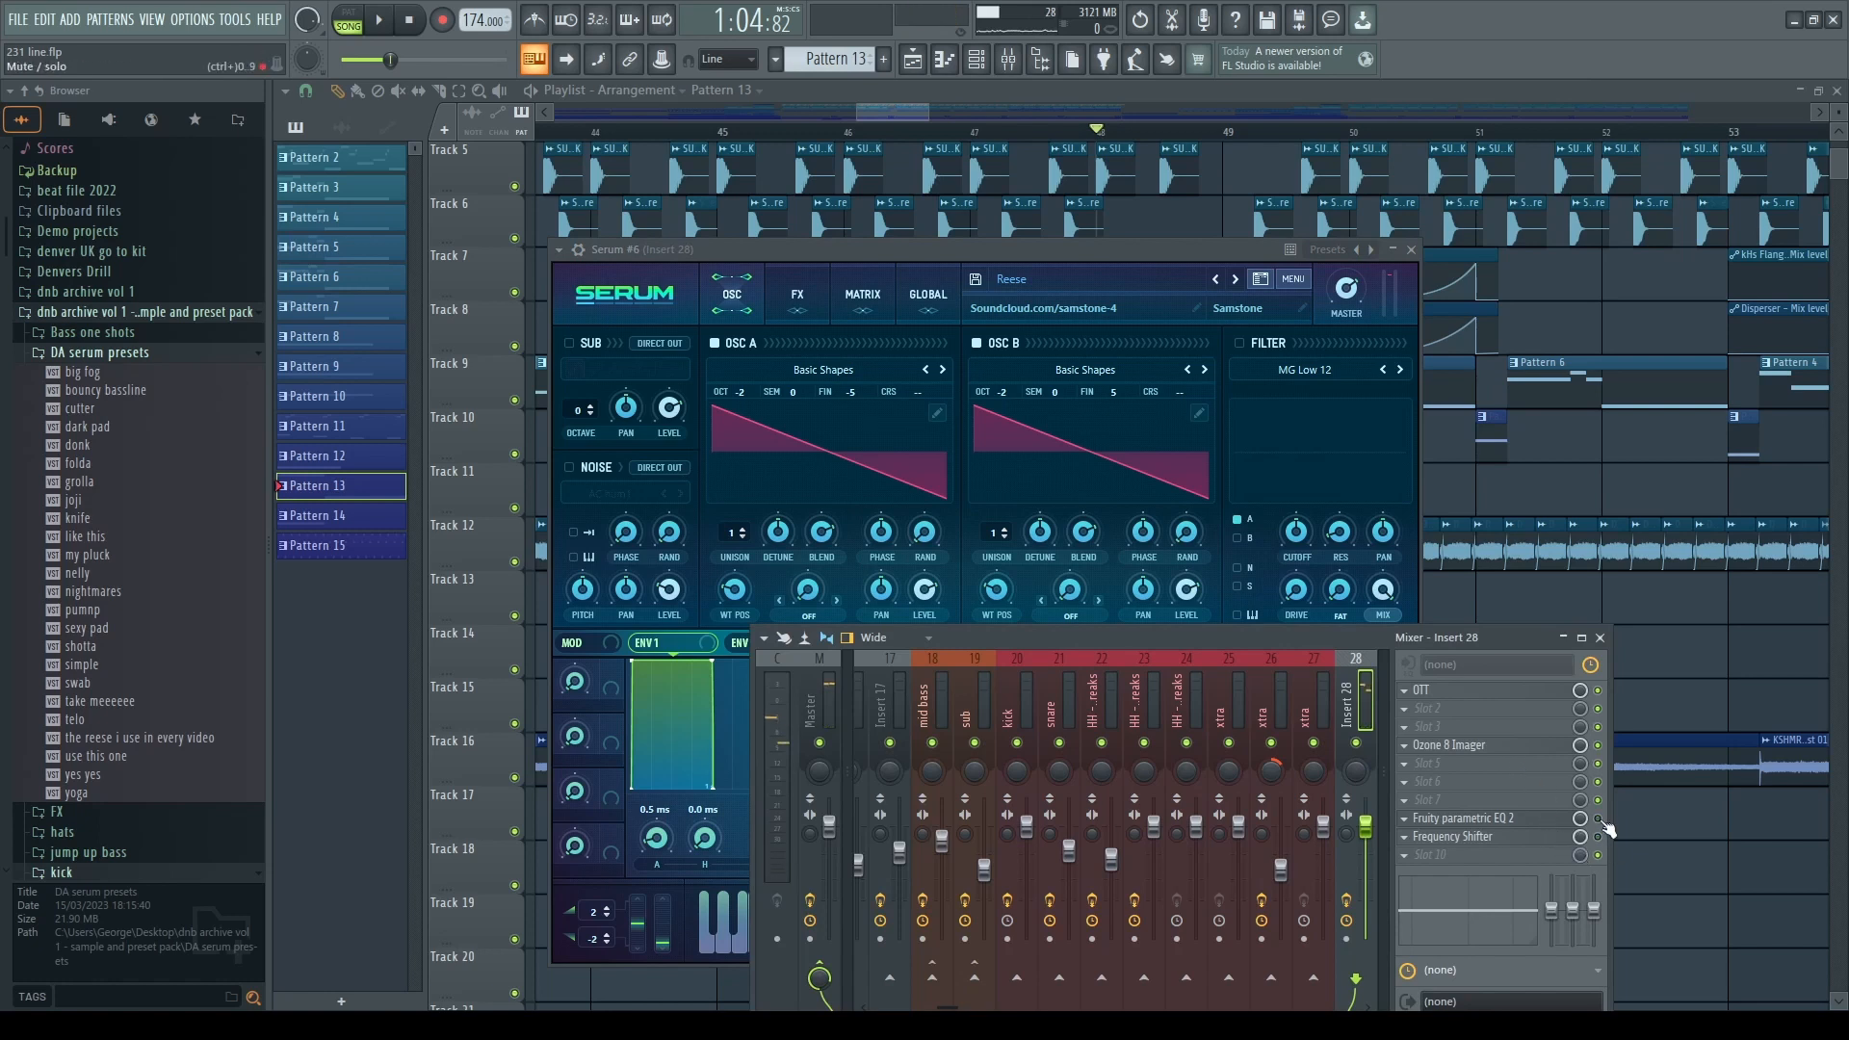
left_click(1598, 690)
key("m")
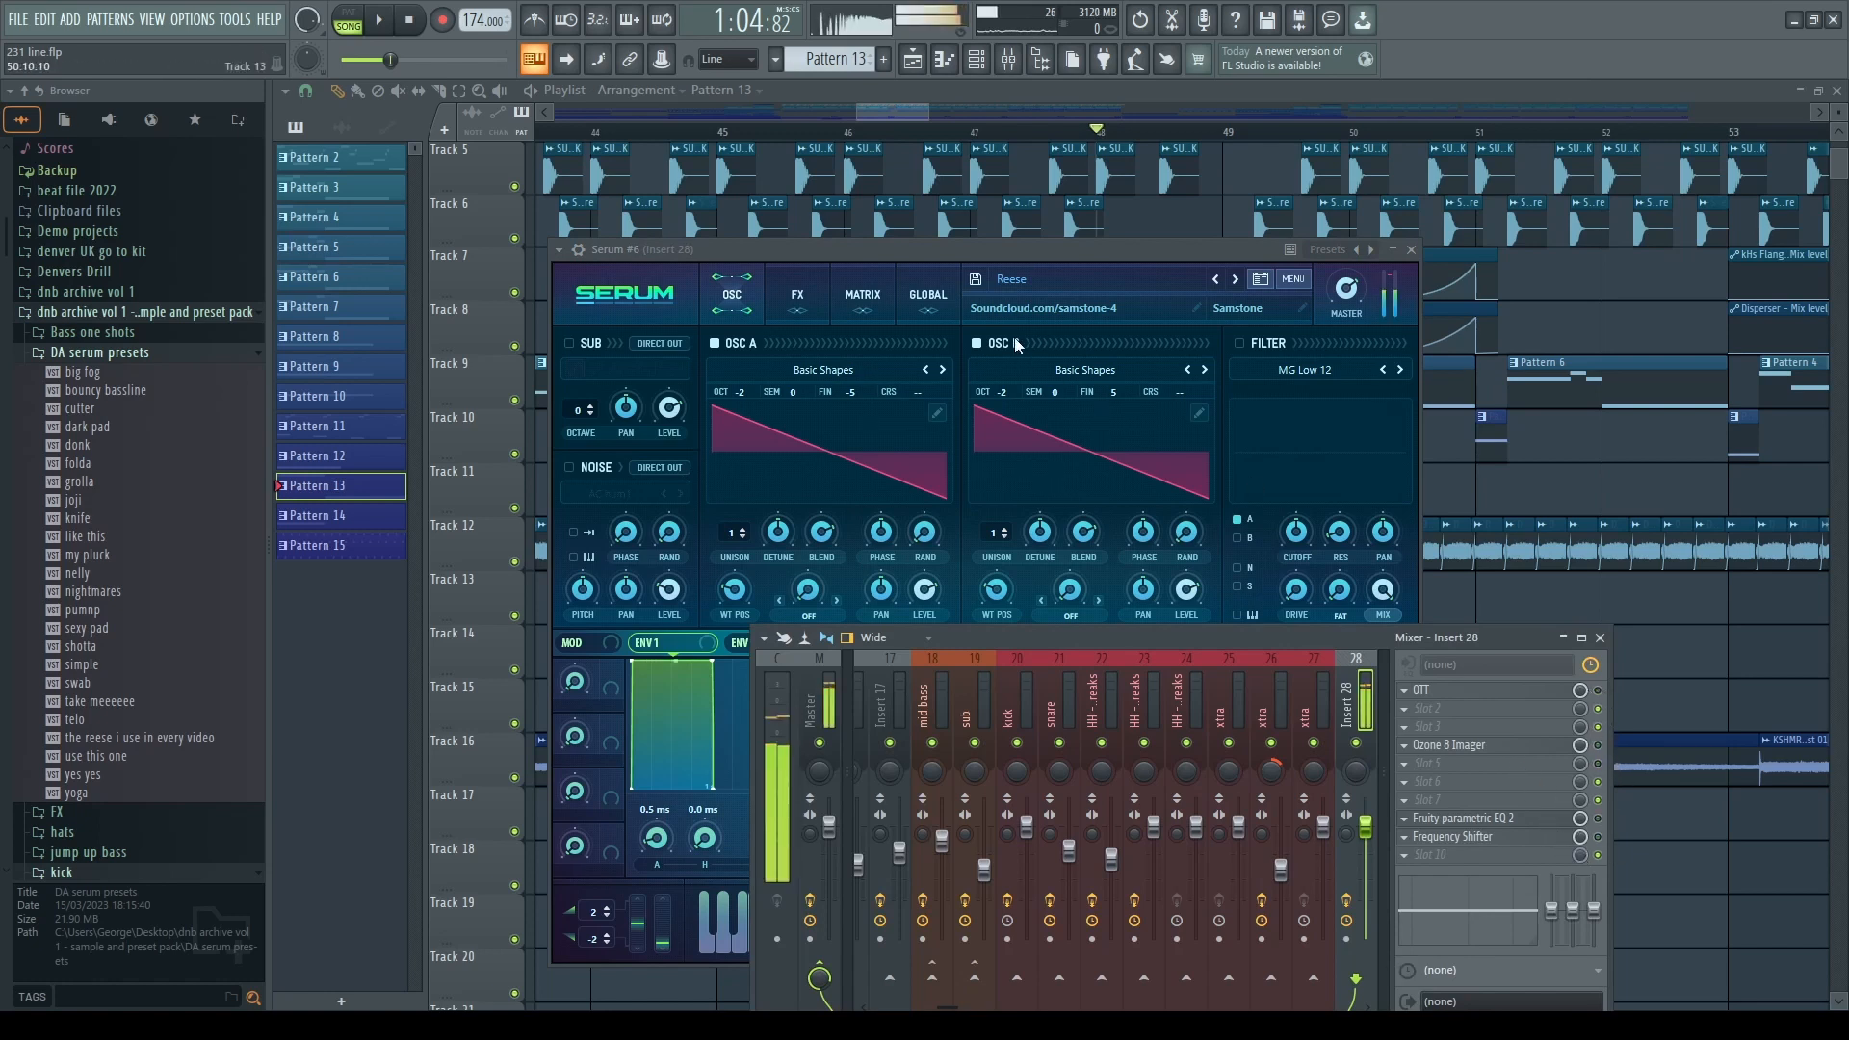
key("b")
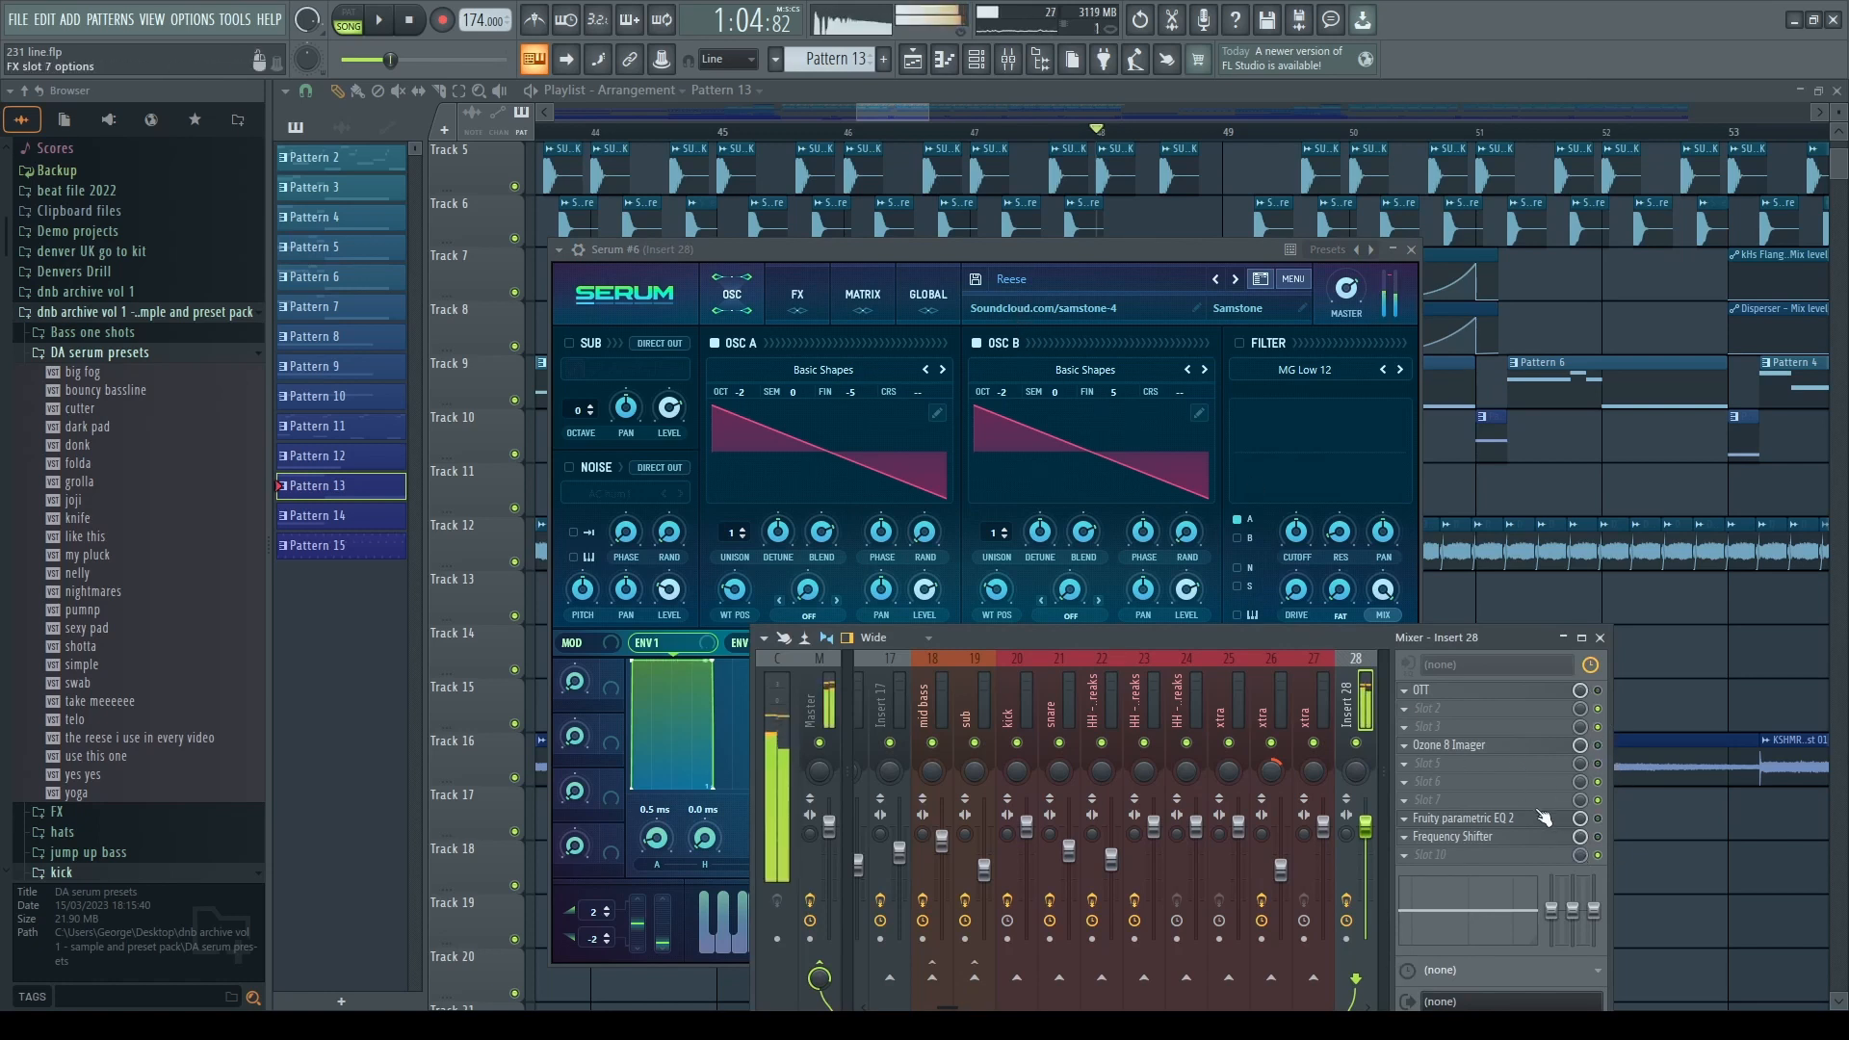
- Re-enable the Ozone 8 Imager on Insert 28, inspect its stereo width bands, and close it
left_click(1599, 758)
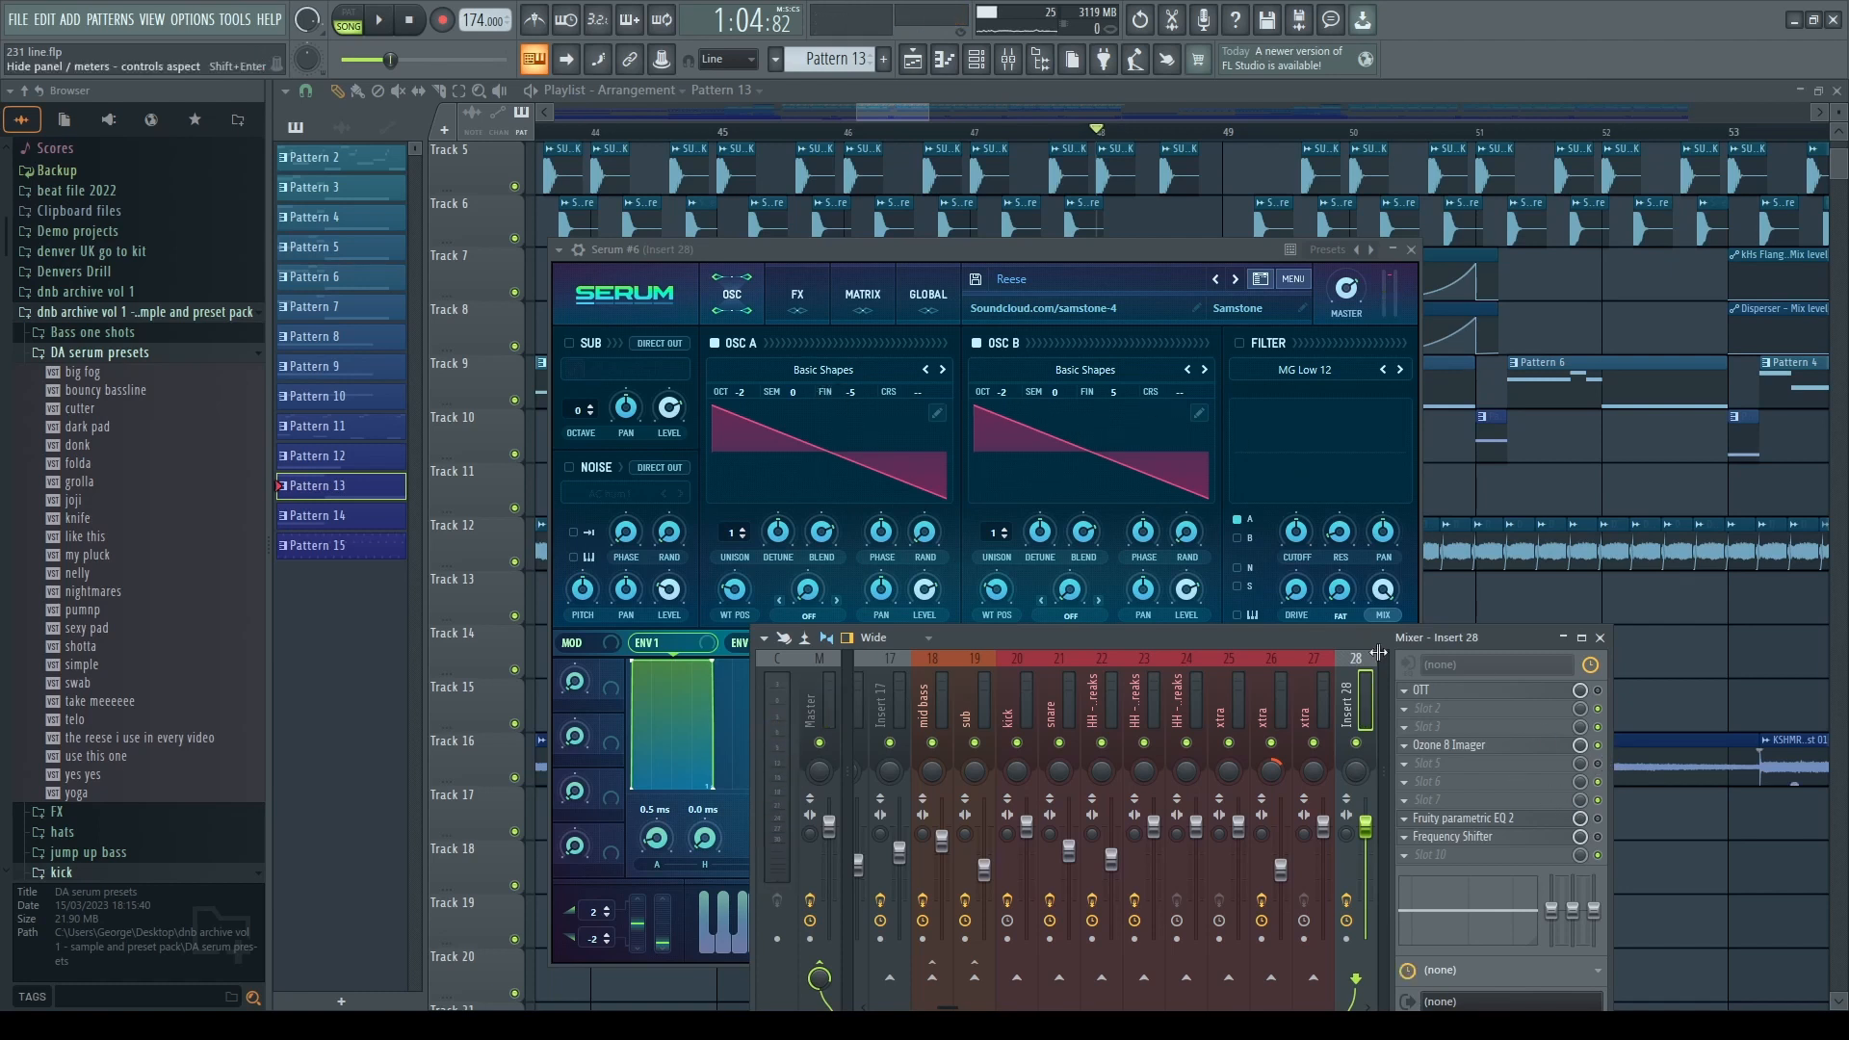
left_click(1487, 743)
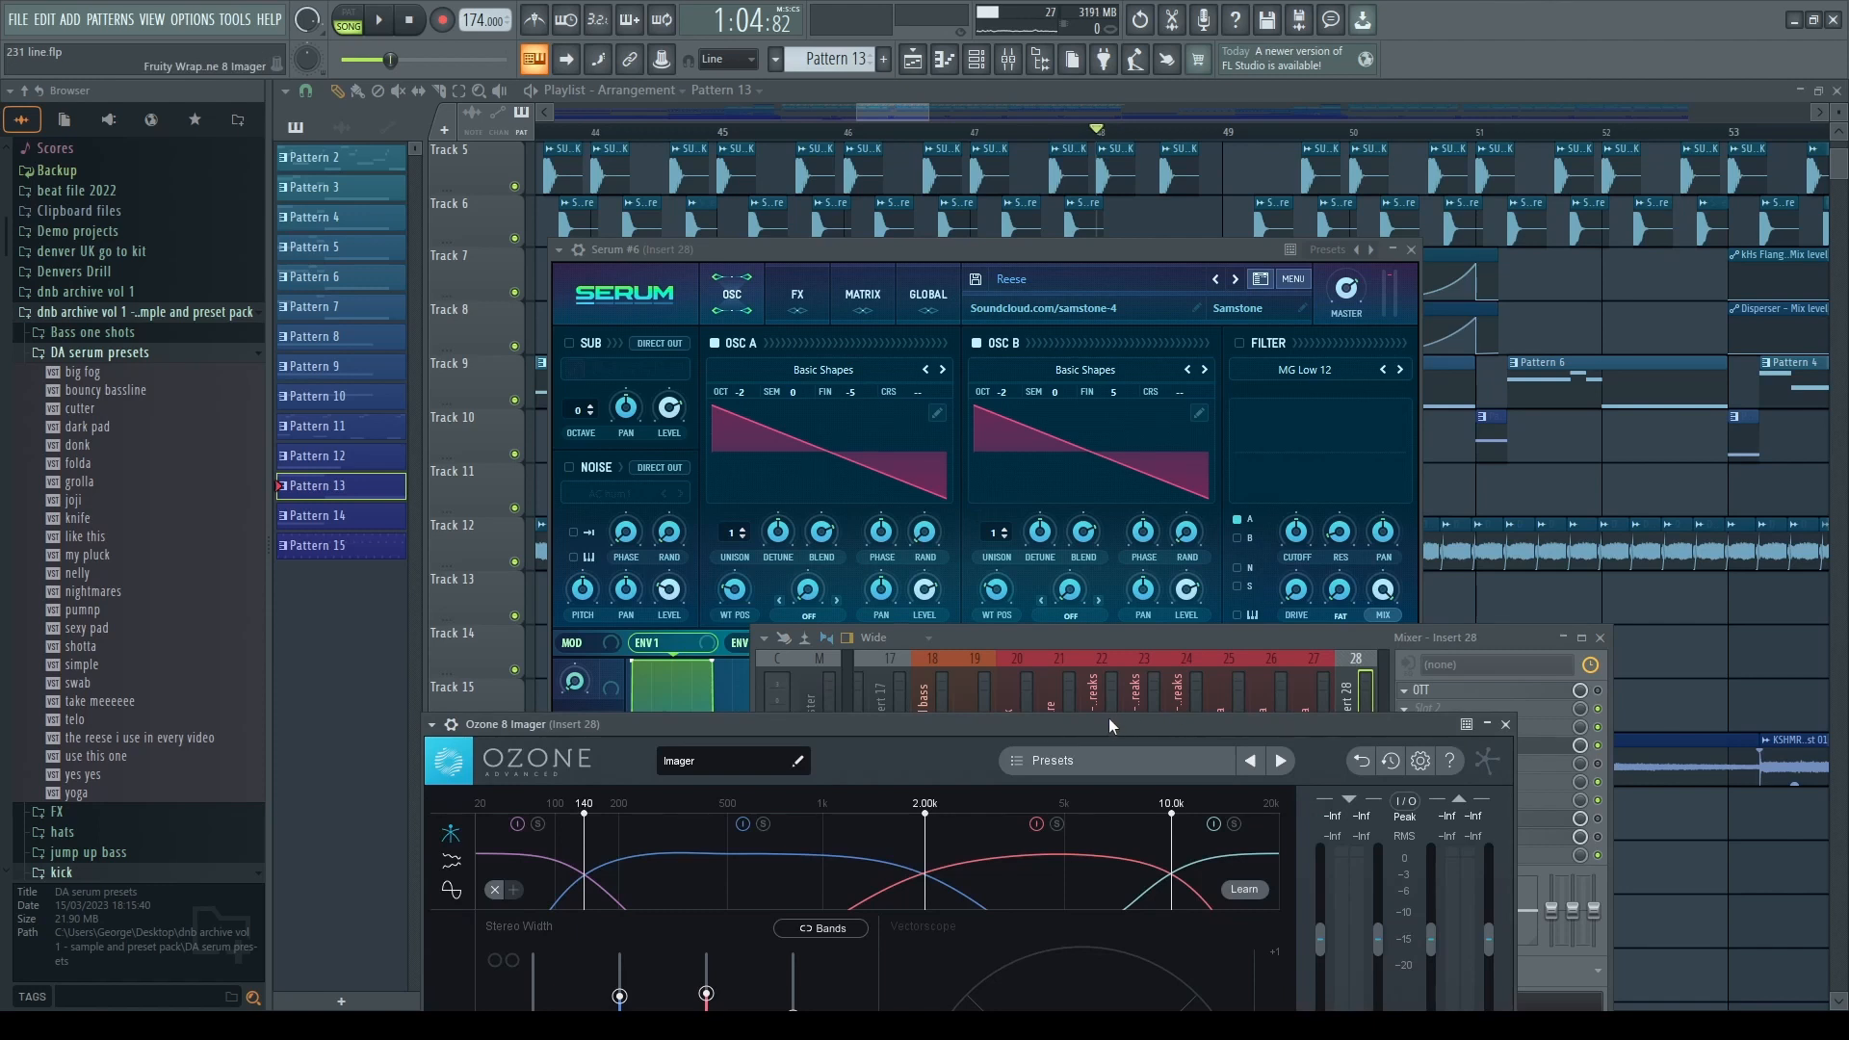
left_click_drag(1098, 940, 1200, 463)
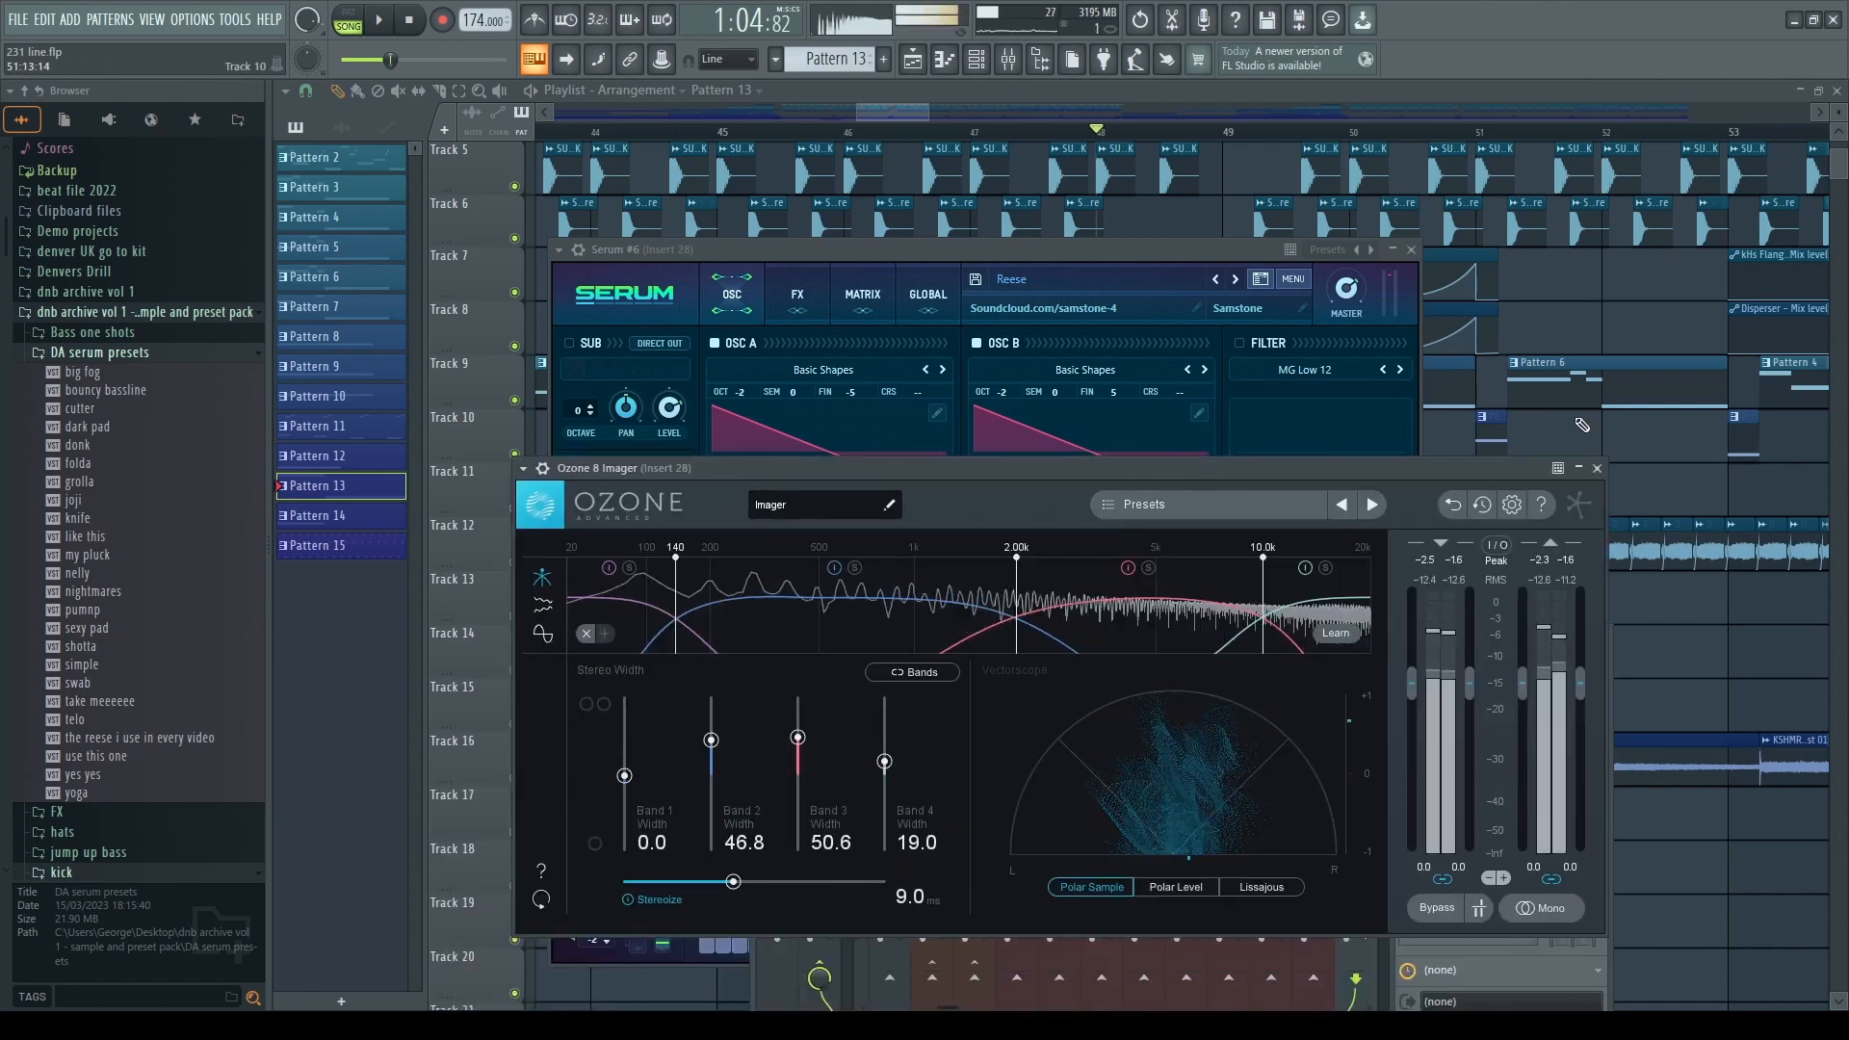
left_click(1596, 469)
- Inspect and re-enable the OTT and Fruity Parametric EQ 2 on Insert 28, closing both plugin windows
left_click(1473, 690)
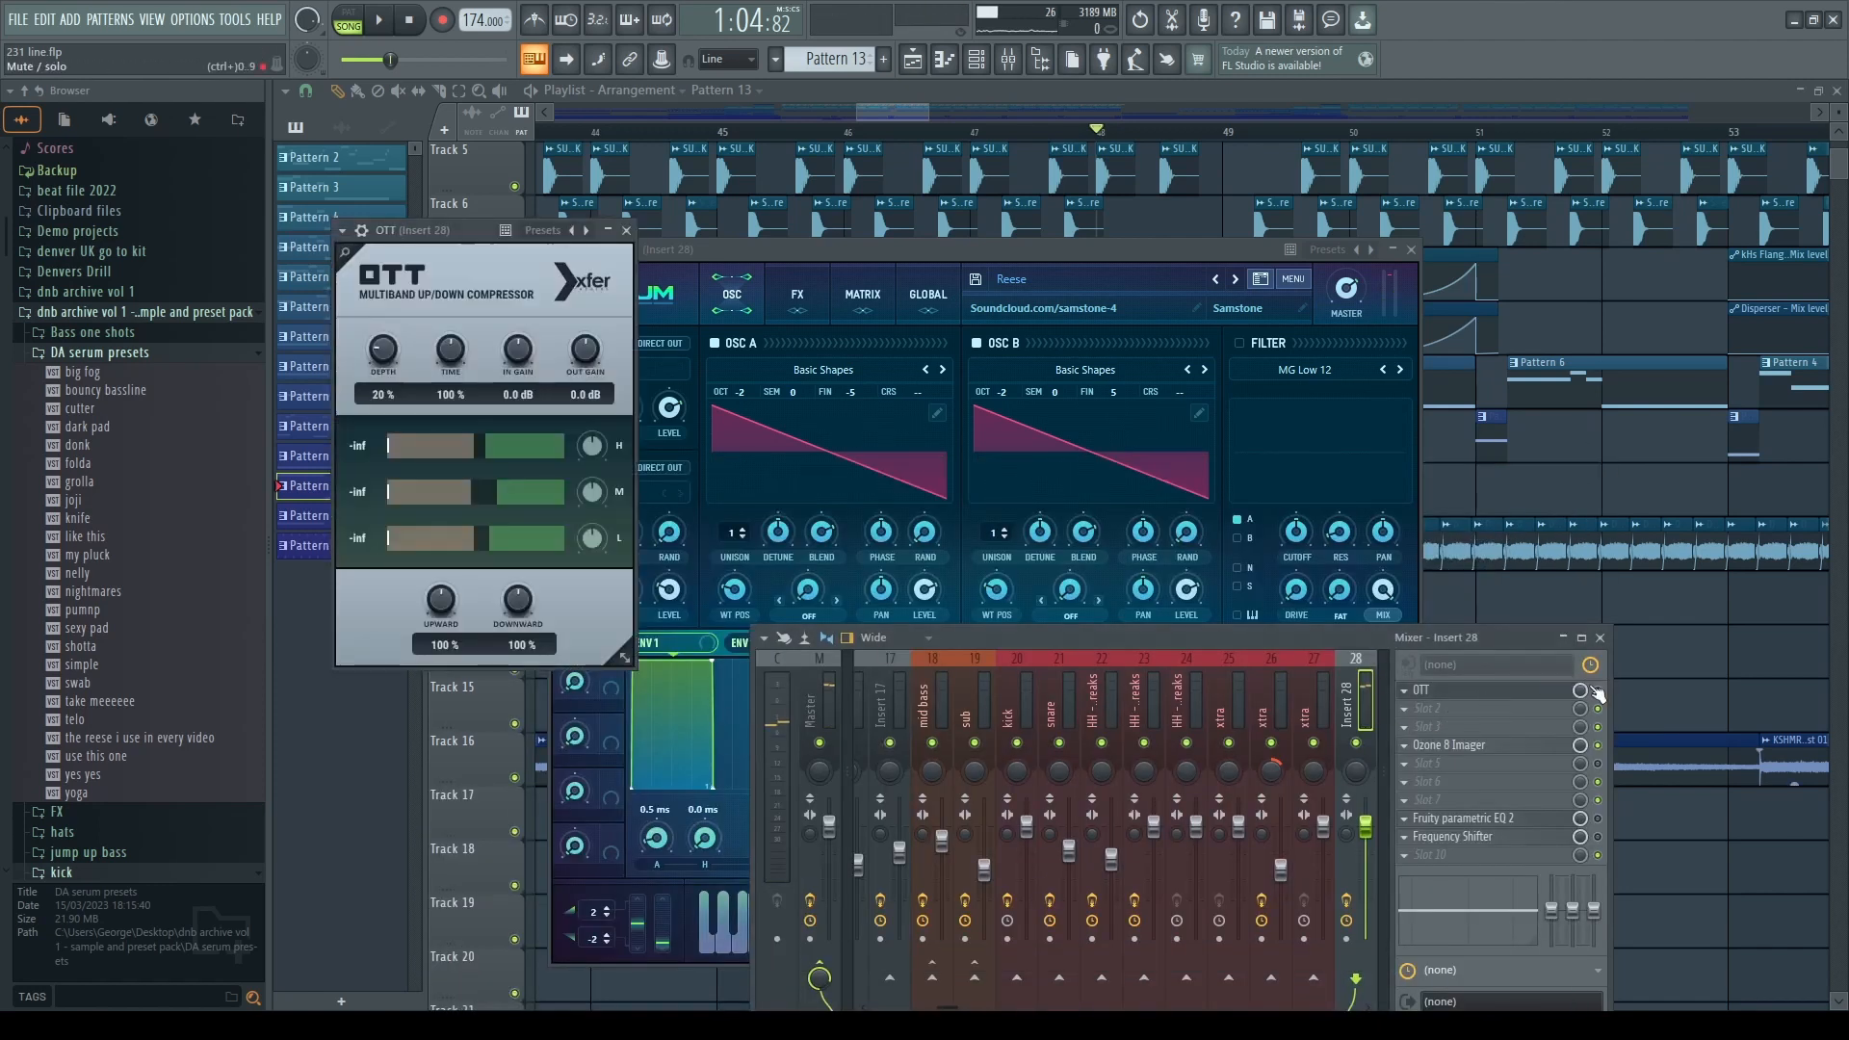
left_click(1507, 691)
left_click(1510, 692)
left_click(1509, 691)
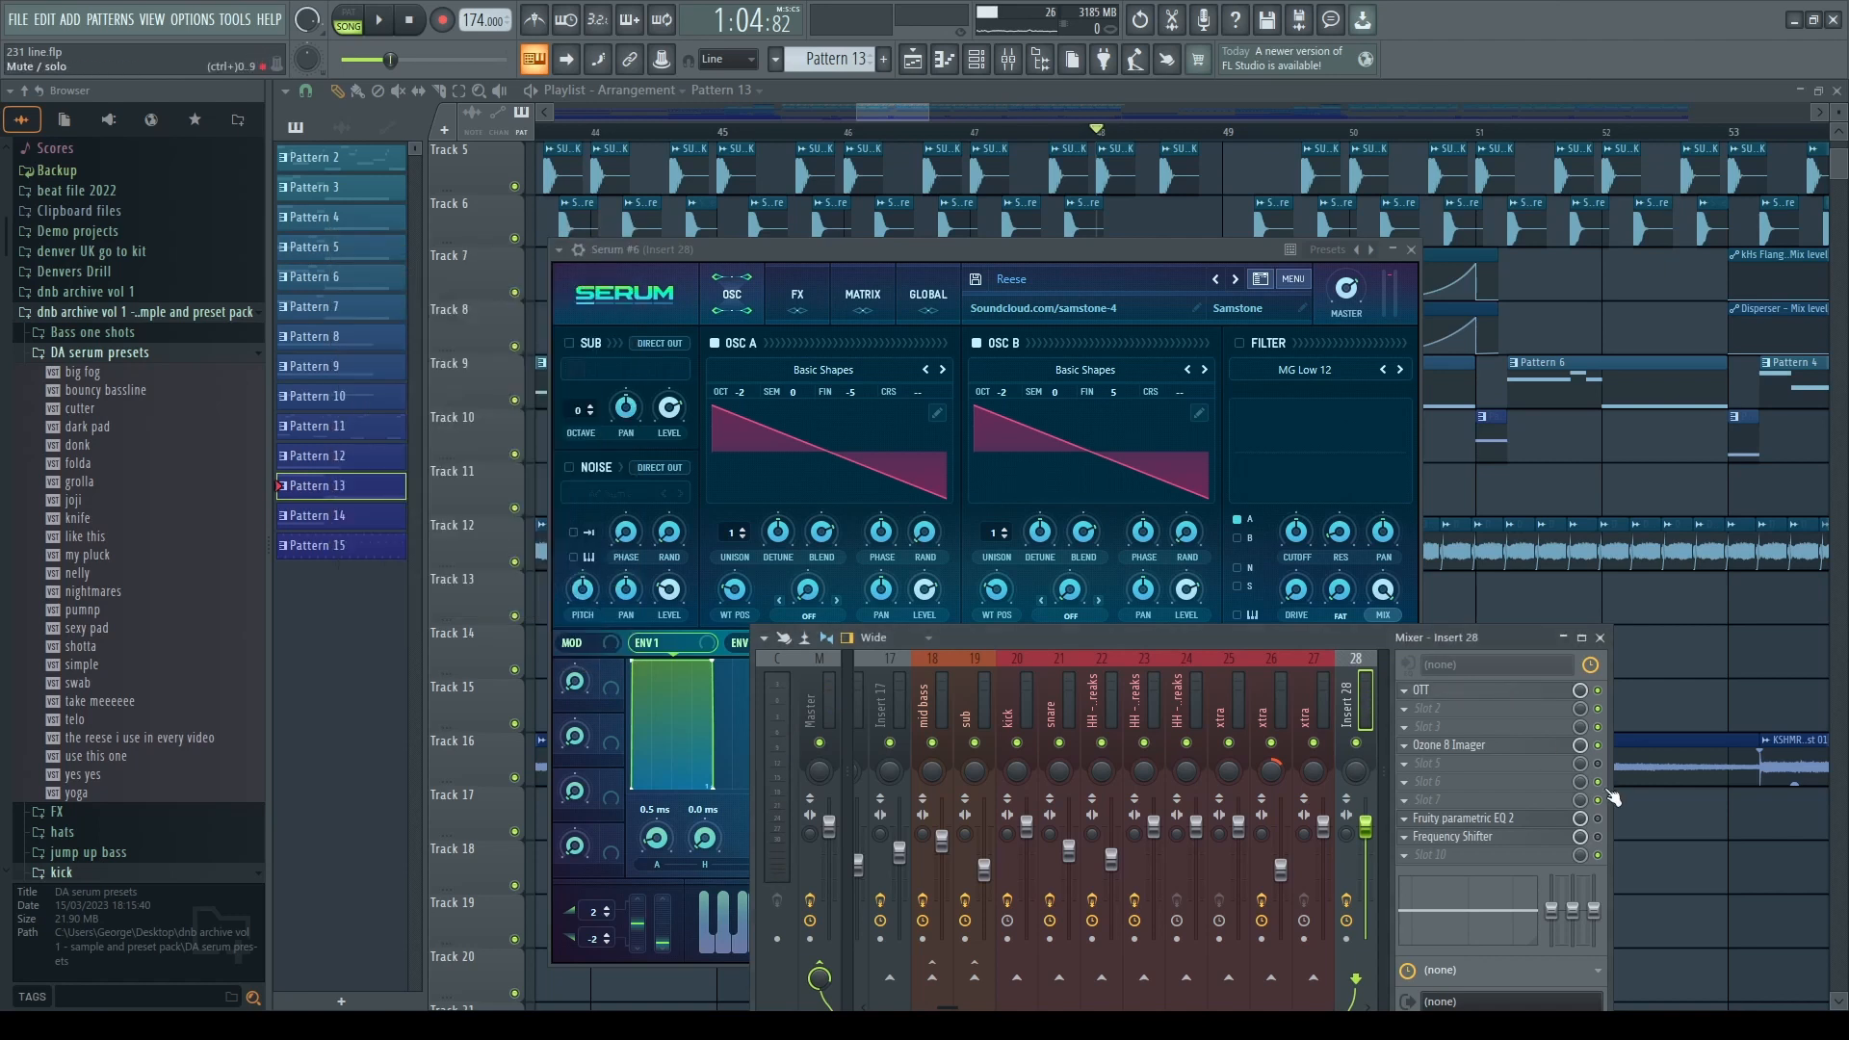
left_click(1548, 818)
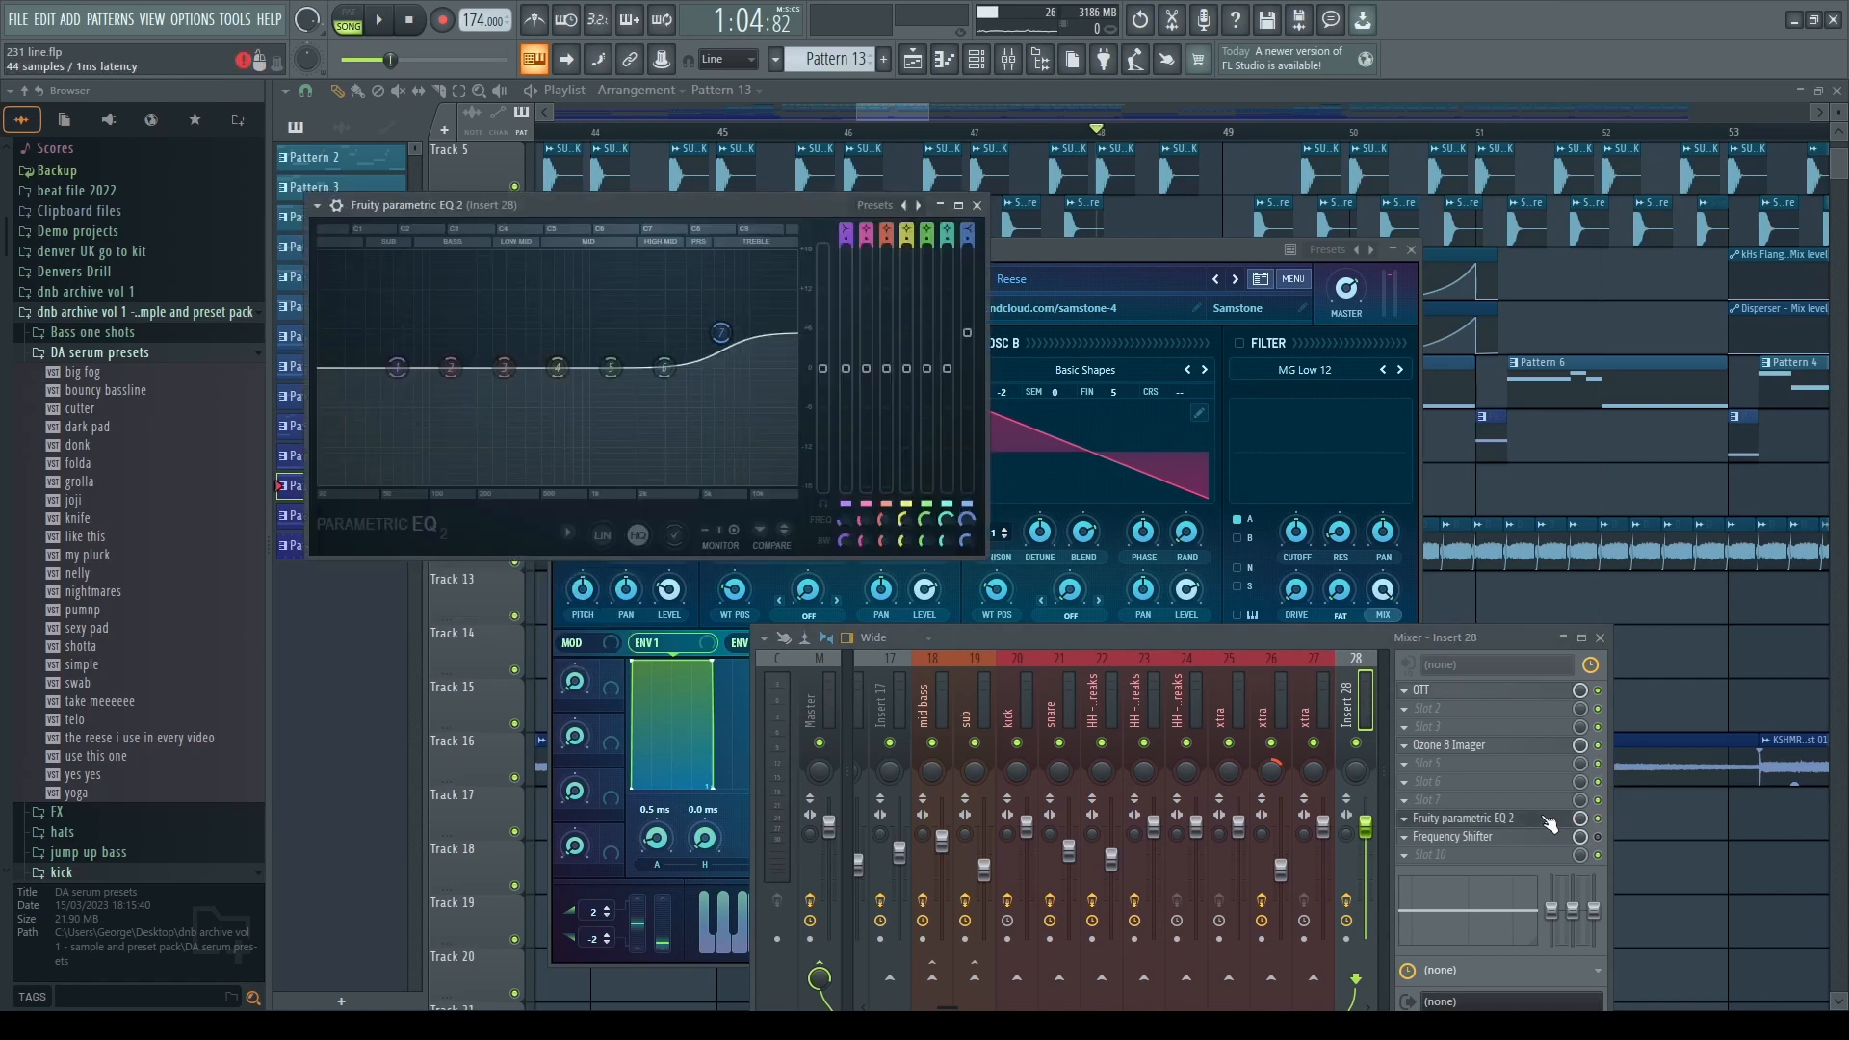
left_click(1548, 818)
- Open the Frequency Shifter on Insert 28, audition the Reese through it with several notes, and close all windows
left_click(1529, 844)
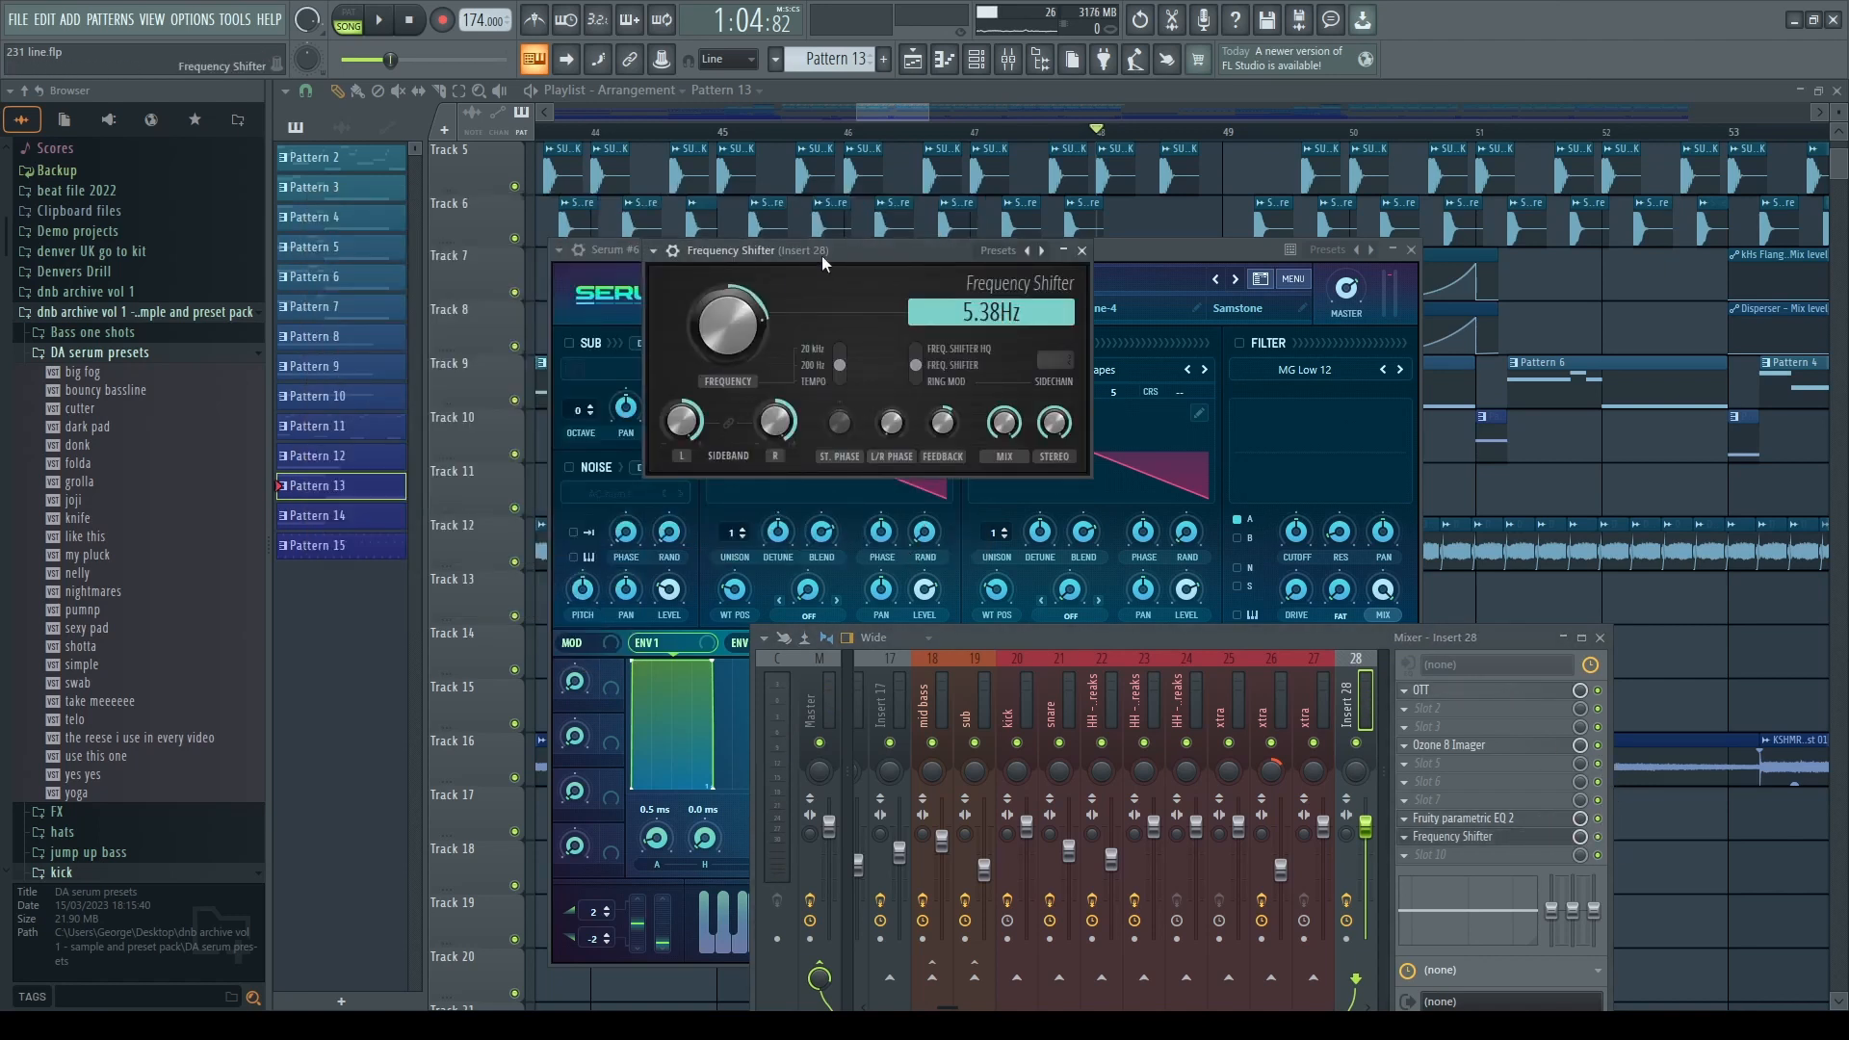
left_click_drag(823, 256, 860, 239)
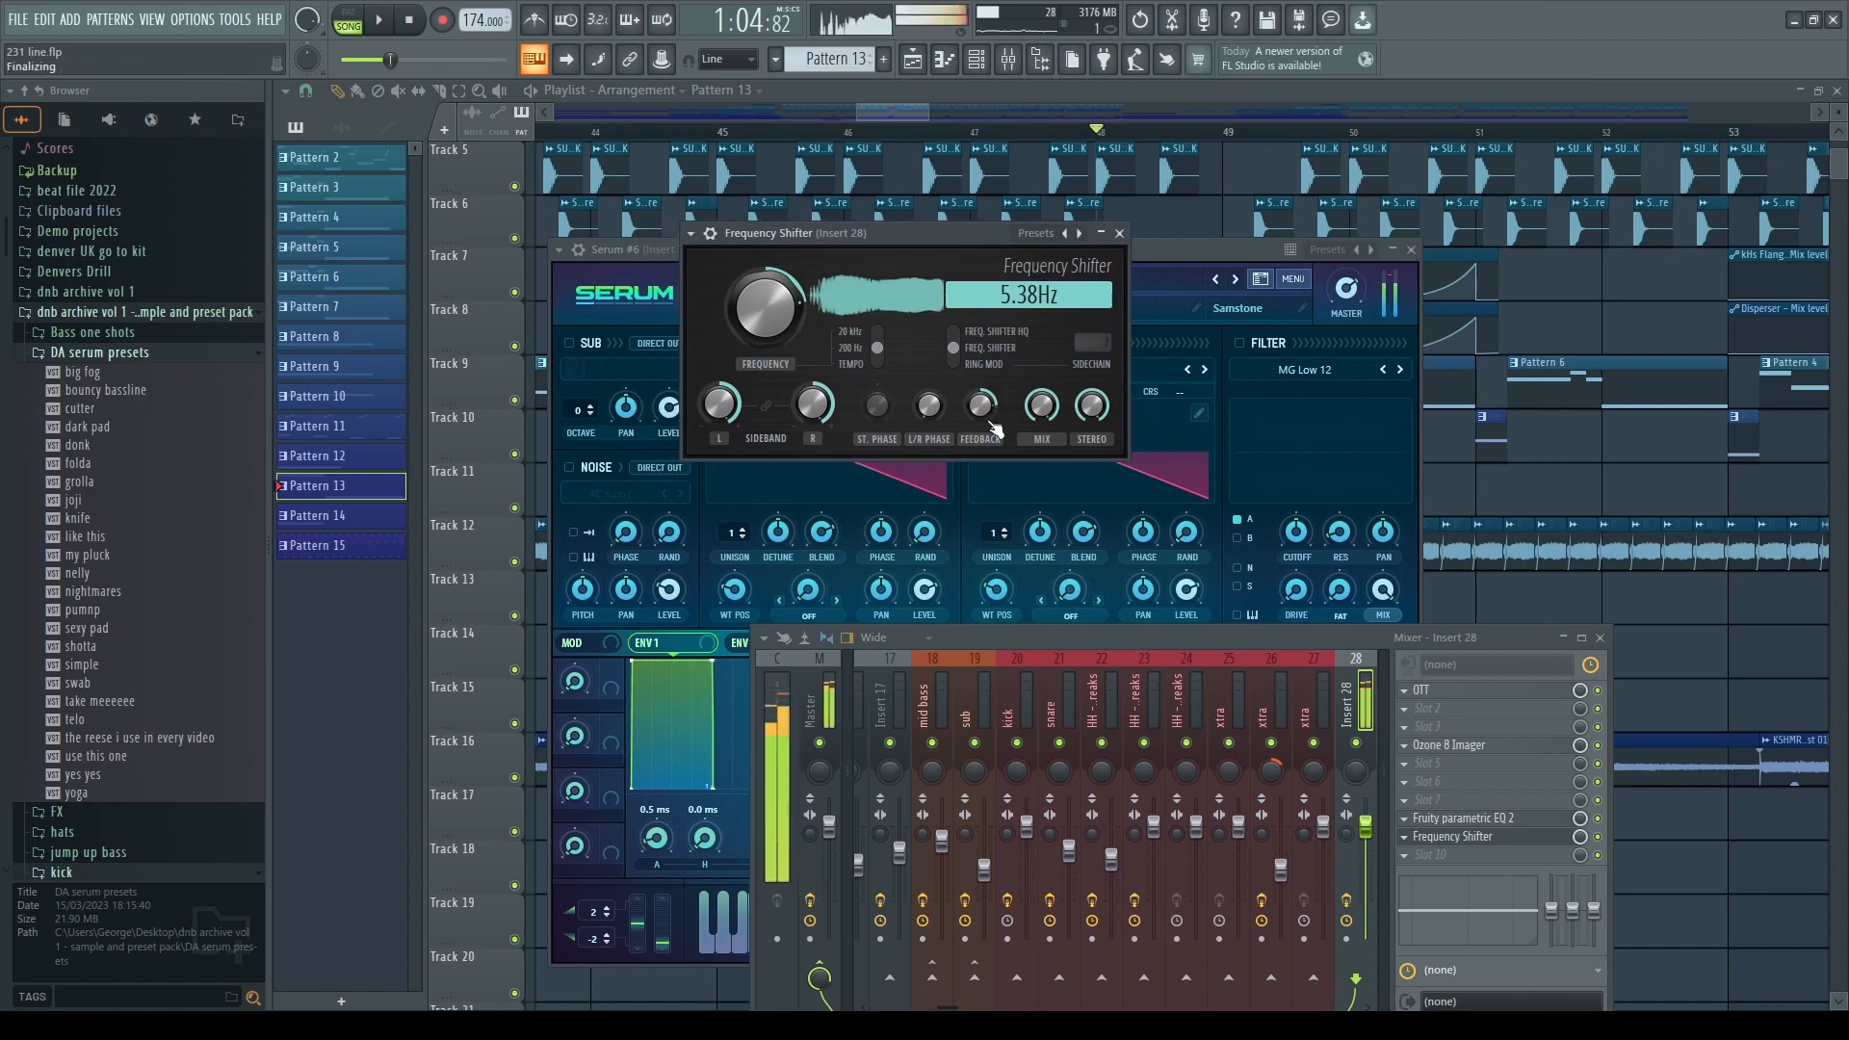
left_click_drag(924, 230, 968, 284)
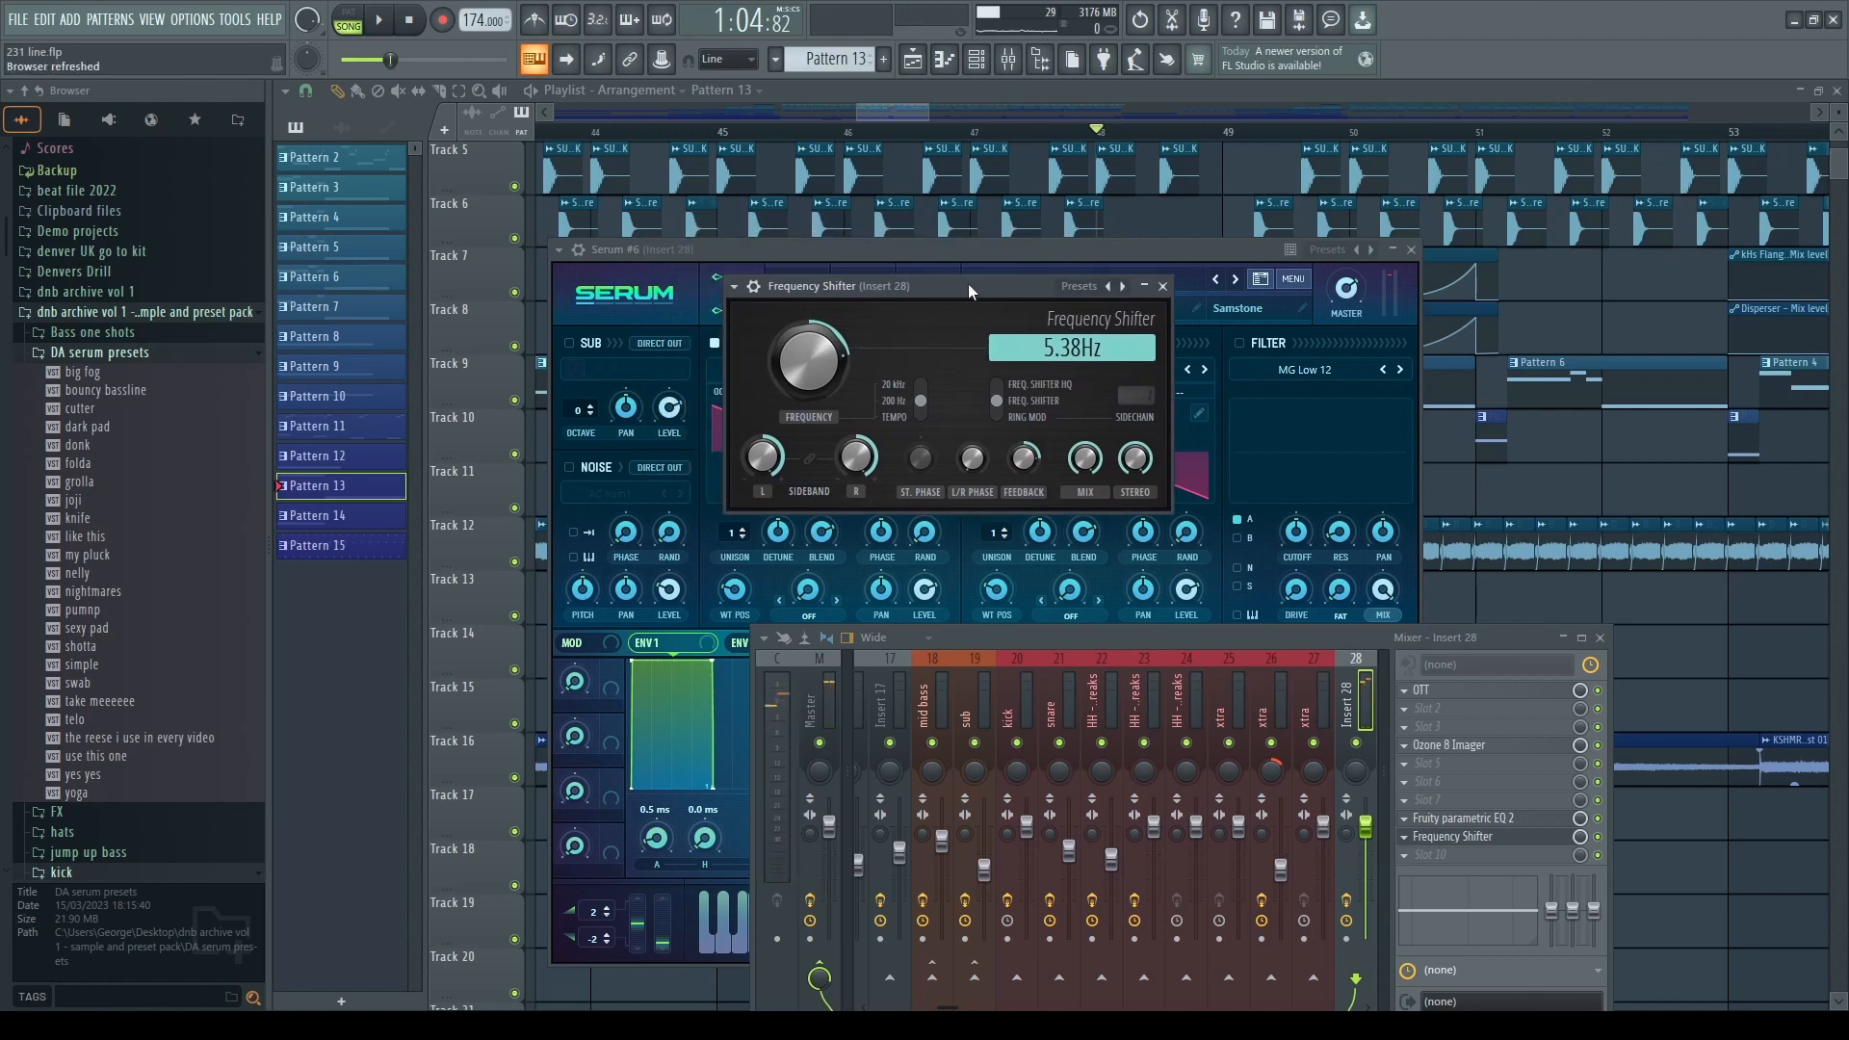
key("n")
key("b")
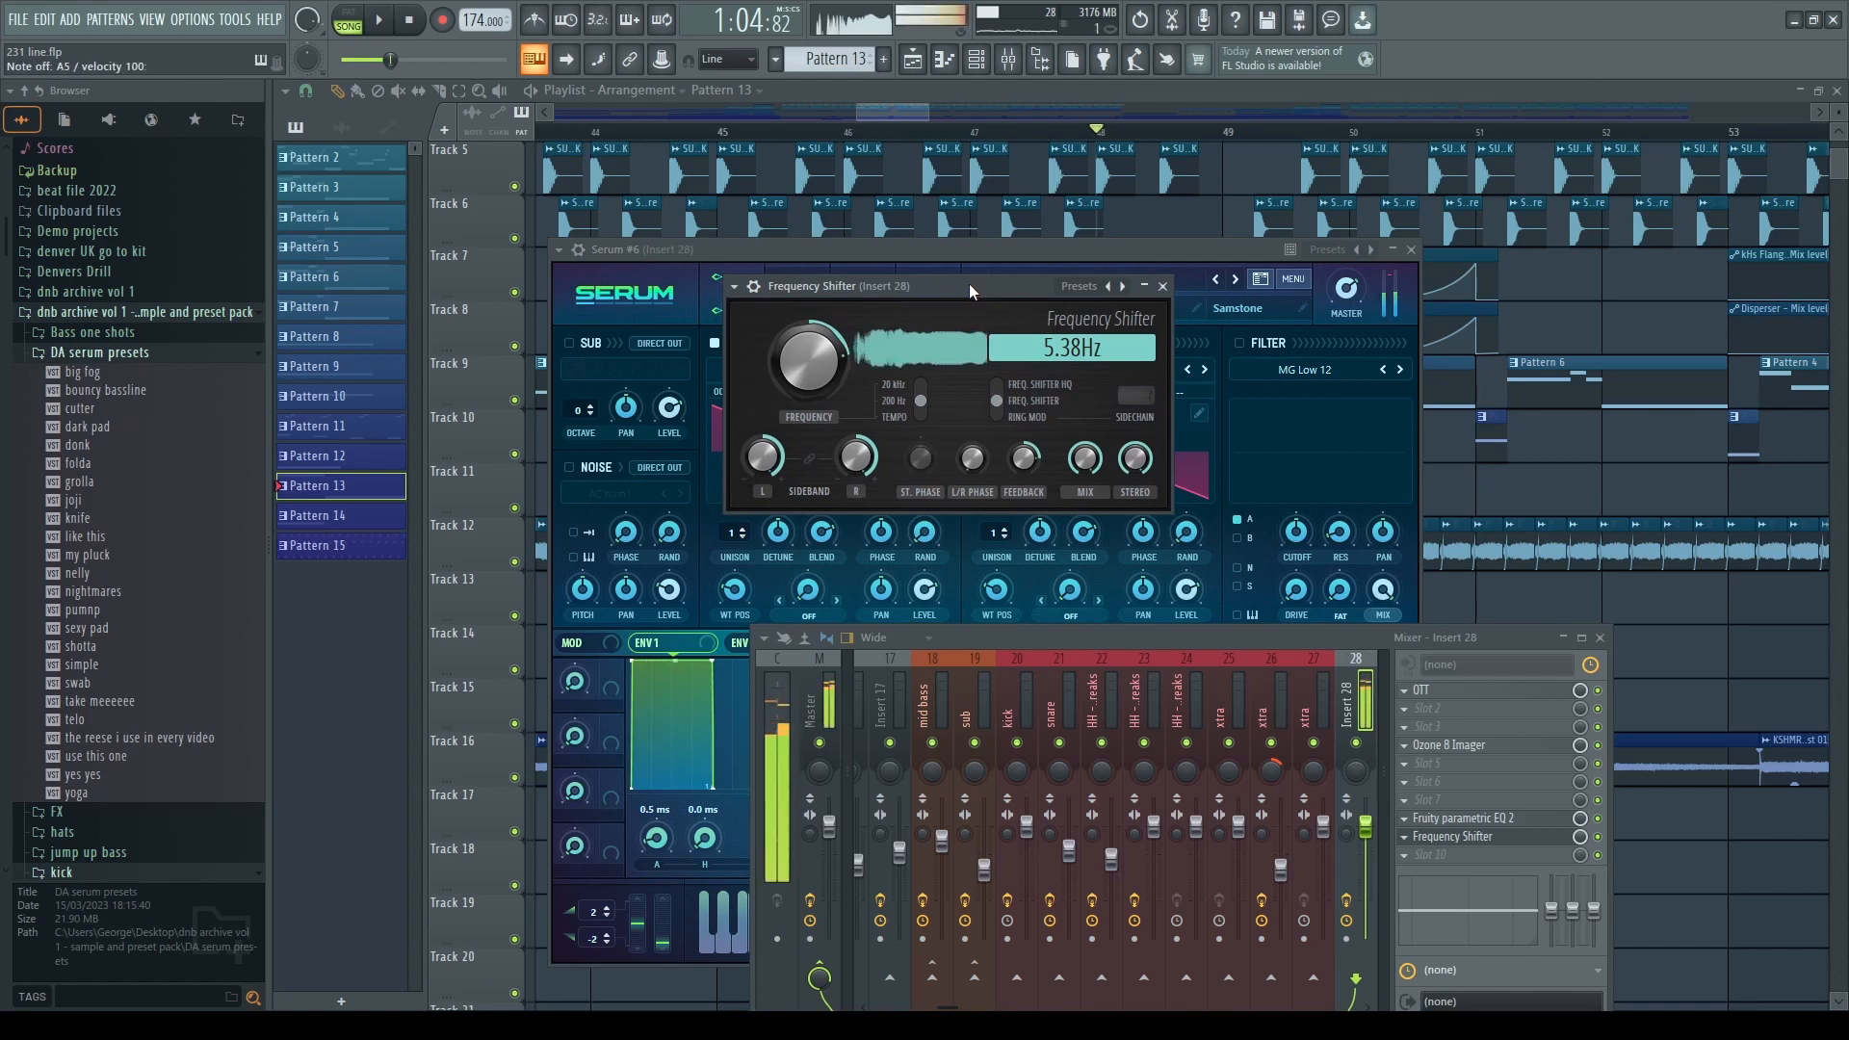
left_click_drag(984, 285, 1029, 285)
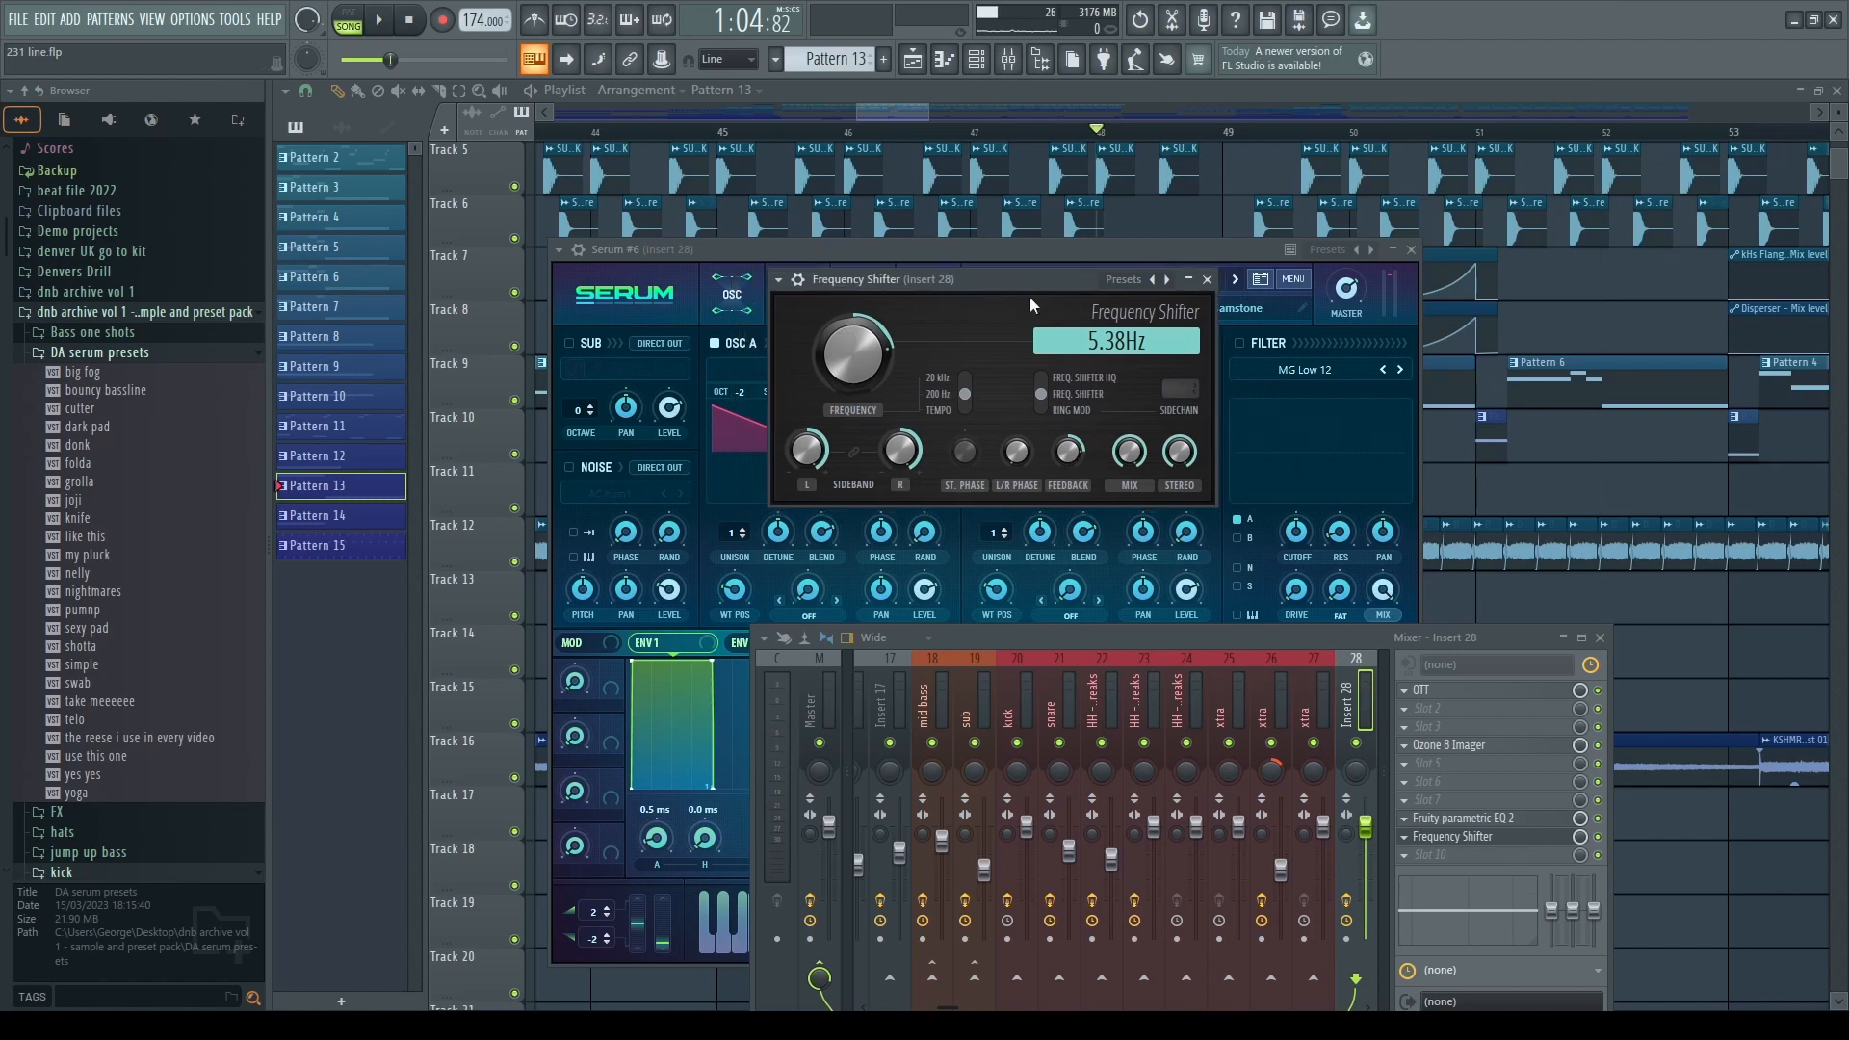
key("b")
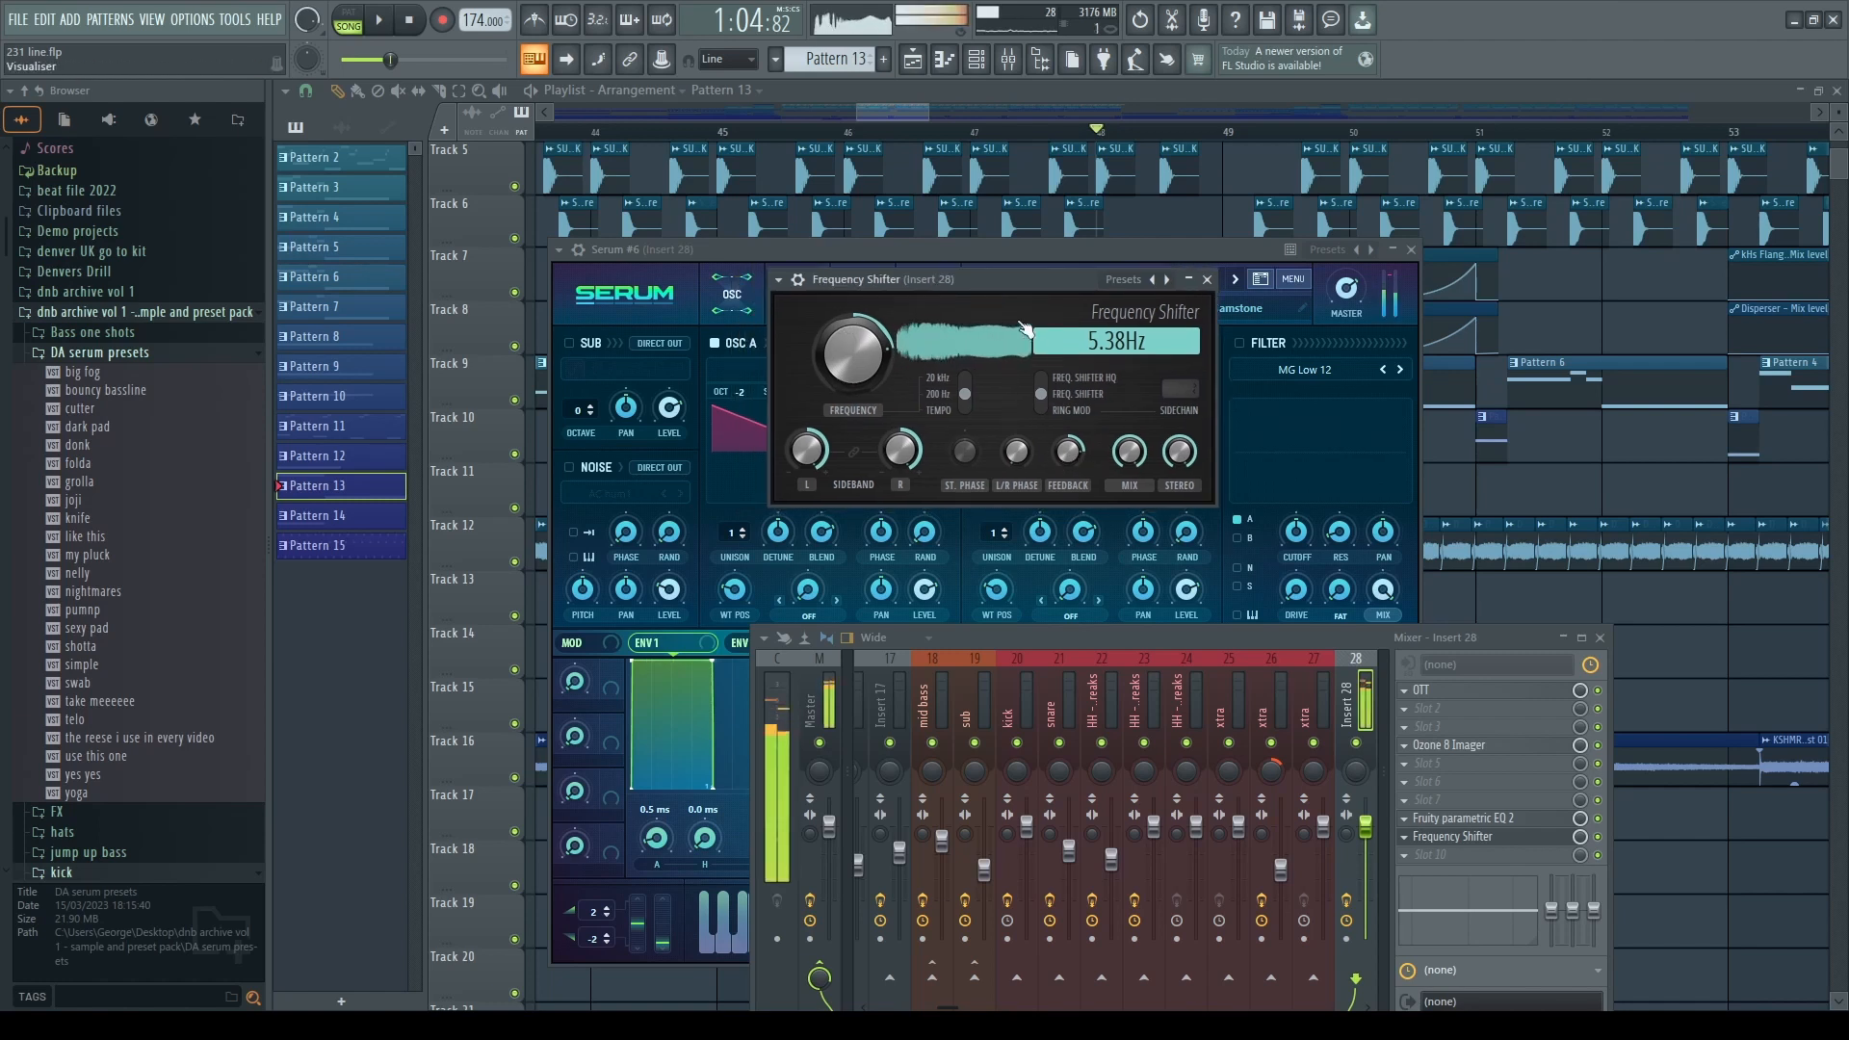
key("h")
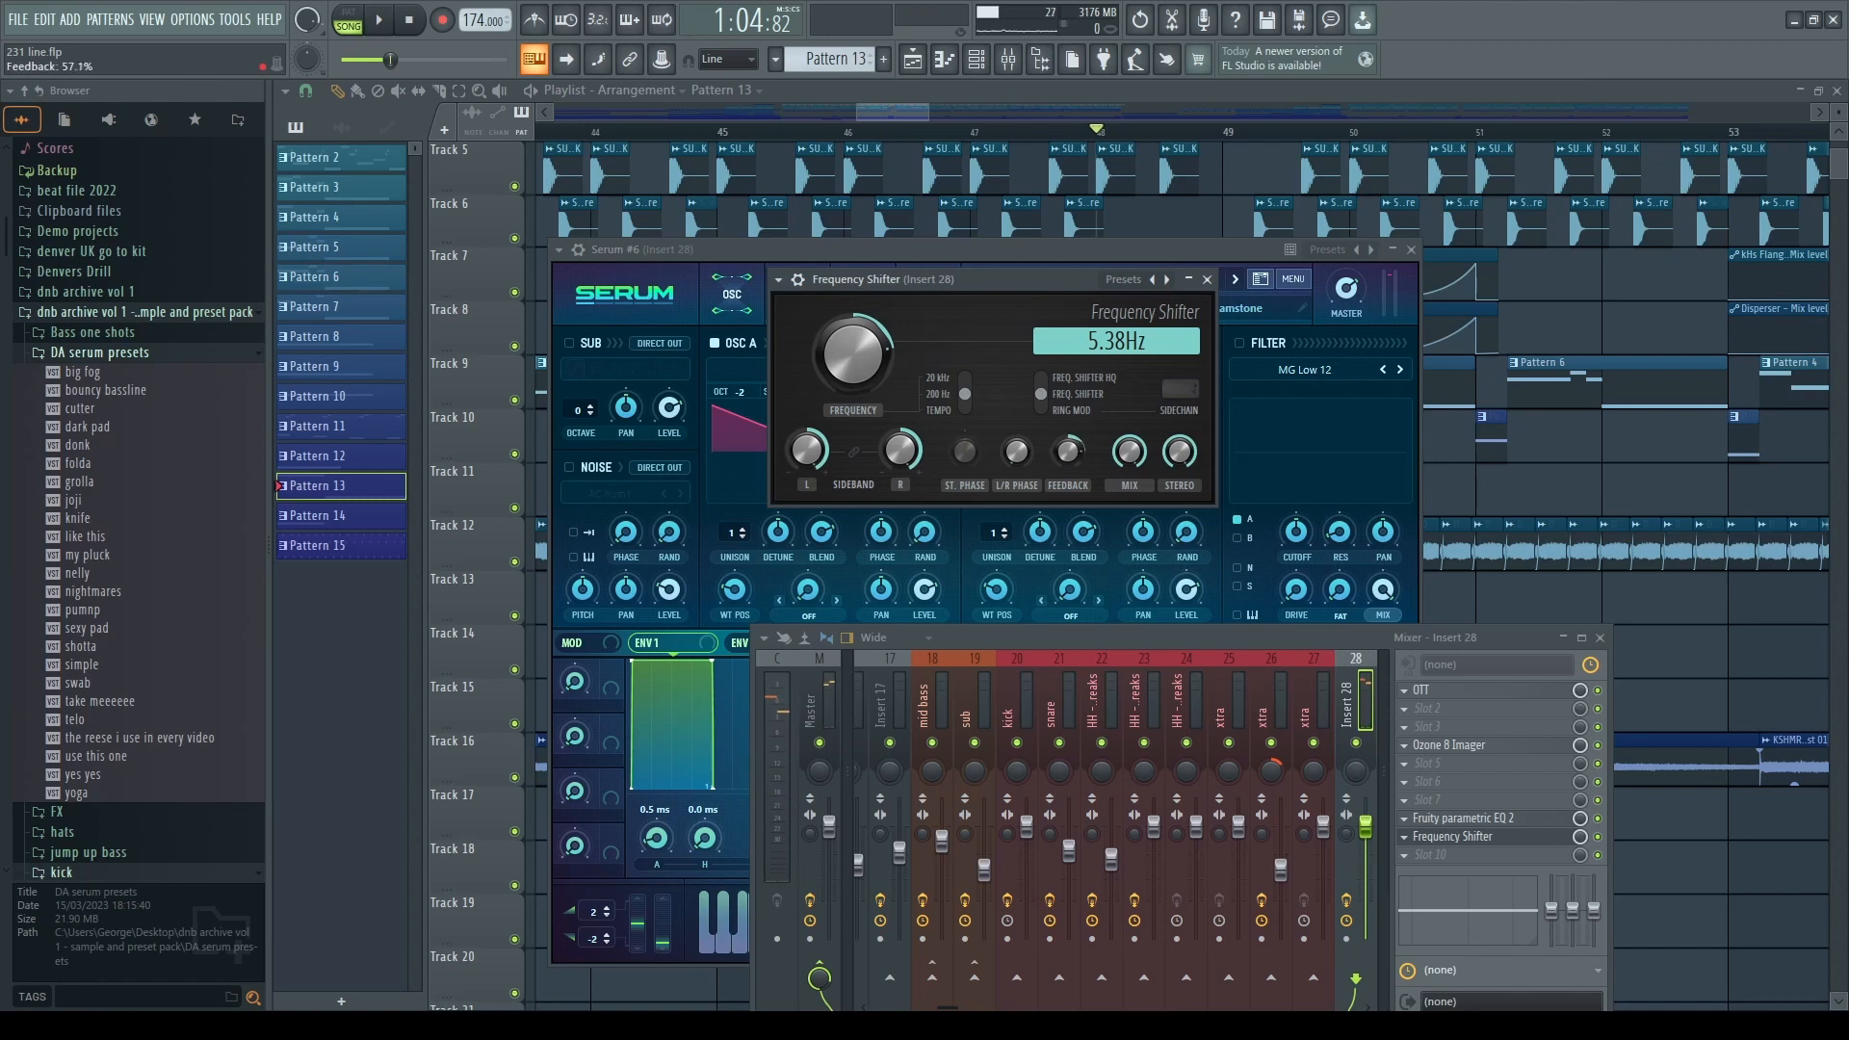
left_click_drag(993, 278, 1042, 301)
key("c")
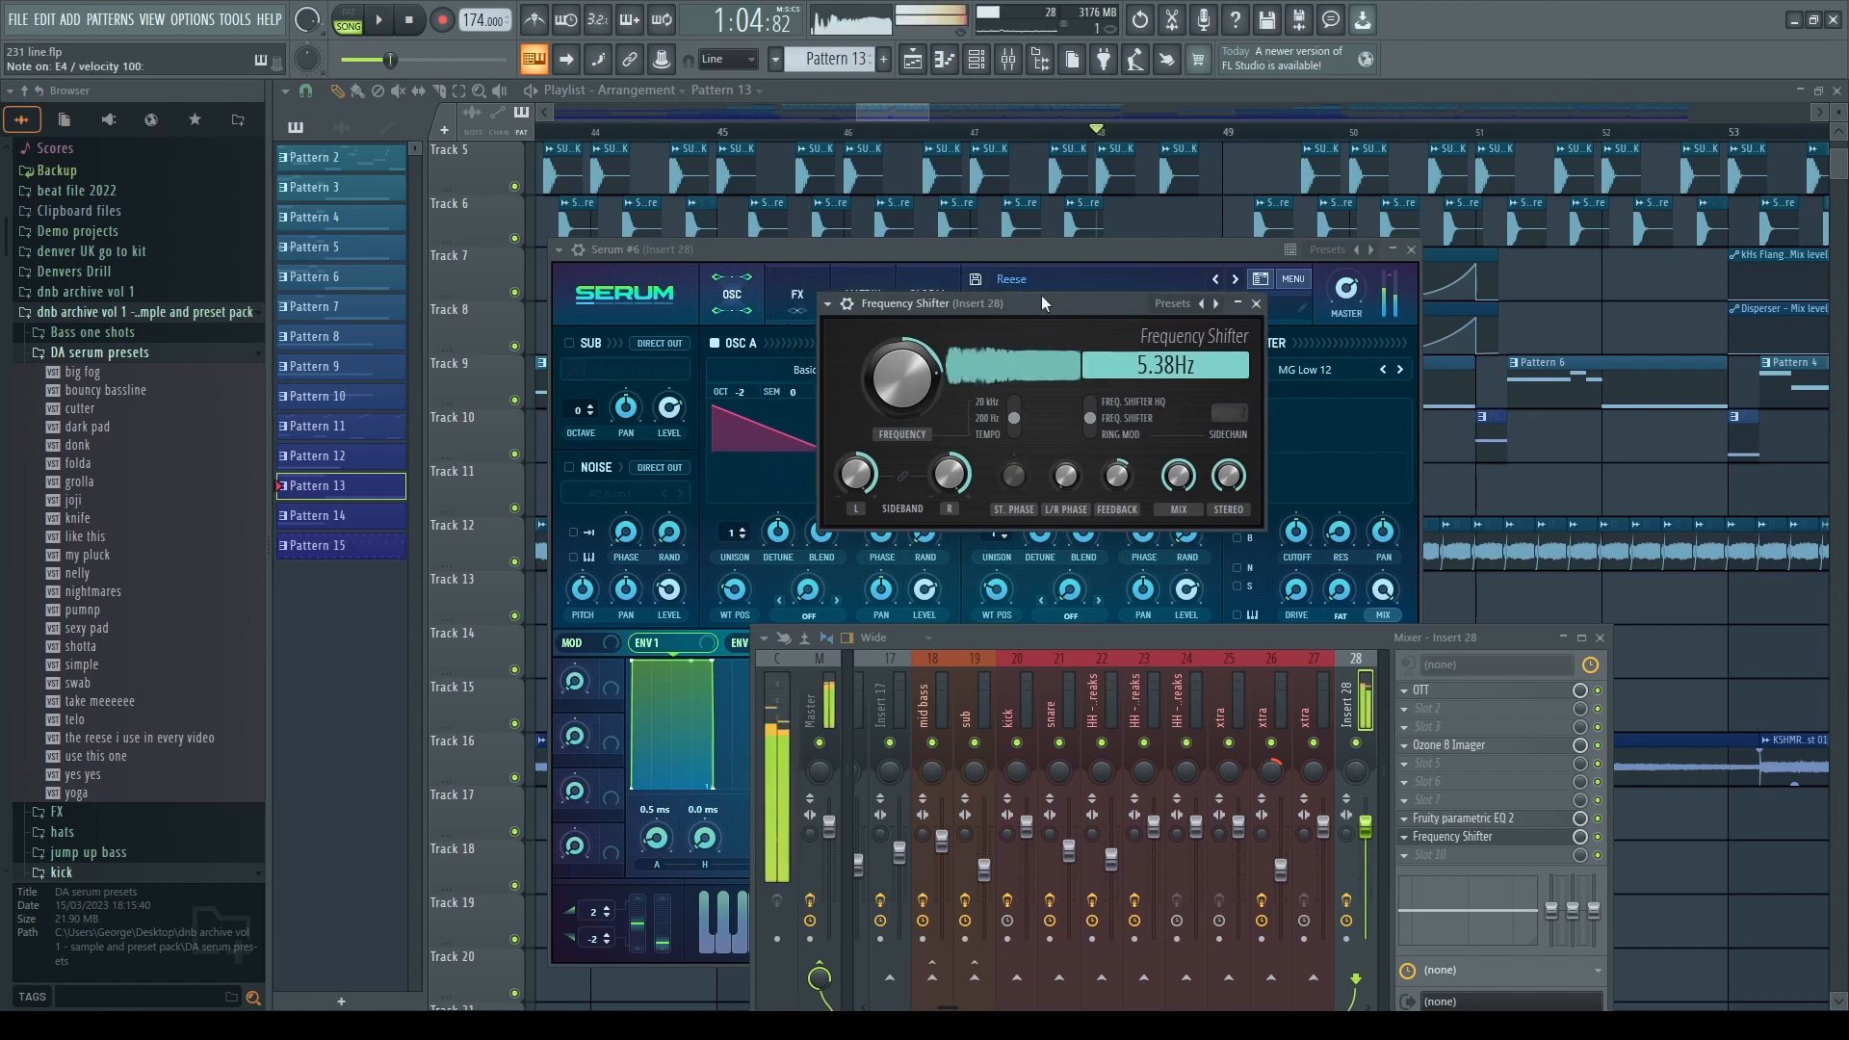
key("F12")
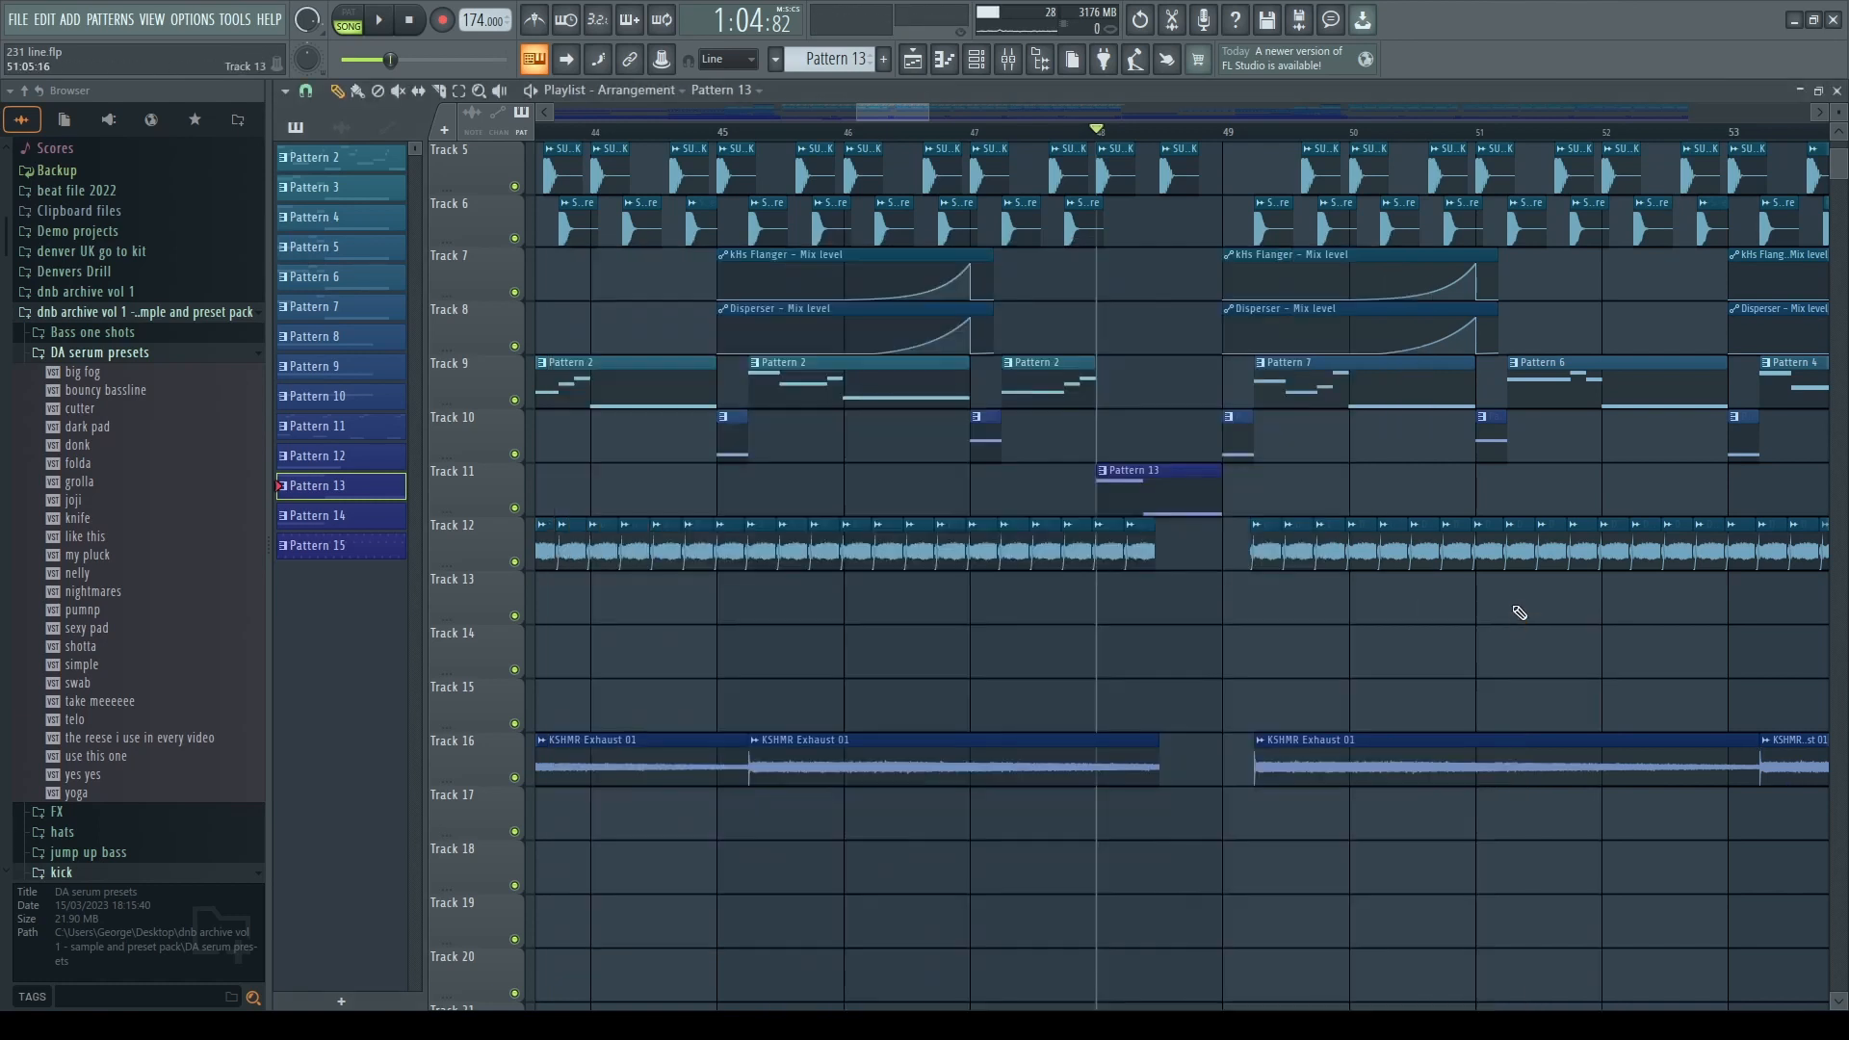
- Play the Pattern 13 fill into bar 49 with the mixer meters shown, and stop playback
key("space")
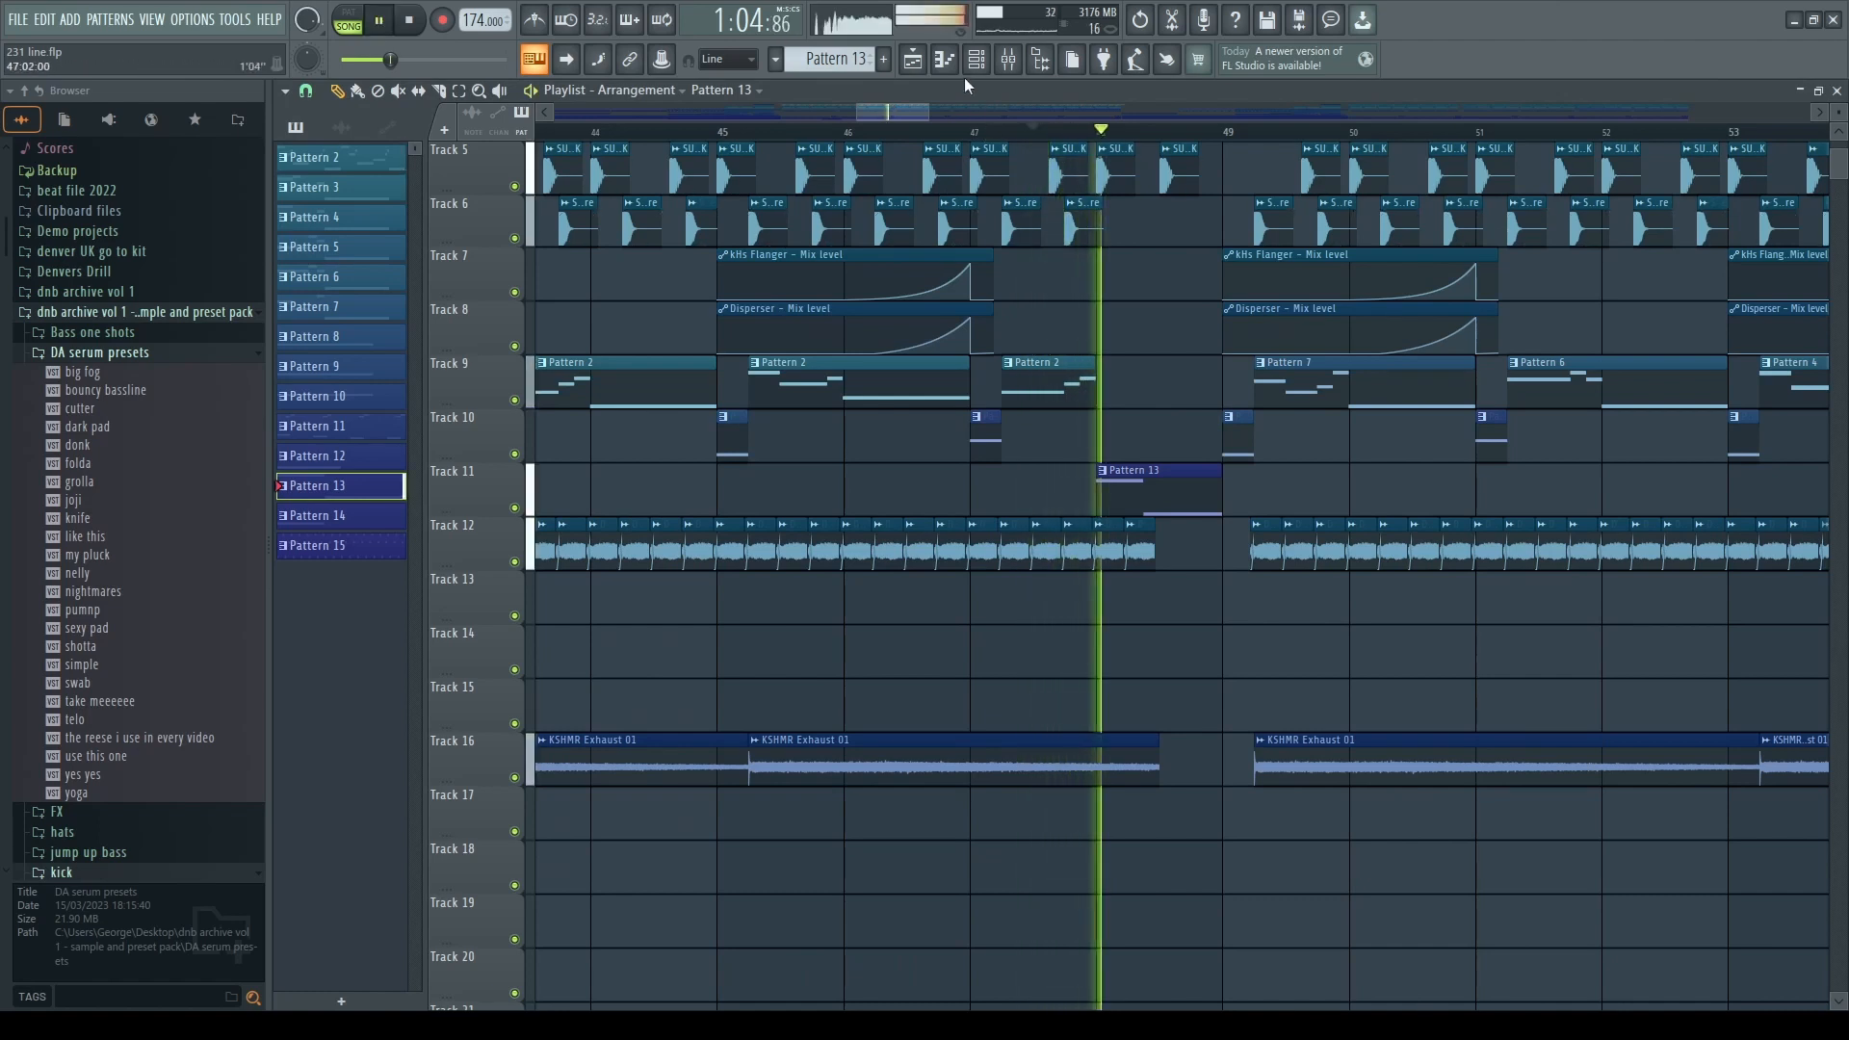
left_click(1011, 64)
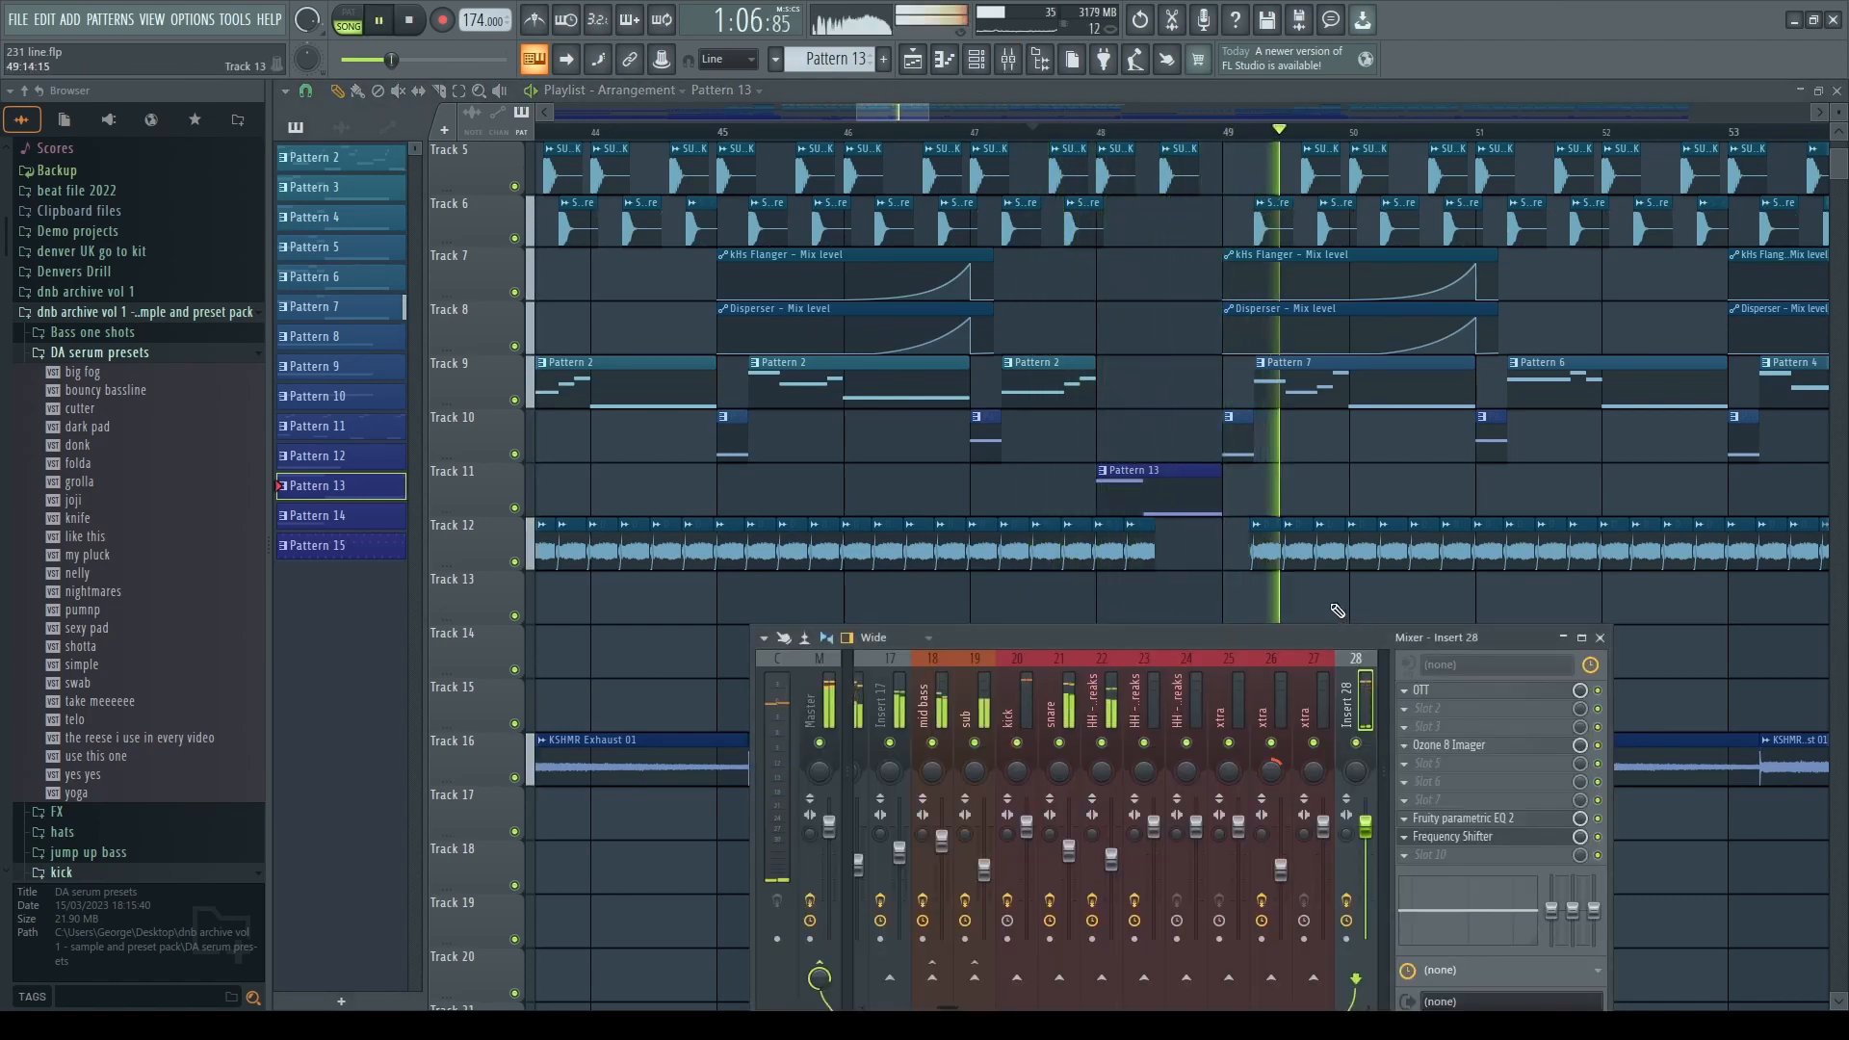
key("F9")
scroll(1278, 687, "down", 3)
scroll(1278, 686, "down", 4)
key("space")
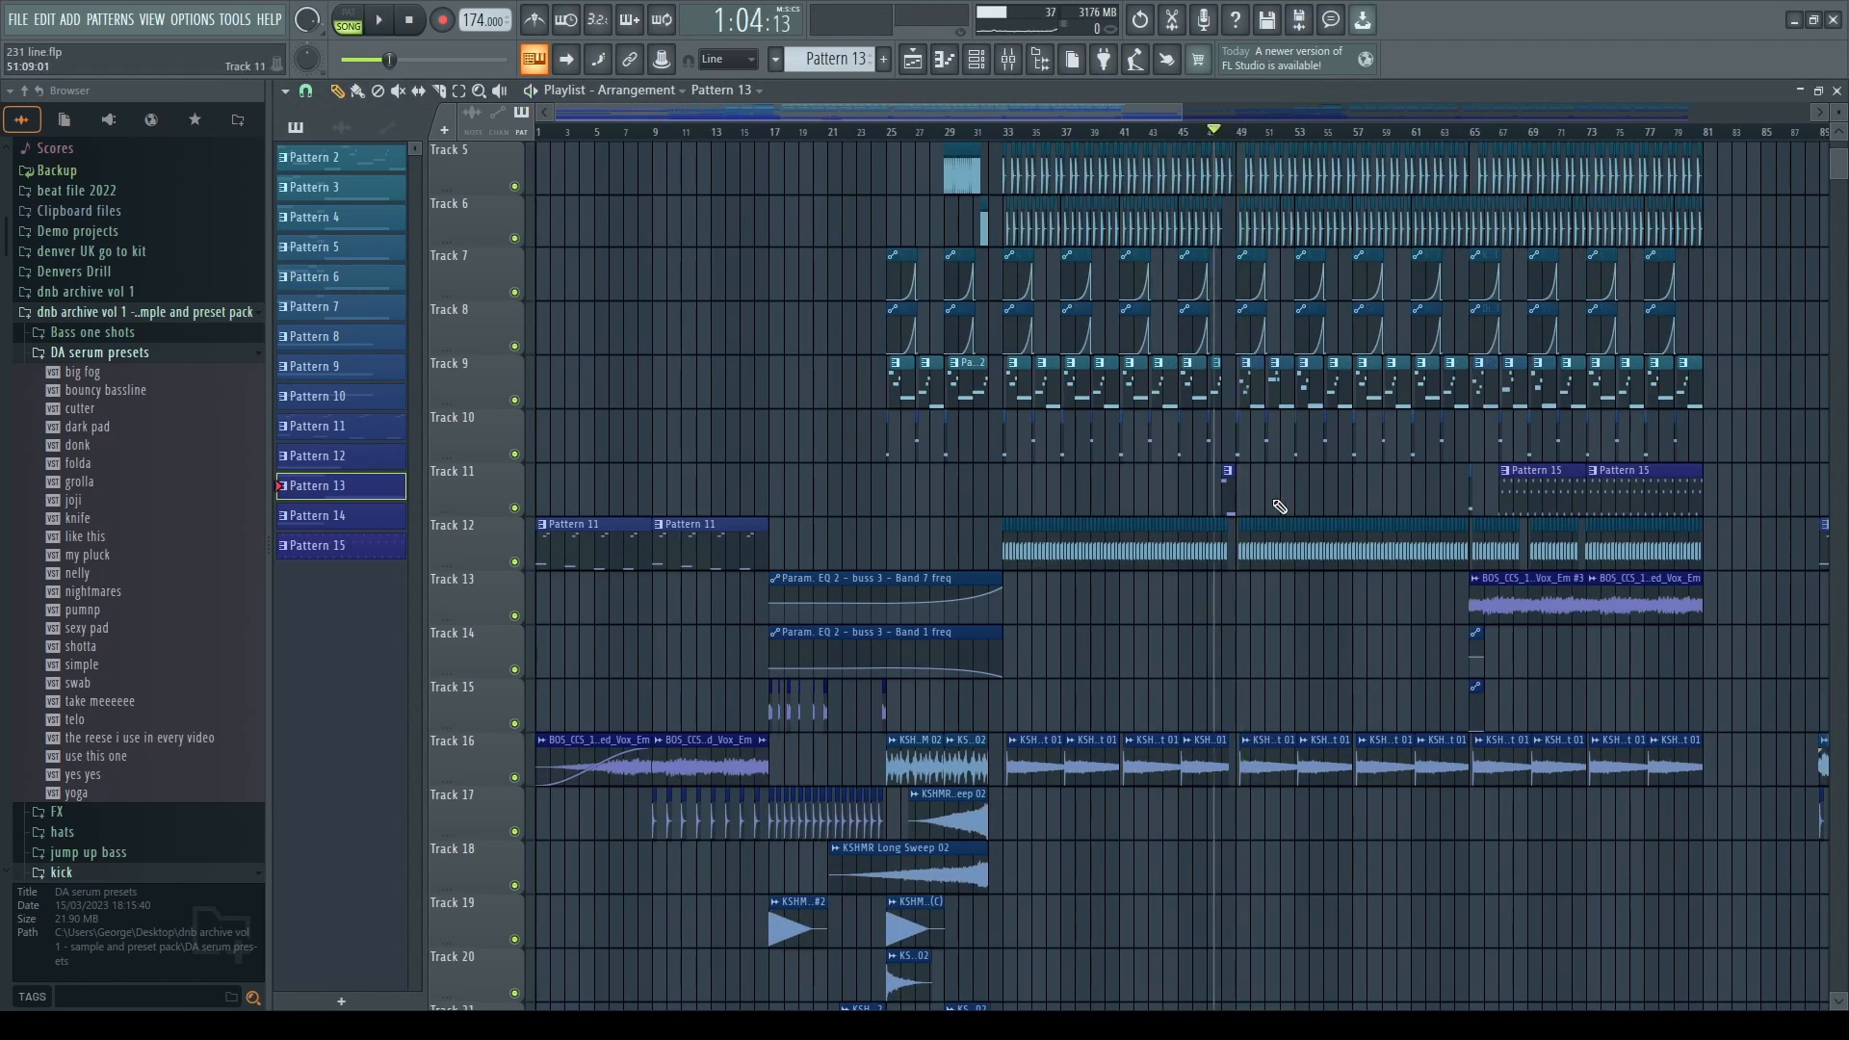
- Place the playhead at bar 65, where the gated vox texture loop starts on Track 13
scroll(1271, 512, "down", 1)
scroll(1288, 542, "up", 6)
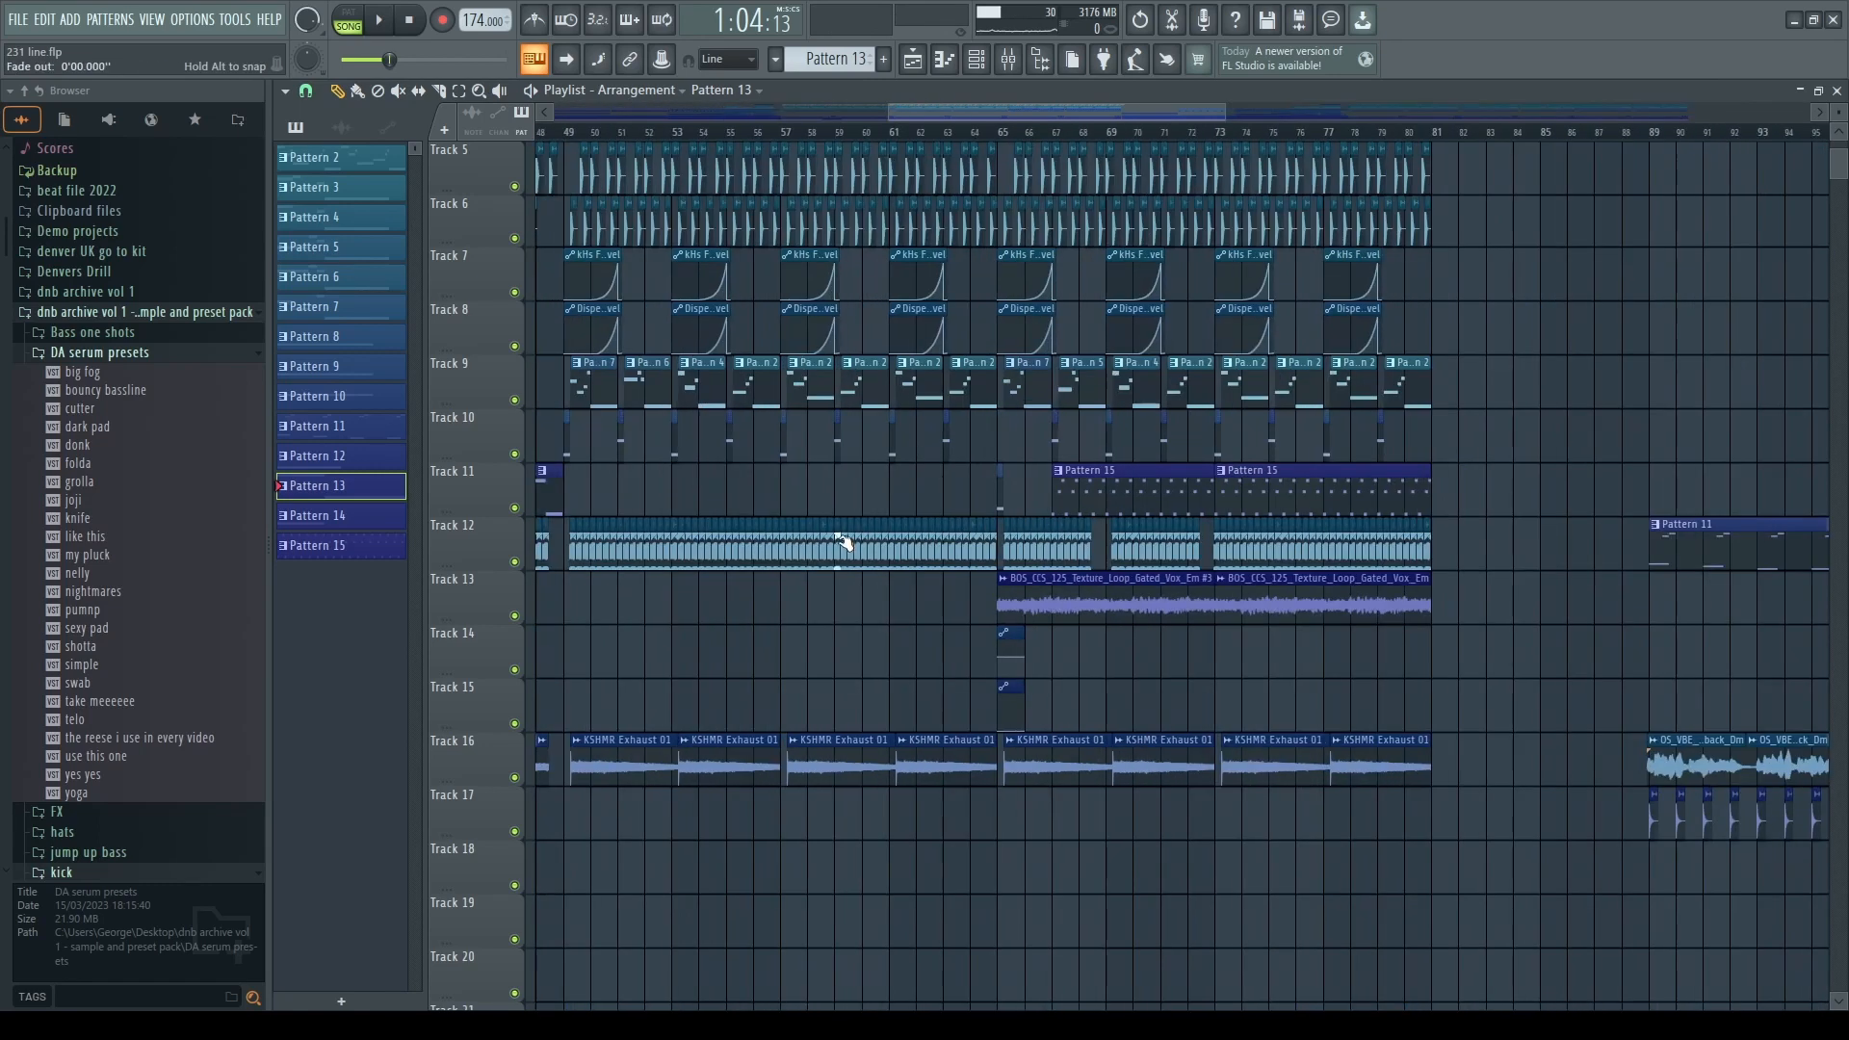
left_click(956, 133)
scroll(954, 680, "down", 4)
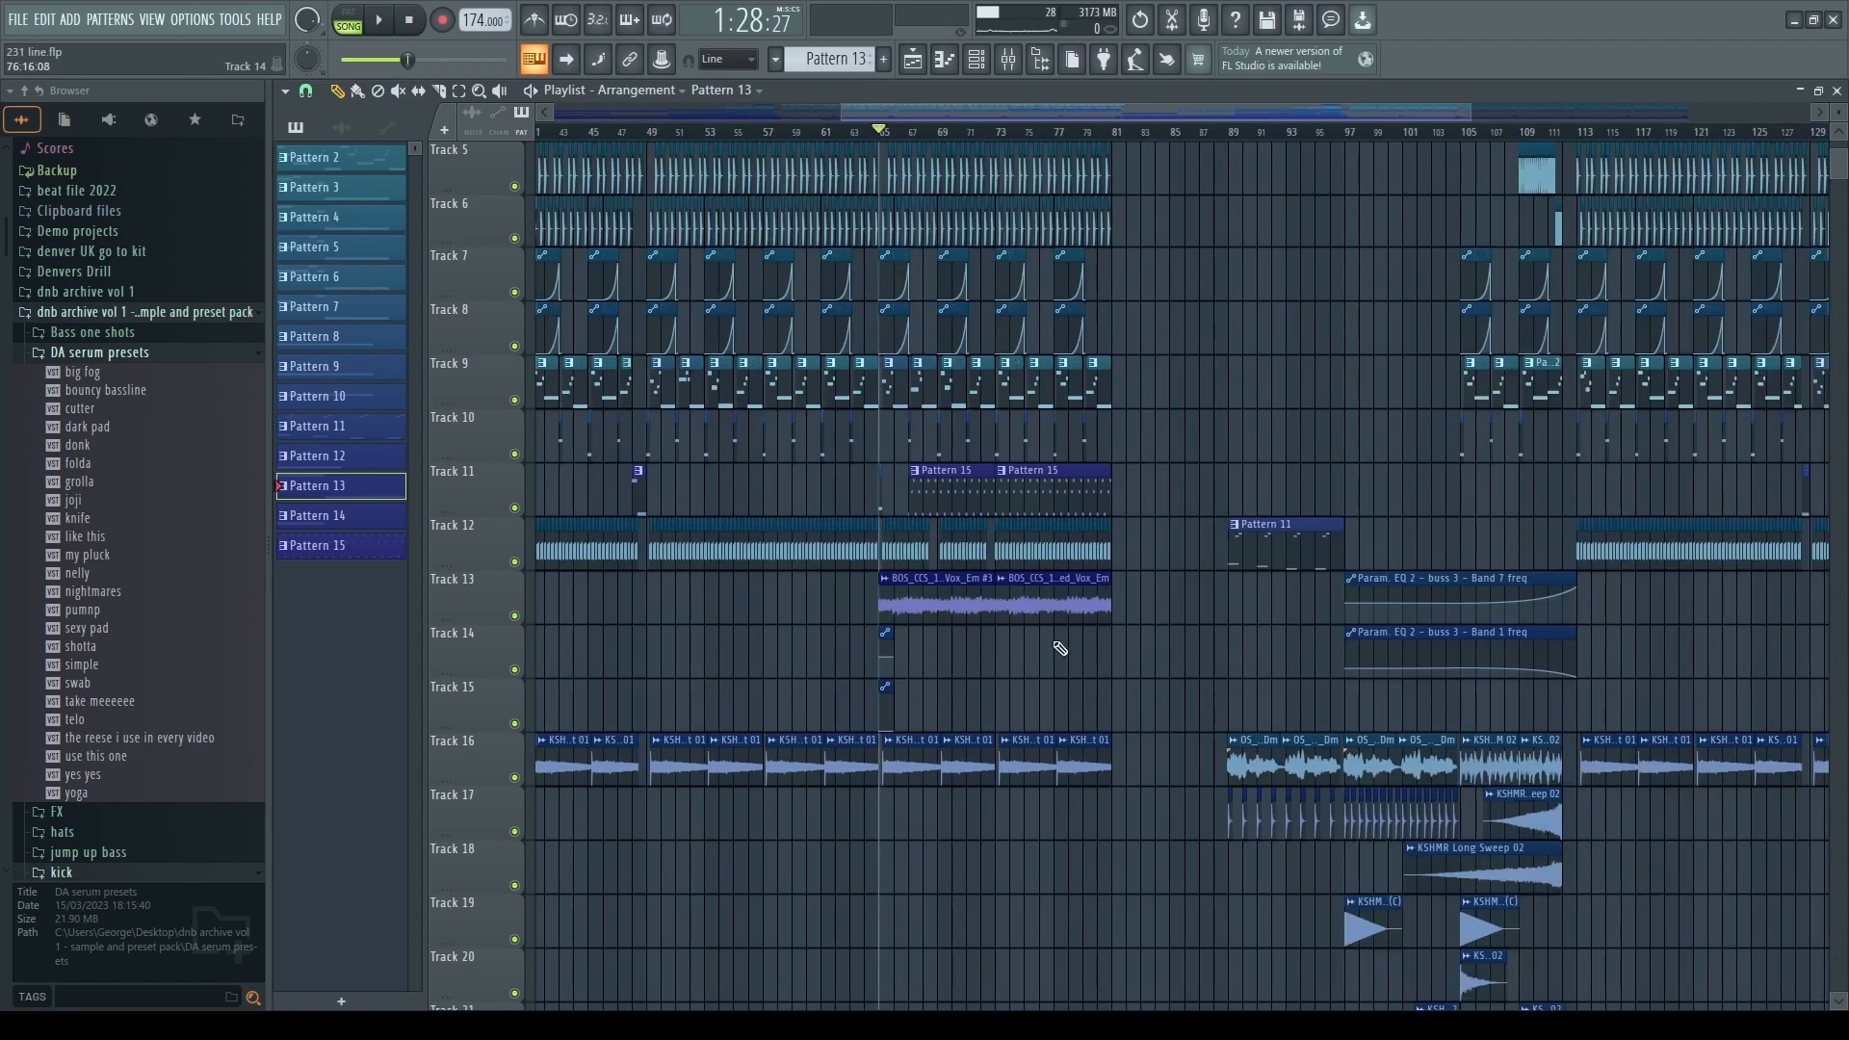
scroll(992, 636, "up", 4)
scroll(857, 605, "up", 2)
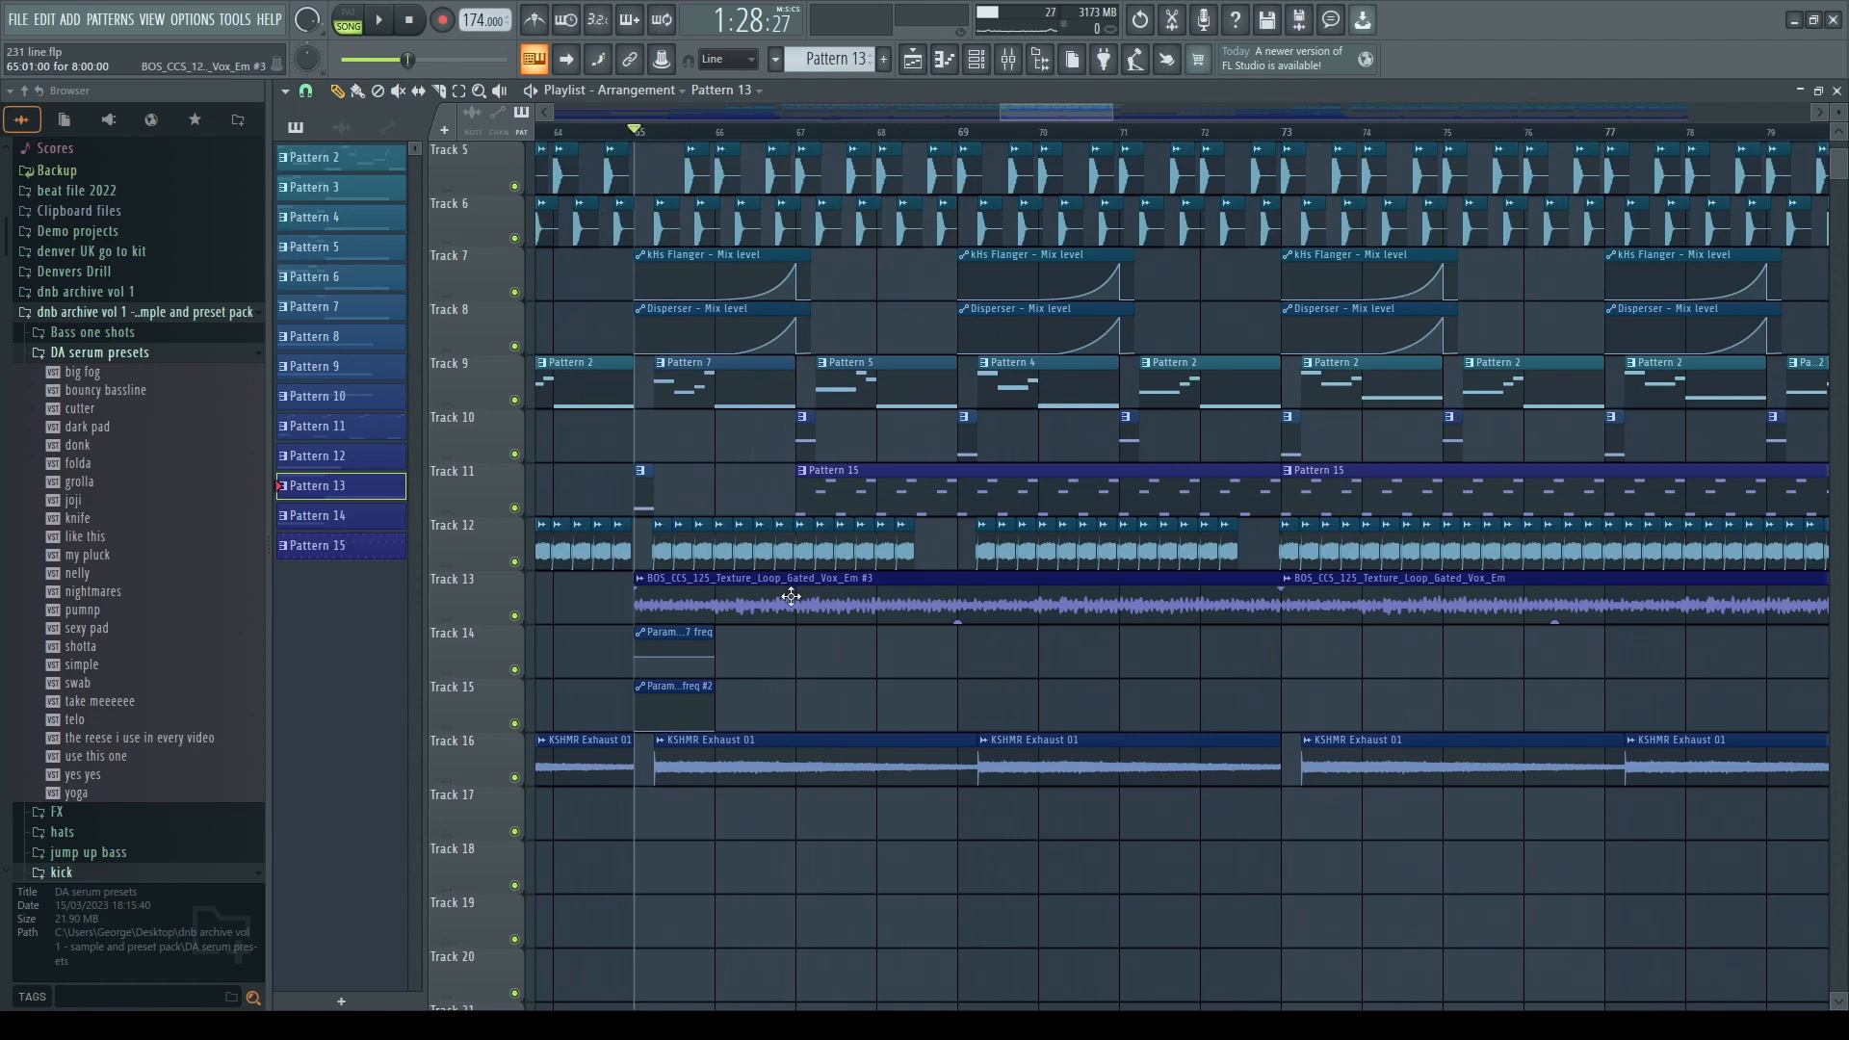
- Place the playhead at bar 67, select Pattern 15, and show its Serum #7 notes in the piano roll
left_click(798, 132)
left_click(819, 493)
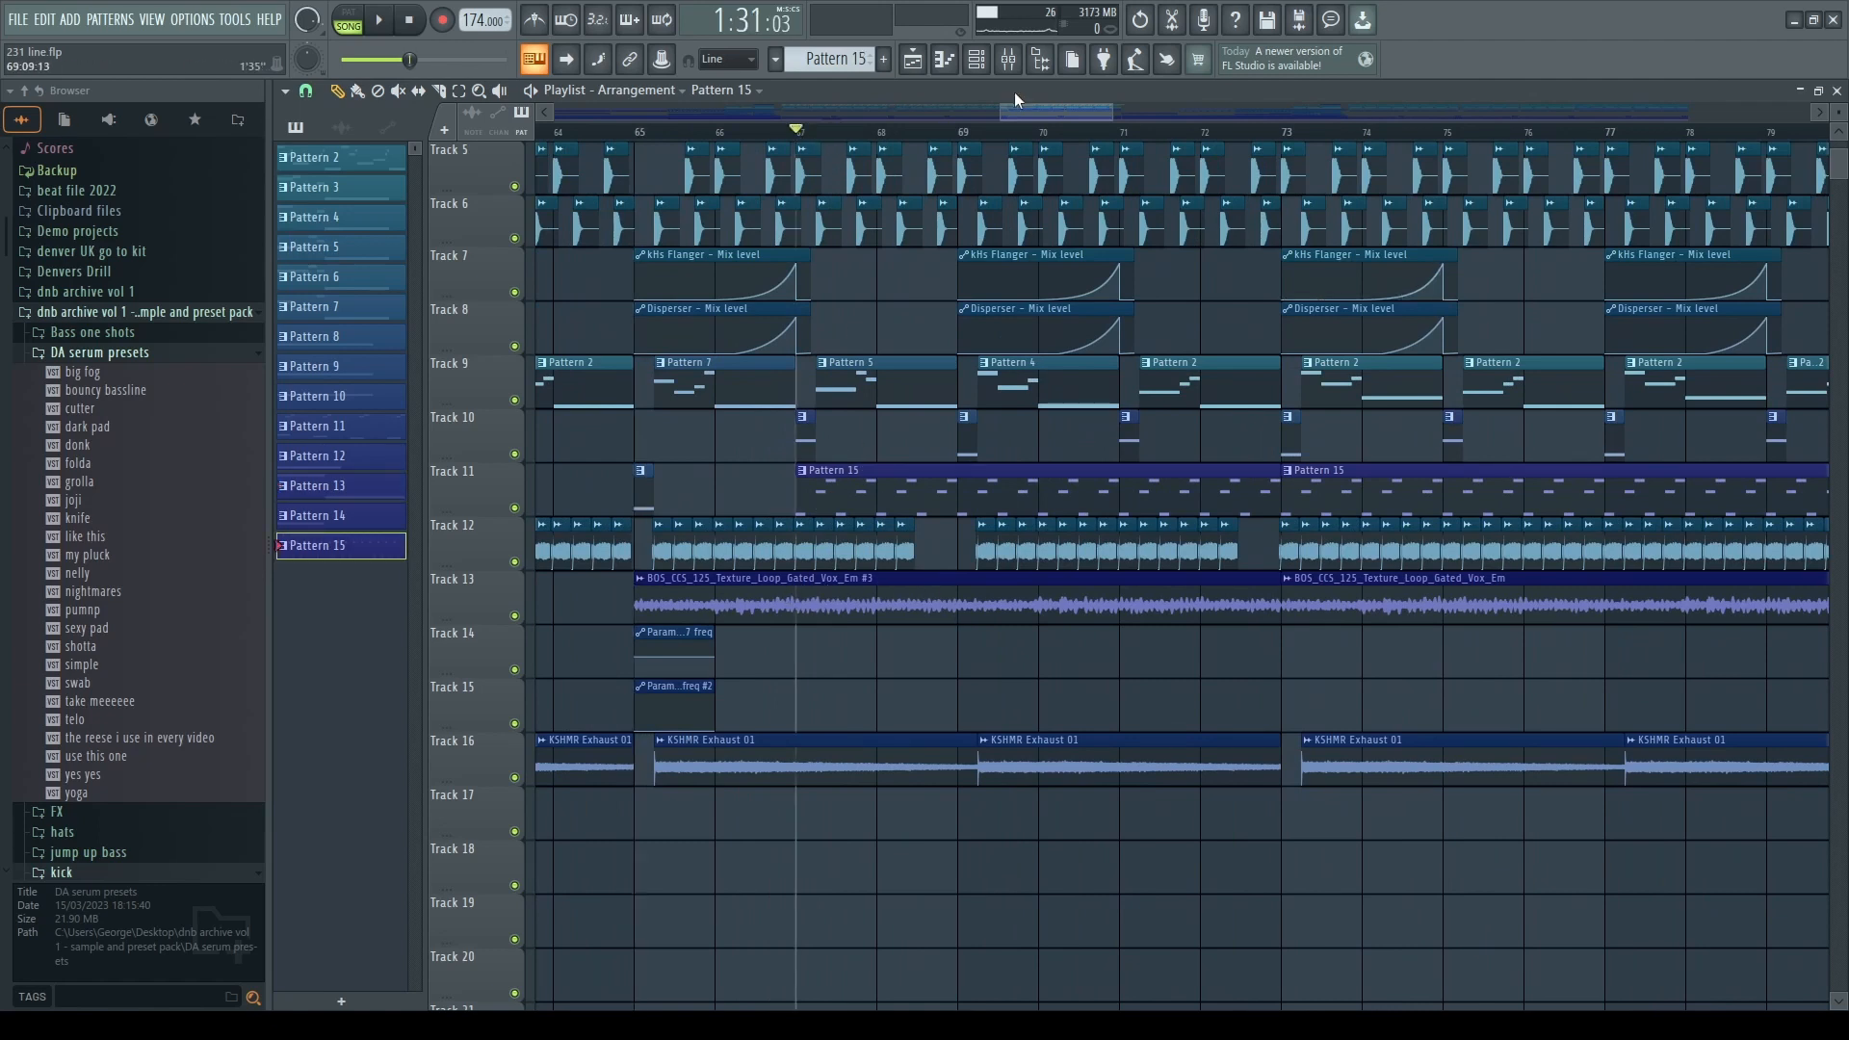
key("F6")
left_click(961, 638)
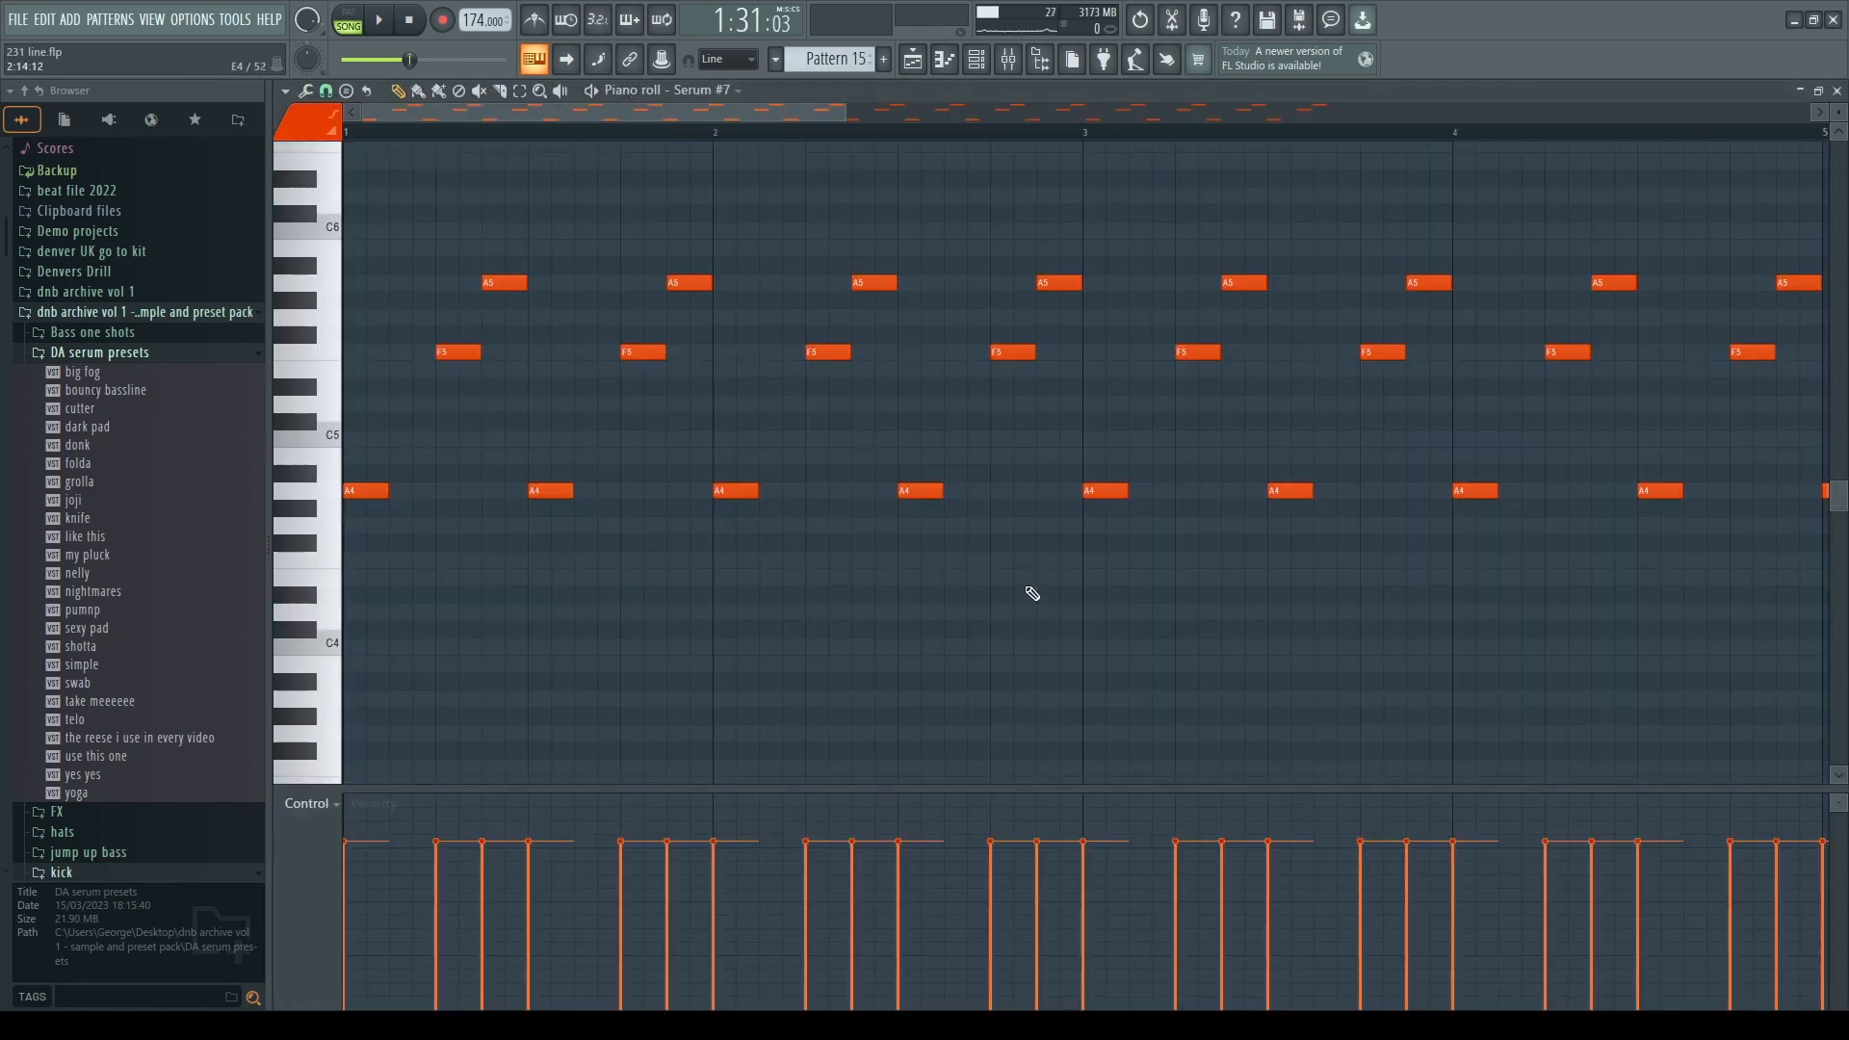
- Play Pattern 15 with the mixer open and look through the melodics inserts for the Serum #7 channel
key("F9")
key("space")
key("space")
scroll(1098, 678, "up", 20)
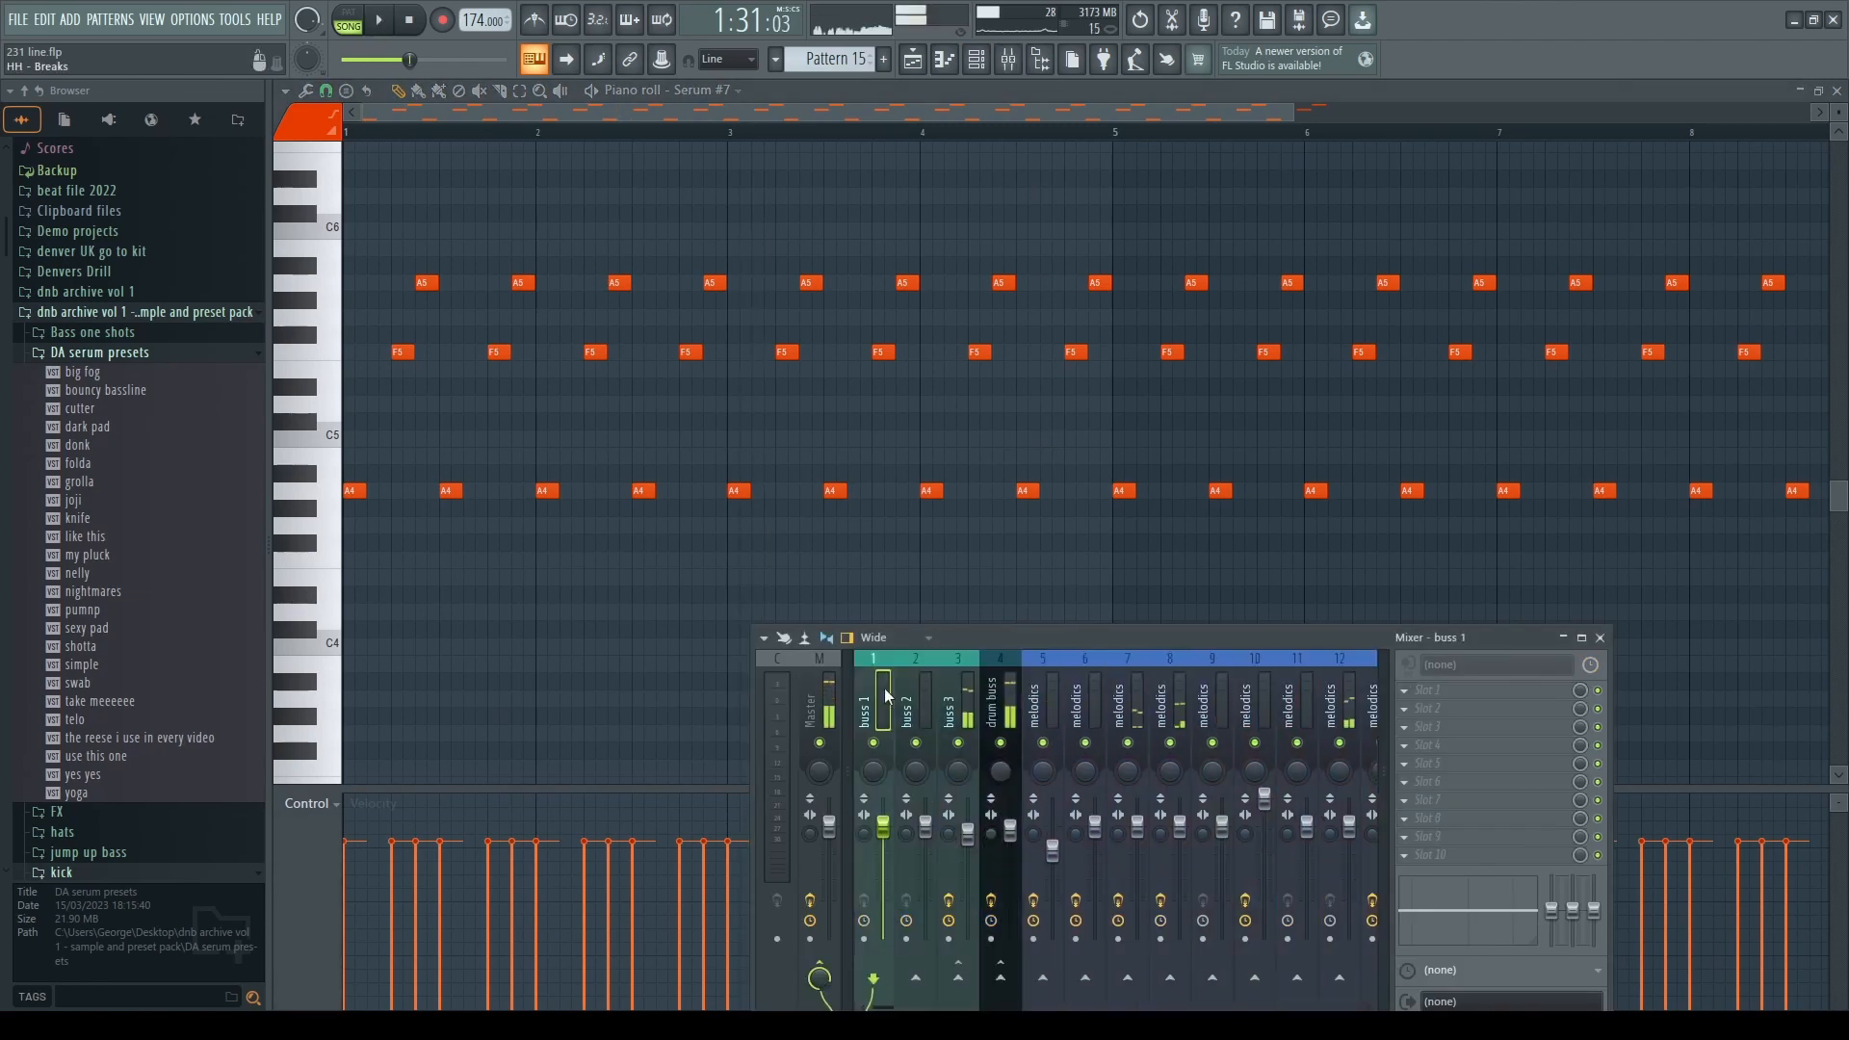
scroll(1107, 678, "down", 7)
key("space")
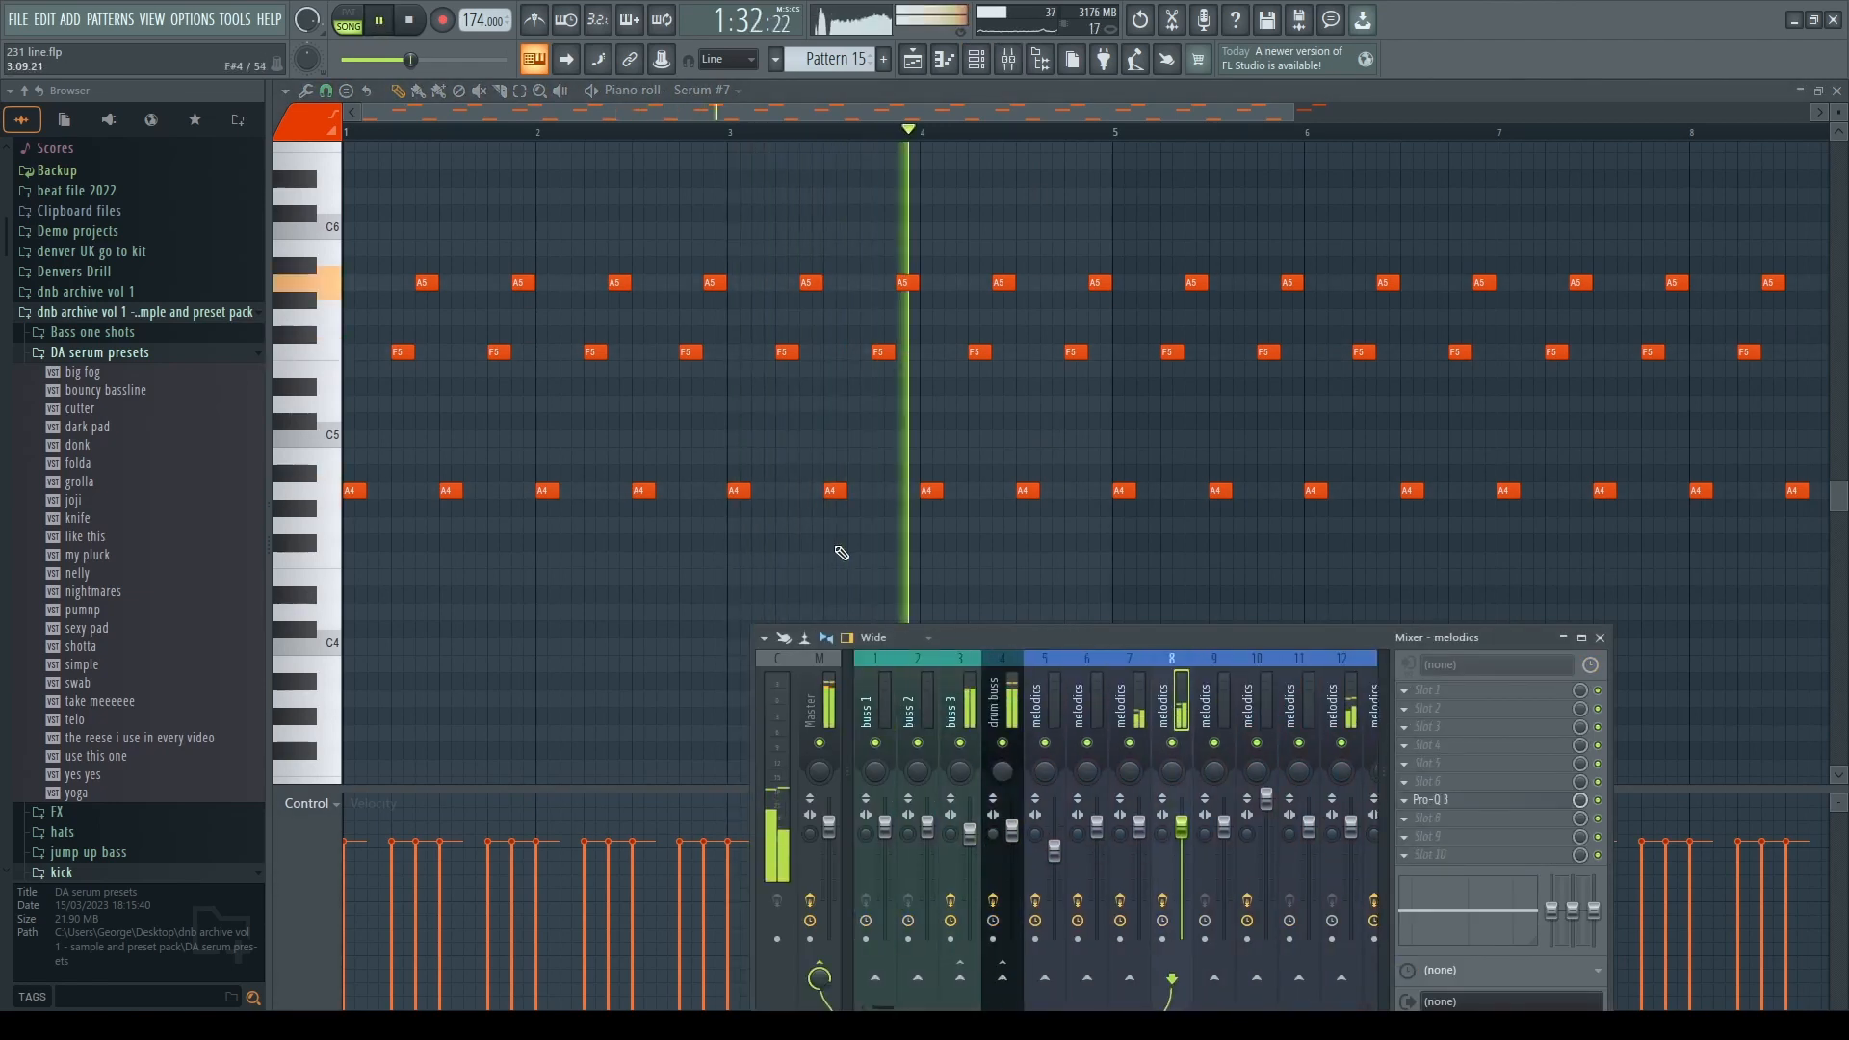
- Hide the mixer, look over the Serum #7 notes, close the piano roll and stop playback
key("F9")
scroll(763, 280, "down", 3, "ctrl")
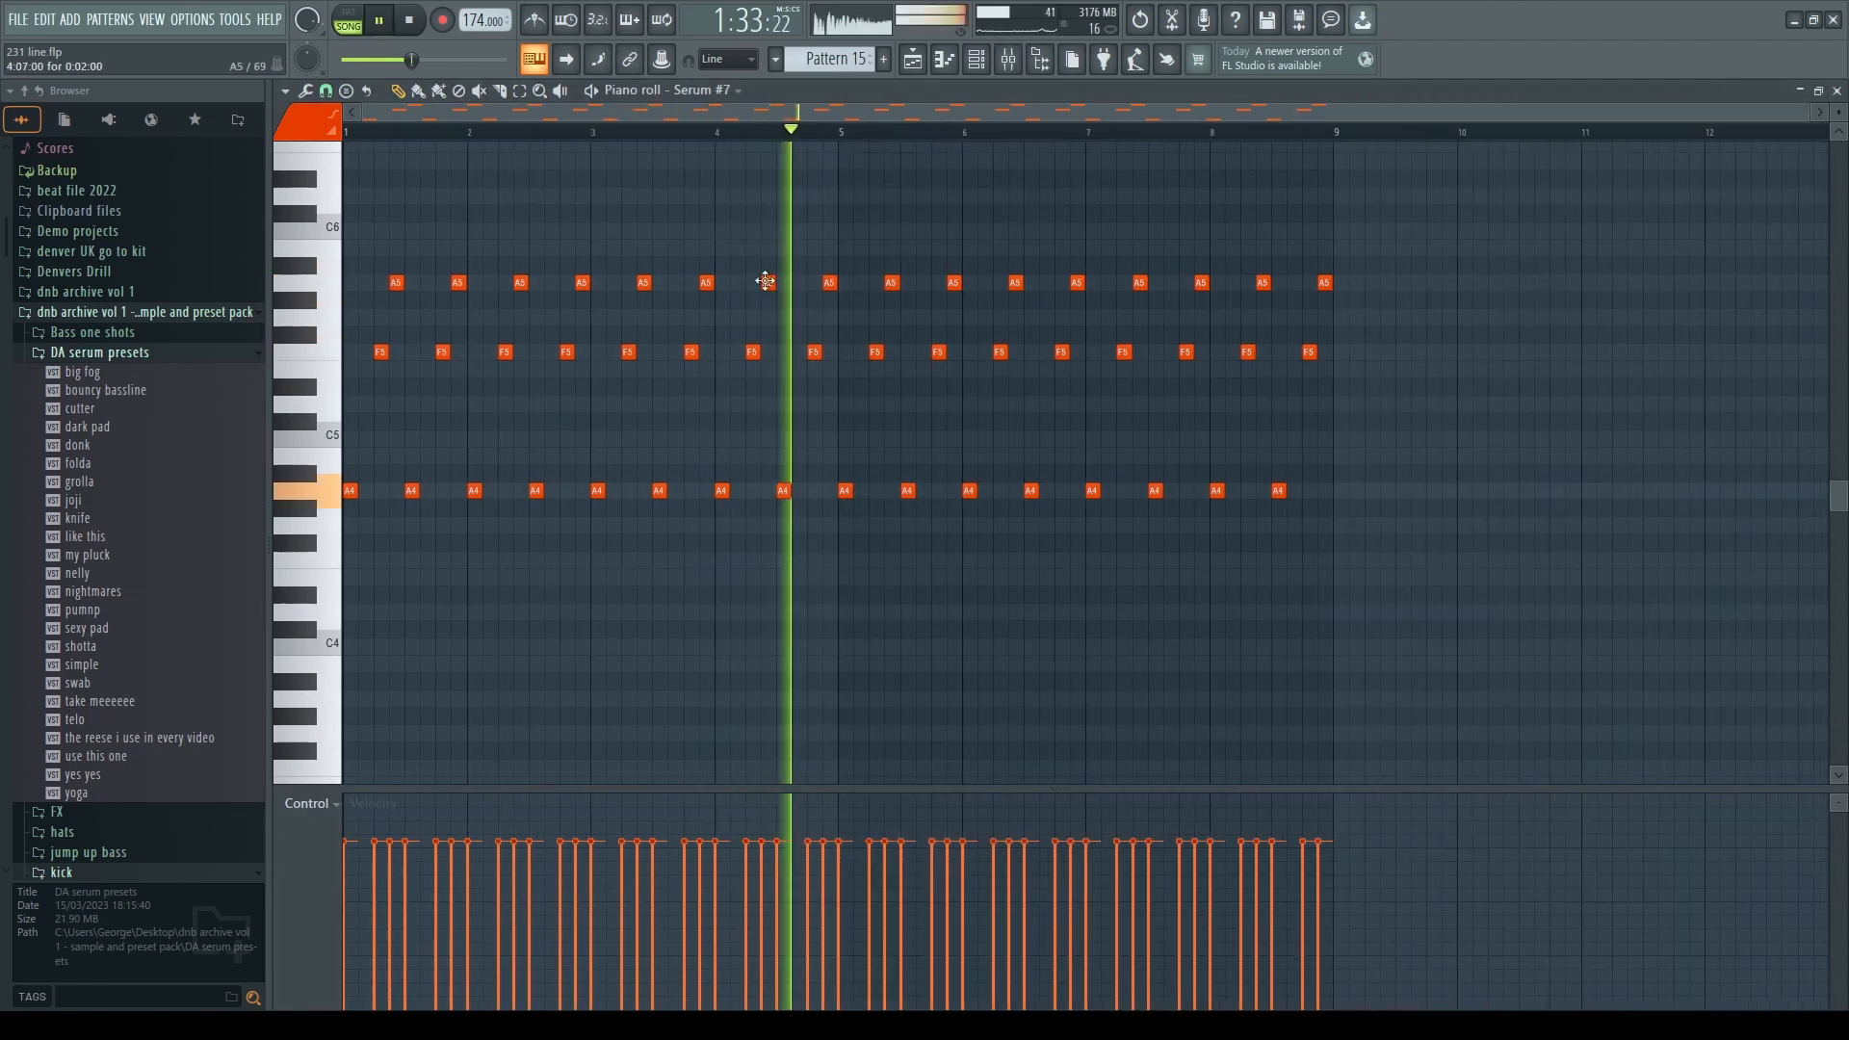
left_click(1837, 90)
scroll(1363, 463, "down", 3, "ctrl")
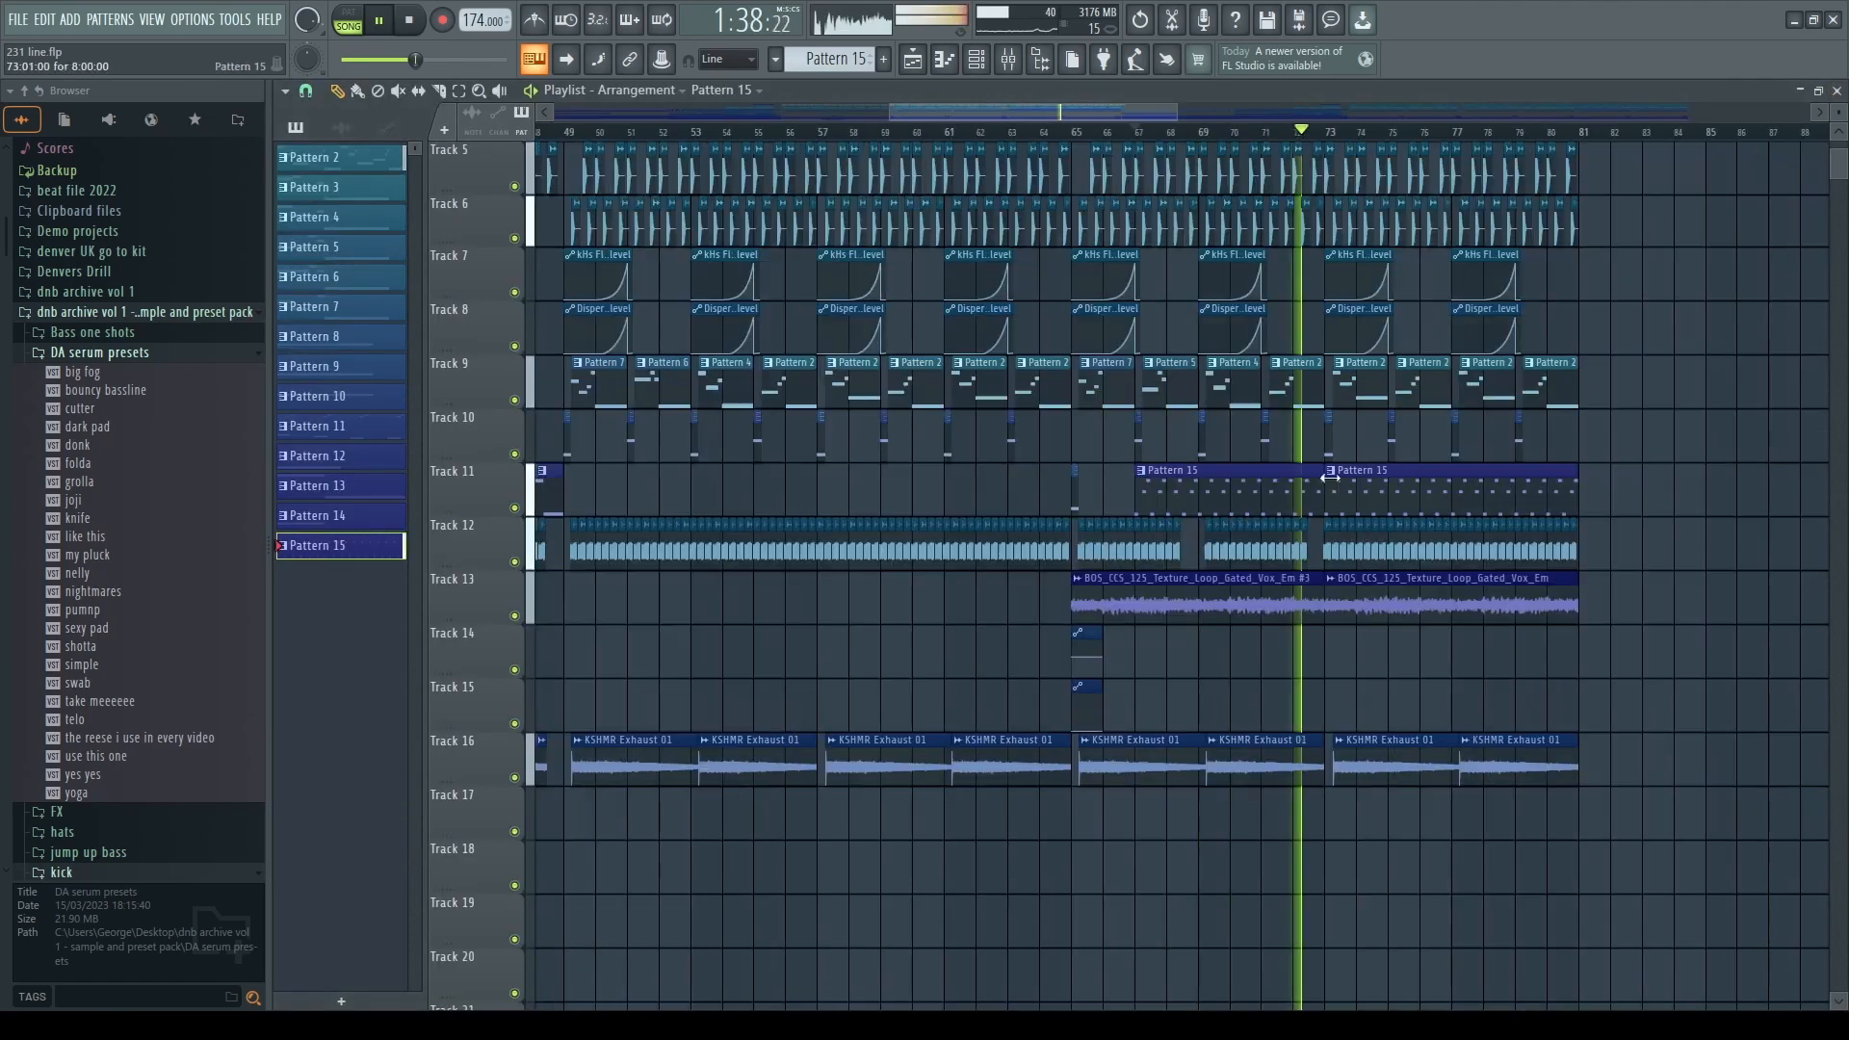
key("space")
- Place the playhead at bar 33 and play the start of the drop, then stop playback
scroll(1098, 474, "up", 4)
scroll(1223, 414, "down", 3, "ctrl")
scroll(895, 539, "up", 5, "ctrl")
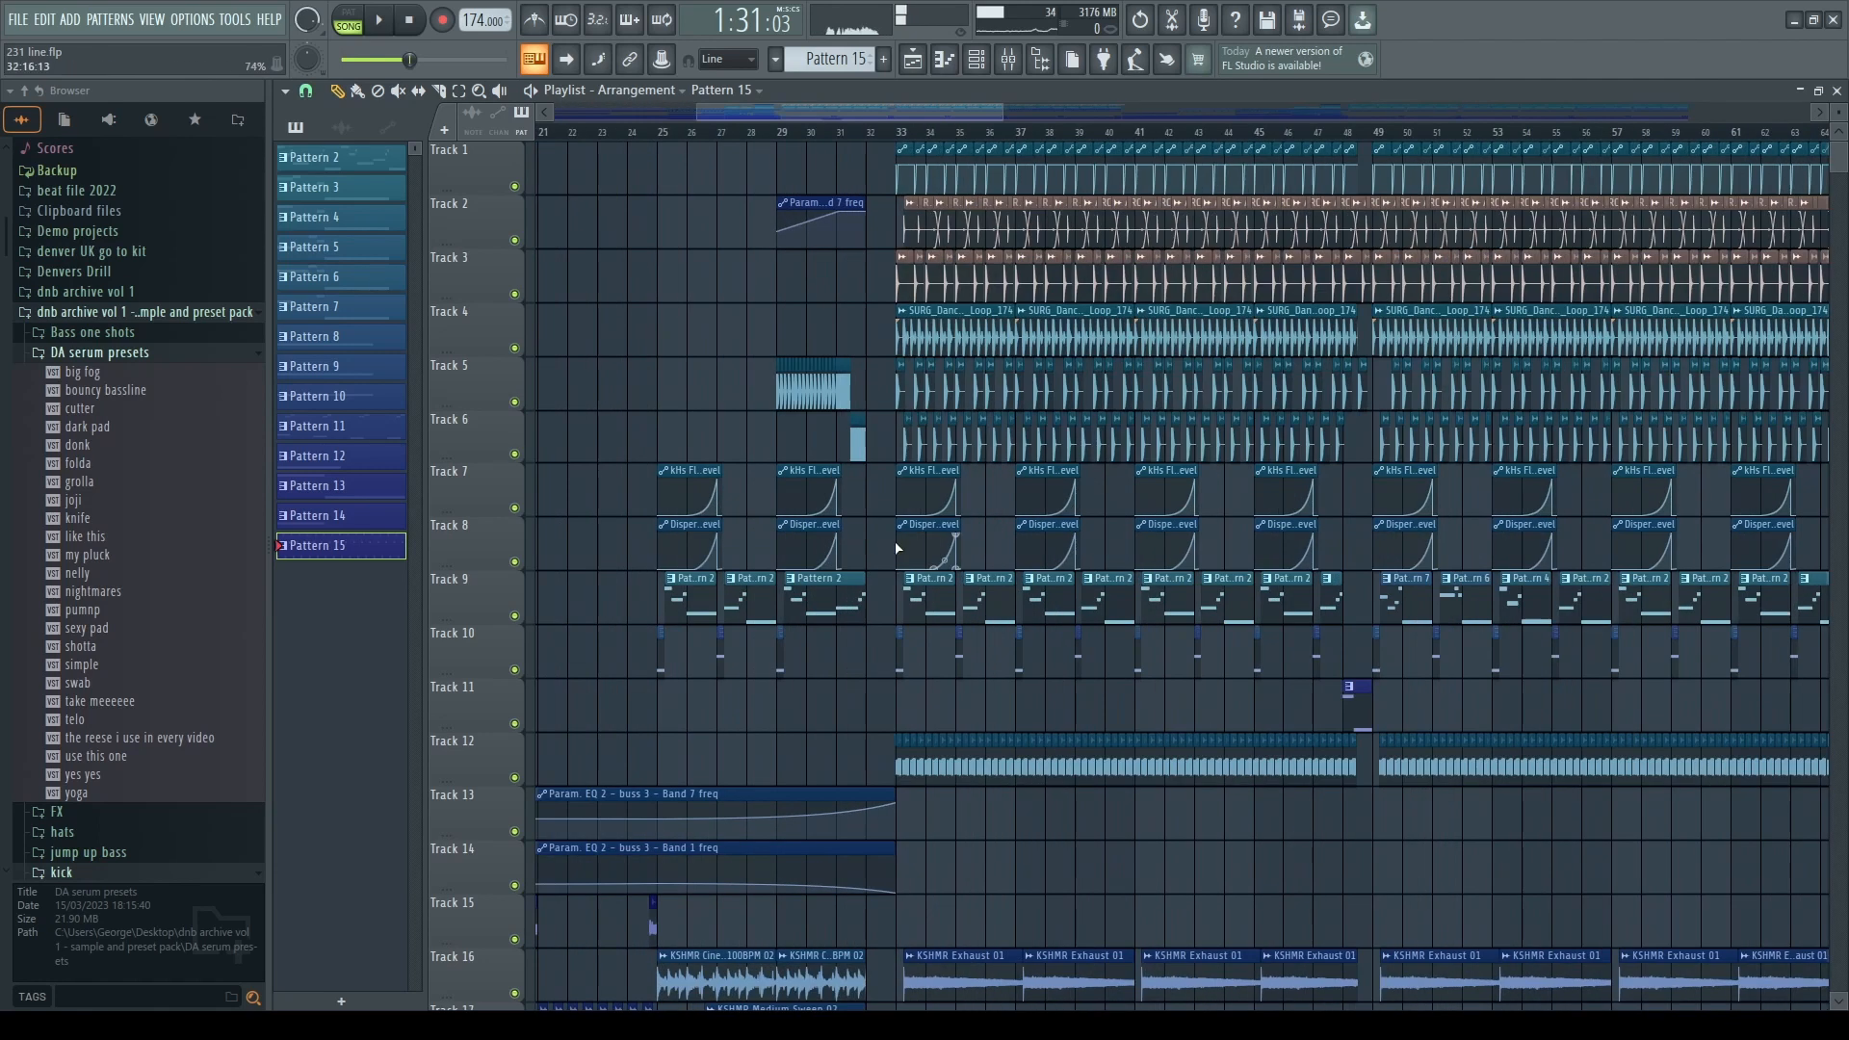
left_click(860, 125)
scroll(930, 442, "up", 3, "ctrl")
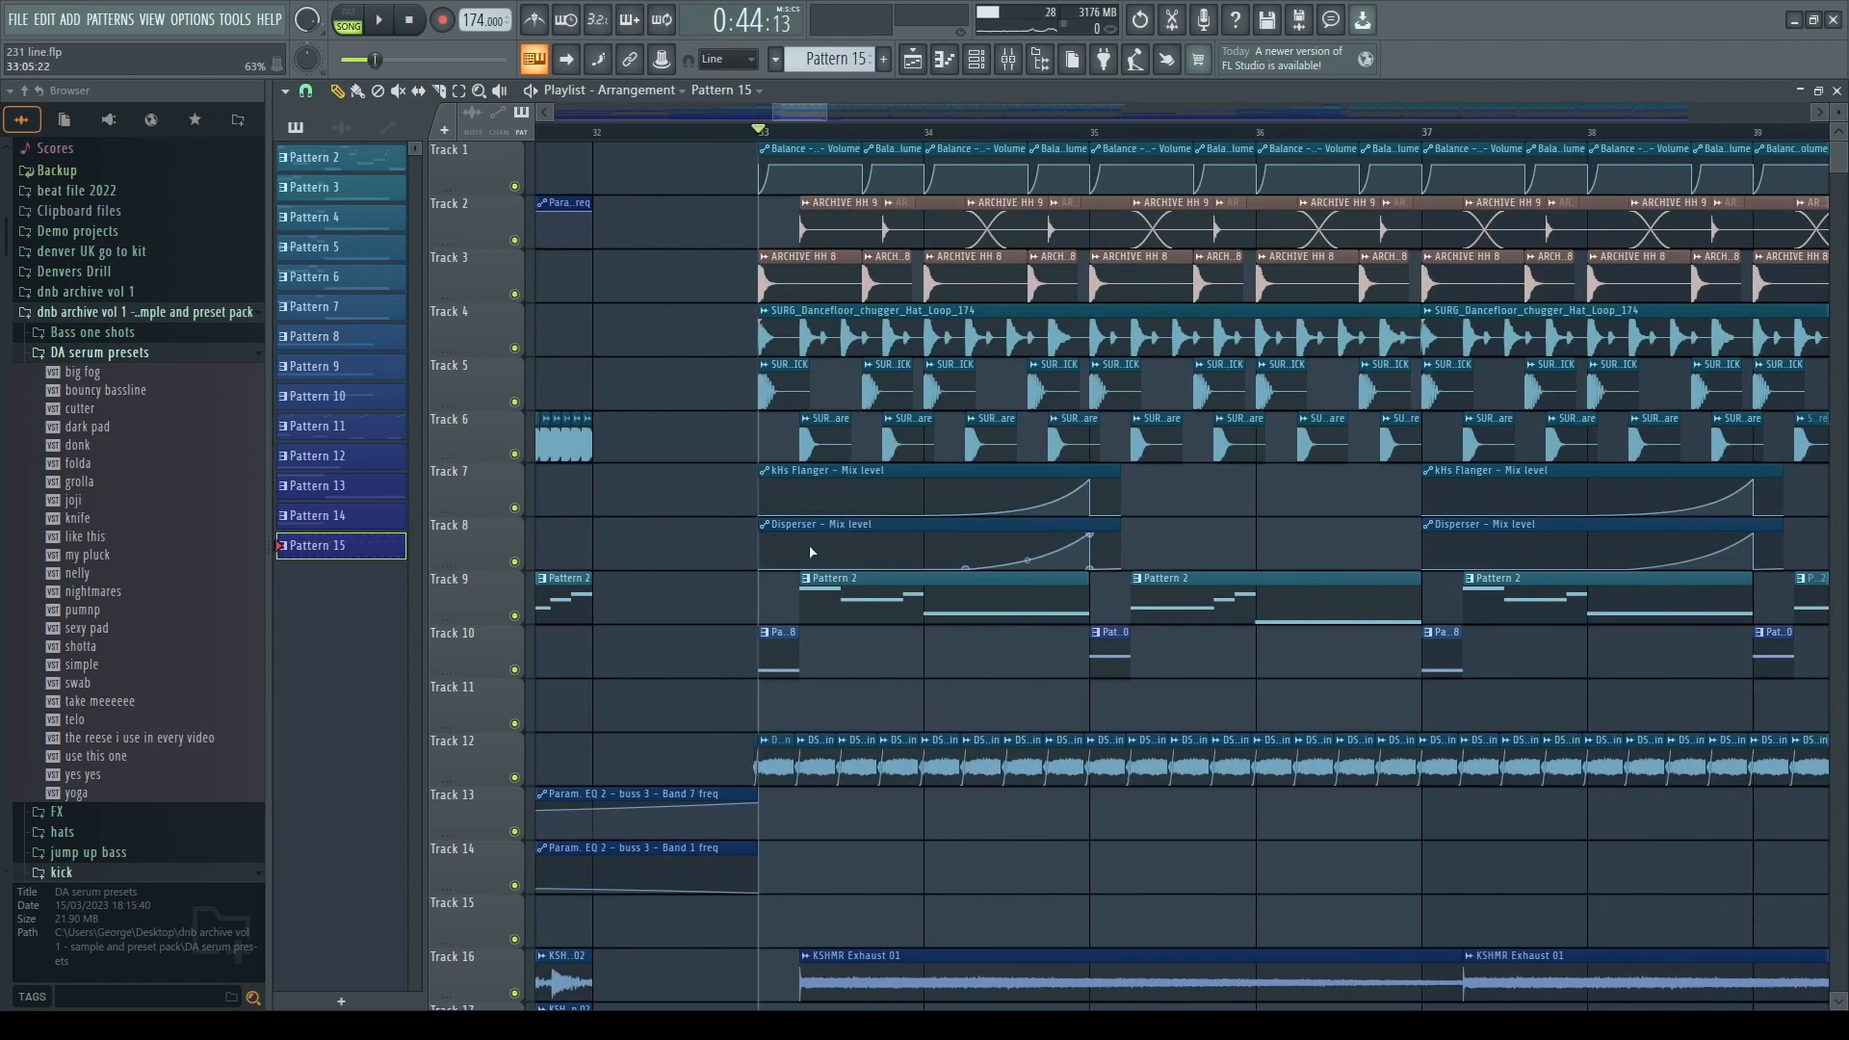
key("space")
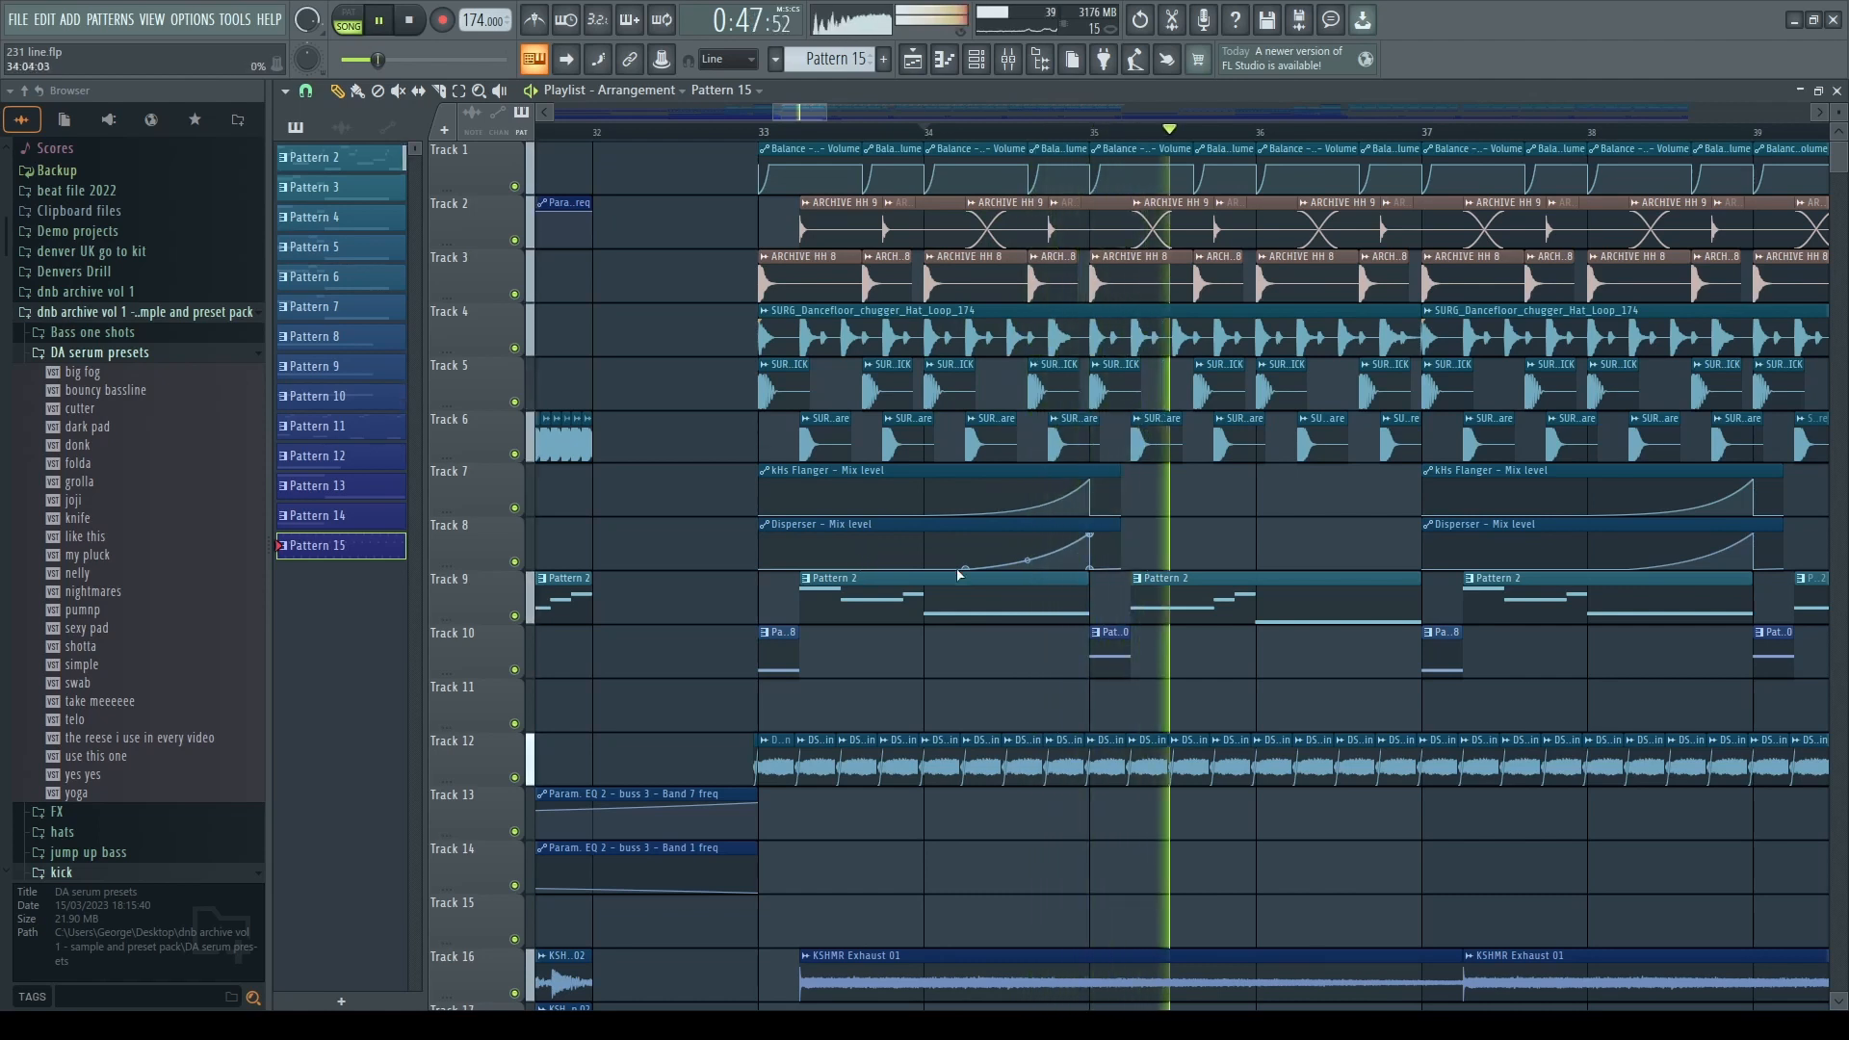
key("space")
- Set the playhead at bar 34 and open the Disperser from the buss 3 effects in the mixer
scroll(1039, 458, "up", 2, "ctrl")
left_click(1017, 65)
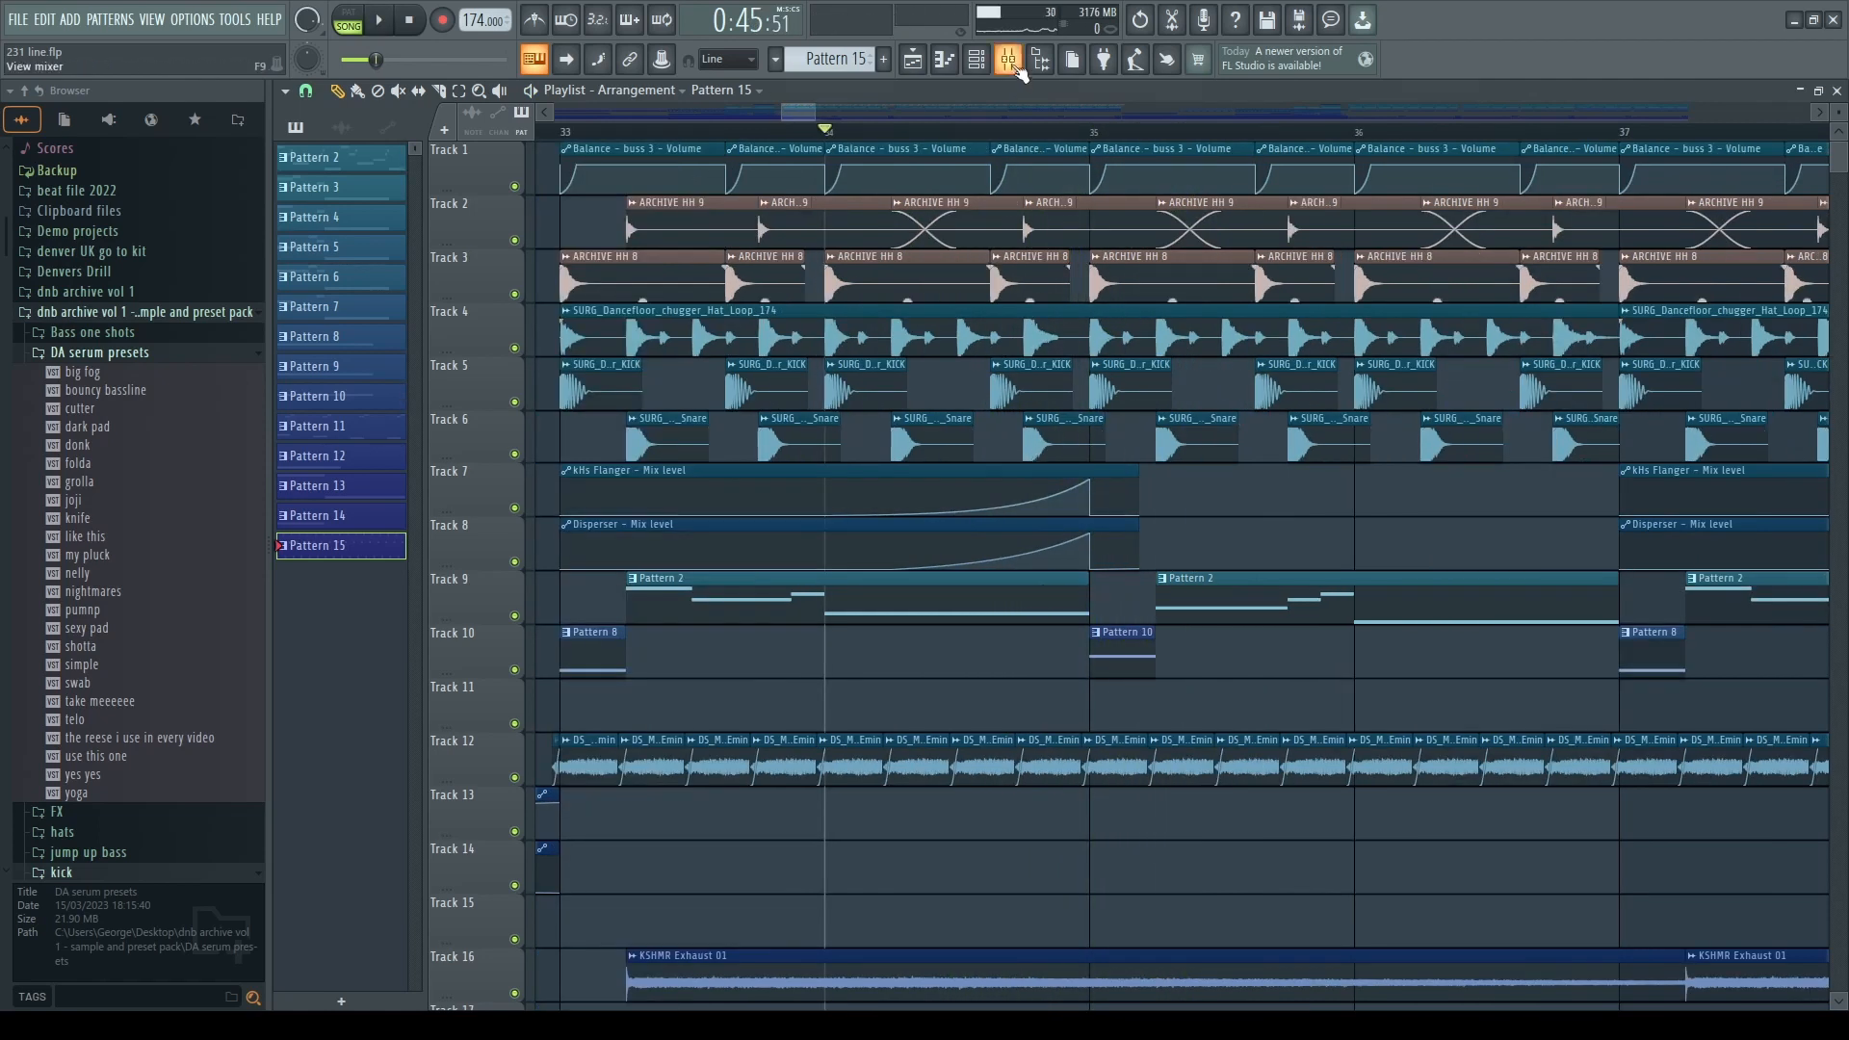
key("space")
key("space")
left_click_drag(1086, 689, 908, 698)
left_click(951, 698)
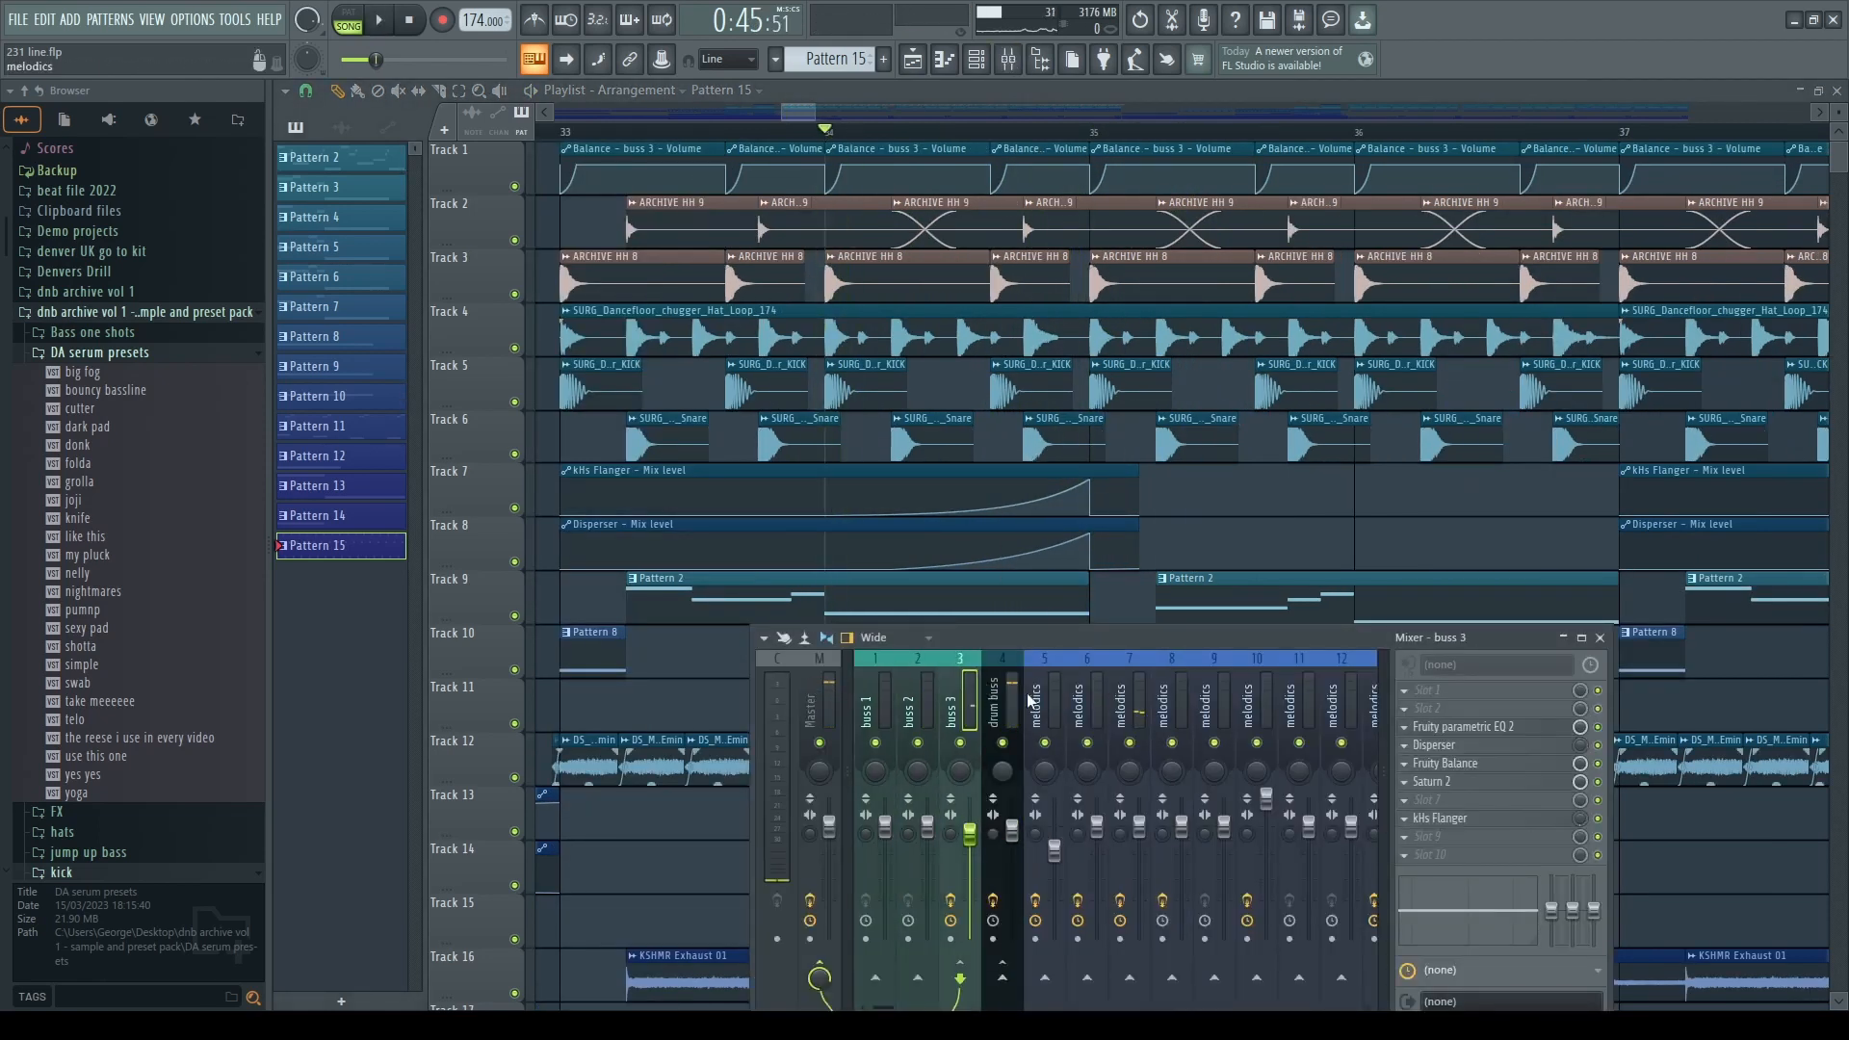
left_click(1493, 728)
left_click(1472, 746)
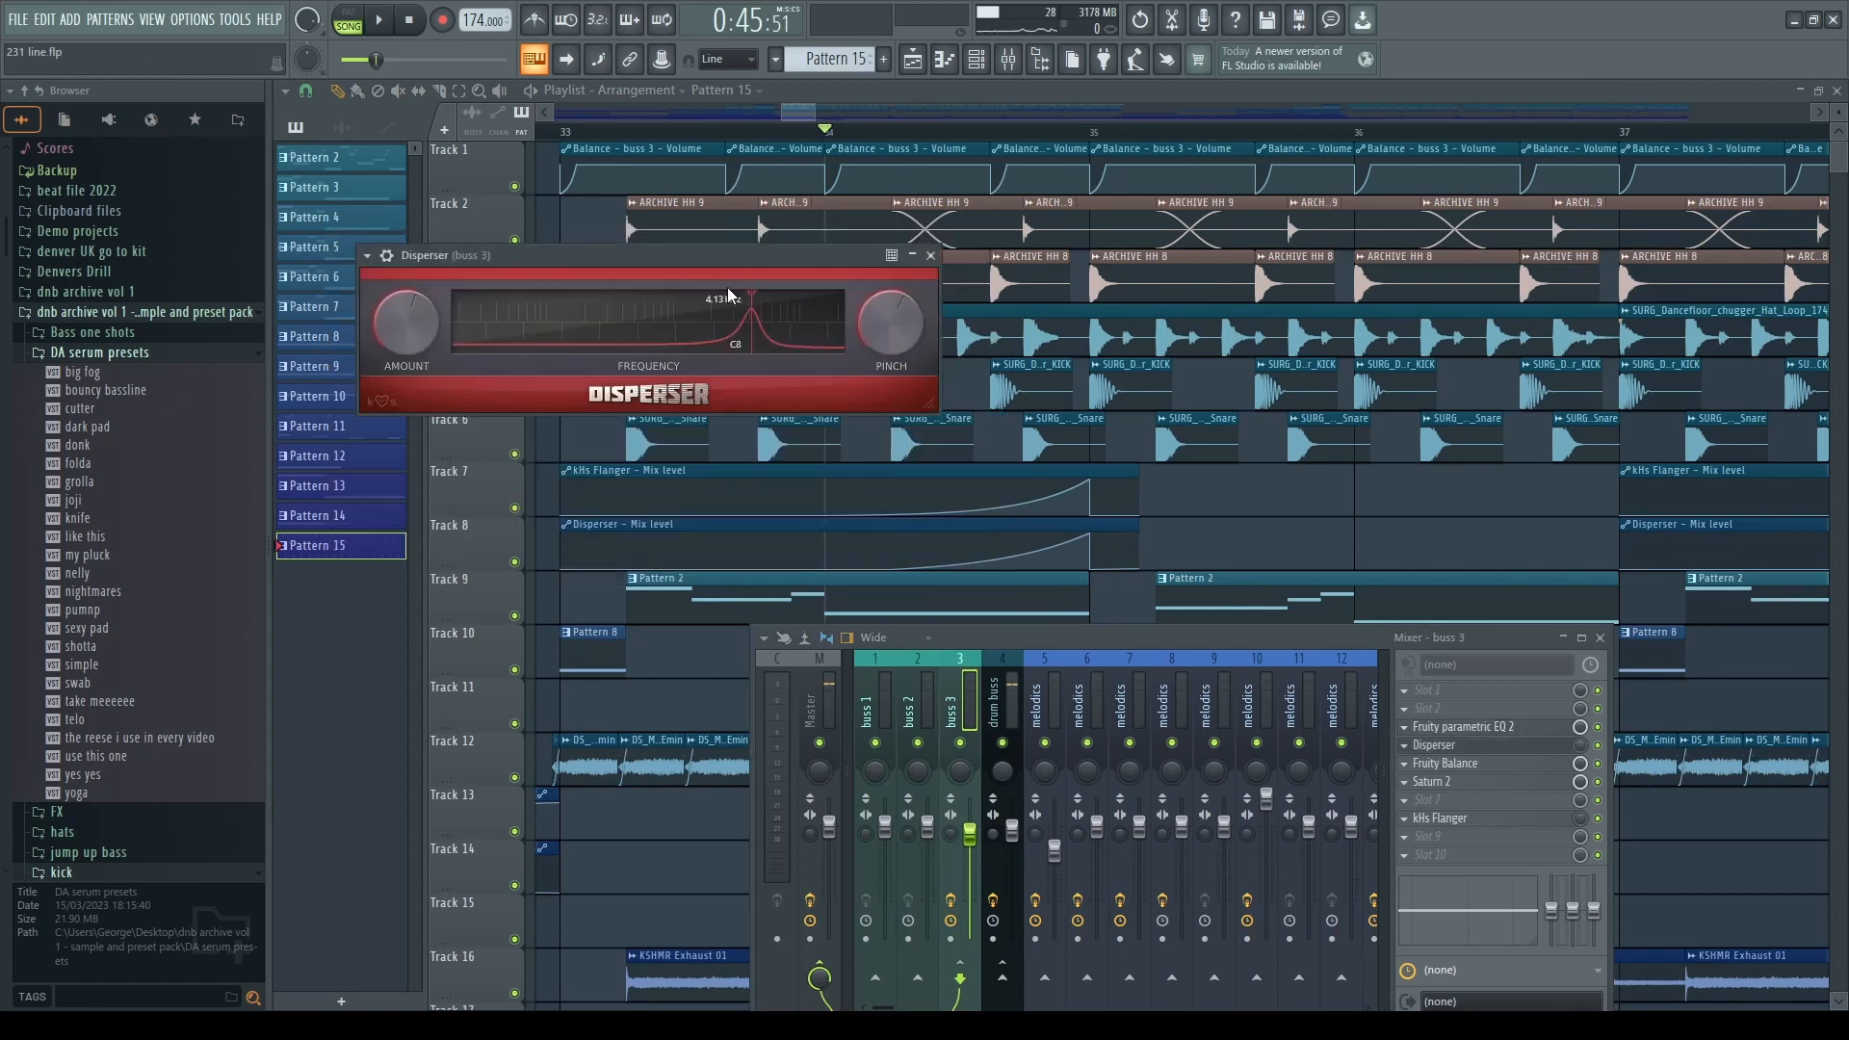
- Play the section from bar 34 with the buss 3 Disperser window in view, and stop playback
left_click_drag(732, 257, 774, 265)
key("space")
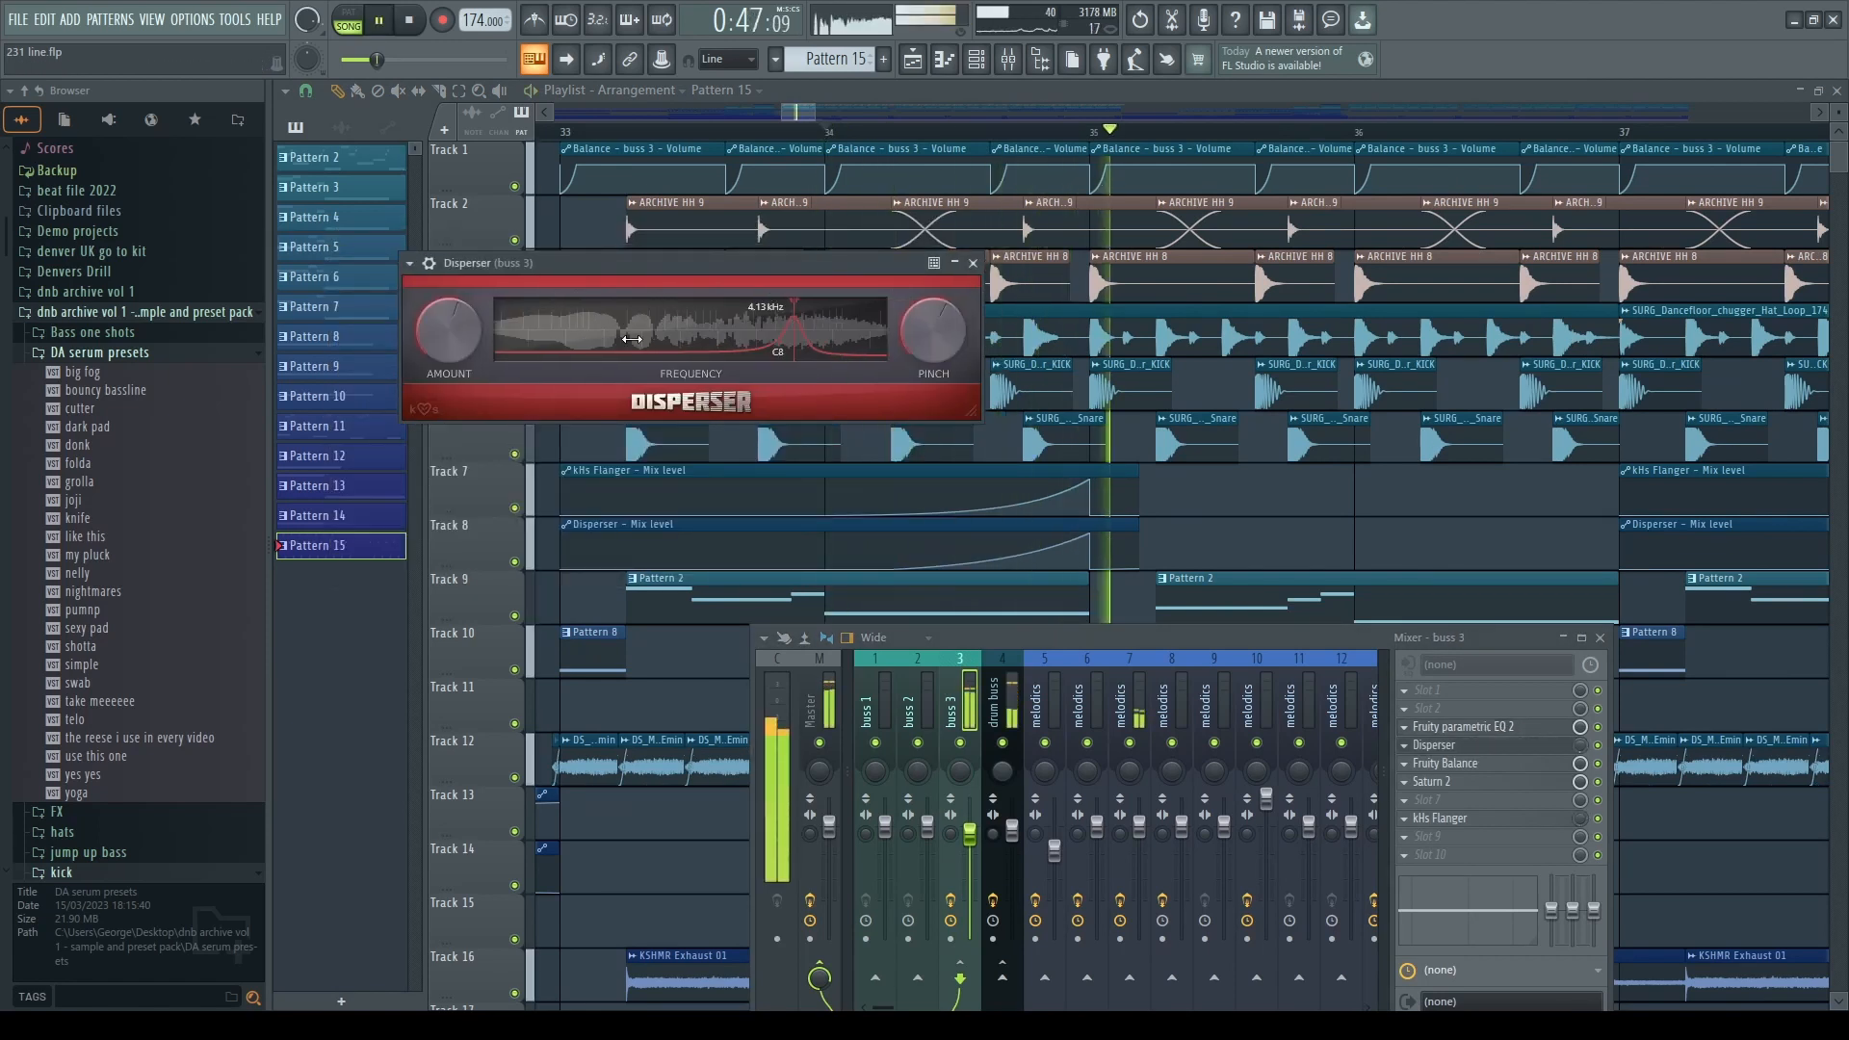
left_click_drag(581, 264, 638, 292)
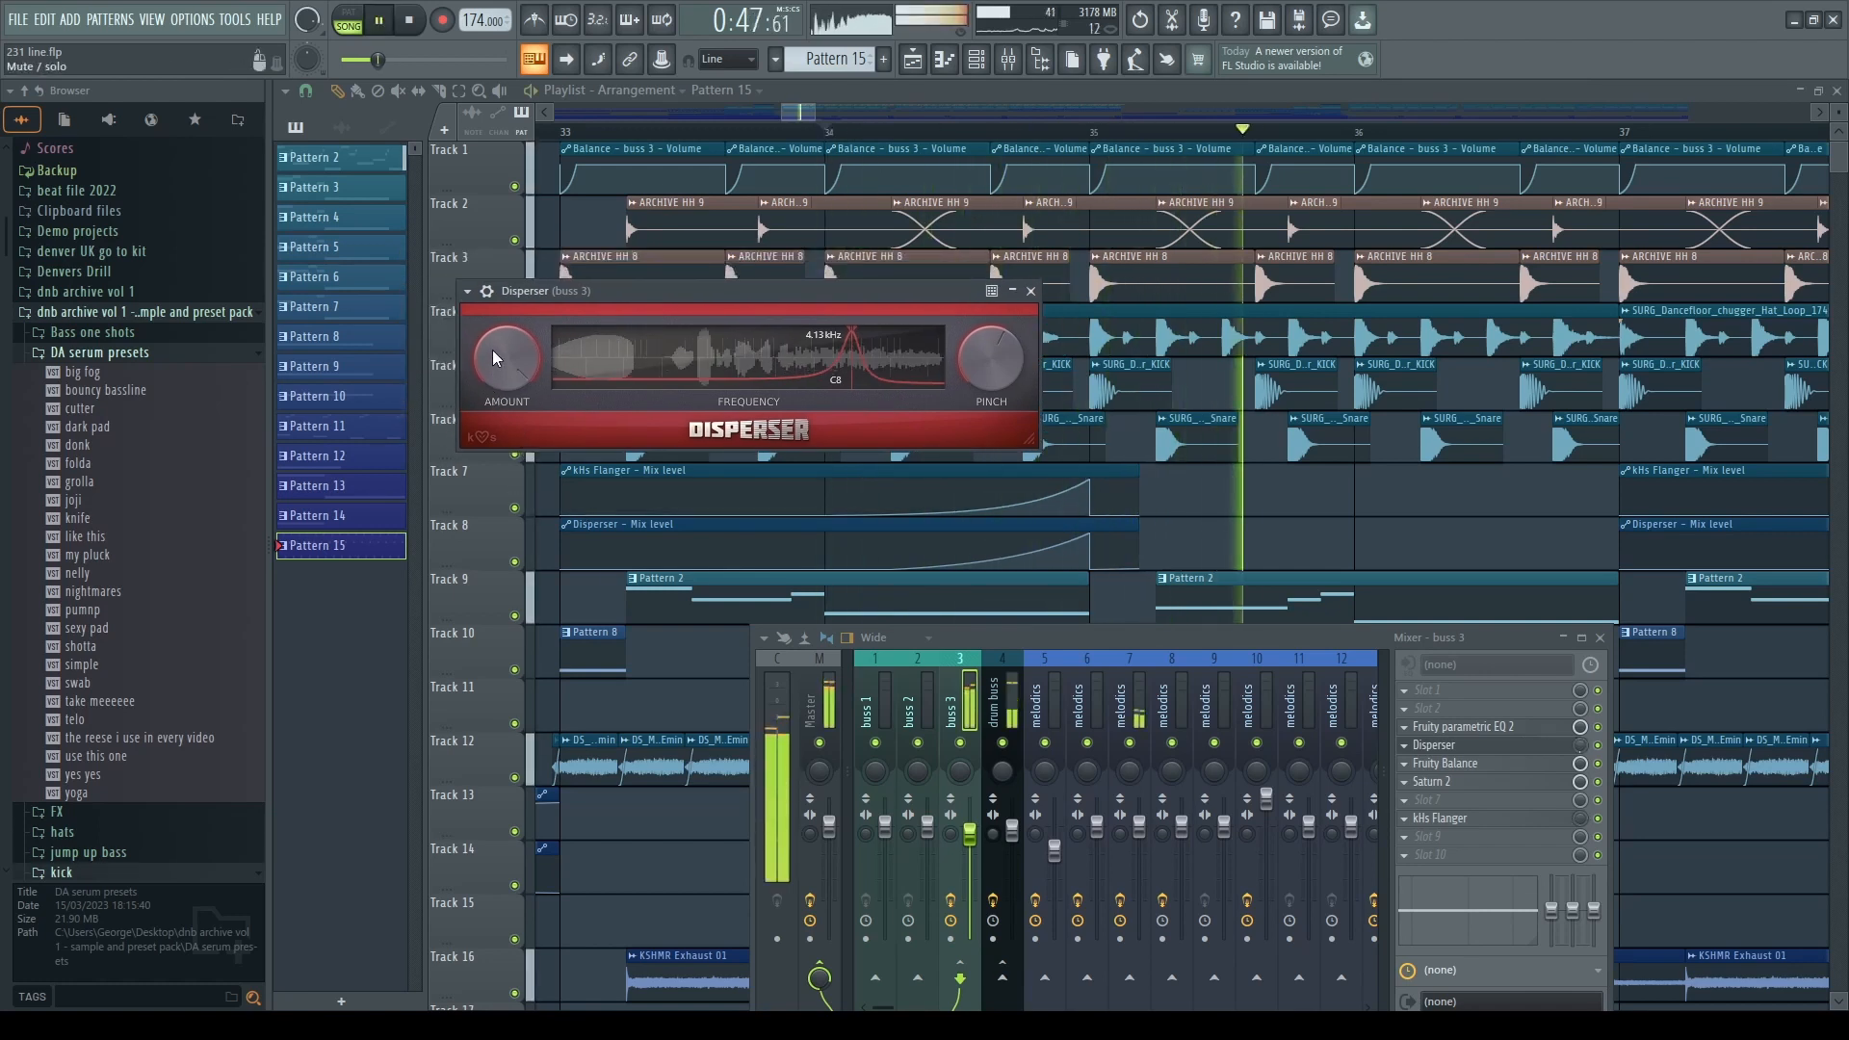
left_click_drag(494, 349, 493, 404)
left_click_drag(624, 288, 591, 292)
key("space")
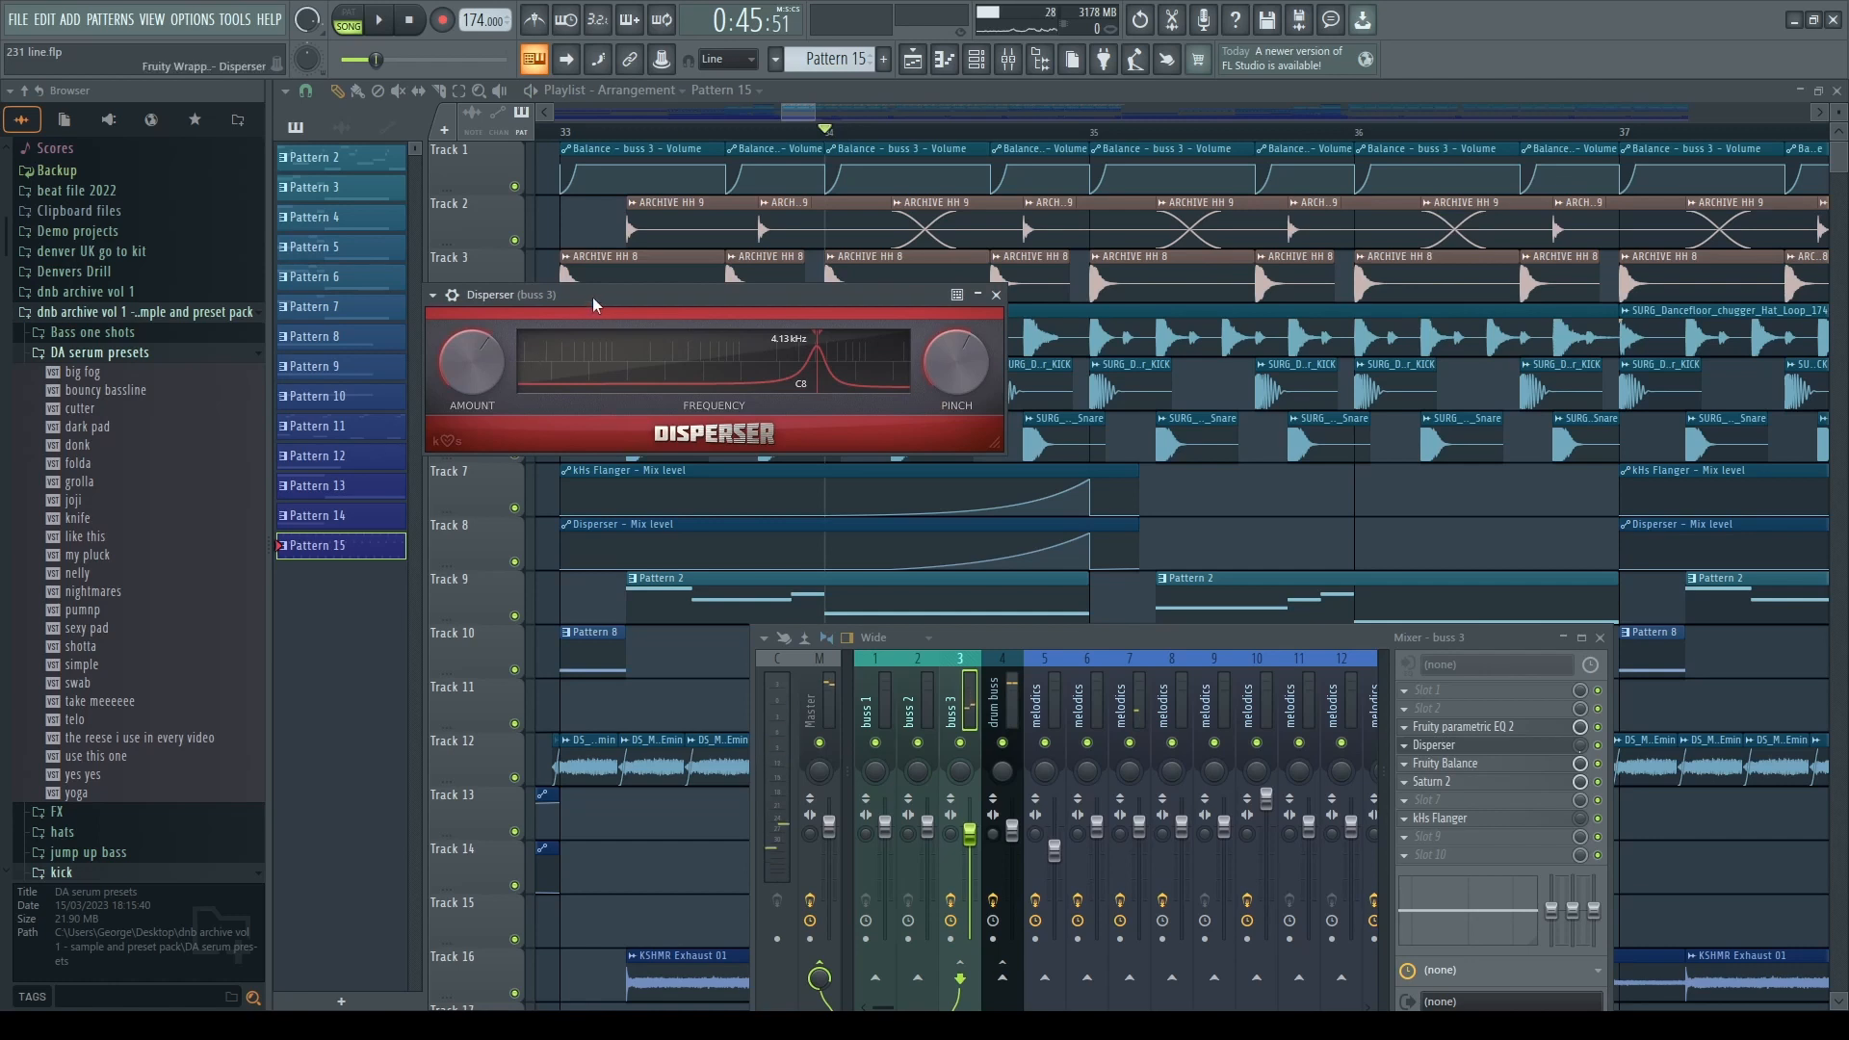
key("space")
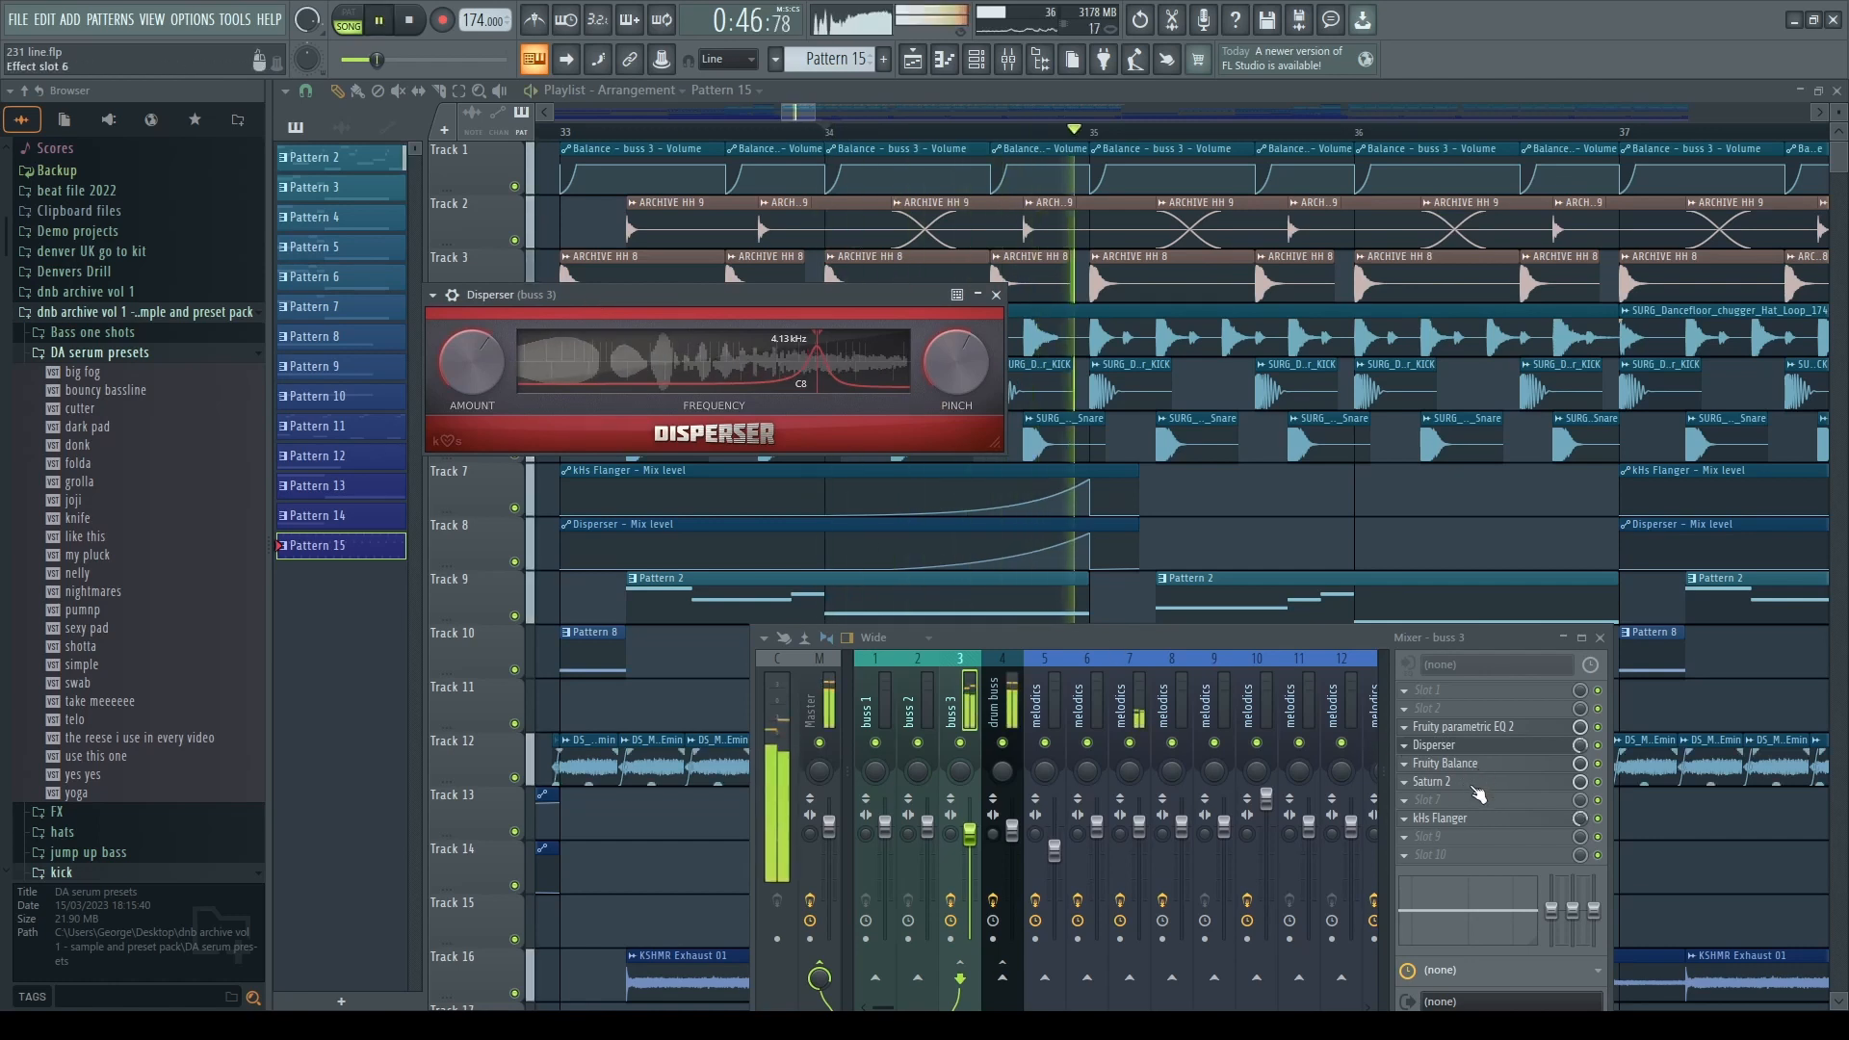
key("space")
- Open the kHs Flanger on buss 3, play the section from bar 34 with it in view, and stop playback
left_click(1439, 818)
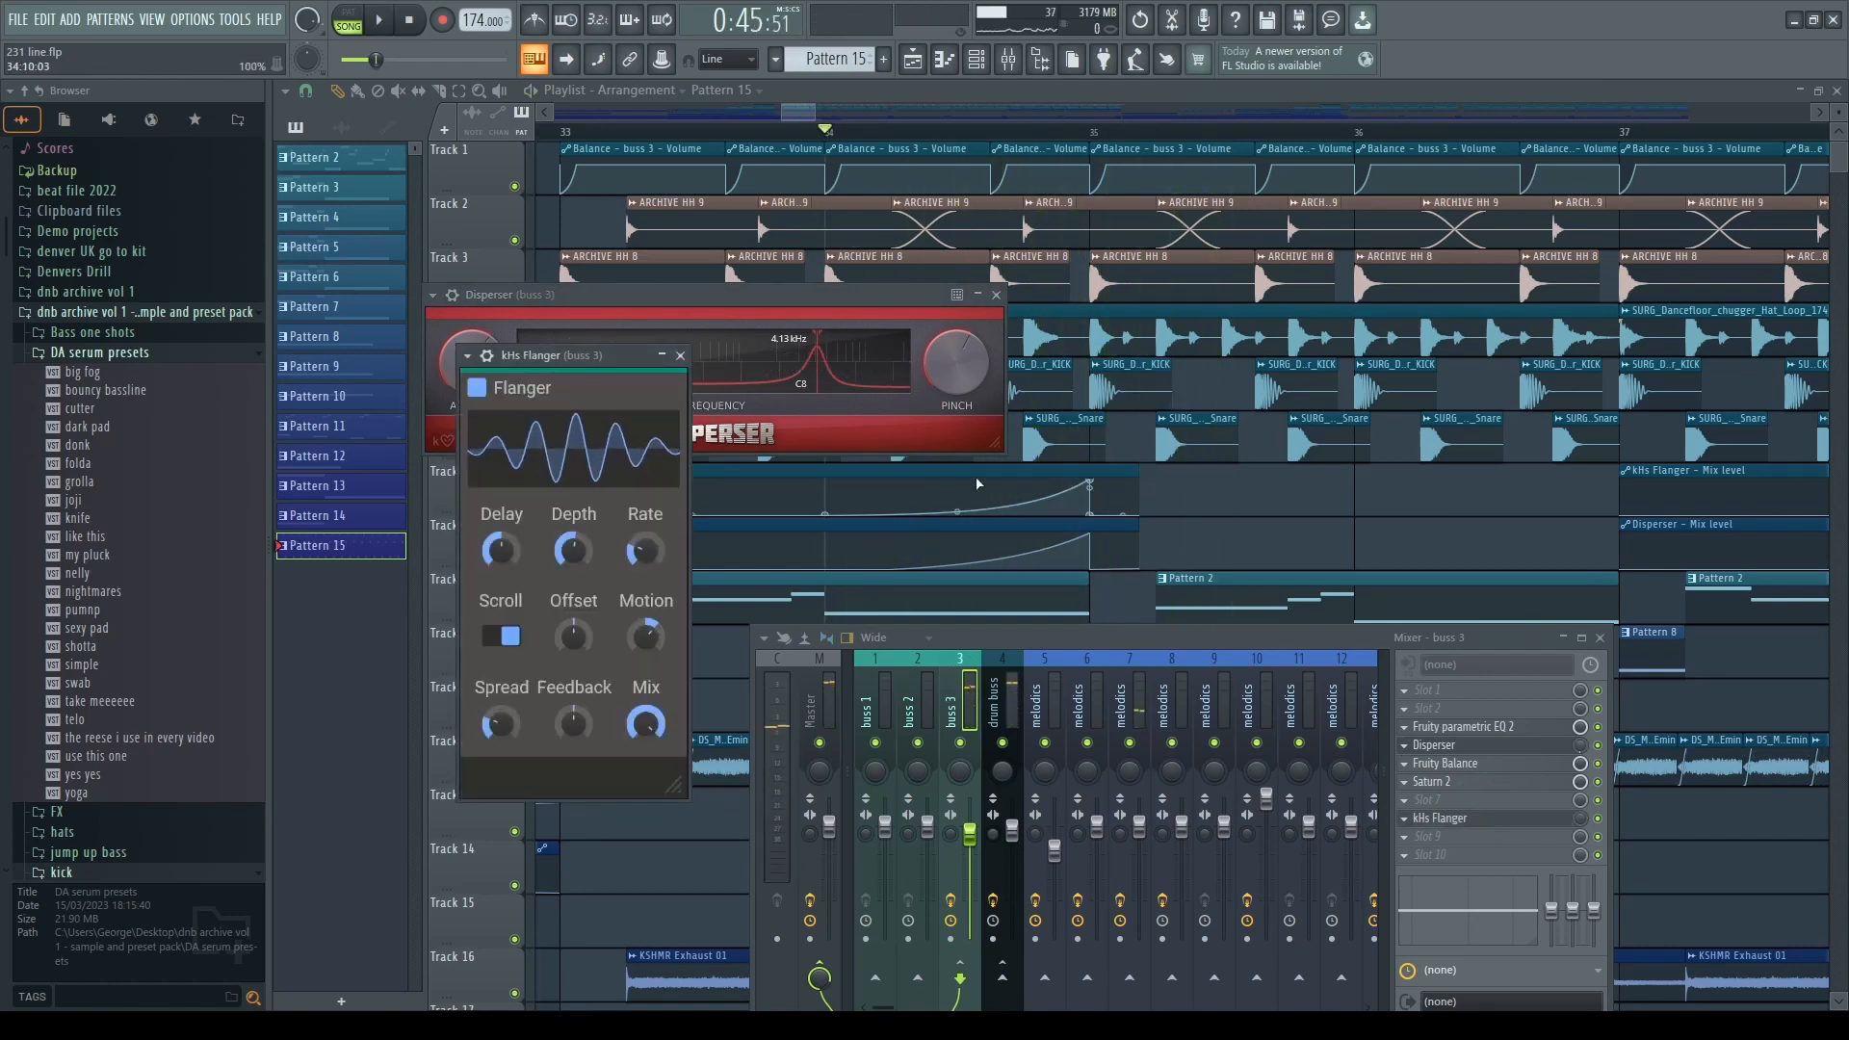
left_click_drag(616, 355, 677, 317)
key("space")
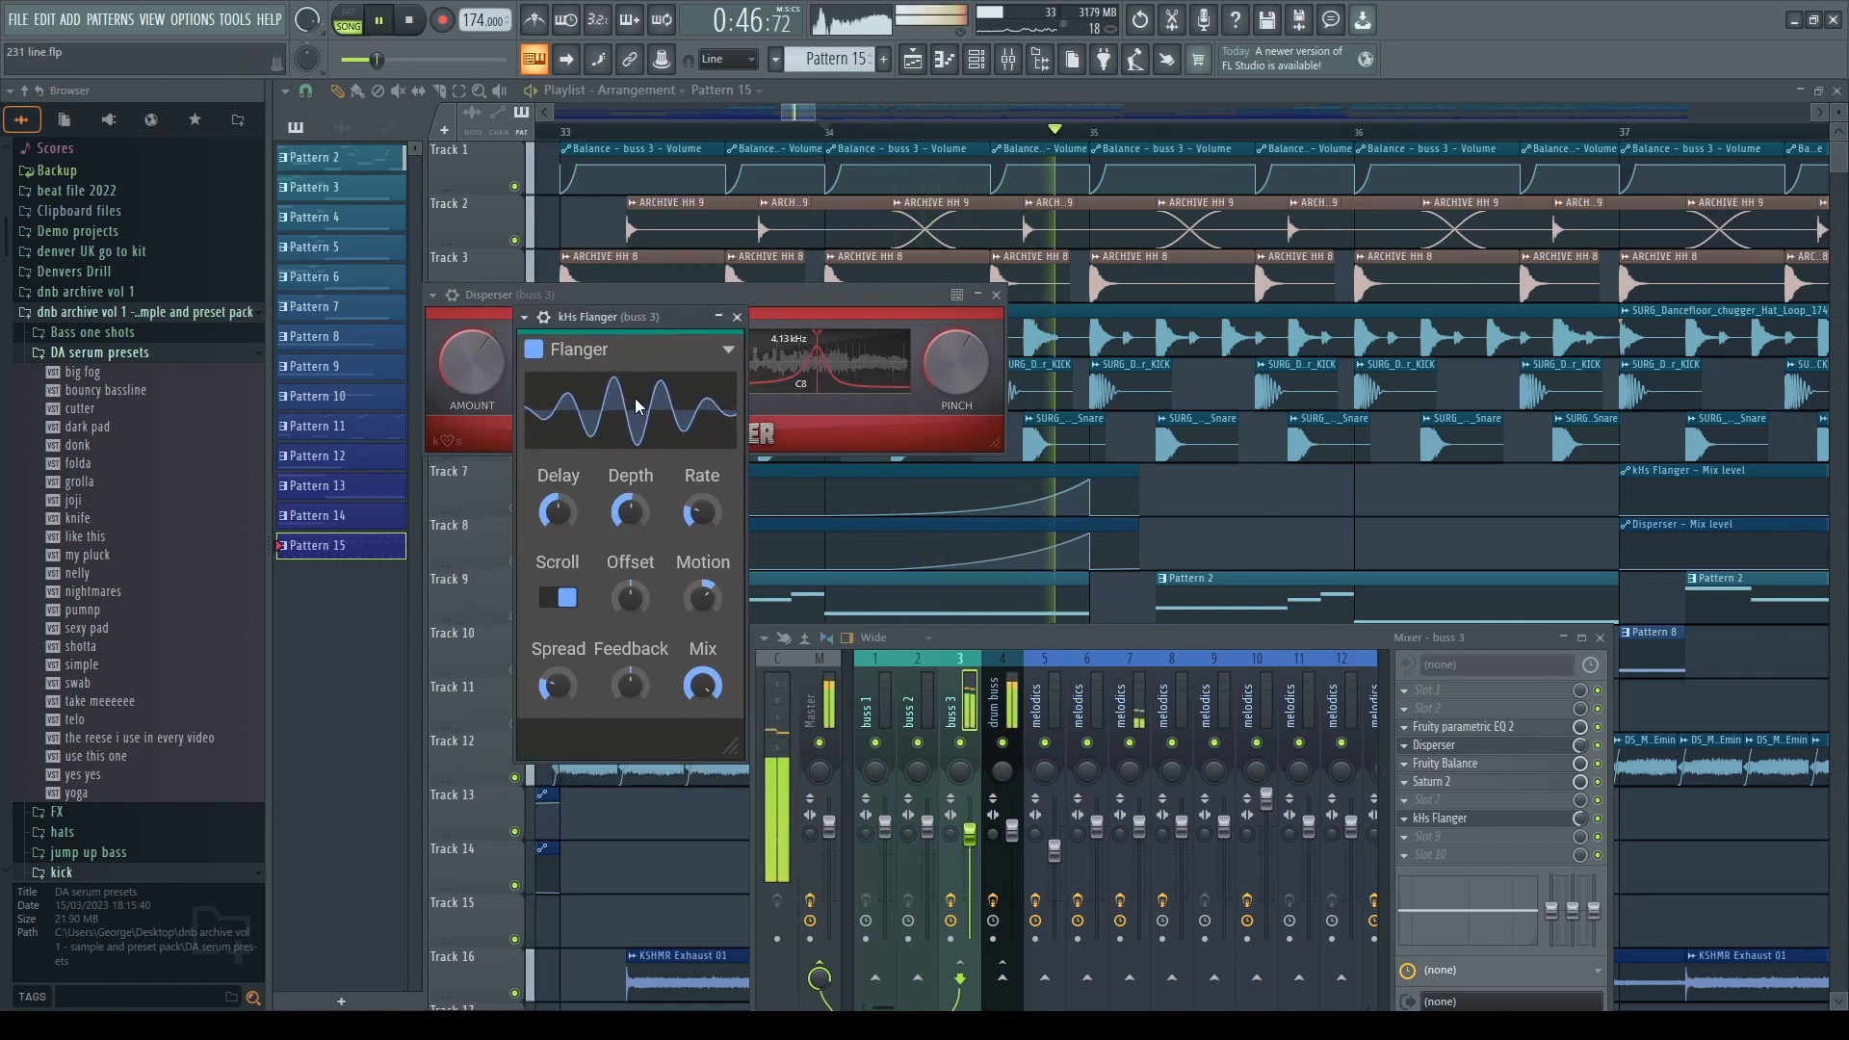
key("space")
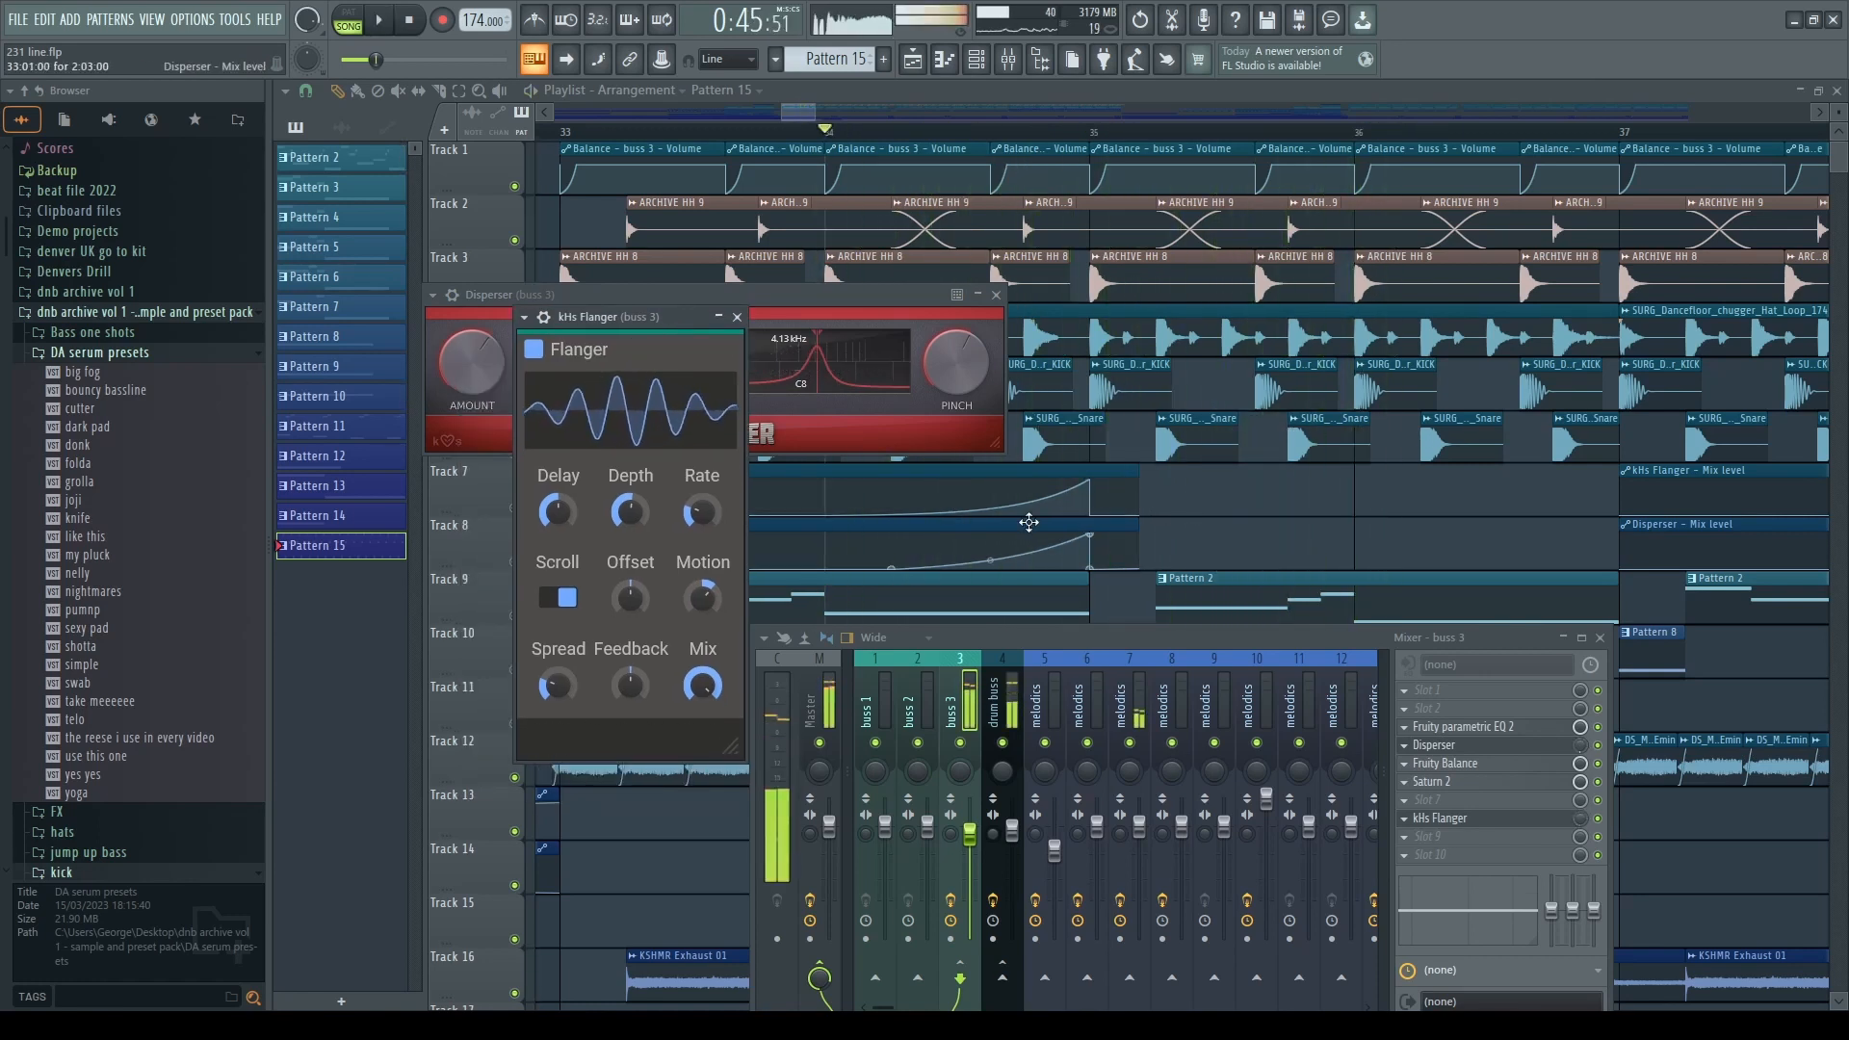
- Put away the plugin and mixer windows, and play the full arrangement from bar 1
right_click(1236, 530)
scroll(1084, 568, "down", 4)
scroll(1487, 710, "down", 1)
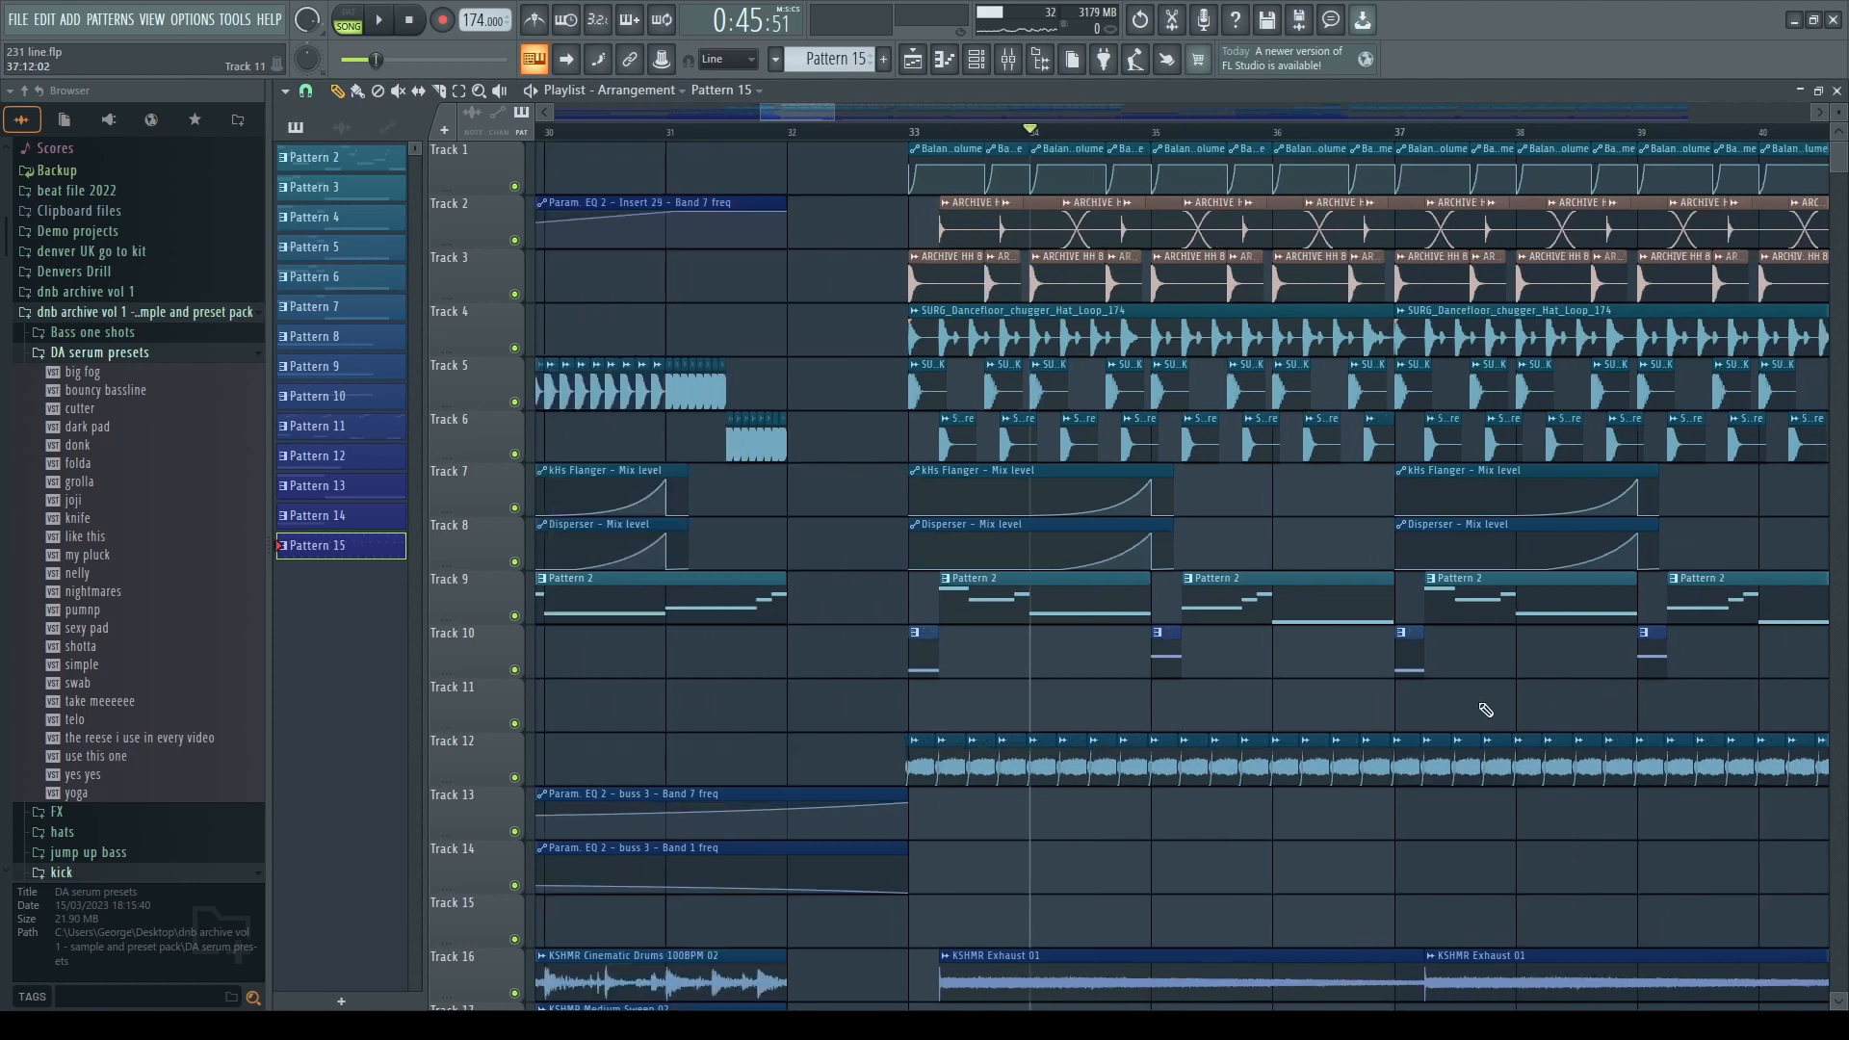
scroll(1160, 690, "down", 5)
scroll(978, 530, "down", 2)
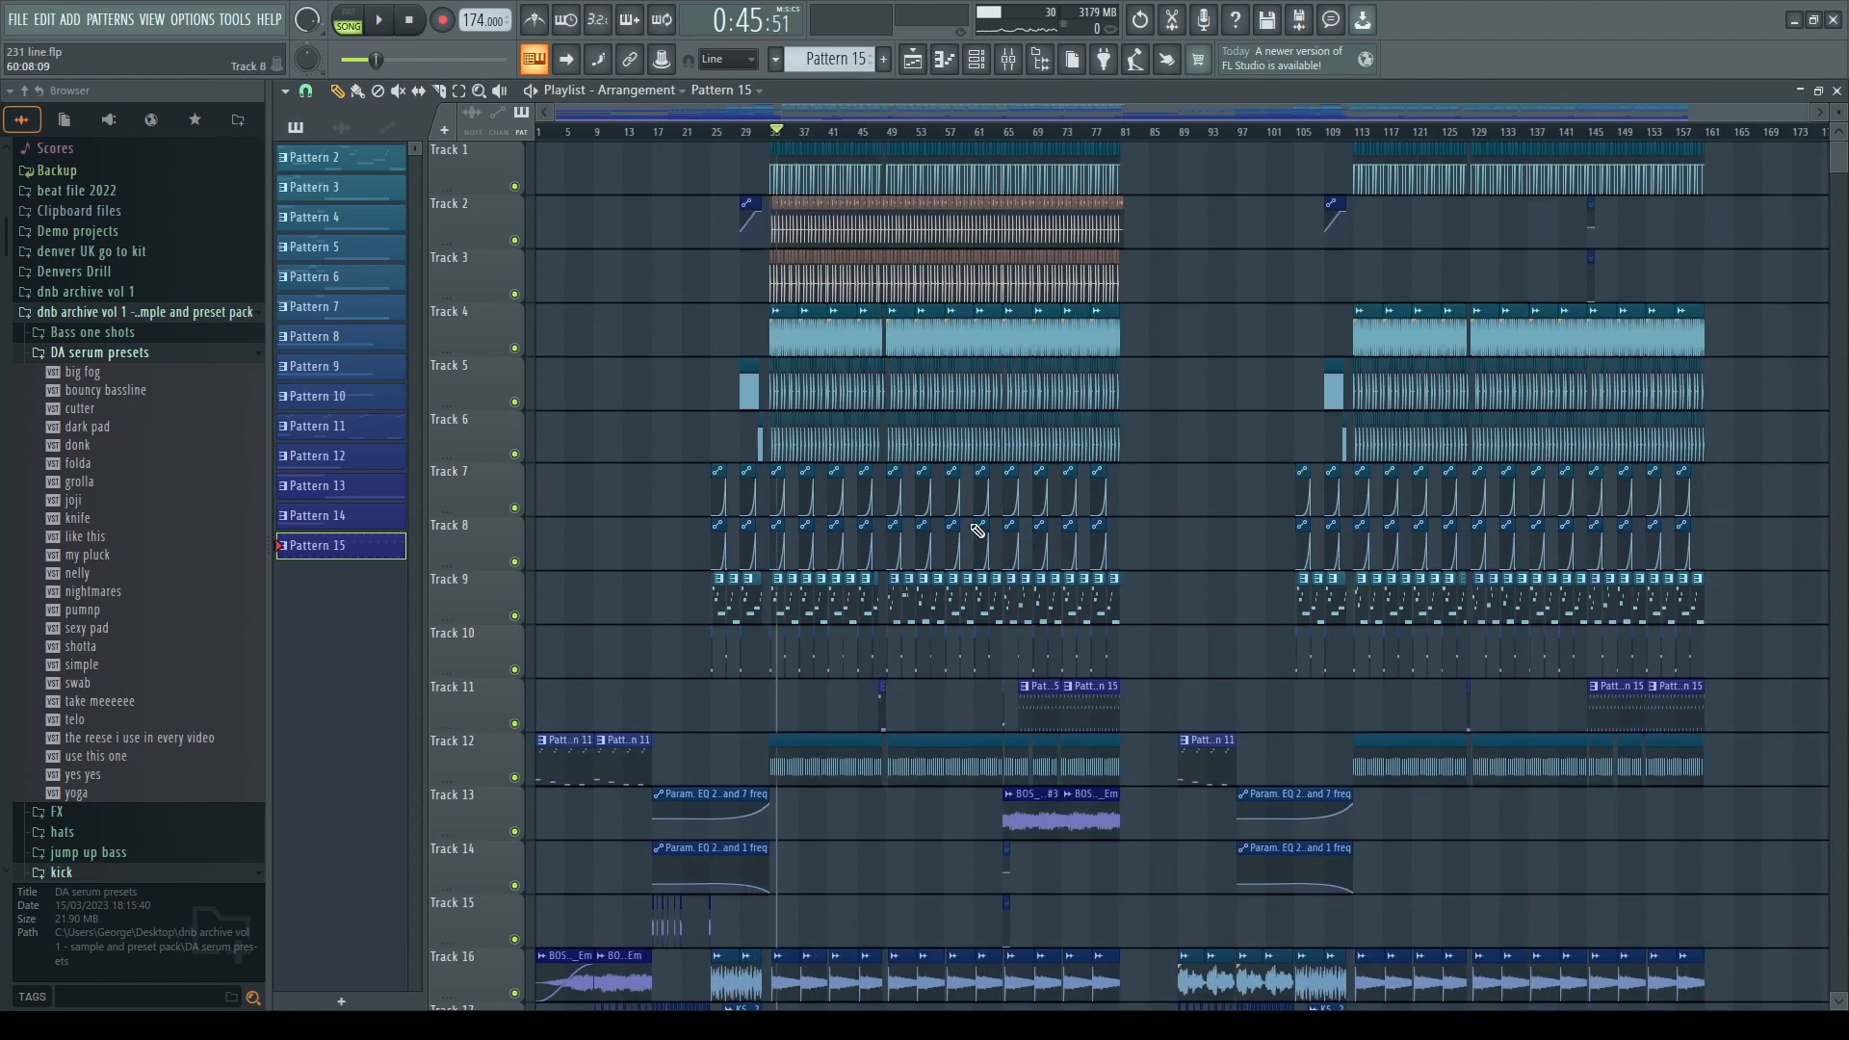
left_click_drag(776, 130, 375, 126)
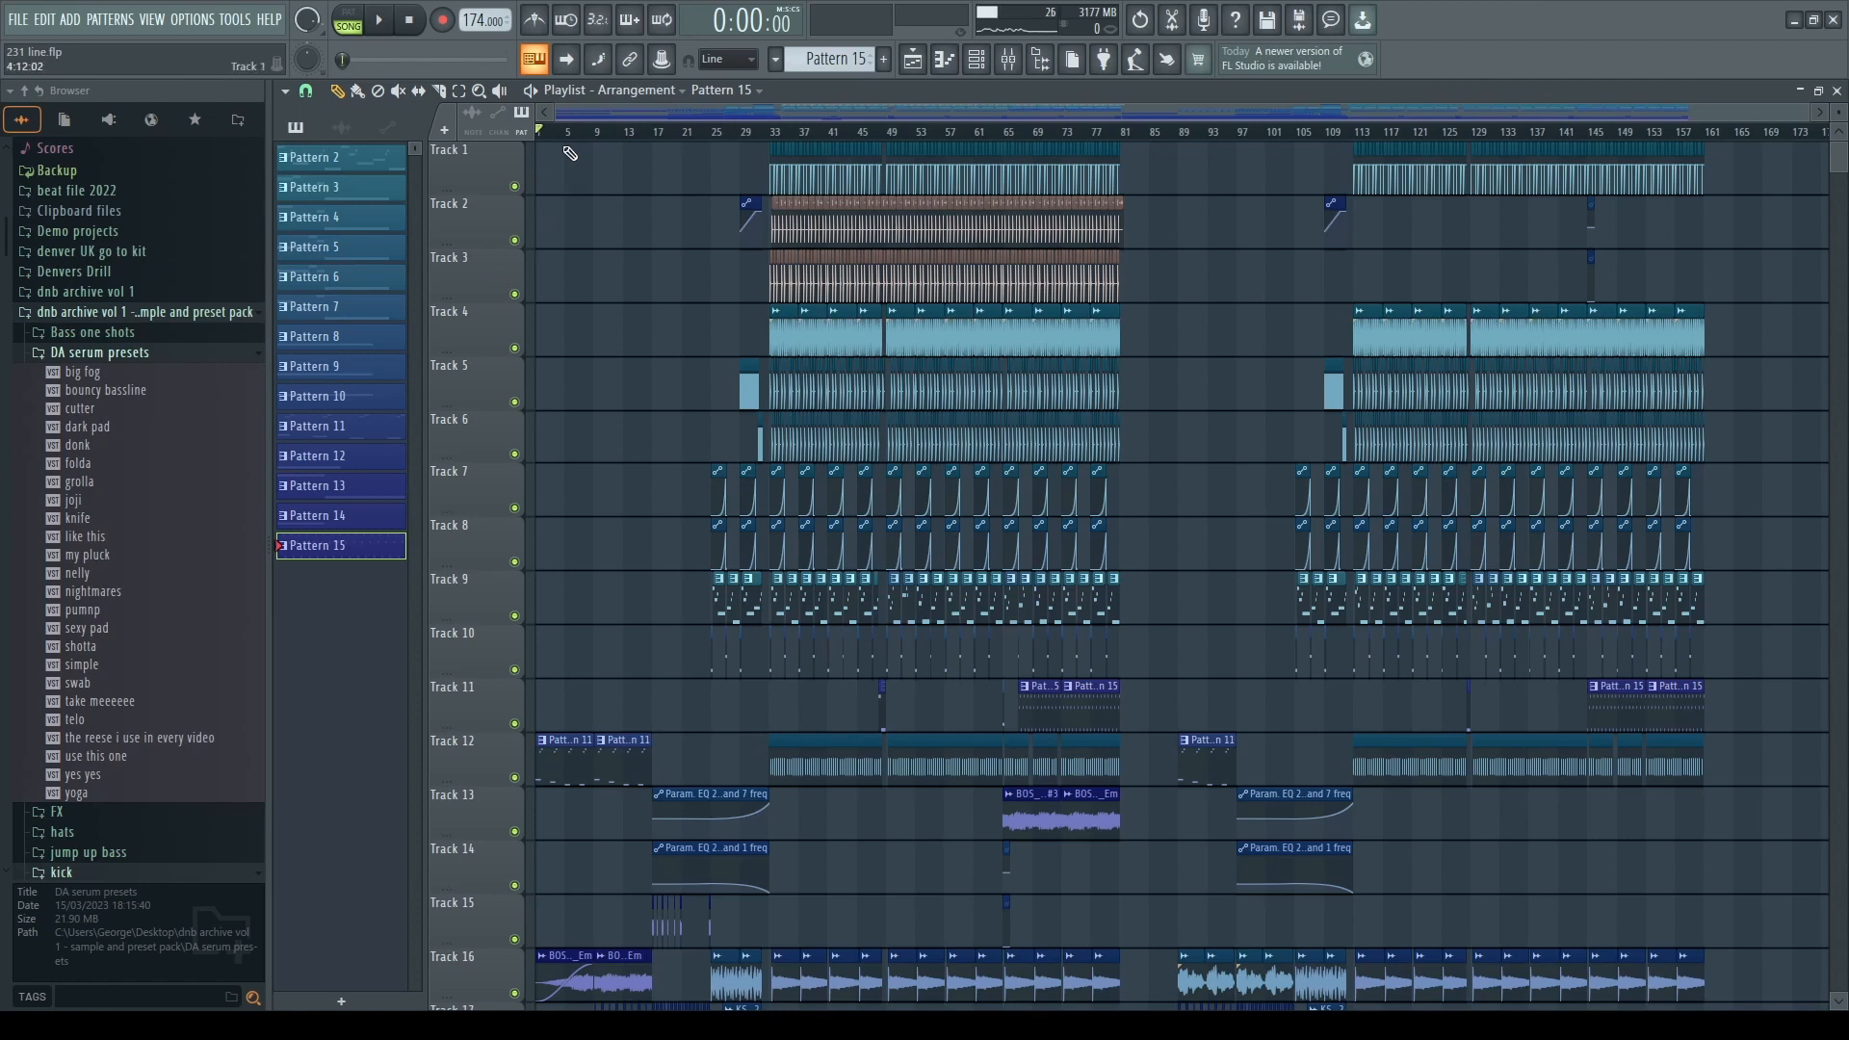
key("space")
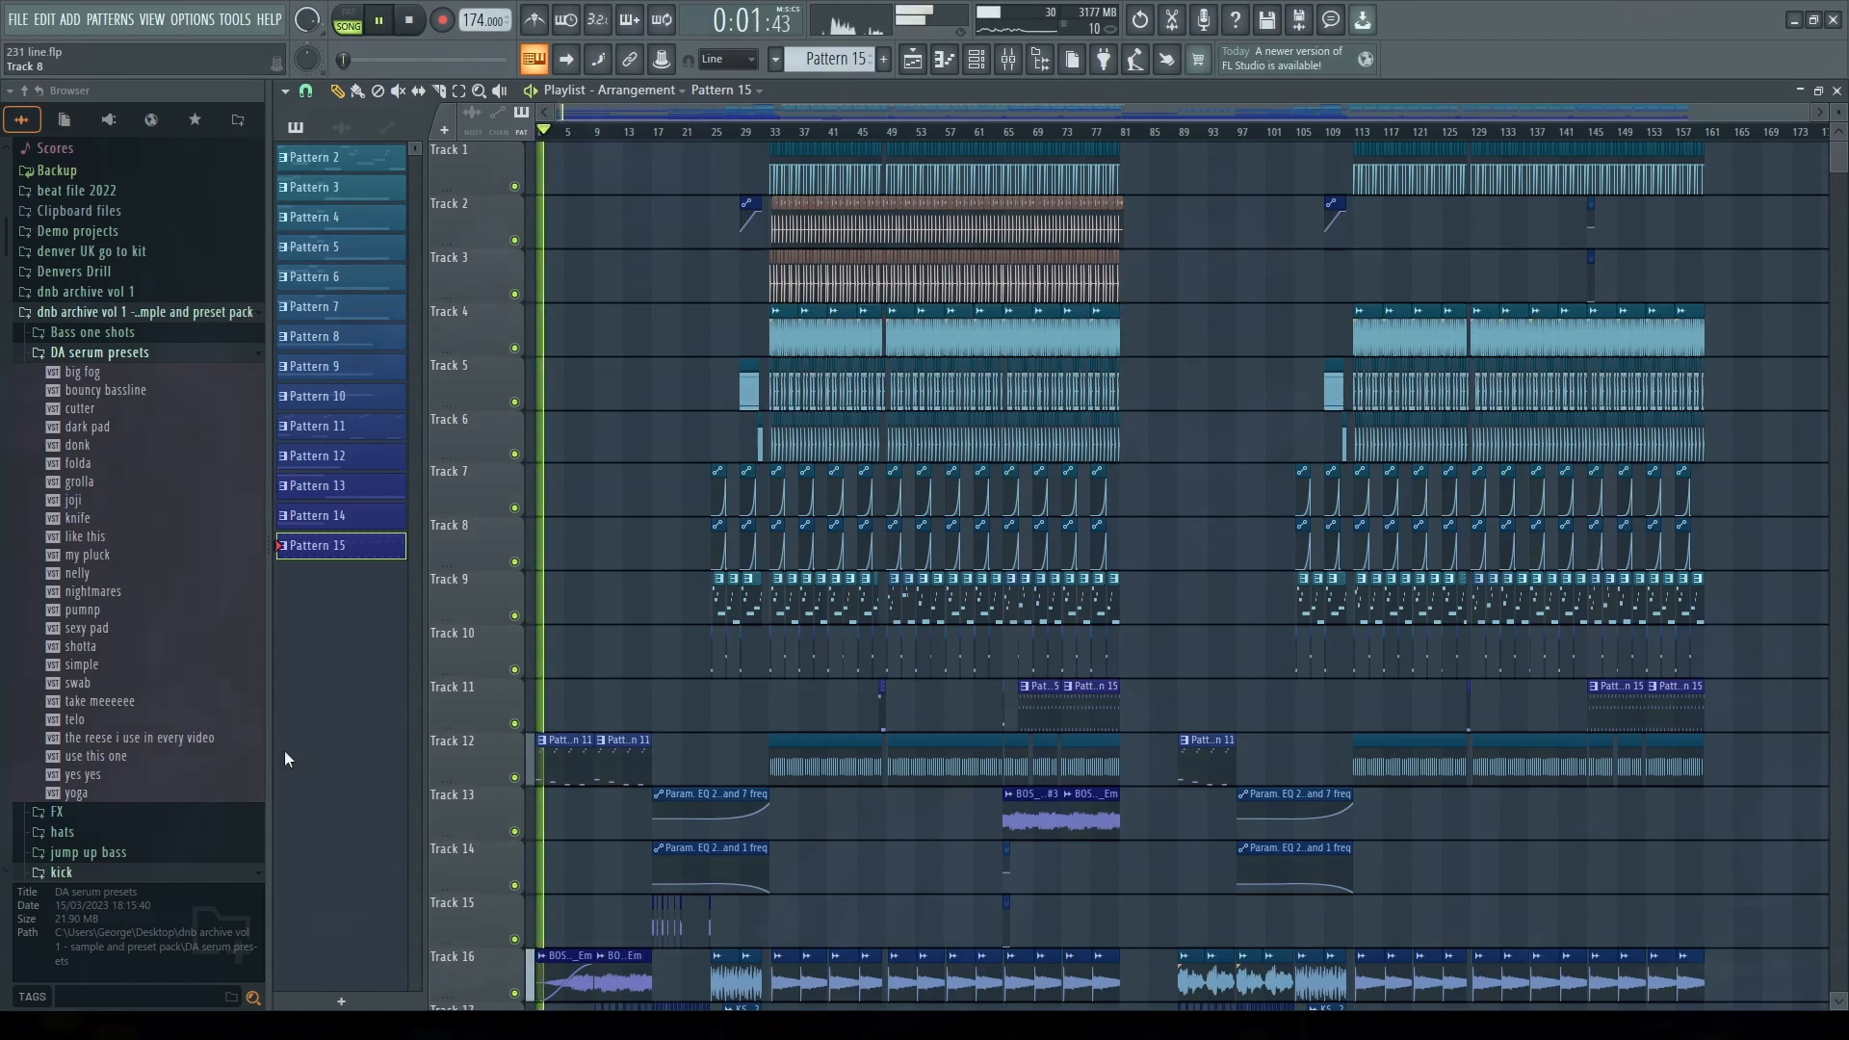